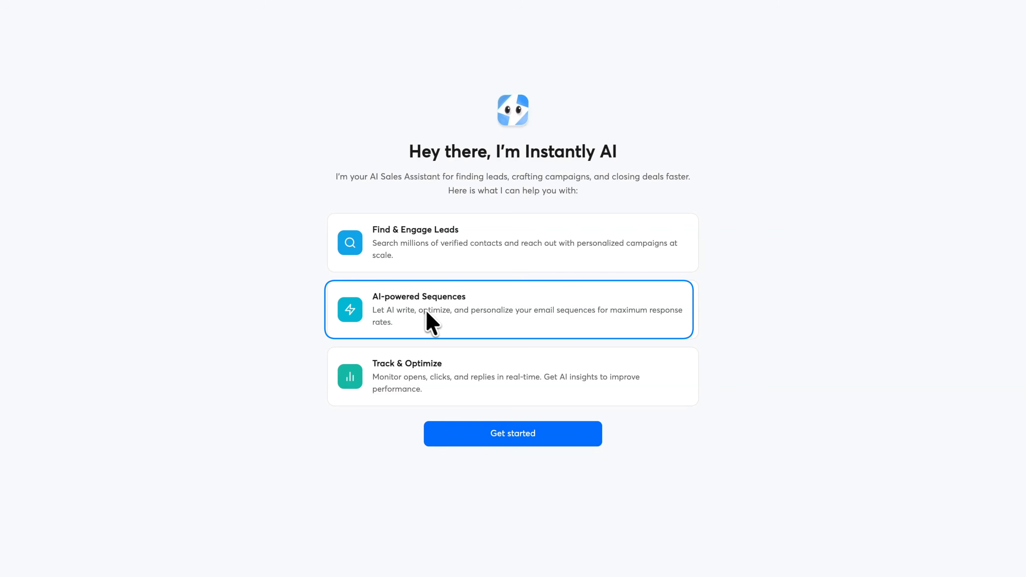
Get started with the AI onboarding from the welcome screen
drag(422, 315, 465, 320)
click(464, 320)
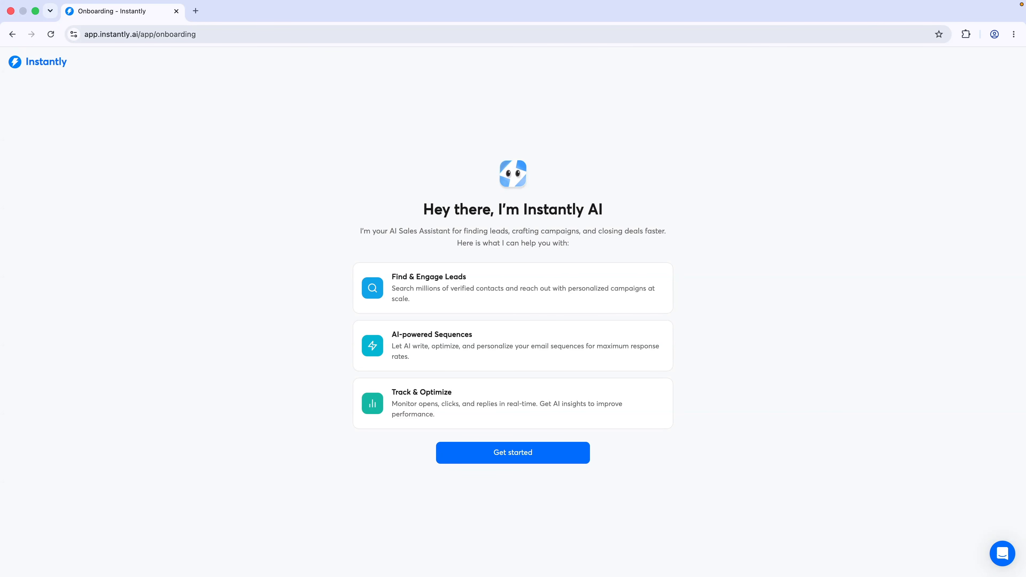
click(501, 456)
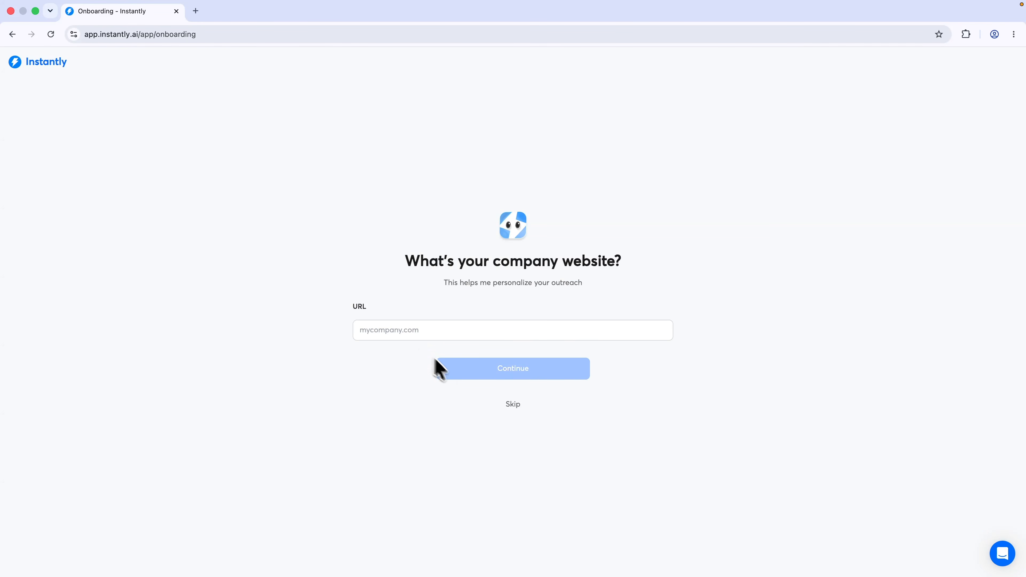
Enter danistutorials.online as the company website and continue
click(431, 336)
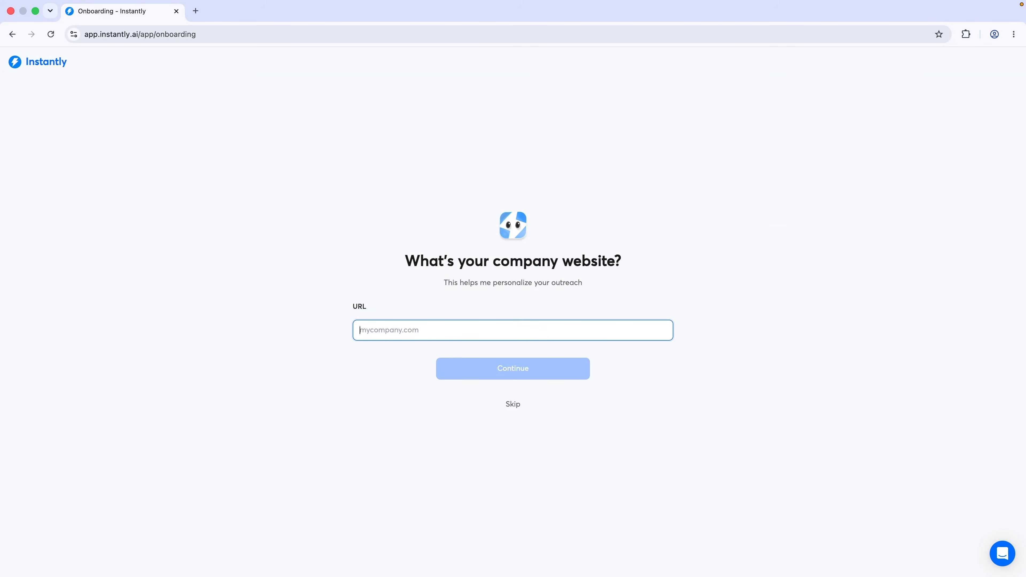
text(danistutorials.online)
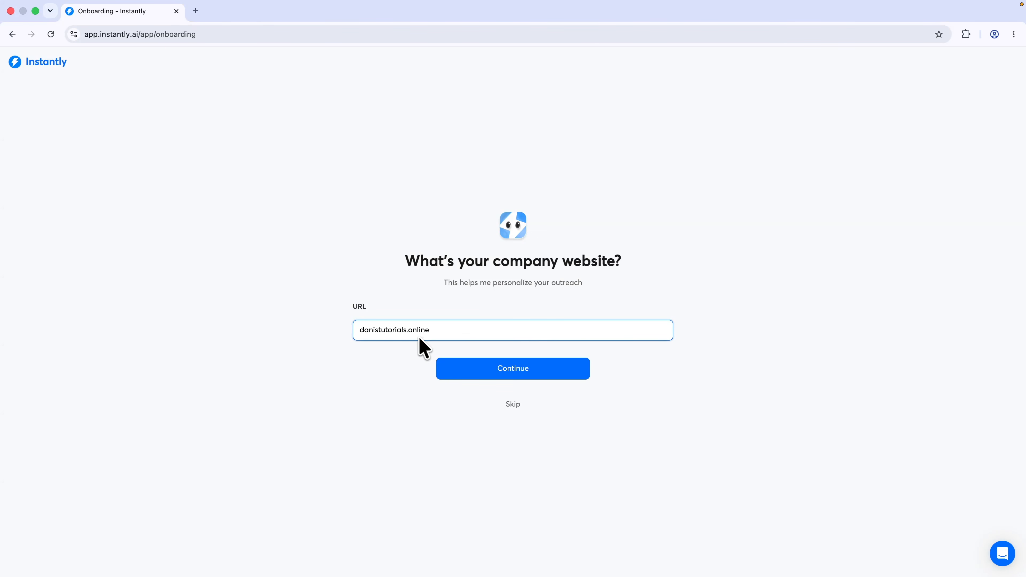
click(511, 369)
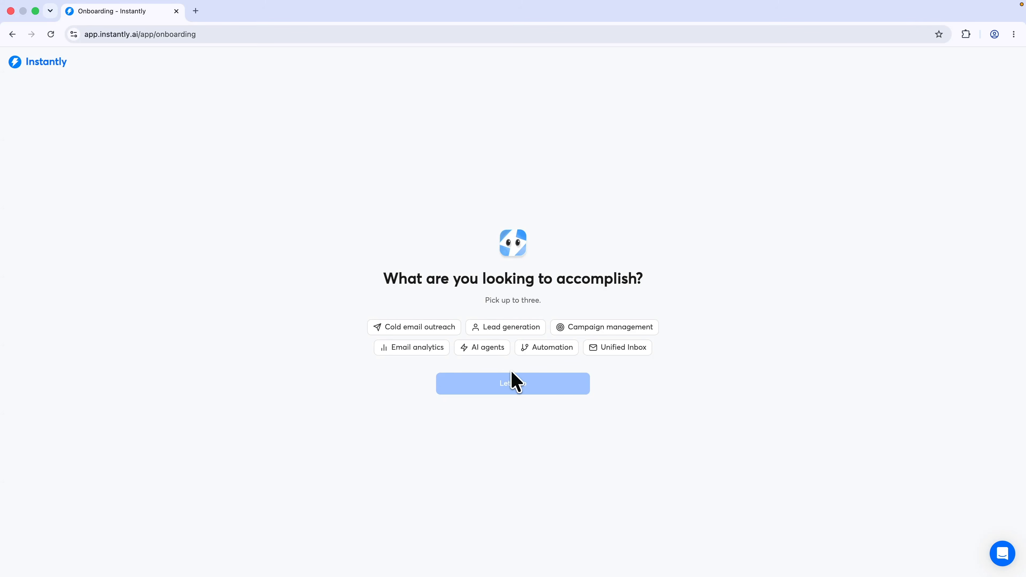
Choose Cold email outreach, Lead generation and AI agents as goals and finish onboarding
click(420, 327)
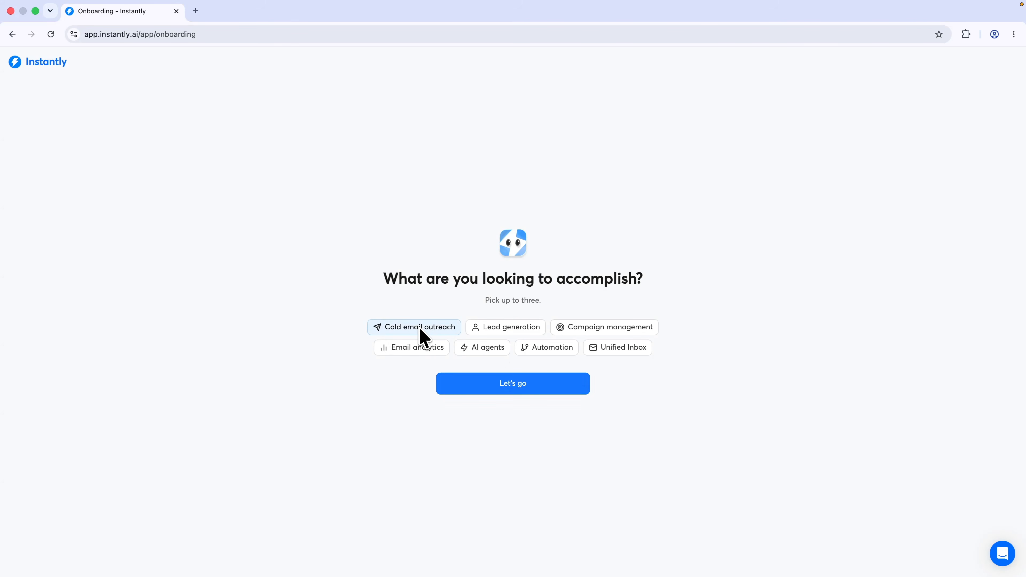
click(505, 328)
click(487, 347)
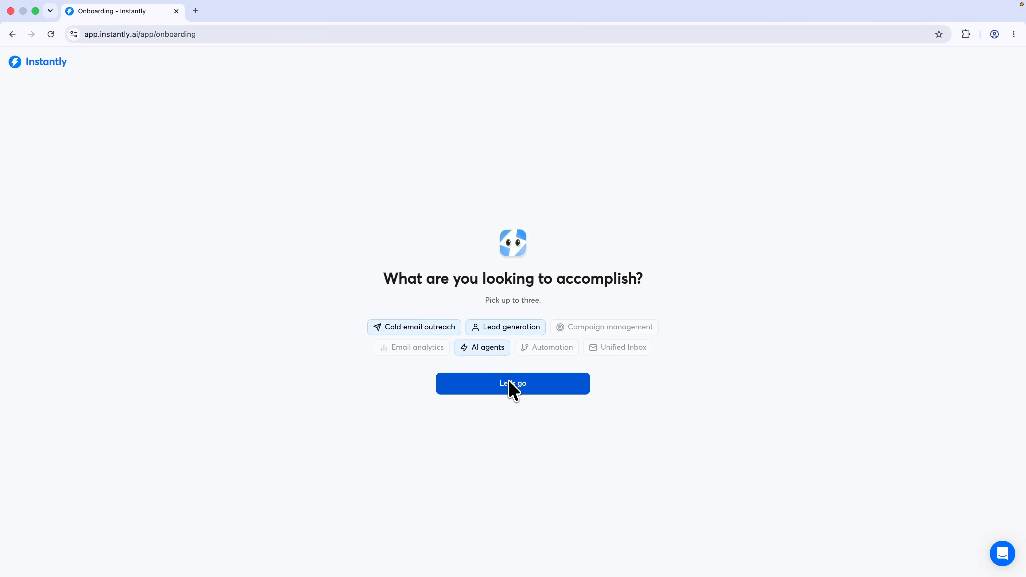
click(511, 389)
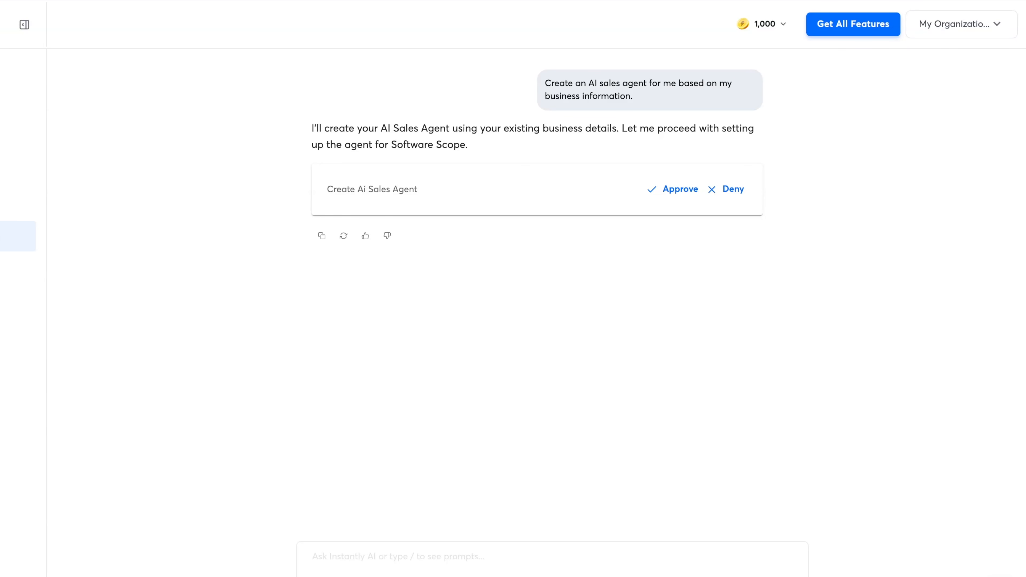
Approve the Create AI Sales Agent card and note the missing sending-account reply
click(681, 193)
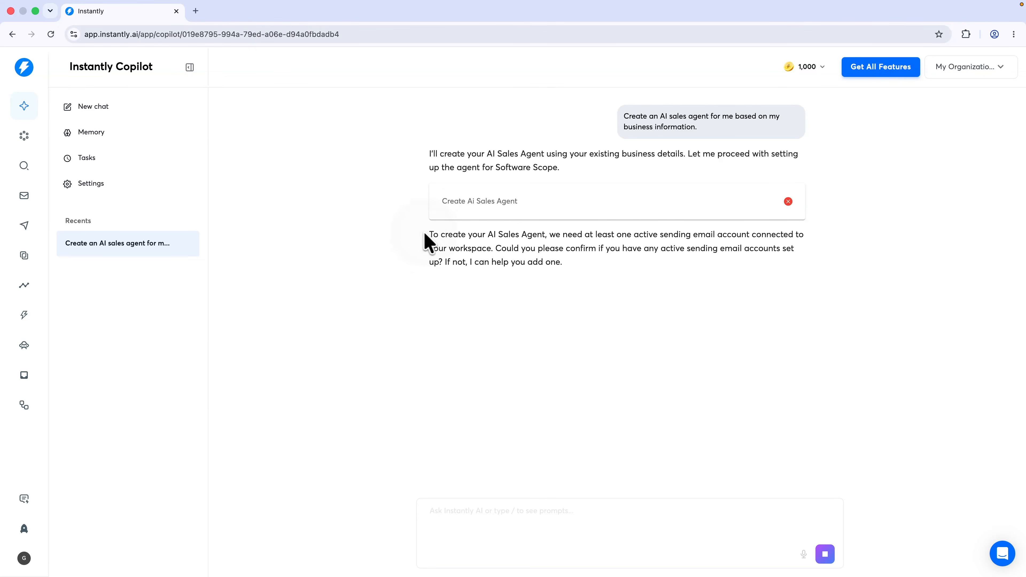
drag(427, 236, 491, 250)
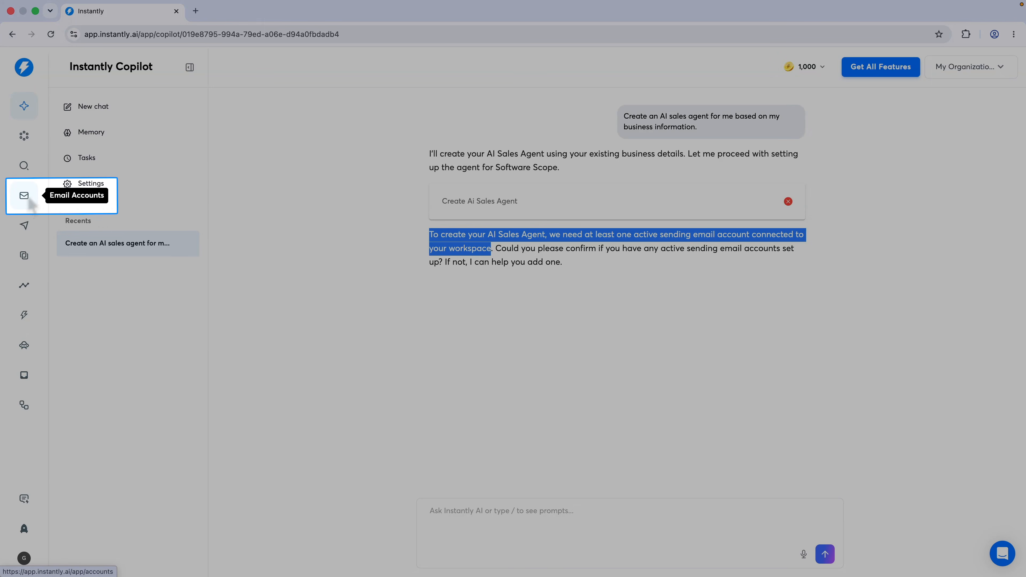
Go to Email Accounts and add a new account
click(24, 195)
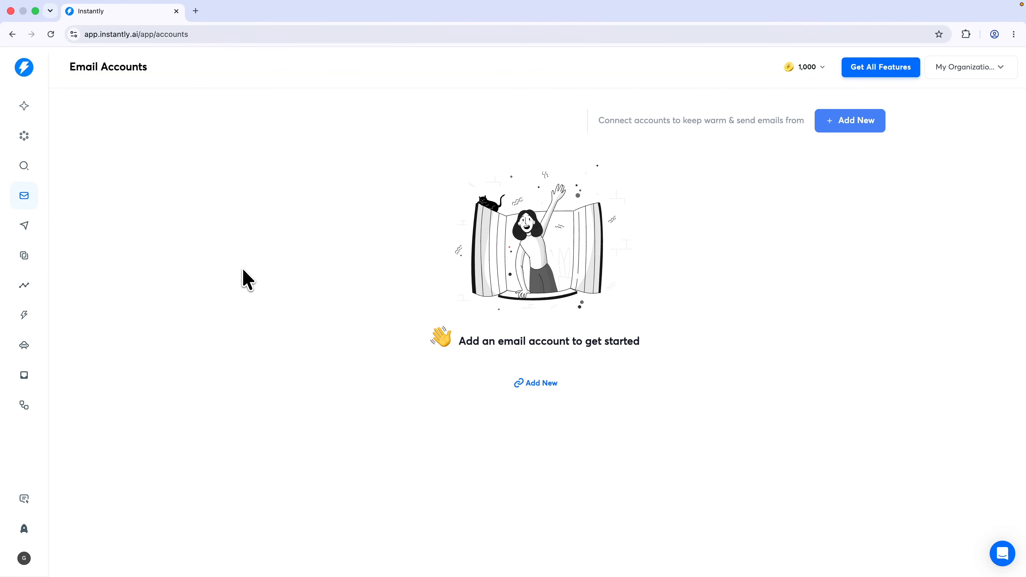
click(544, 385)
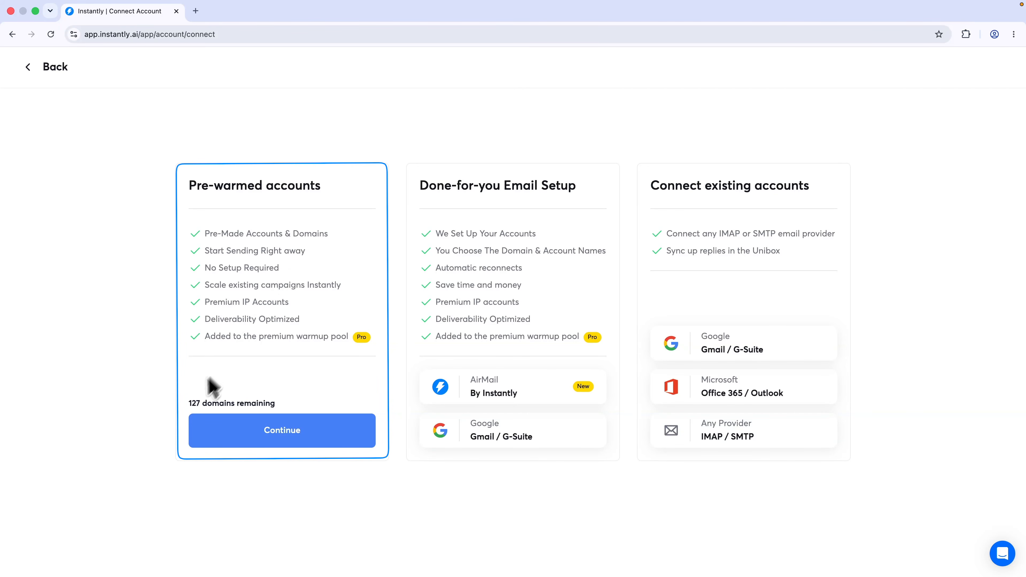
Browse the 127 remaining pre-warmed domains in the list
drag(187, 404, 239, 402)
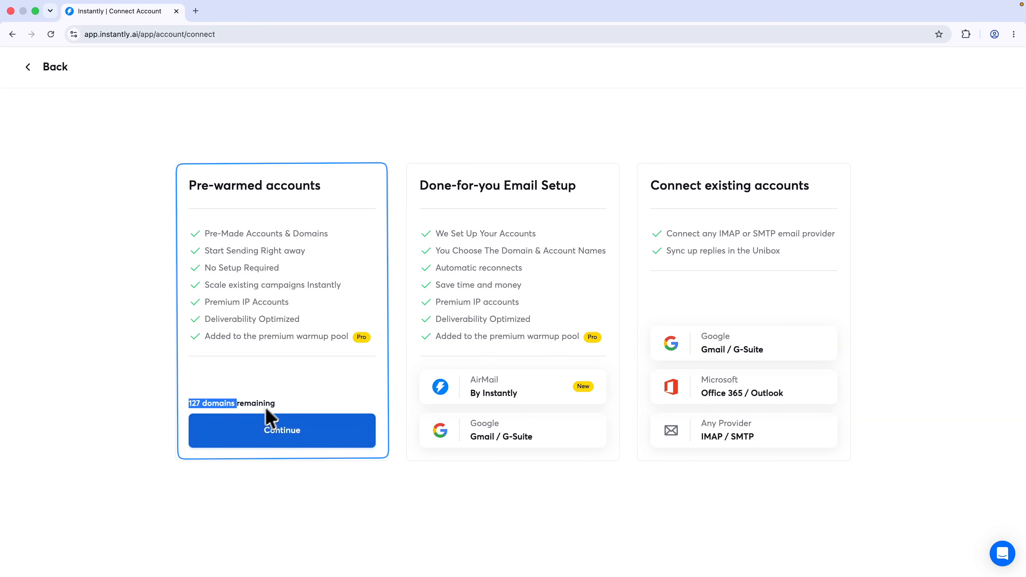
click(261, 430)
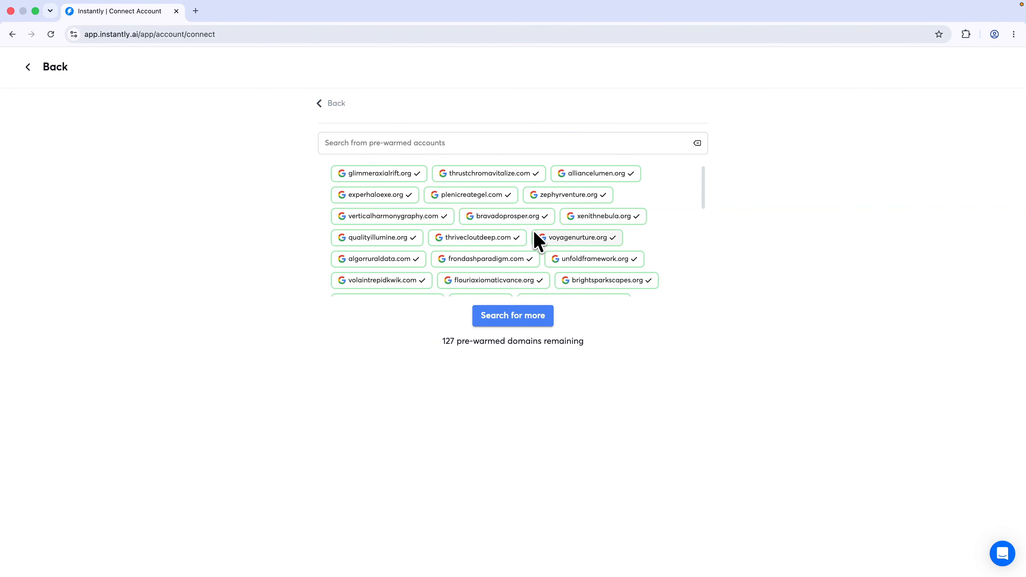
scroll(534, 241, down, 3)
scroll(535, 241, down, 10)
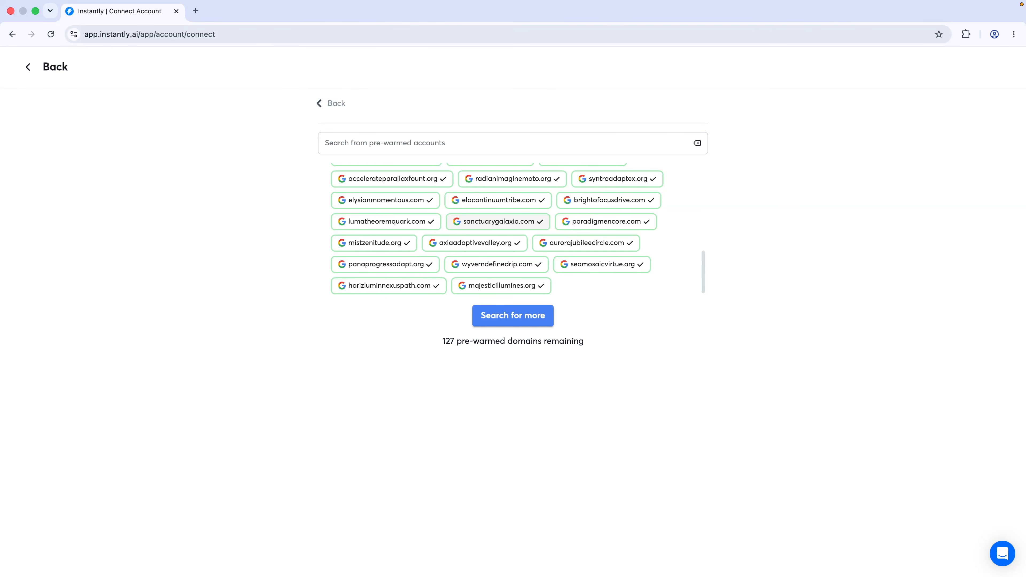
scroll(529, 238, up, 6)
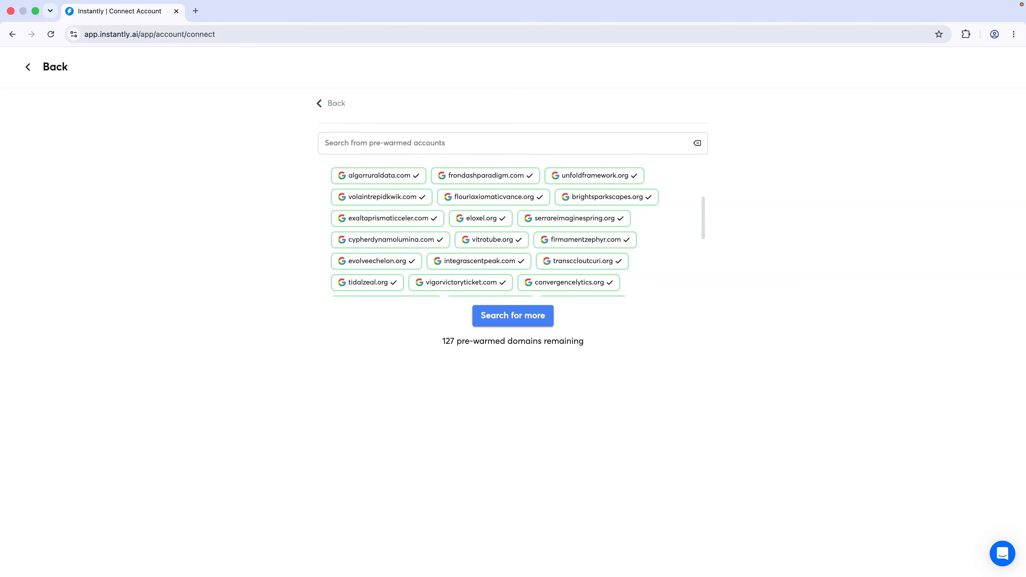
Go back from the pre-warmed domain list to the connection options
click(318, 103)
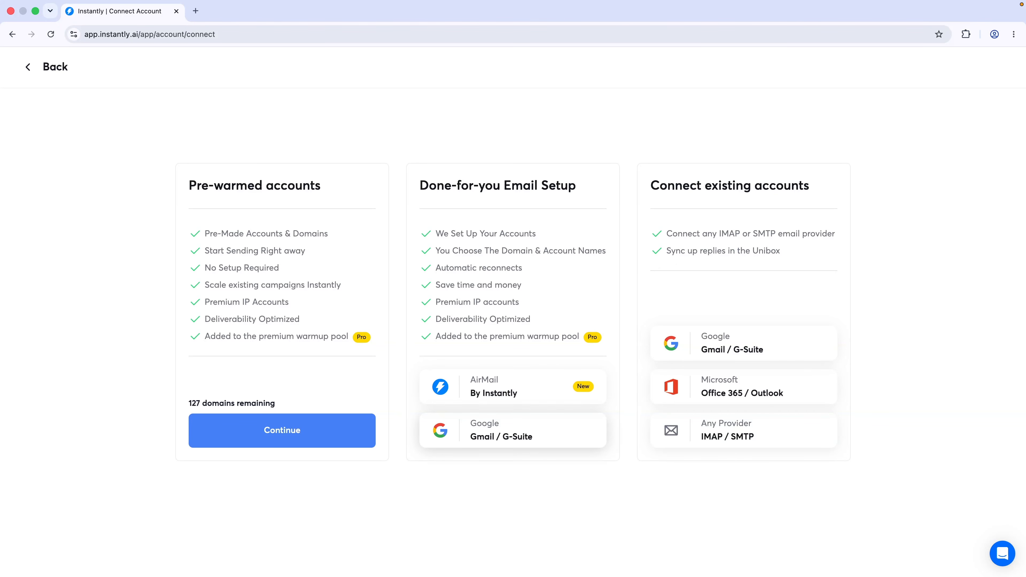
Choose done-for-you Google setup and search domains for 'softwarescope'
click(503, 436)
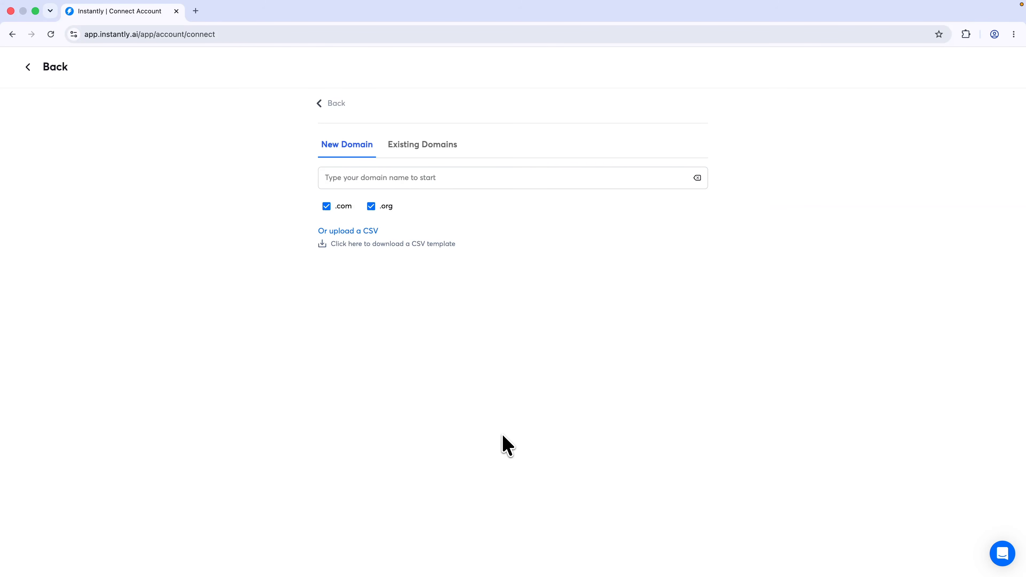
click(411, 183)
text(so)
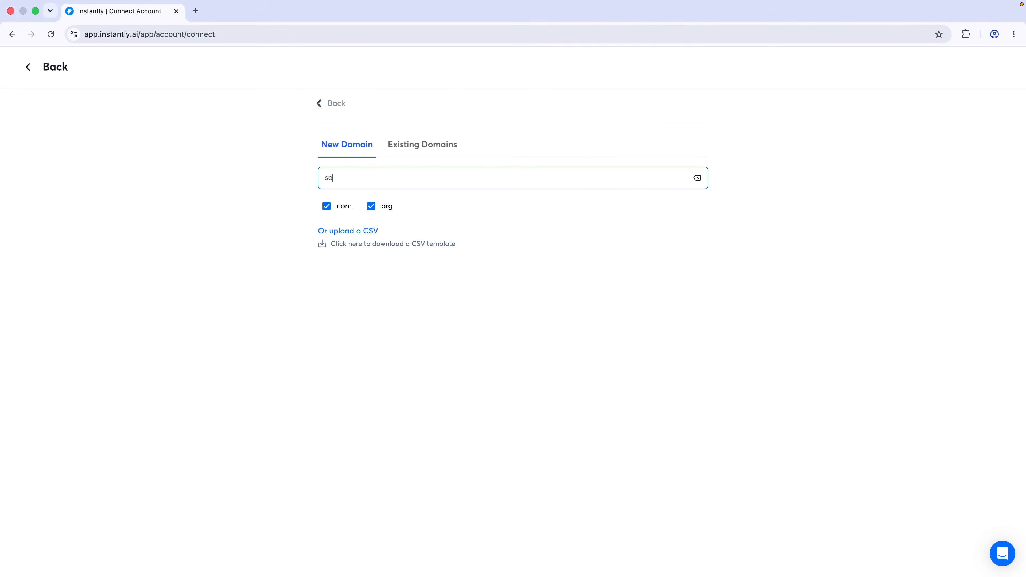
text(ftwarescope)
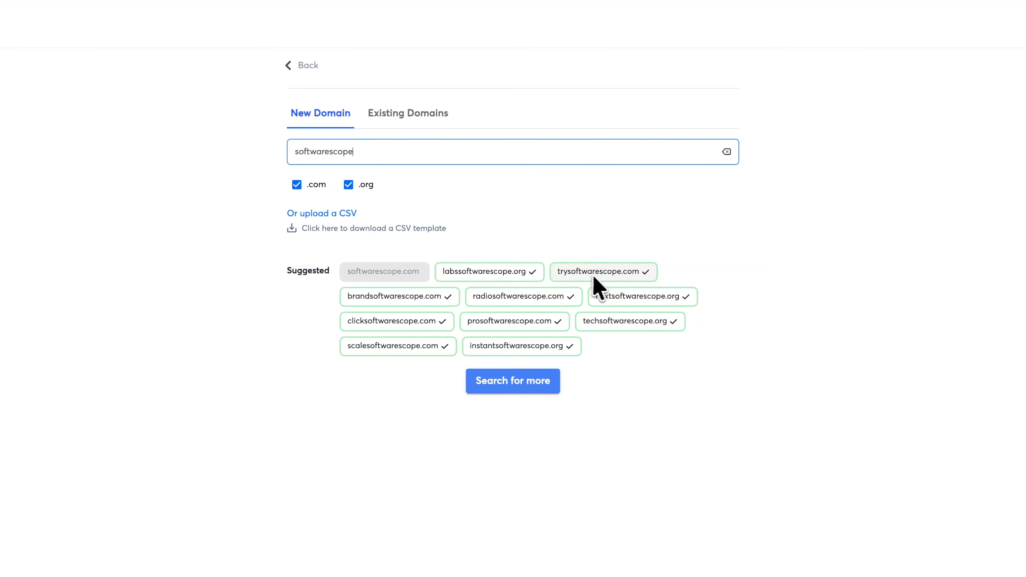
Keep only trysoftwarescope.com selected and continue to the order form
click(612, 278)
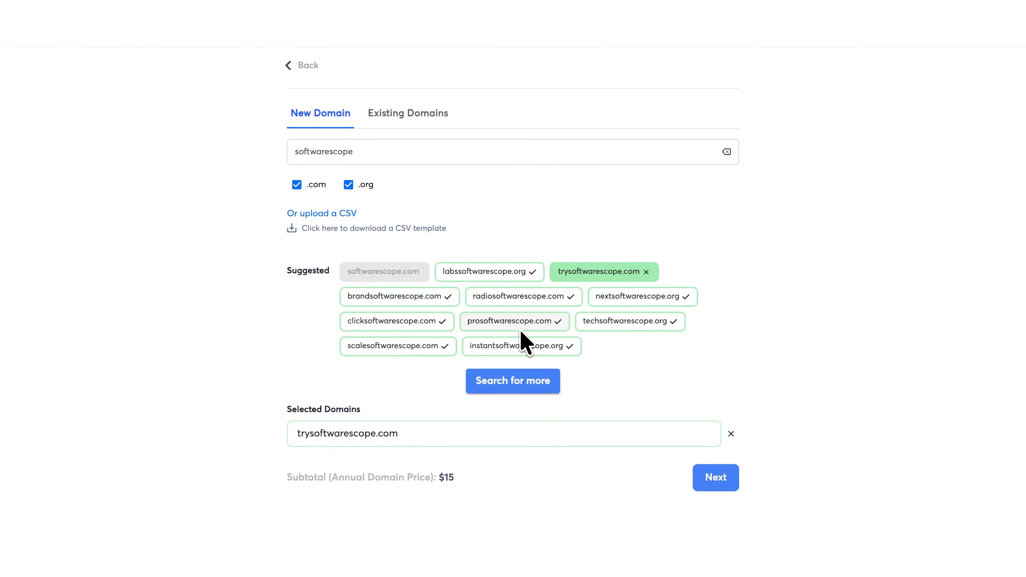
click(404, 323)
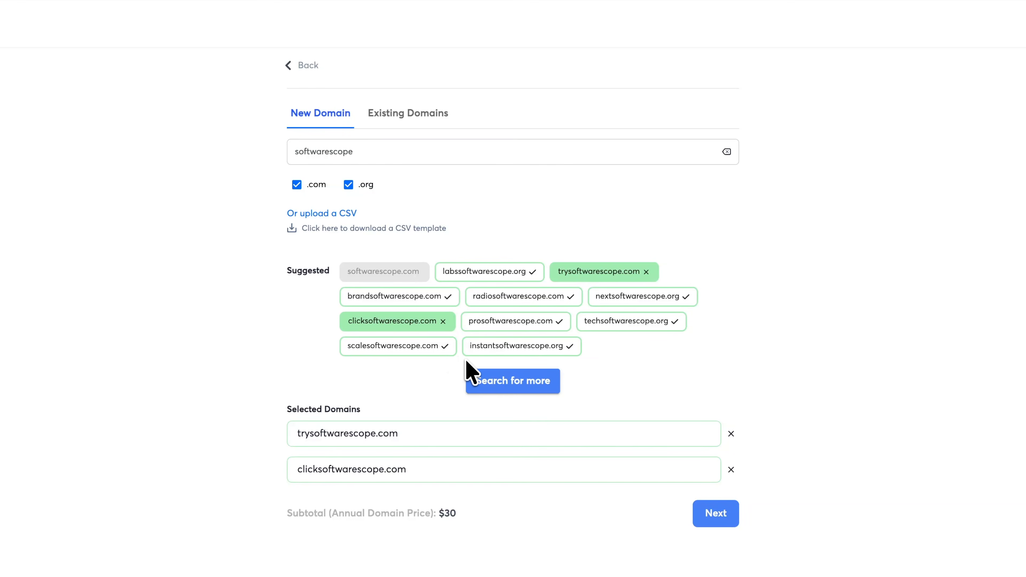
click(494, 347)
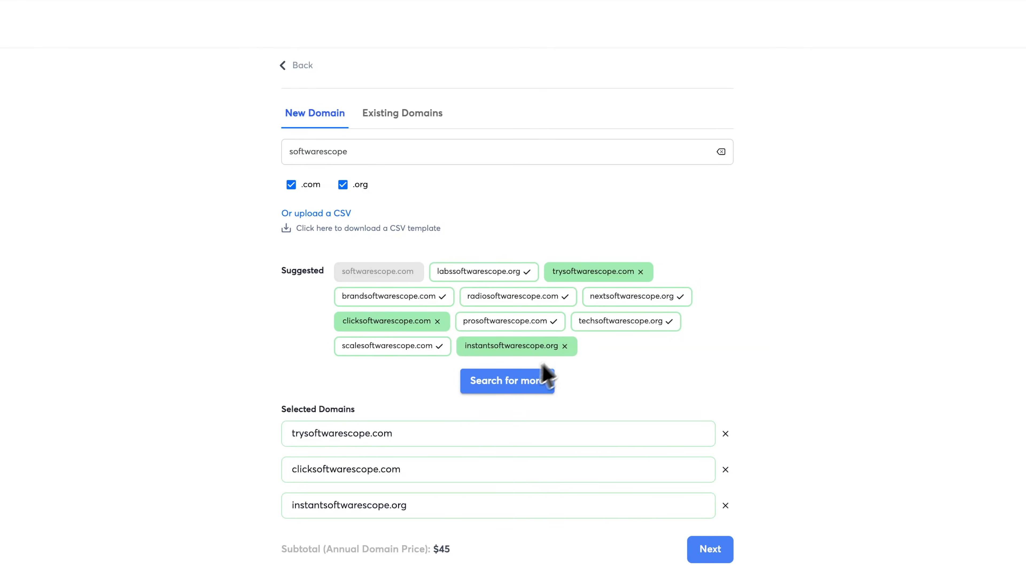
click(571, 347)
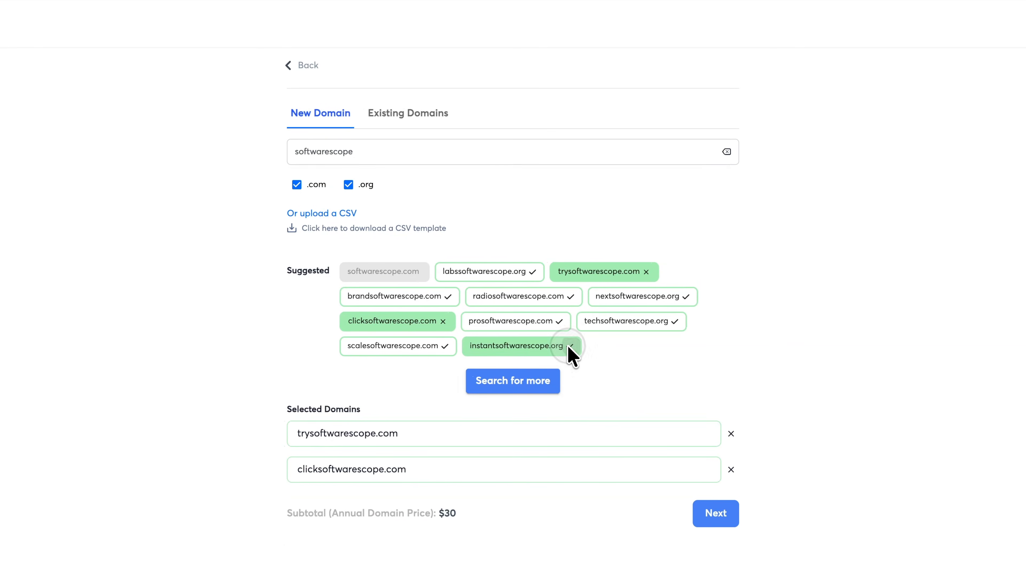
click(443, 322)
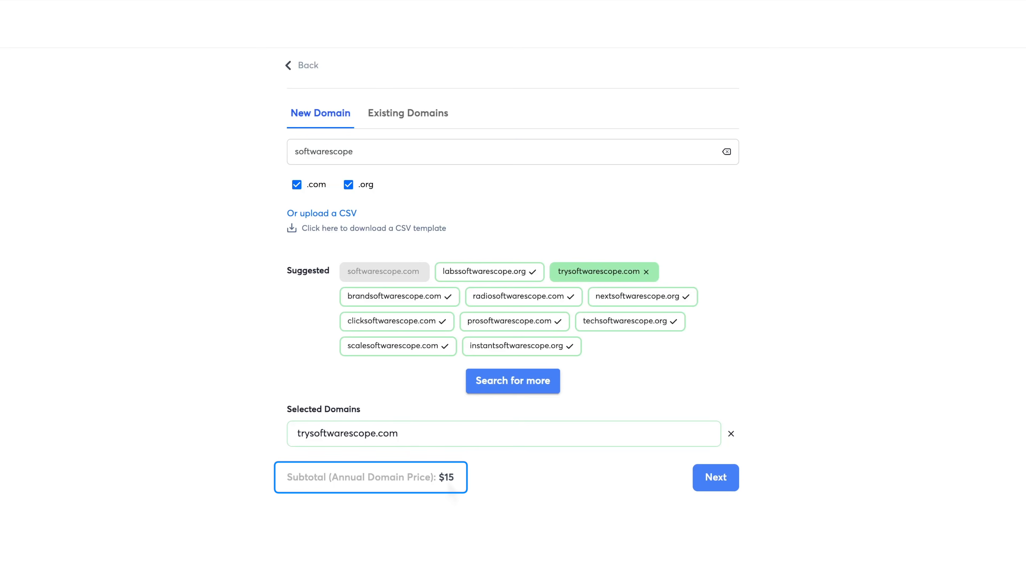
click(717, 479)
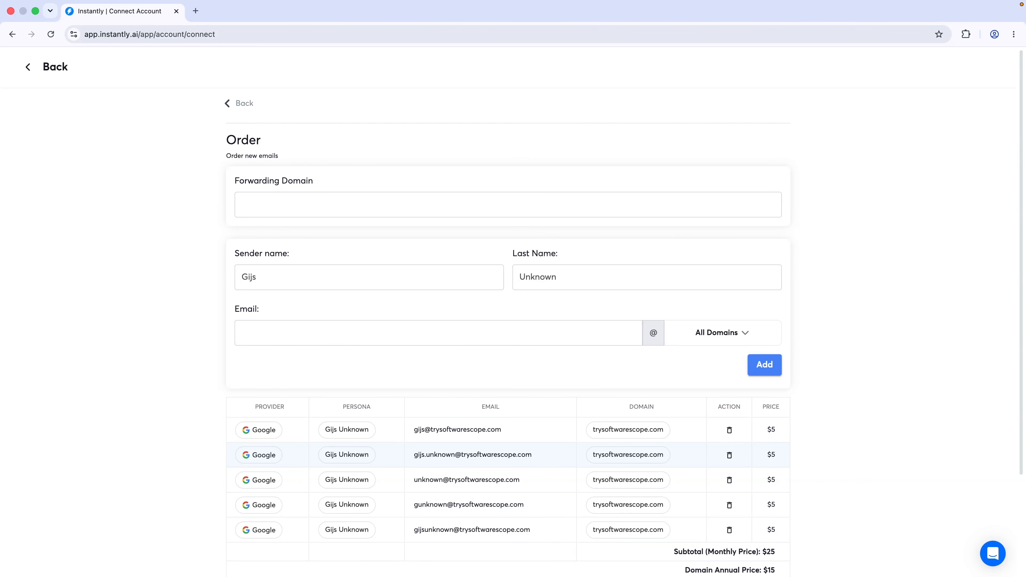
click(271, 208)
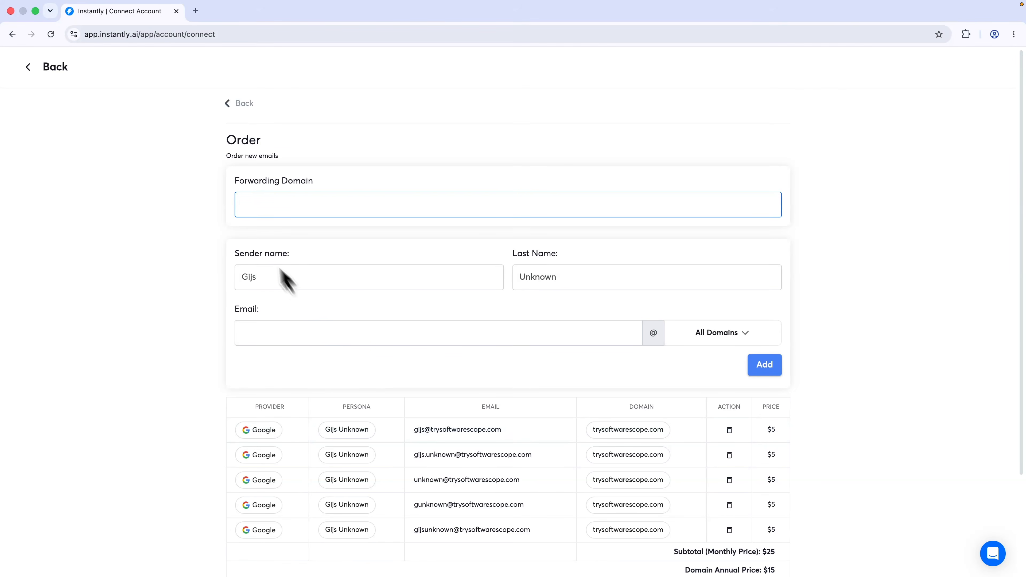
drag(236, 181, 319, 190)
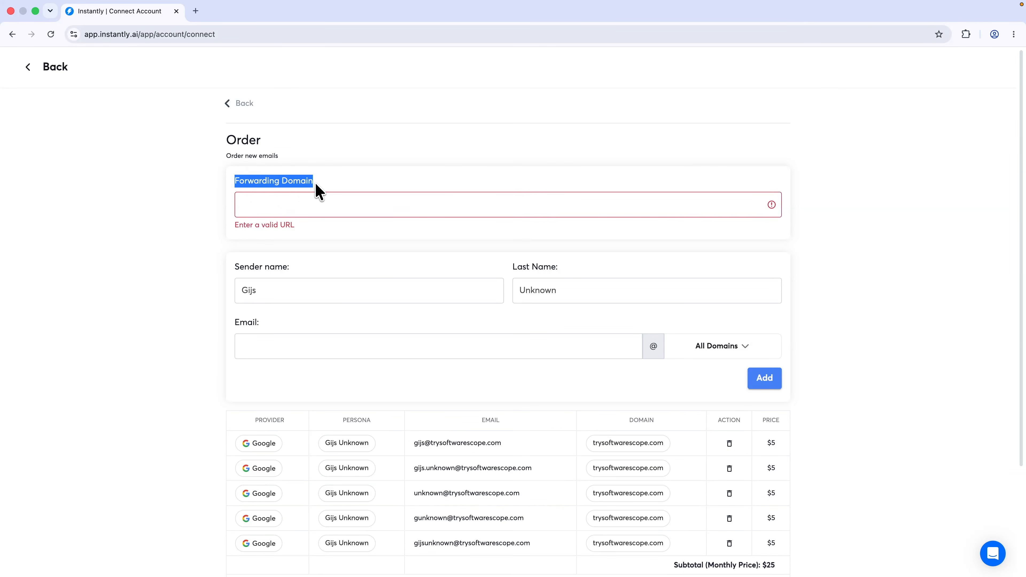
click(301, 211)
text(https://danistutorials.online)
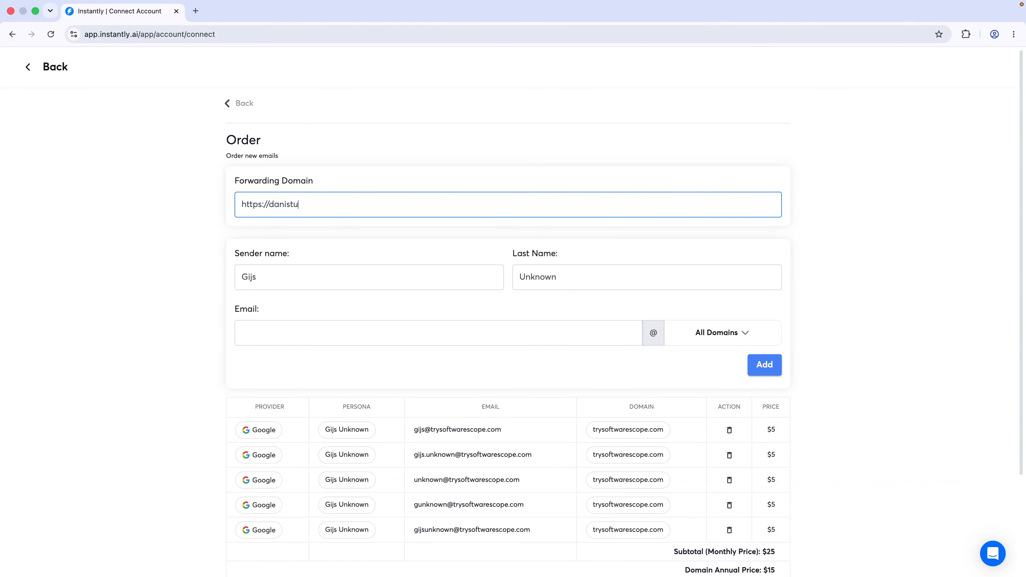
click(382, 188)
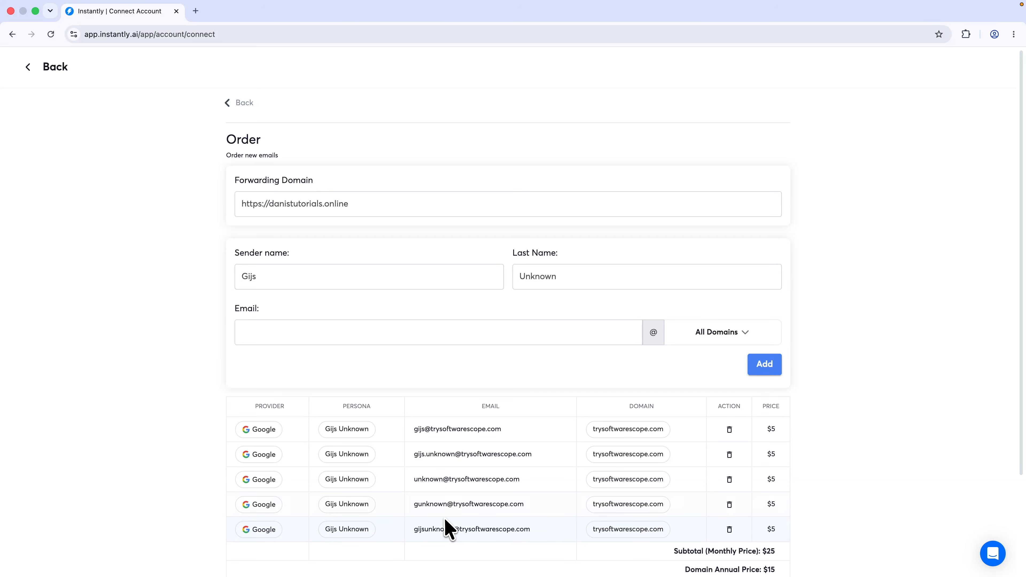
Change the sender's last name and try adding a sixth trysoftwarescope.com address
double_click(538, 284)
text(Scope)
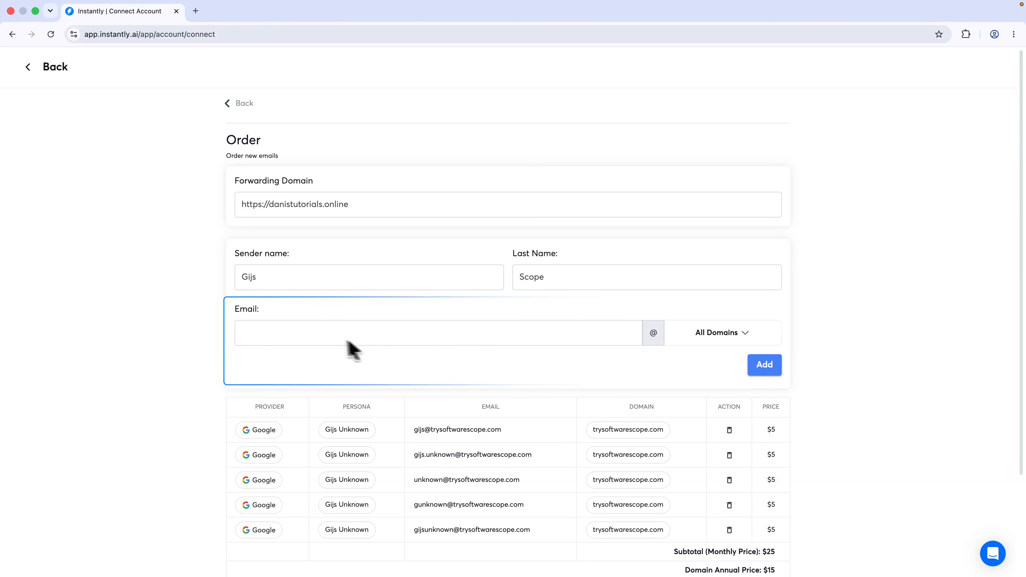
click(325, 343)
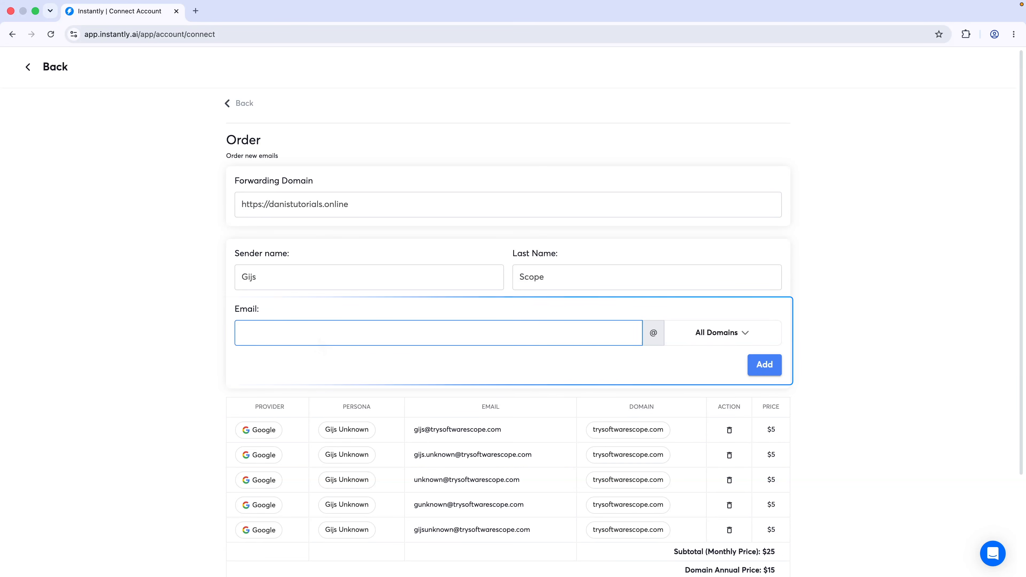
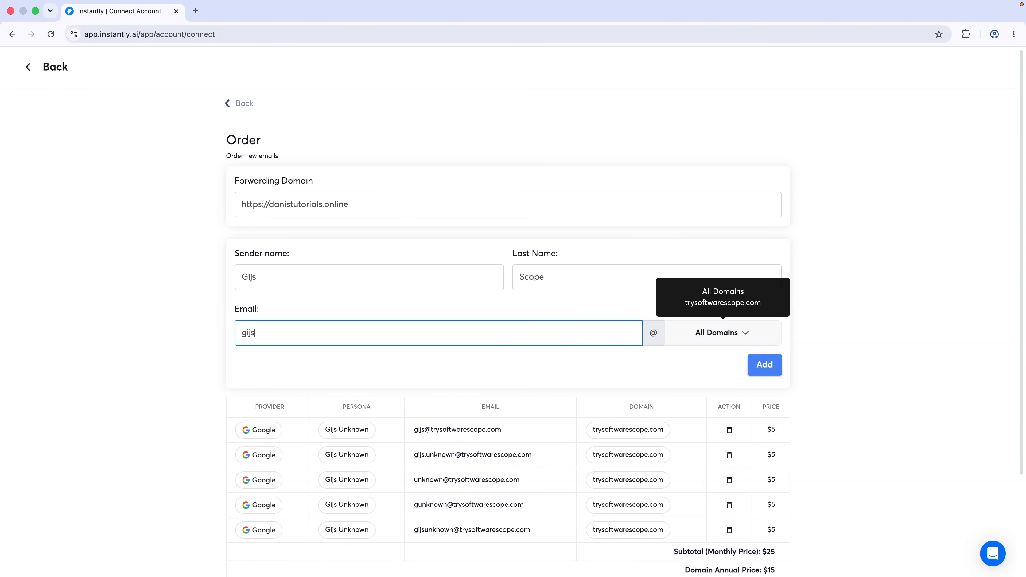
click(709, 342)
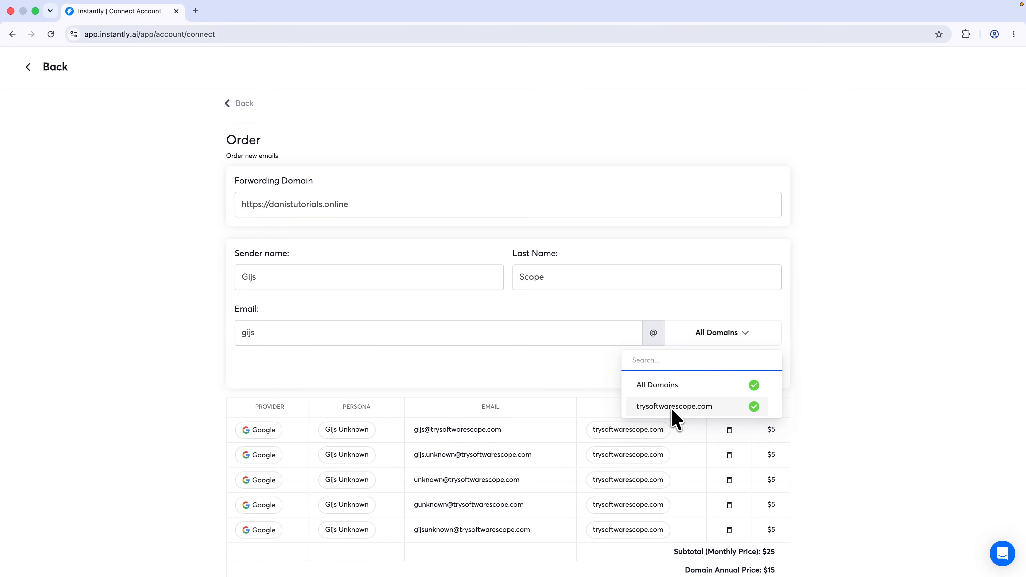
click(717, 341)
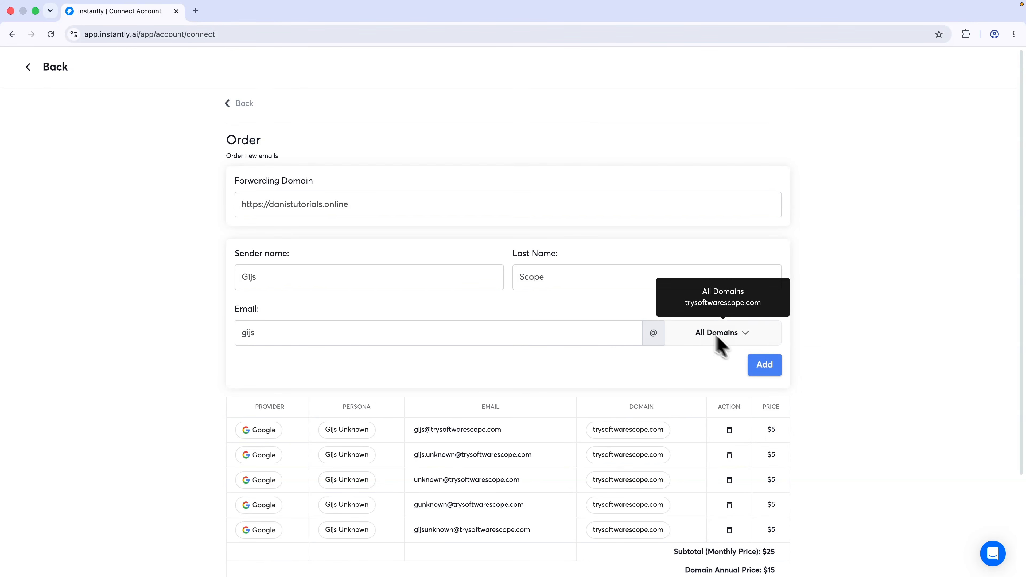
click(771, 373)
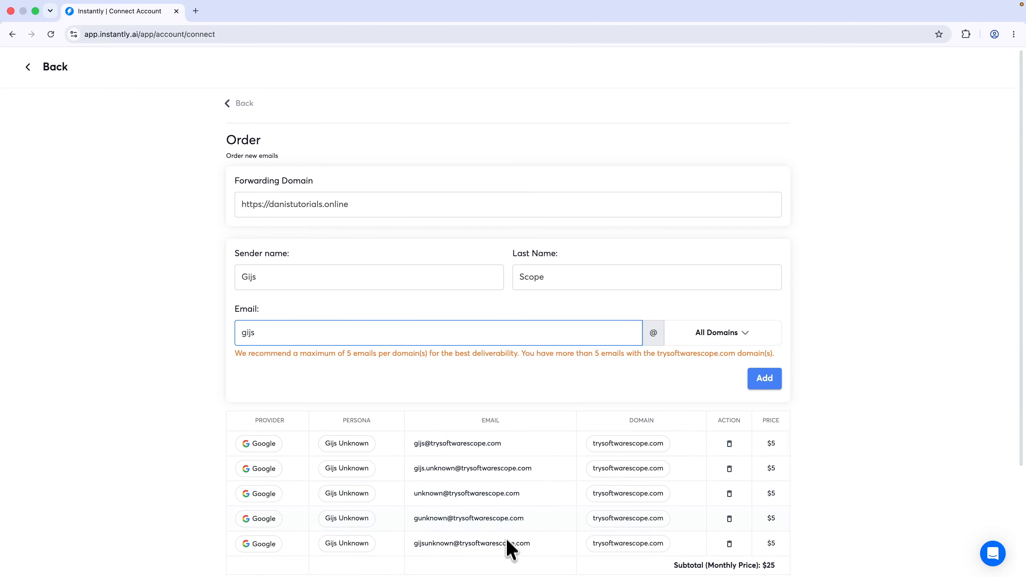
Delete all five existing mailbox rows from the order
click(348, 448)
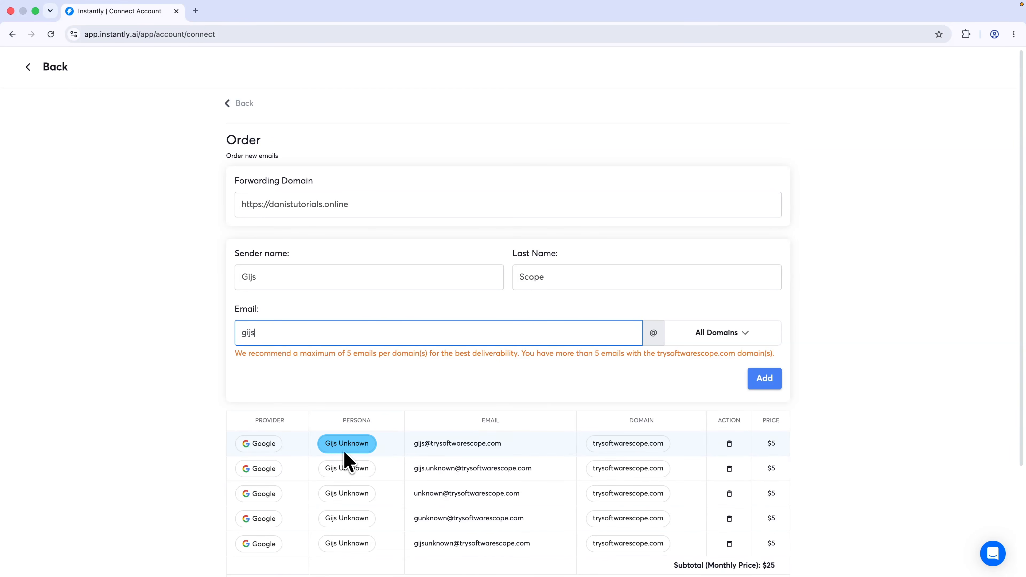
click(730, 443)
click(729, 443)
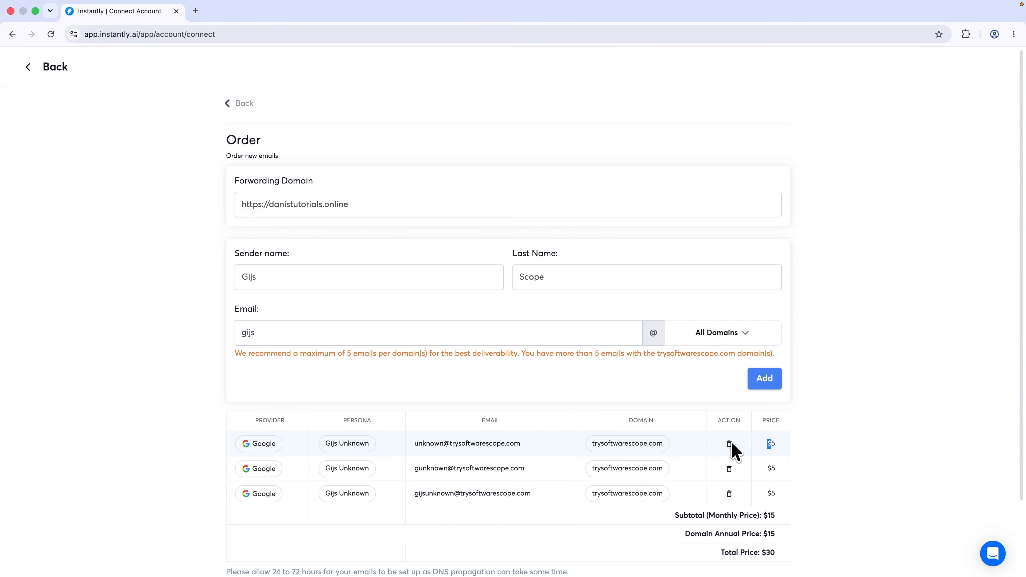
click(730, 444)
click(731, 444)
click(731, 444)
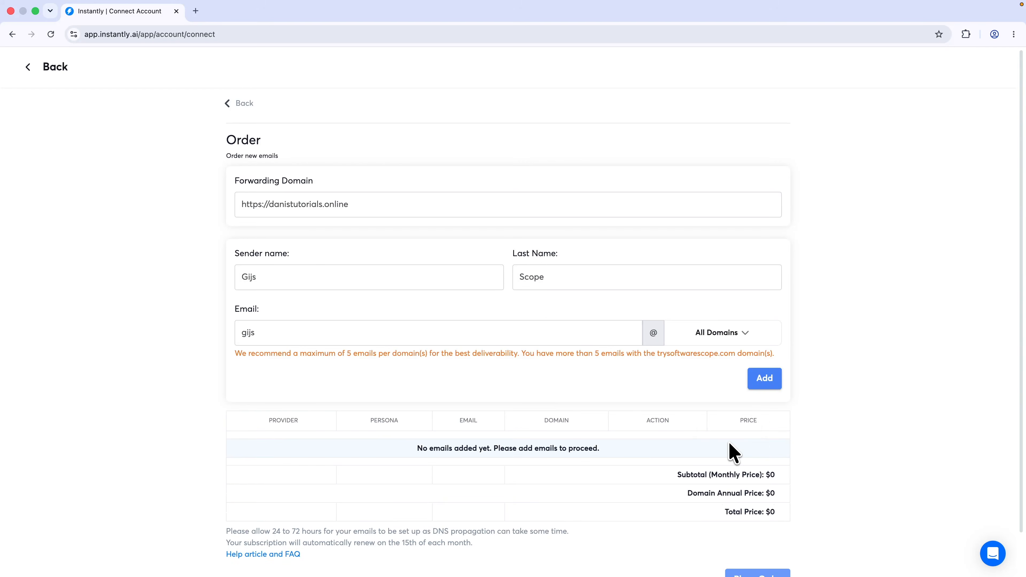
Add new sender addresses on trysoftwarescope.com, bringing the order to $40
click(764, 378)
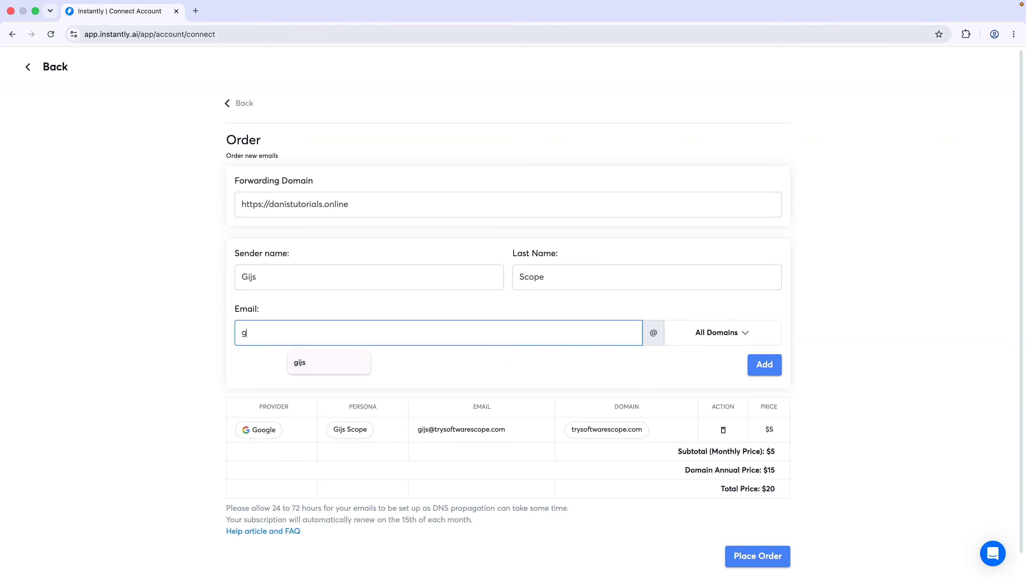
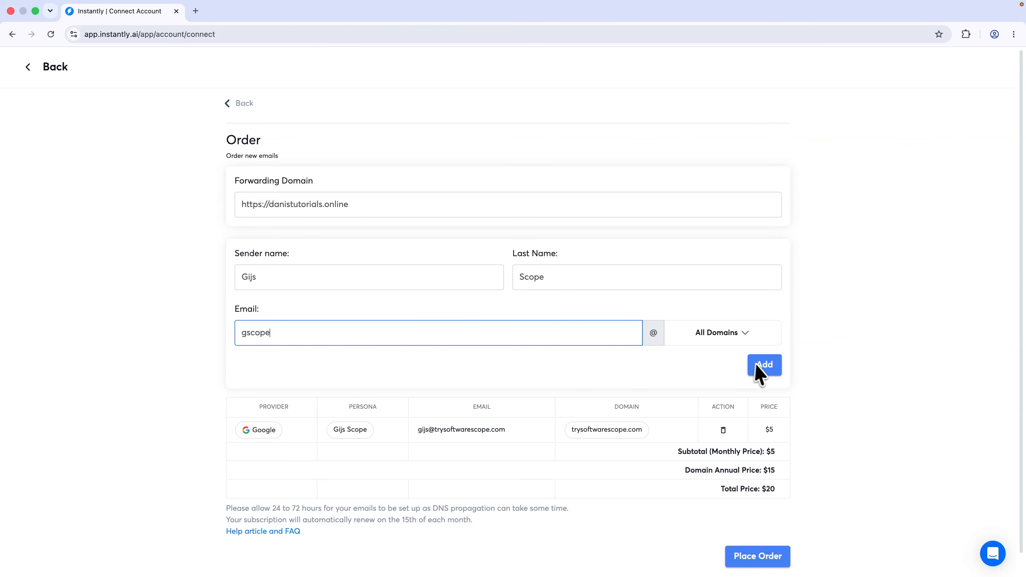
click(763, 368)
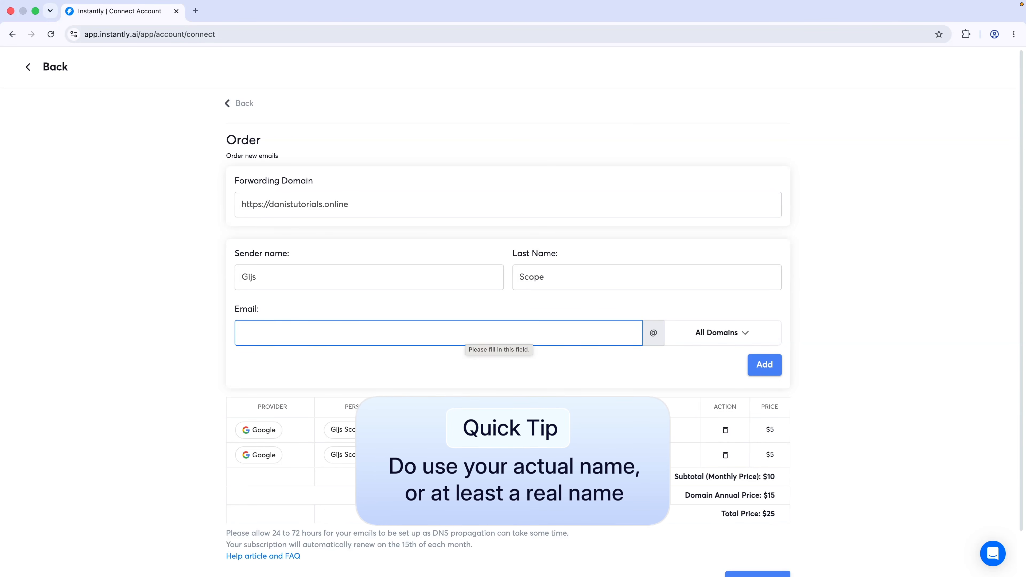
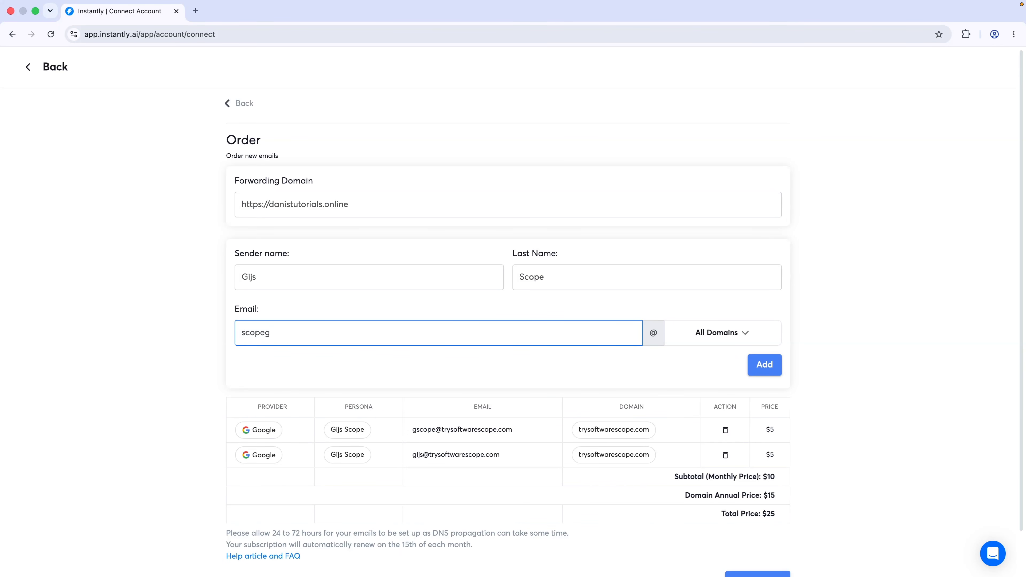
click(762, 363)
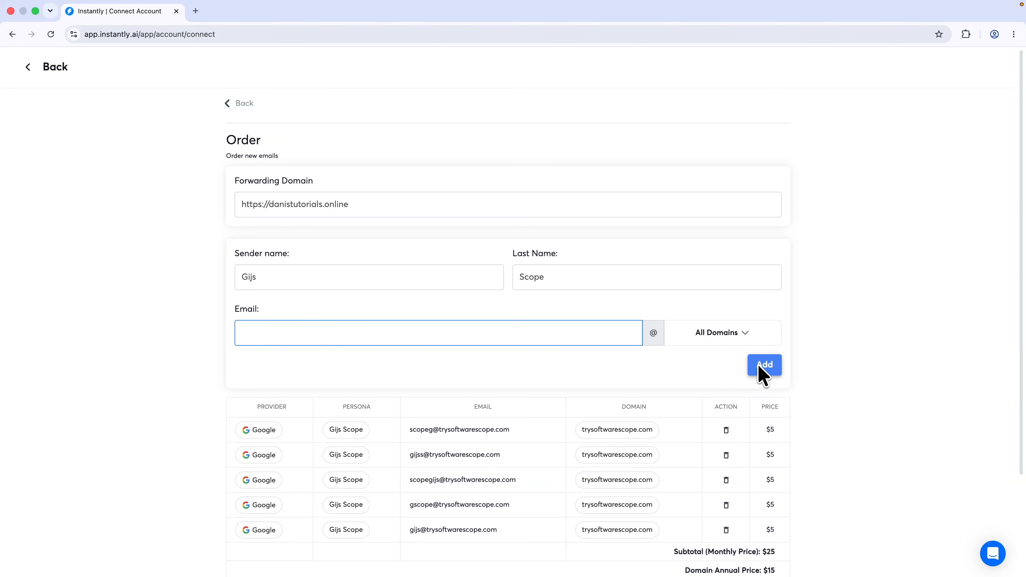
scroll(757, 365, down, 1)
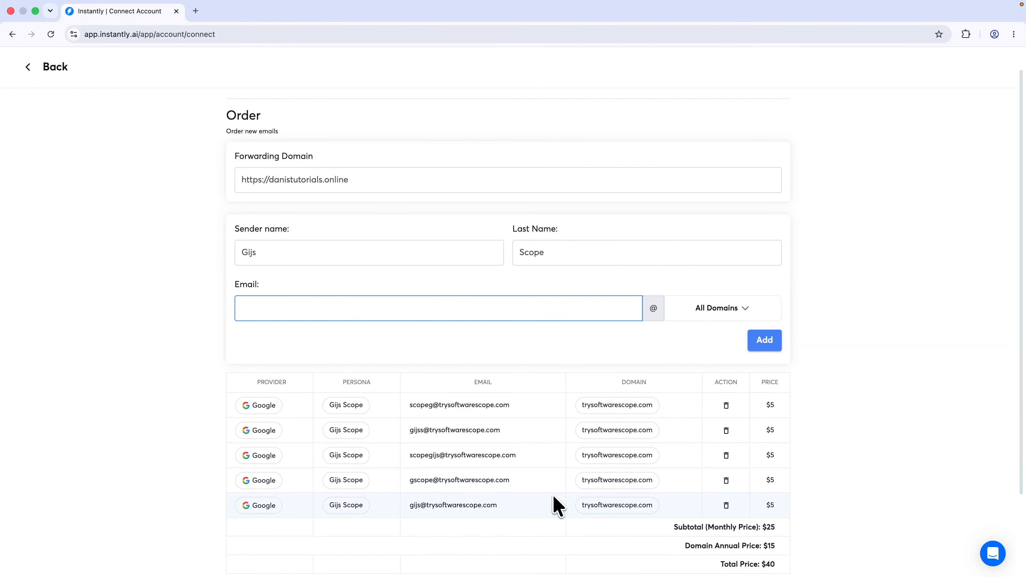
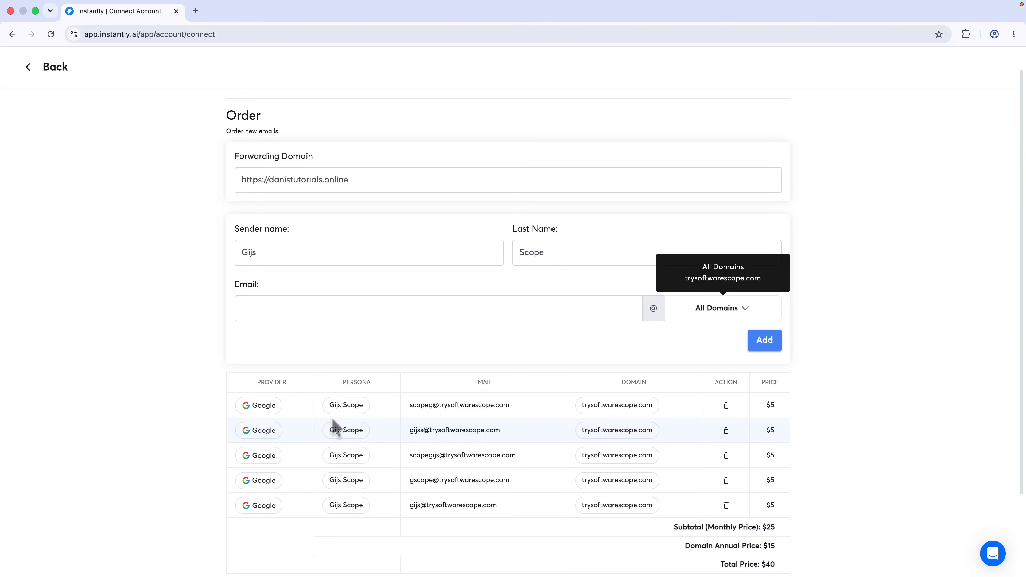
Place the five-mailbox order and complete payment on the Stripe Checkout page
scroll(337, 427, down, 2)
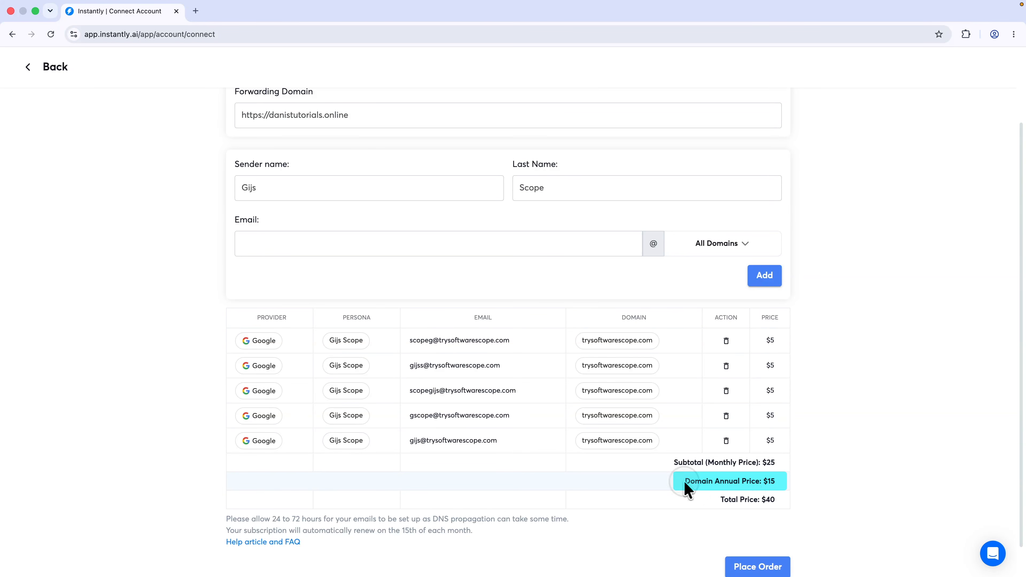
drag(684, 482, 753, 481)
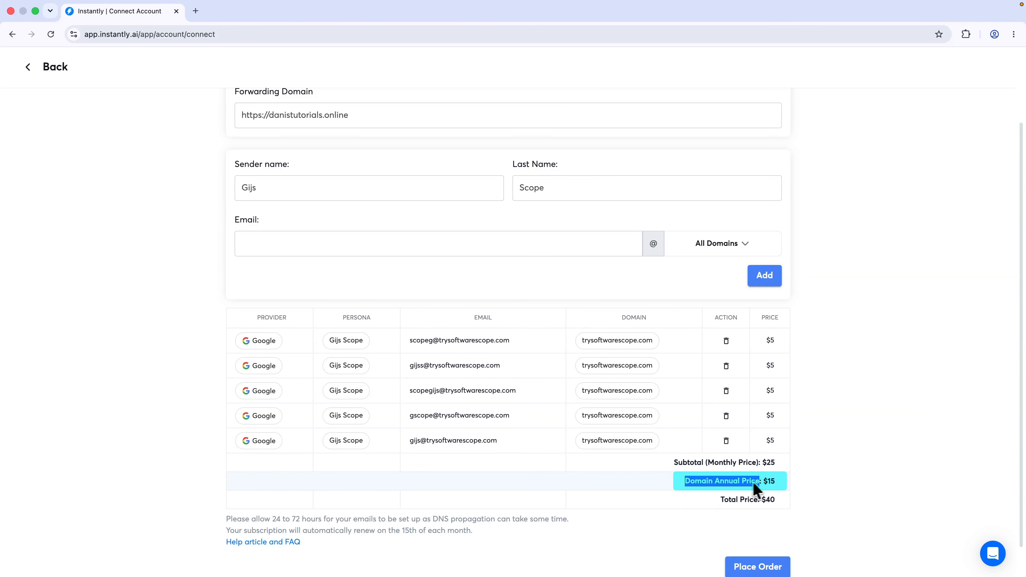
click(776, 483)
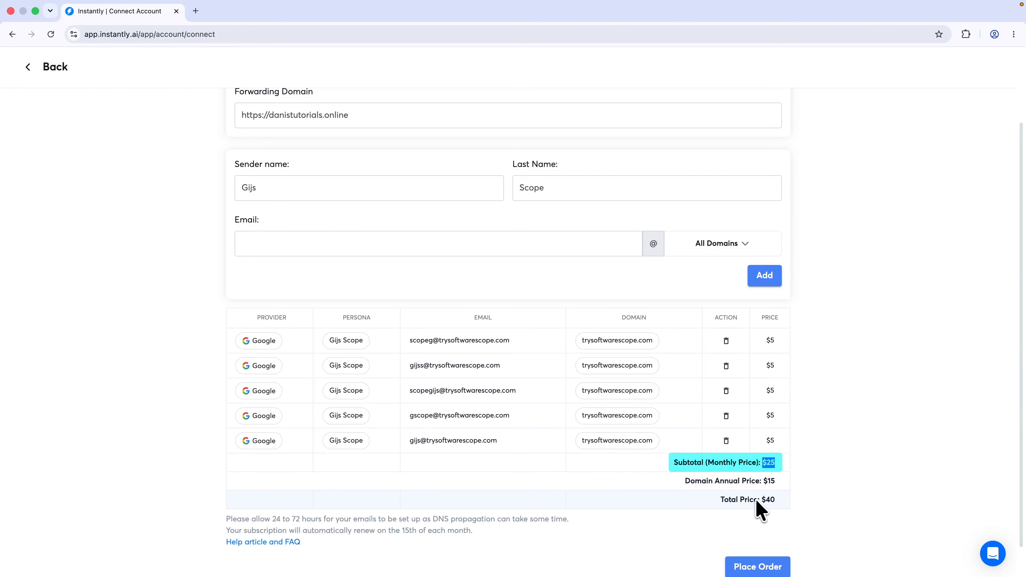
scroll(785, 510, down, 1)
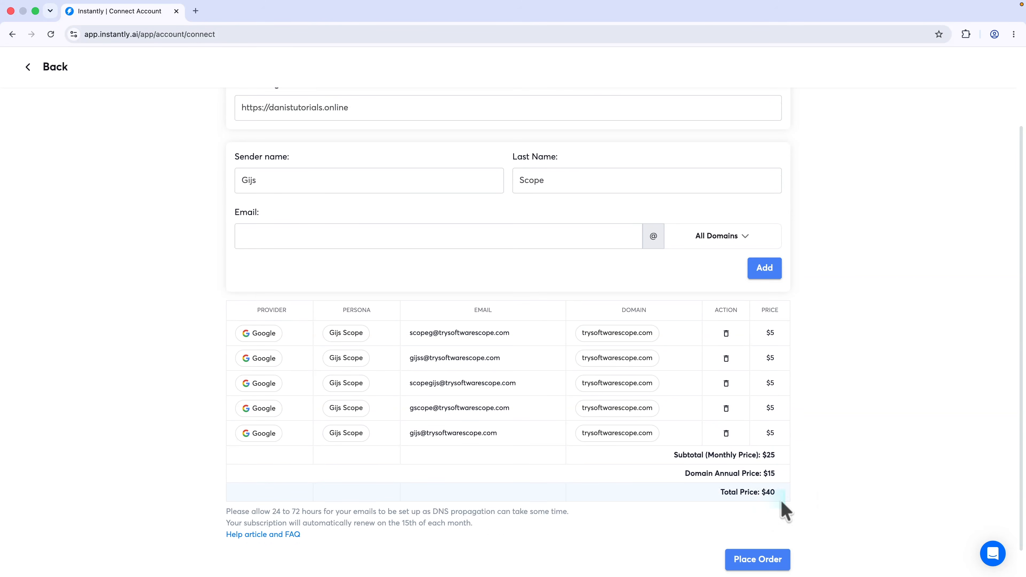
scroll(784, 511, down, 2)
click(758, 537)
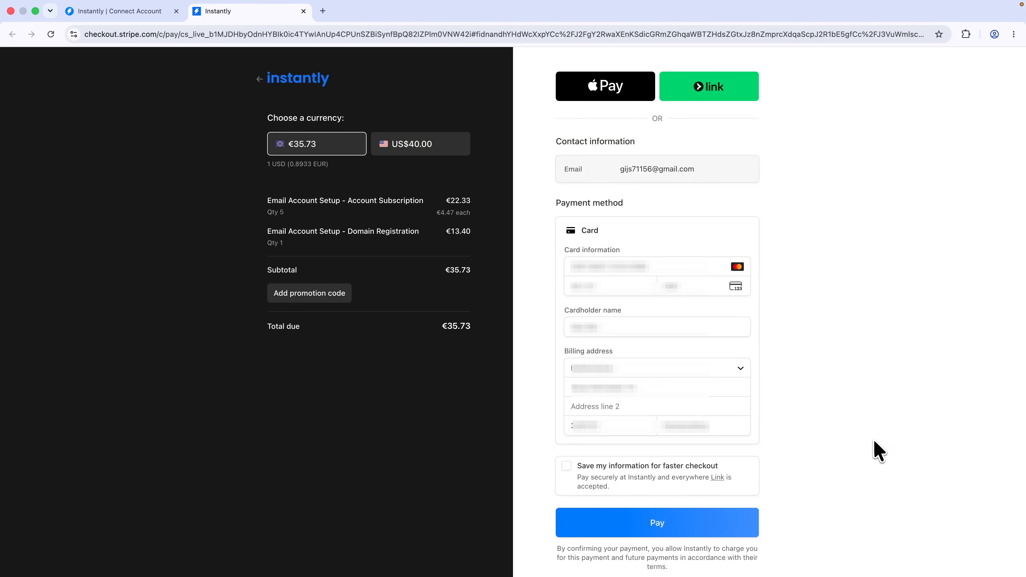
click(663, 524)
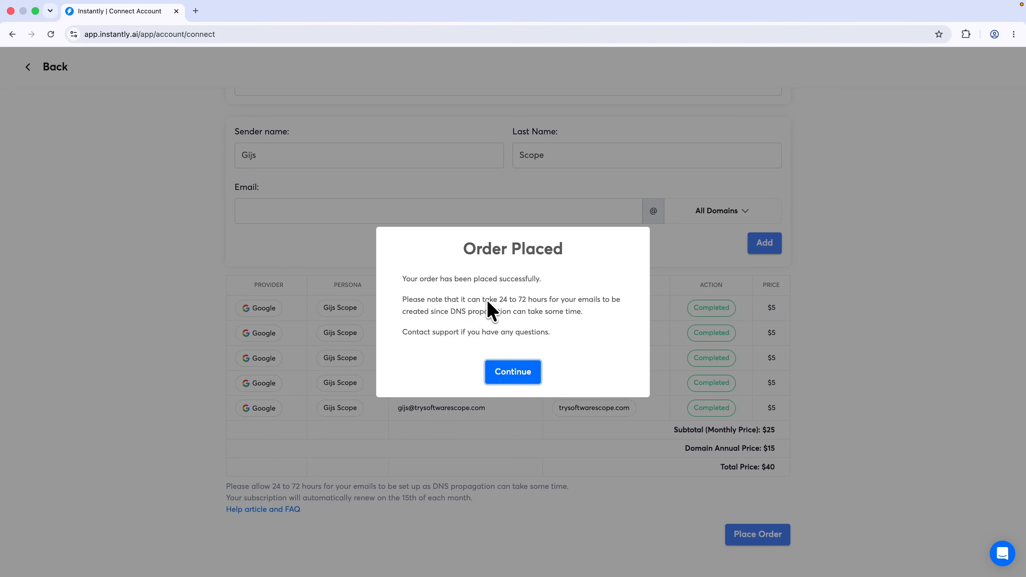
Dismiss the Order Placed dialog to view the five new Setup Pending email accounts
drag(500, 300, 552, 305)
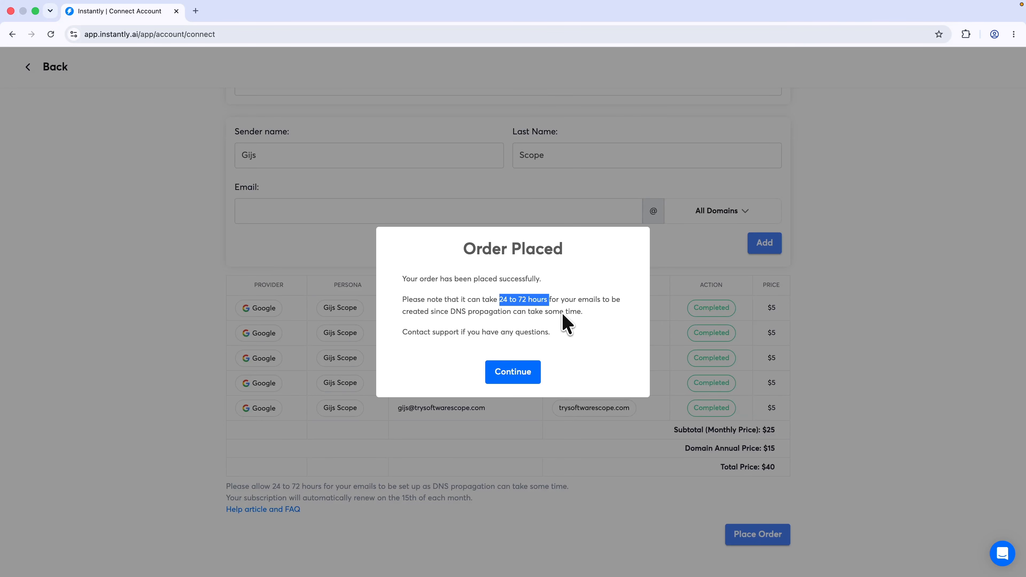
click(512, 371)
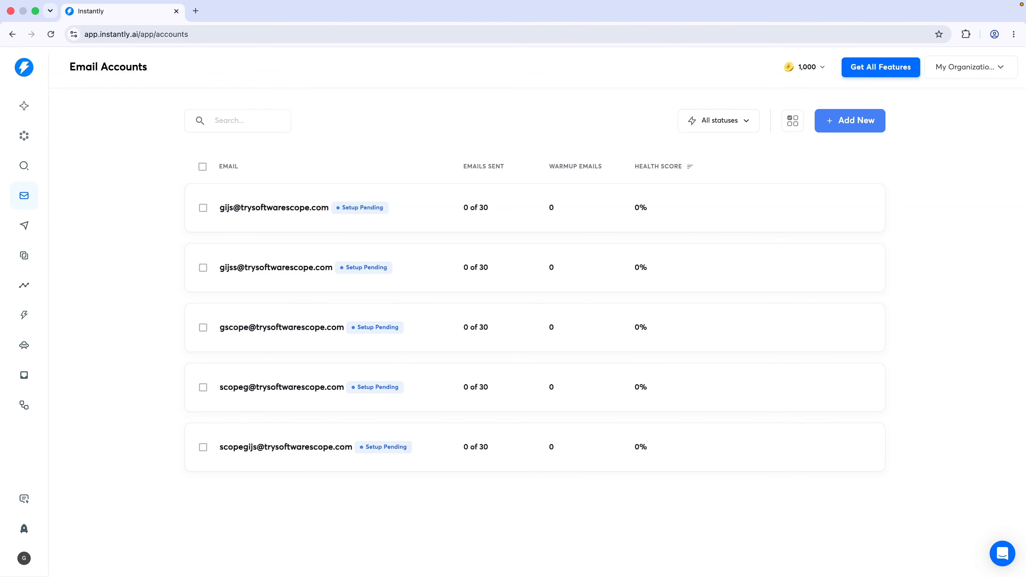
mouse_move(369, 335)
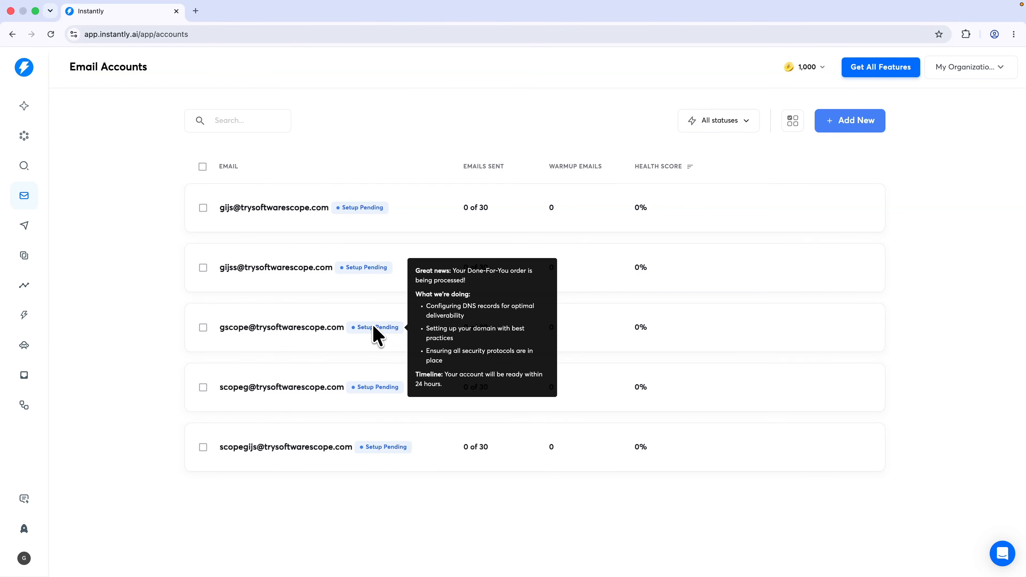
Select all five email accounts and open Bulk edit settings down to Warmup Settings
click(202, 167)
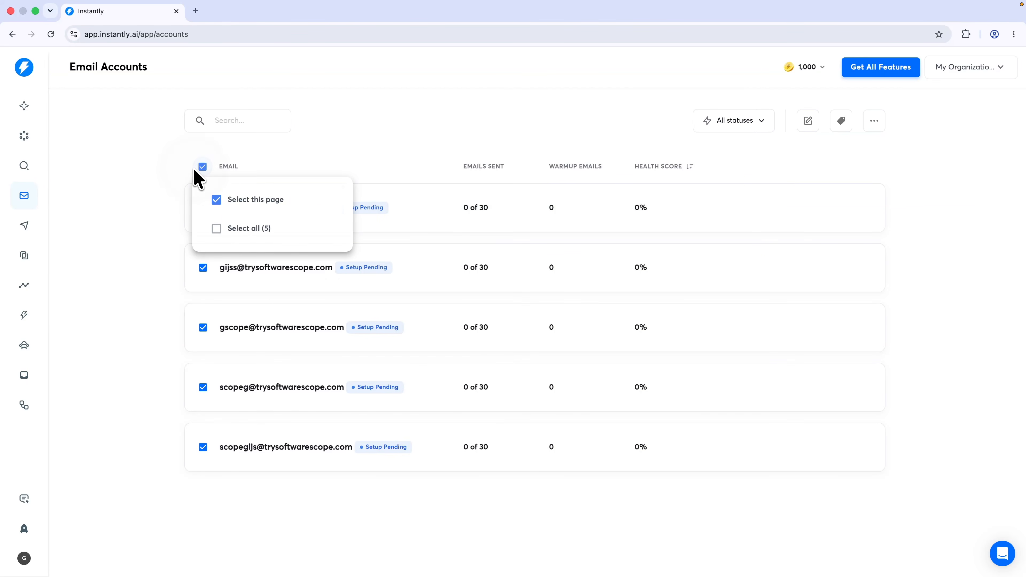
click(244, 229)
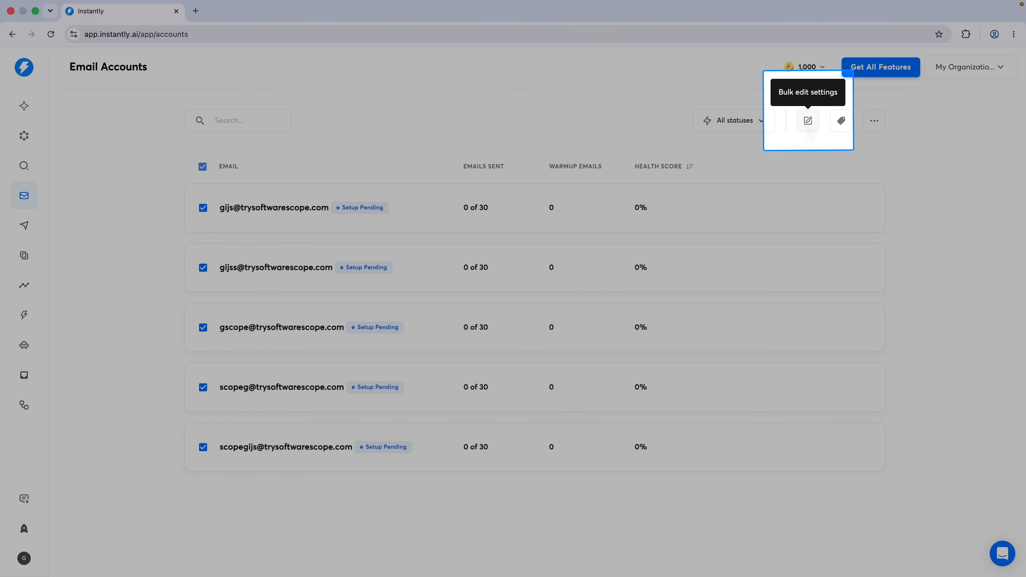
click(808, 120)
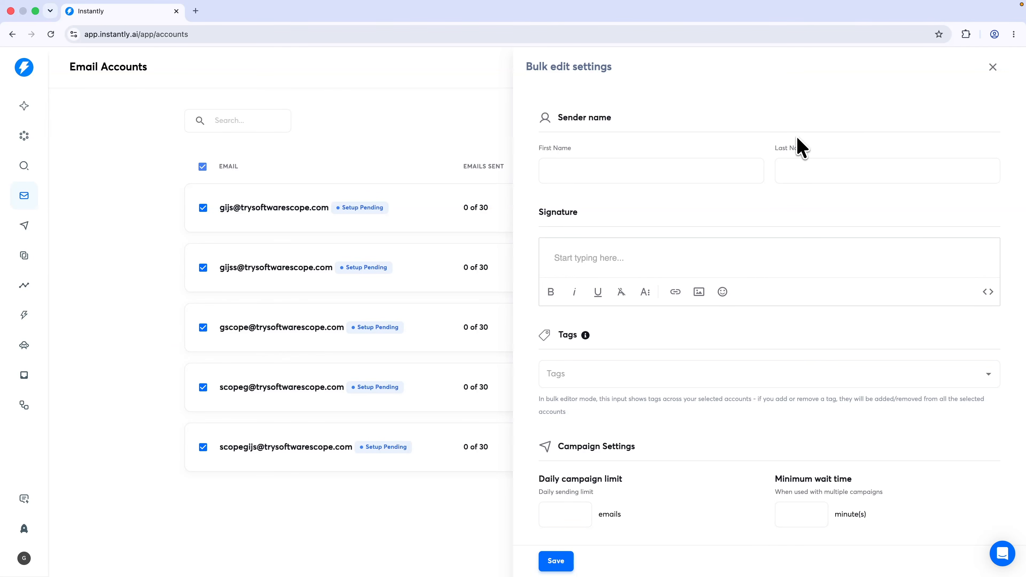
scroll(792, 162, down, 10)
scroll(793, 162, down, 5)
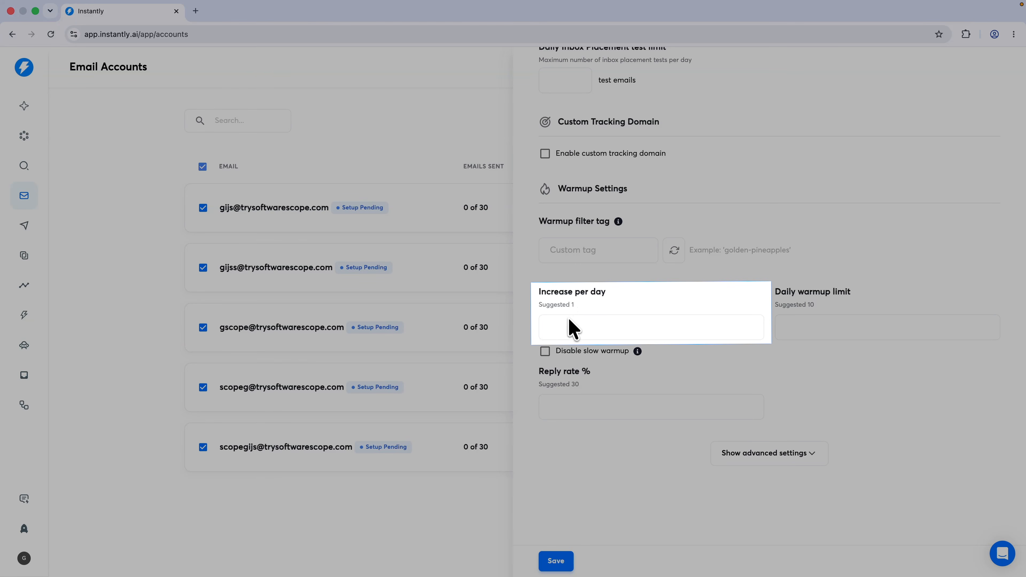
Set warmup to increase 1 per day, 15 daily limit, 30% reply rate, and expand advanced settings
click(573, 327)
text(1)
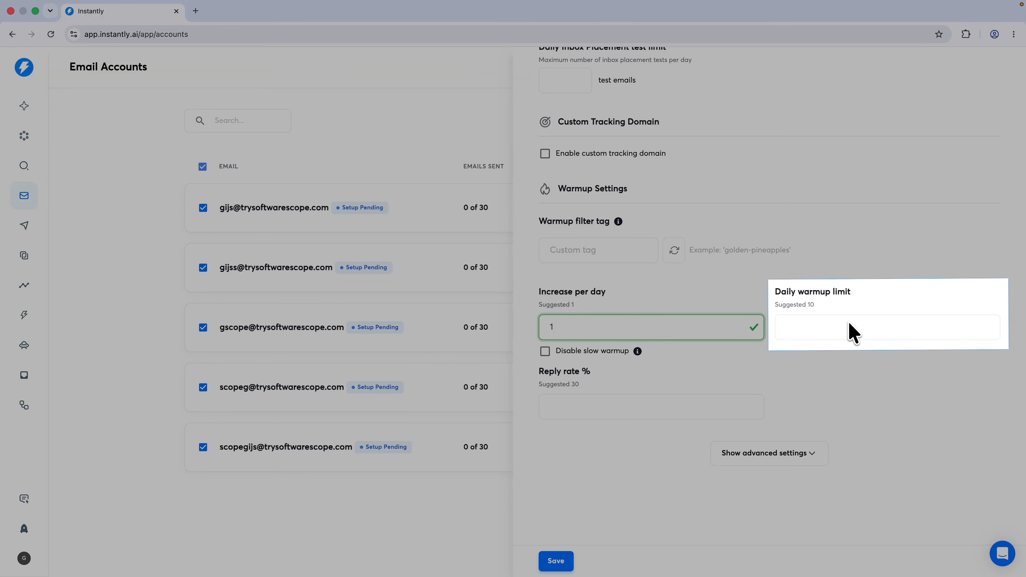
click(851, 332)
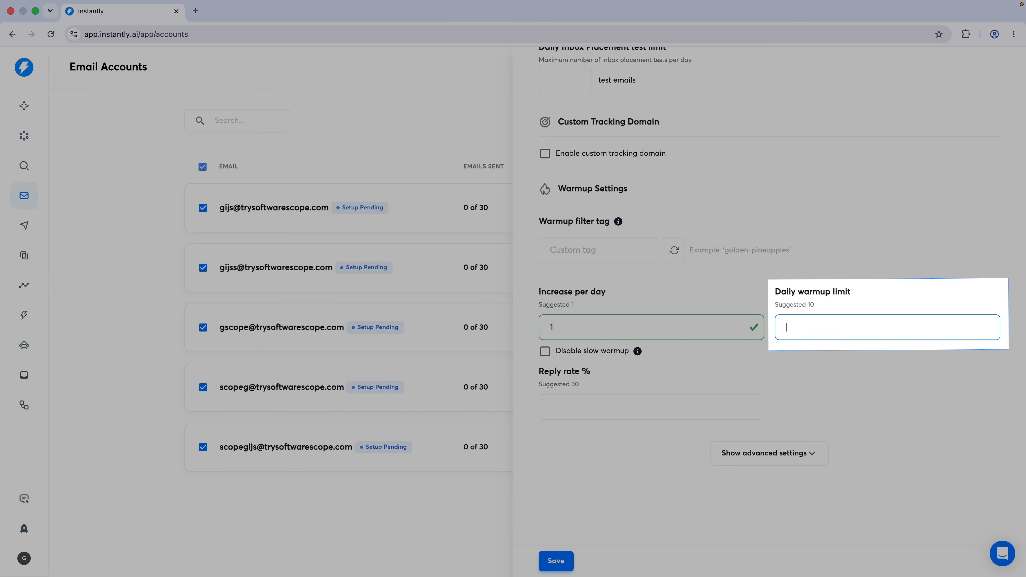
text(15)
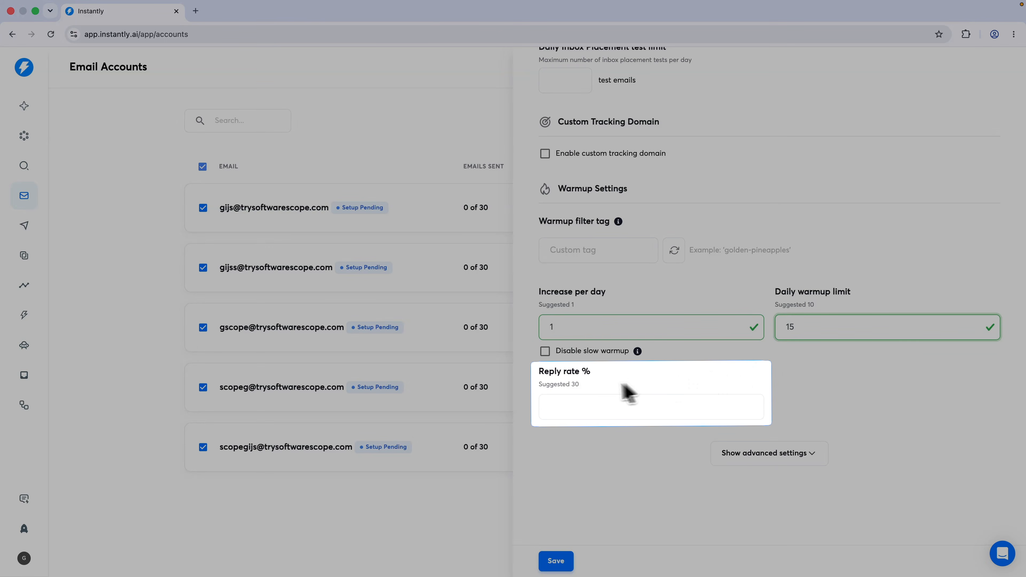
drag(538, 390, 586, 395)
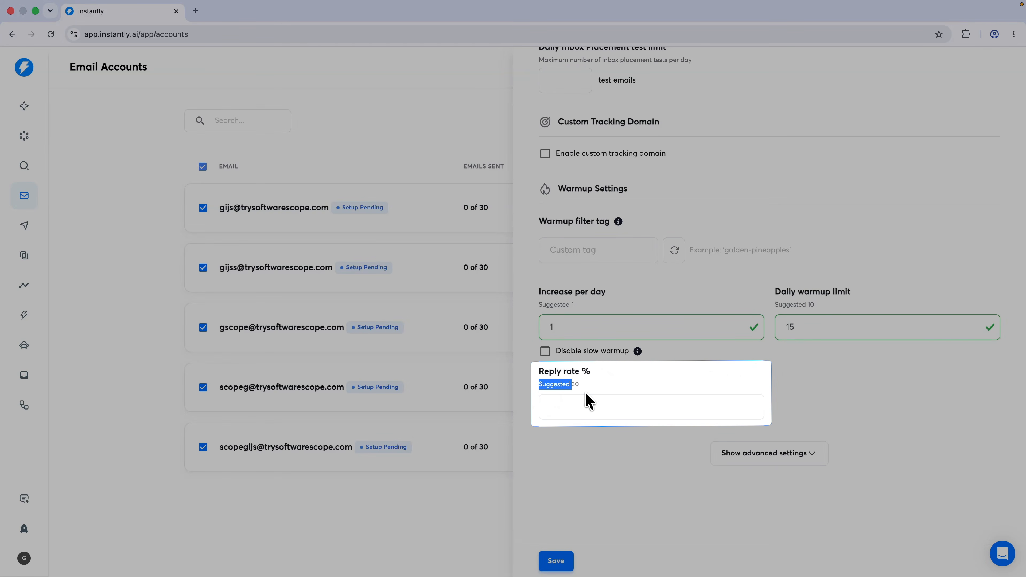
click(582, 413)
text(30)
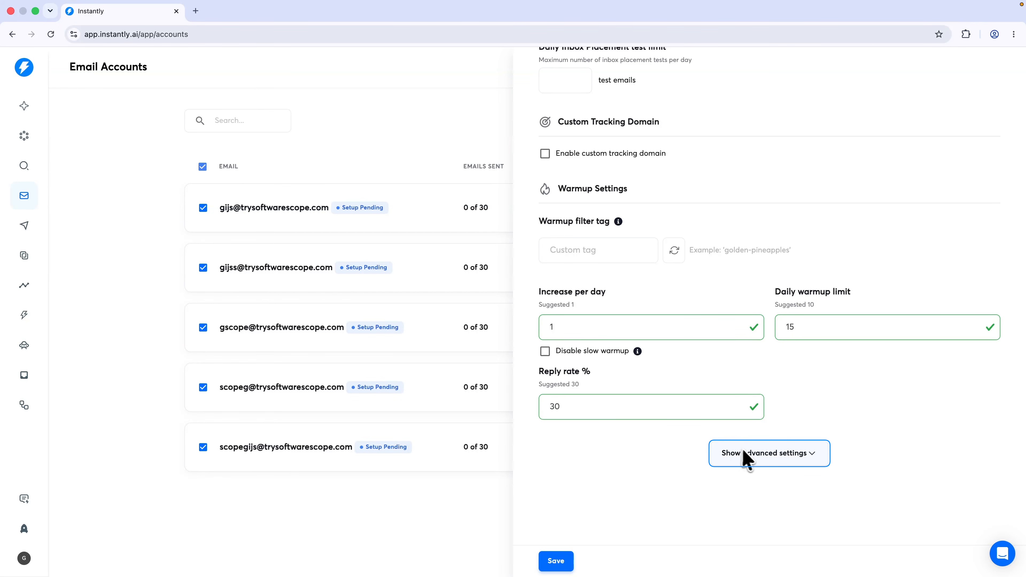
click(773, 456)
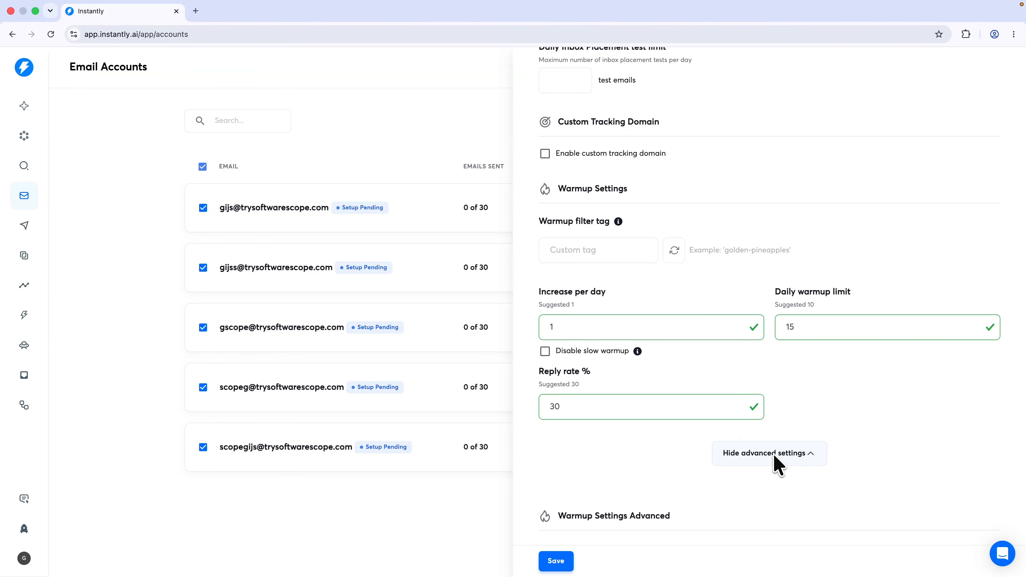
Enable weekdays-only warmup and read emulation for the five accounts
scroll(678, 457, down, 3)
scroll(639, 437, down, 3)
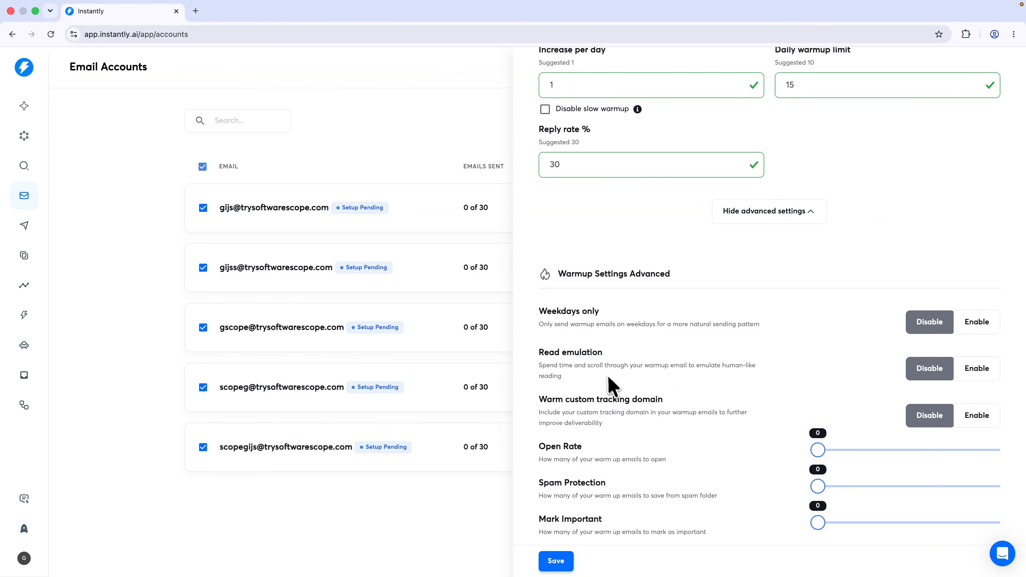
click(980, 322)
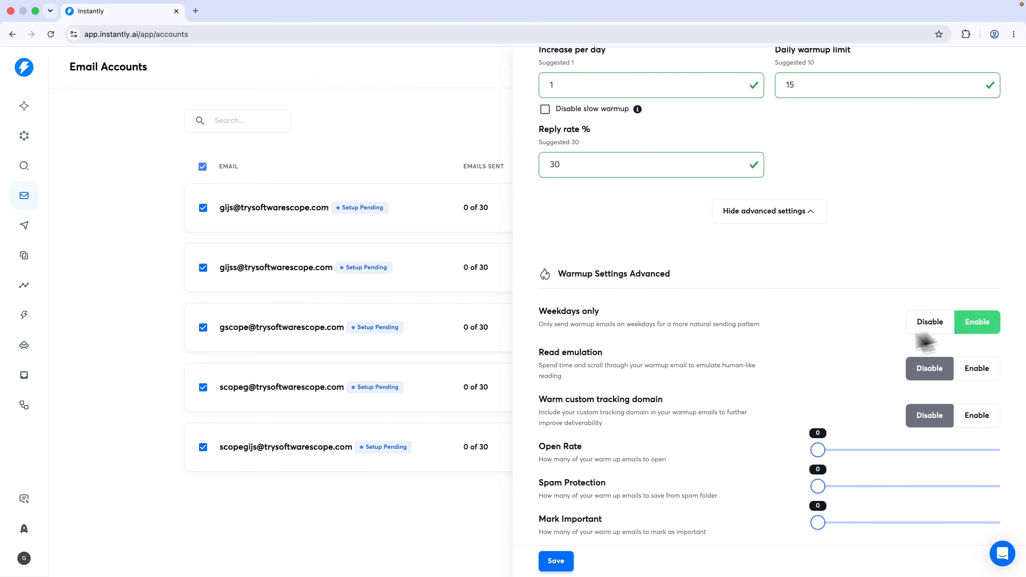
drag(540, 353, 607, 354)
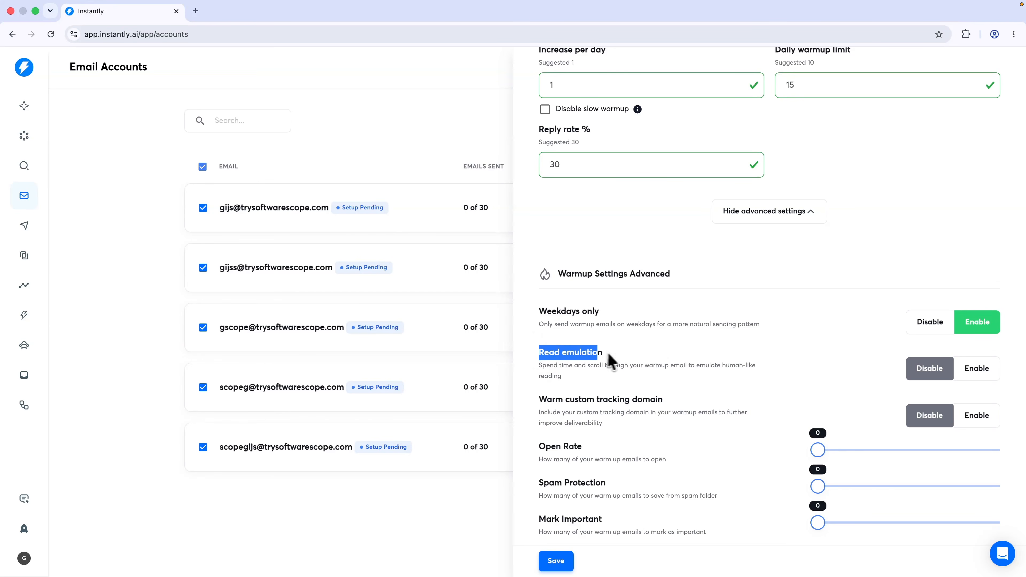
click(607, 356)
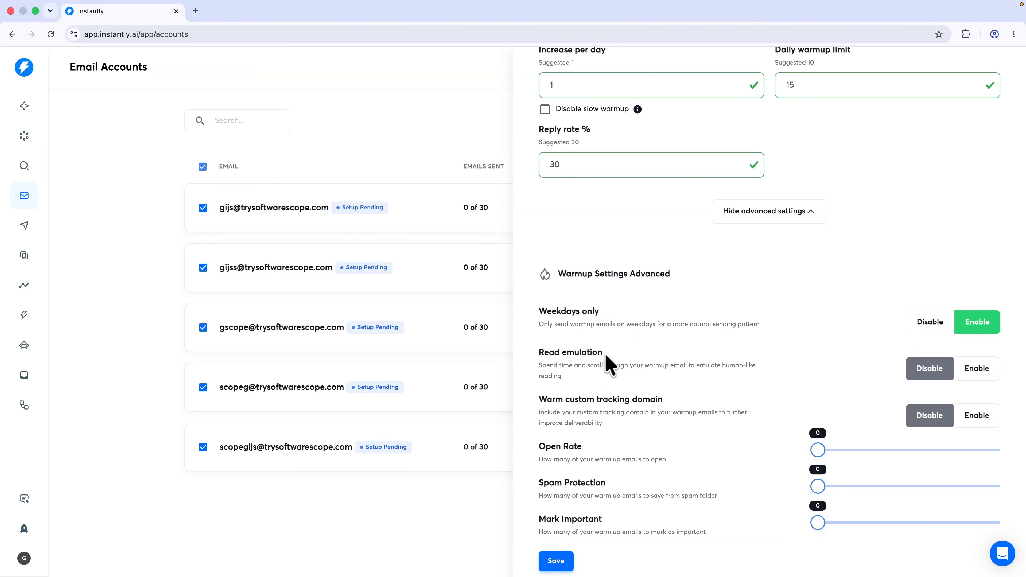
drag(540, 367, 714, 383)
click(716, 384)
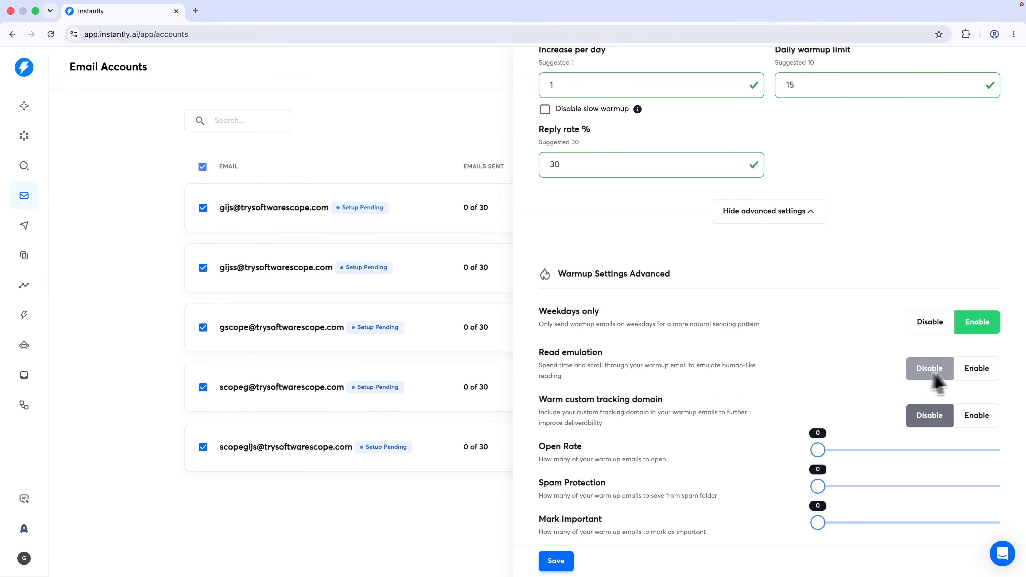
click(973, 370)
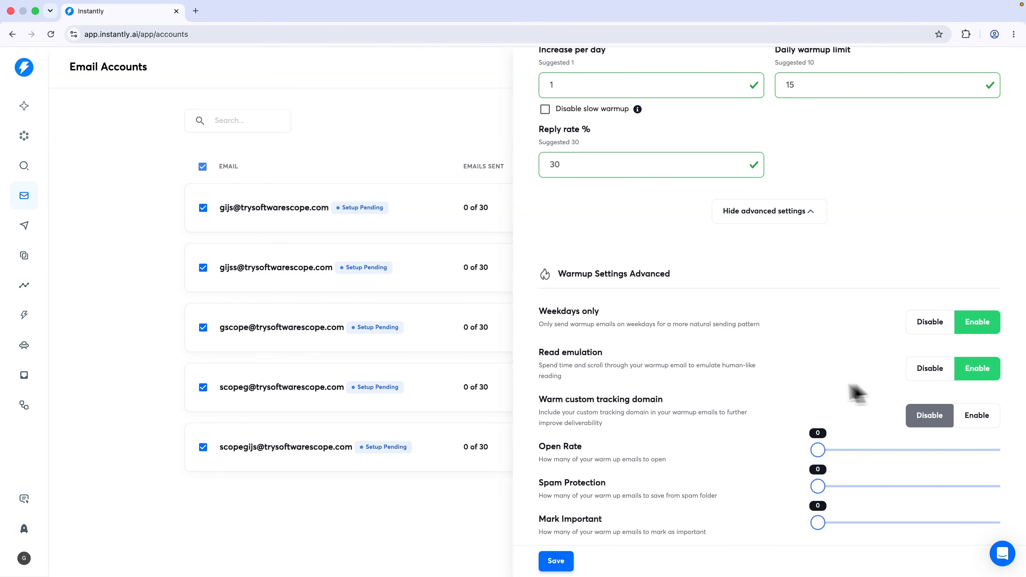
Review the Warm custom tracking domain option, leaving it unchecked
drag(540, 402, 680, 406)
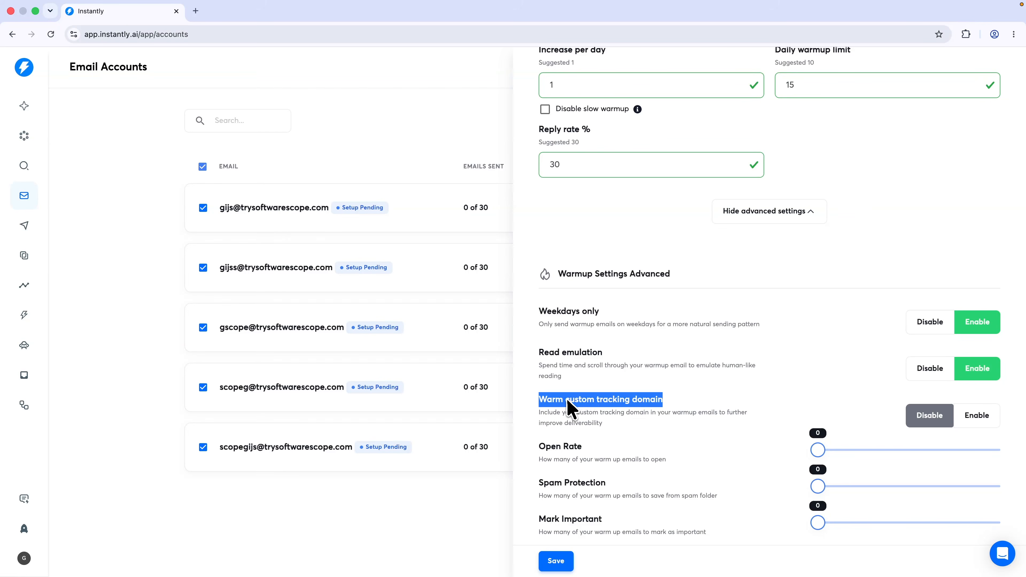
drag(565, 402, 681, 401)
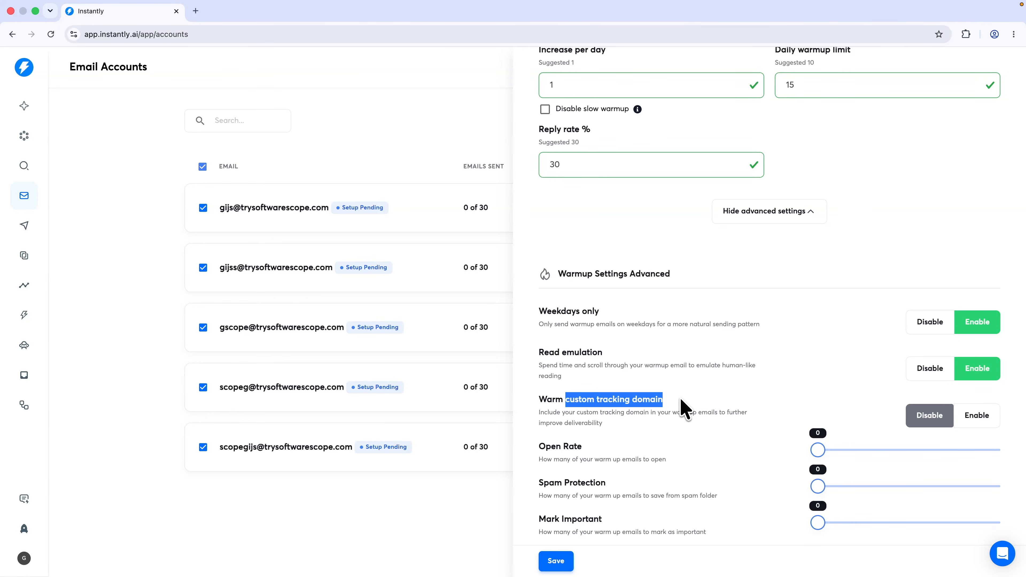
click(681, 402)
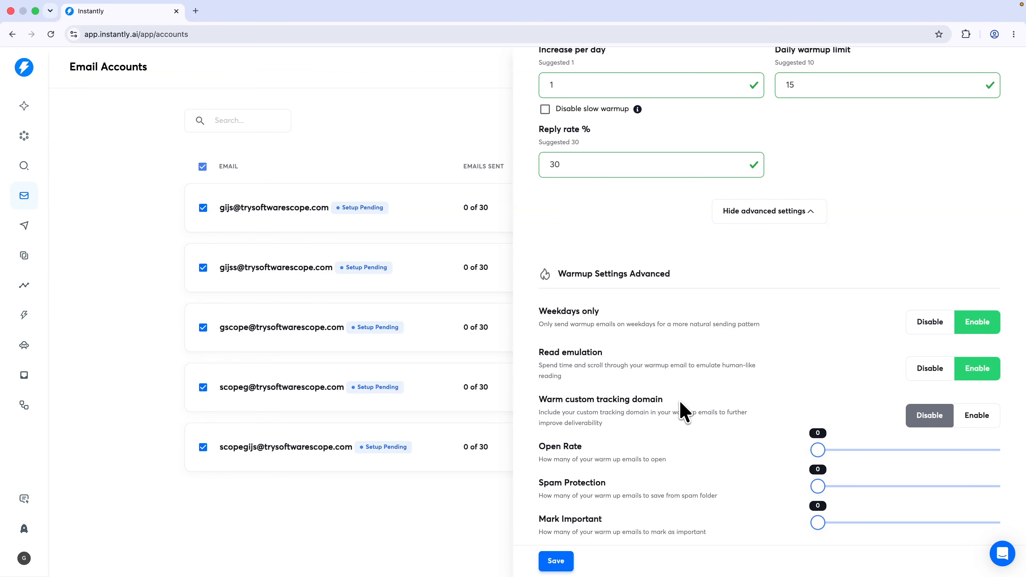
scroll(630, 412, down, 1)
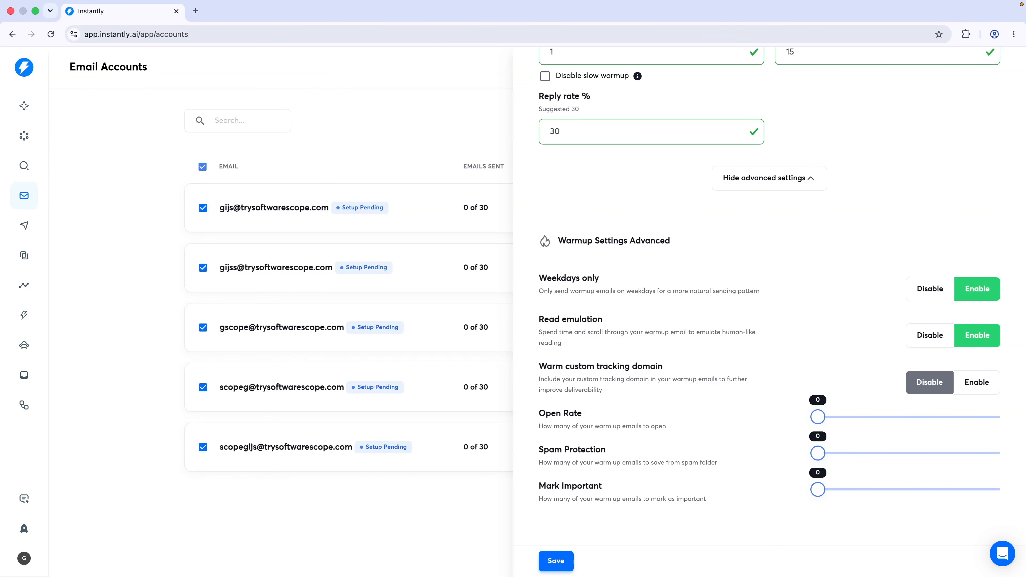
scroll(602, 386, up, 12)
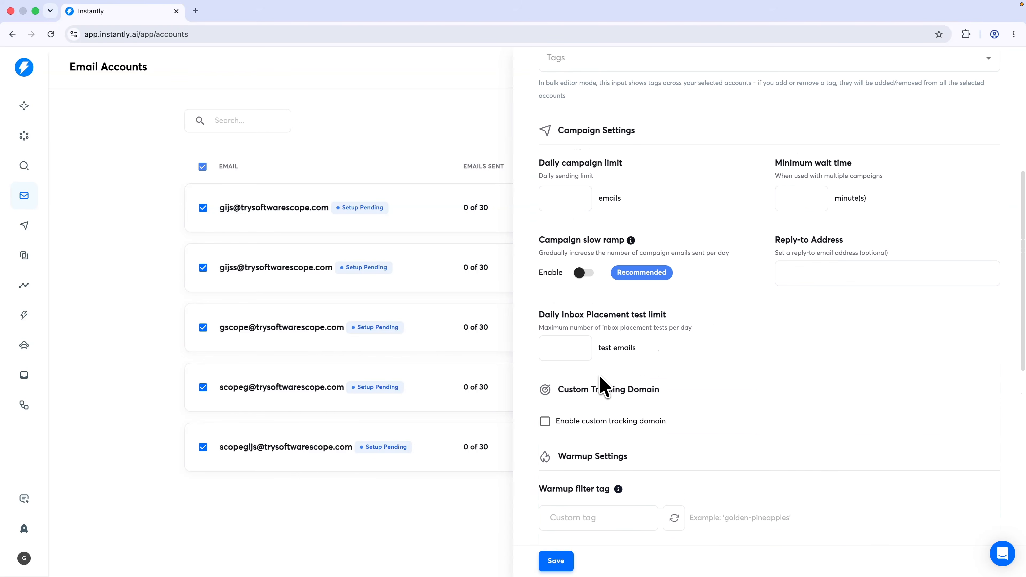
Enter the sender's first and last name for all five accounts
scroll(602, 387, up, 8)
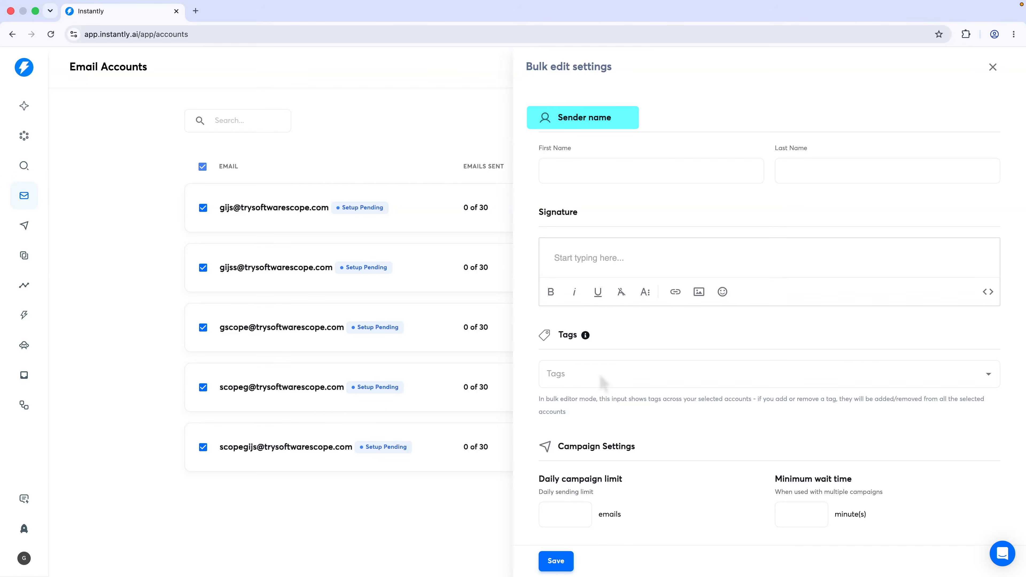
click(613, 180)
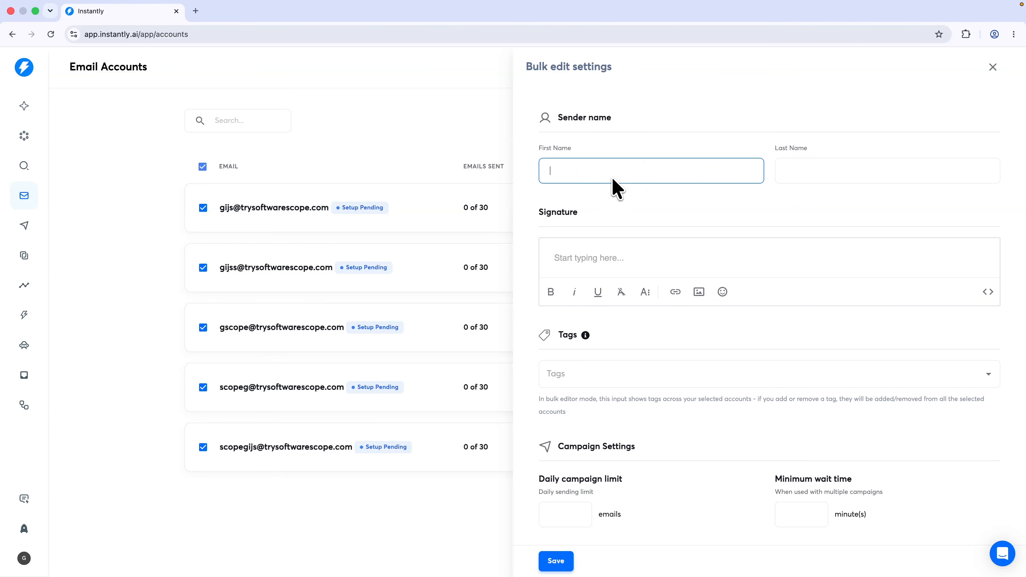
text(Gijs)
key(Tab)
text(Scope)
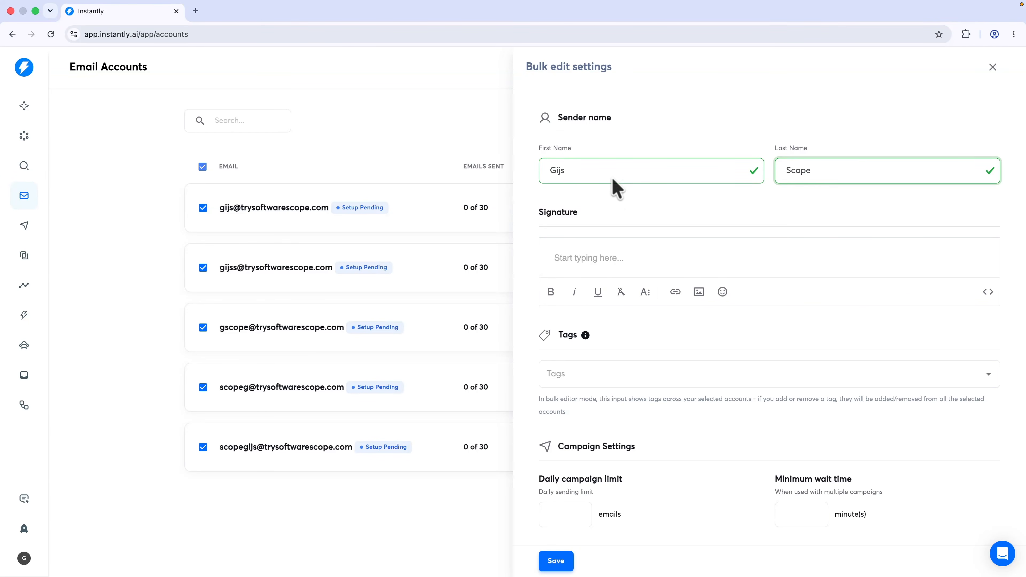
click(571, 266)
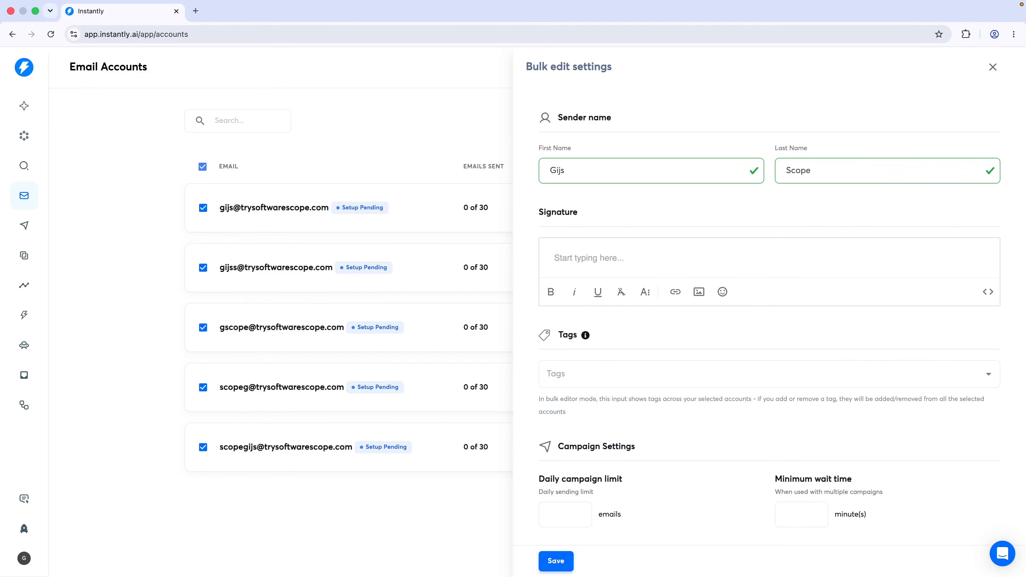
text(Gijs Scope)
key(Return)
text(Software Scope)
key(Return)
text(https)
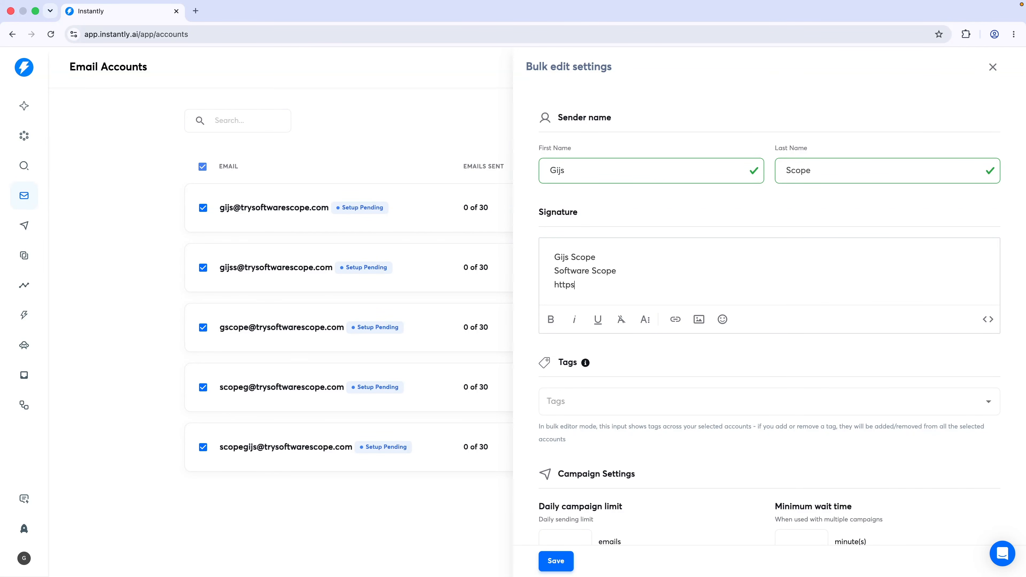
text(://danistutorials.online)
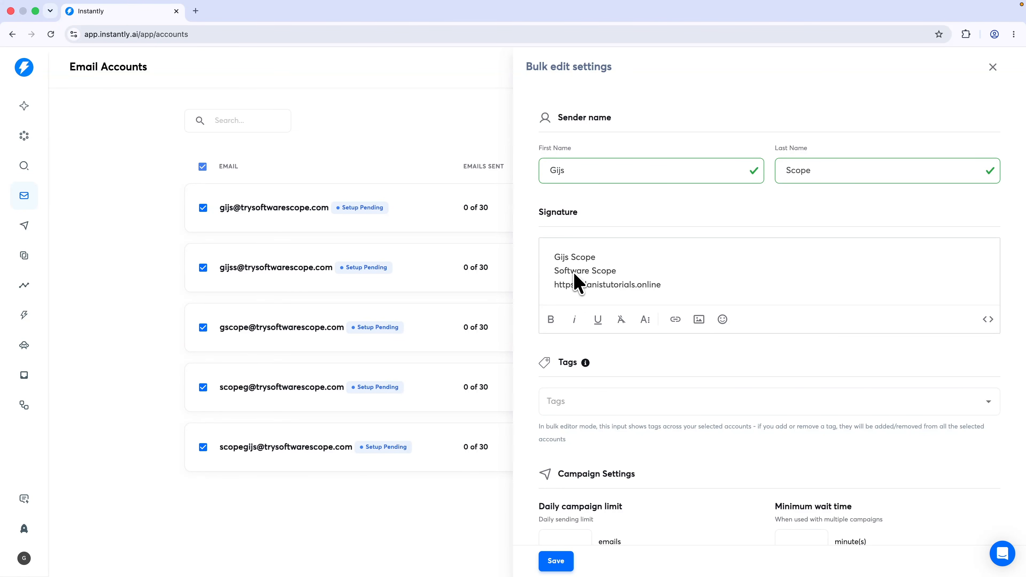
scroll(711, 289, down, 3)
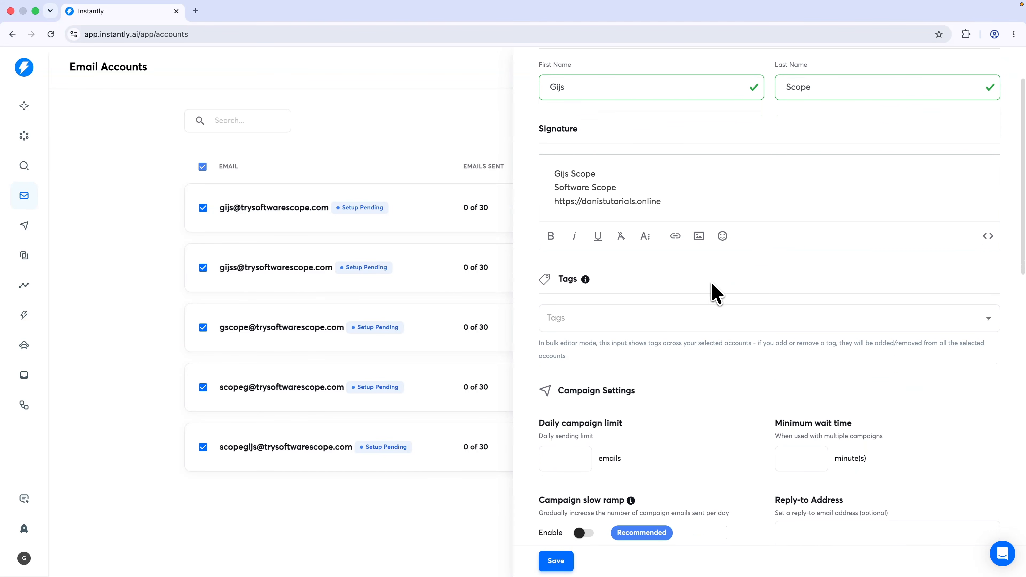
mouse_move(587, 264)
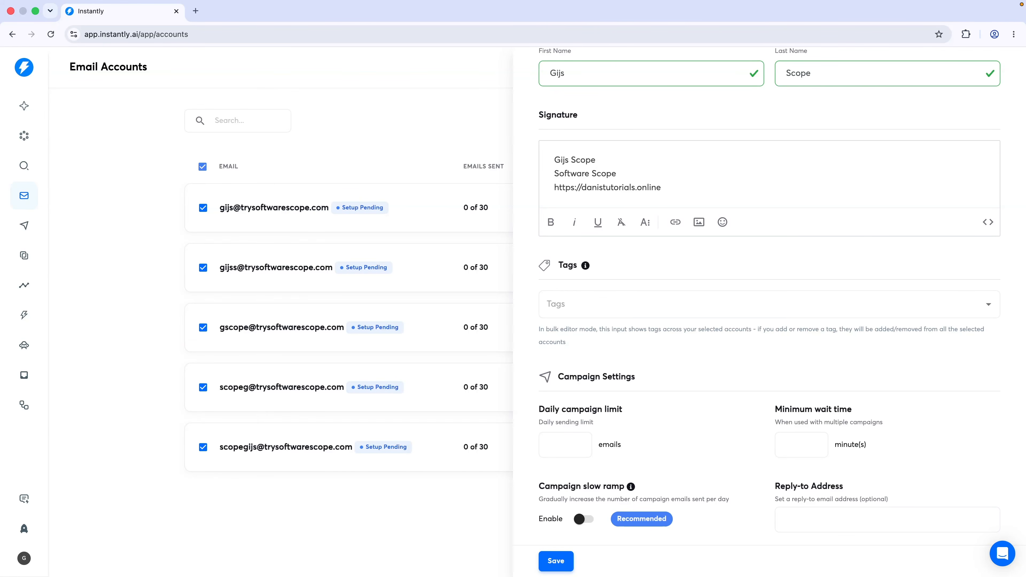
Set the daily campaign limit to 20 emails
scroll(767, 303, down, 7)
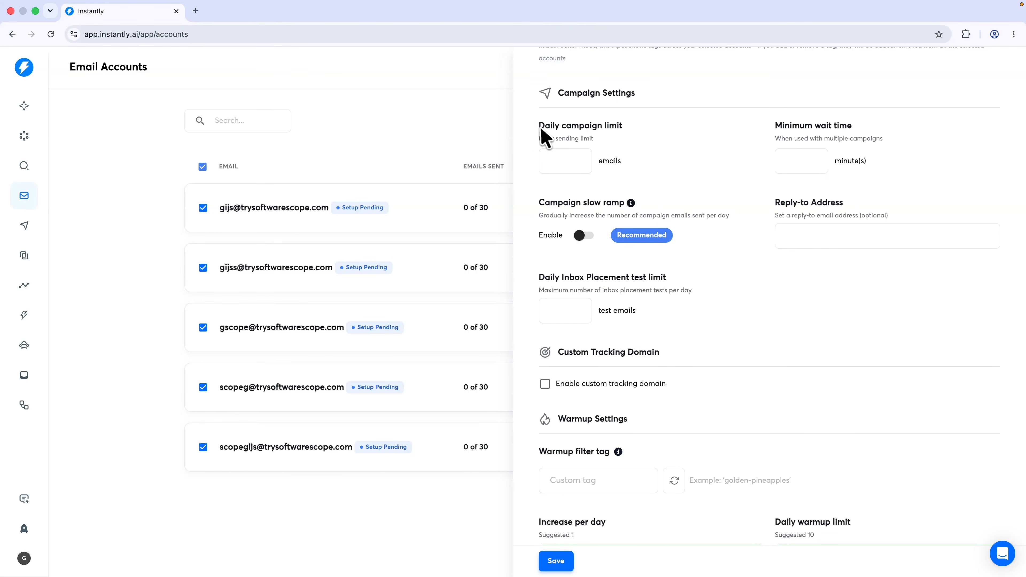
drag(539, 127, 627, 132)
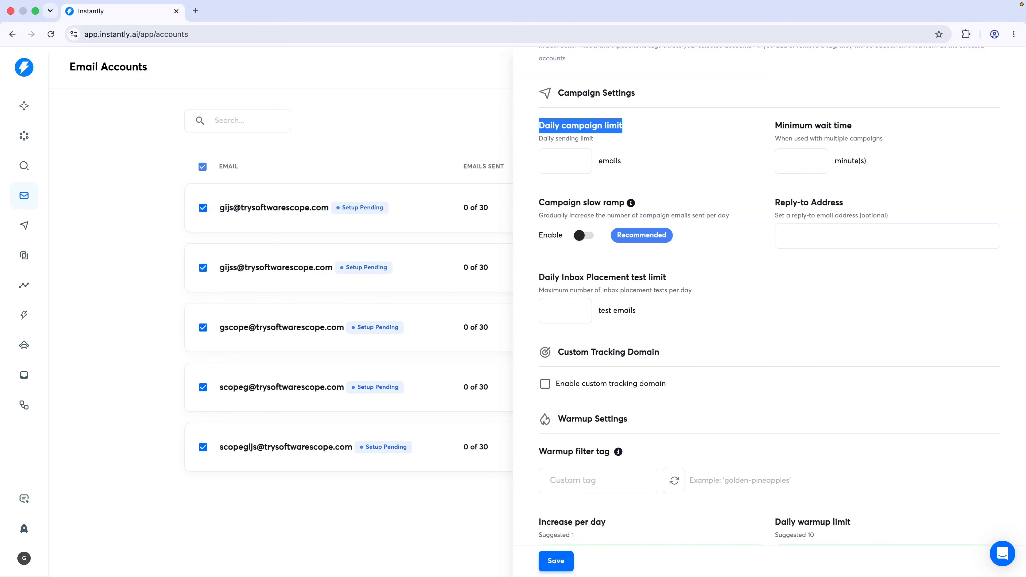
click(633, 141)
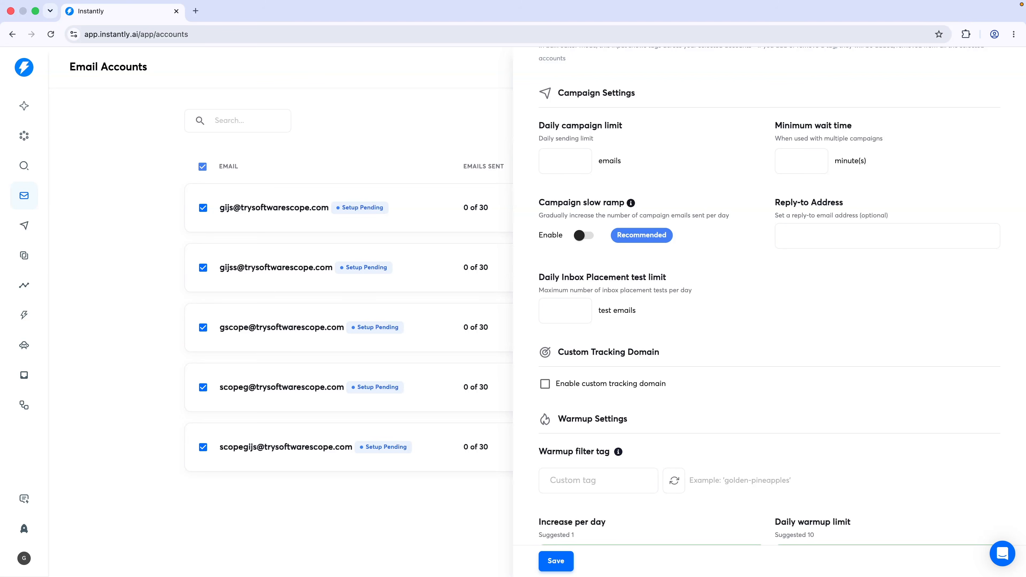
click(585, 161)
text(20)
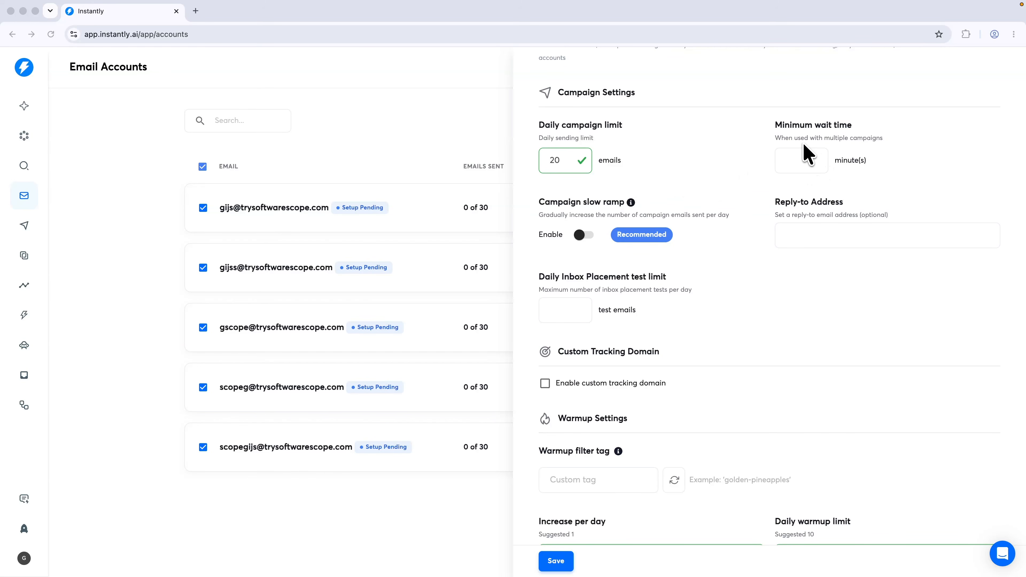
Set a 10-minute minimum wait time and enable campaign slow ramp
drag(776, 149, 882, 139)
click(886, 146)
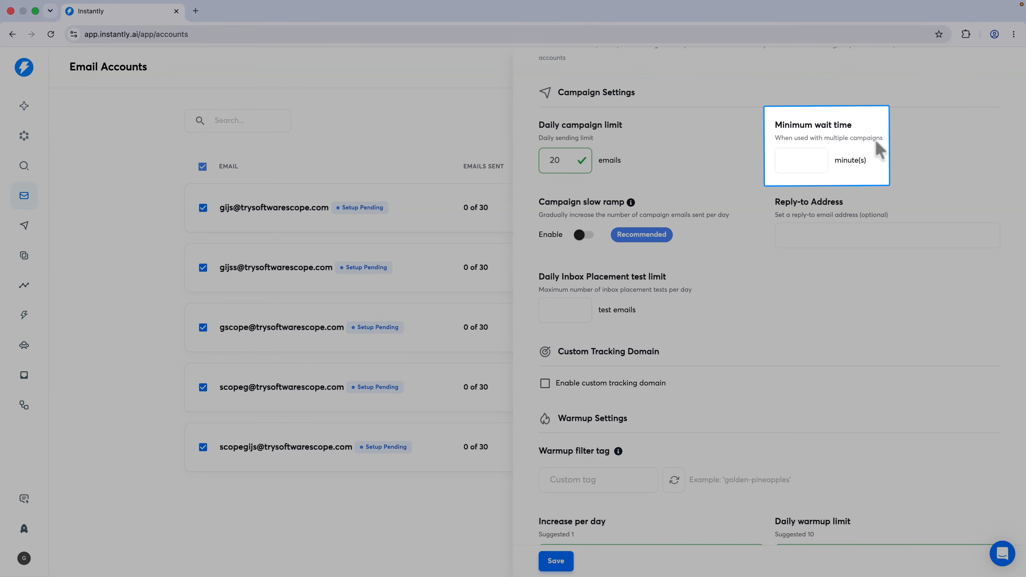
click(815, 161)
text(10)
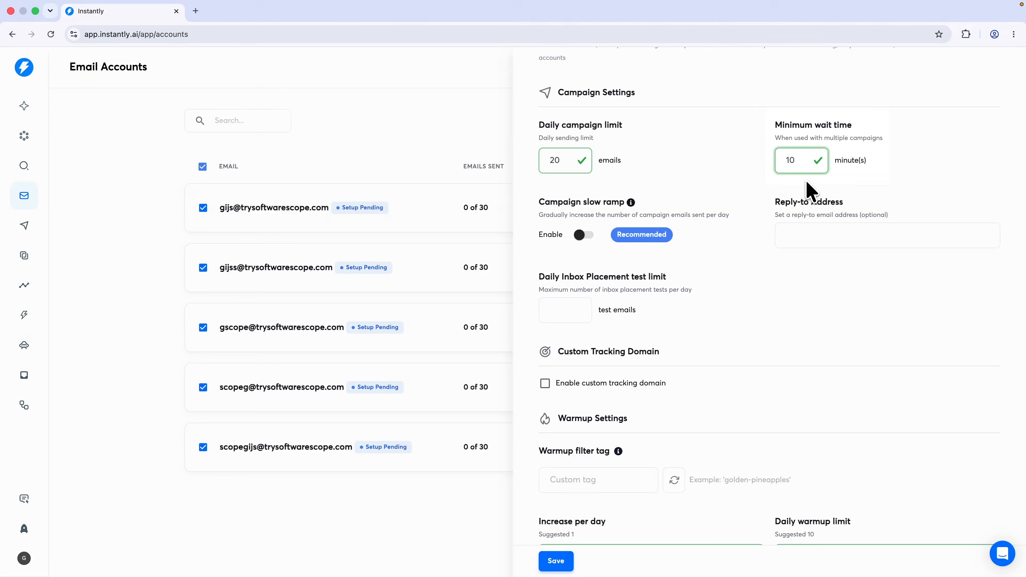
click(807, 183)
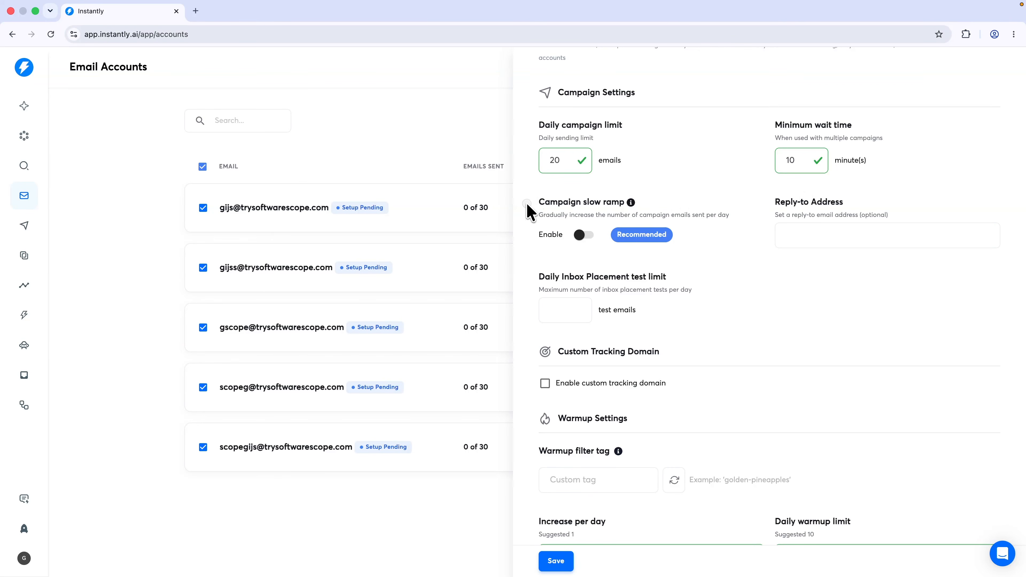
drag(527, 205, 628, 206)
click(627, 205)
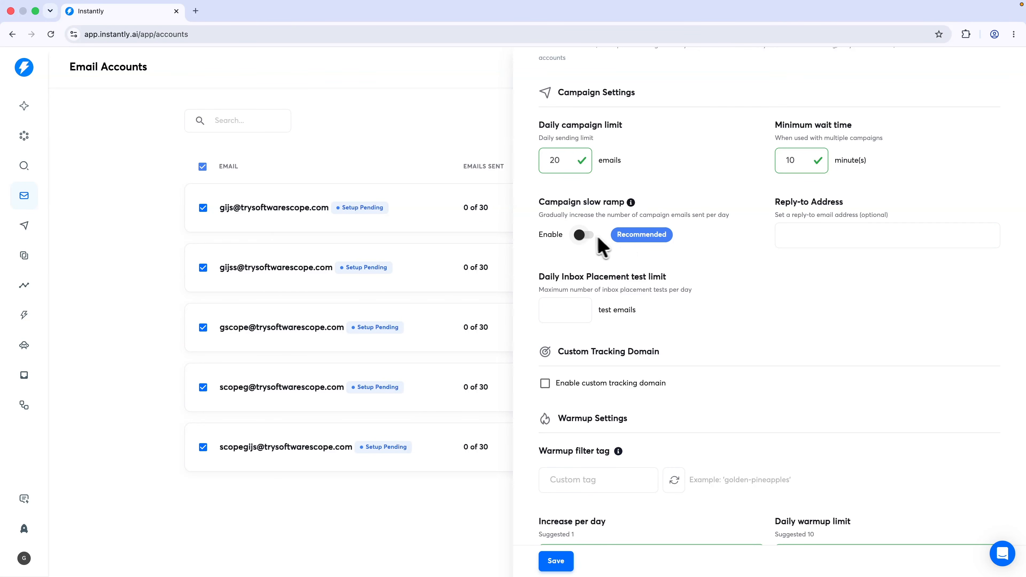
click(585, 235)
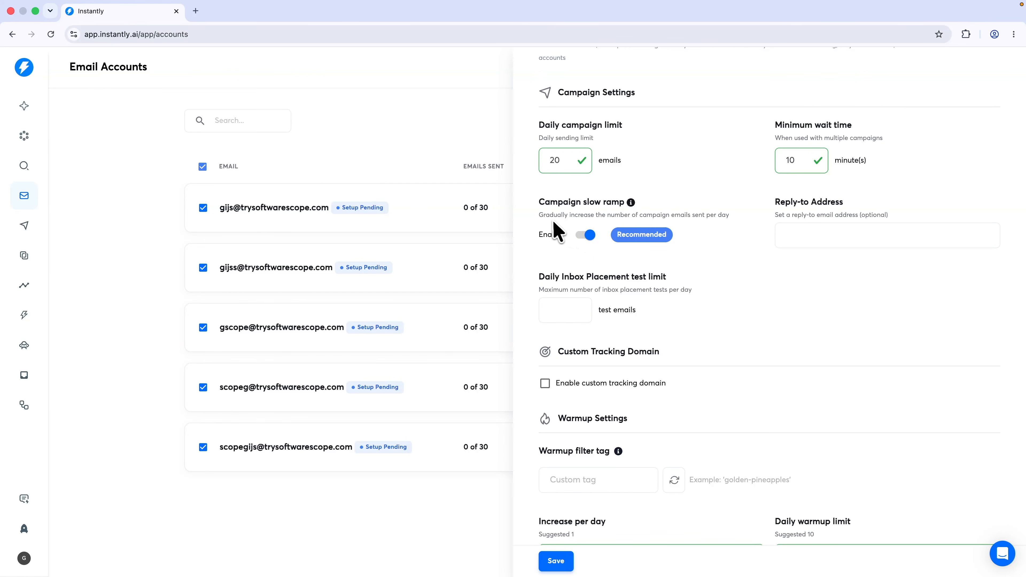
Set the daily inbox placement test limit to 0 test emails
drag(540, 218, 696, 222)
click(704, 228)
drag(773, 202, 849, 210)
drag(540, 277, 683, 284)
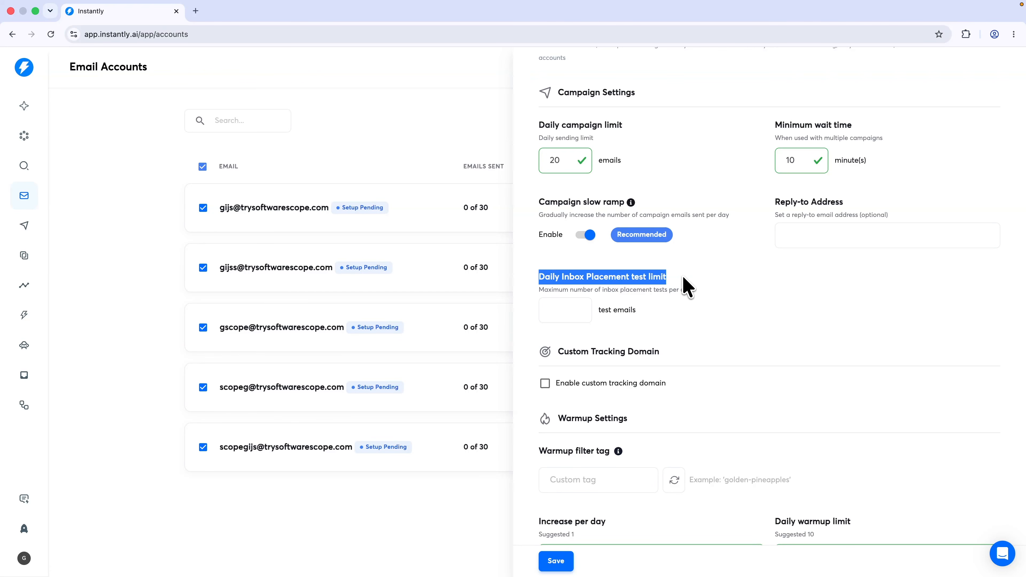
drag(539, 290, 693, 291)
click(693, 292)
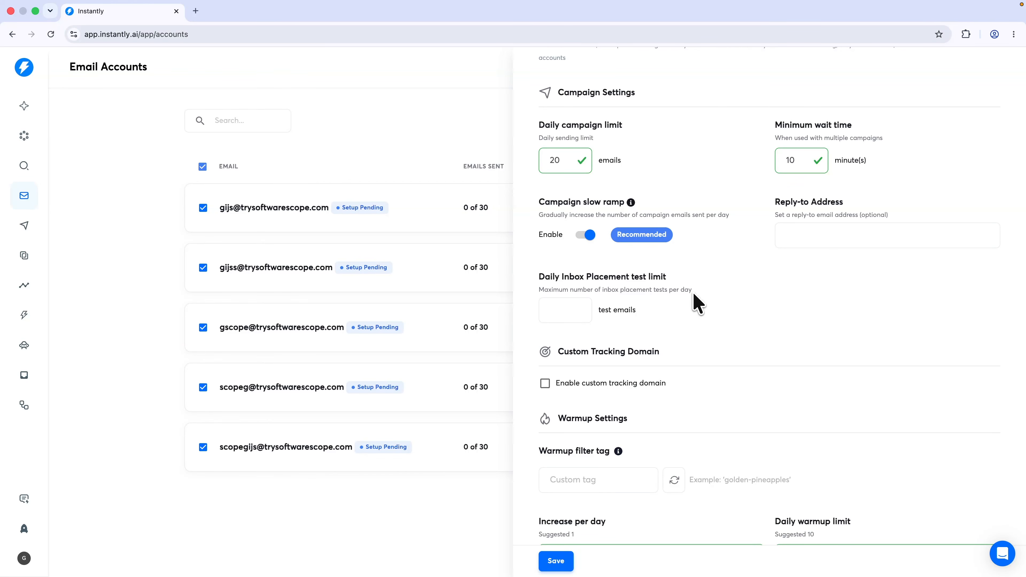
click(579, 311)
text(0)
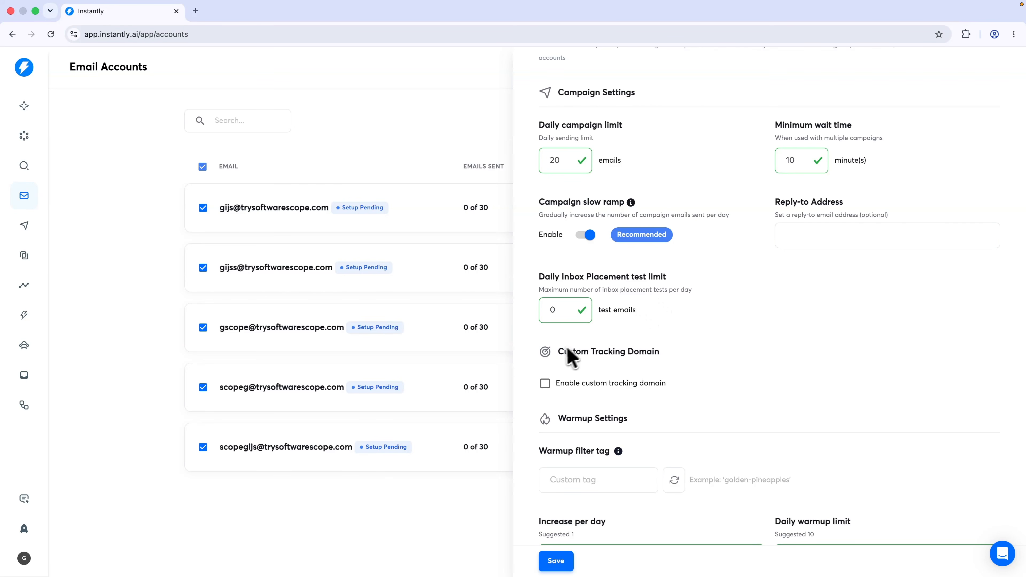
drag(559, 352, 672, 350)
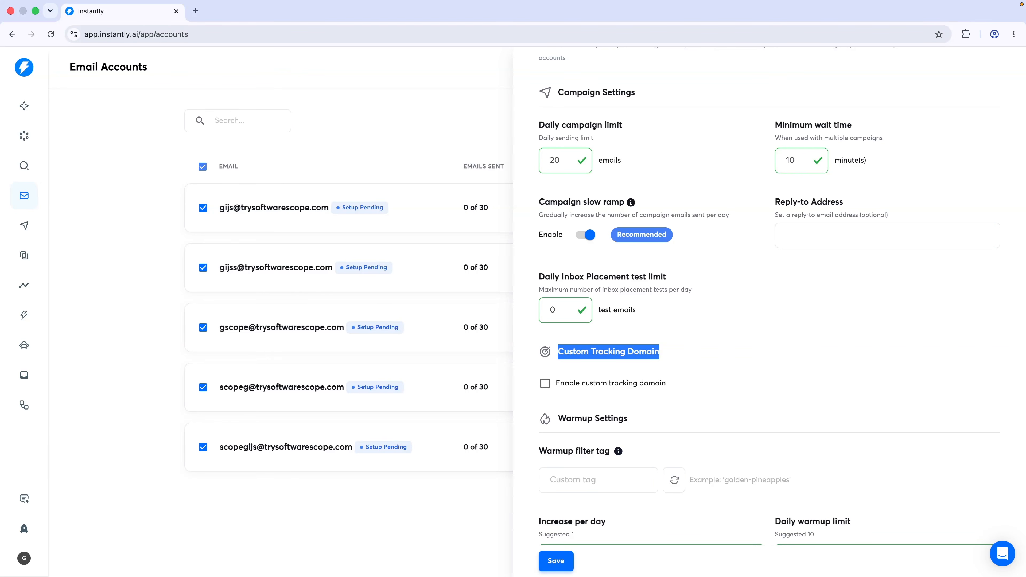
scroll(678, 357, down, 15)
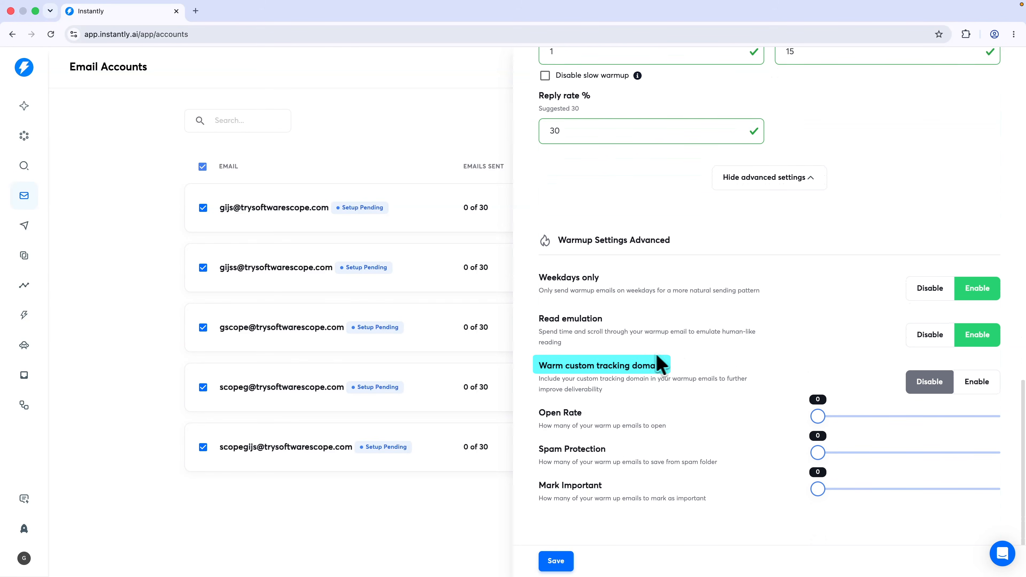
scroll(617, 388, up, 10)
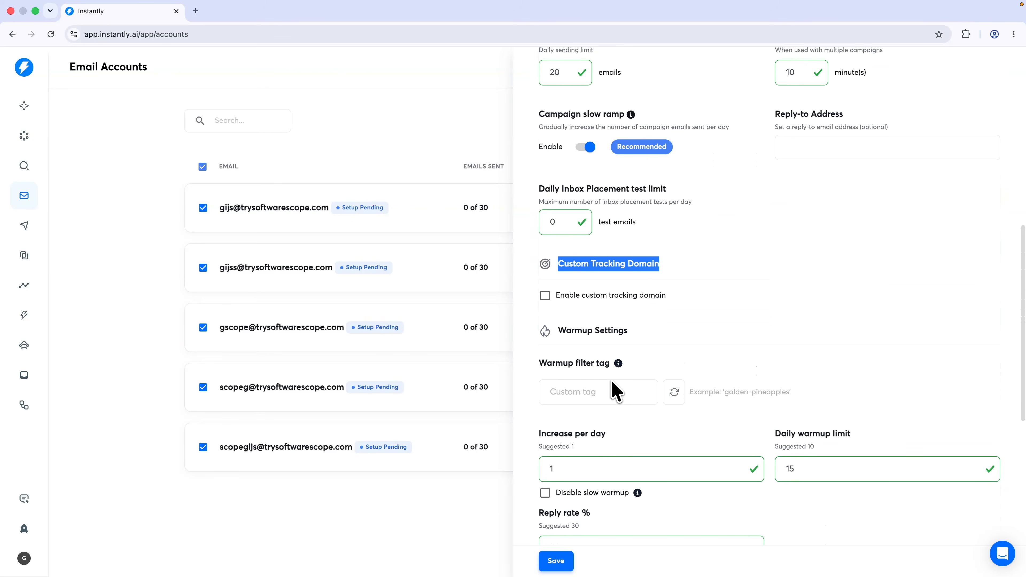
scroll(615, 387, up, 2)
click(601, 360)
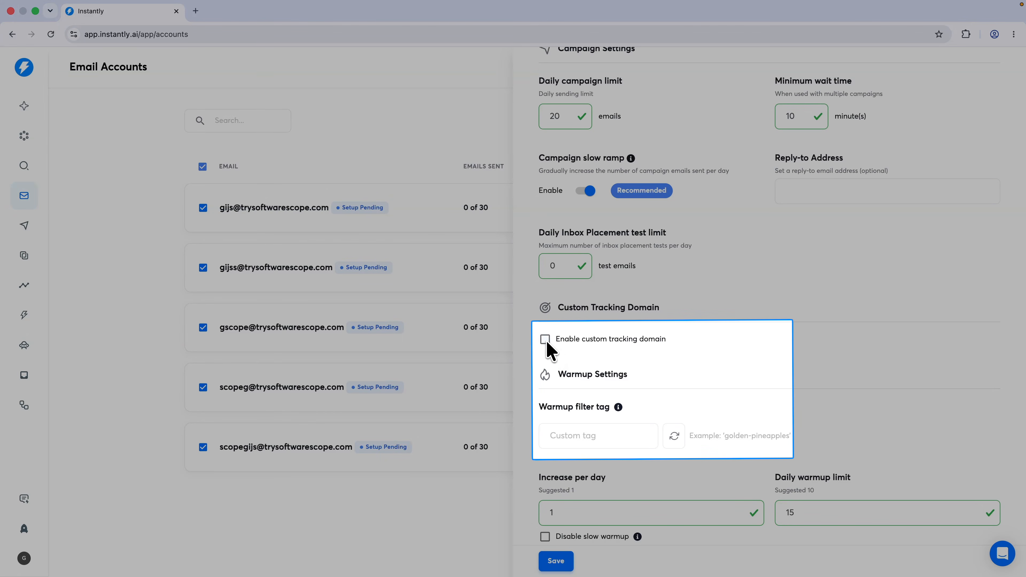
Enable the custom tracking domain and copy its CNAME value prox.itrackly.com
click(546, 340)
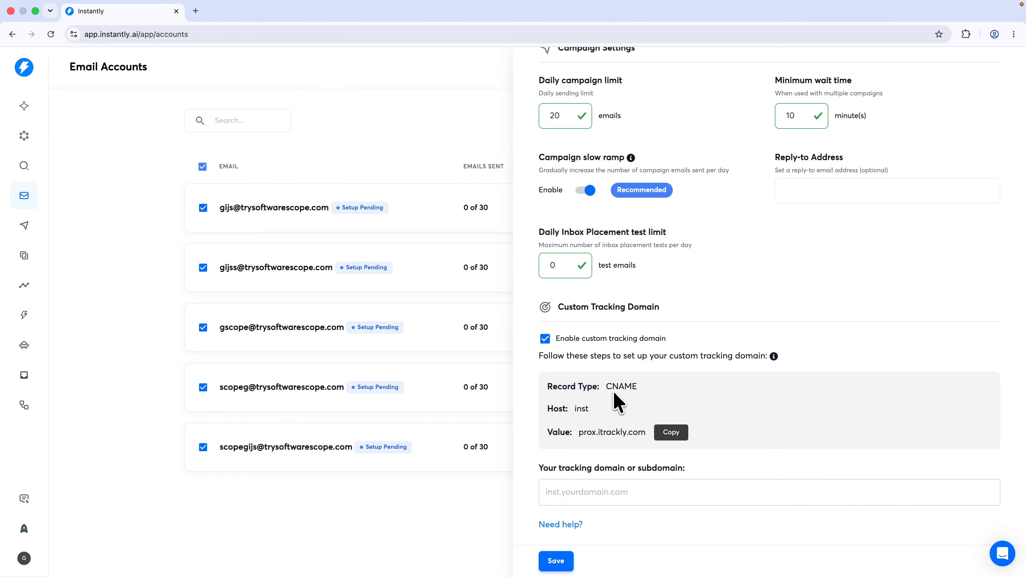
drag(576, 409, 595, 412)
drag(579, 436, 651, 439)
click(585, 451)
click(672, 433)
key(ctrl+Right)
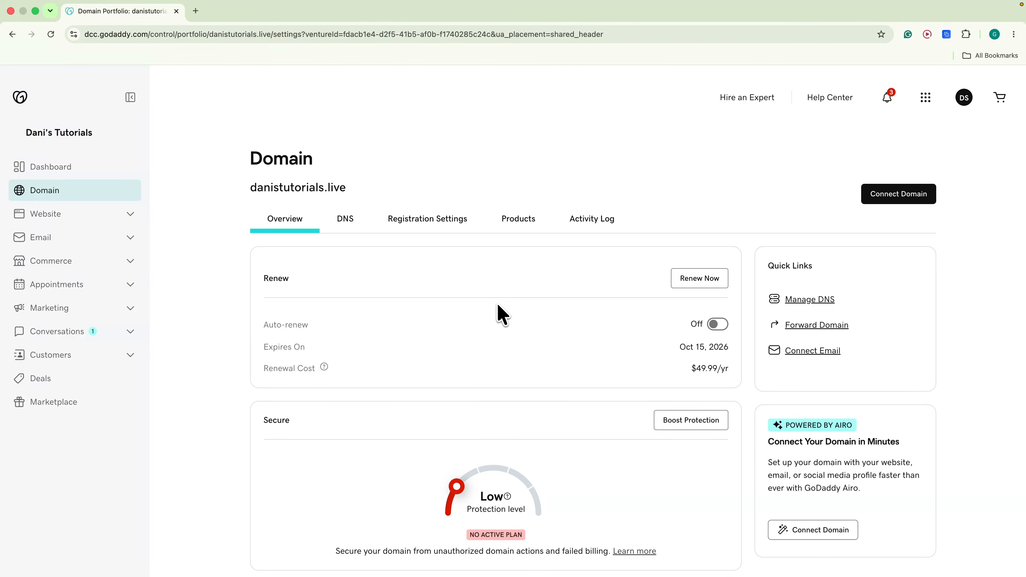
Add and save a CNAME record inst → prox.itrackly.com in danistutorials.live's DNS
click(344, 225)
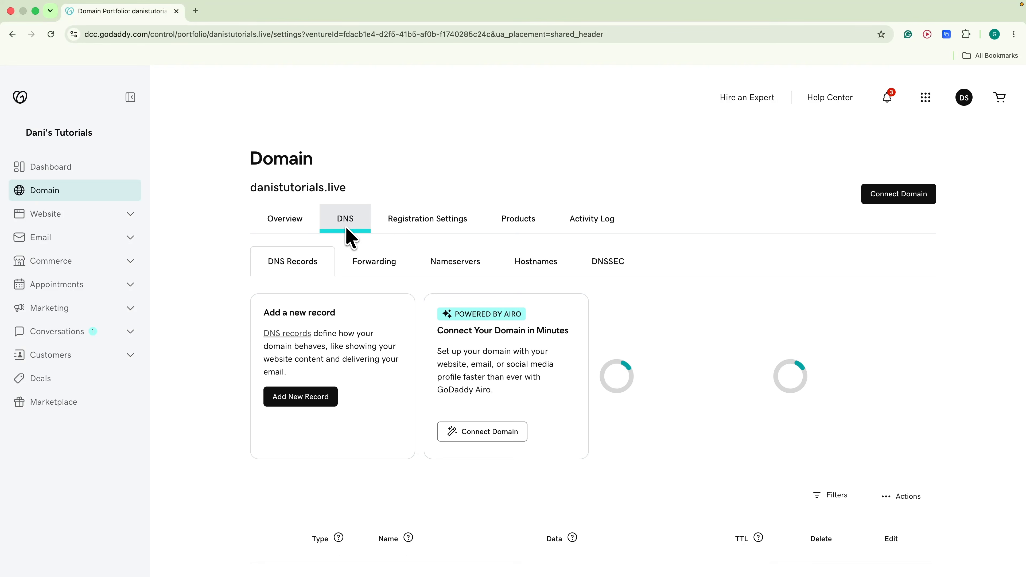
click(311, 397)
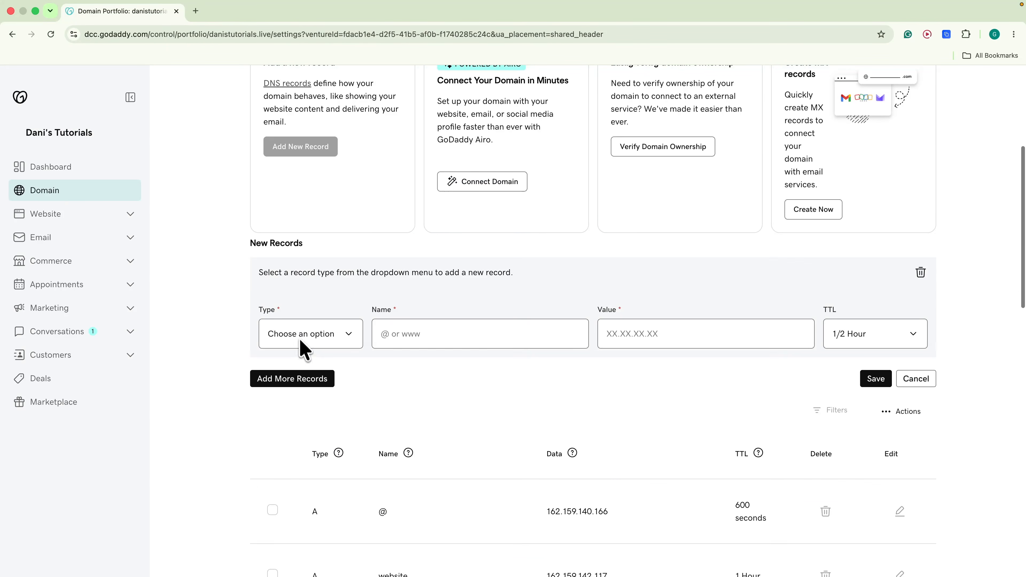
click(299, 339)
click(292, 367)
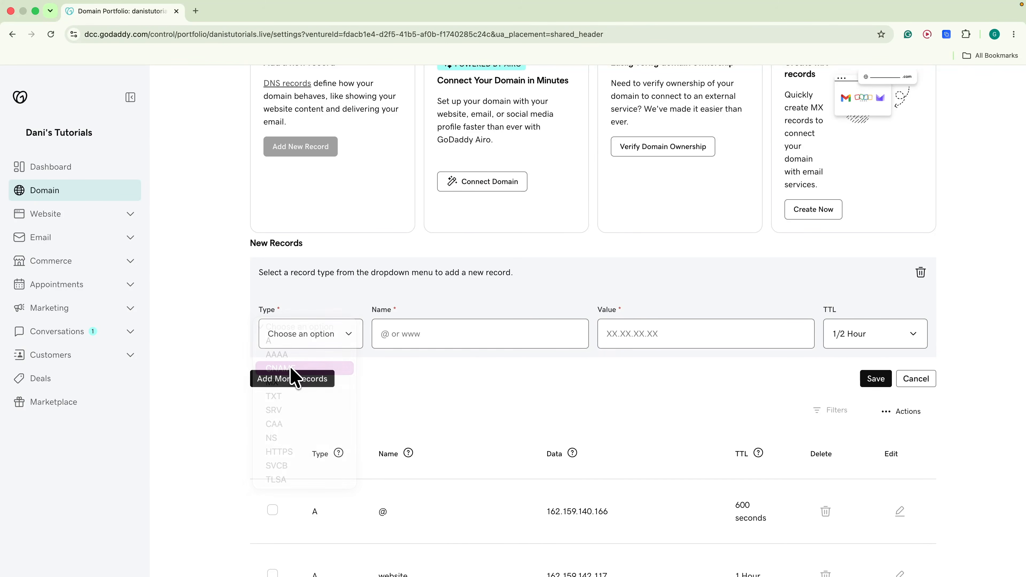
click(394, 341)
text(inst)
click(642, 343)
key(cmd+v)
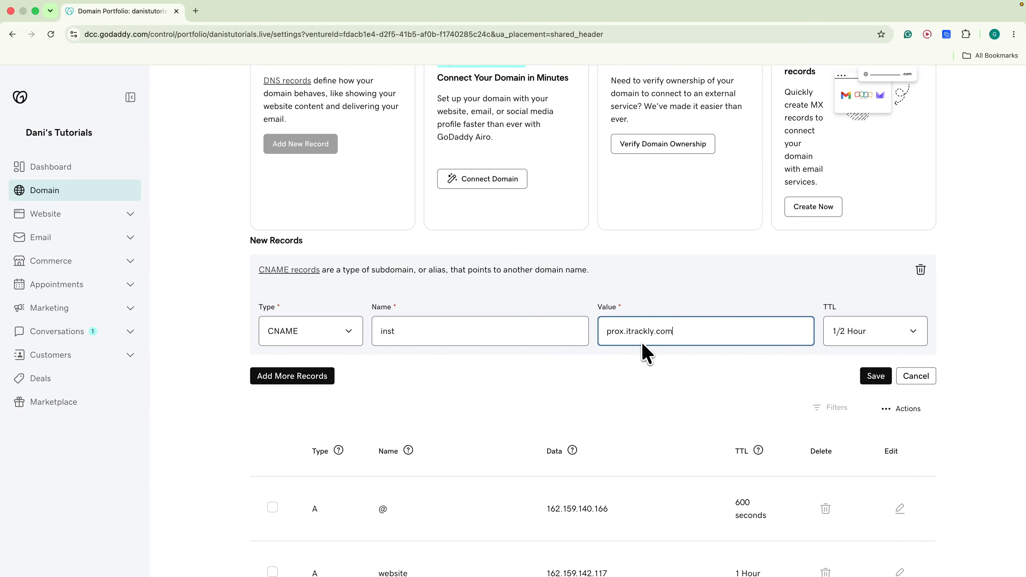
click(872, 378)
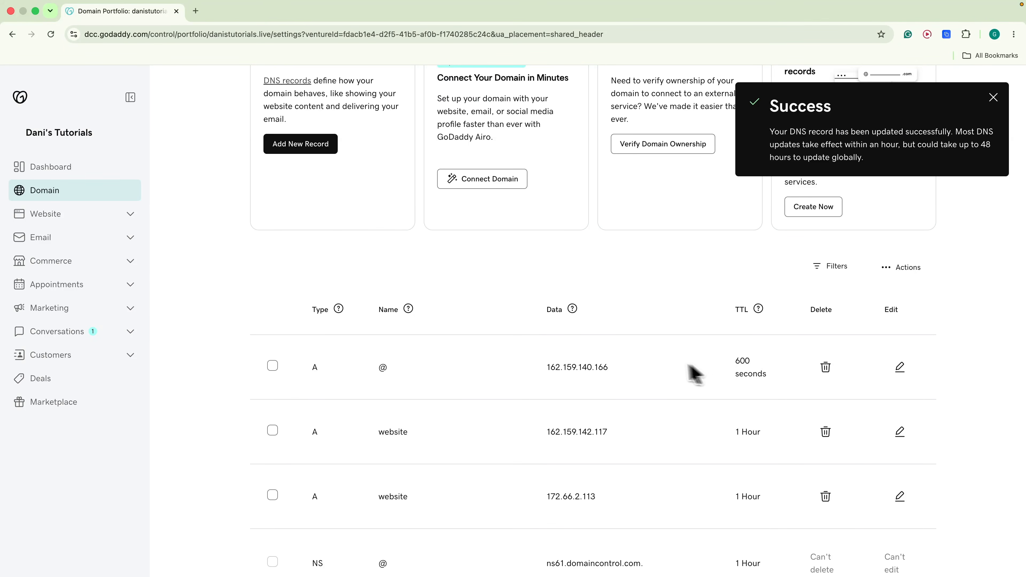
key(ctrl+Left)
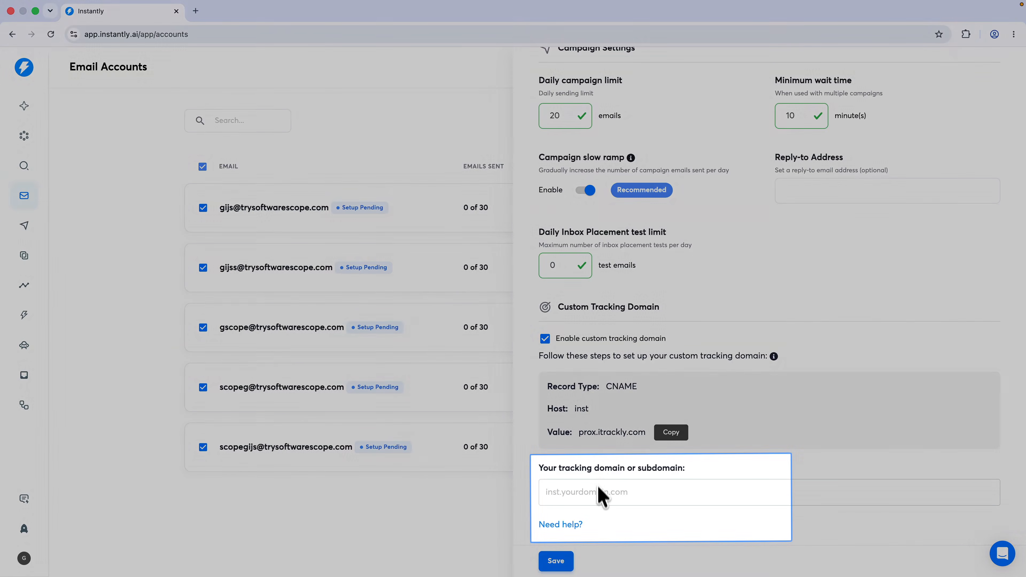
Enter inst.danistutorials.live as the tracking domain, check its status, and copy the _vercel TXT name
click(599, 497)
text(danistutorials.live)
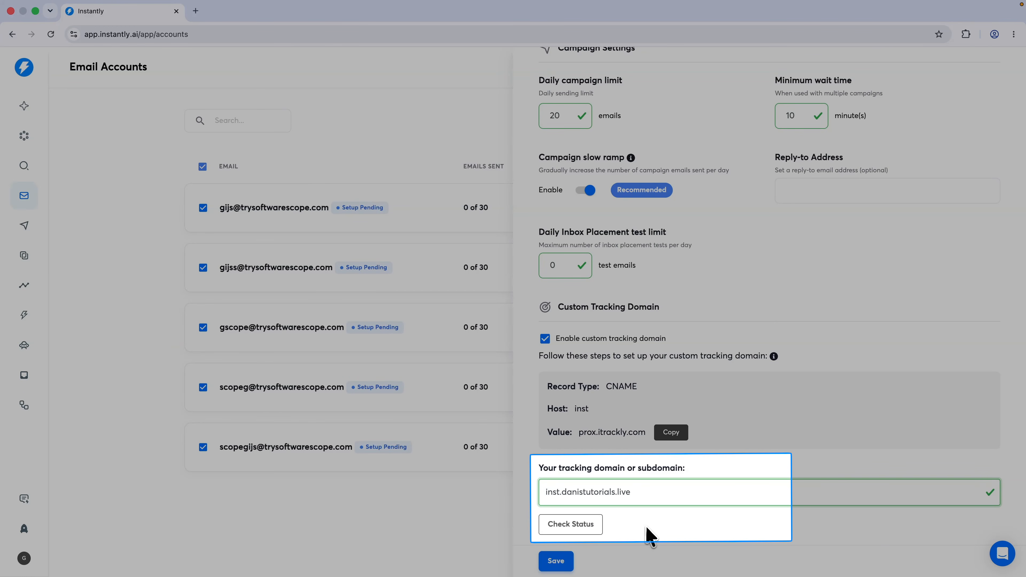
click(580, 523)
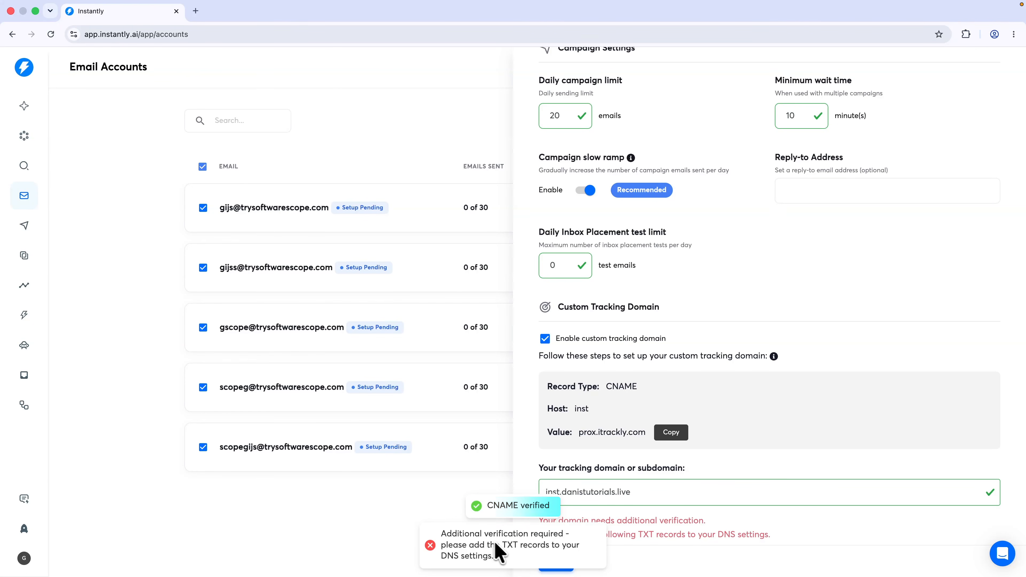
scroll(600, 507, down, 2)
scroll(626, 500, down, 2)
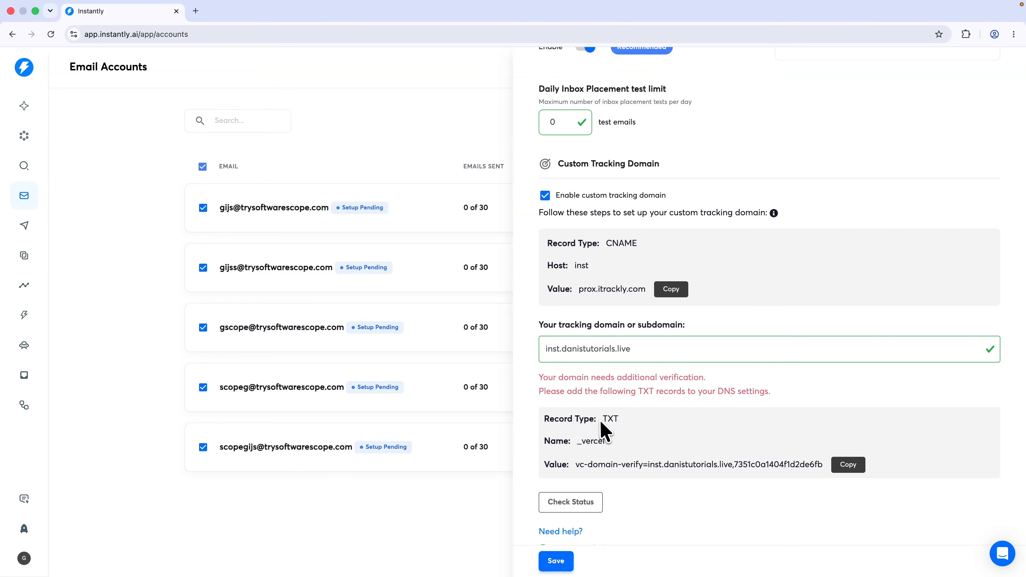
drag(579, 449, 618, 452)
key(super+c)
key(ctrl+Right)
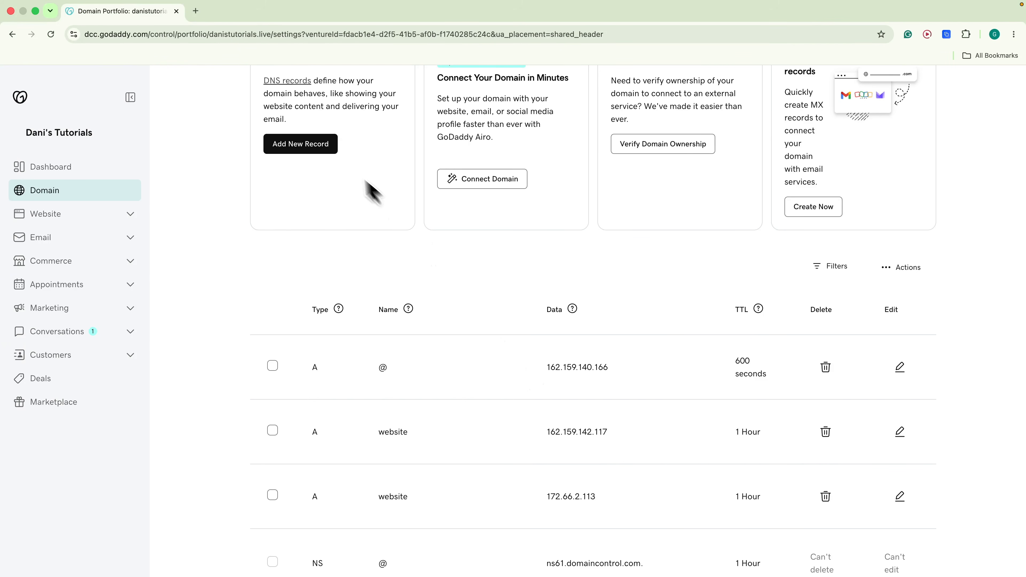
Start a new GoDaddy DNS record of type TXT named _vercel
click(323, 149)
click(288, 381)
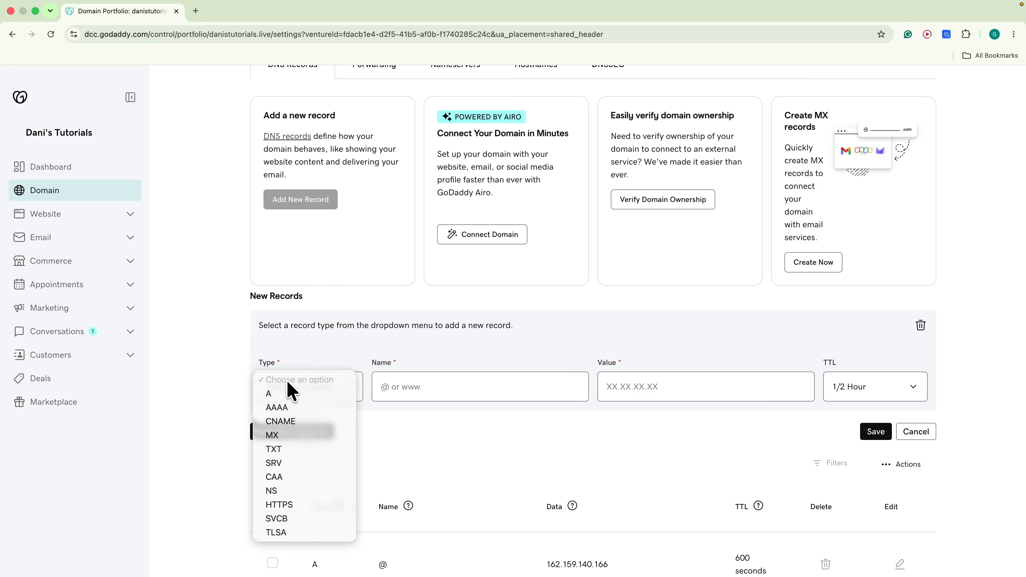
click(297, 446)
click(395, 388)
key(super+v)
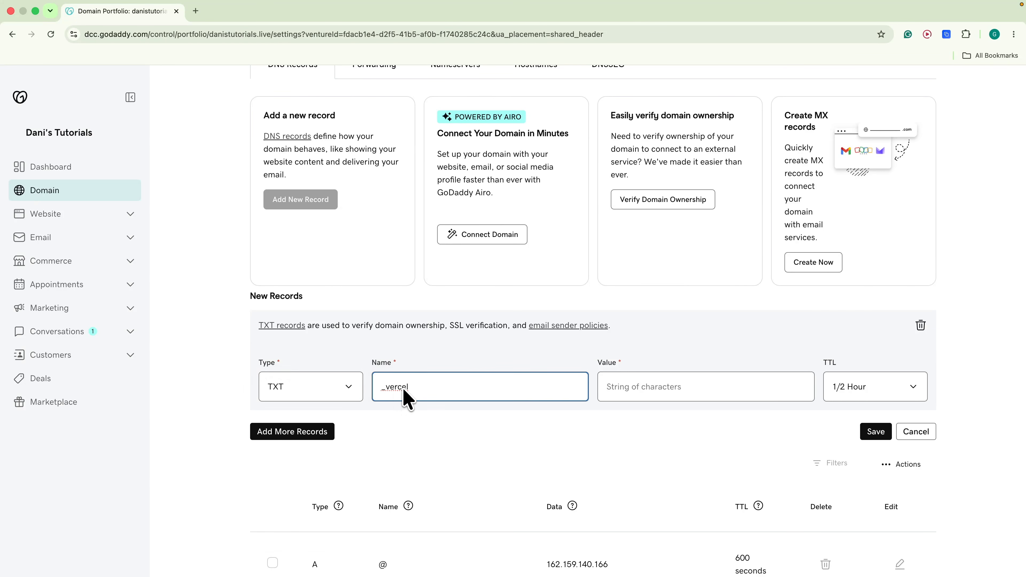
key(ctrl+Left)
Paste Instantly's vc-domain-verify string as the TXT value and save the record
click(846, 465)
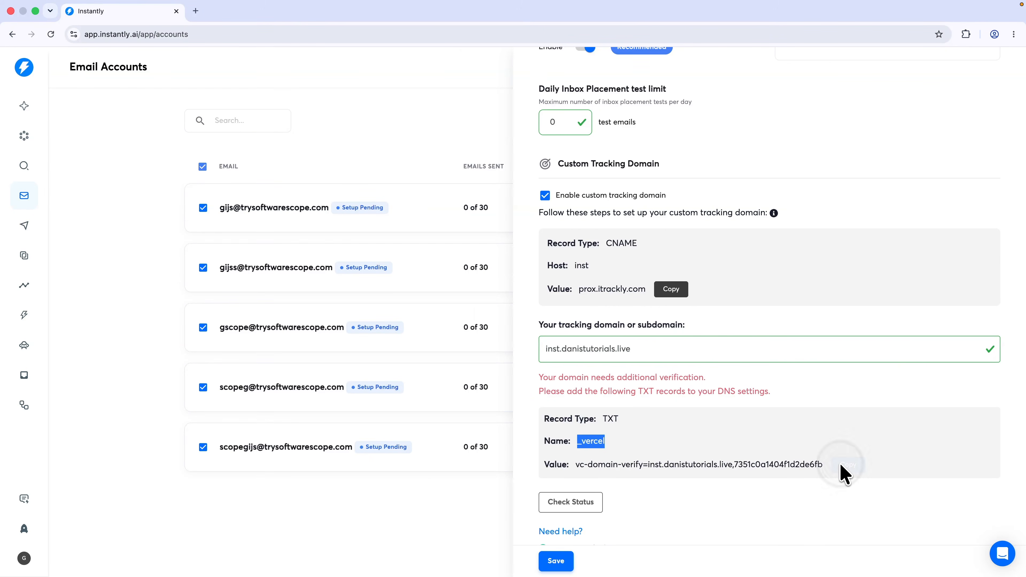
key(ctrl+Right)
click(635, 393)
key(super+v)
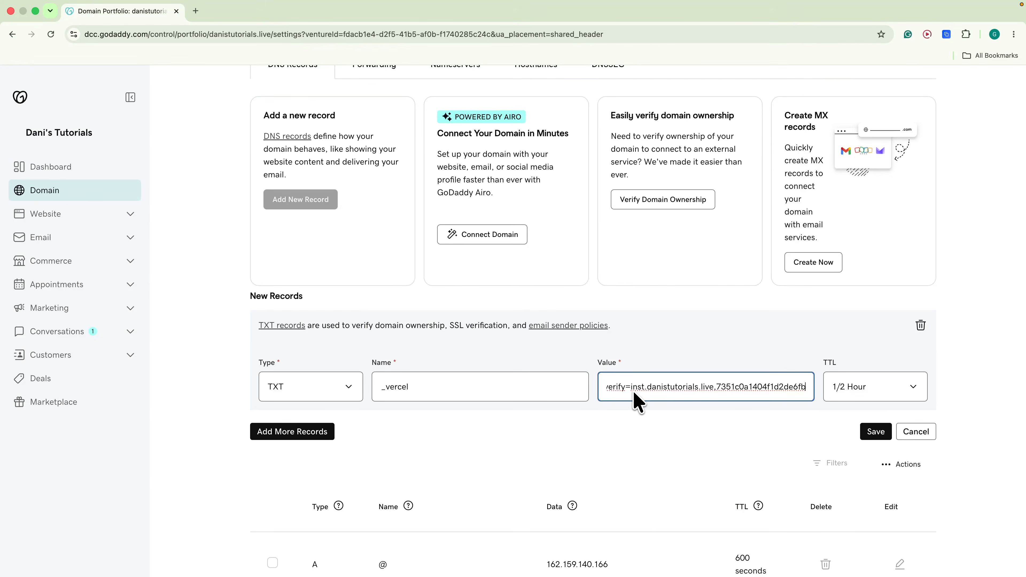
click(873, 432)
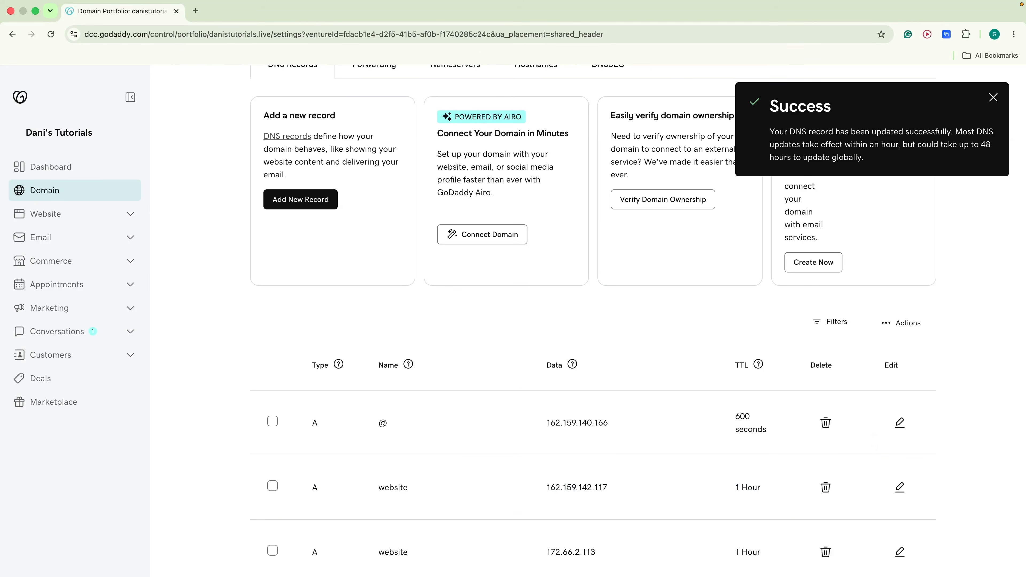
key(ctrl+Left)
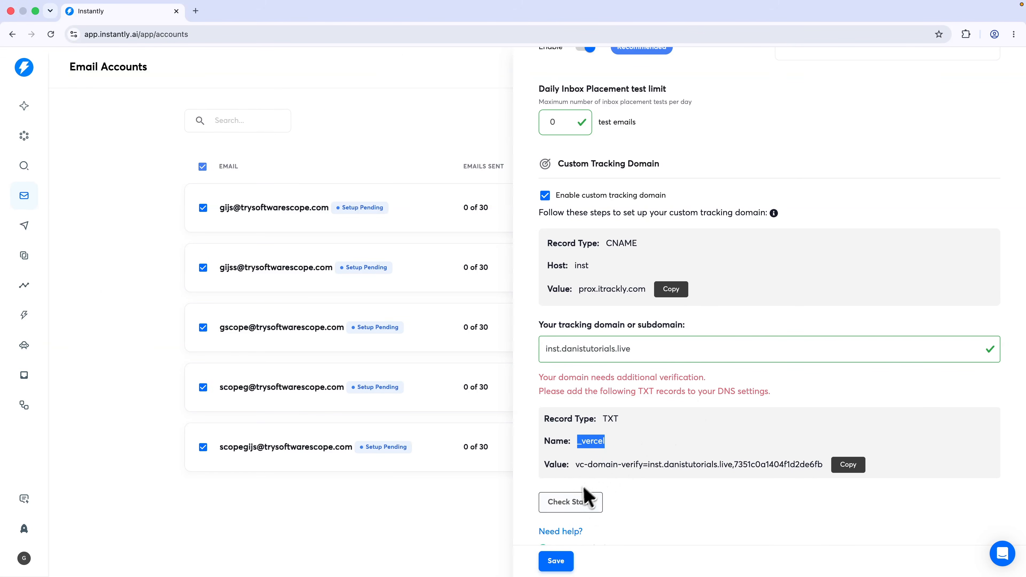
Recheck the tracking domain until CNAME and SSL show as verified
scroll(687, 493, down, 2)
click(588, 471)
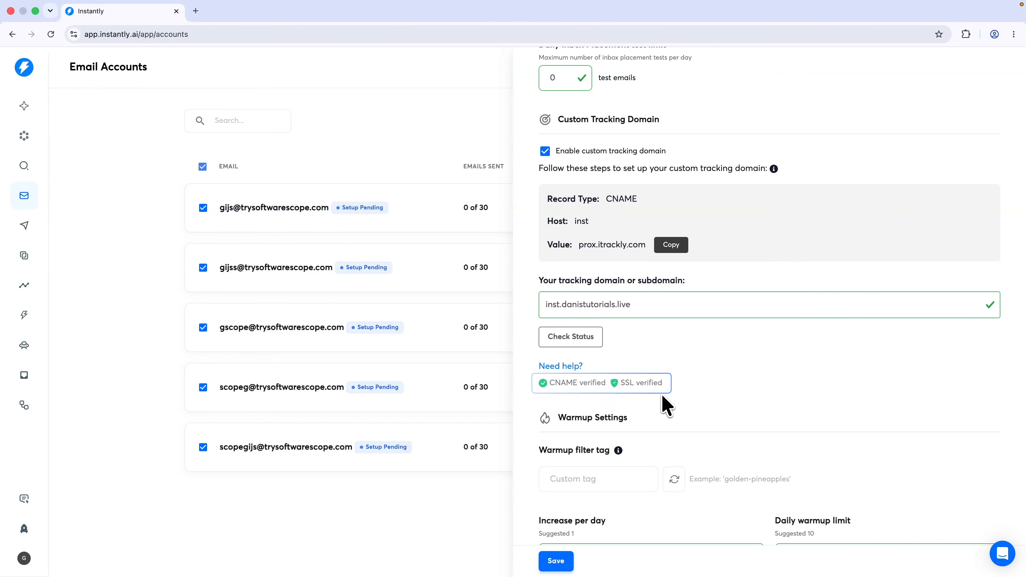
scroll(665, 400, up, 1)
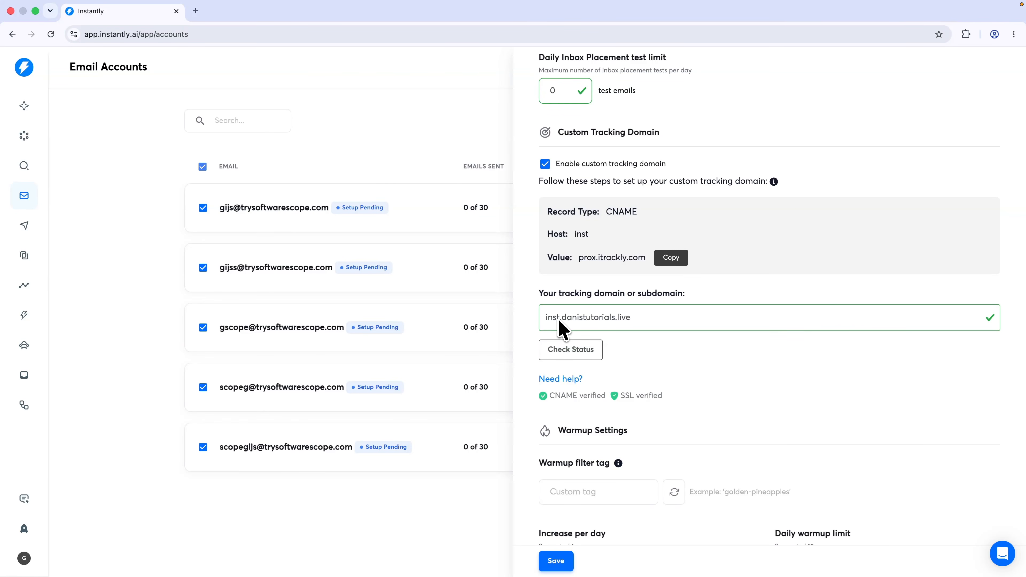
Change the tracking domain prefix from inst to mail, making it mail.danistutorials.live
drag(561, 318, 548, 318)
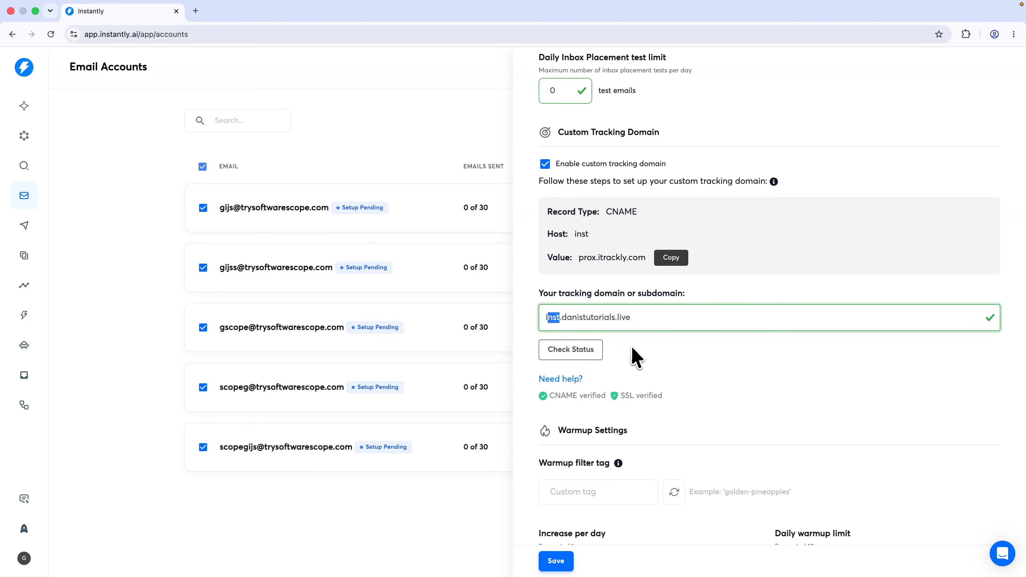
key(BackSpace)
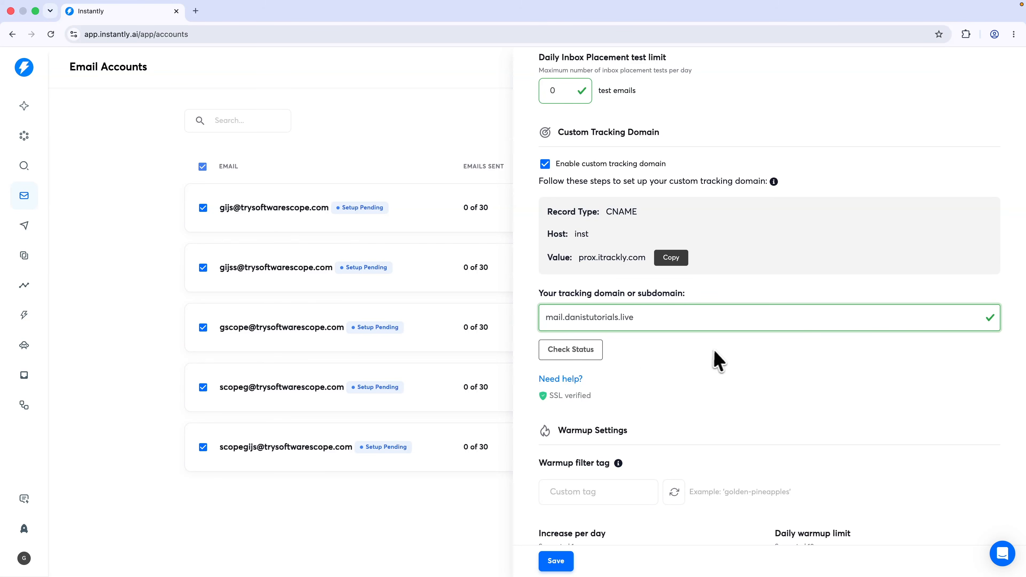
click(716, 359)
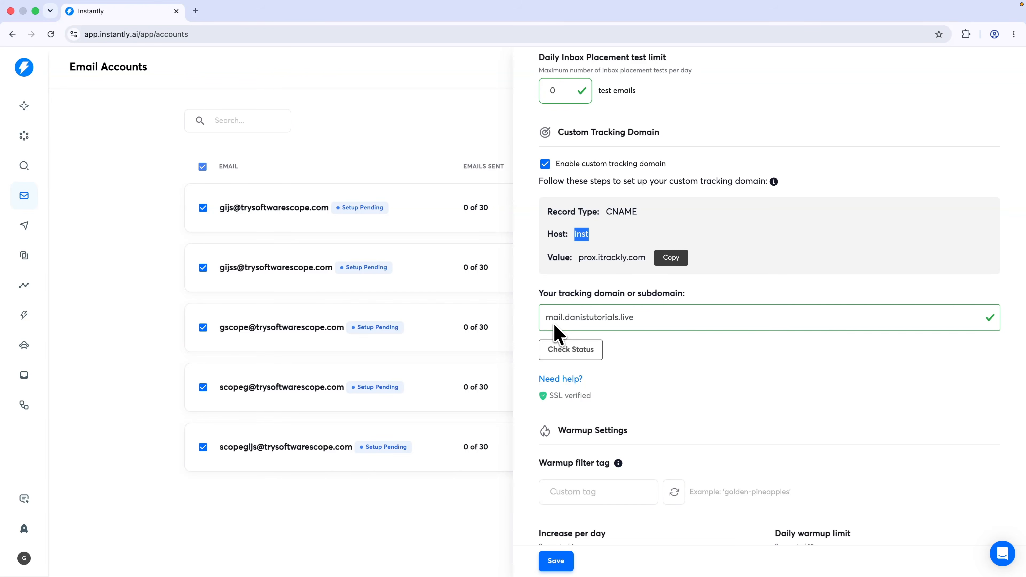
drag(549, 320, 558, 322)
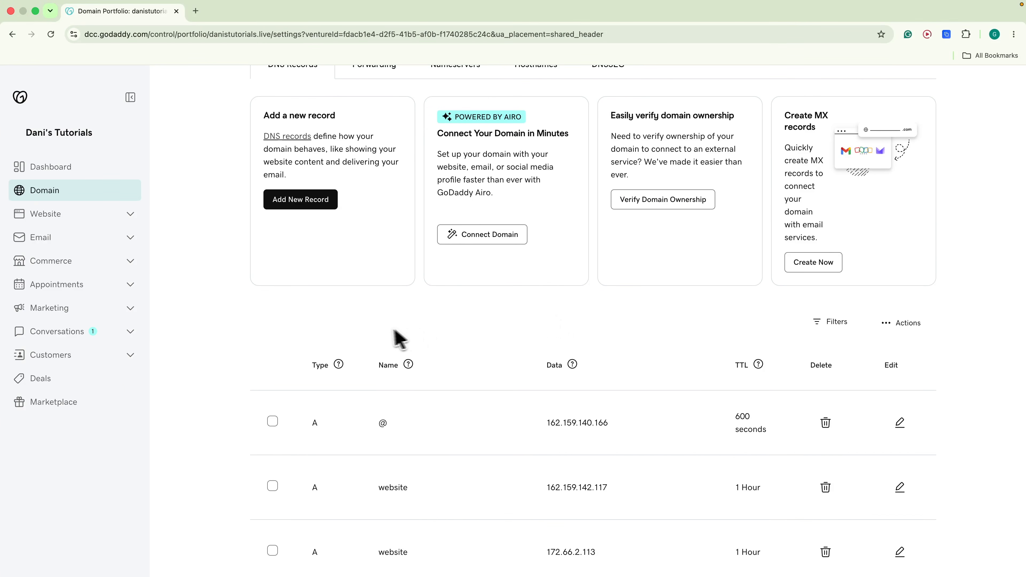
scroll(394, 339, down, 8)
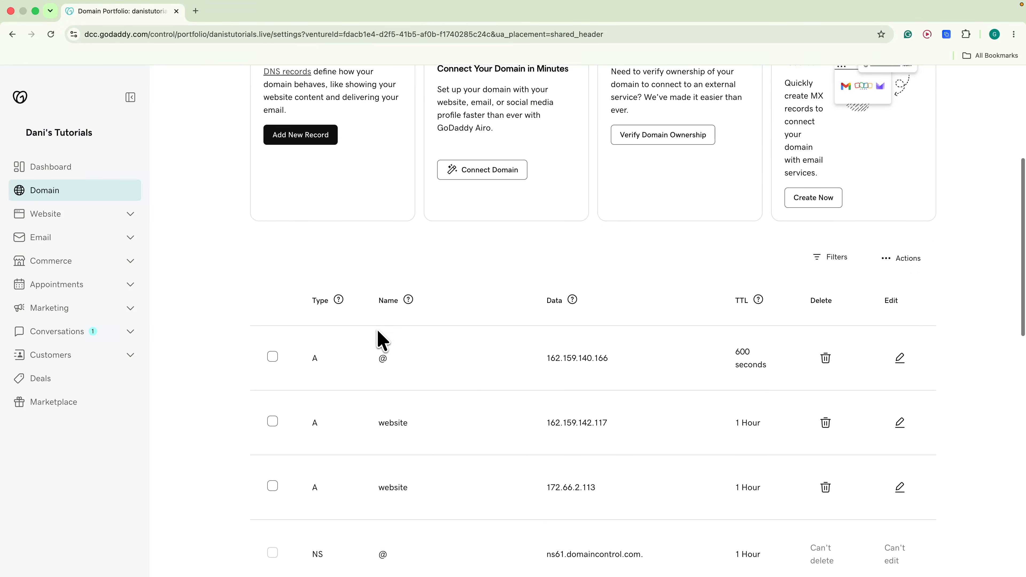
Rename the inst CNAME (prox.itrackly.com) to mail on DNS page 2, then recheck the mail tracking domain
scroll(375, 332, down, 3)
scroll(372, 335, down, 2)
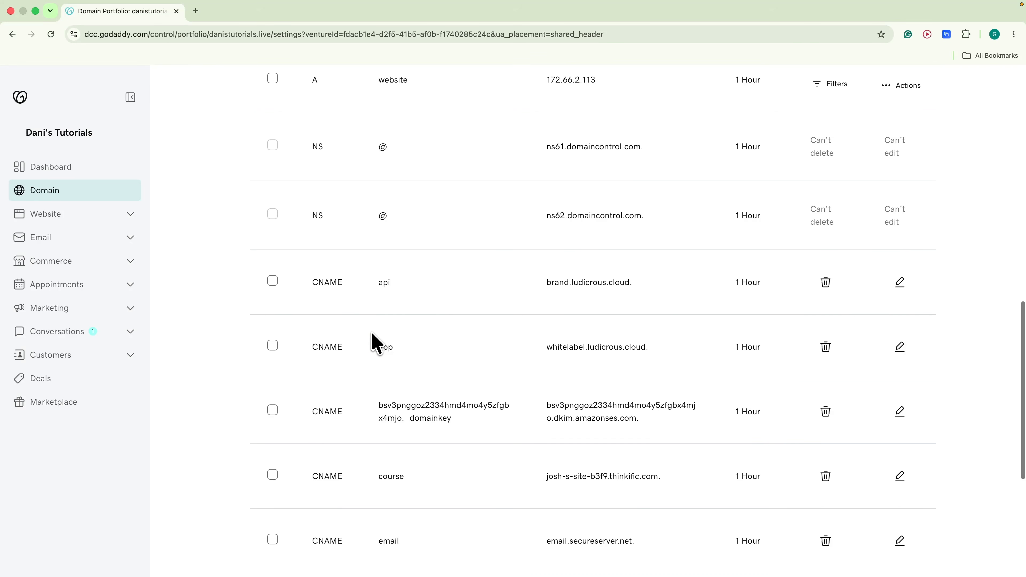
scroll(369, 340, down, 1)
click(575, 547)
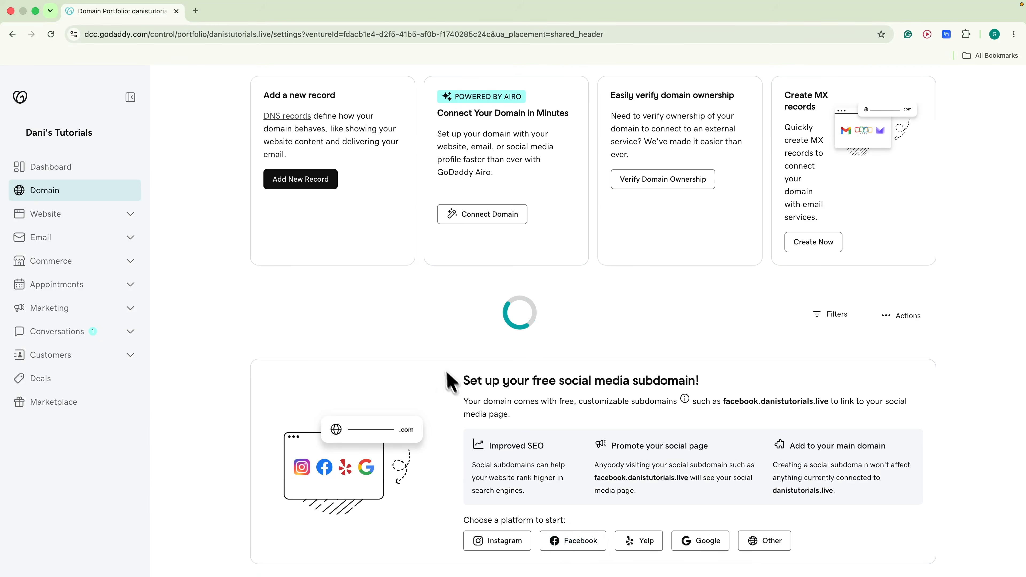
scroll(430, 344, down, 1)
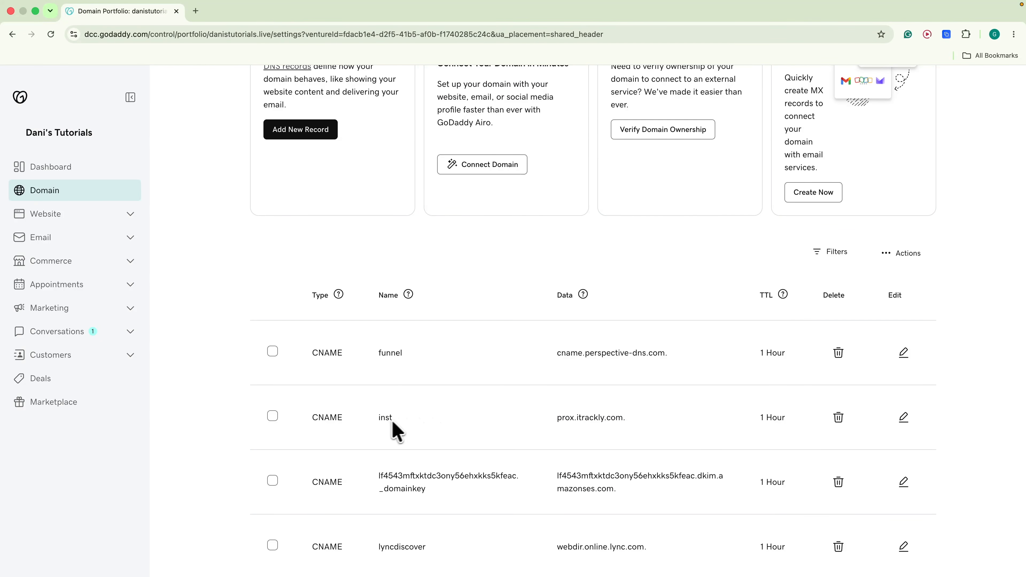
click(903, 417)
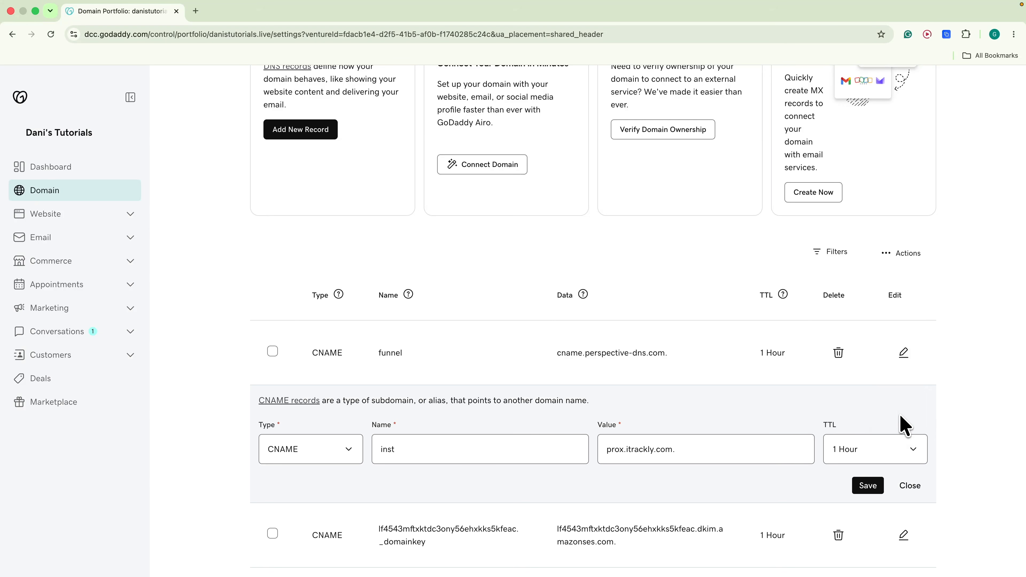
double_click(444, 456)
text(mail)
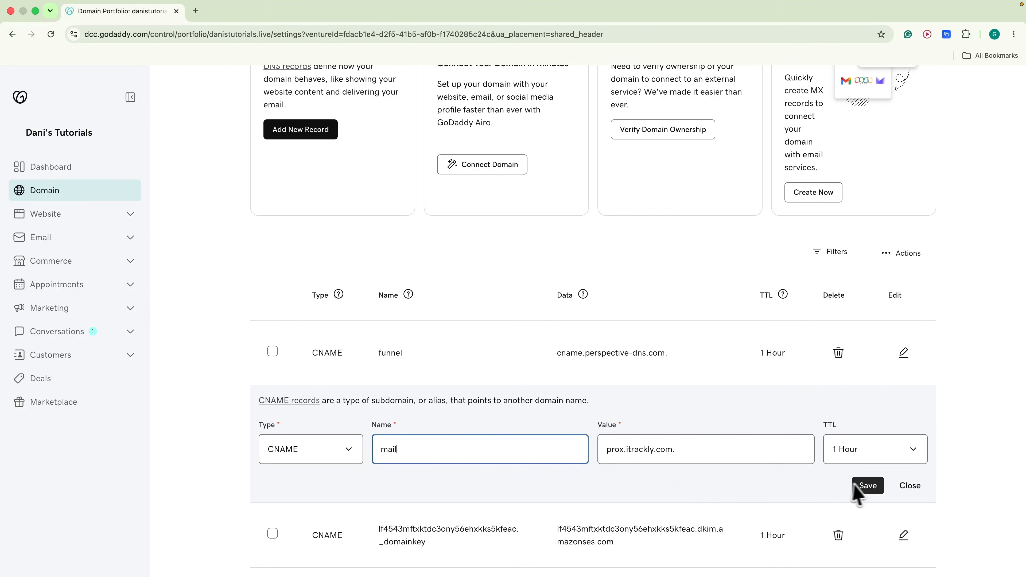
click(867, 485)
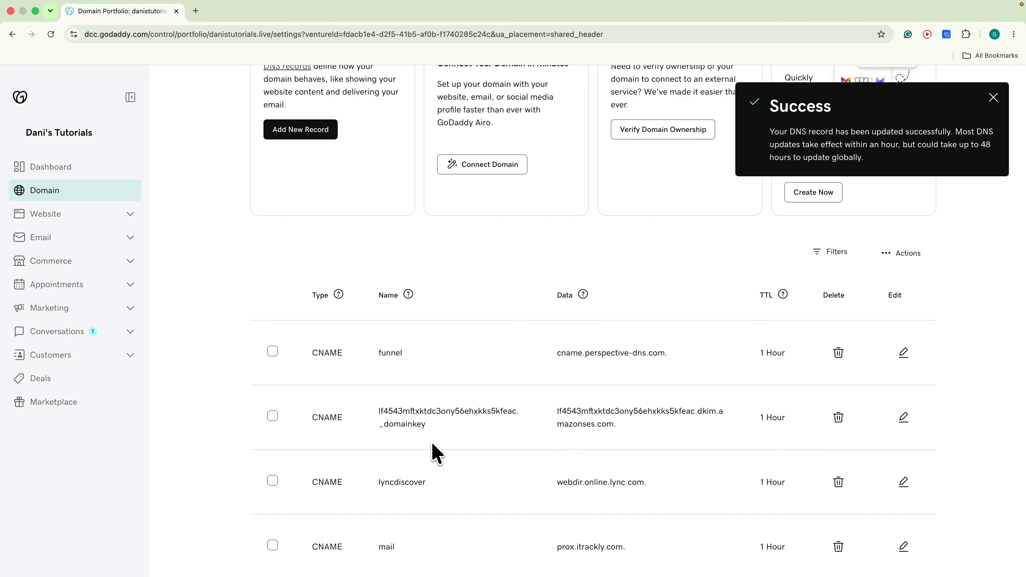
key(ctrl+Left)
click(557, 351)
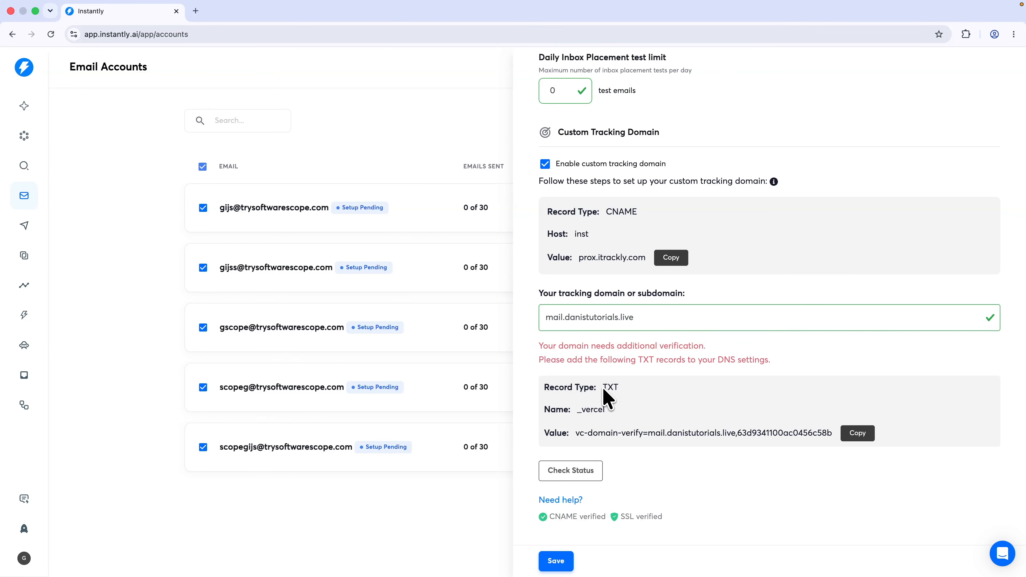
Copy the new _vercel TXT verification value for mail.danistutorials.live
drag(650, 431, 738, 432)
click(856, 435)
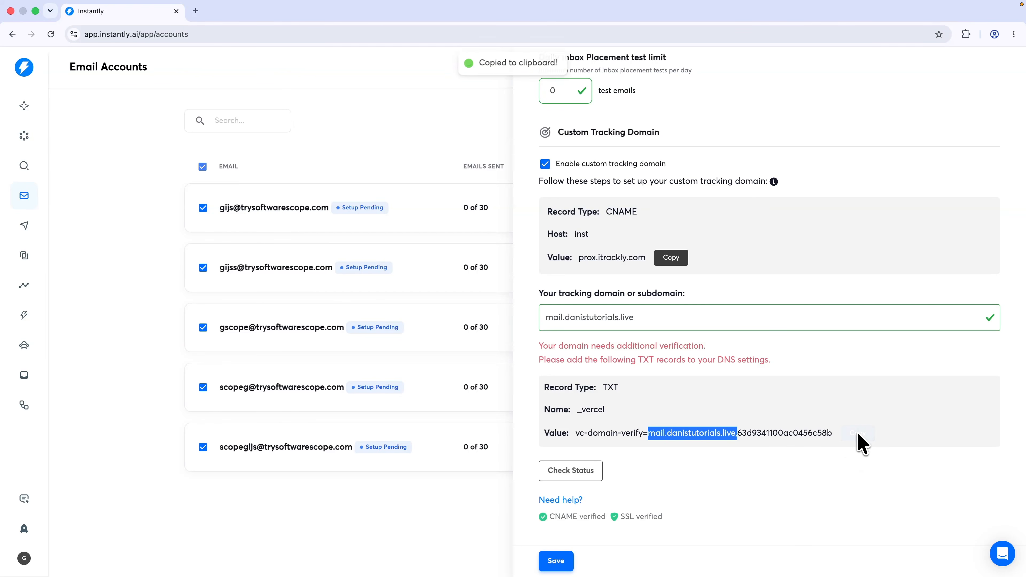
key(ctrl+Right)
scroll(444, 420, down, 15)
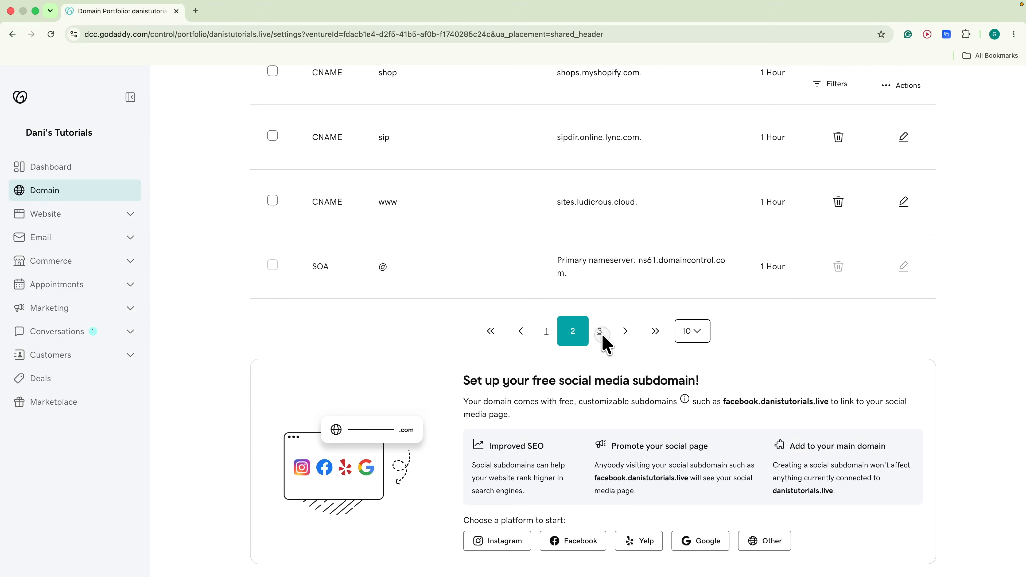
On DNS page 3, overwrite the _vercel TXT value with the new mail verification string and save
click(601, 333)
scroll(406, 372, down, 4)
scroll(403, 365, down, 1)
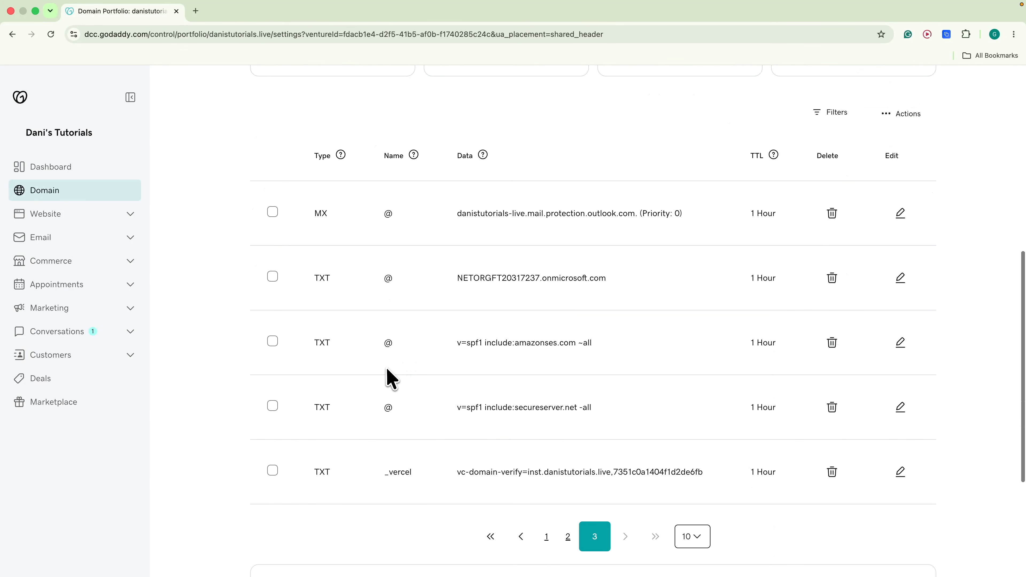
click(901, 472)
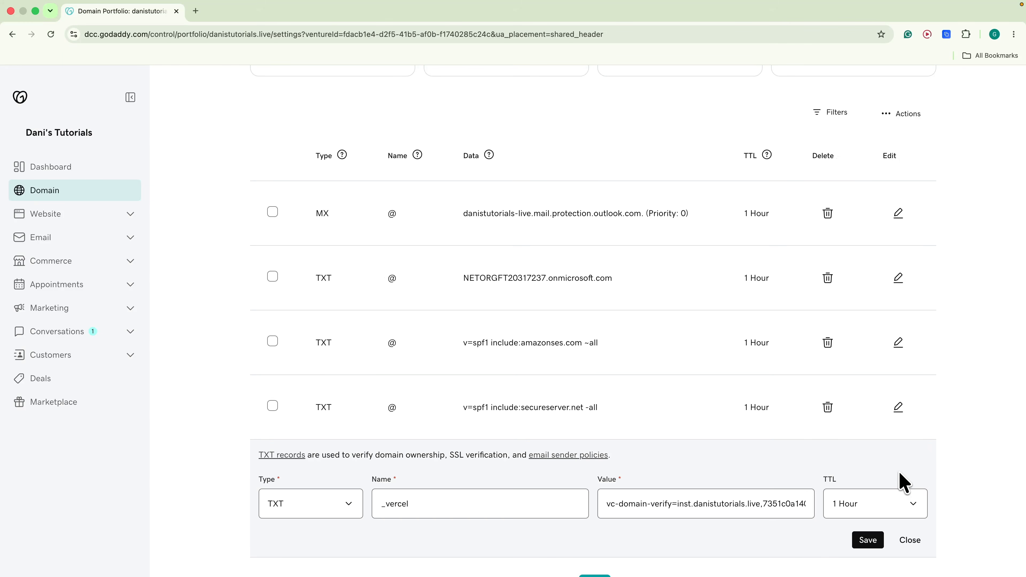
click(745, 505)
key(super+a)
key(super+v)
click(869, 541)
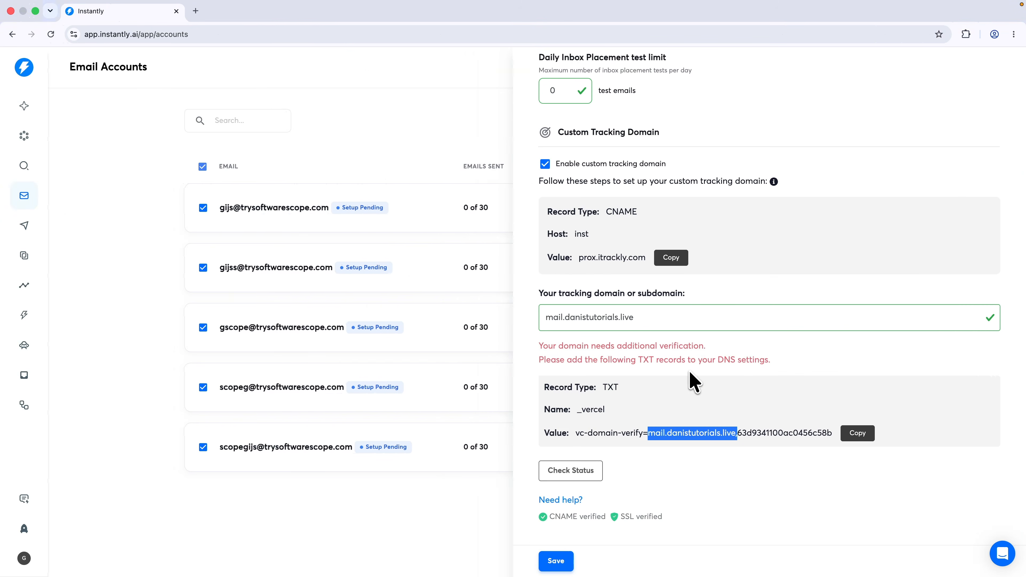
Recheck the tracking domain, set Warm custom tracking domain to Enable, and save the bulk settings
click(575, 471)
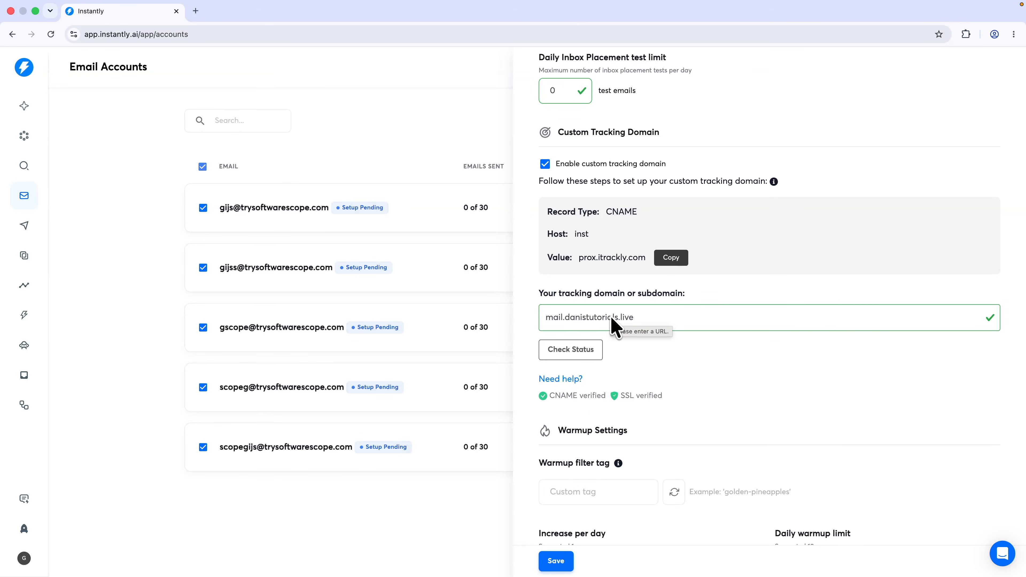
scroll(608, 319, down, 7)
scroll(609, 320, down, 6)
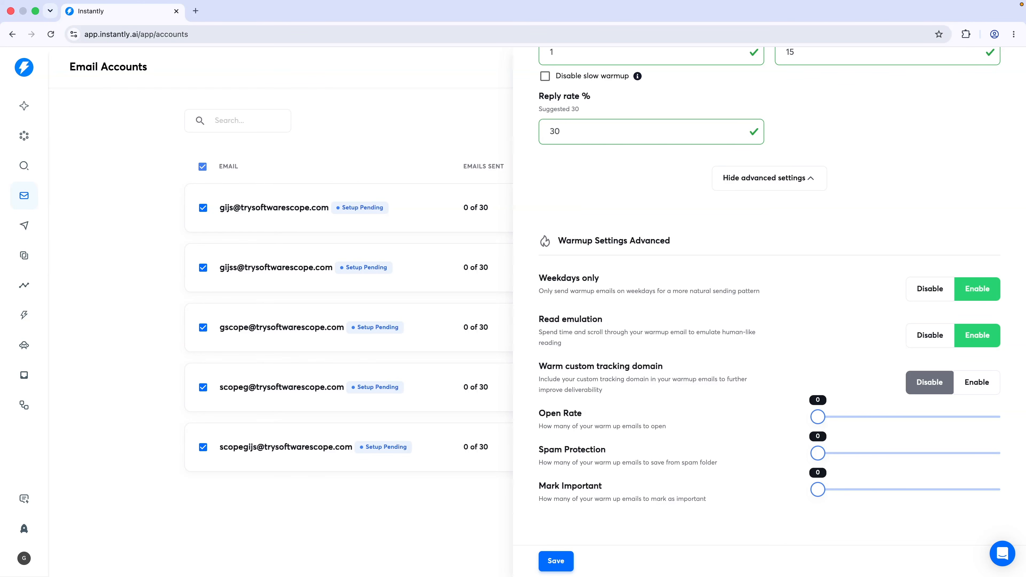
click(982, 383)
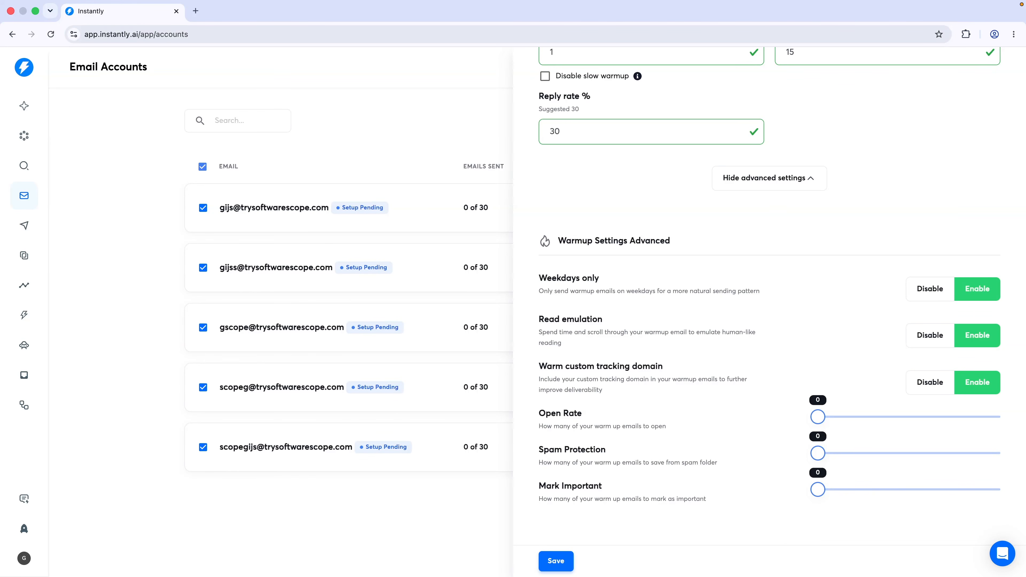
scroll(843, 380, up, 15)
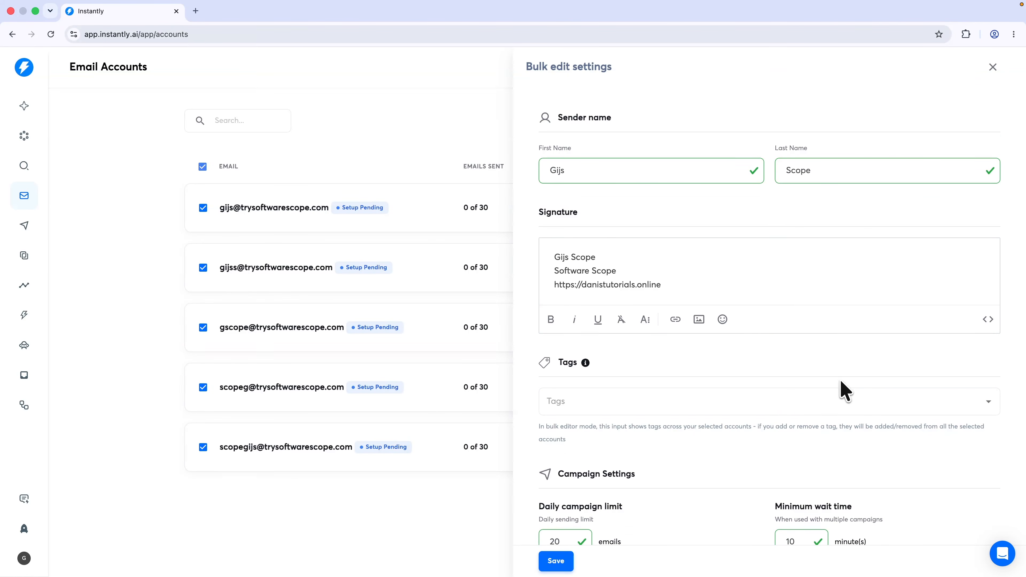
click(557, 563)
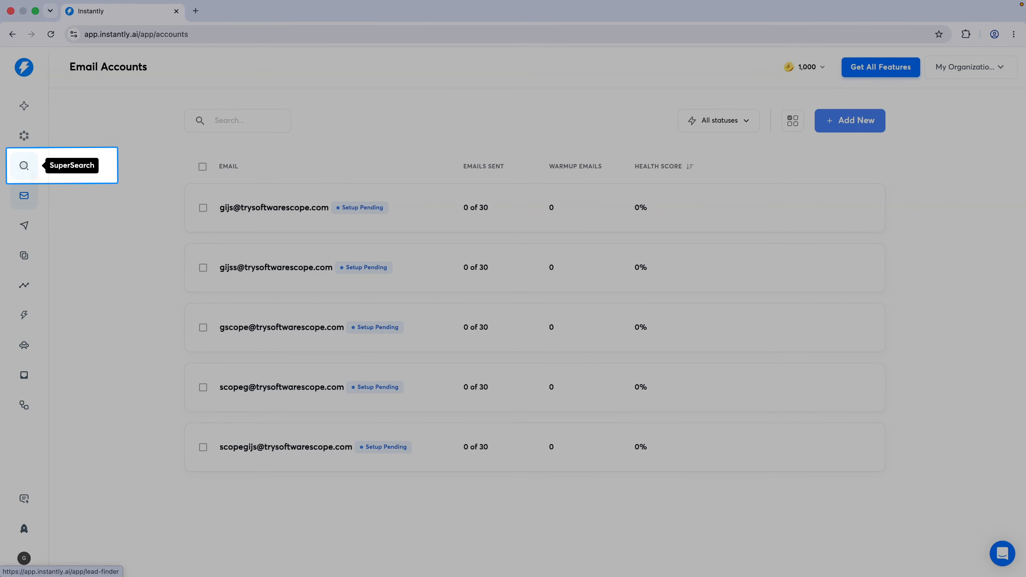
In SuperSearch, write an AI query for marketing and content marketing people at 25-250 employee US software companies
click(24, 166)
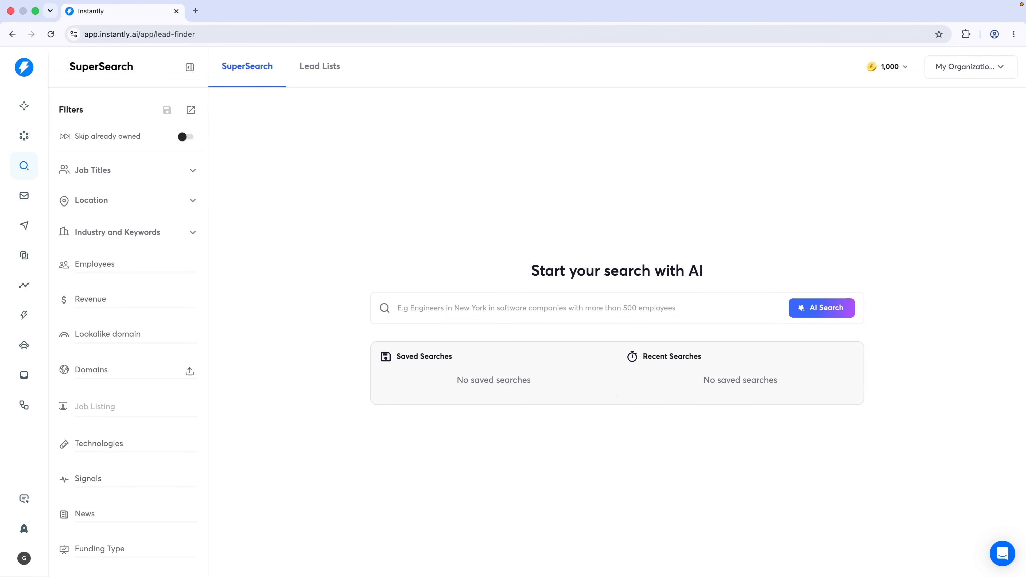
click(457, 312)
text(Marketing people and content marketing people at software companies)
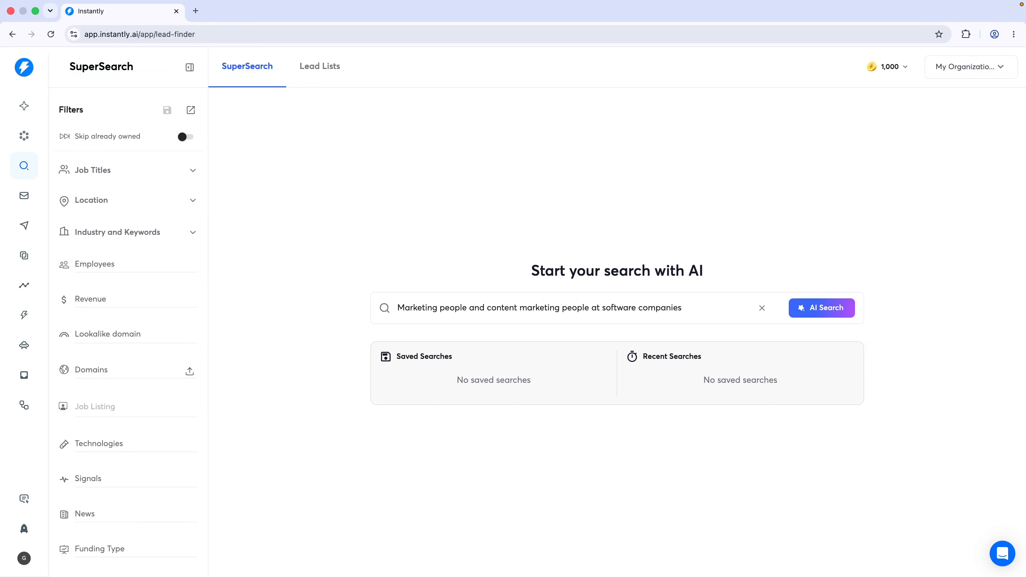
text( in the US with 25)
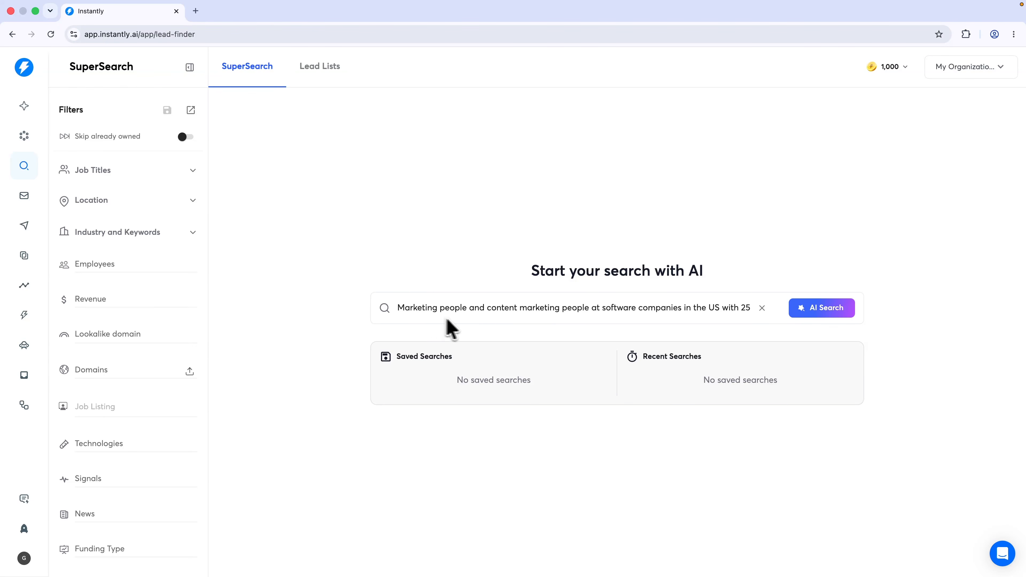
text(-25)
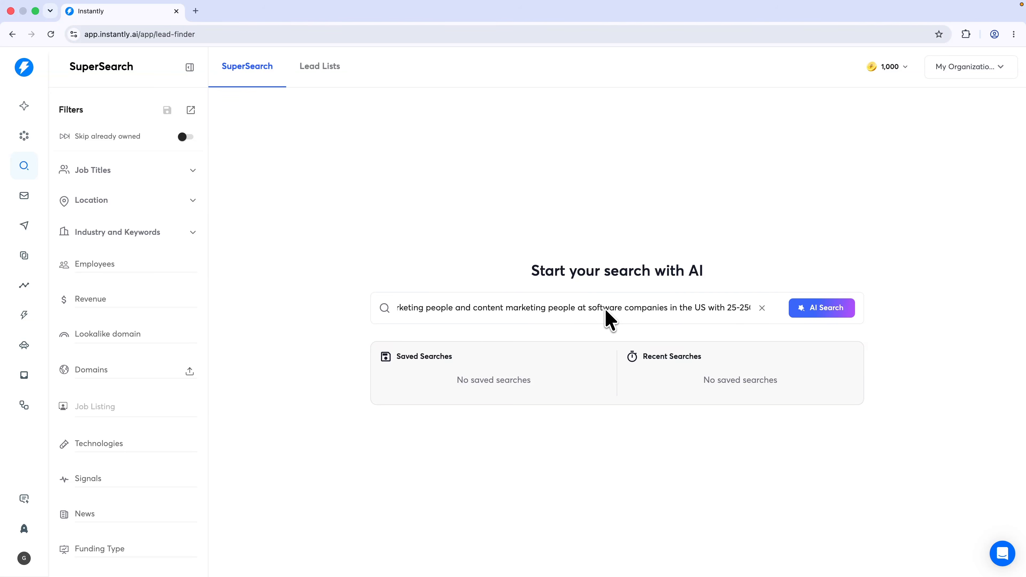
text(0 employees.)
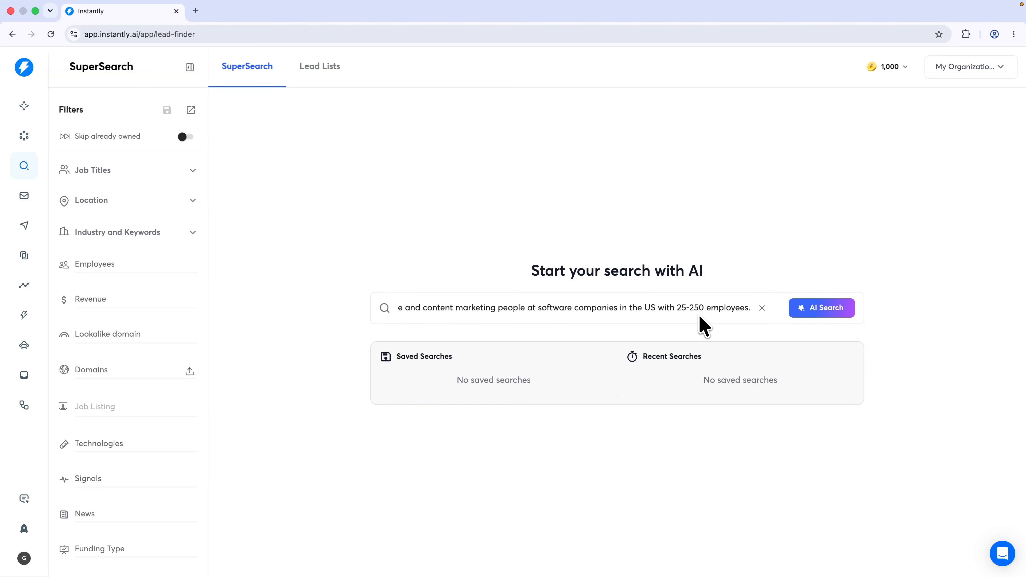
scroll(124, 280, down, 3)
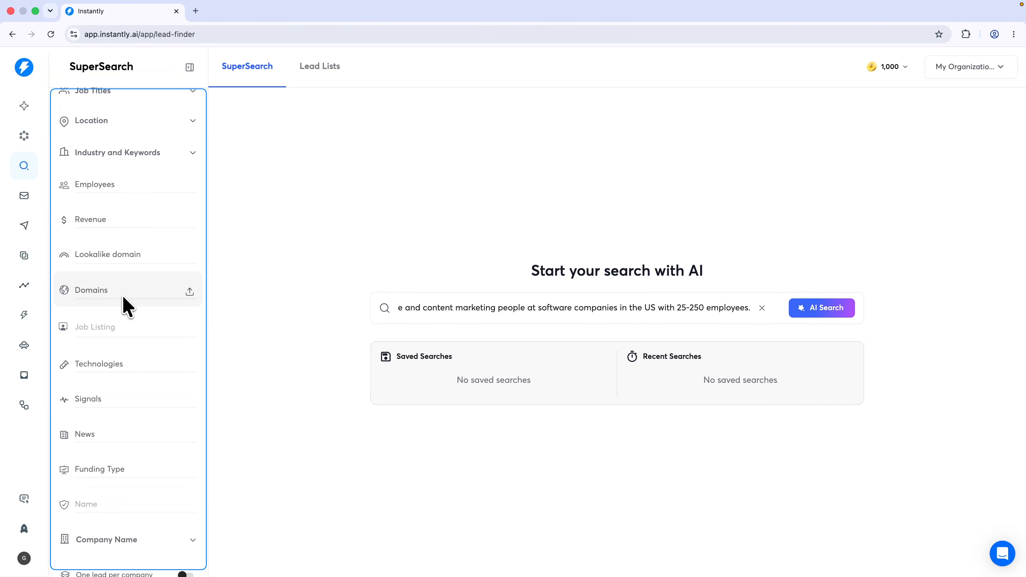
scroll(125, 396, down, 3)
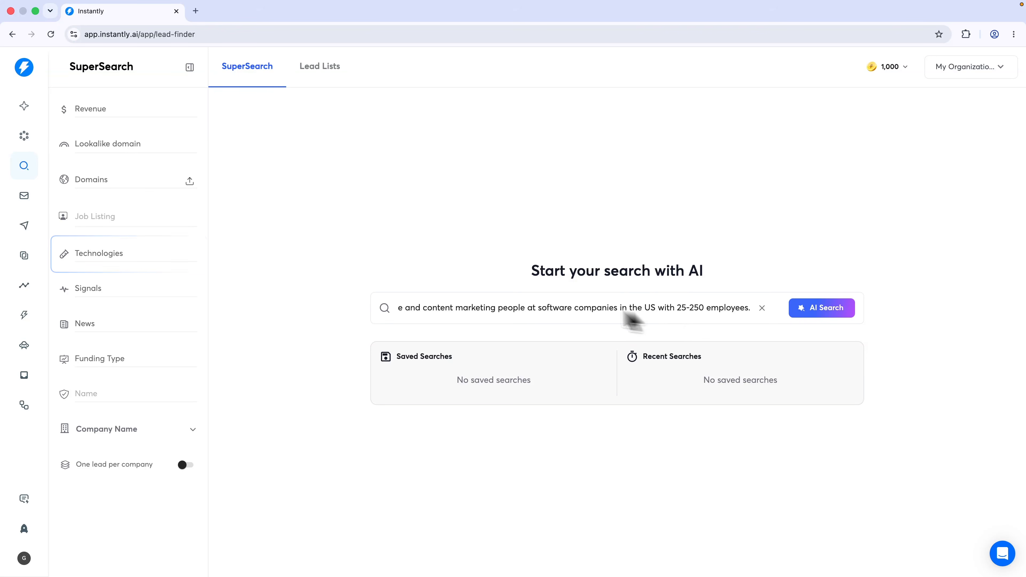
Try 'shopify' in the Technologies filter, then remove it
click(104, 259)
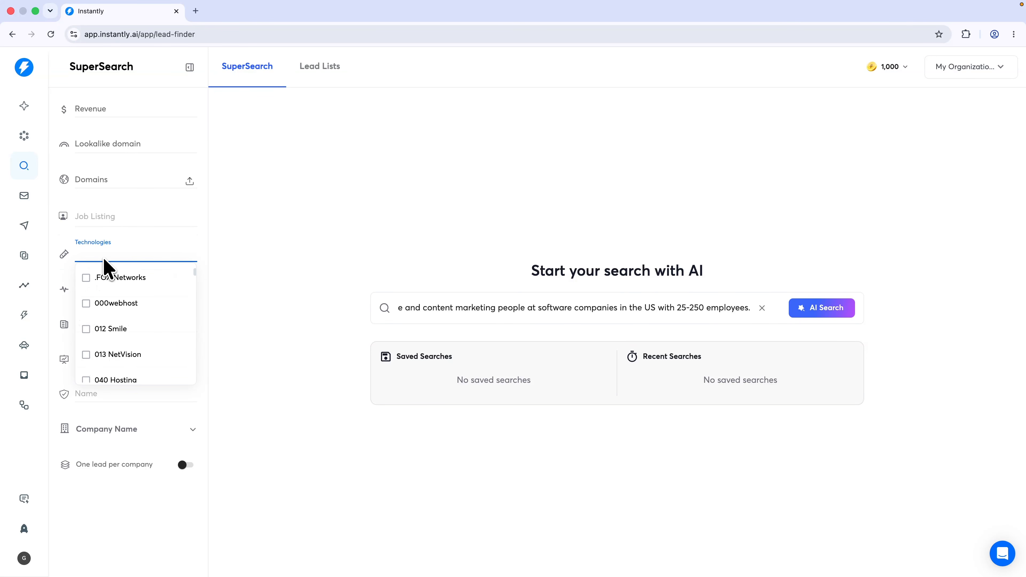
text(shopify)
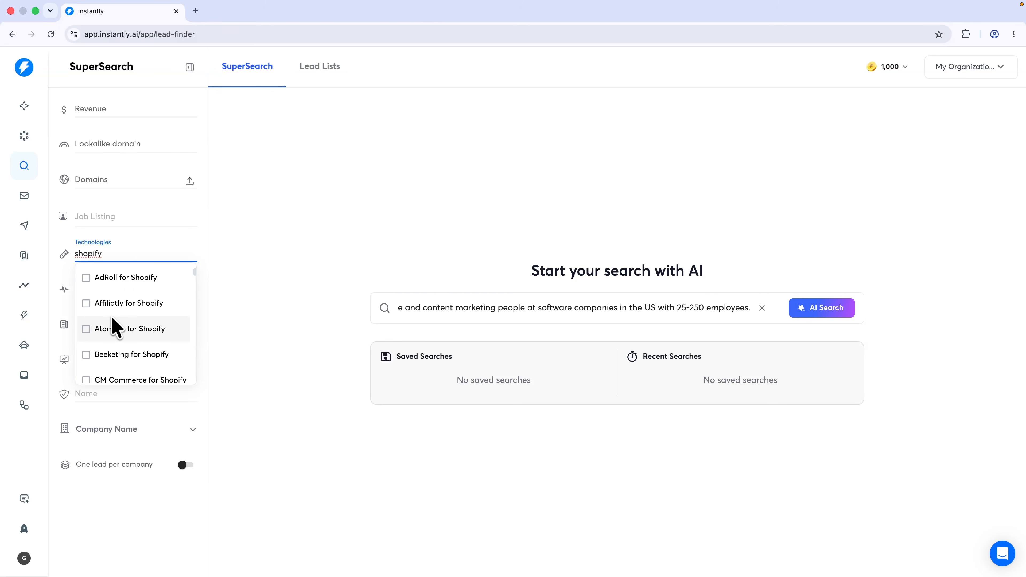
scroll(114, 319, down, 3)
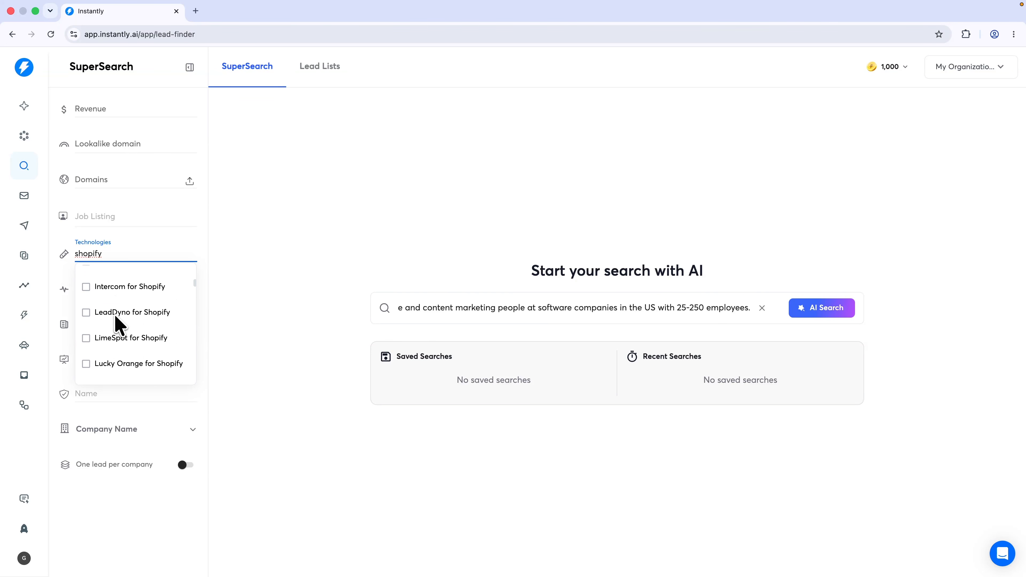
scroll(119, 325, down, 10)
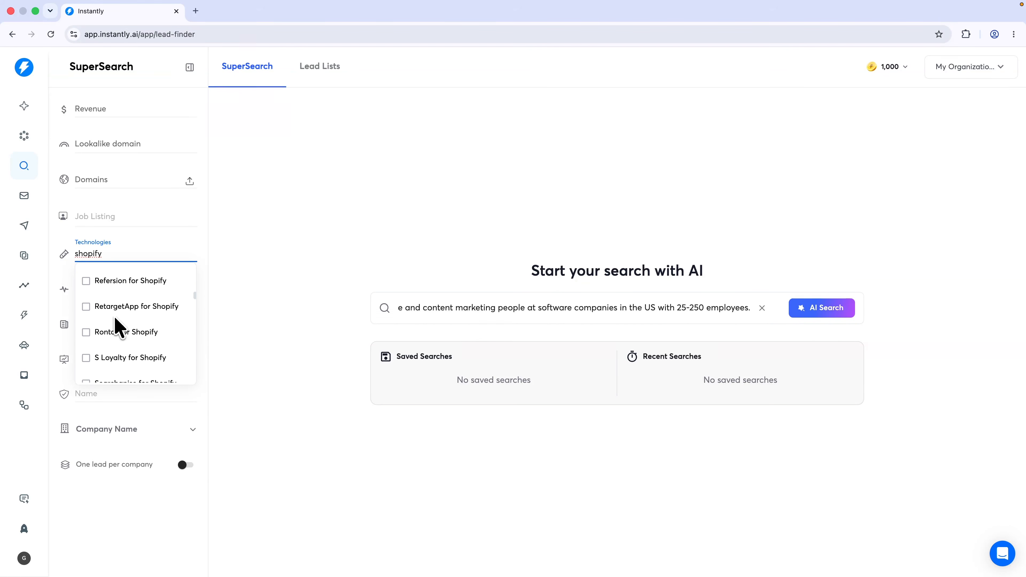
scroll(119, 327, up, 2)
scroll(117, 326, up, 2)
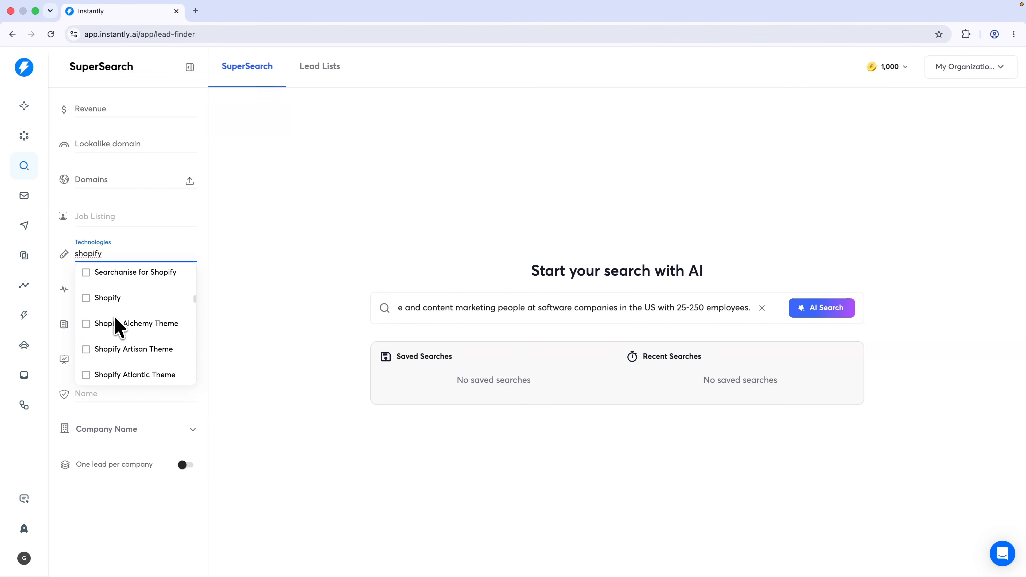
key(BackSpace)
key(BackSpace)
key(BackSpace)
key(BackSpace)
key(BackSpace)
key(BackSpace)
key(BackSpace)
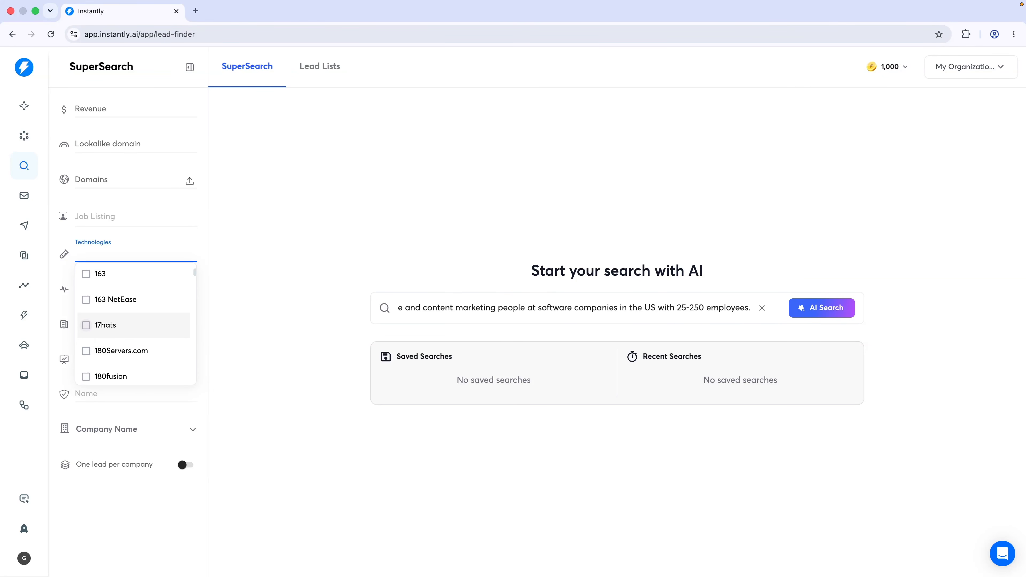
Try 'google ads' as a technology, clear the filter, and run the AI search
text(google ads)
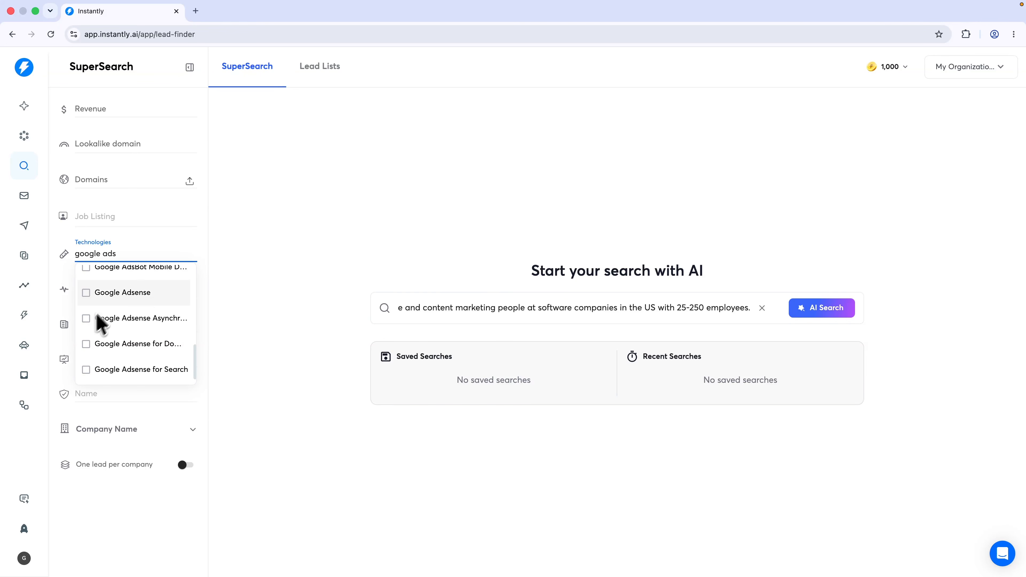
scroll(133, 305, up, 1)
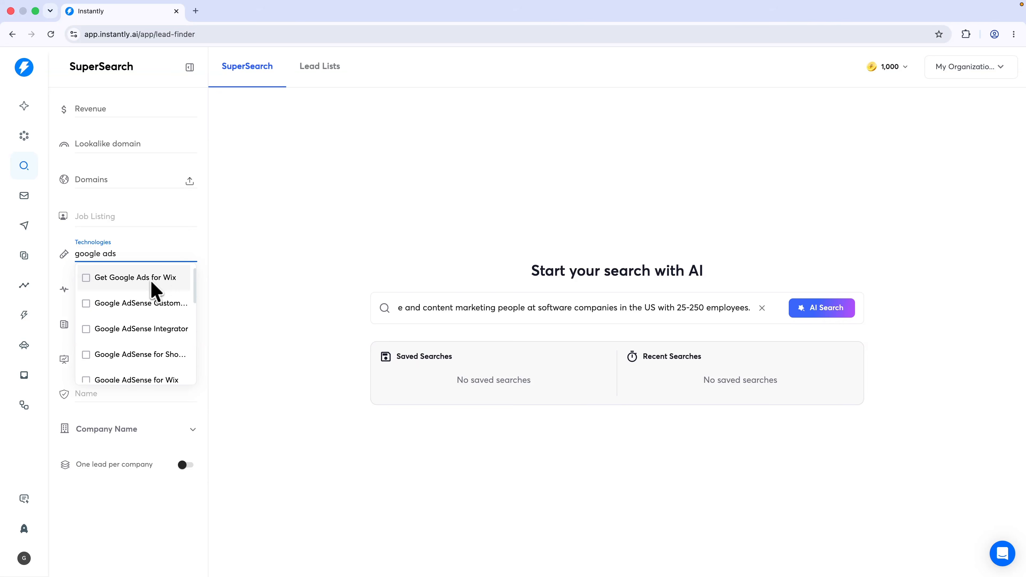
double_click(110, 259)
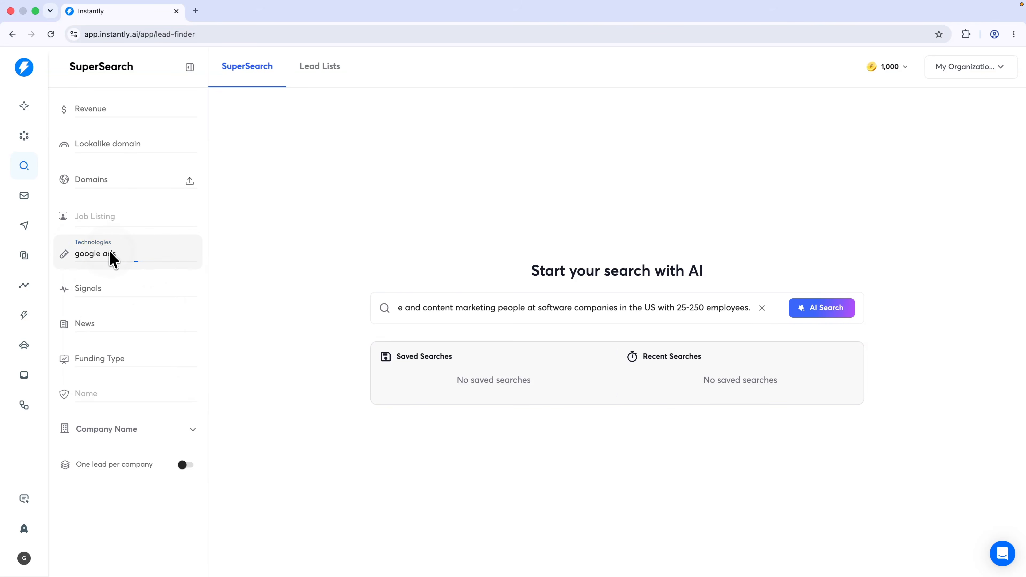
key(super+a)
key(BackSpace)
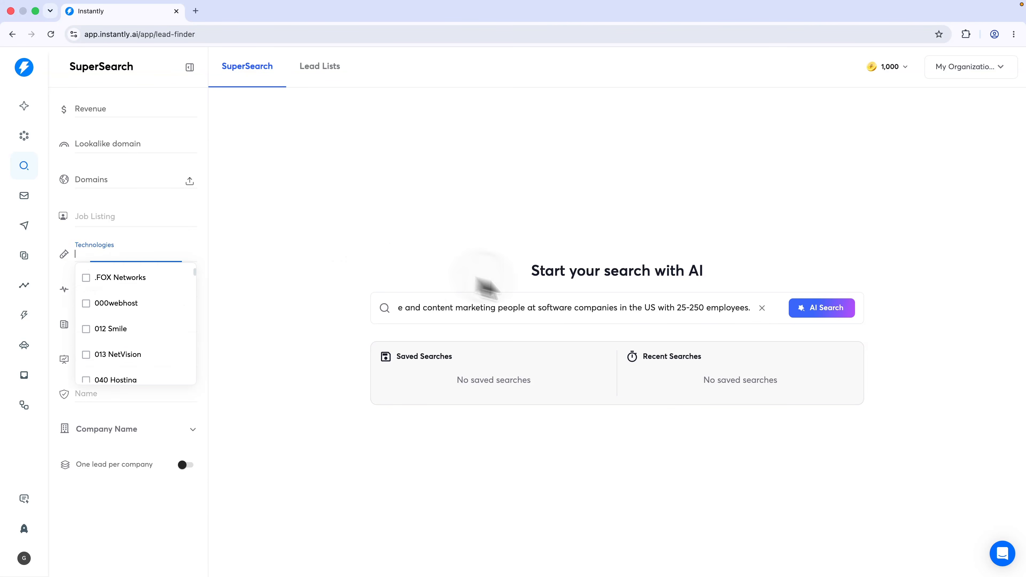
click(597, 316)
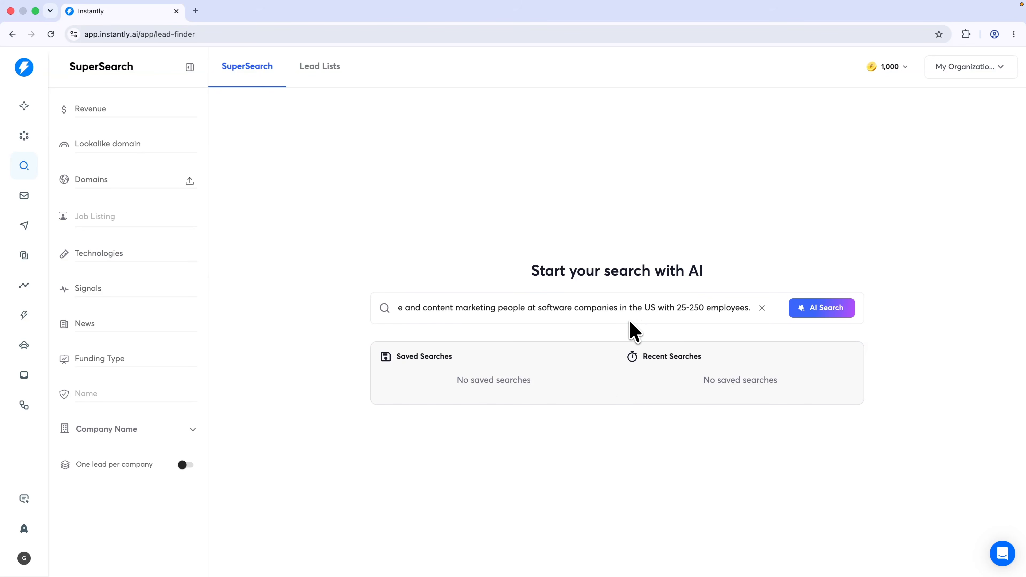
click(820, 315)
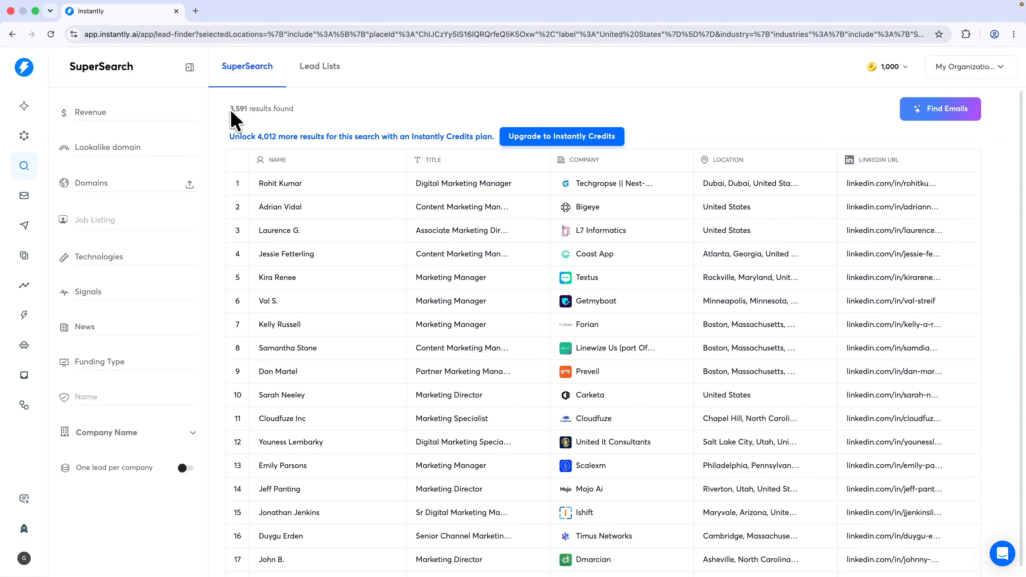
Review the 3,591 results, then open Find Emails & Enrich with work email and full enrichment enabled
drag(231, 112, 247, 113)
click(244, 120)
drag(229, 135, 489, 134)
click(493, 137)
click(939, 122)
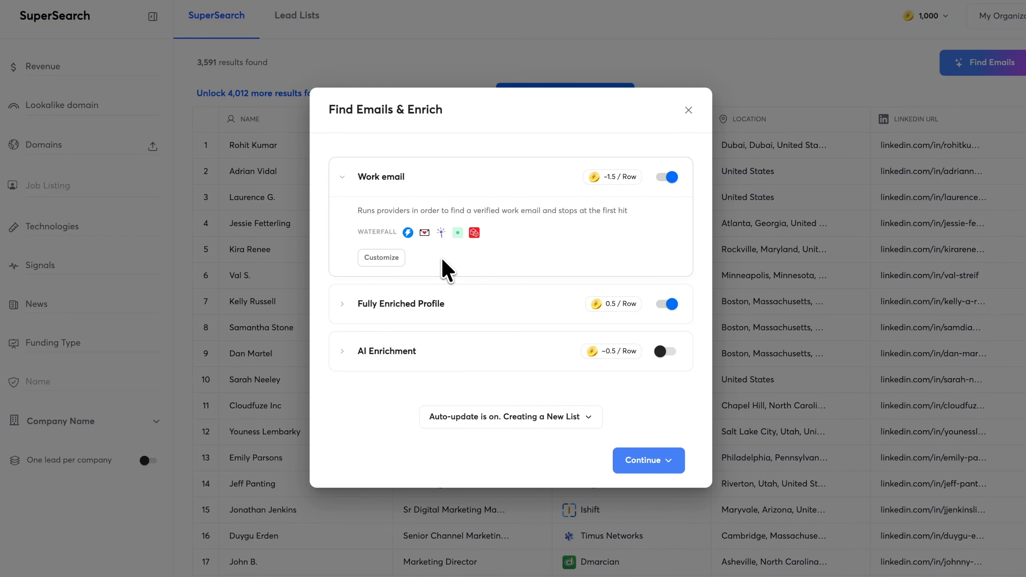
Check the Custom Flow order of seven email providers, peek at Prospeo's details, then close the panel
mouse_move(408, 238)
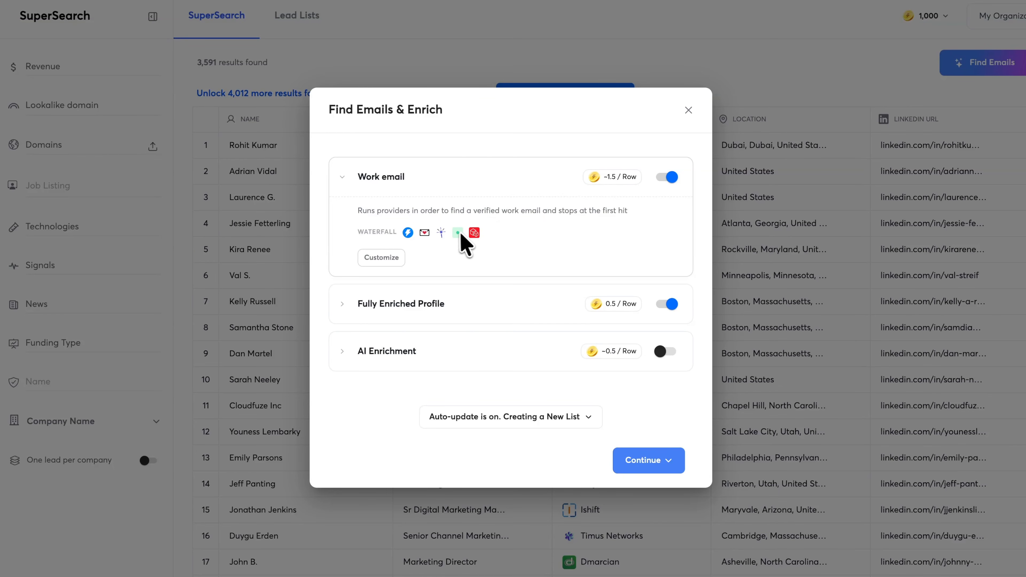
click(392, 256)
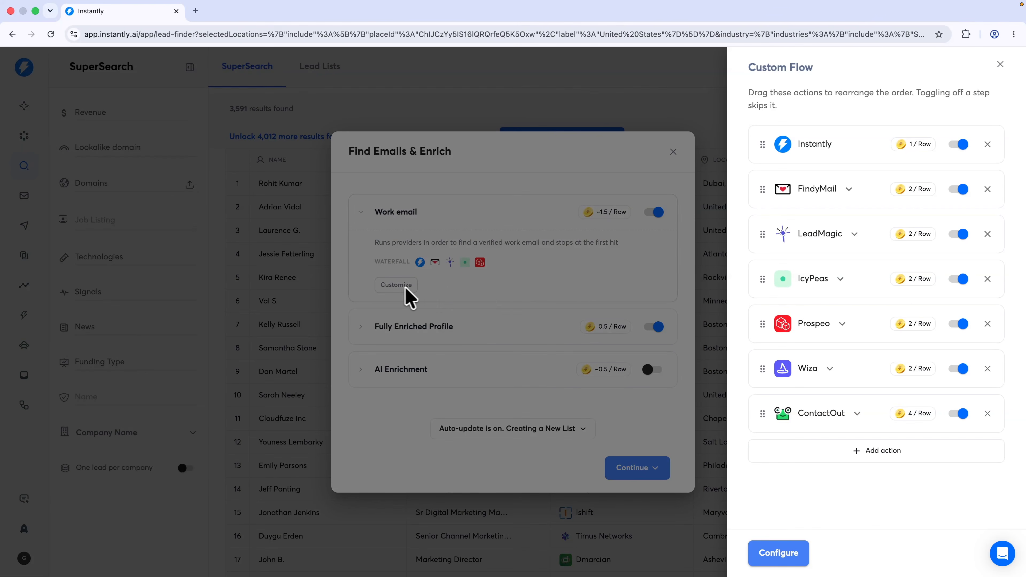
click(807, 334)
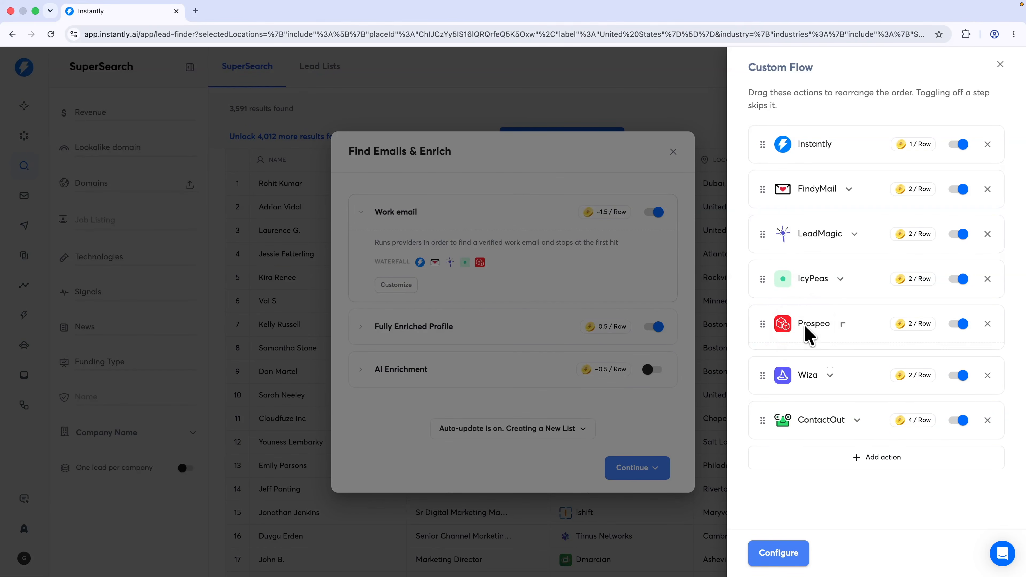
click(814, 336)
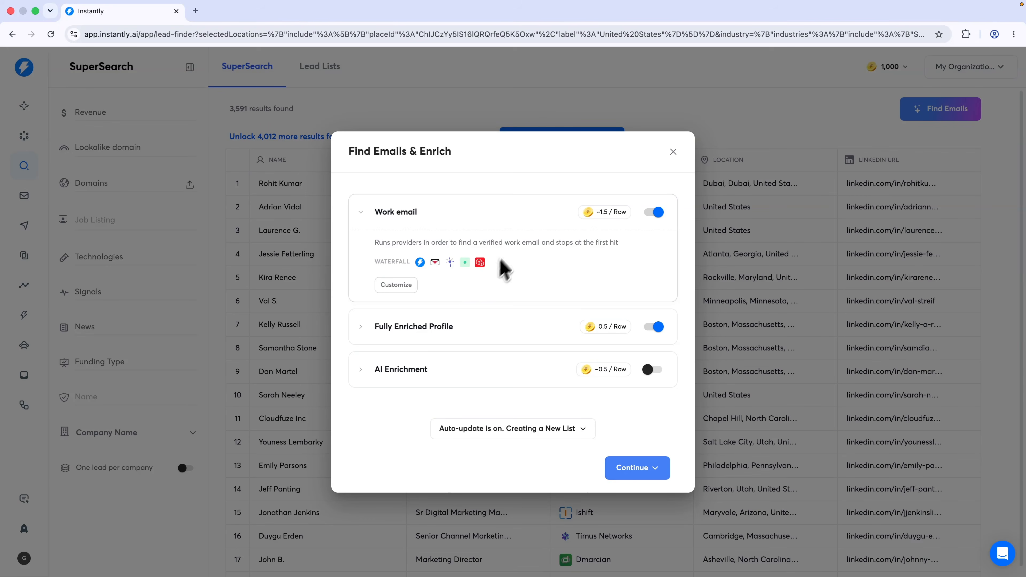
click(1001, 64)
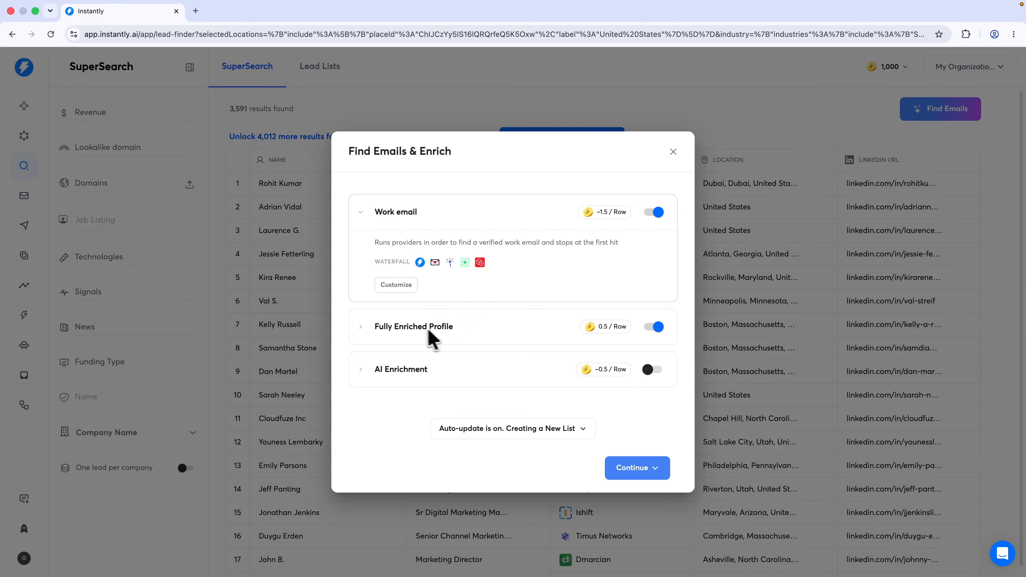
Read the Fully Enriched Profile description, highlighting its job title detail
drag(375, 326, 465, 332)
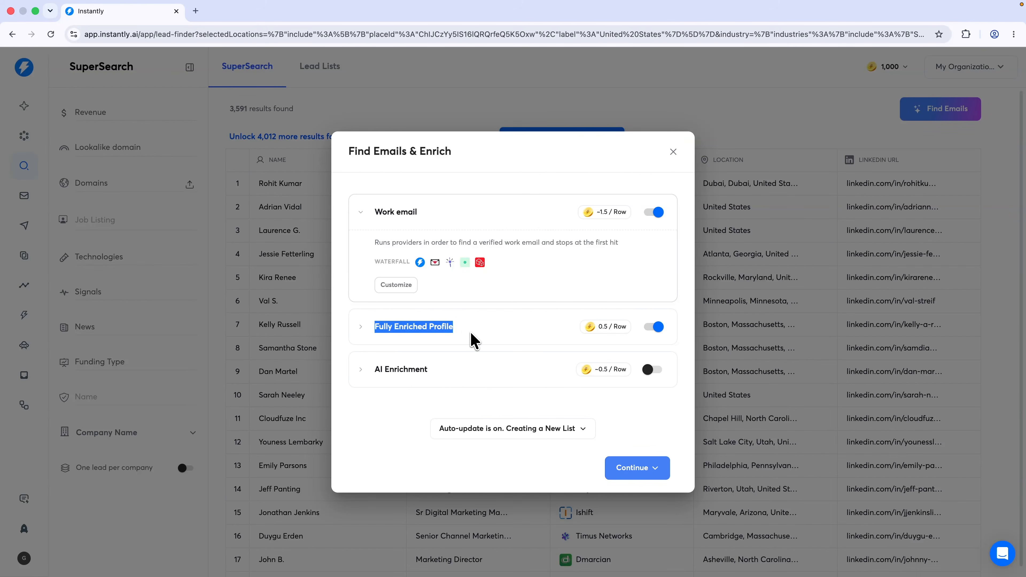
click(471, 333)
click(522, 253)
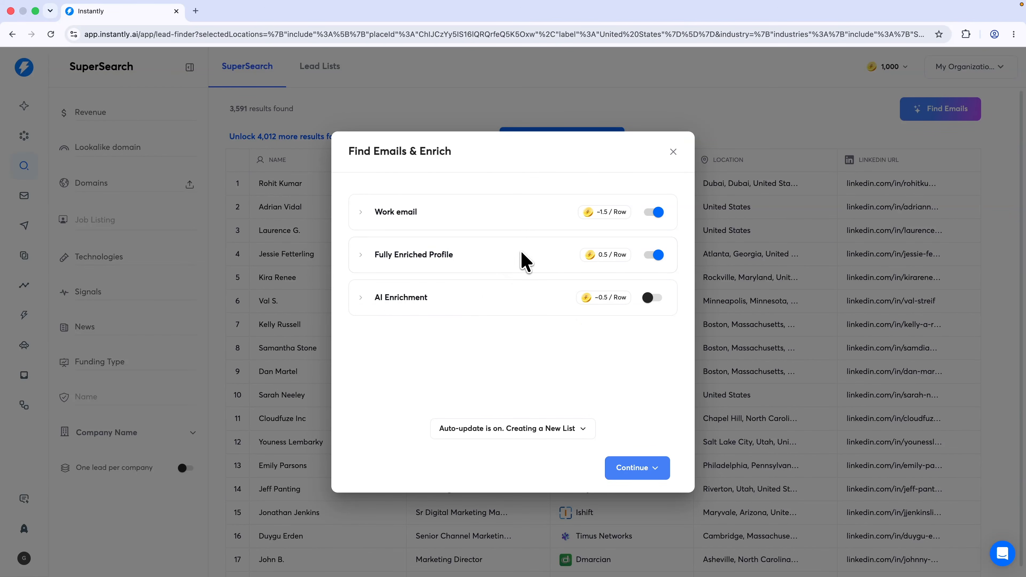
click(524, 258)
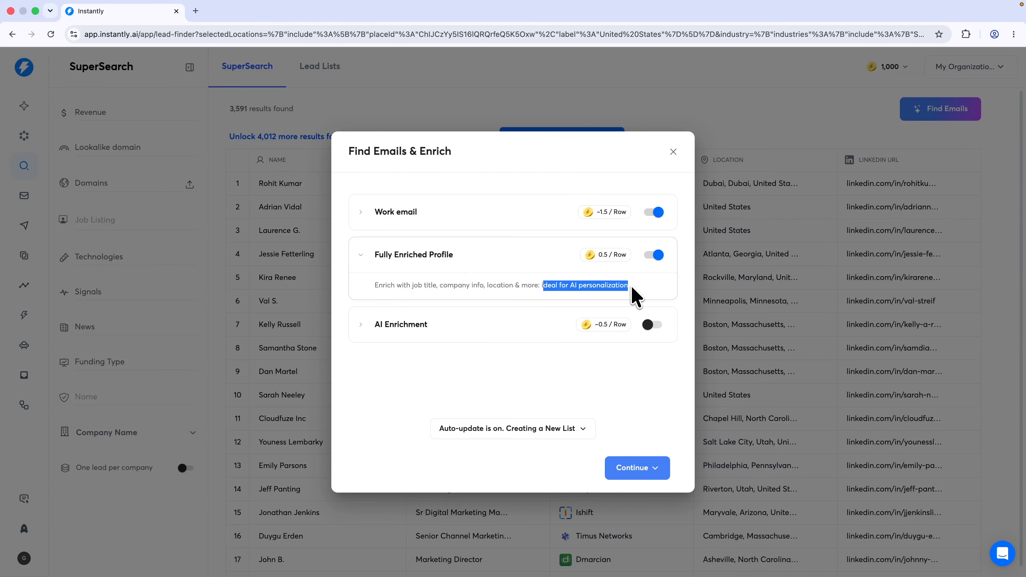
click(498, 291)
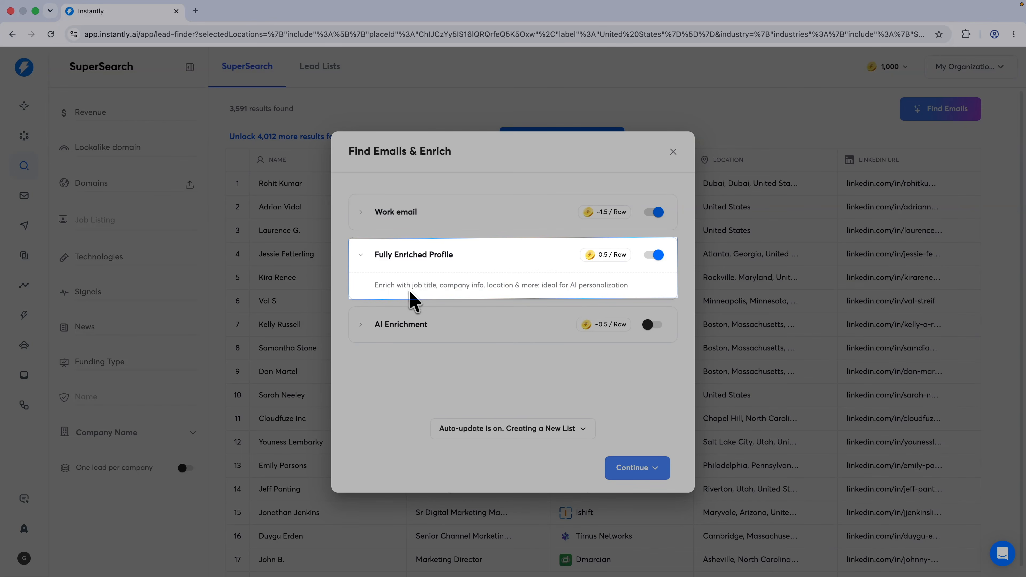
drag(413, 289, 438, 293)
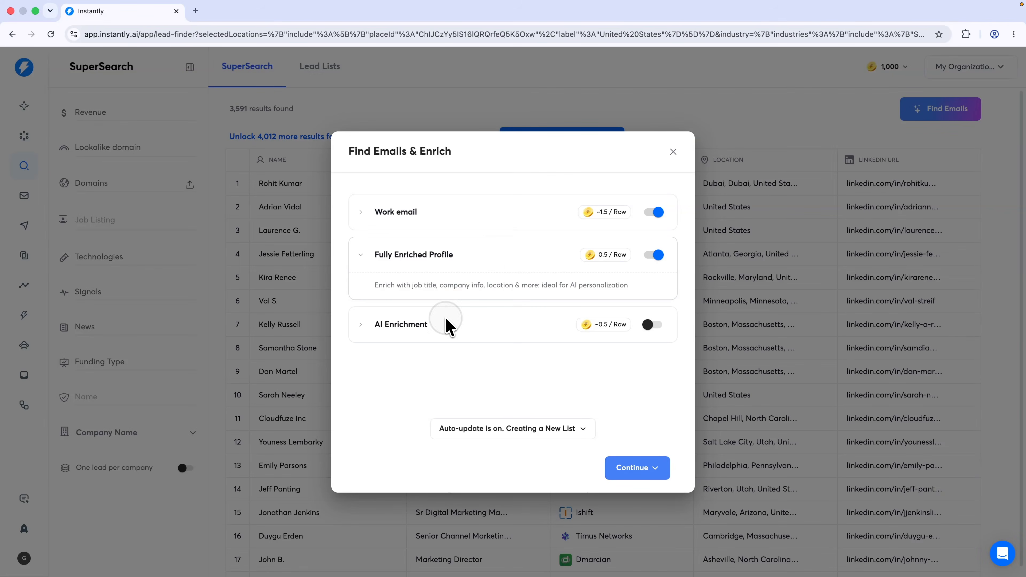
Review the AI Enrichment description, leave it off, and enrich the first 100 leads into a new list
click(448, 324)
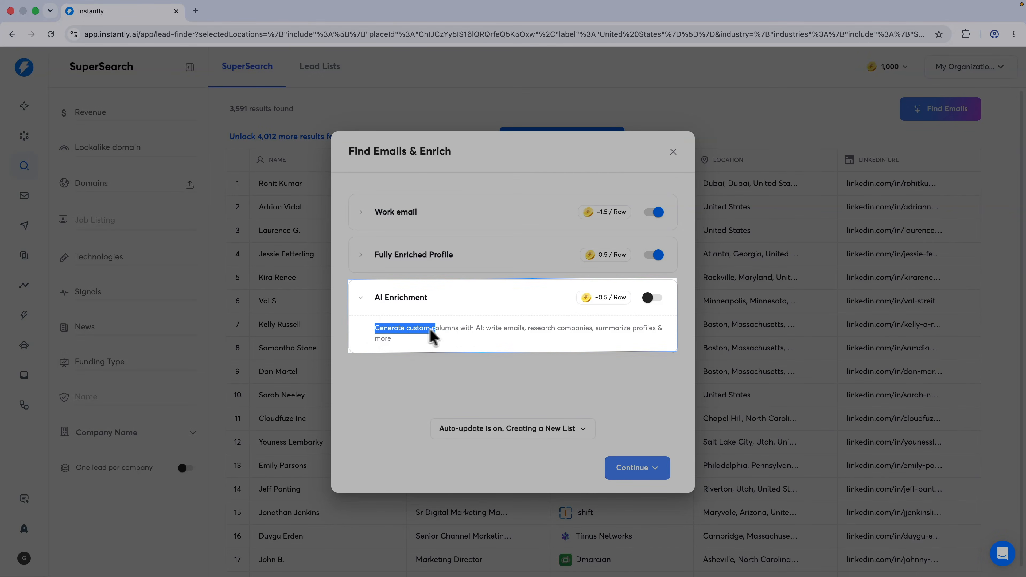
click(489, 328)
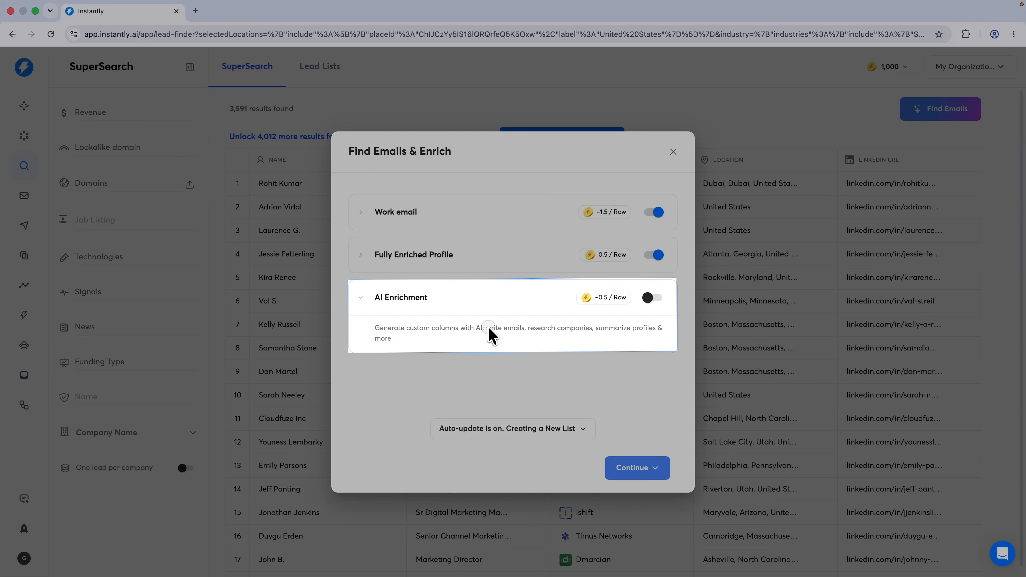
drag(529, 330, 582, 332)
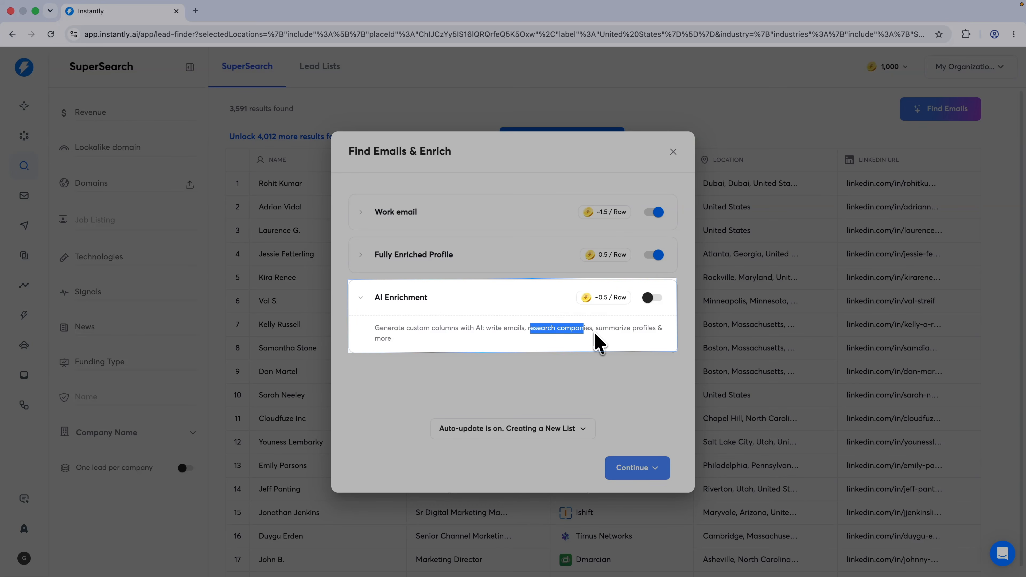
click(591, 336)
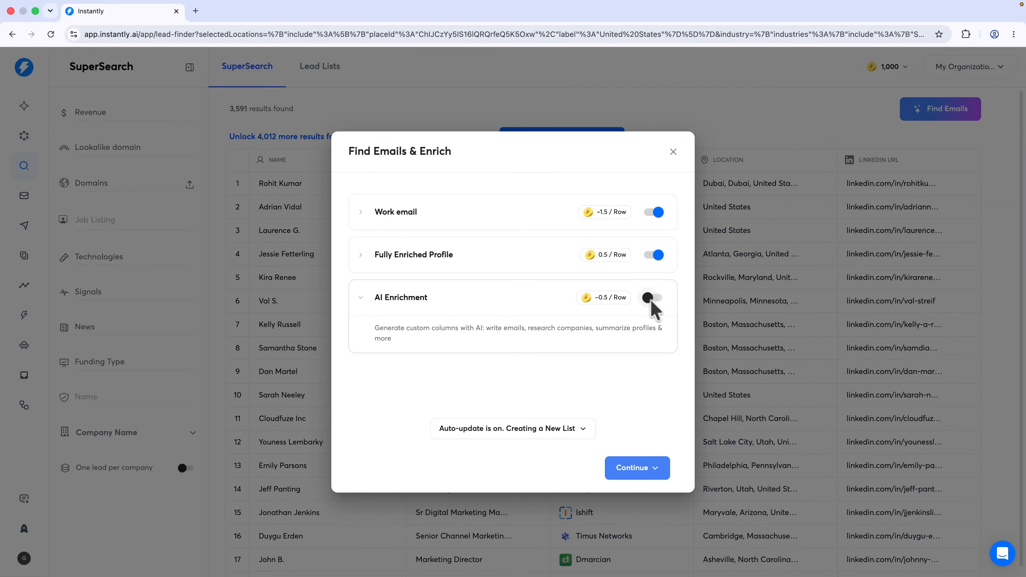
click(653, 470)
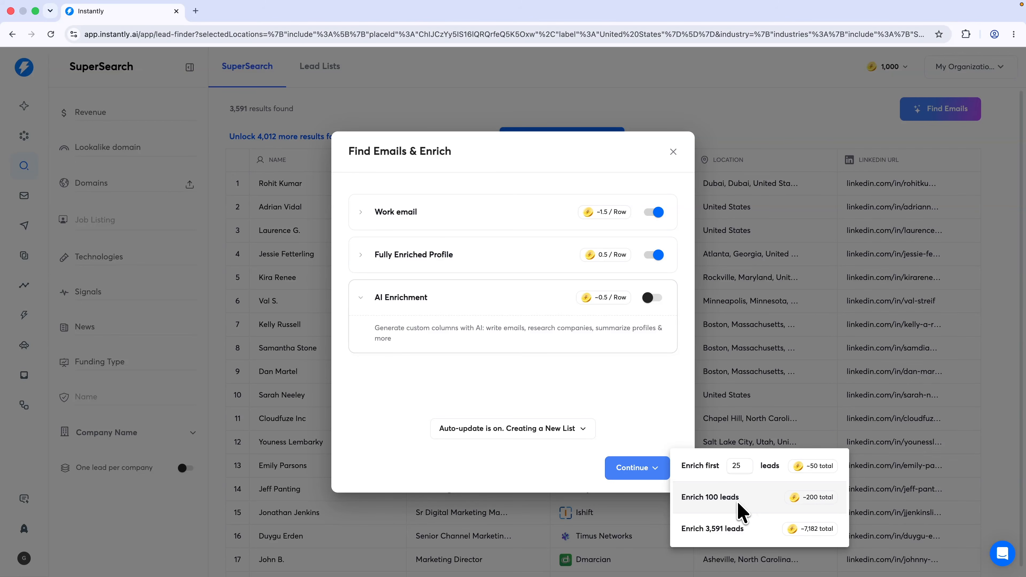
click(717, 500)
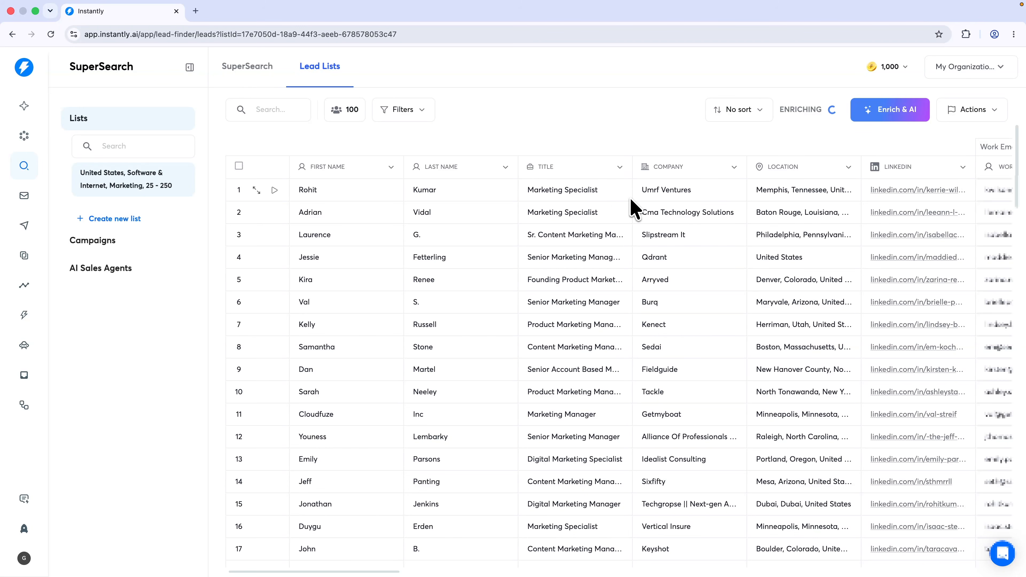
scroll(780, 191, right, 3)
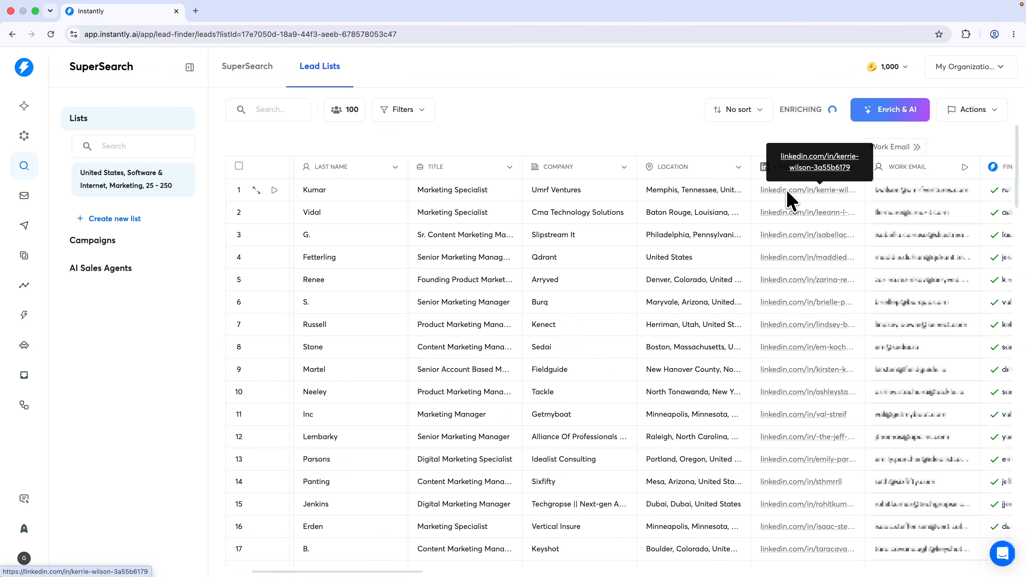
scroll(786, 191, right, 2)
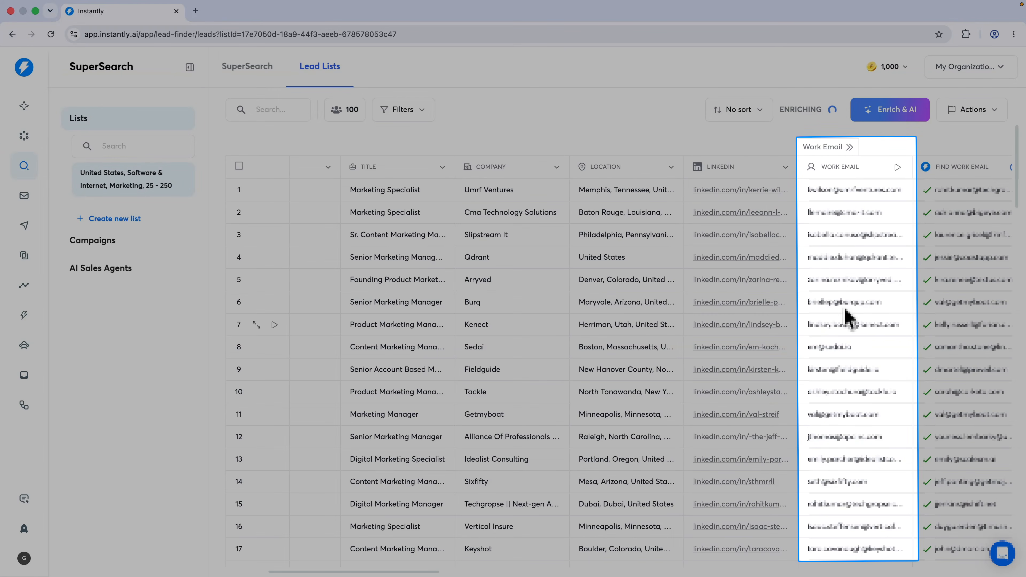
scroll(718, 534, right, 5)
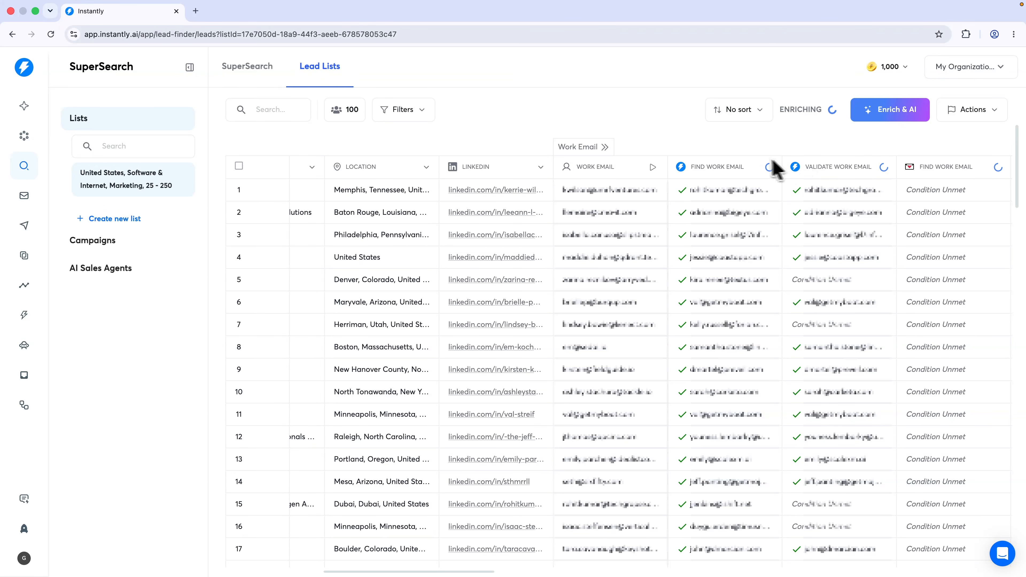
scroll(722, 178, right, 5)
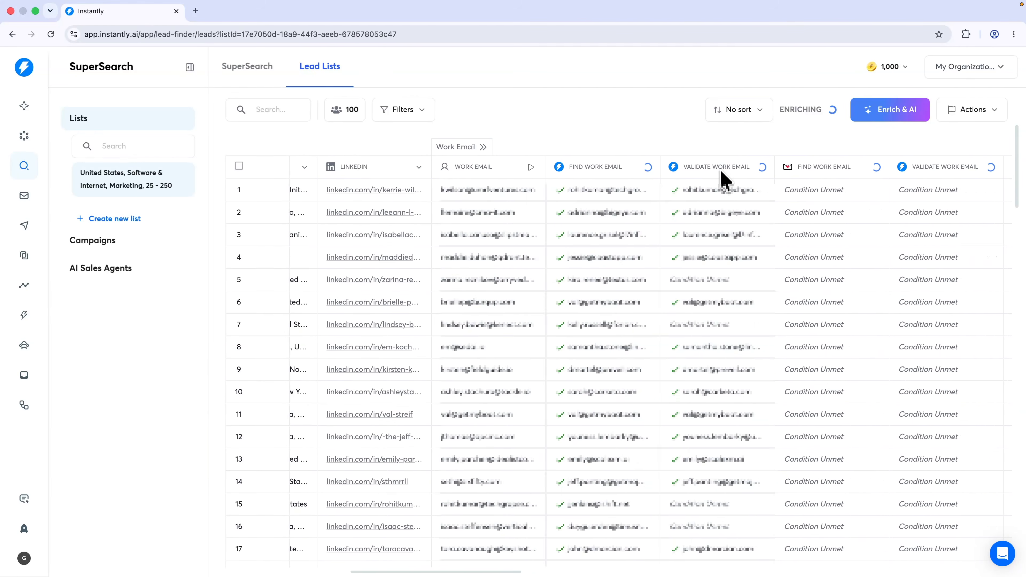
scroll(743, 178, right, 2)
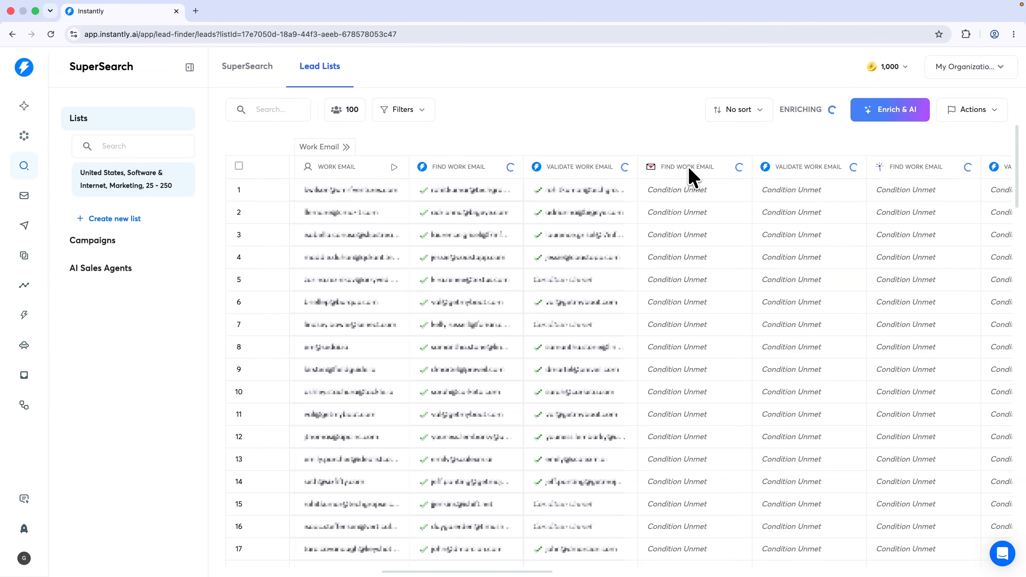
scroll(805, 174, right, 5)
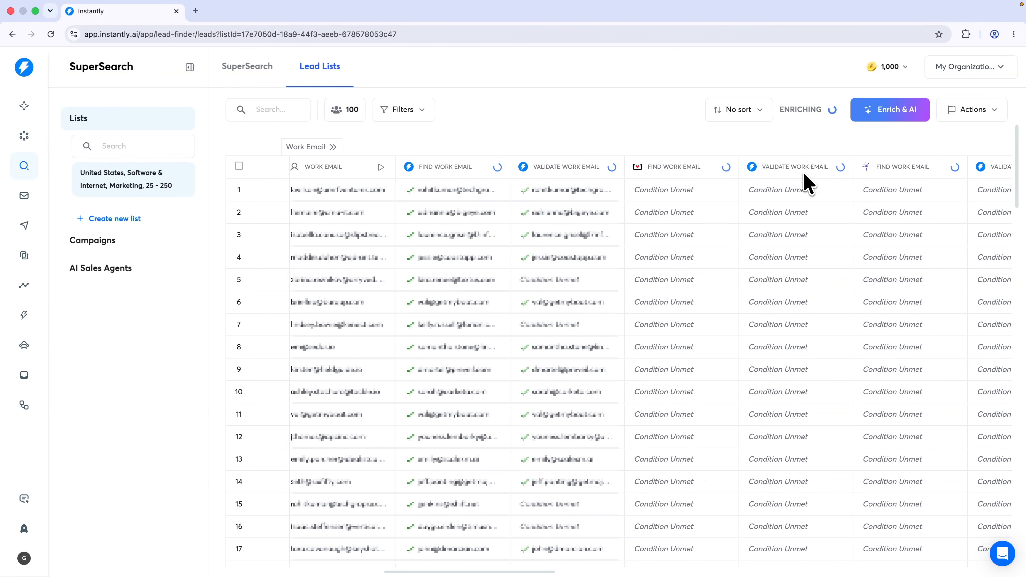
scroll(809, 178, right, 8)
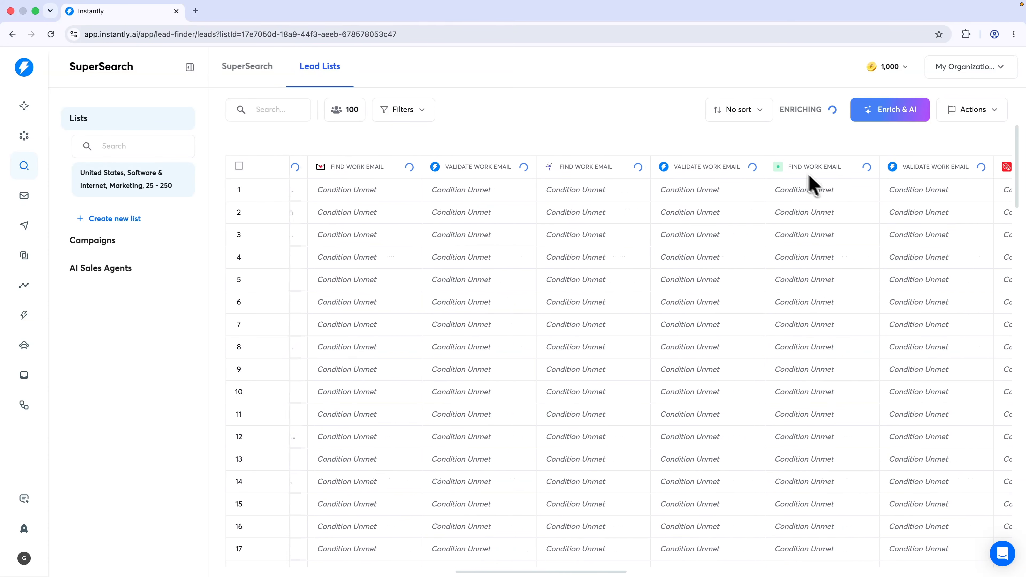
scroll(768, 178, right, 5)
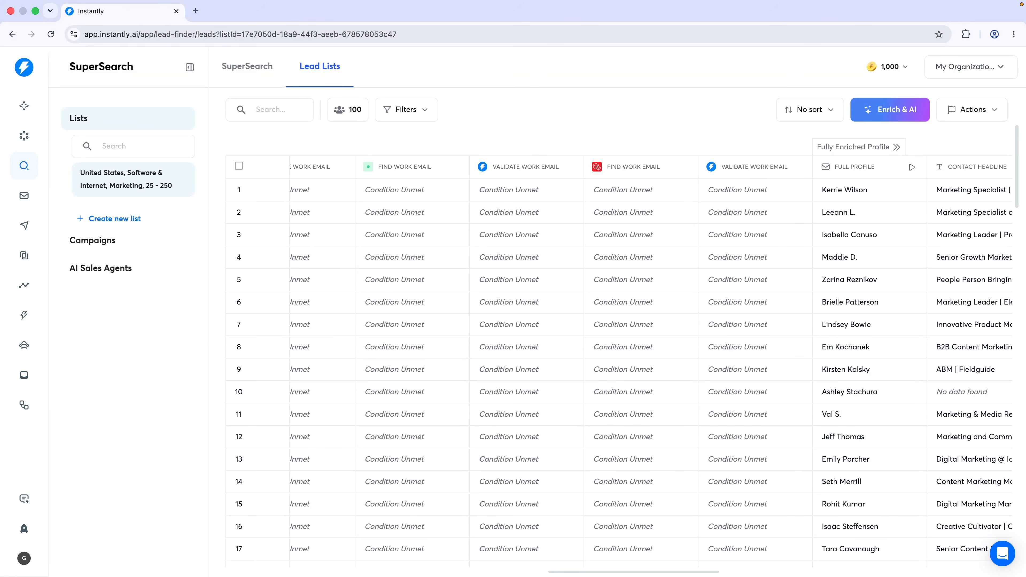
scroll(469, 218, right, 6)
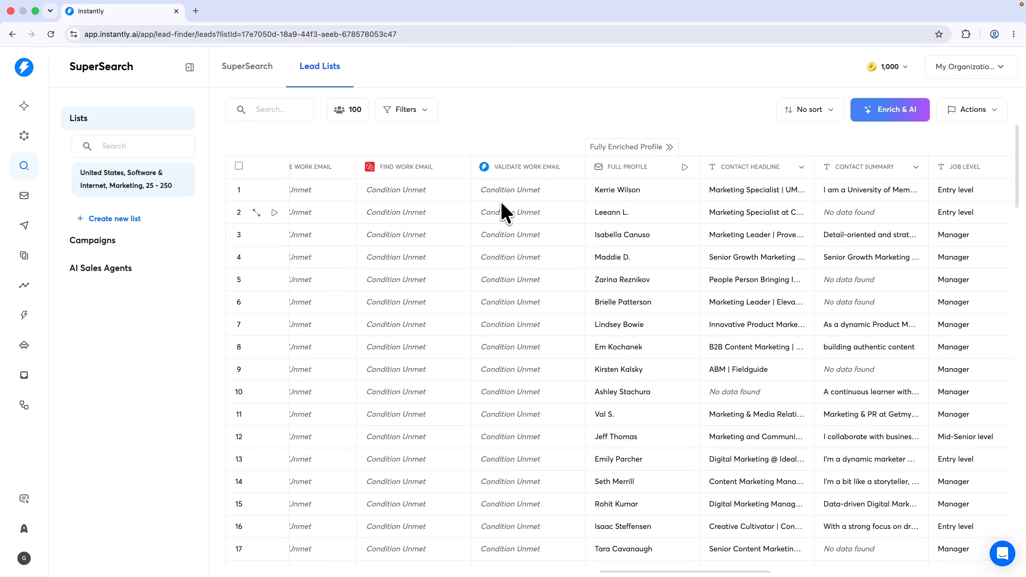
scroll(527, 201, right, 1)
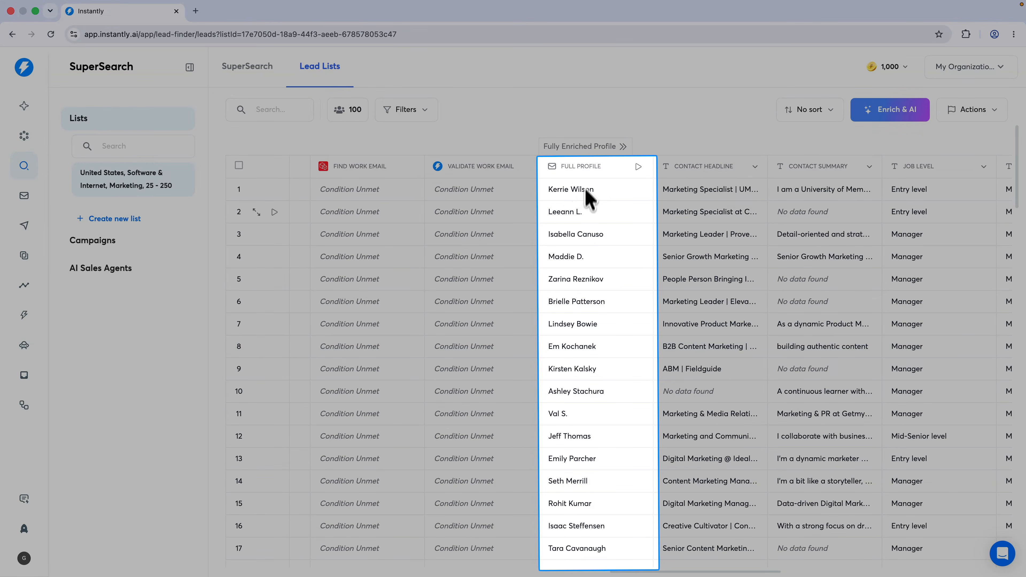
scroll(643, 303, right, 2)
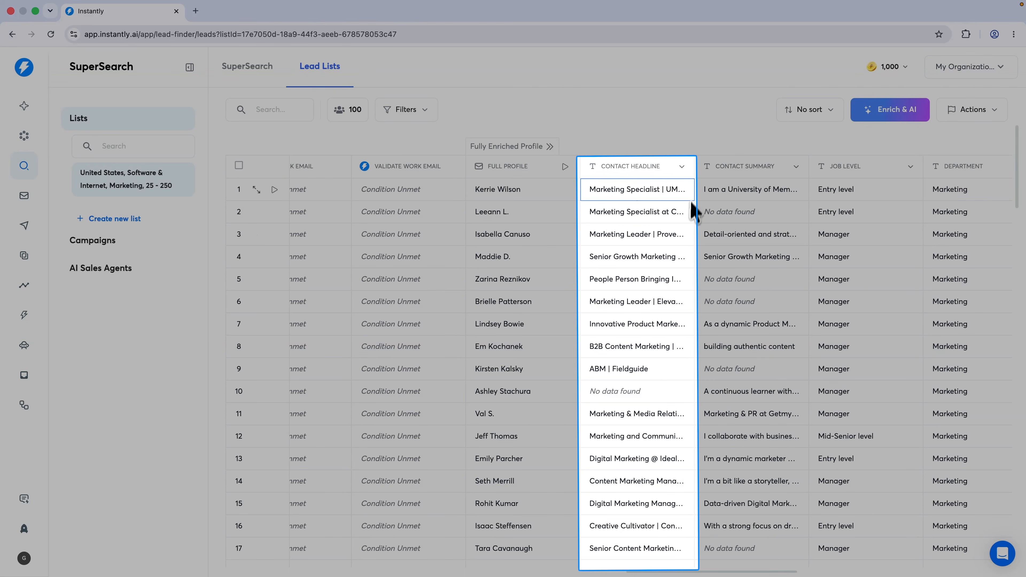
scroll(691, 200, left, 1)
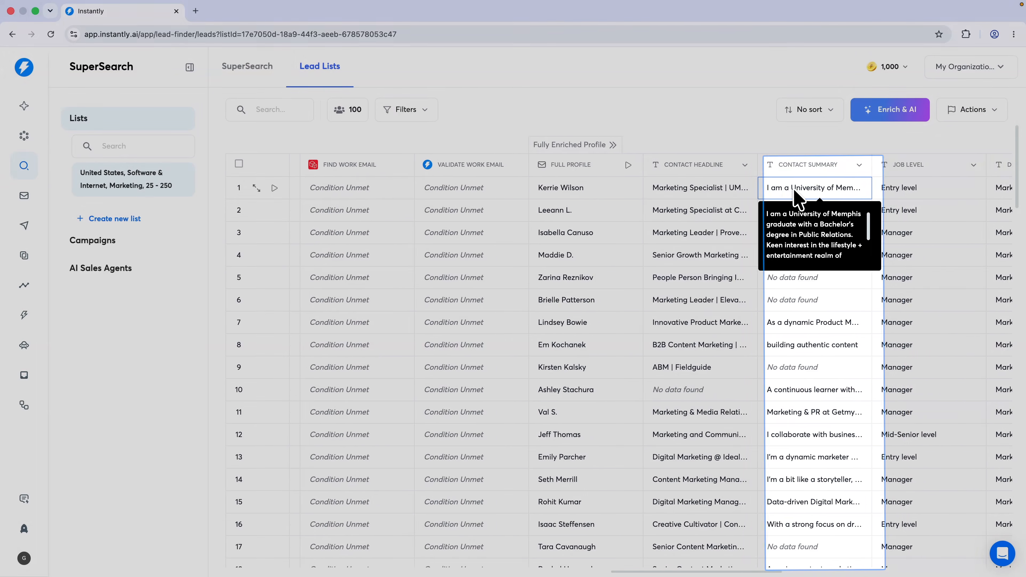
scroll(780, 206, right, 5)
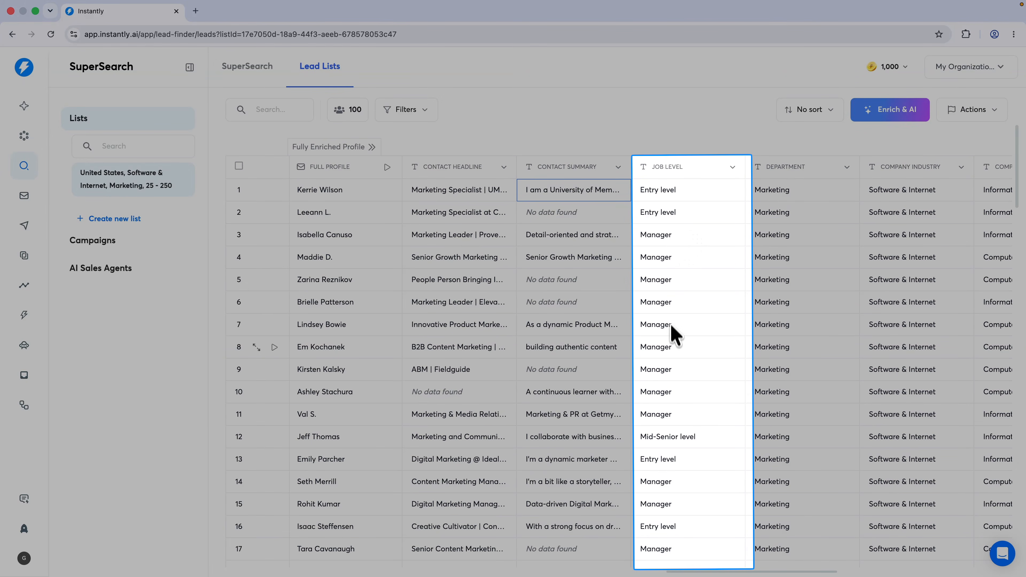
scroll(683, 418, down, 3)
scroll(674, 402, down, 5)
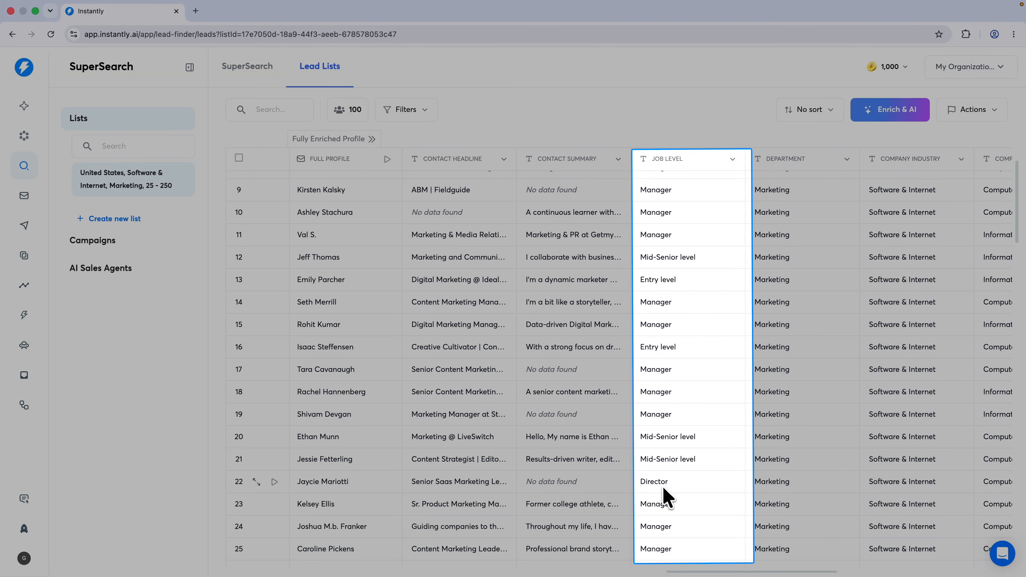
scroll(672, 481, up, 8)
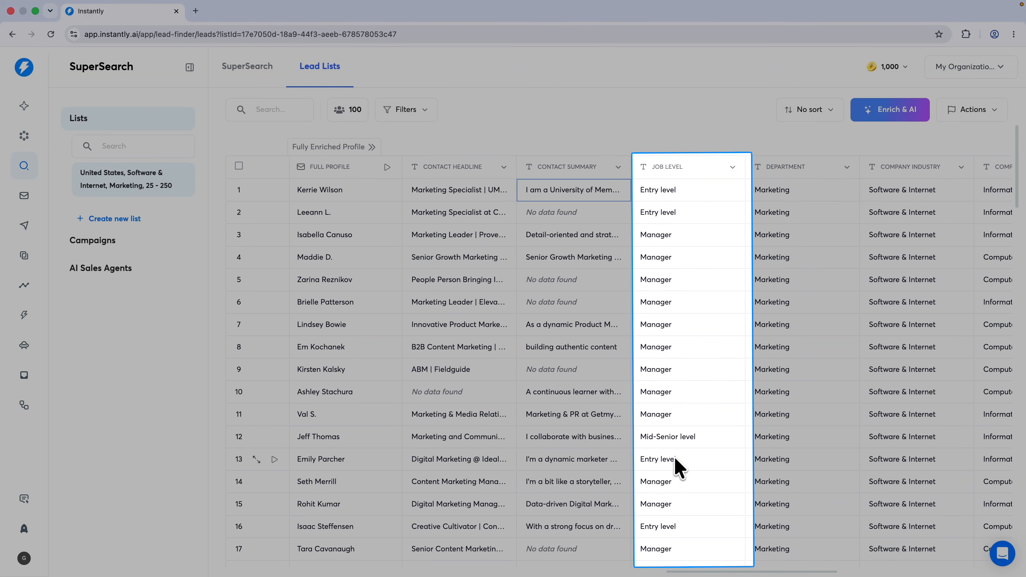
scroll(682, 450, right, 2)
scroll(687, 321, down, 10)
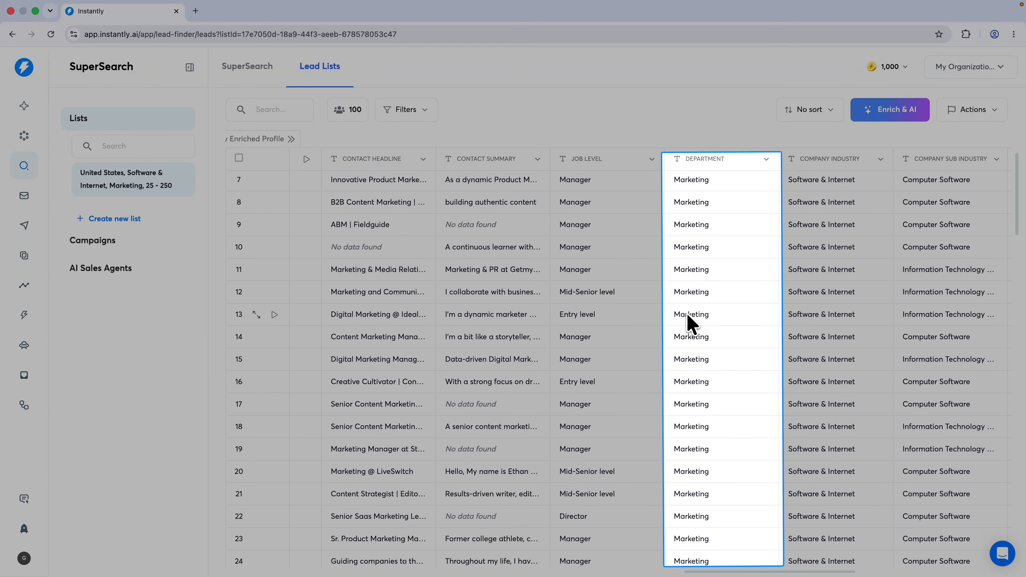
scroll(690, 323, up, 11)
scroll(687, 317, down, 1)
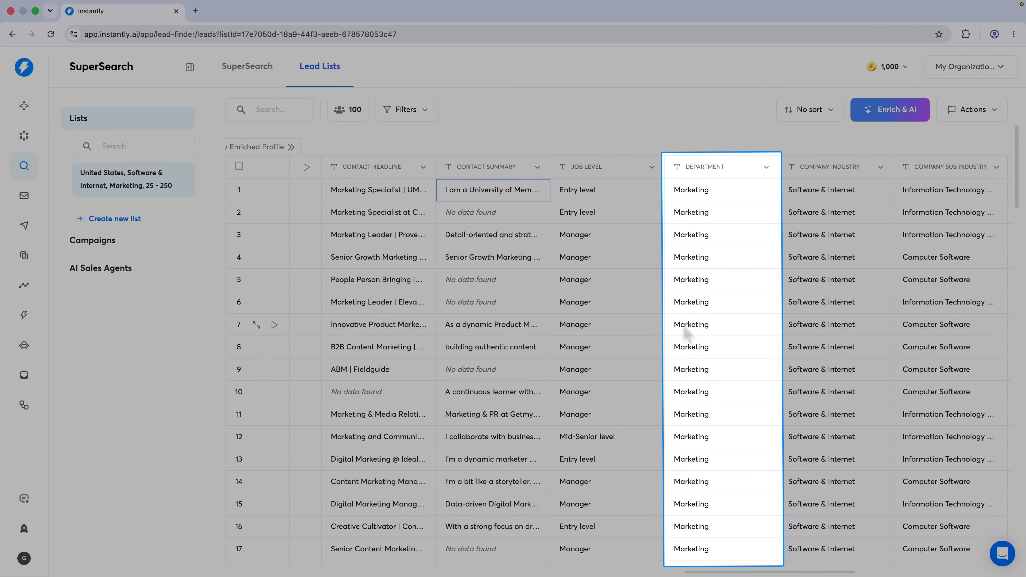
scroll(823, 230, down, 20)
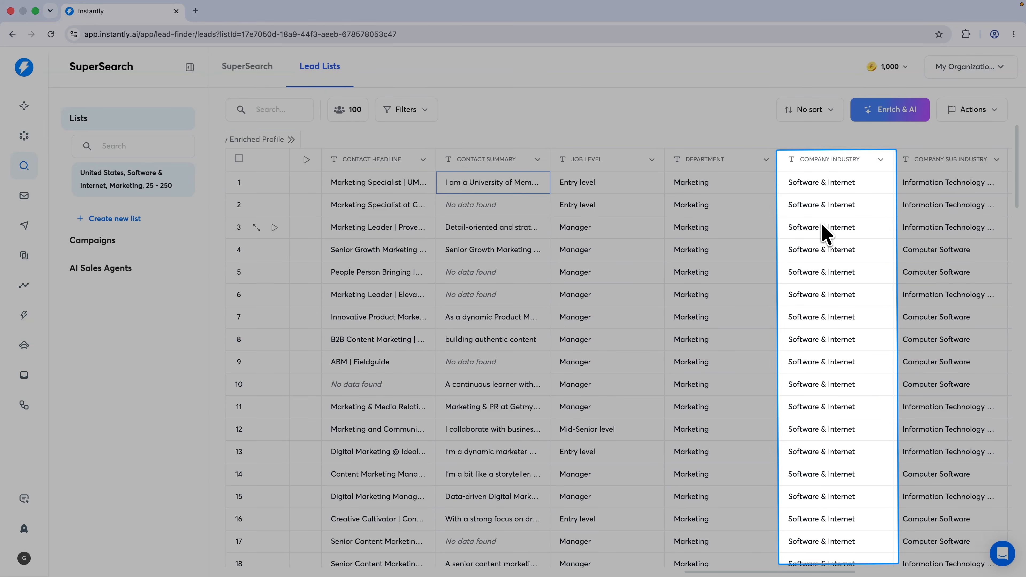
scroll(823, 230, down, 2)
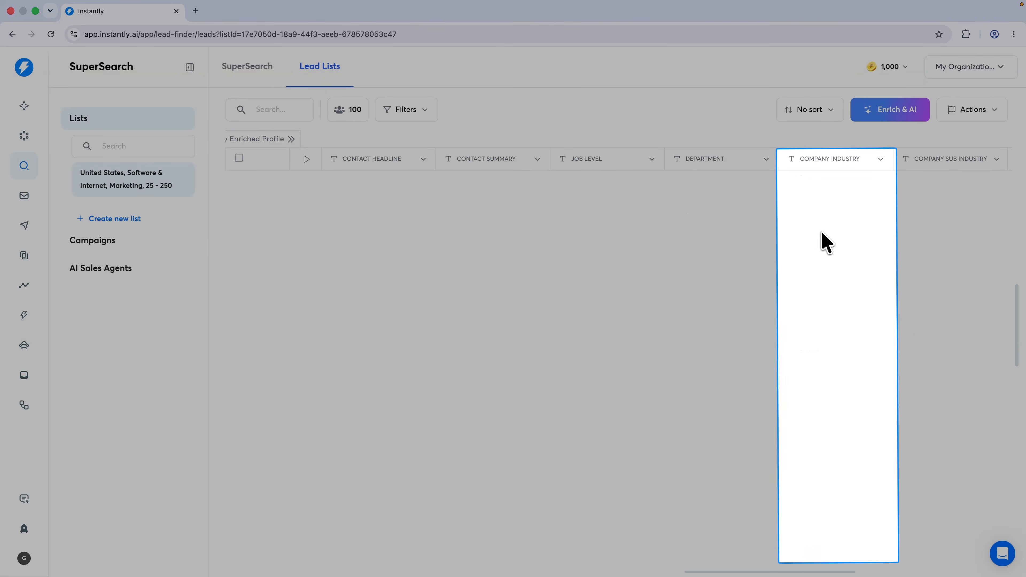
scroll(822, 230, up, 20)
scroll(824, 226, right, 3)
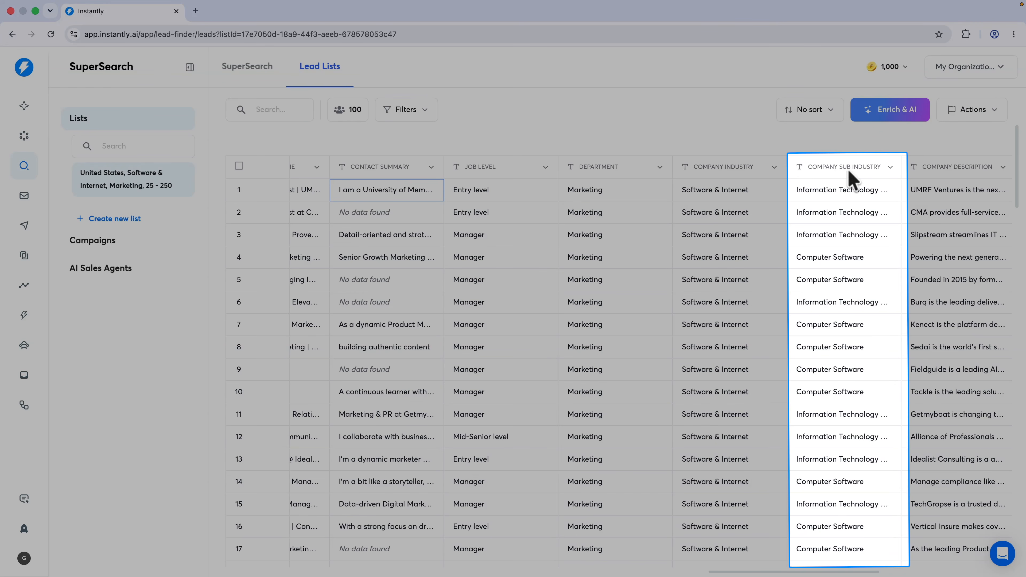
scroll(833, 247, down, 3)
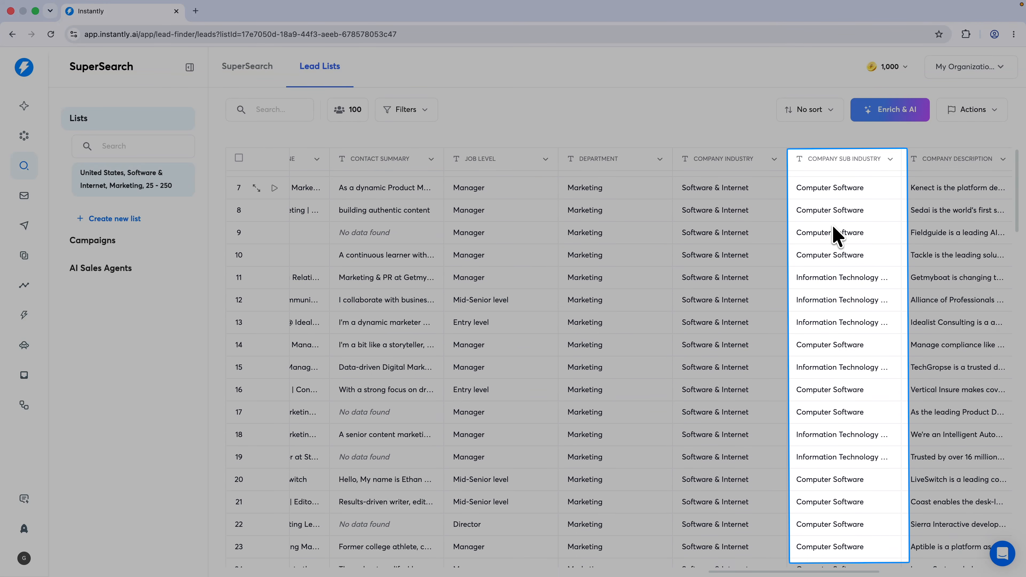
scroll(836, 235, down, 5)
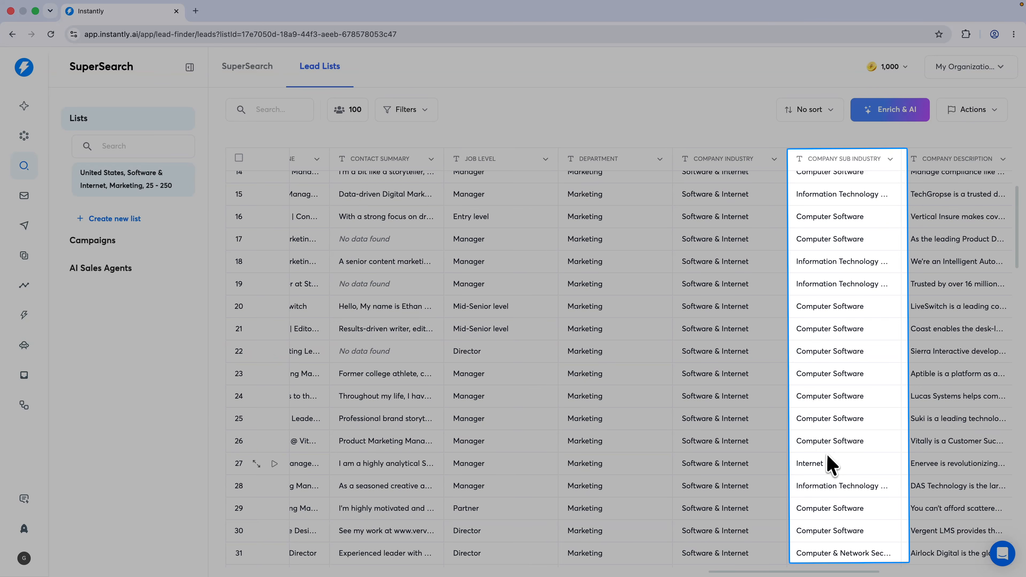
scroll(828, 469, up, 10)
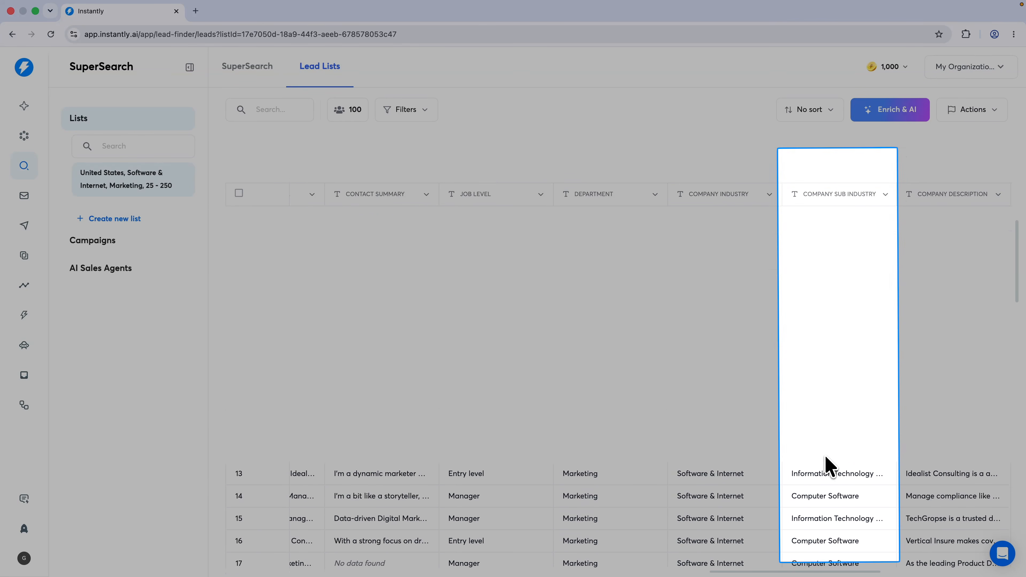
scroll(776, 251, right, 5)
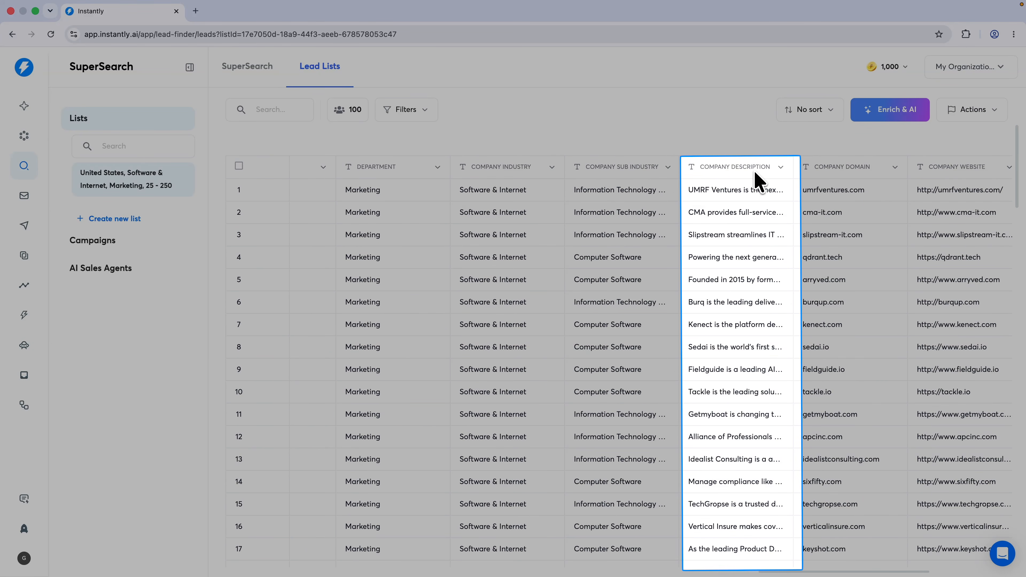
scroll(760, 180, right, 4)
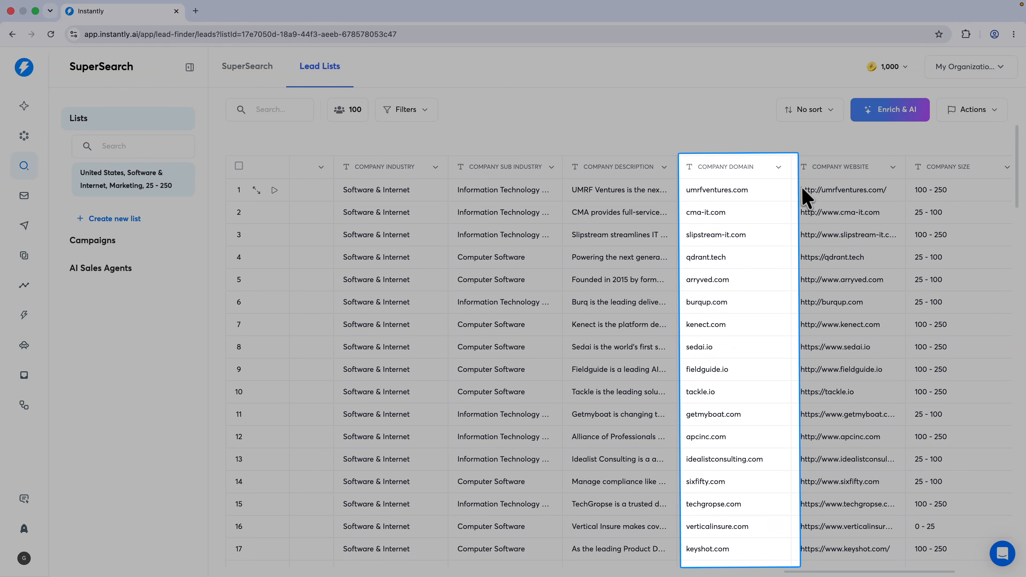
scroll(825, 182, right, 3)
scroll(832, 174, right, 3)
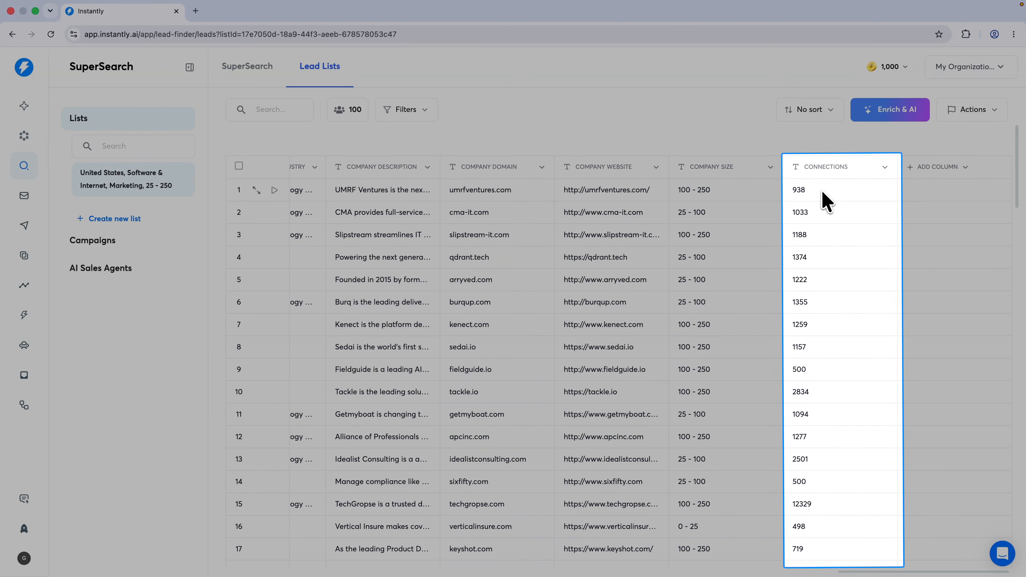
click(825, 167)
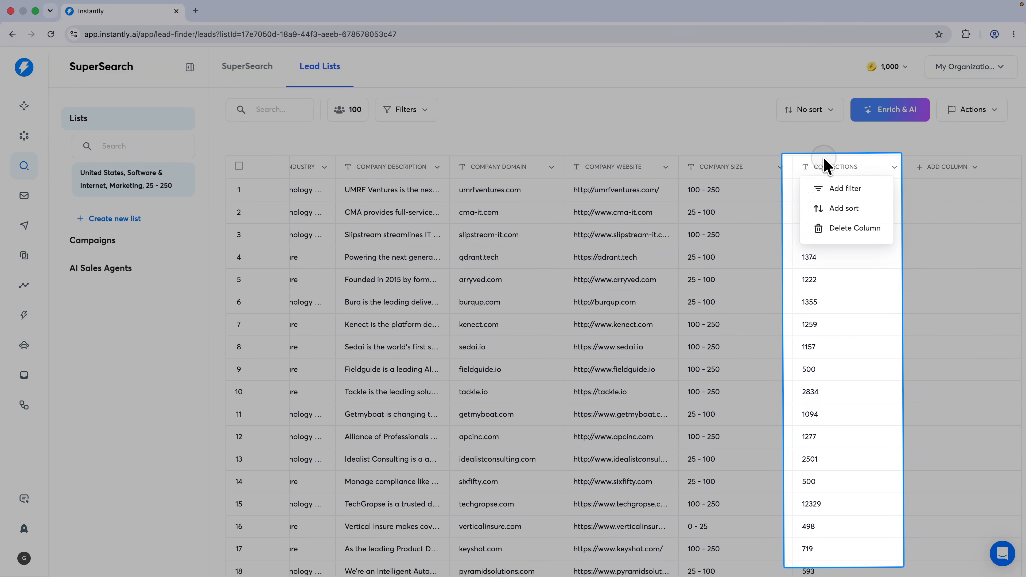
click(819, 169)
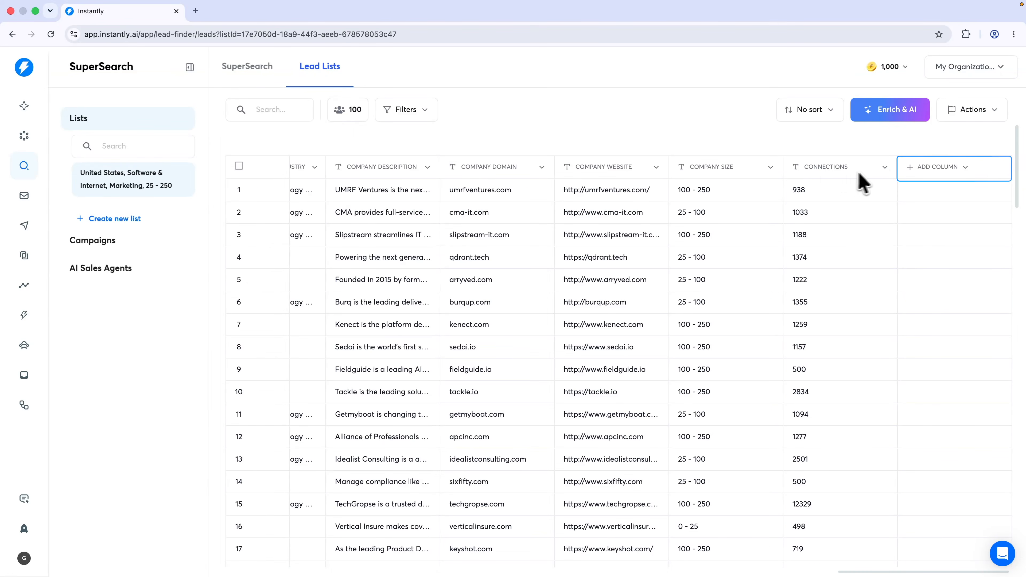
Add an AI column using the 'Write a company compliment' action
click(922, 167)
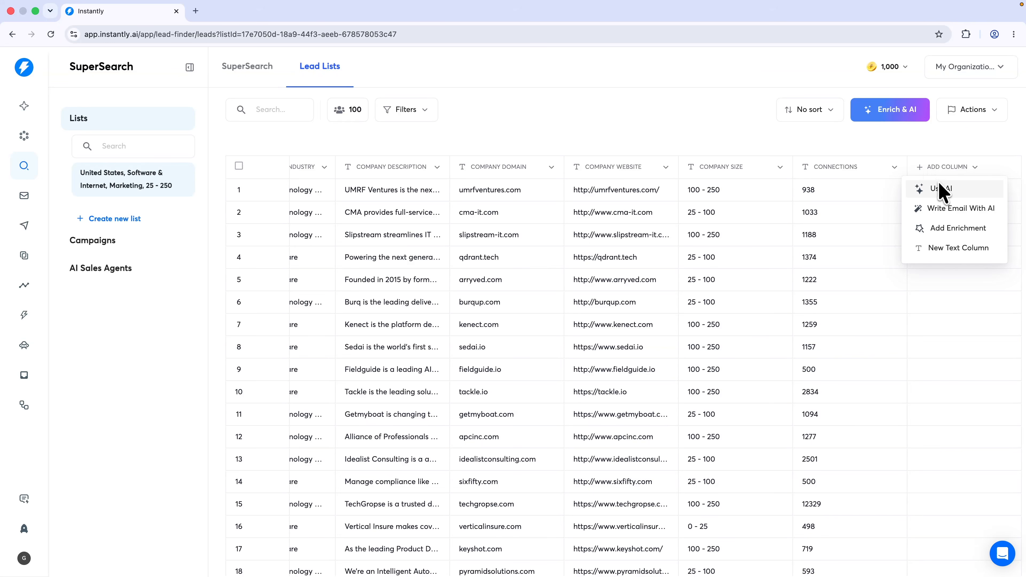
click(942, 189)
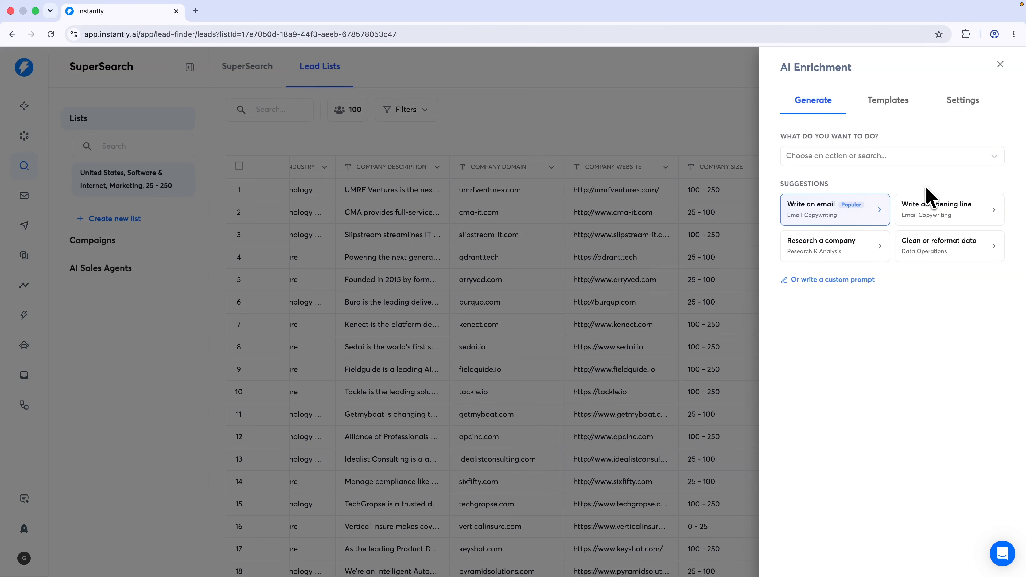
click(834, 159)
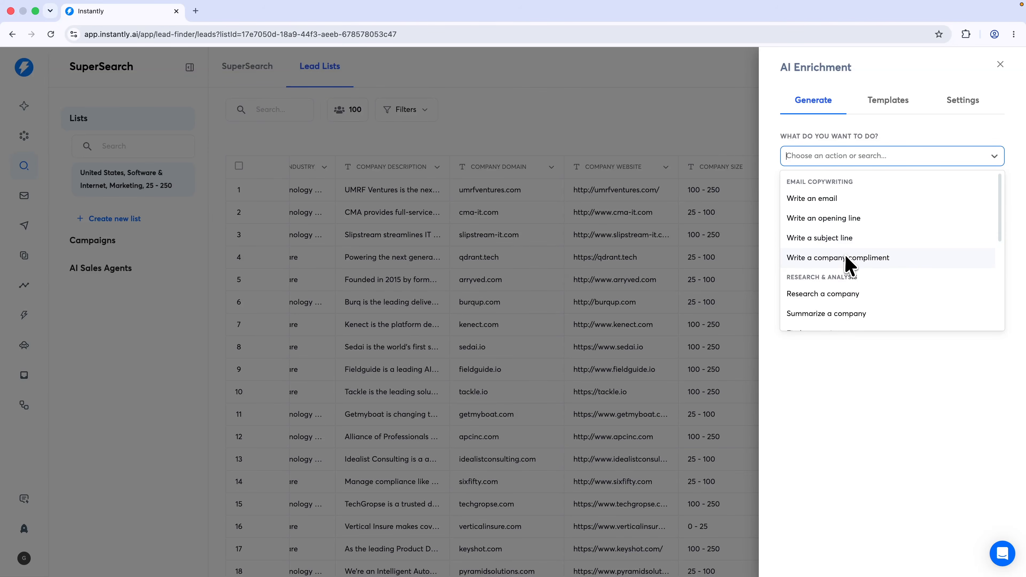
click(825, 259)
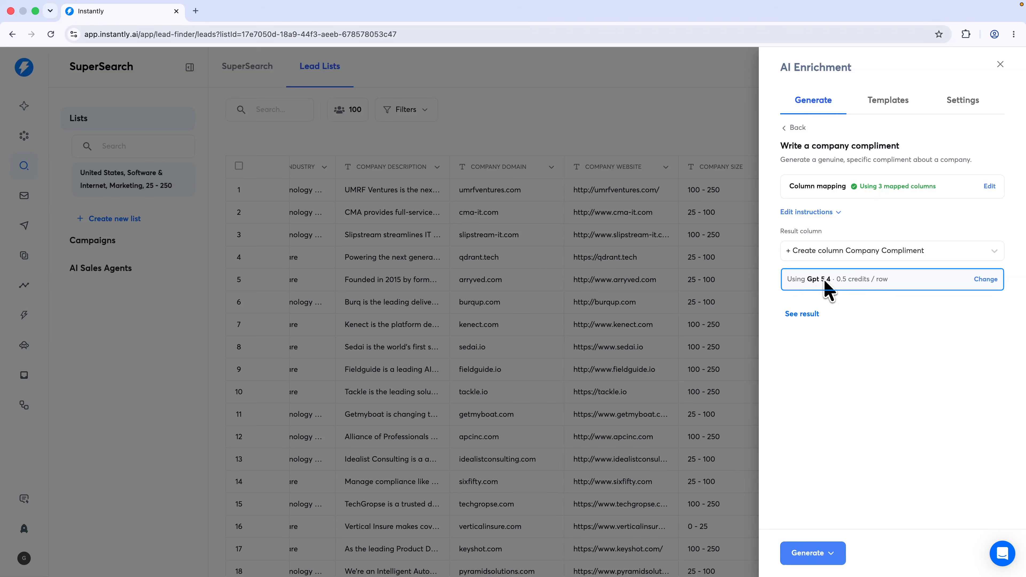
Switch the AI account to Instantly Anthropic Account and the model to Claude 4.5 Sonnet
click(985, 283)
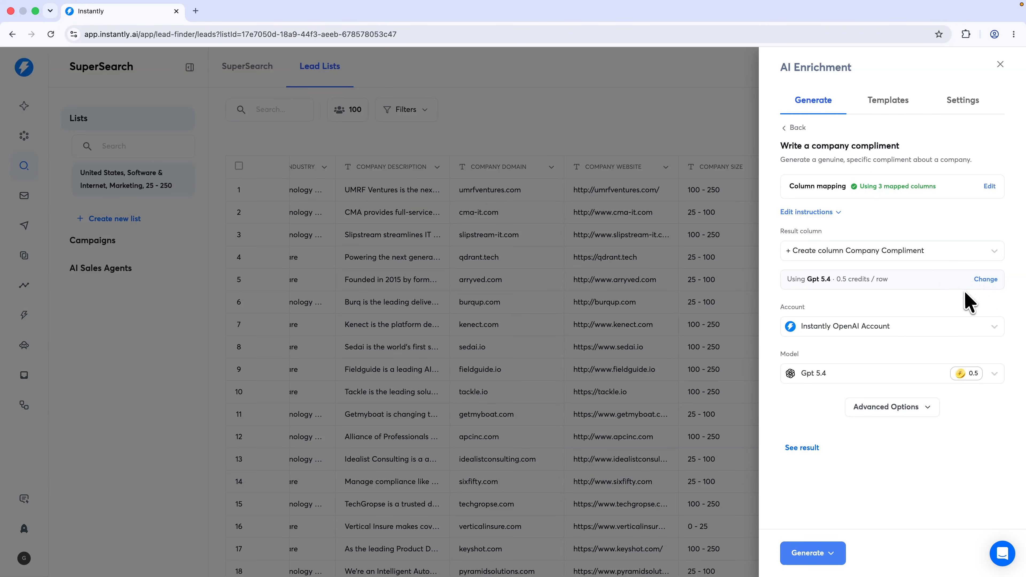
click(820, 329)
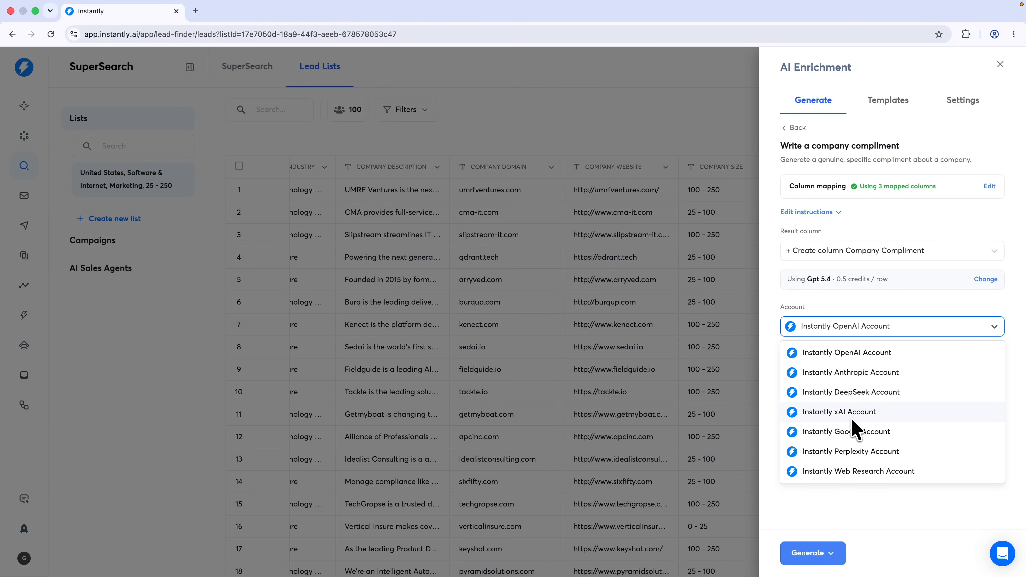
click(854, 376)
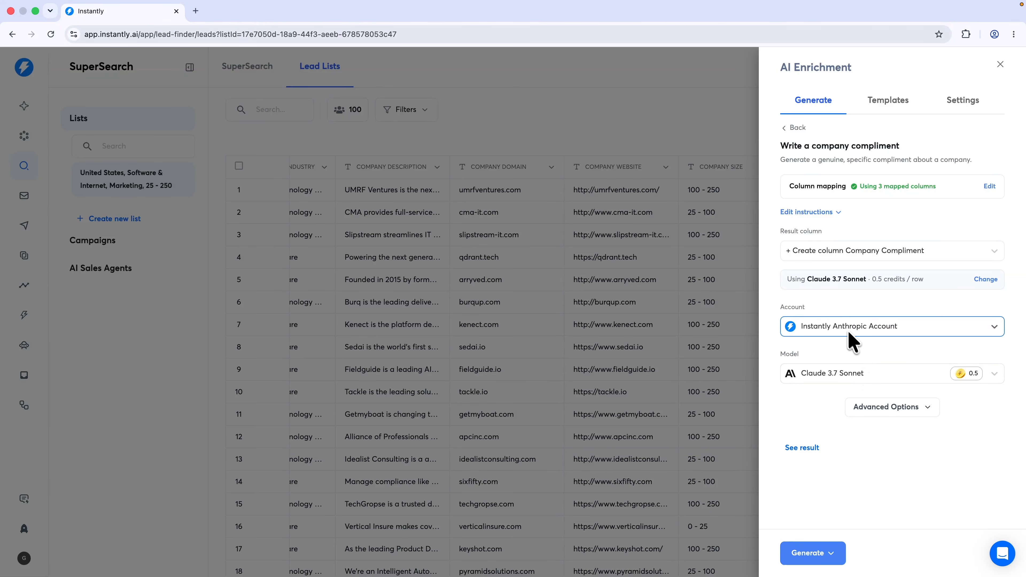
click(855, 373)
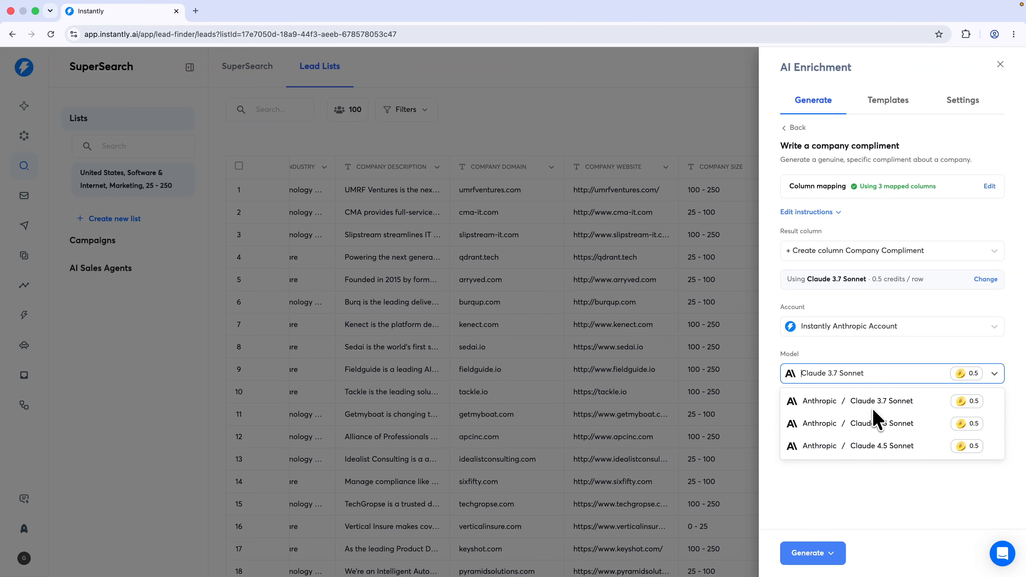
click(897, 448)
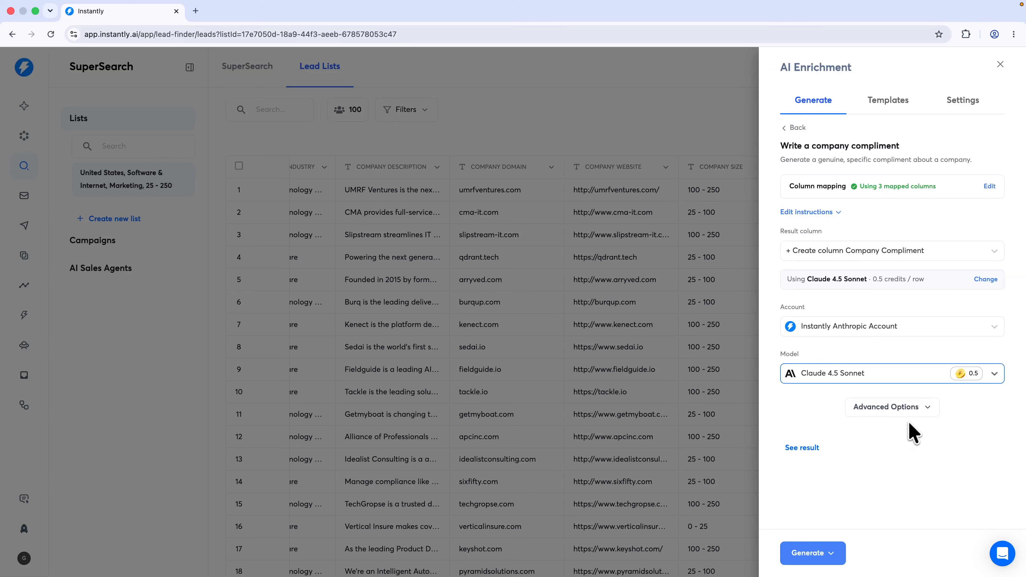
Review the compliment prompt instructions and generate compliments for 100 leads
click(835, 211)
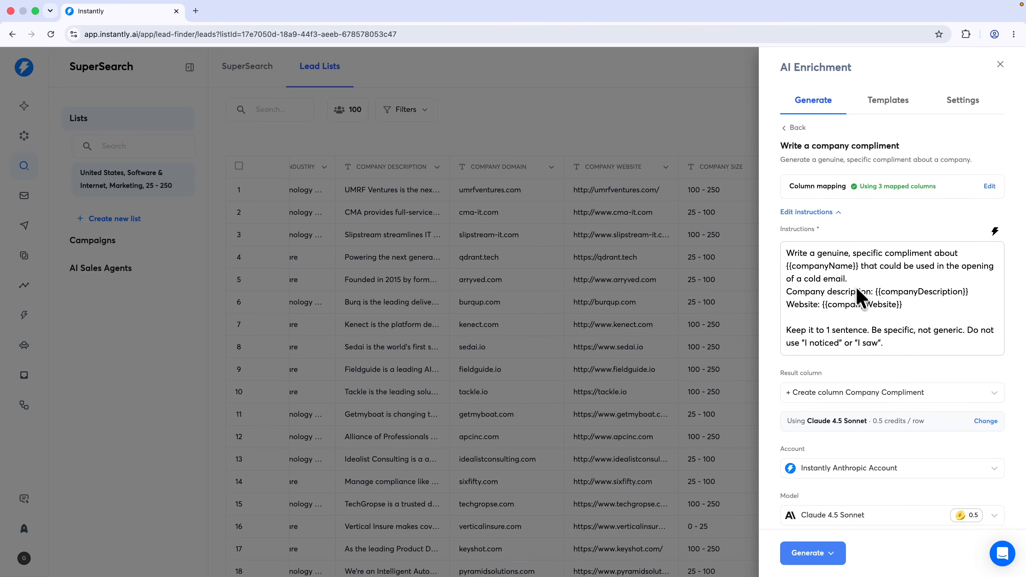
scroll(861, 296, down, 3)
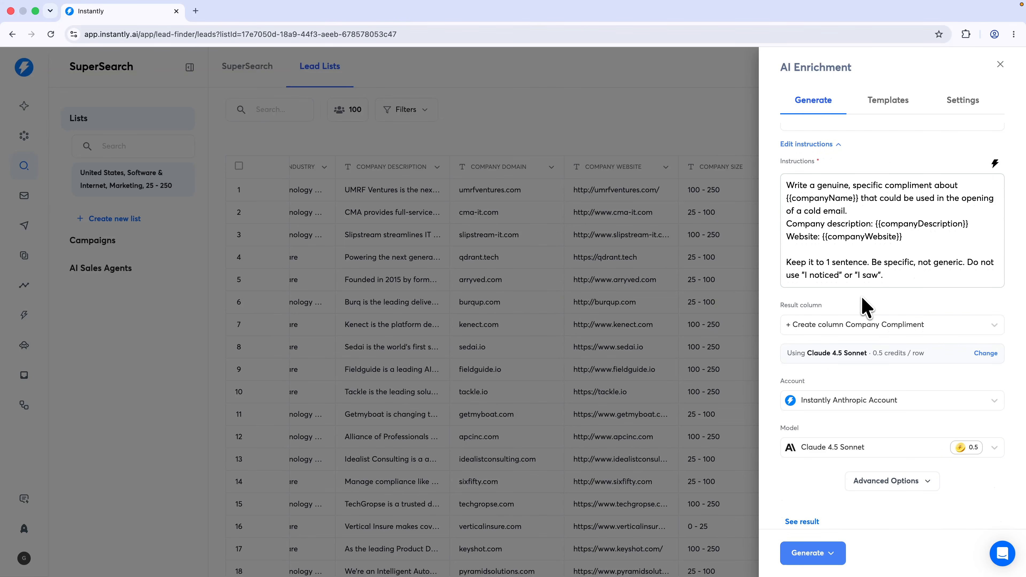
click(831, 558)
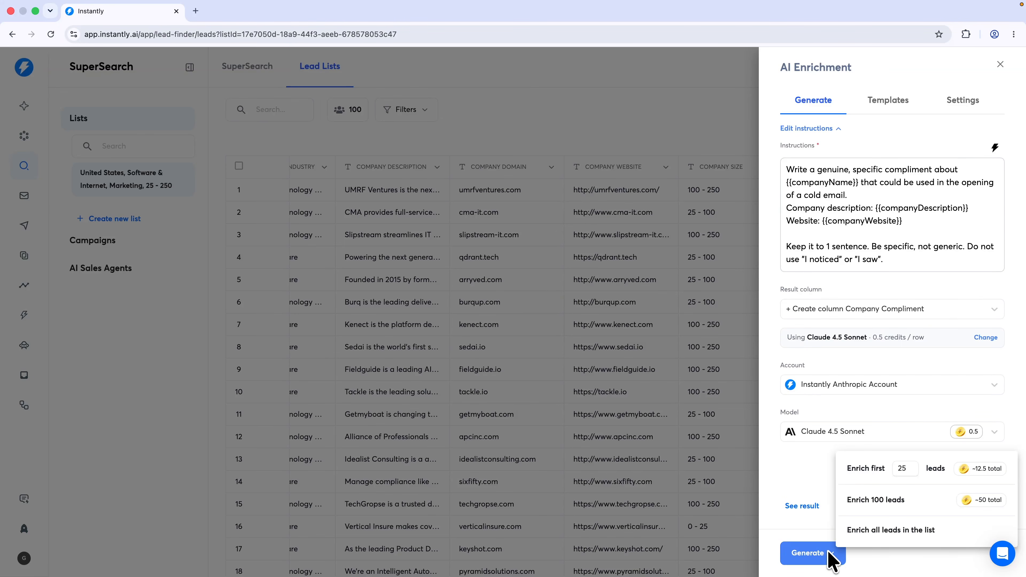
click(895, 502)
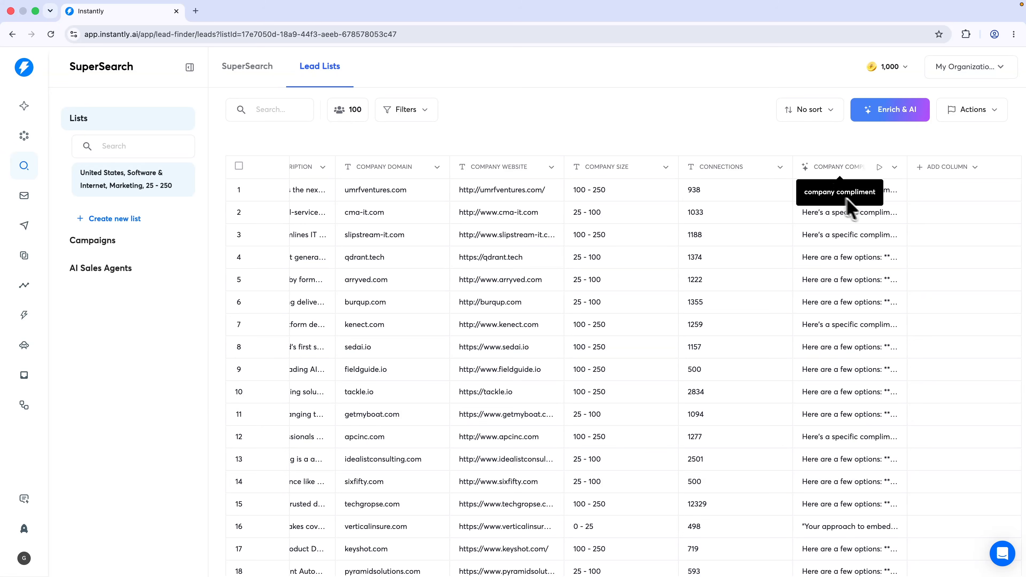
mouse_move(890, 196)
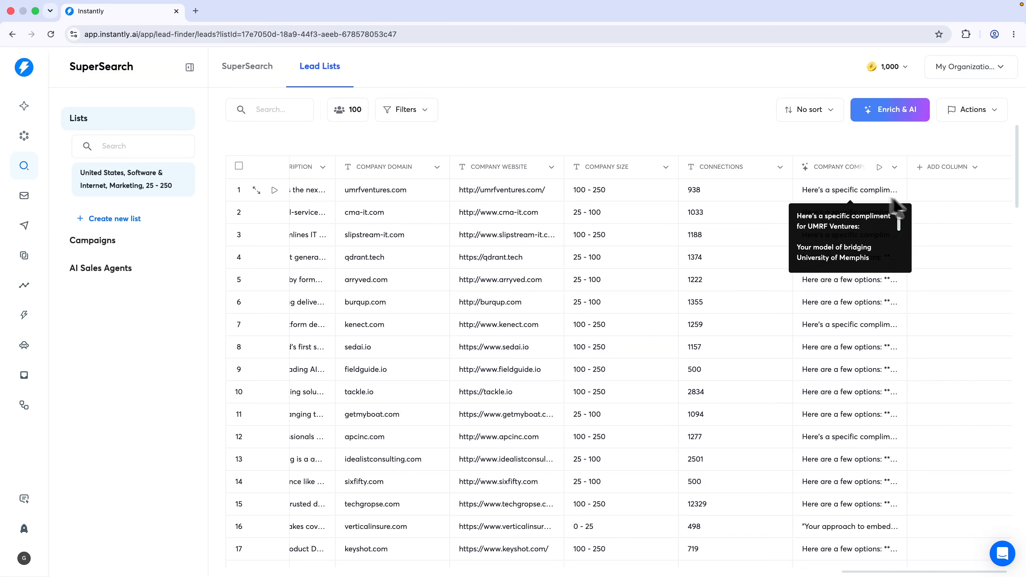
click(851, 197)
scroll(851, 217, down, 1)
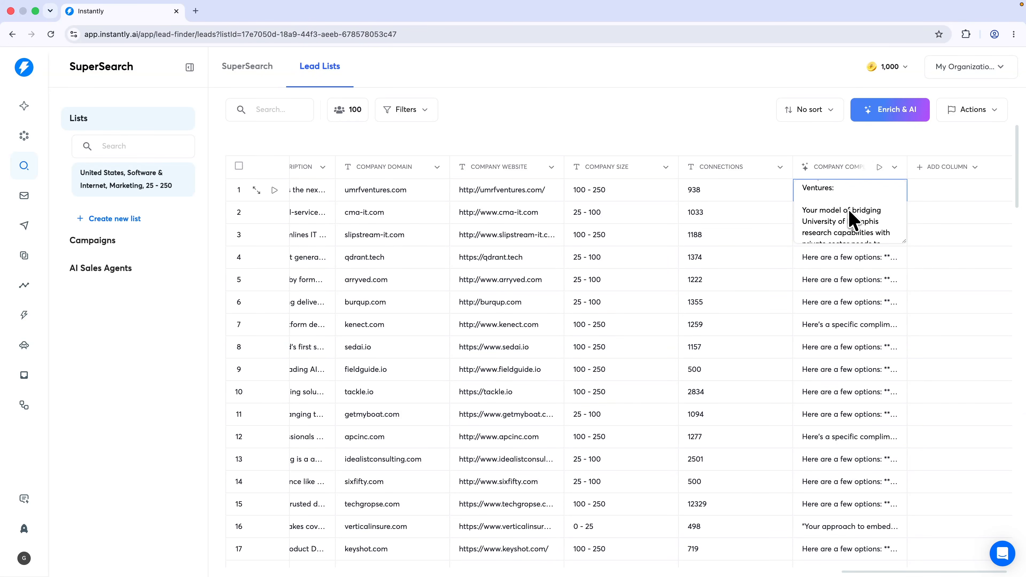
scroll(841, 220, down, 1)
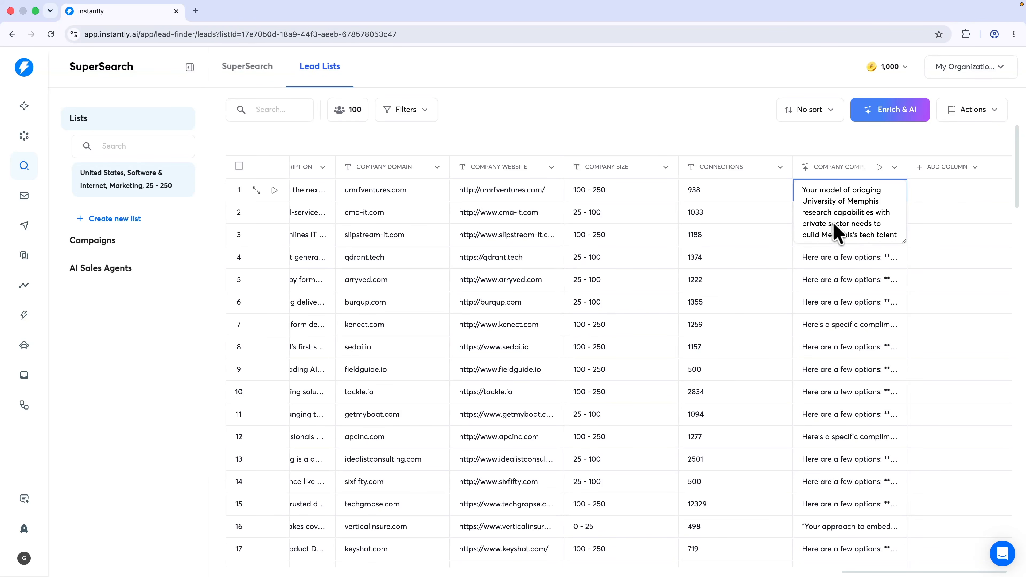
scroll(843, 227, down, 1)
scroll(850, 224, down, 2)
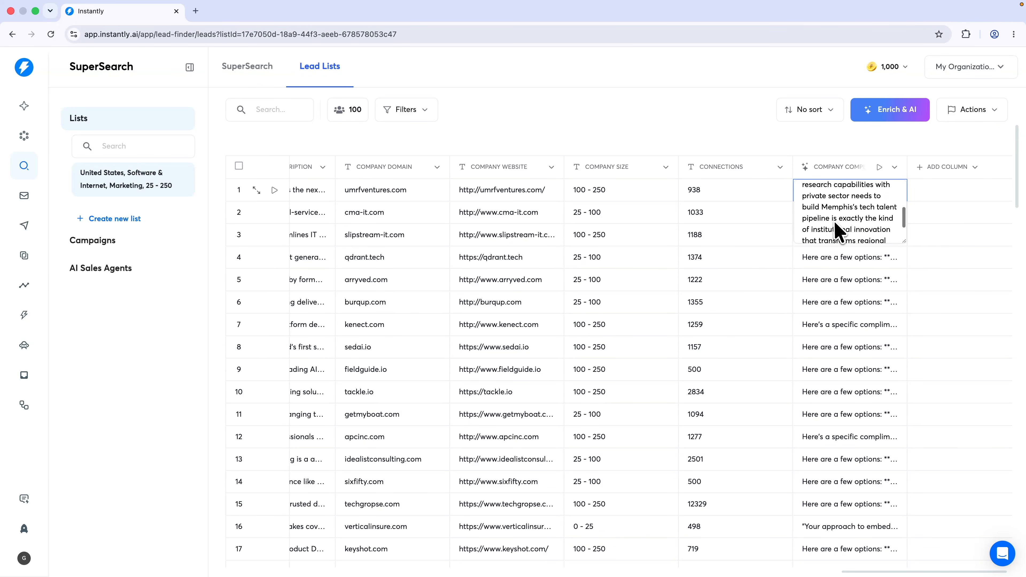
scroll(832, 228, down, 2)
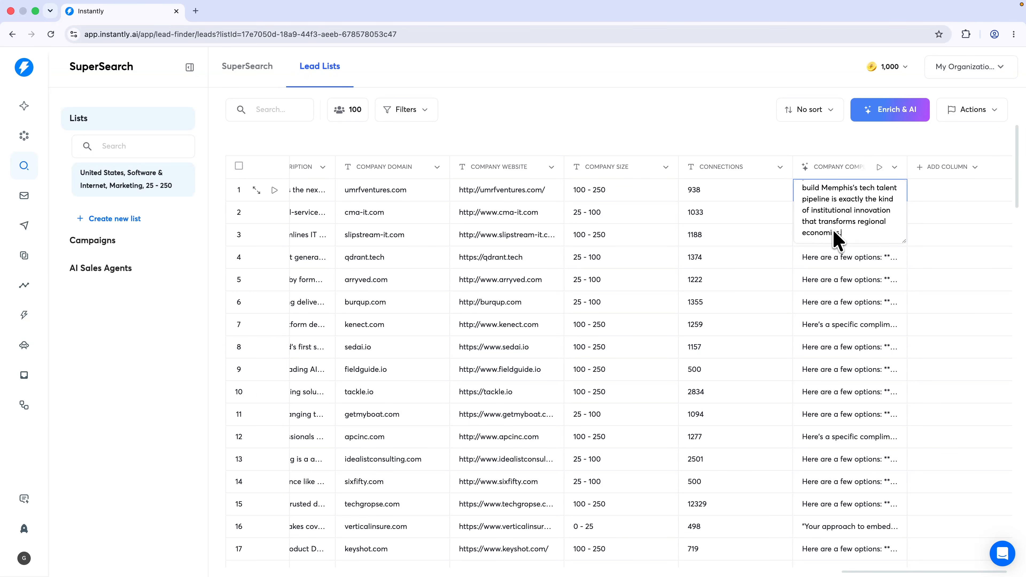
mouse_move(847, 259)
click(939, 202)
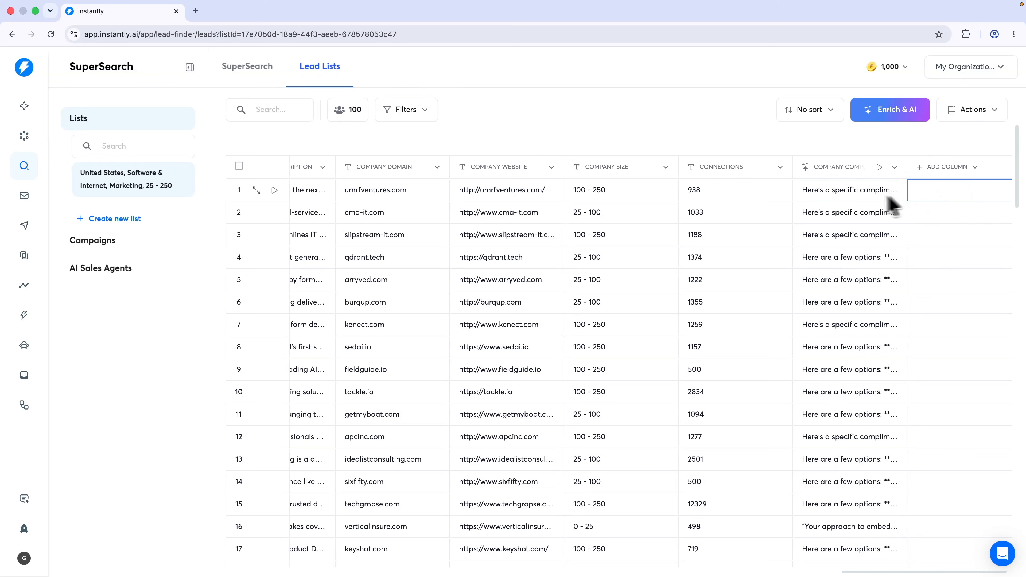
click(852, 201)
double_click(843, 214)
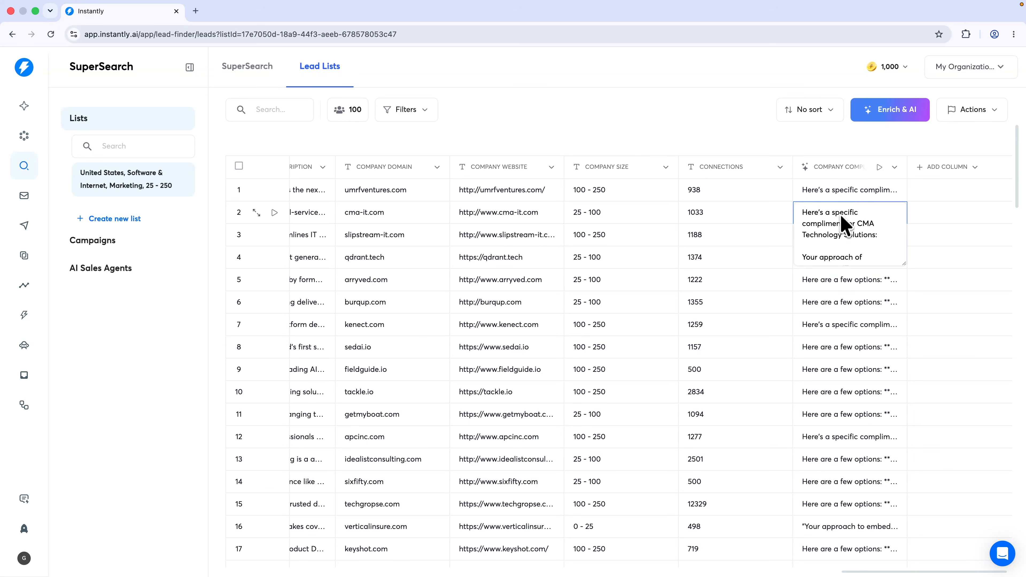
scroll(837, 246, down, 3)
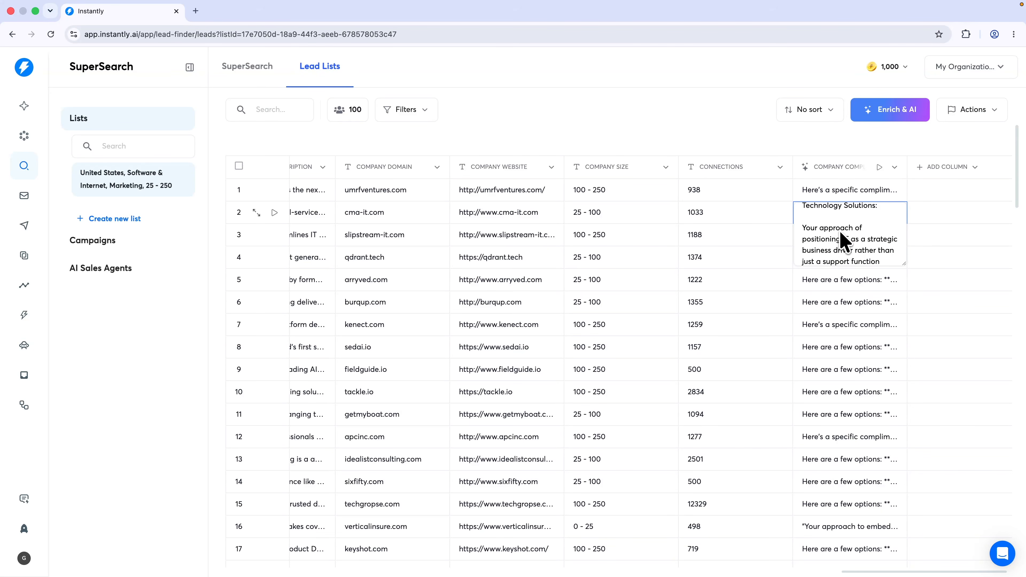
scroll(857, 236, down, 1)
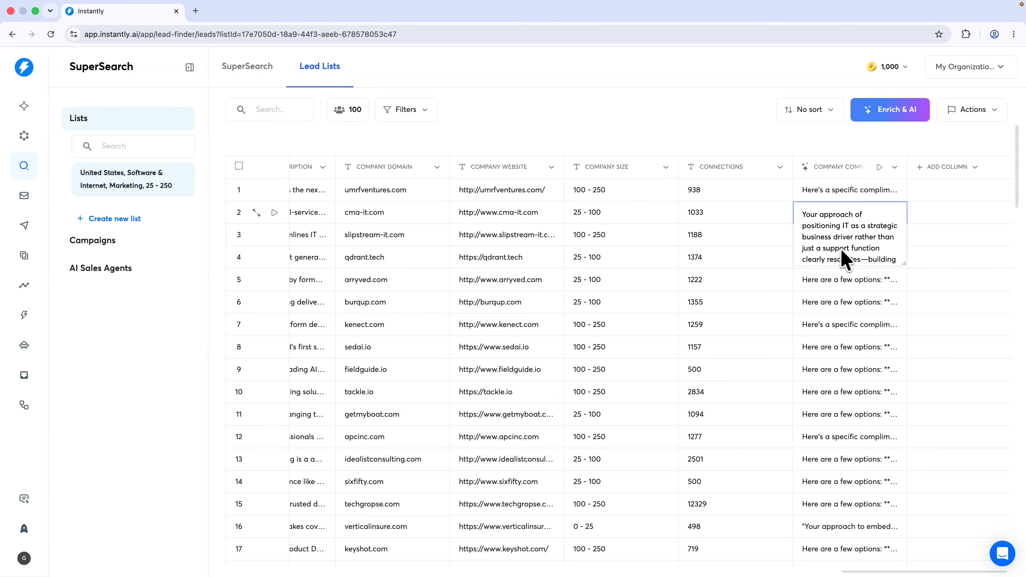
scroll(854, 250, down, 1)
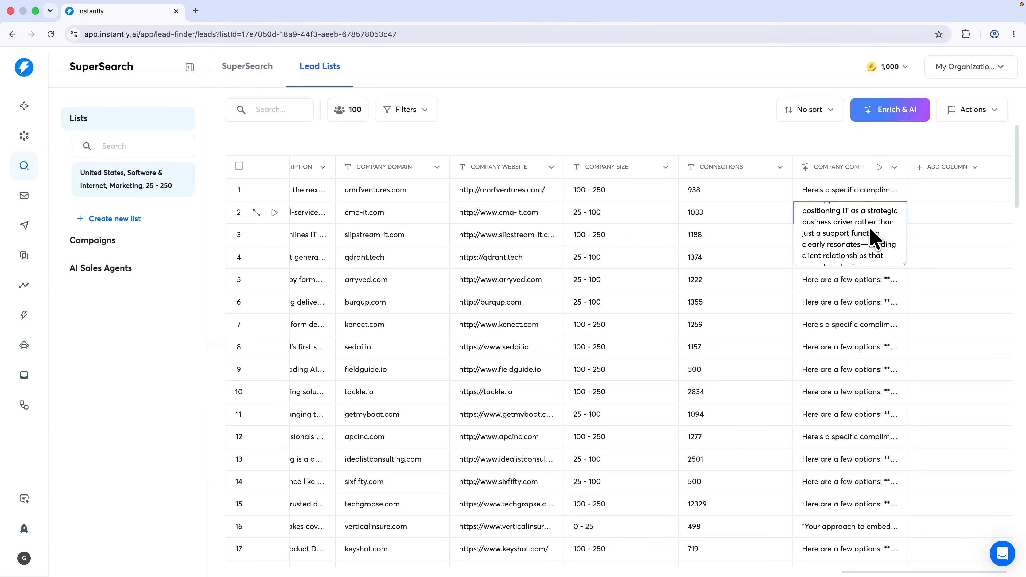
scroll(879, 254, down, 1)
scroll(881, 245, down, 2)
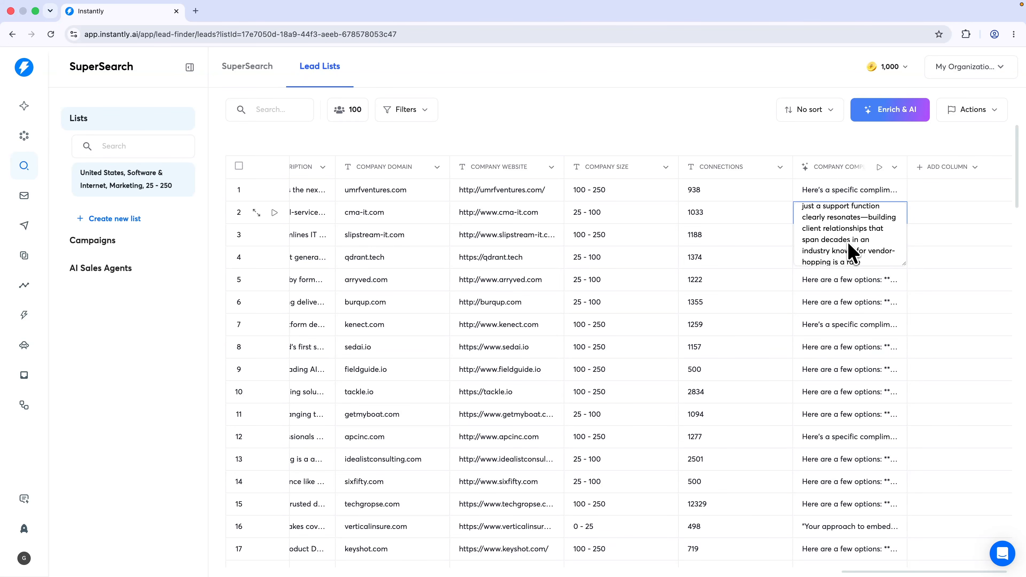
scroll(847, 242, down, 2)
scroll(875, 244, down, 2)
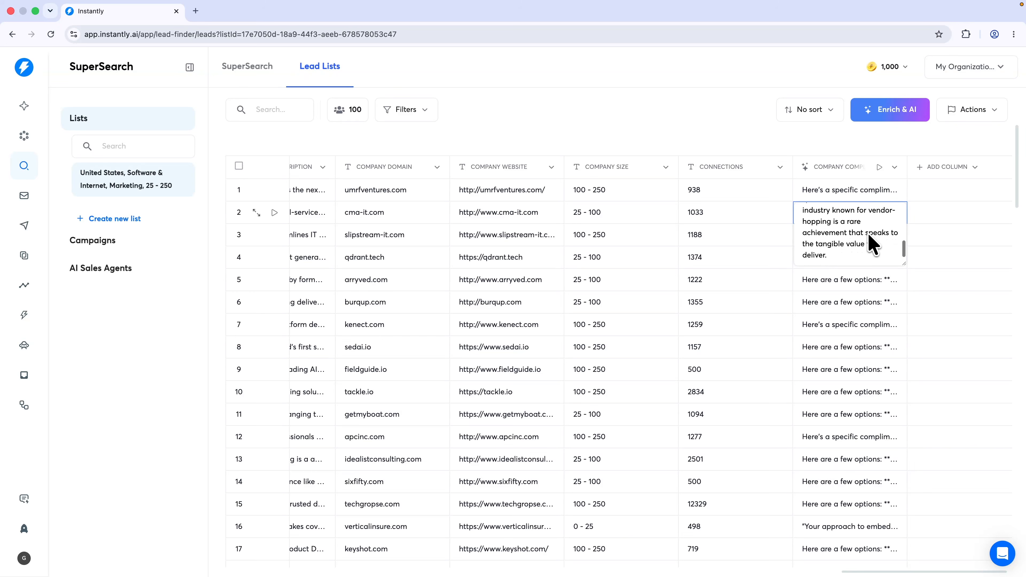
click(914, 235)
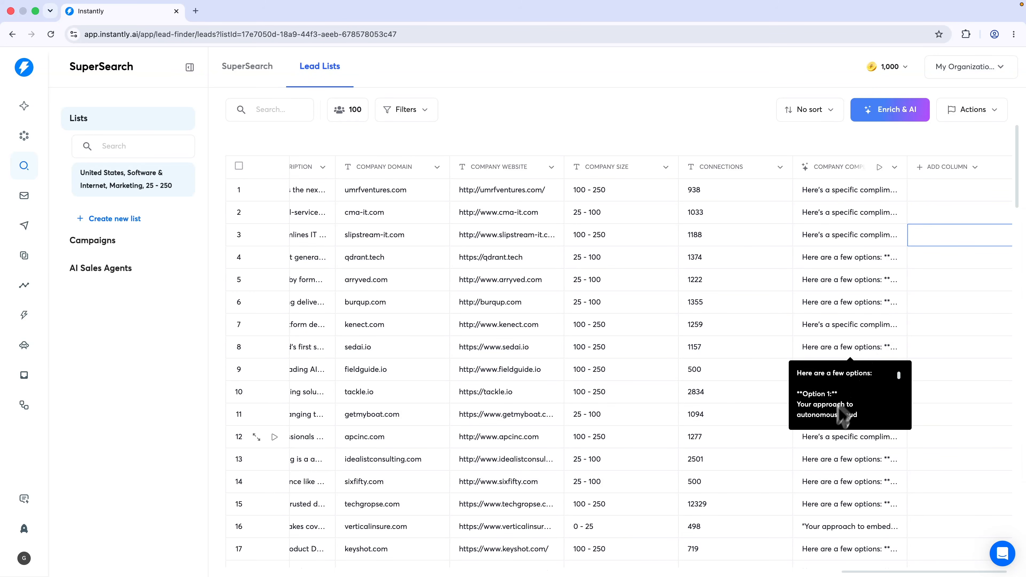
scroll(828, 465, down, 10)
scroll(828, 475, up, 10)
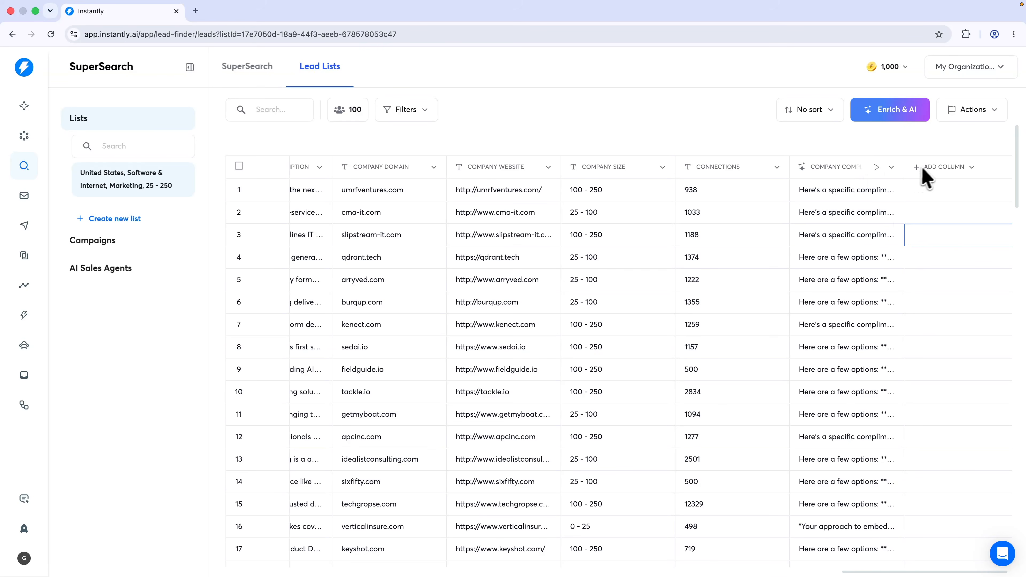
Add an AI column from the Company Name Cleanup template
click(929, 167)
click(944, 192)
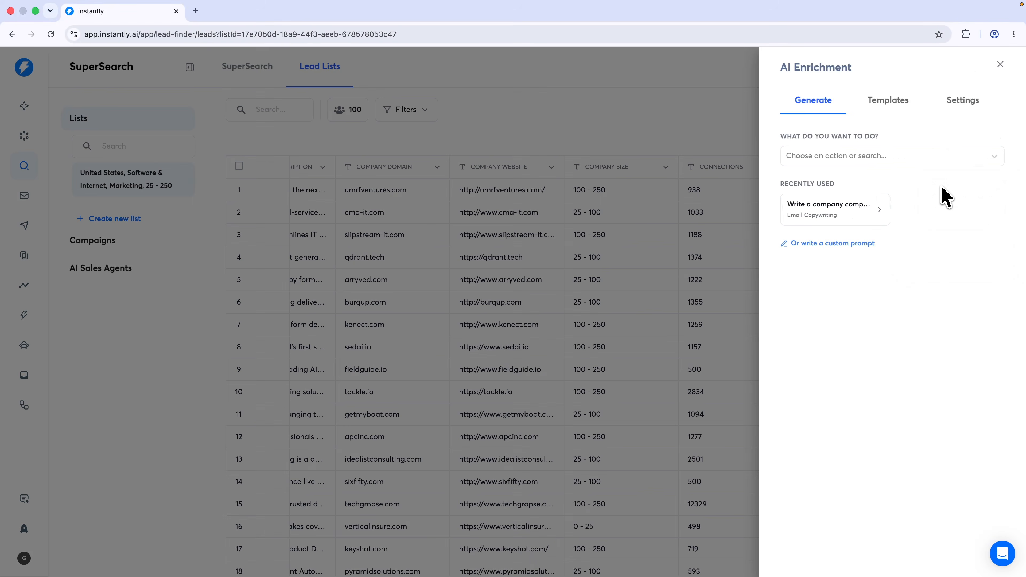
click(890, 103)
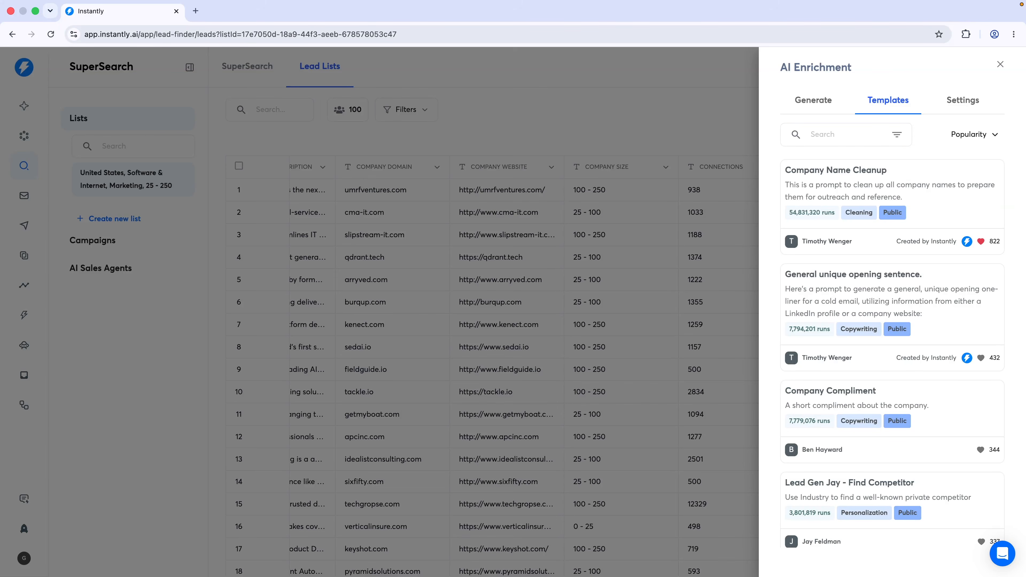
click(860, 193)
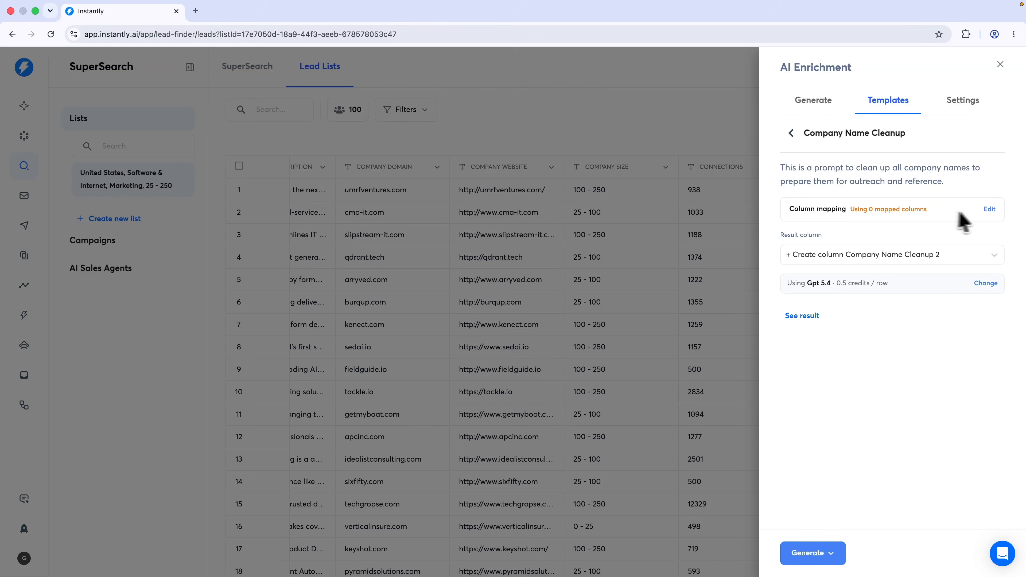
Map the Company column as the template's input and generate cleaned names for 100 leads
click(989, 210)
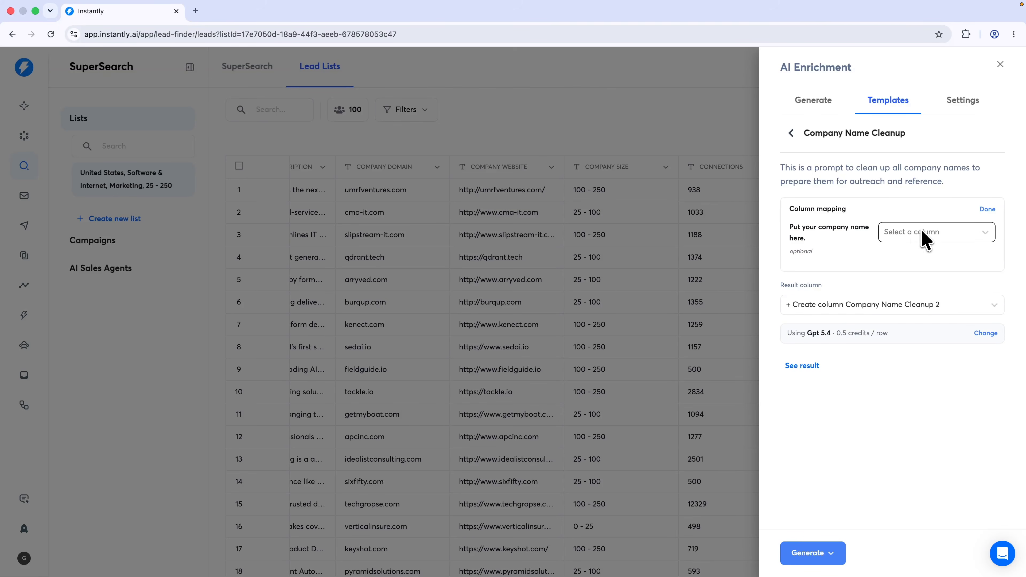
click(925, 234)
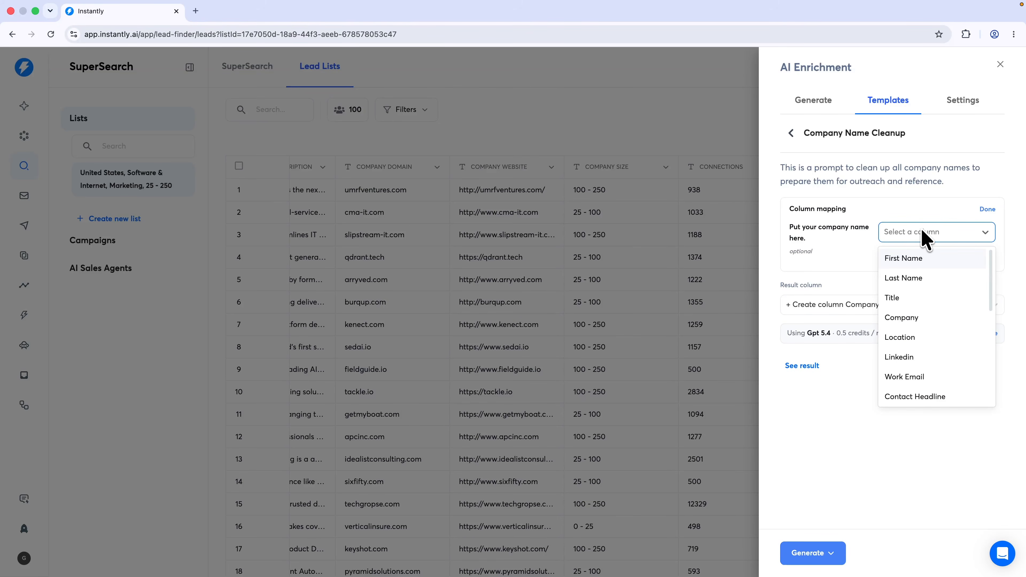
click(916, 319)
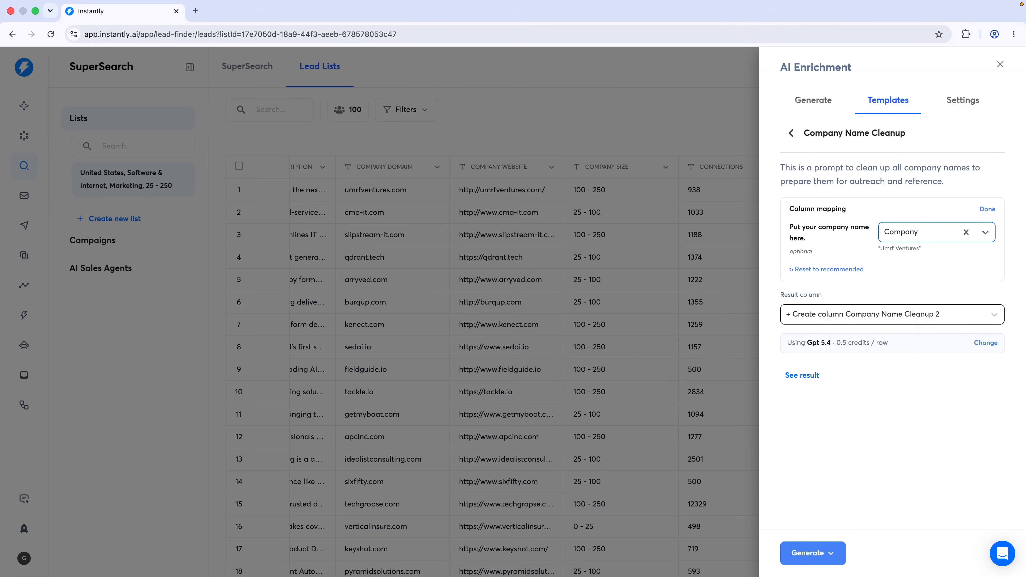
click(818, 554)
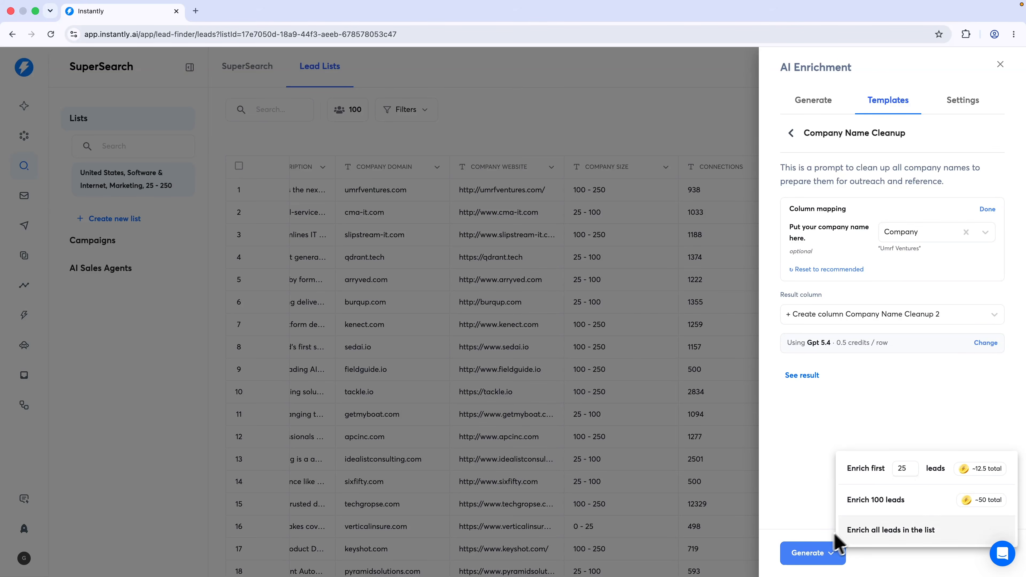
click(877, 501)
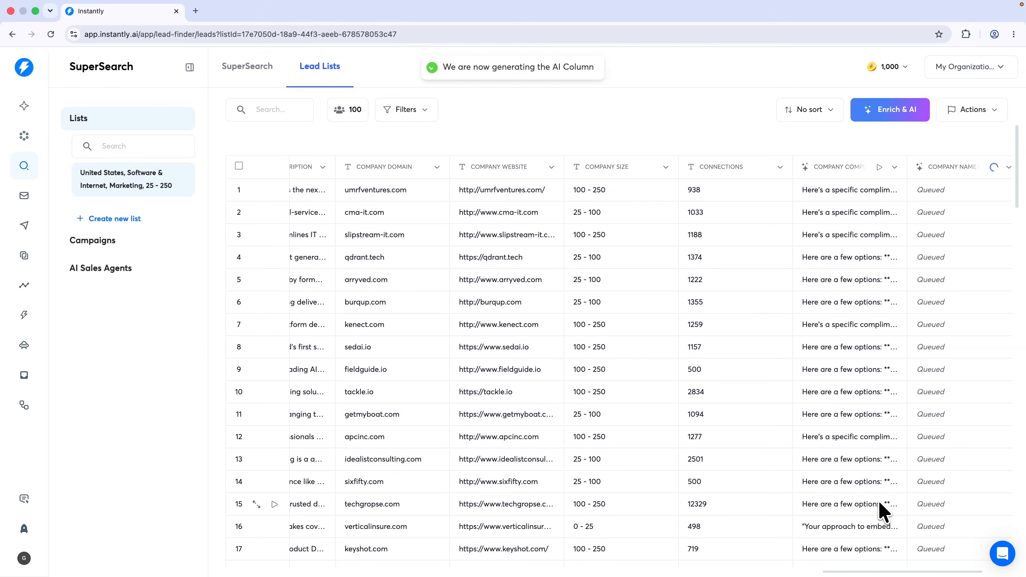
Scroll across the lead table to check the cleaned company names, then open the Add Column menu
scroll(854, 406, right, 3)
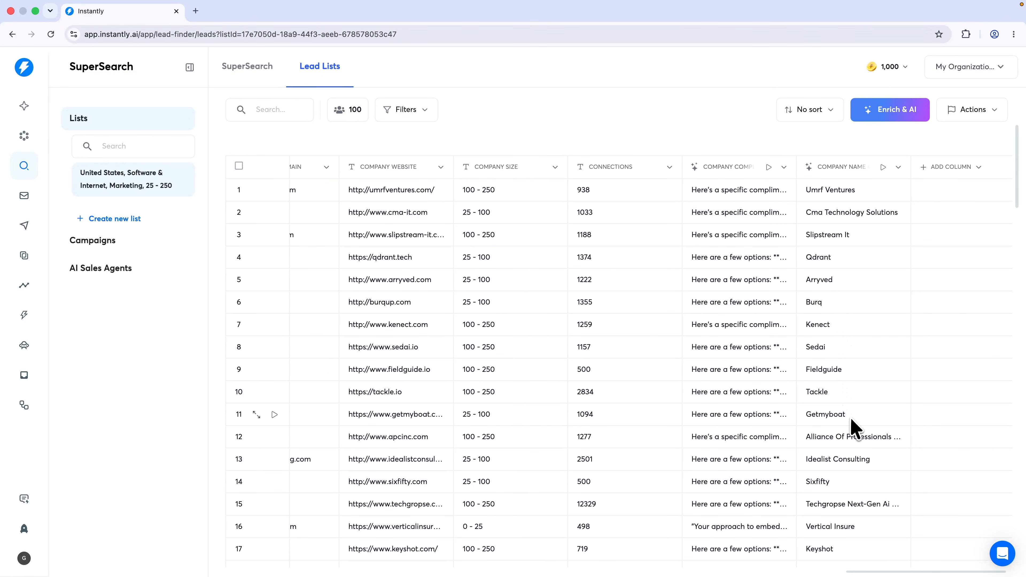
scroll(675, 384, left, 10)
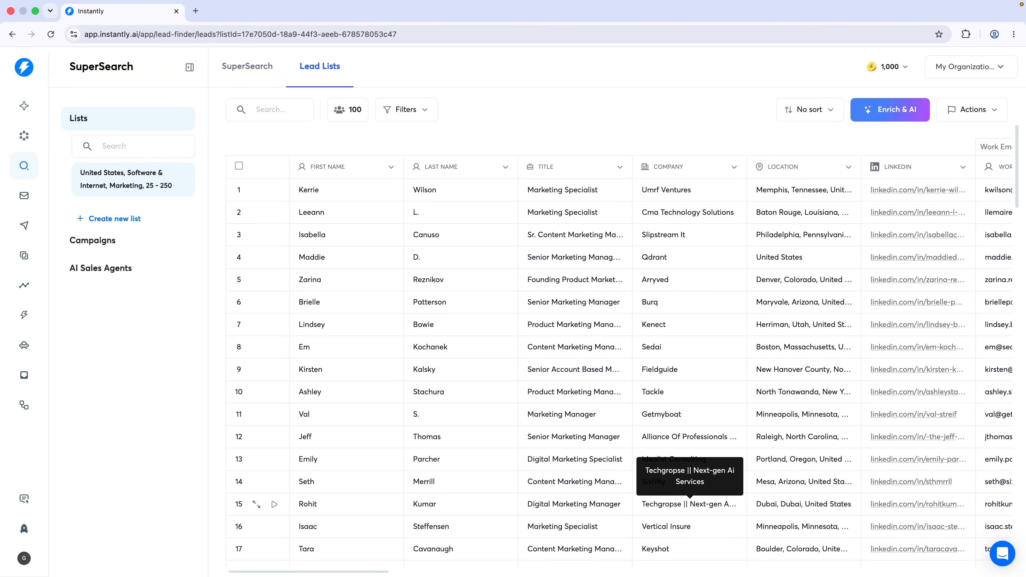
scroll(710, 518, right, 15)
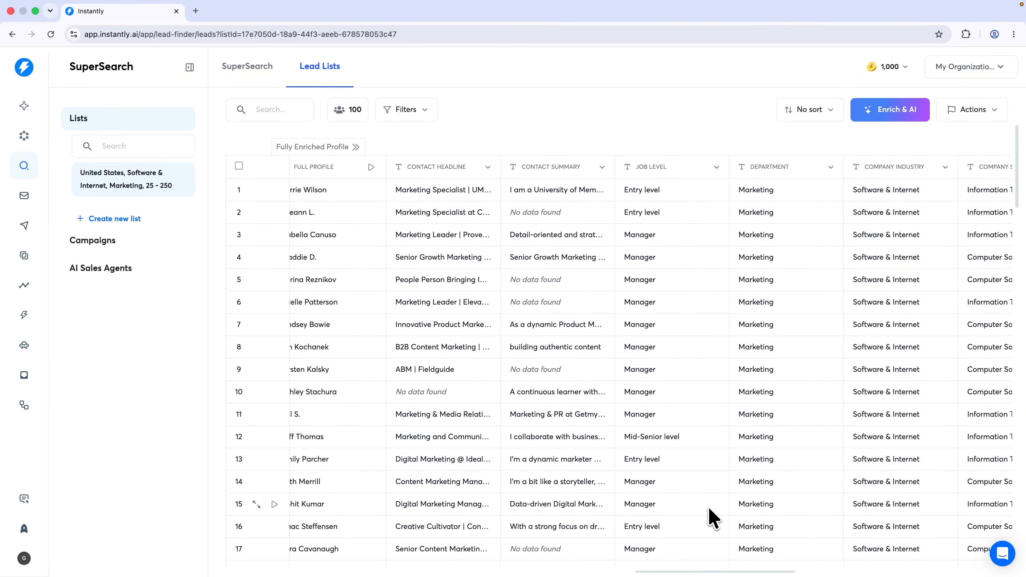
scroll(708, 510, right, 10)
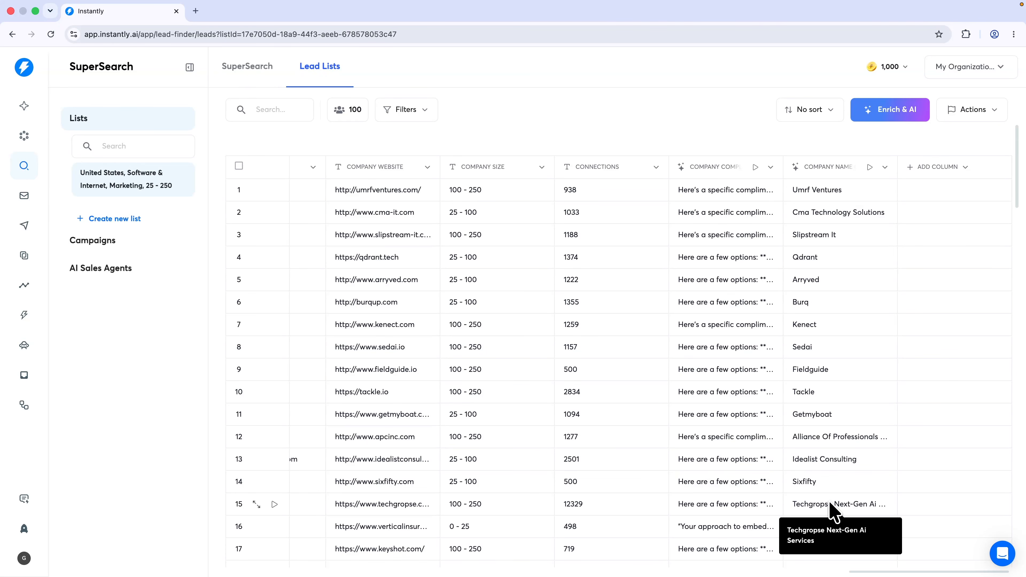
click(960, 168)
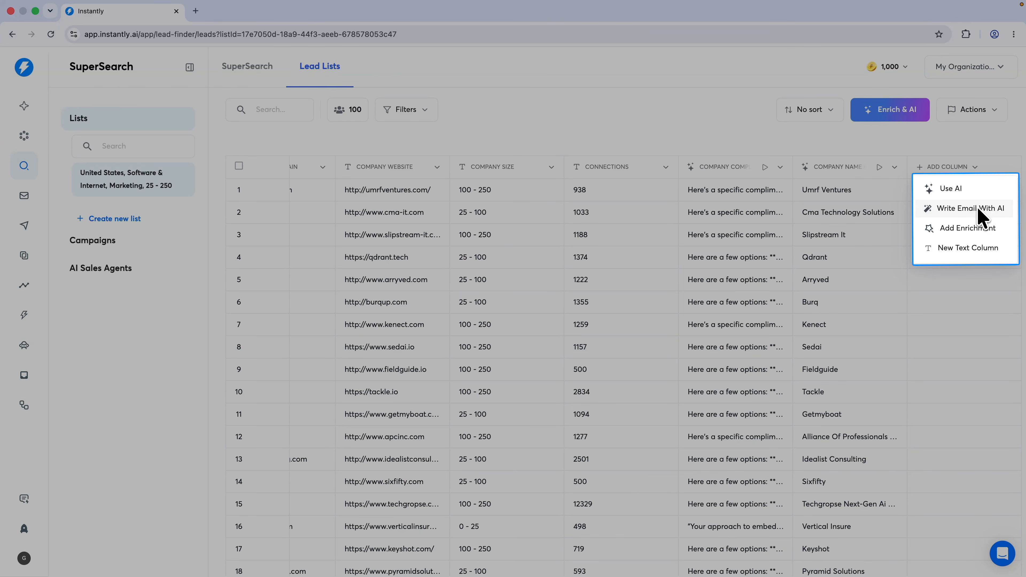
Browse the enrichment categories: person info, company info, email verification, data cleanup, engagement score and integrations
click(970, 229)
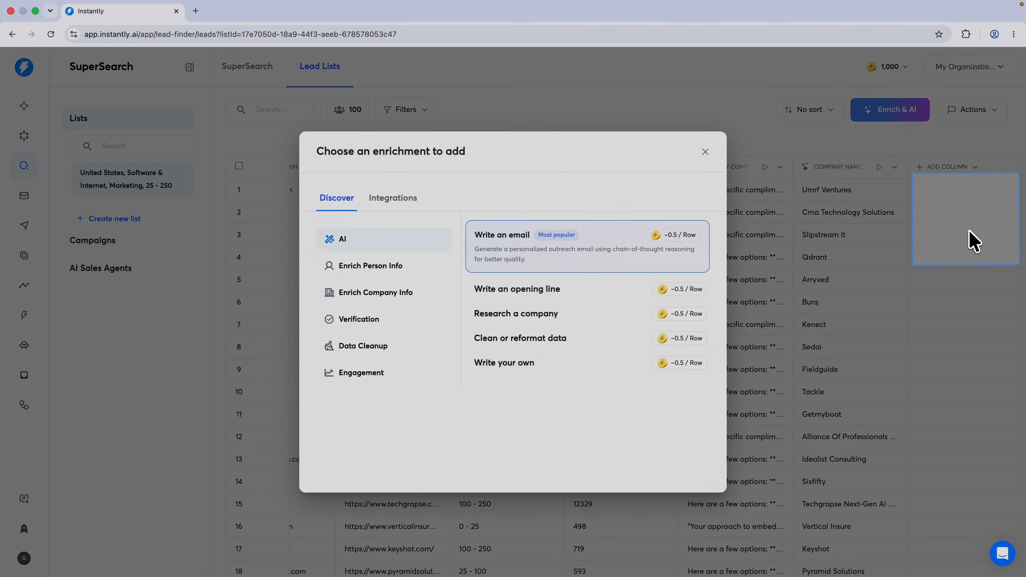
click(377, 270)
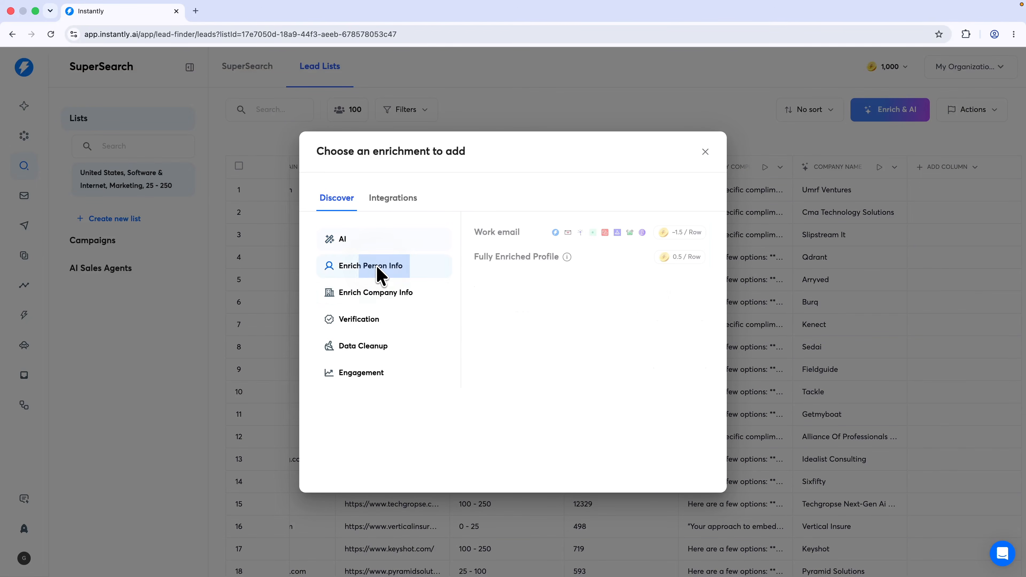
click(380, 293)
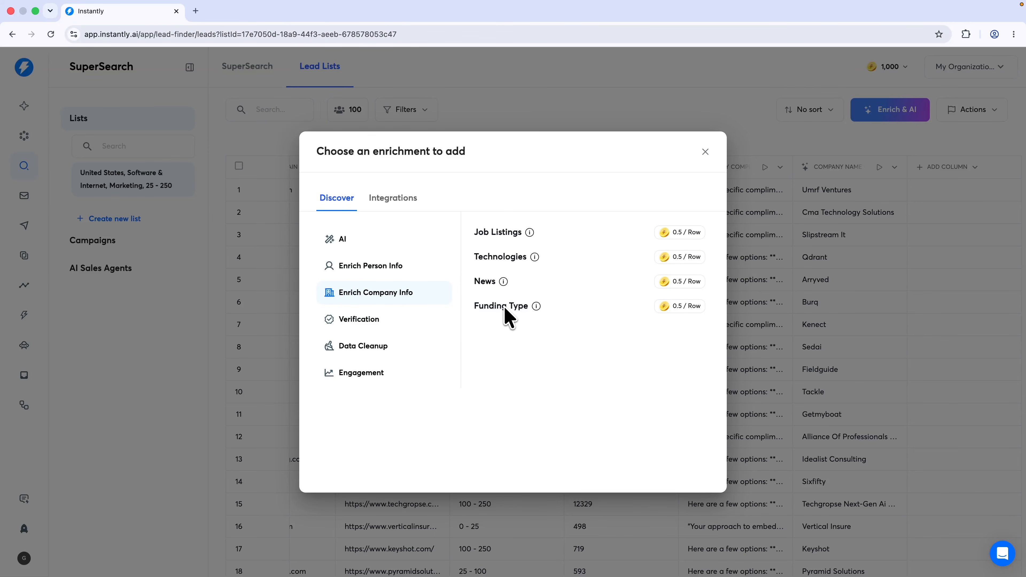
click(386, 321)
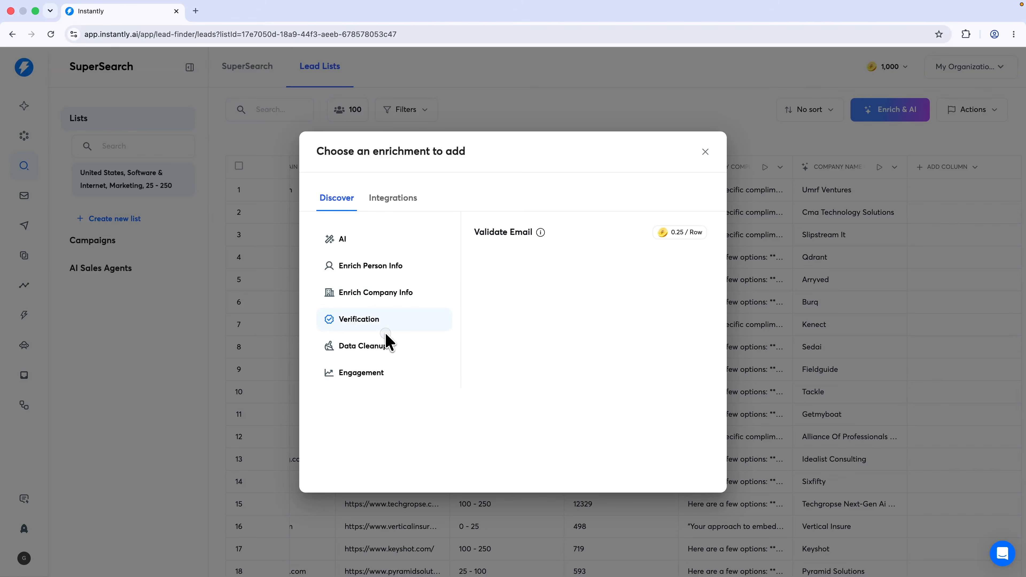
click(384, 345)
click(371, 373)
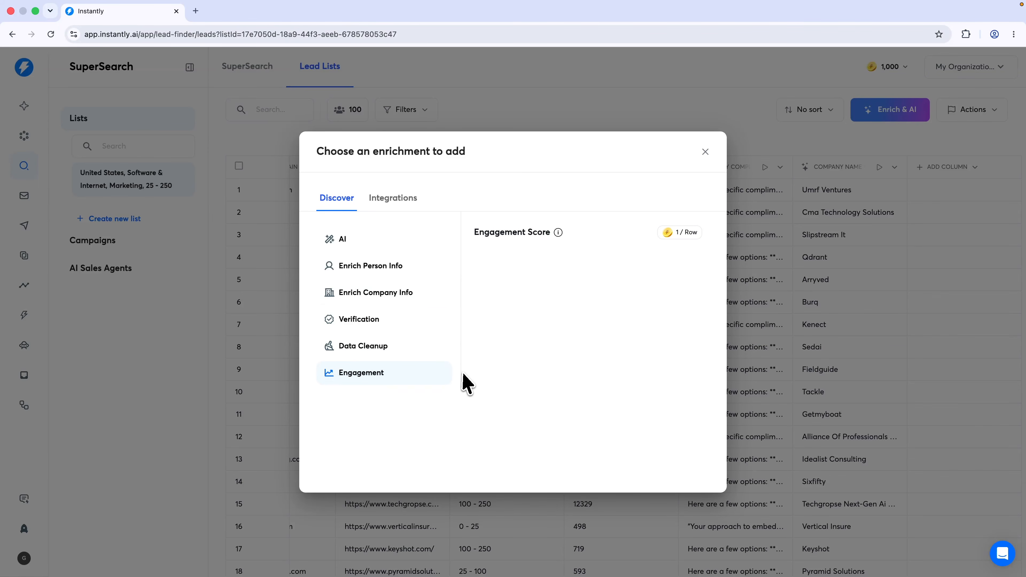
click(405, 202)
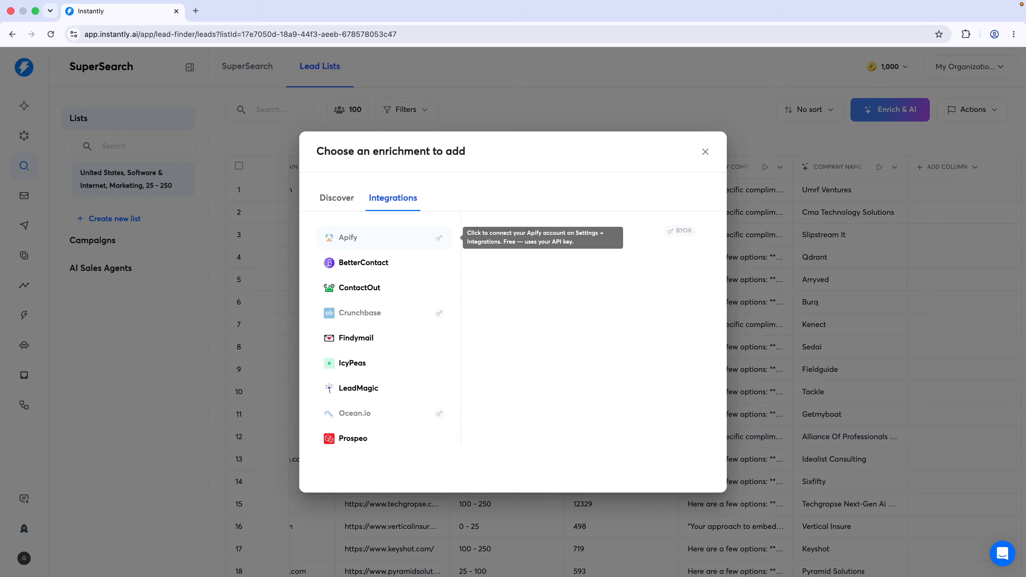
Close the enrichment chooser without adding anything and scroll the lead table
click(705, 152)
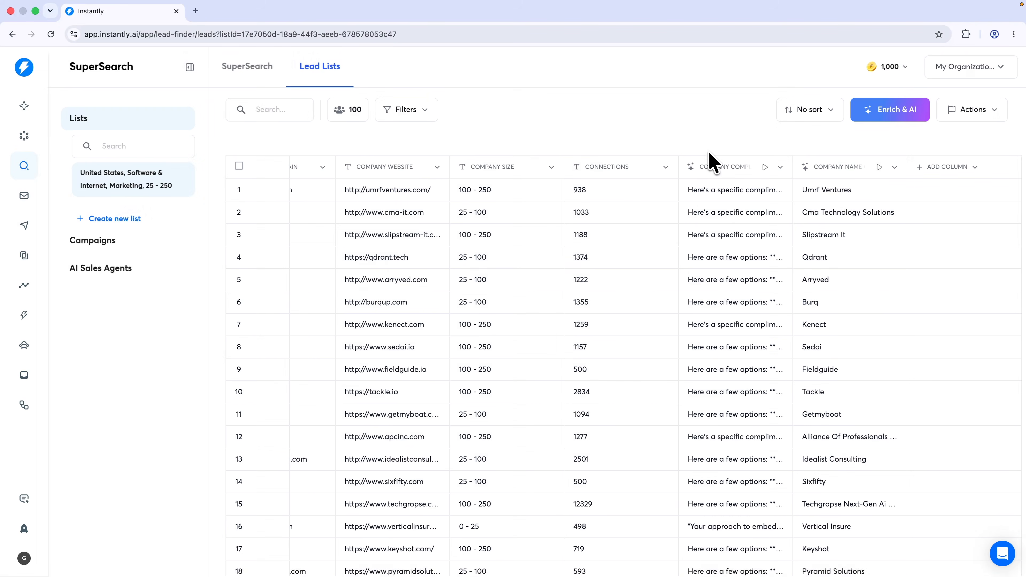
scroll(565, 281, down, 20)
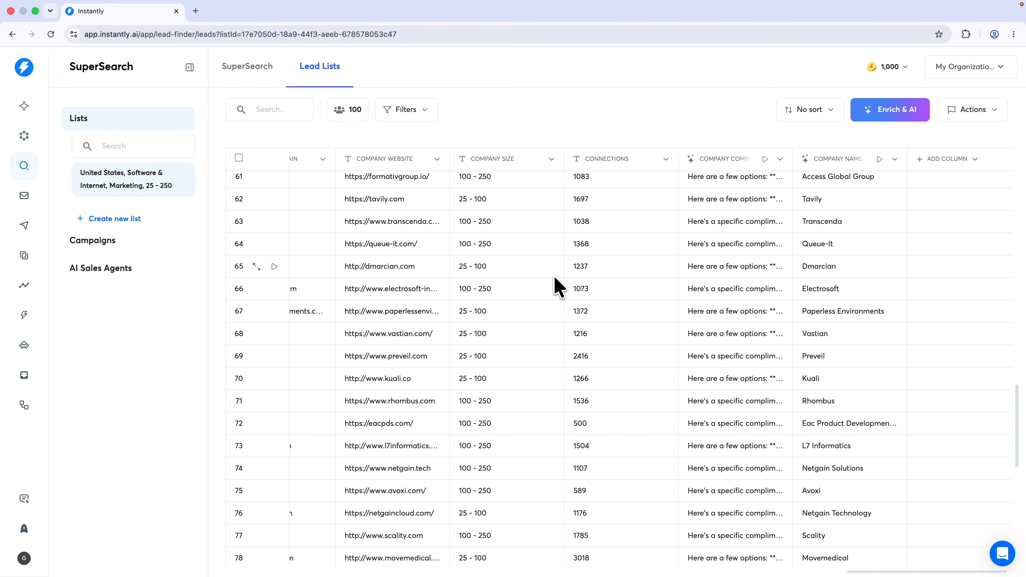
scroll(559, 287, left, 15)
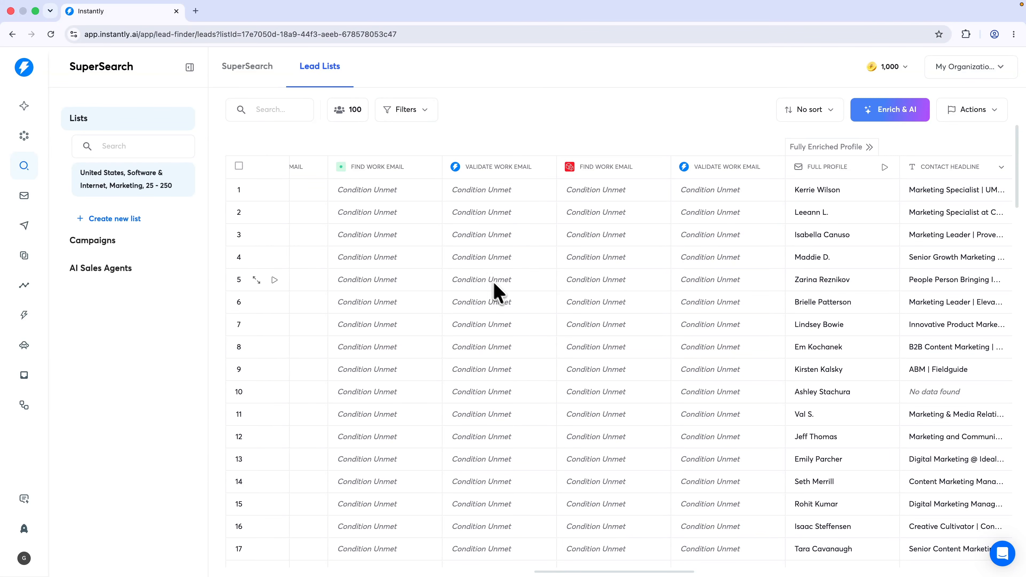
Back in SuperSearch, pick the 'Buying intent on Reddit' signal under Buying Intent
click(256, 73)
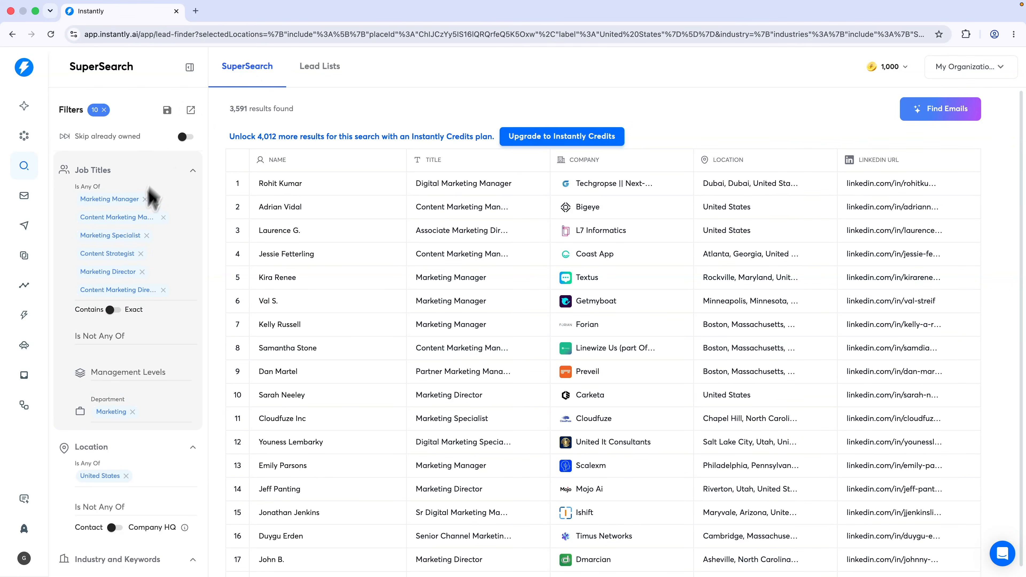
scroll(109, 283, down, 4)
scroll(110, 288, down, 10)
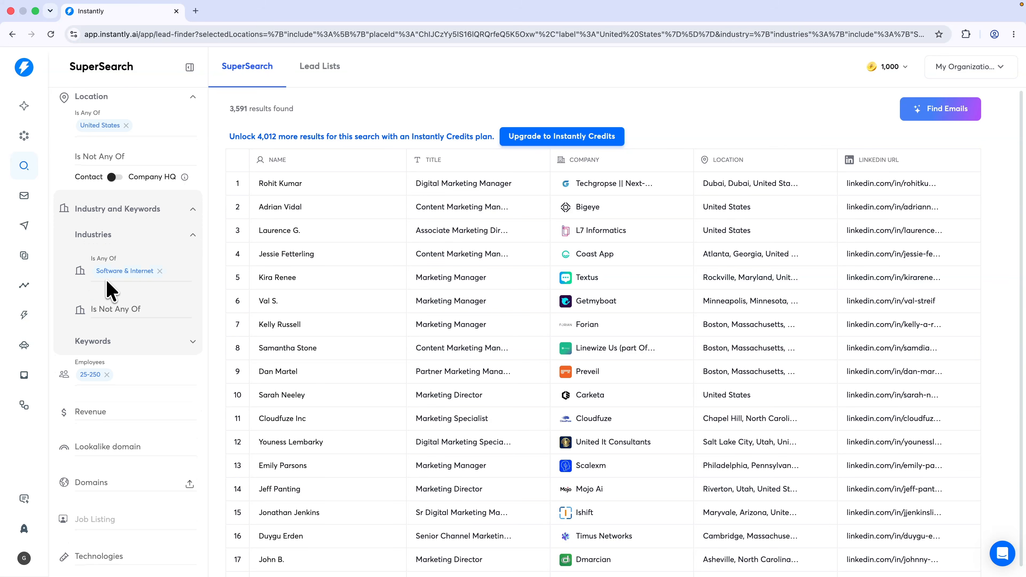
scroll(92, 422, down, 1)
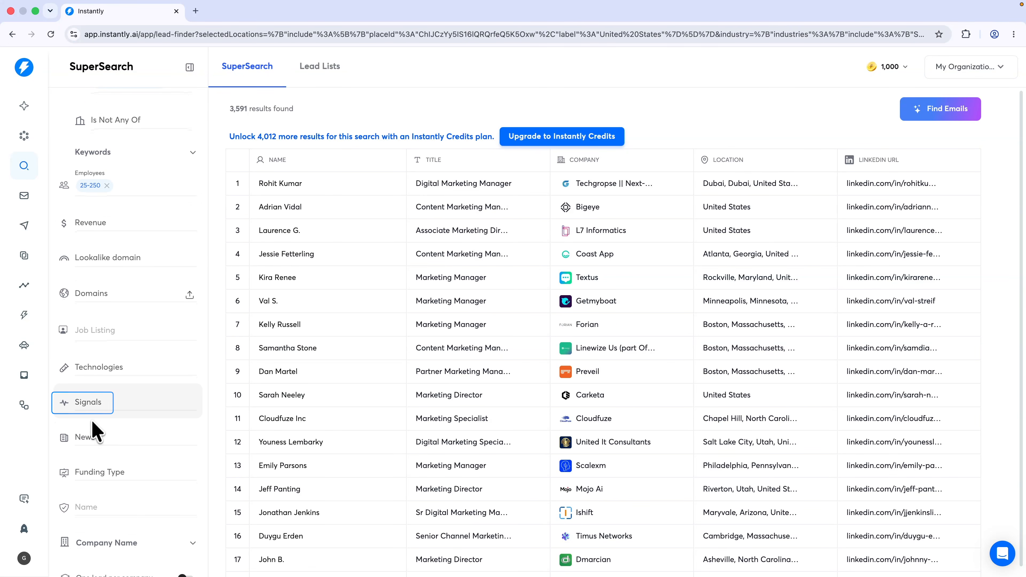
click(95, 405)
click(116, 428)
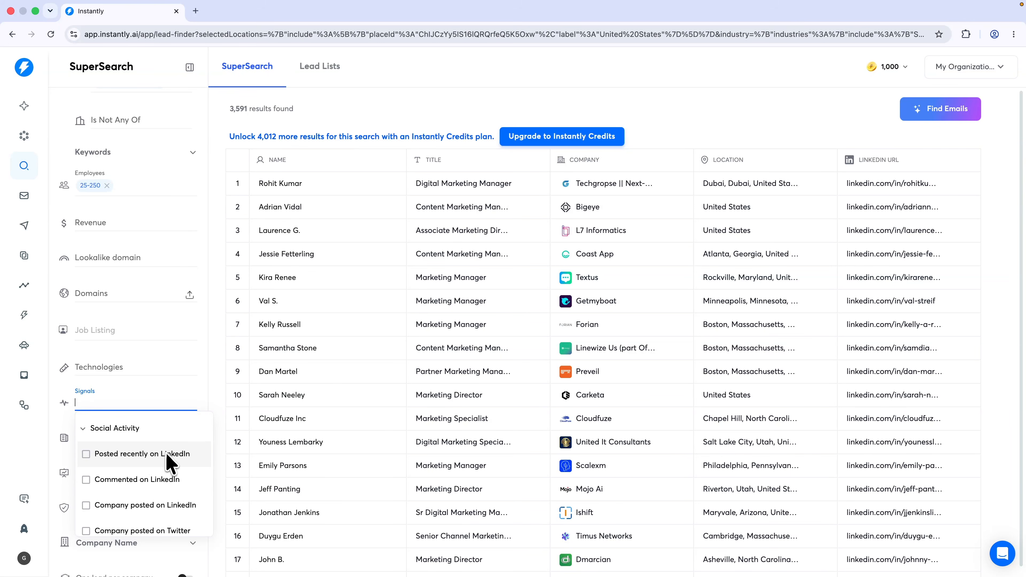
scroll(145, 465, down, 2)
scroll(144, 464, down, 3)
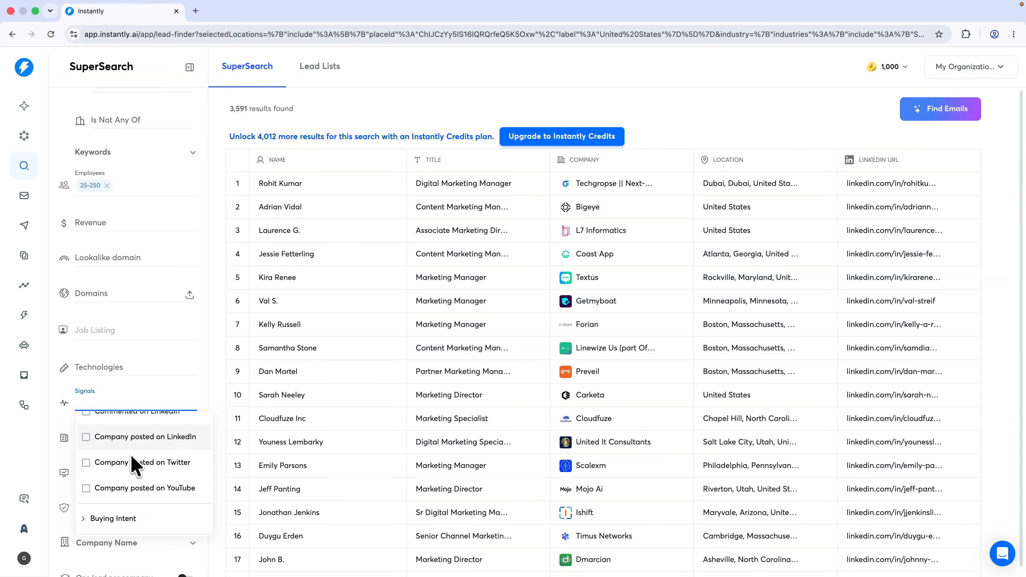
click(139, 457)
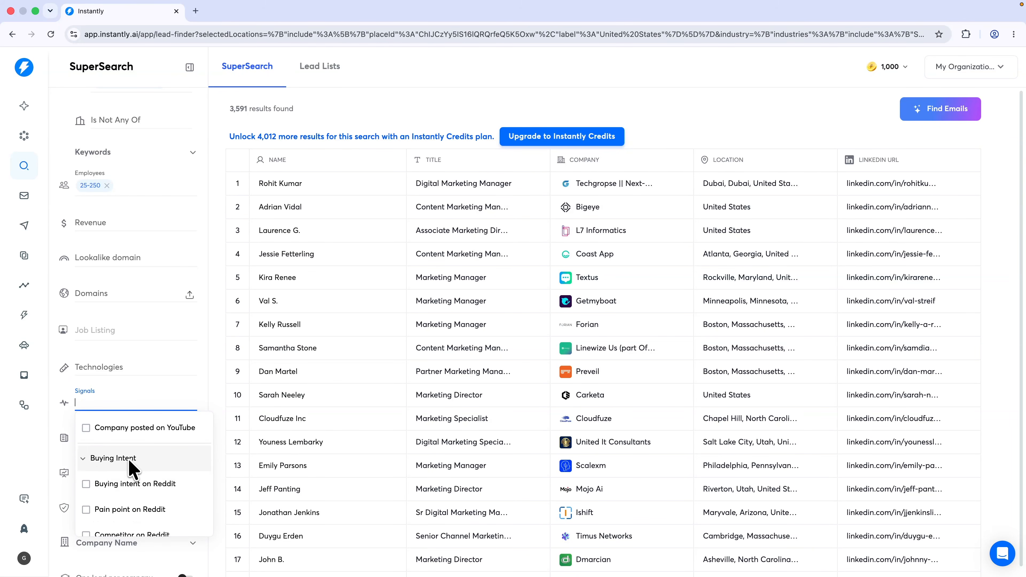
scroll(133, 475, down, 3)
scroll(158, 474, up, 1)
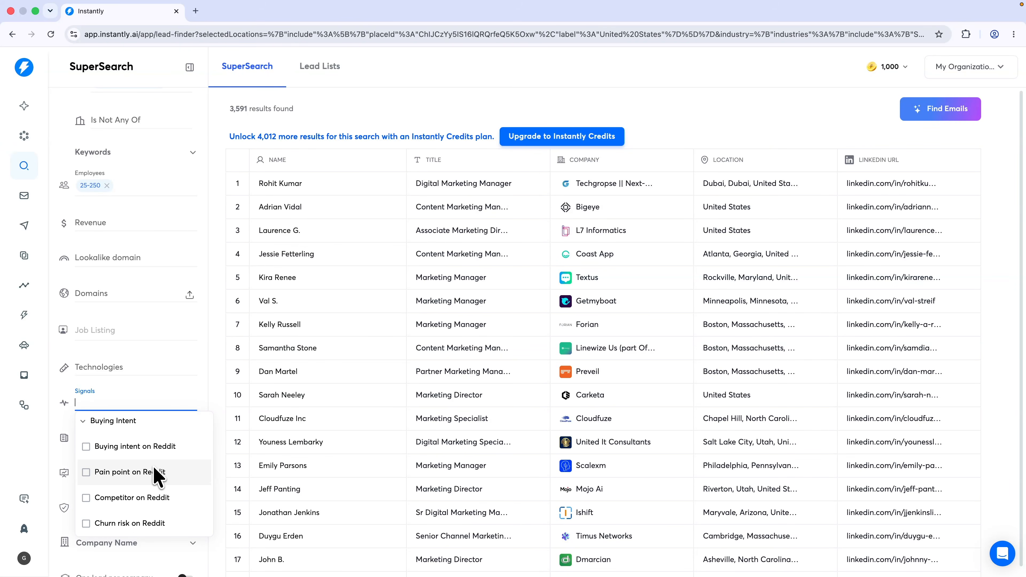
click(130, 448)
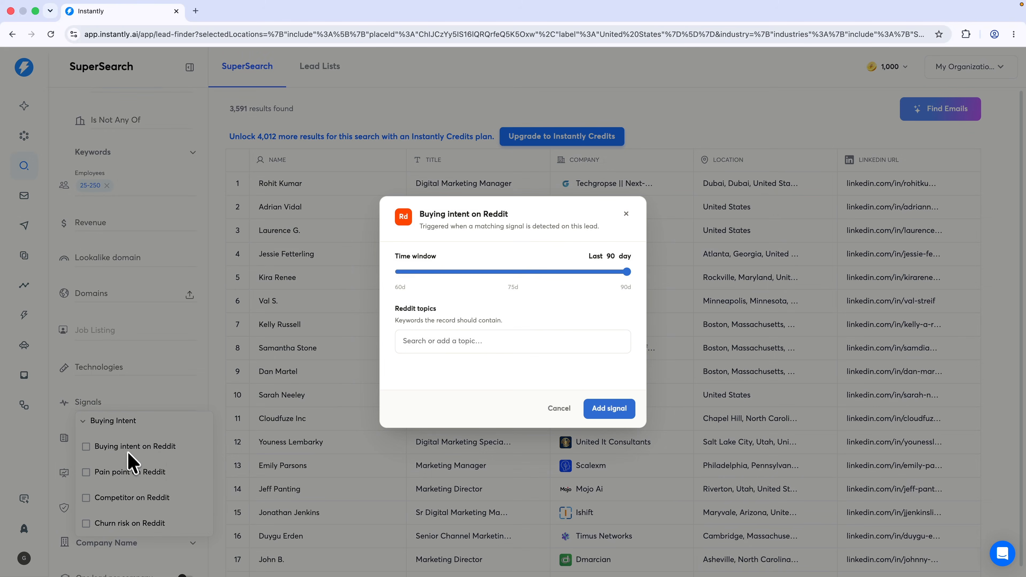
Add Google Ads Optimization as the Reddit topic and apply the signal
click(448, 343)
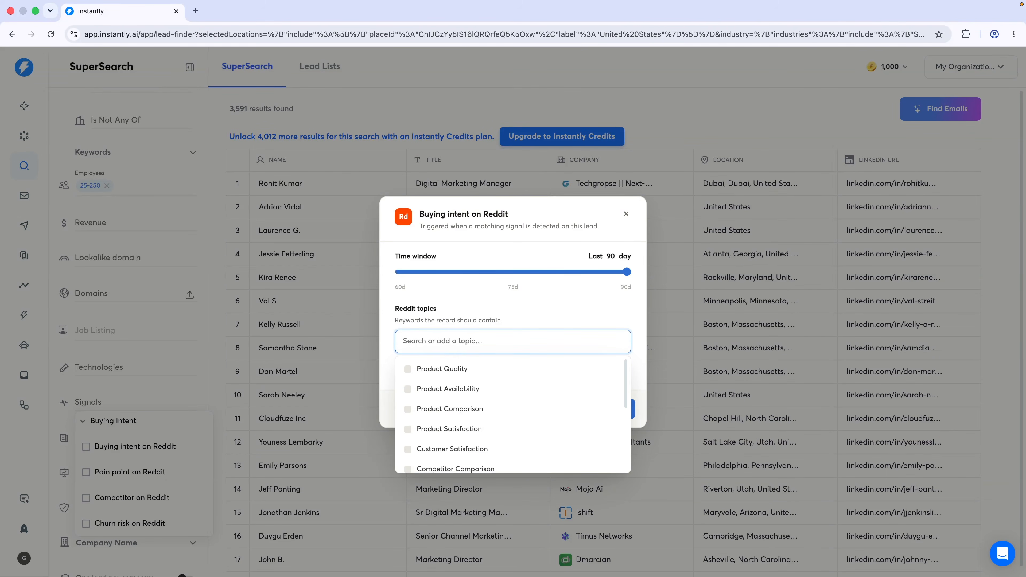
text(google ads)
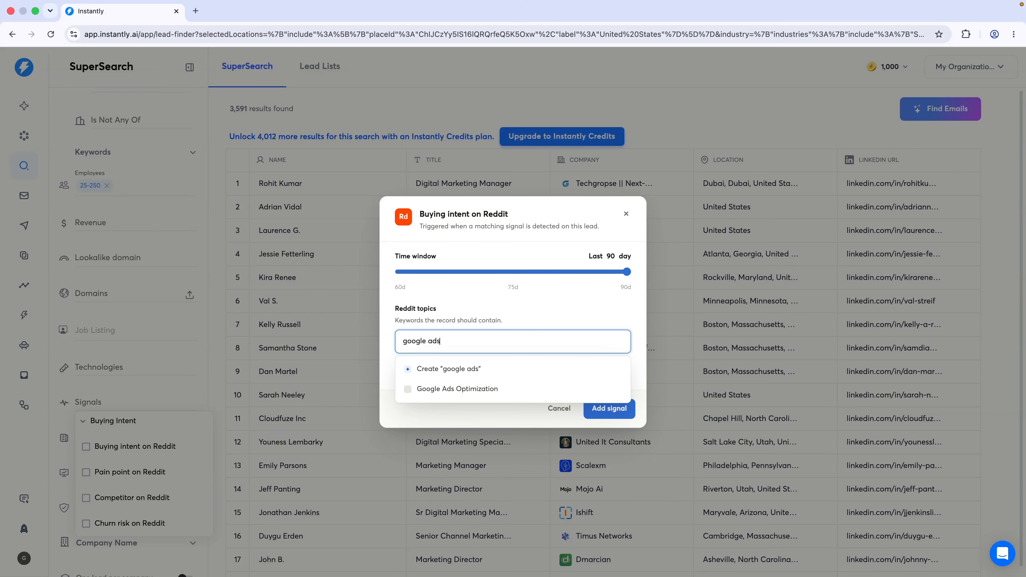
click(440, 389)
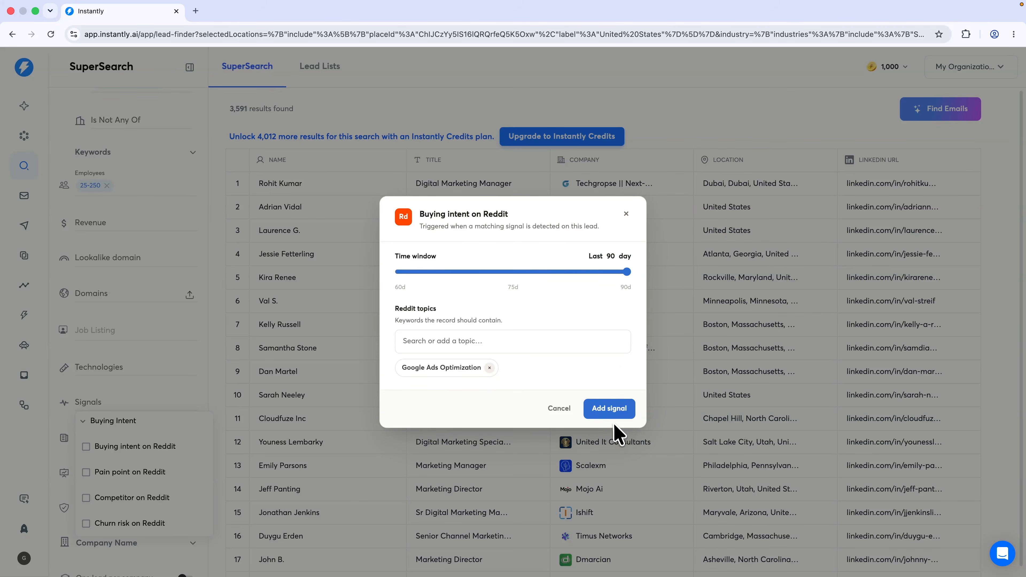
click(610, 409)
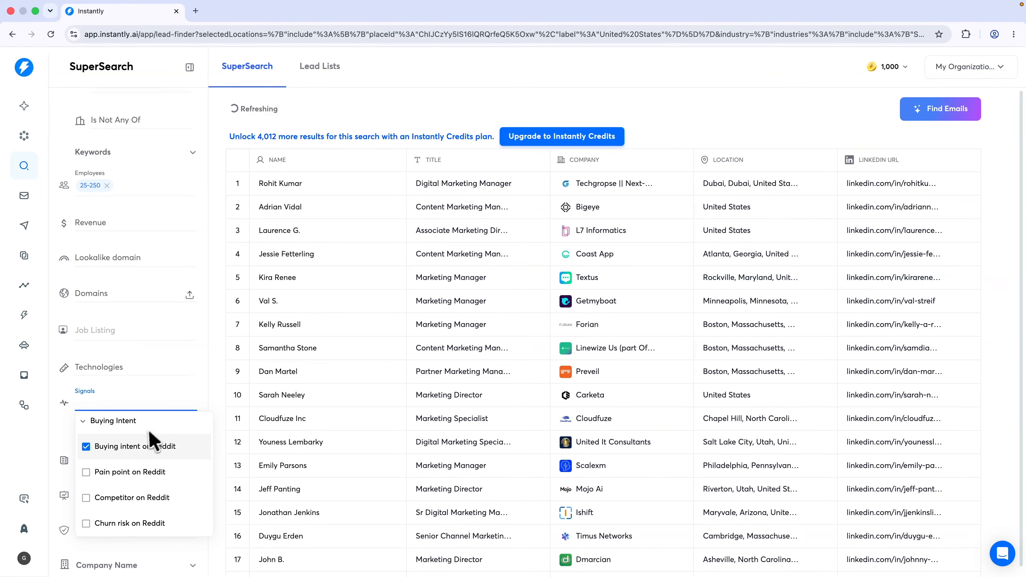
click(254, 392)
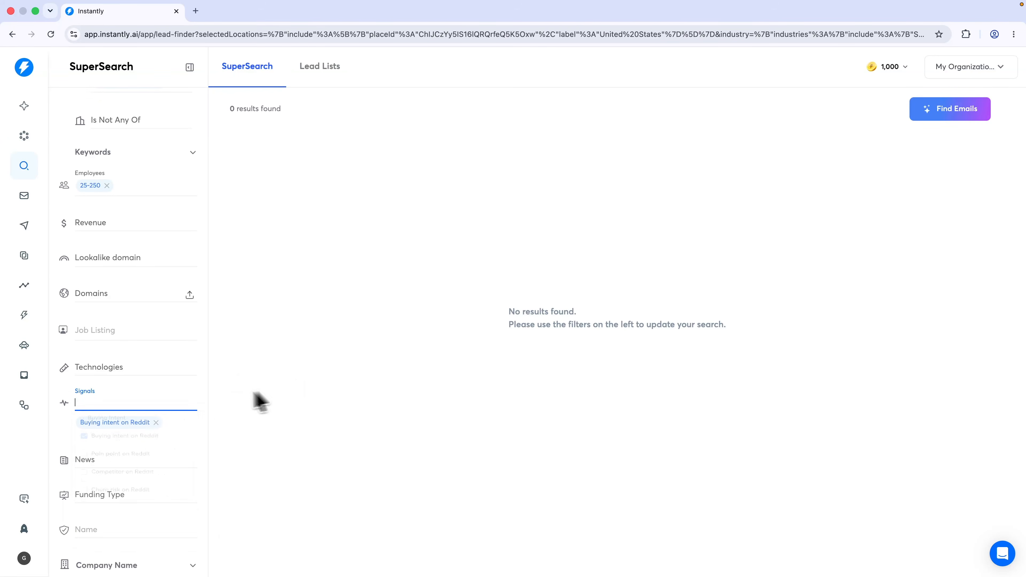
Remove the employee count, Software & Internet, job title, Marketing and United States filters
click(108, 187)
click(158, 209)
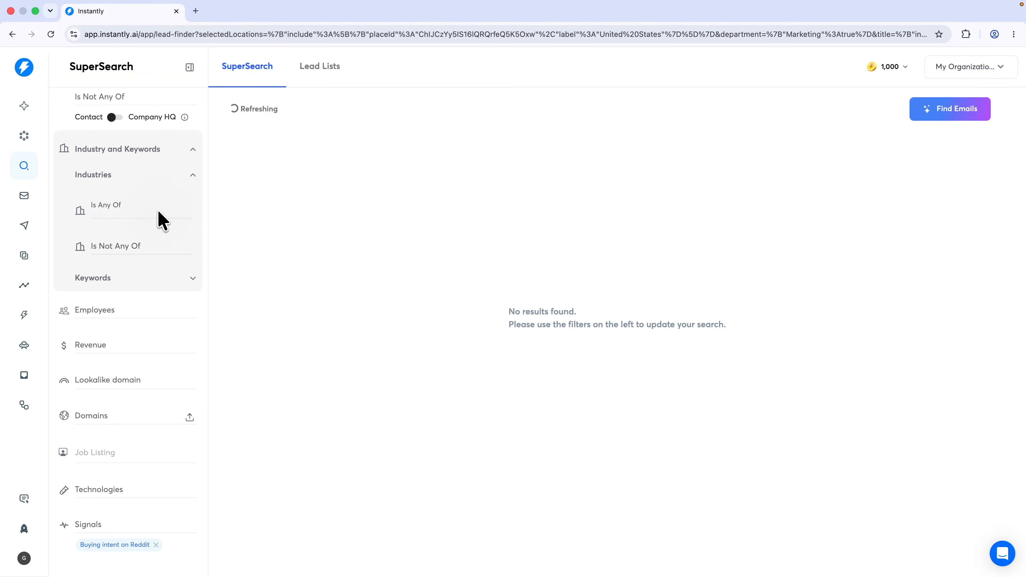
click(145, 200)
click(163, 200)
click(147, 199)
click(141, 199)
click(143, 200)
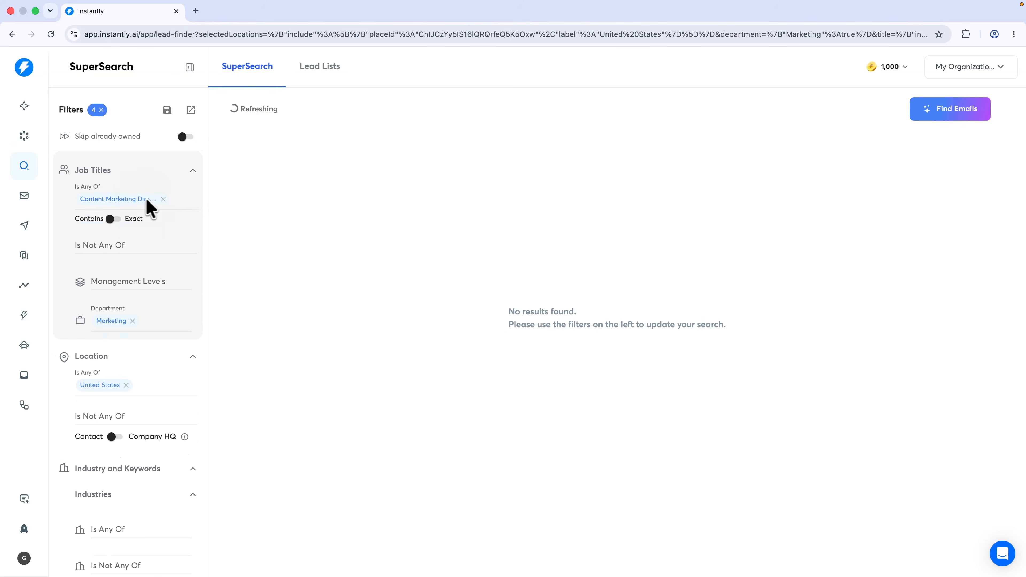
click(164, 199)
click(133, 302)
click(127, 363)
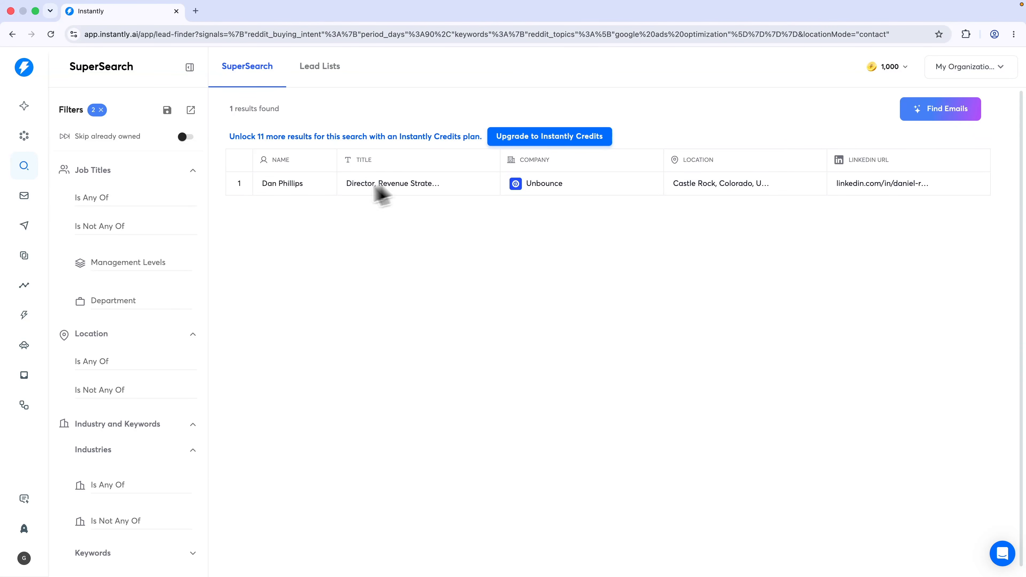
Look over the company activity signals, then close the Signals list
scroll(137, 268, down, 10)
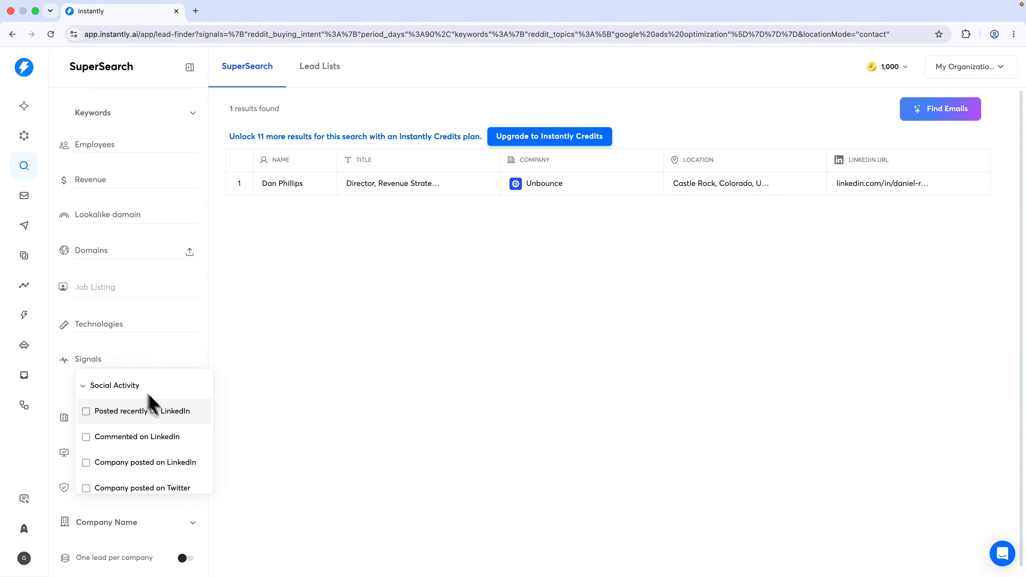
scroll(173, 420, down, 8)
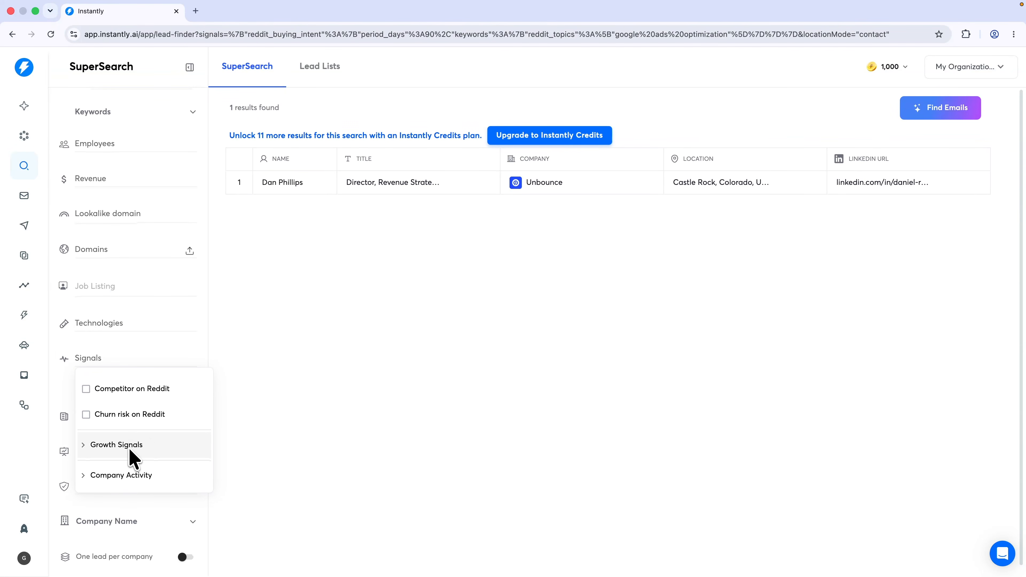
click(123, 477)
scroll(133, 477, down, 3)
click(94, 359)
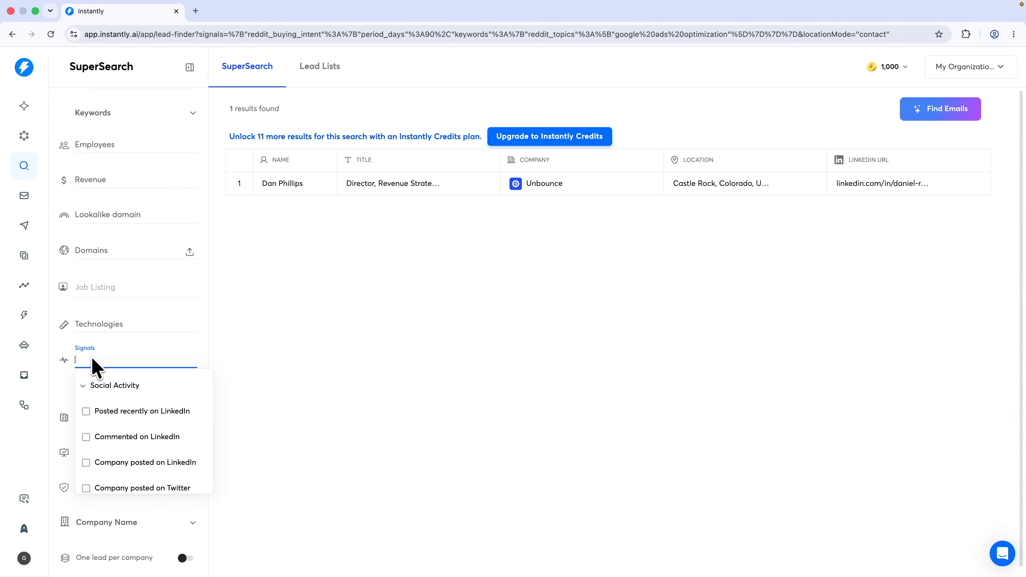
click(366, 358)
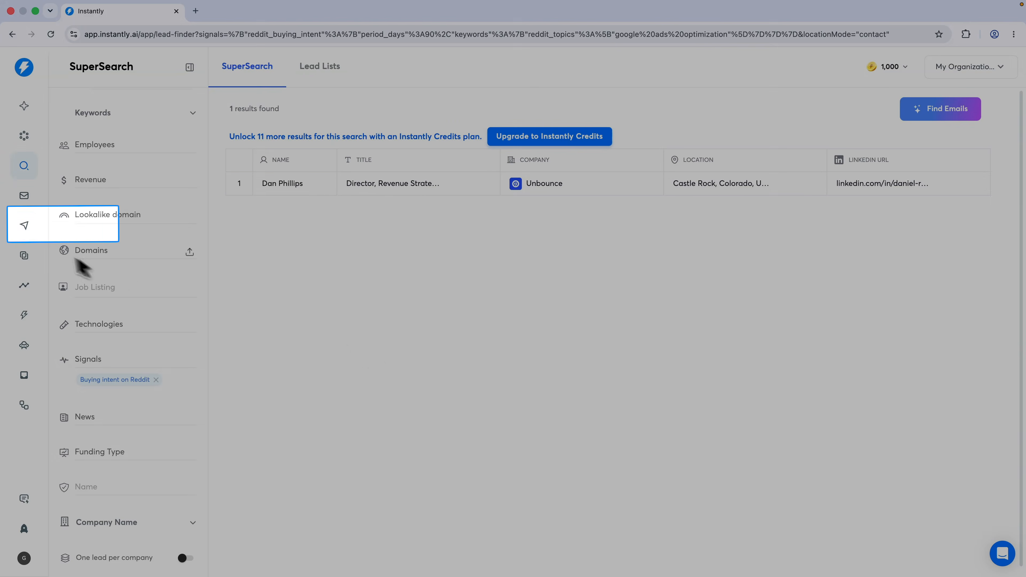
click(24, 226)
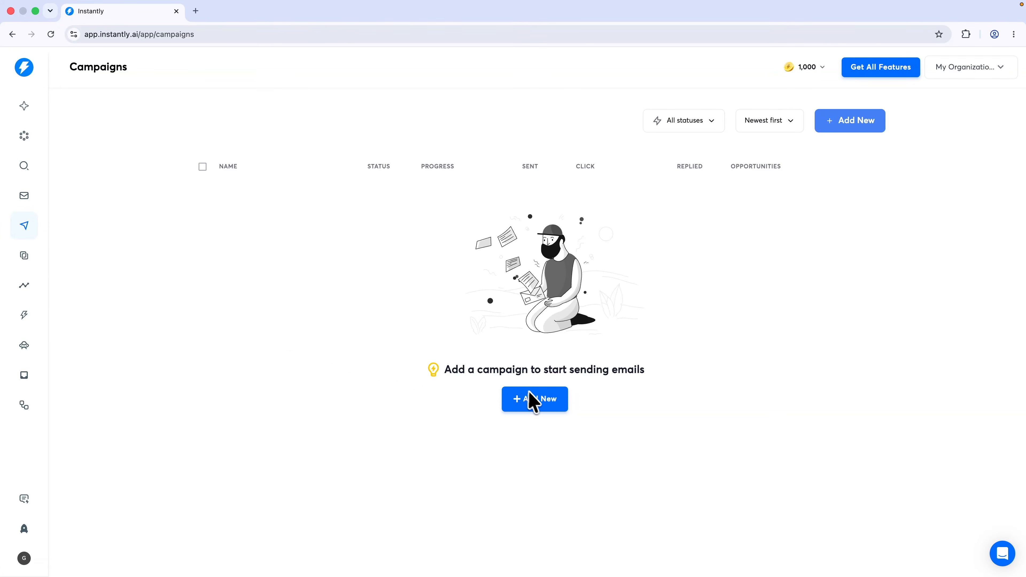
Create a campaign named 'Software US 25-250' and bring up its Add Leads sources
click(533, 400)
triple_click(448, 298)
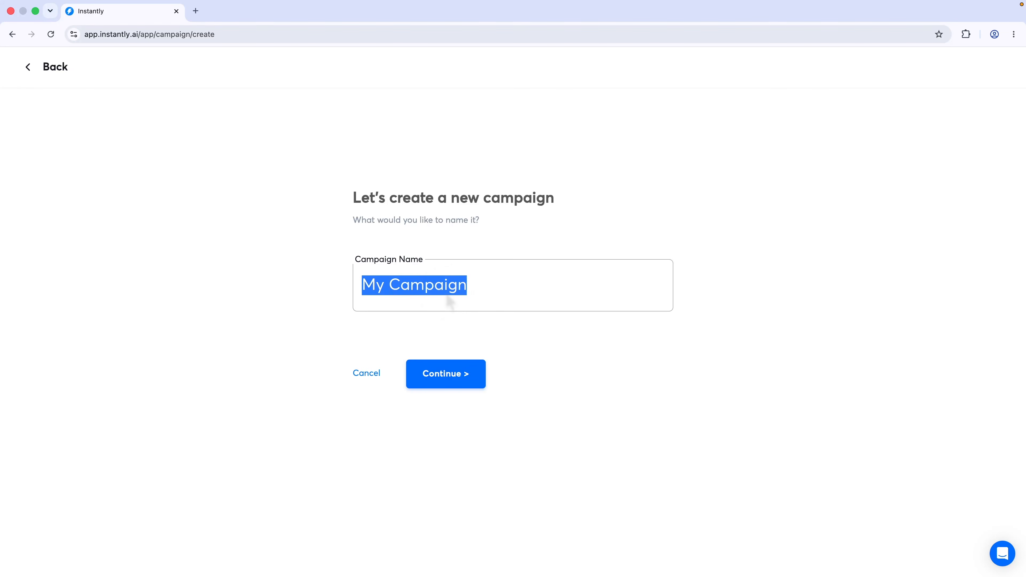
text(Software US 25-250)
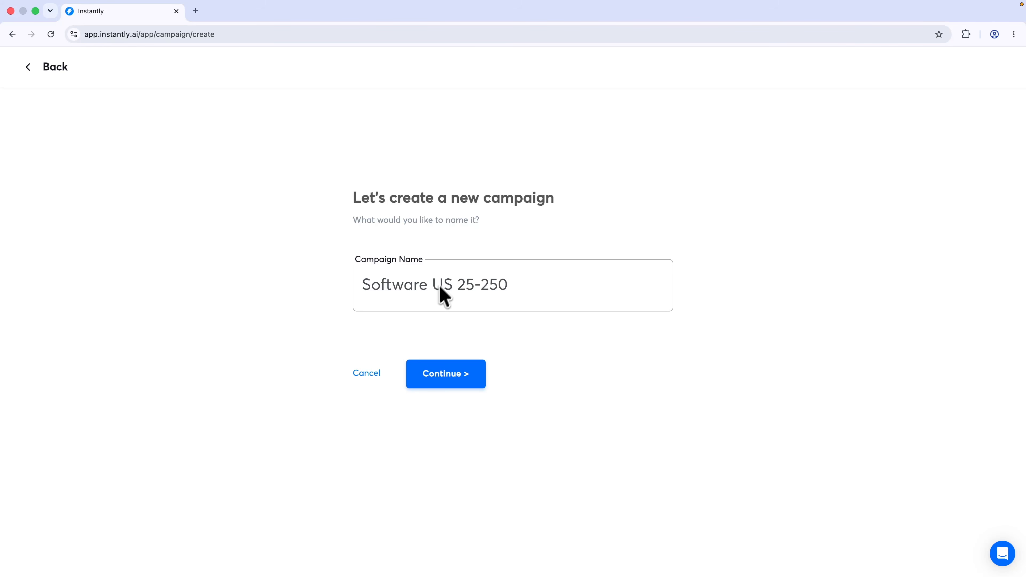
click(460, 374)
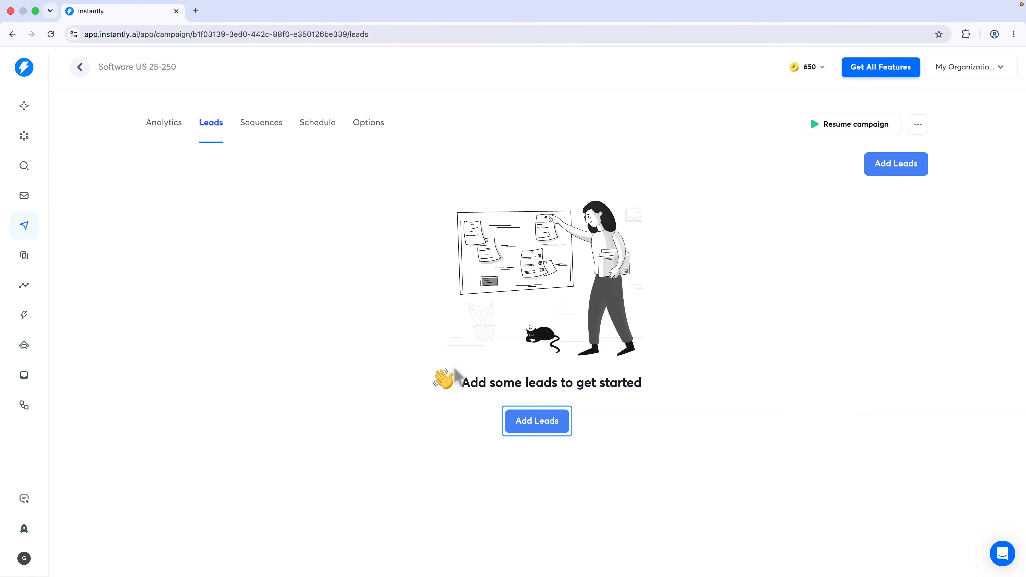
click(540, 426)
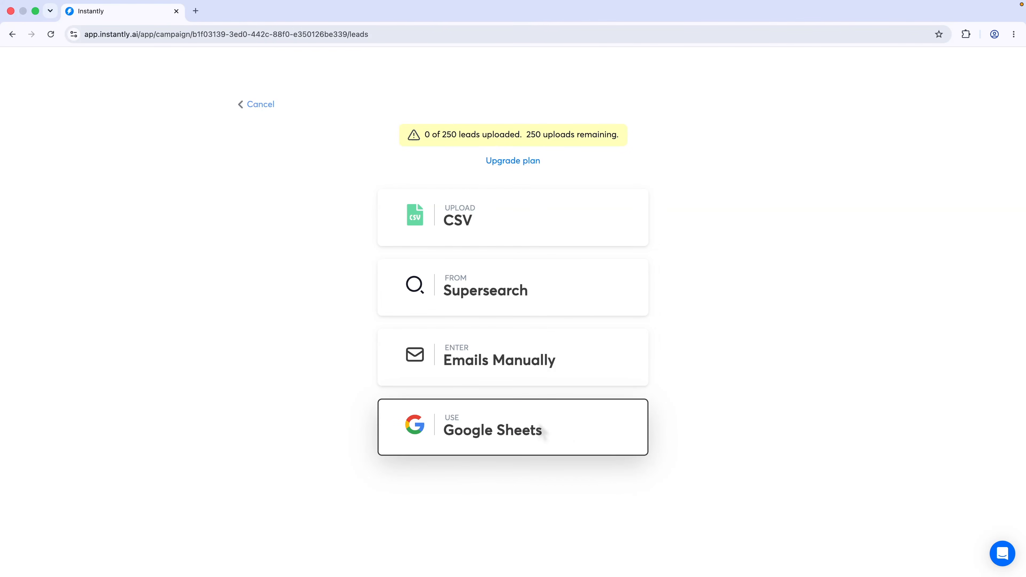
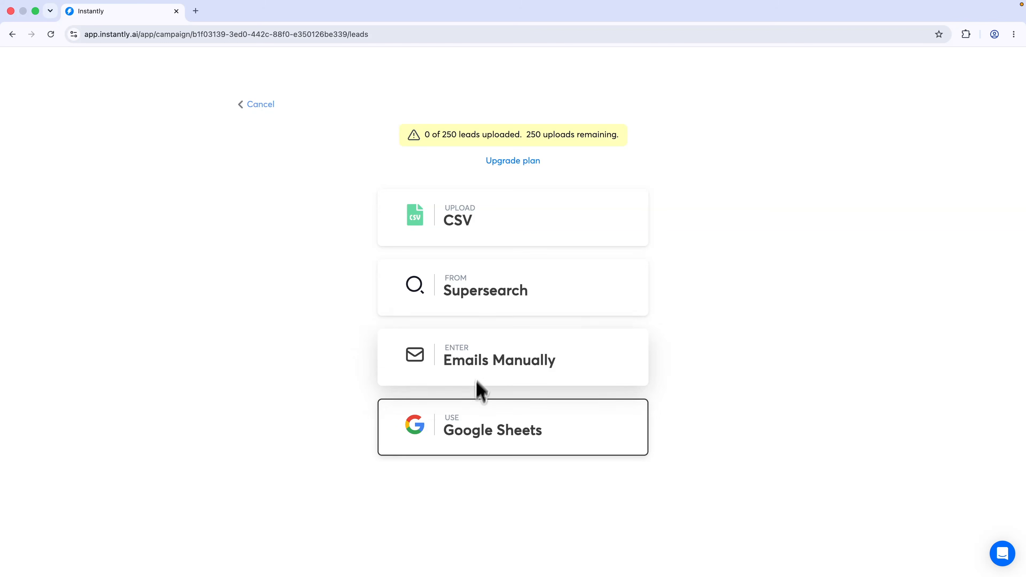
Cancel the lead upload and select all 100 leads in the saved SuperSearch lead list
click(243, 105)
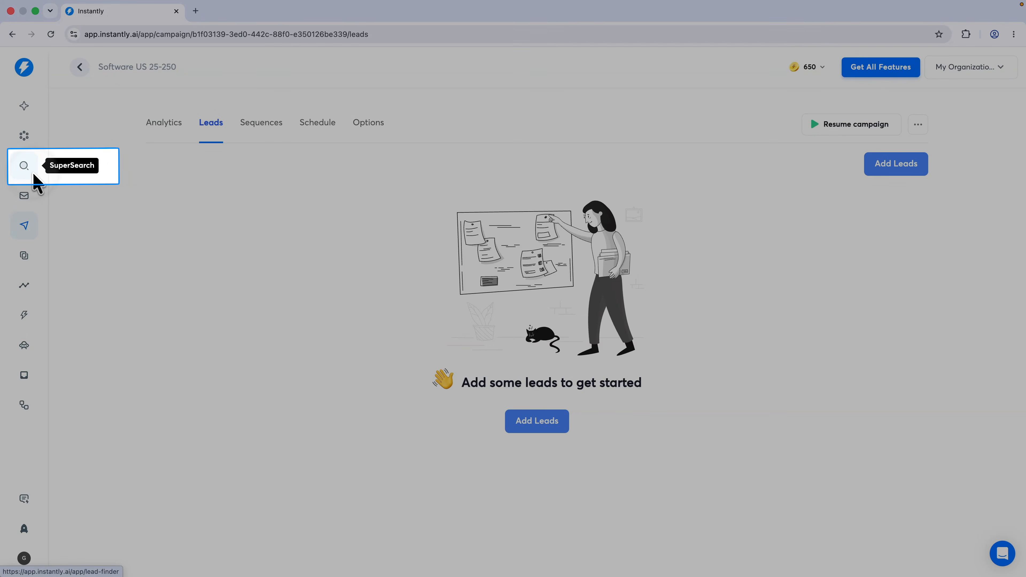
click(35, 175)
click(315, 71)
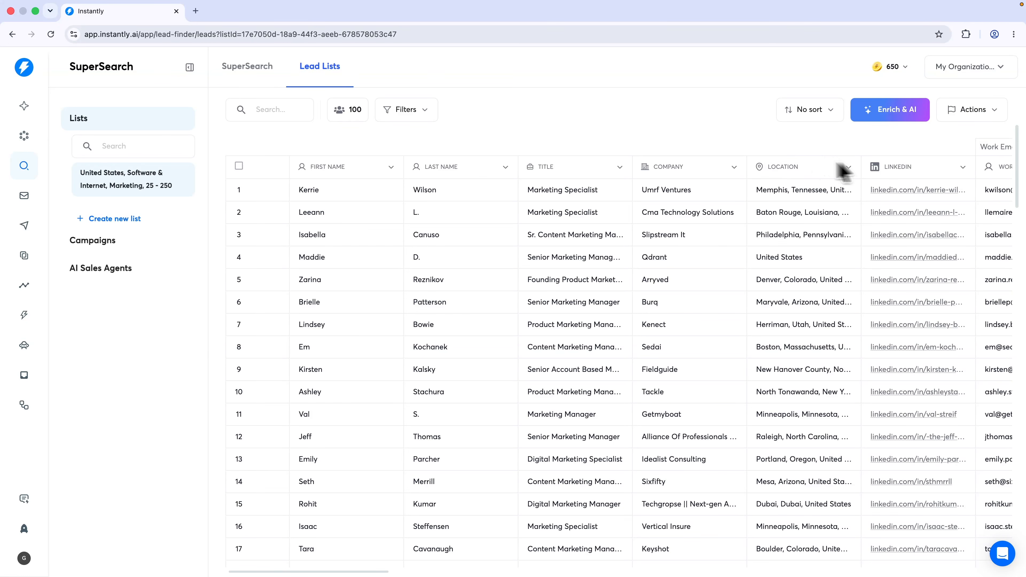
click(239, 165)
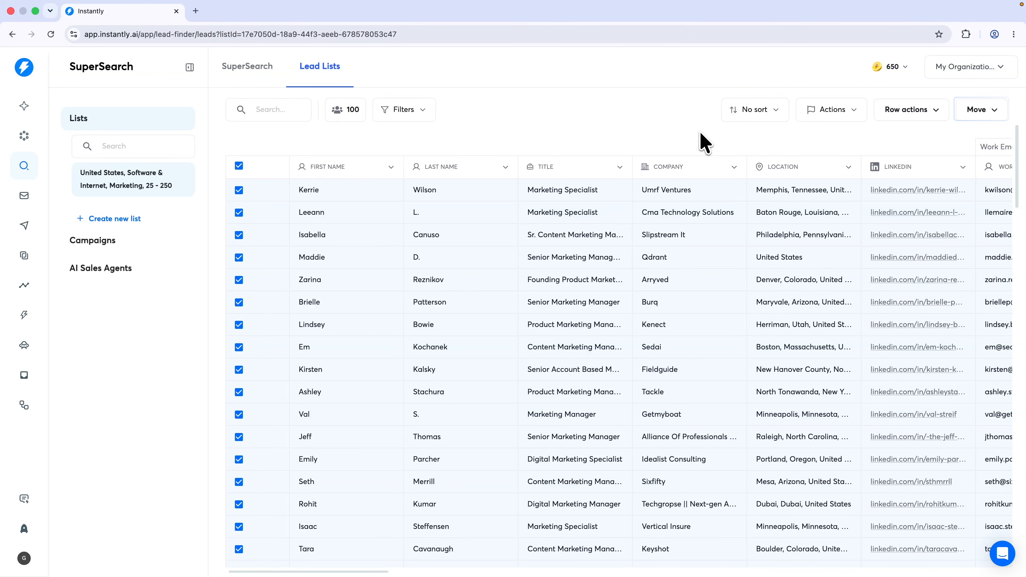
Move the selected leads into the Software US 25-250 campaign and go to that campaign
click(988, 111)
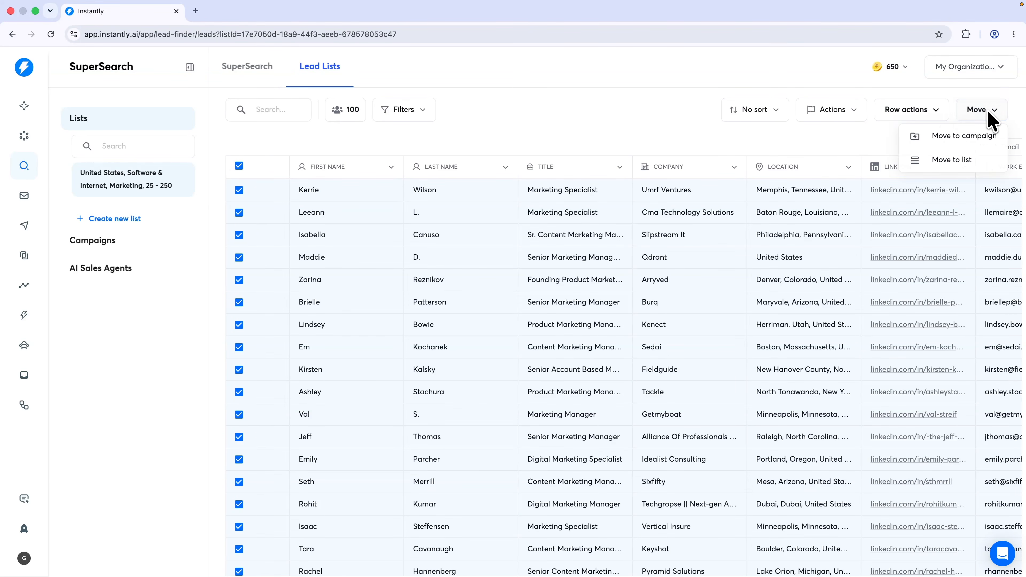
click(963, 136)
click(529, 275)
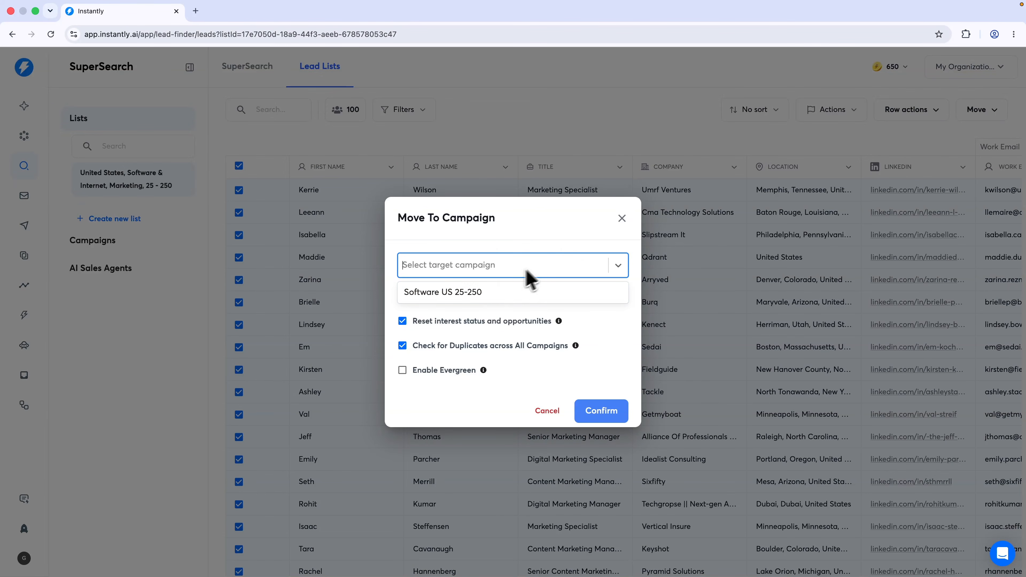
click(474, 295)
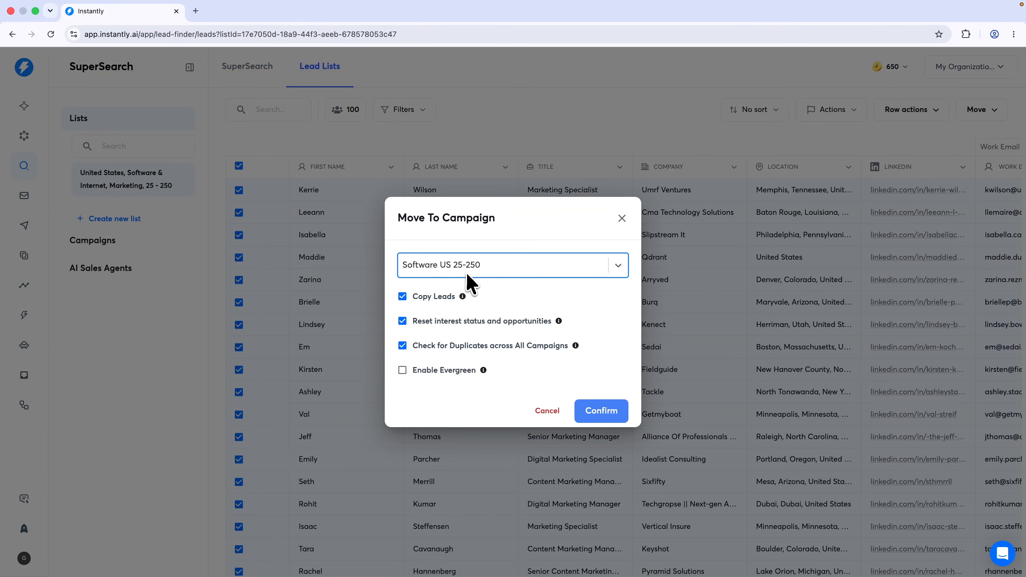
click(599, 417)
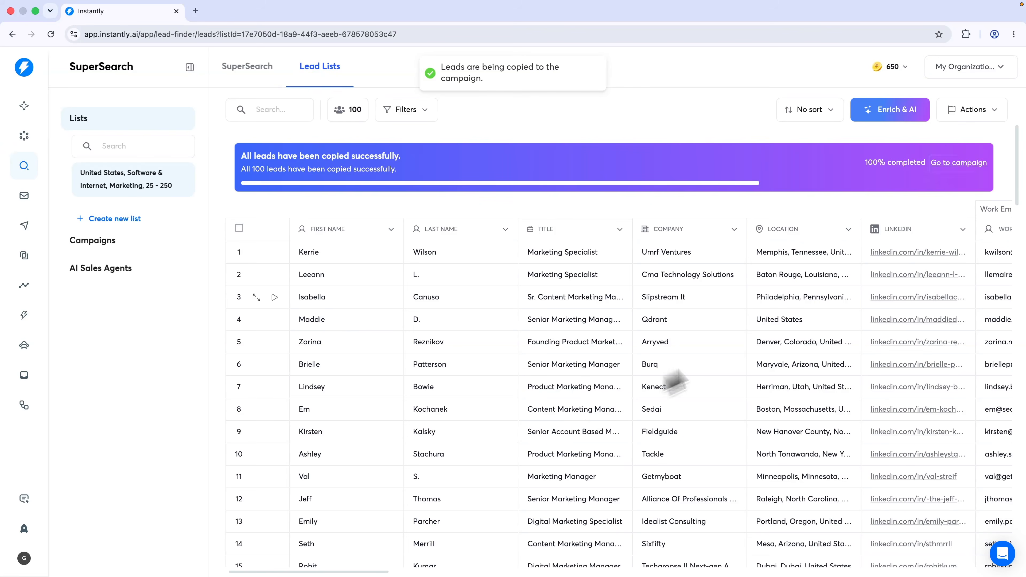
click(958, 163)
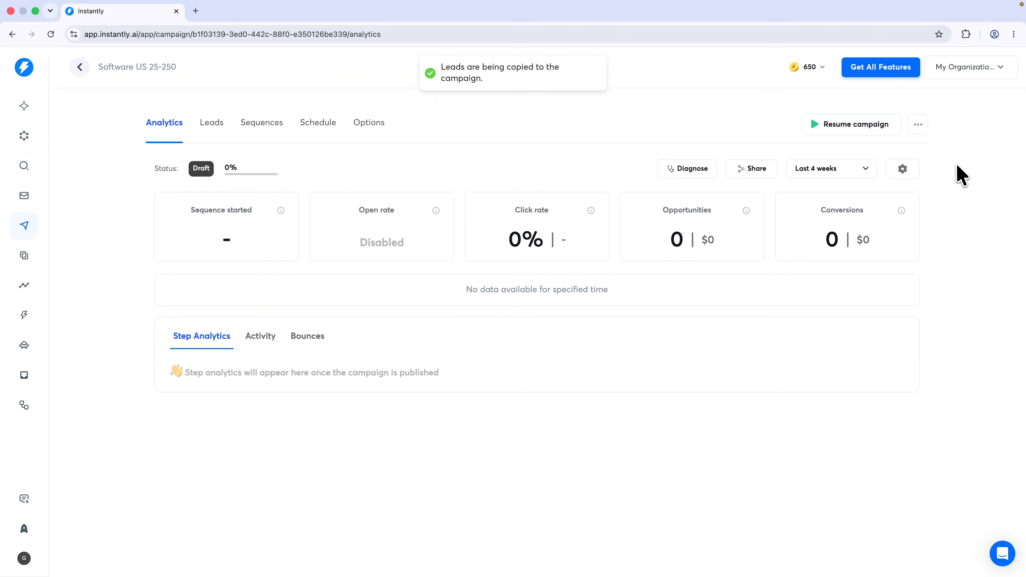
Scroll through the campaign's Leads table to check the 100 not-yet-contacted leads
click(213, 129)
scroll(410, 250, down, 20)
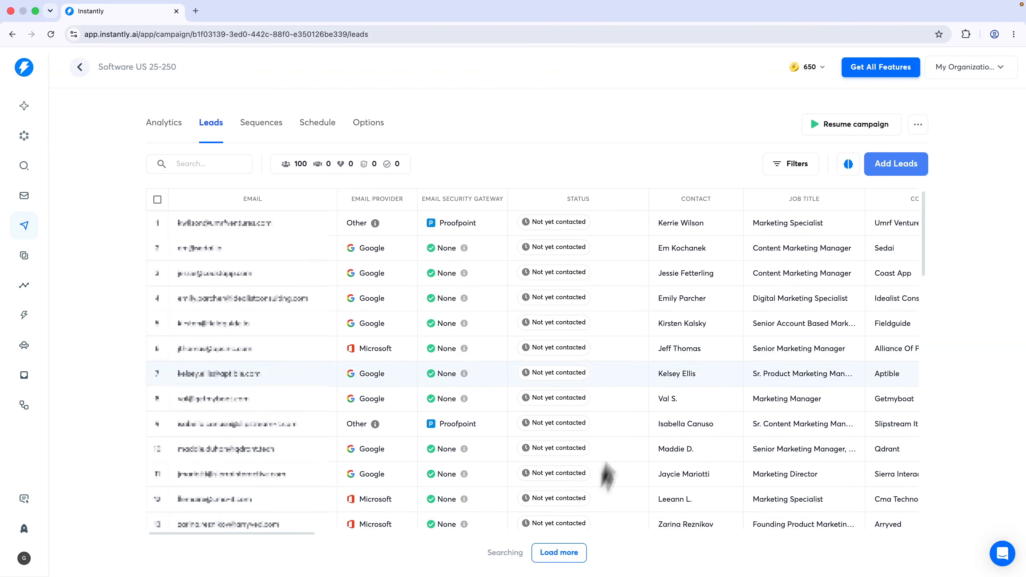
scroll(701, 394, right, 10)
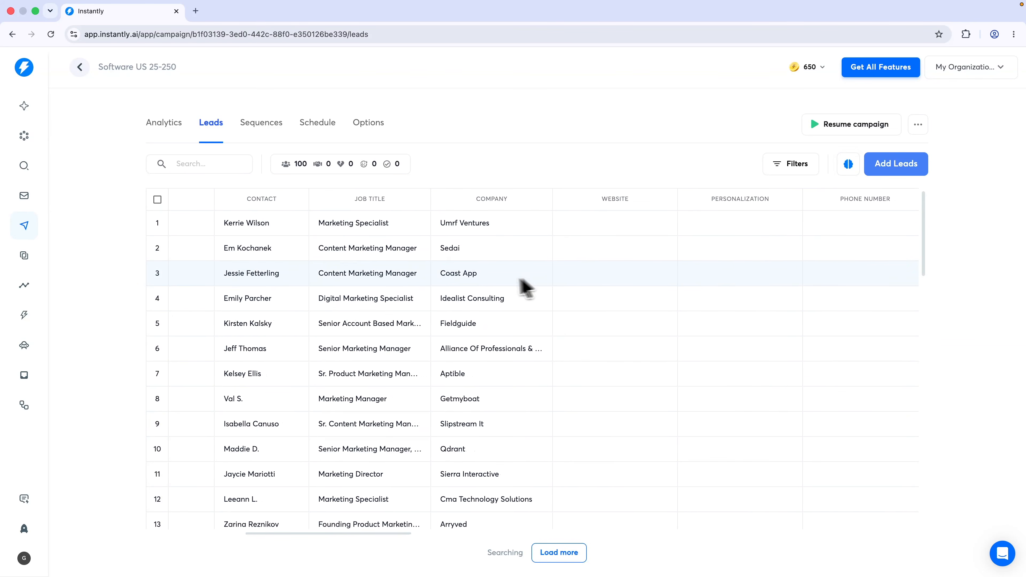
scroll(471, 297, left, 10)
scroll(472, 293, right, 20)
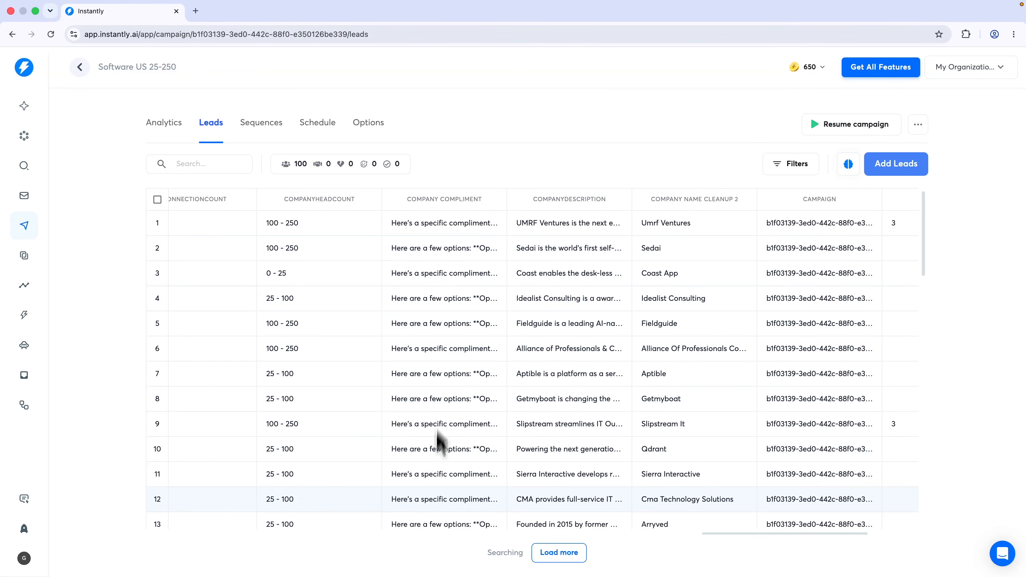
scroll(434, 292, left, 15)
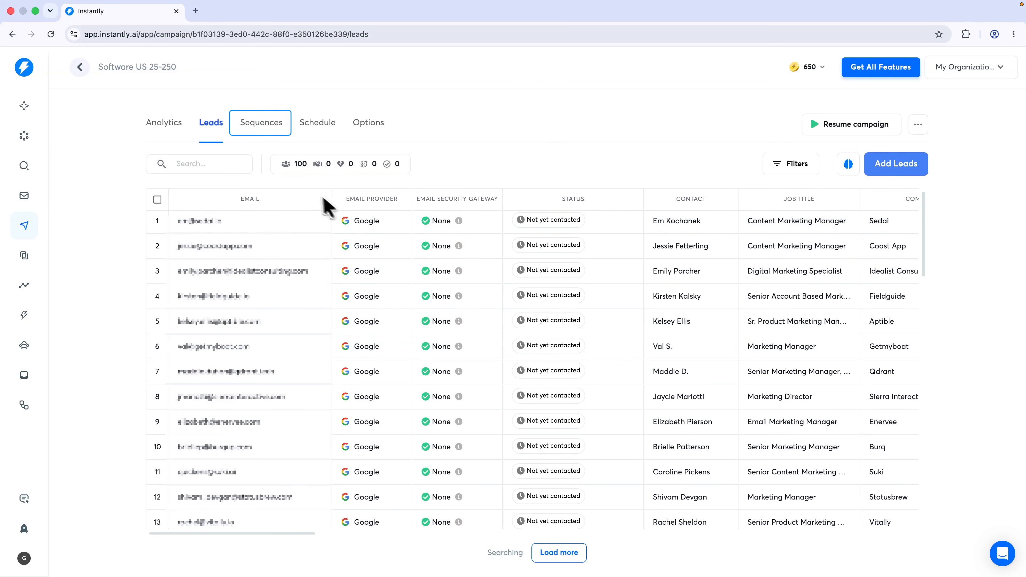
Add Steps 2 and 3 to the sequence and set 3-day waits after Steps 1 and 2
click(262, 128)
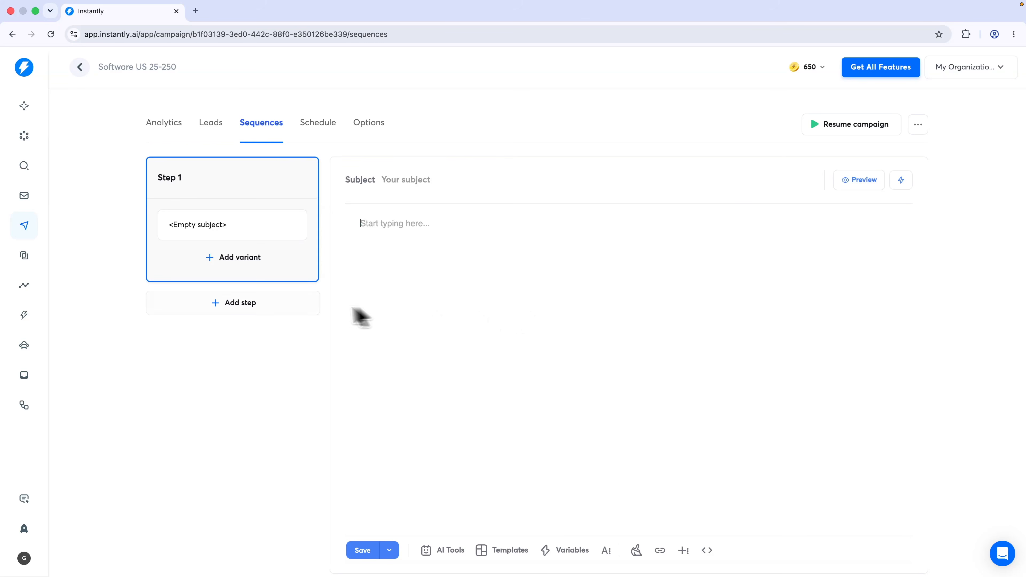
click(218, 308)
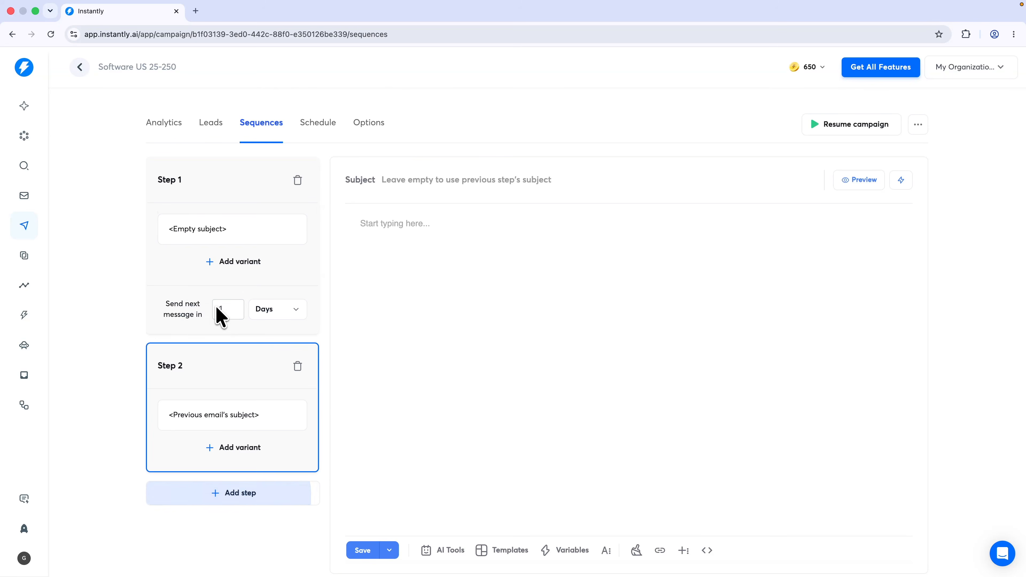
click(236, 500)
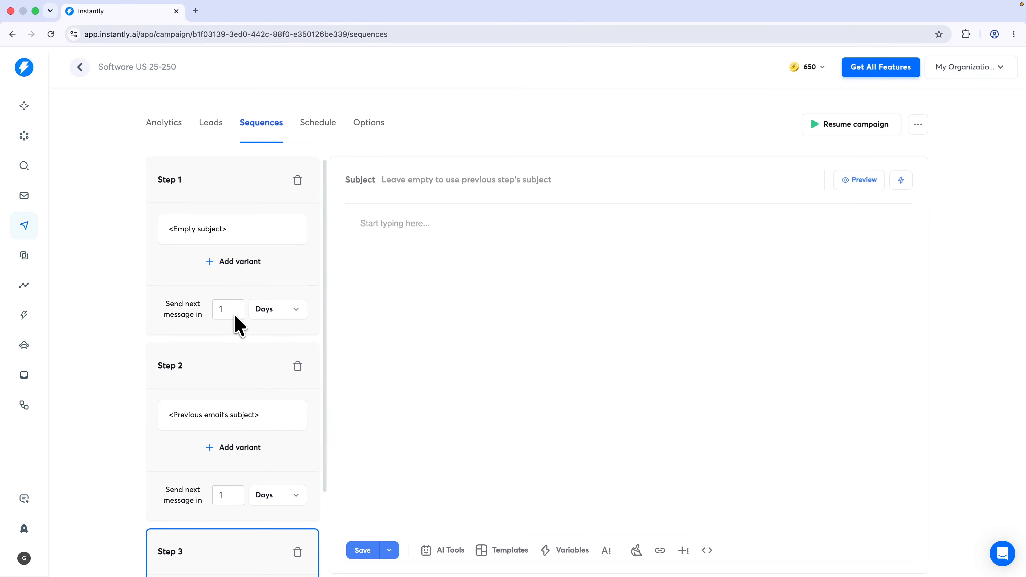
click(228, 305)
text(3)
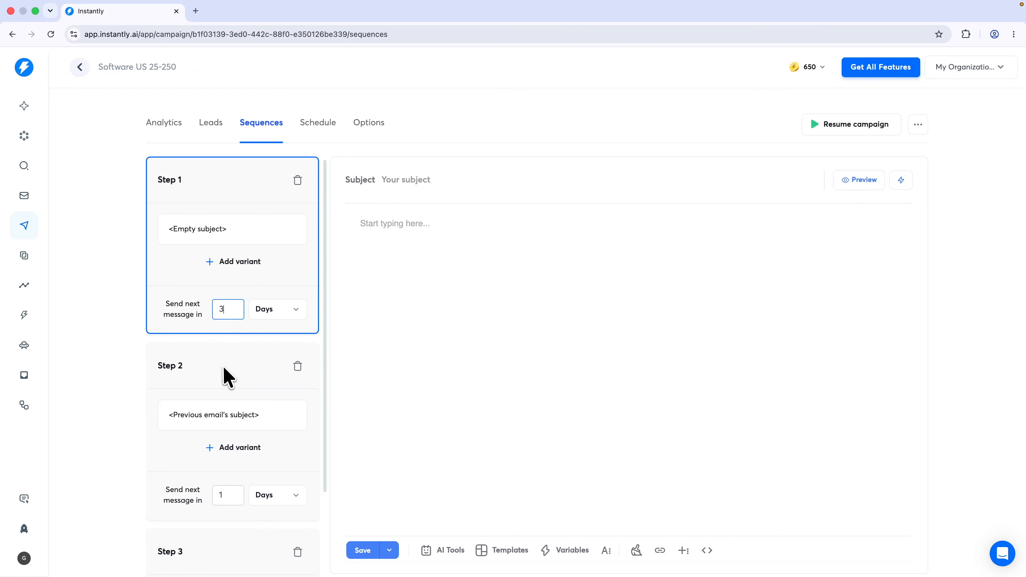
click(227, 497)
text(3)
click(99, 442)
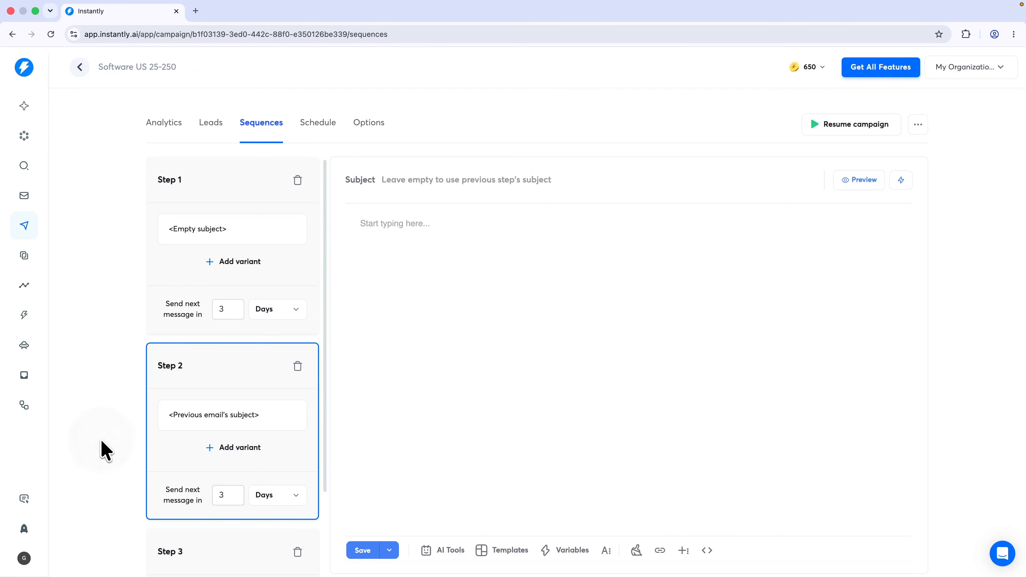
Review the sequence, then bring up AI writing tools for the blank Step 1 email
scroll(102, 443, down, 1)
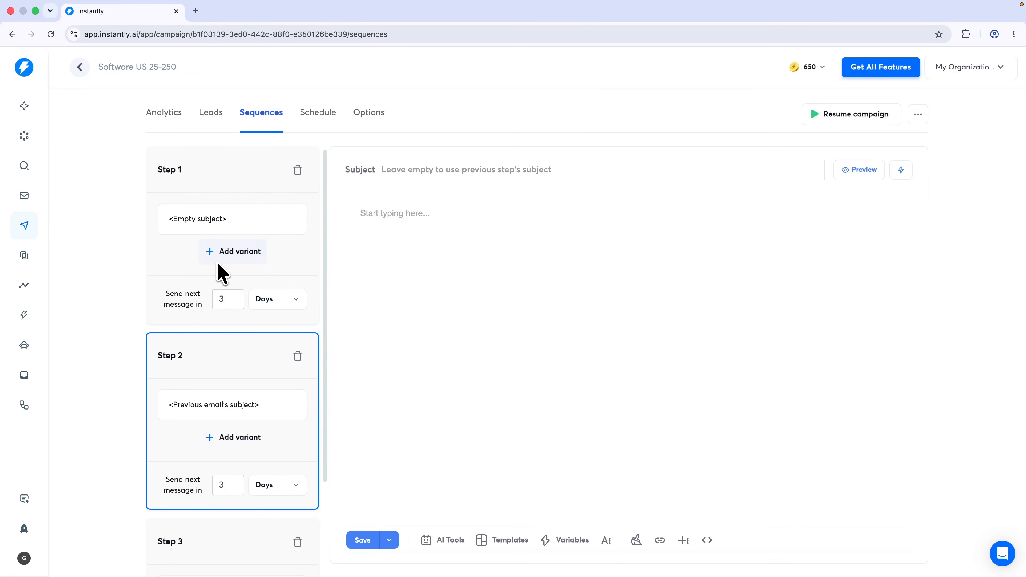
scroll(229, 281, down, 3)
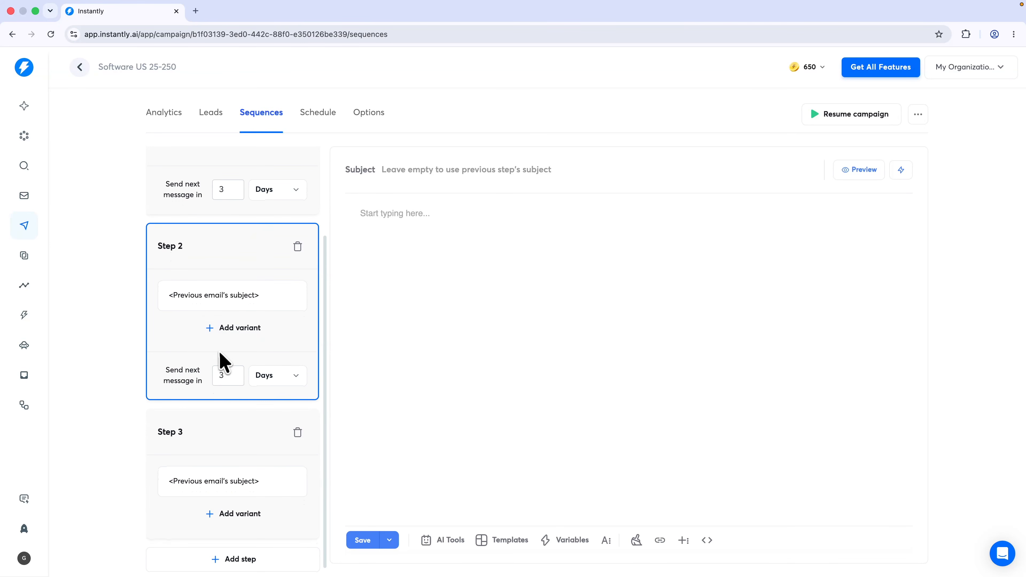
scroll(206, 380, down, 1)
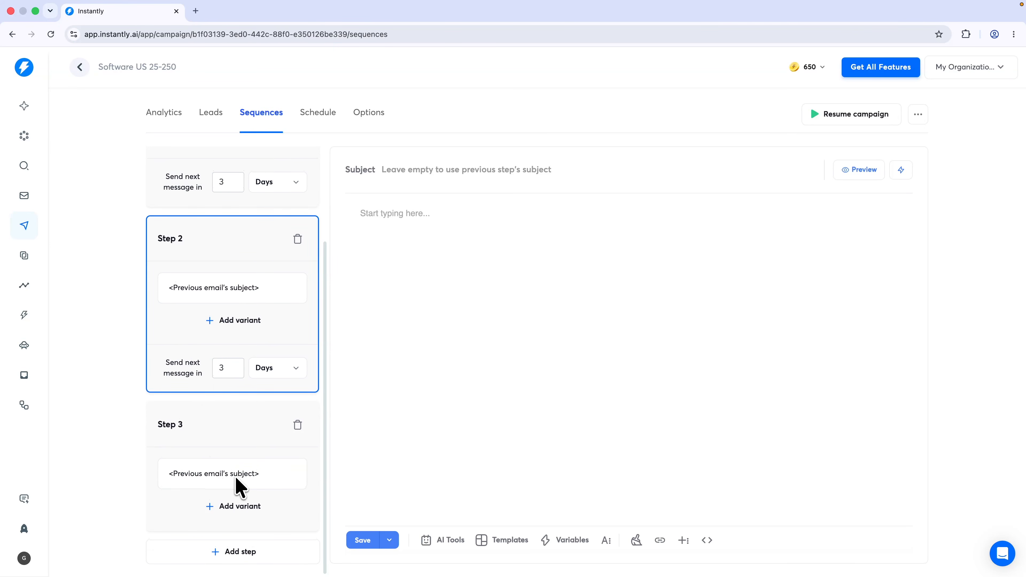
scroll(229, 458, up, 5)
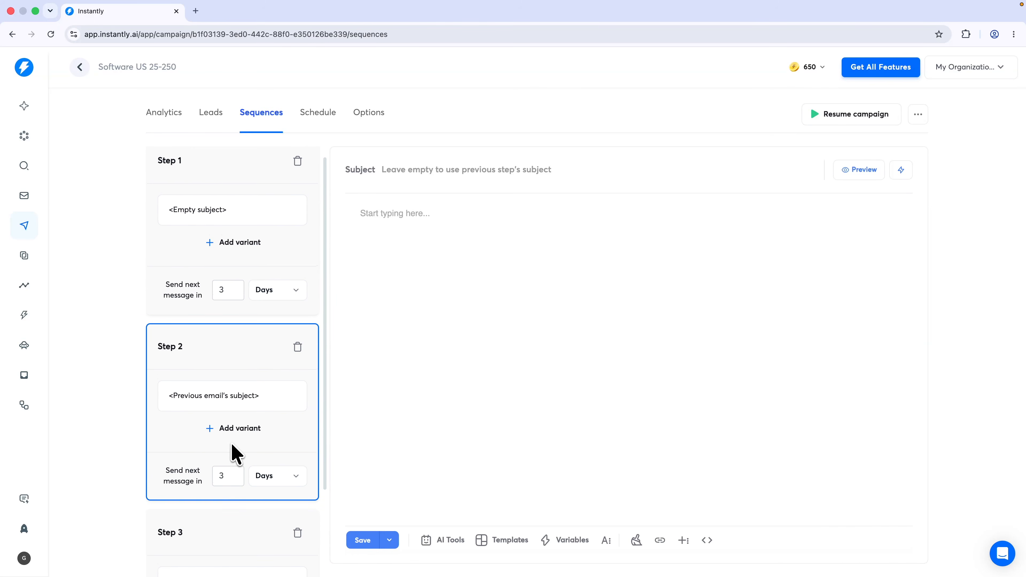
click(220, 194)
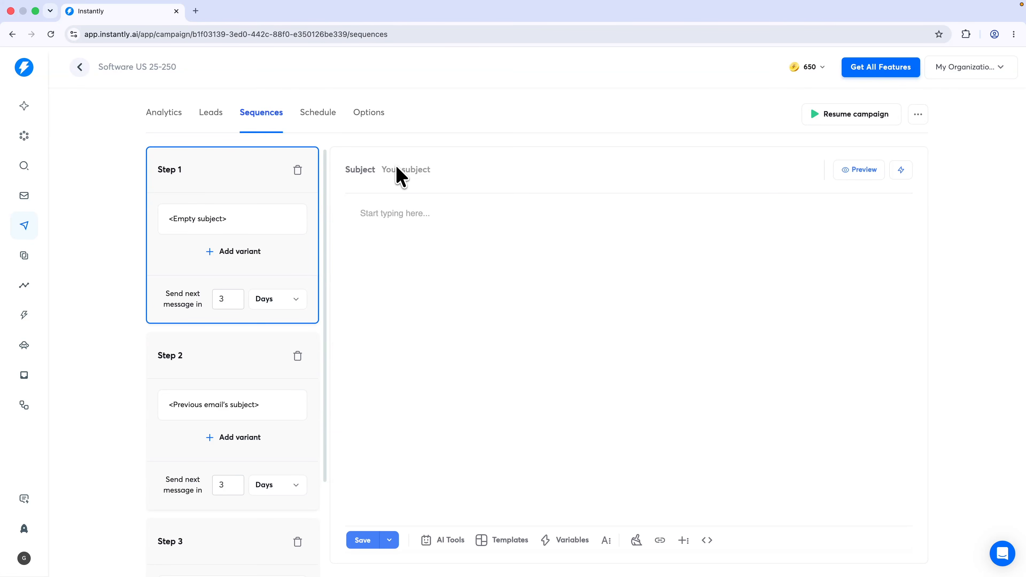
scroll(219, 335, down, 3)
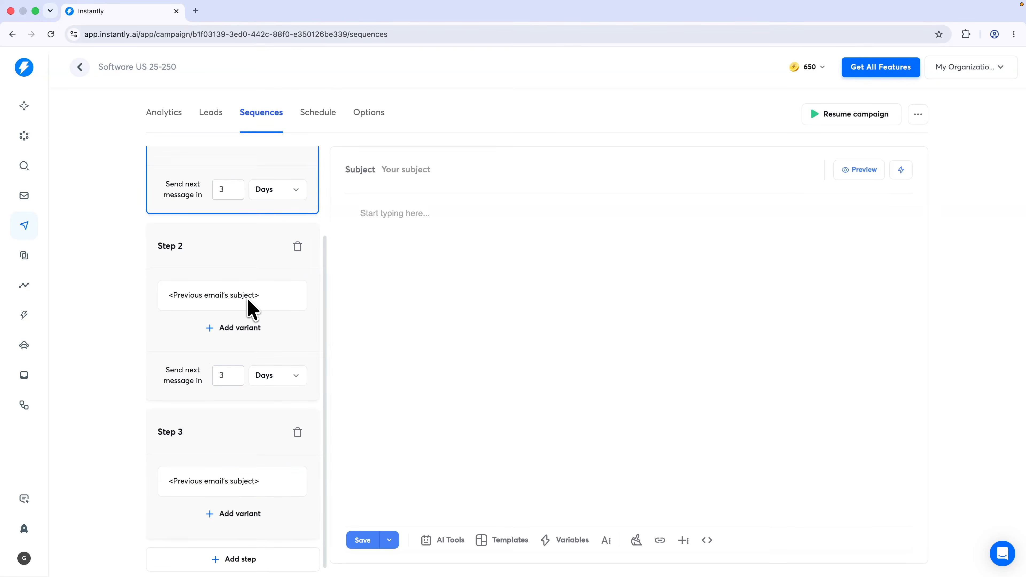
scroll(246, 312, up, 1)
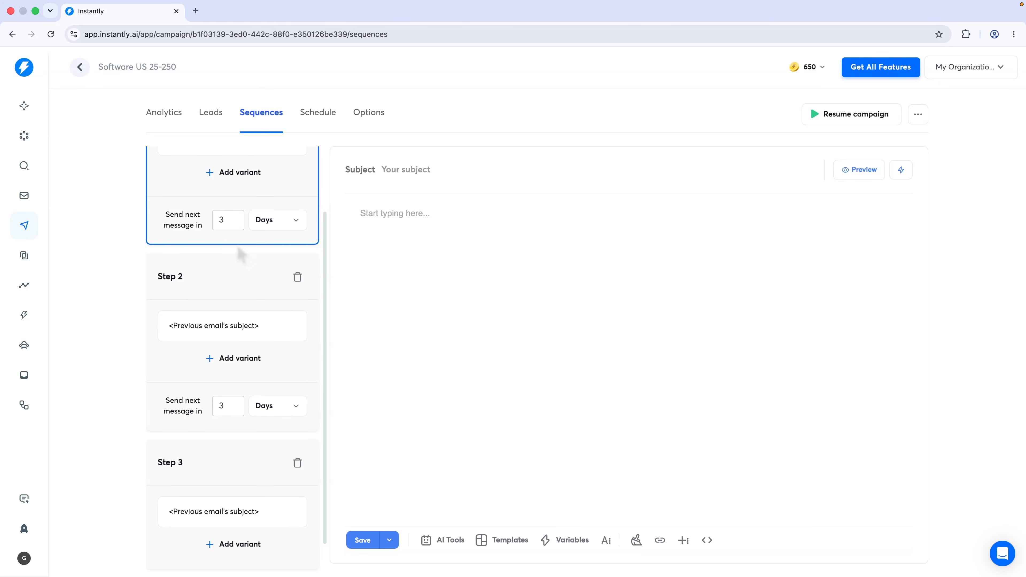
scroll(233, 323, up, 3)
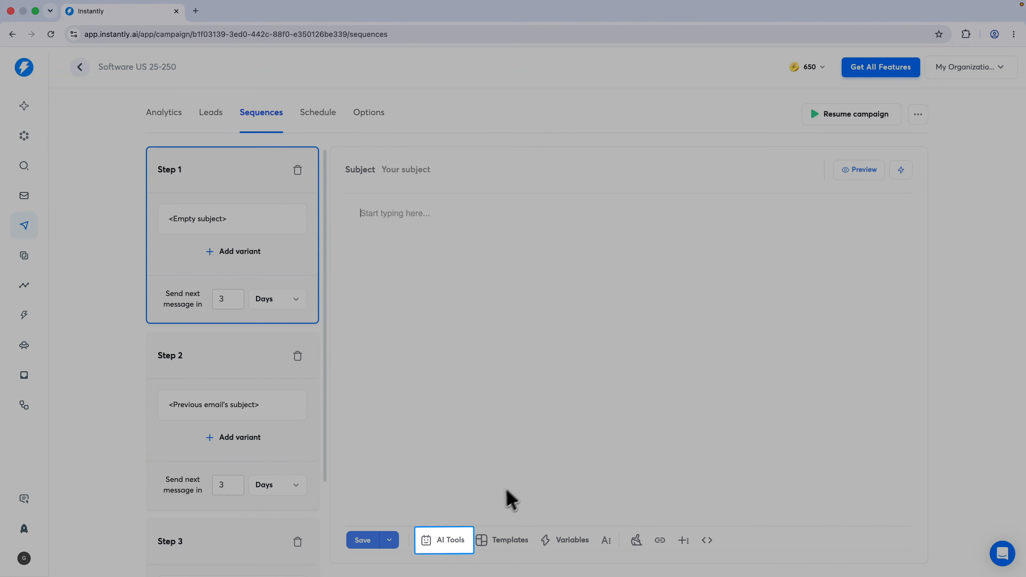
click(452, 540)
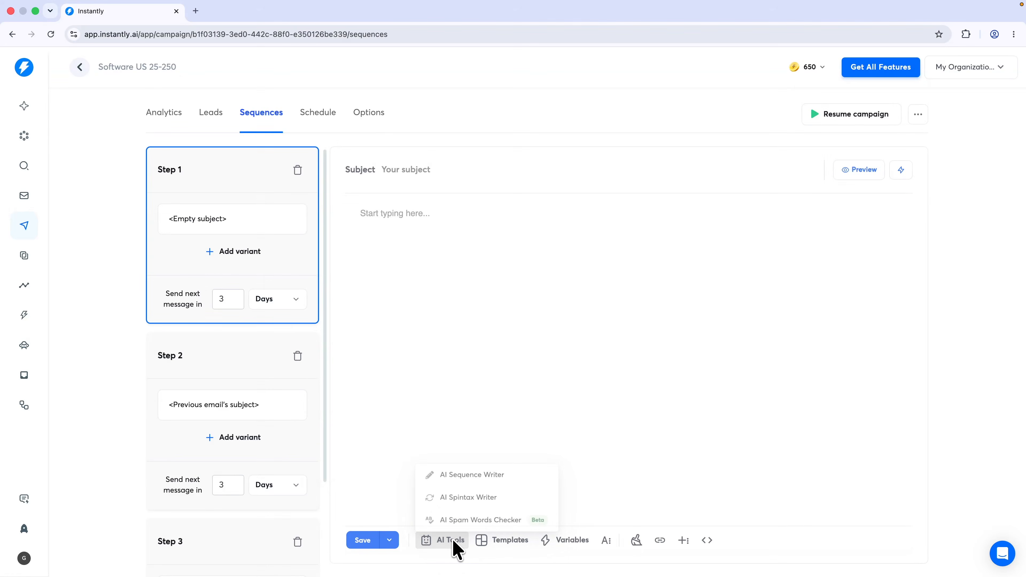
Start an AI-generated sequence for company 'Software Scope' and describe its offer
click(464, 474)
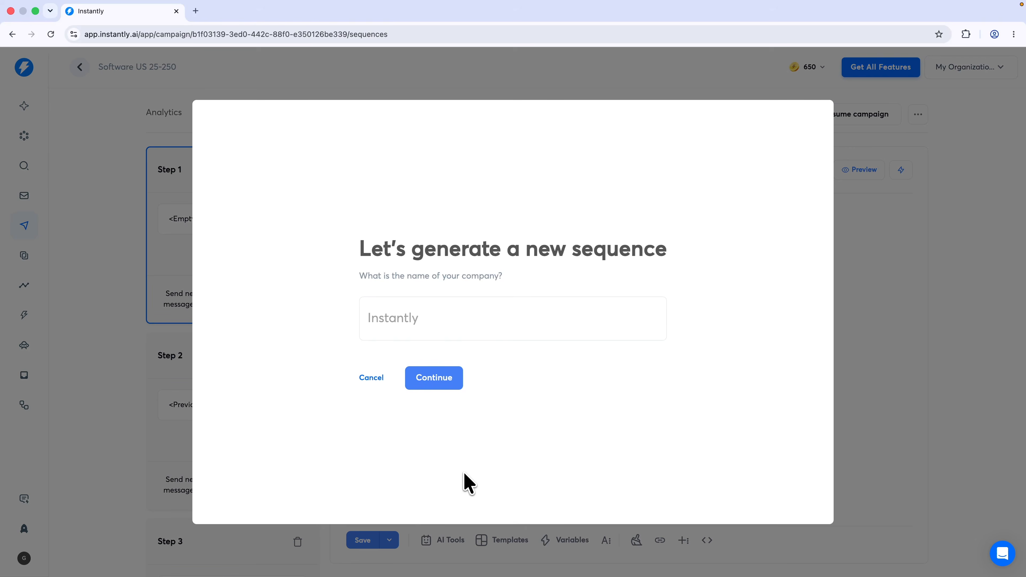
click(424, 331)
text(Sof)
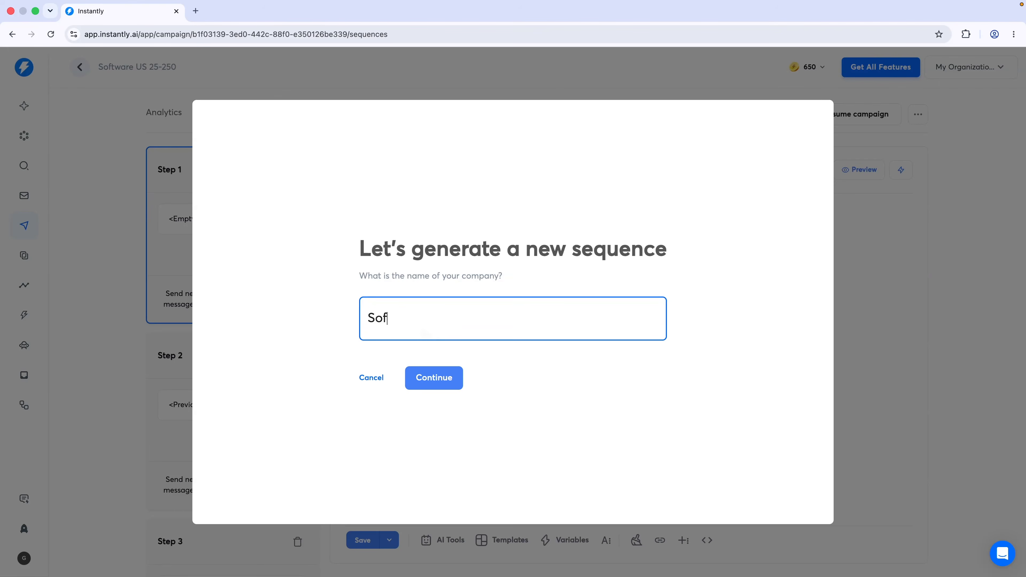
text(tware Scope)
click(435, 380)
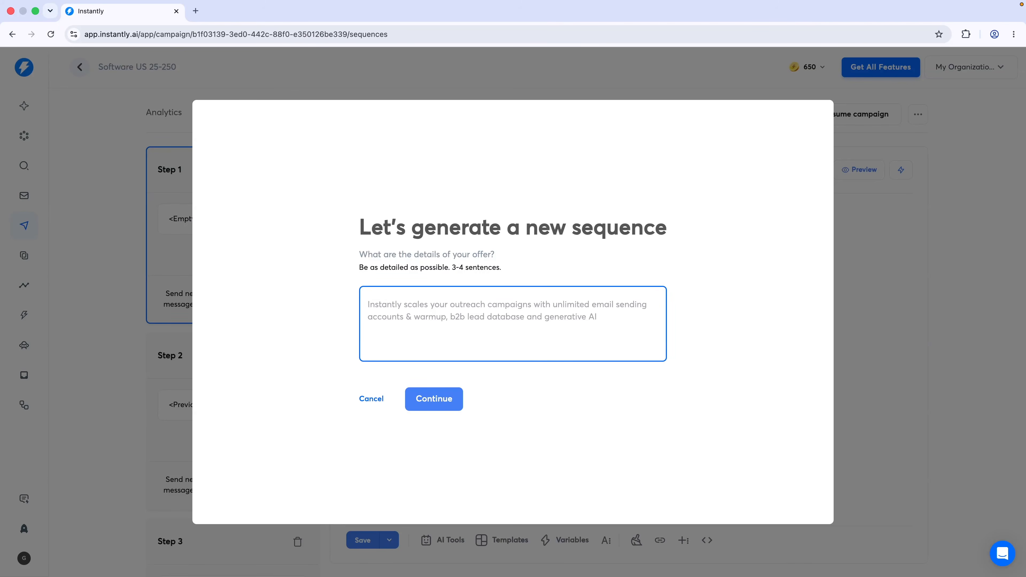
text(Software Scope offers video trainings, in the form of)
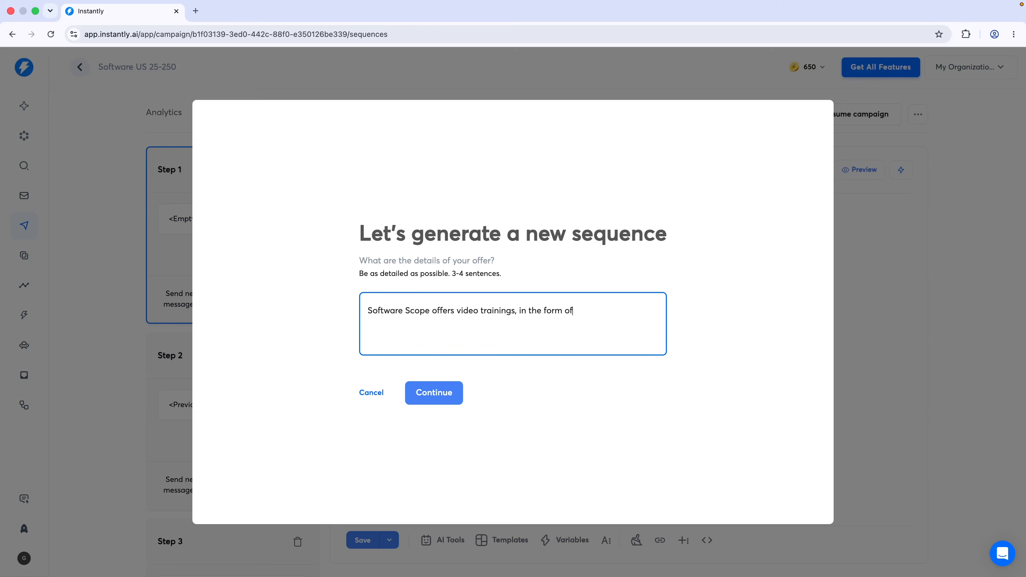
text(mparisons and review videos of software companies that rank on Y)
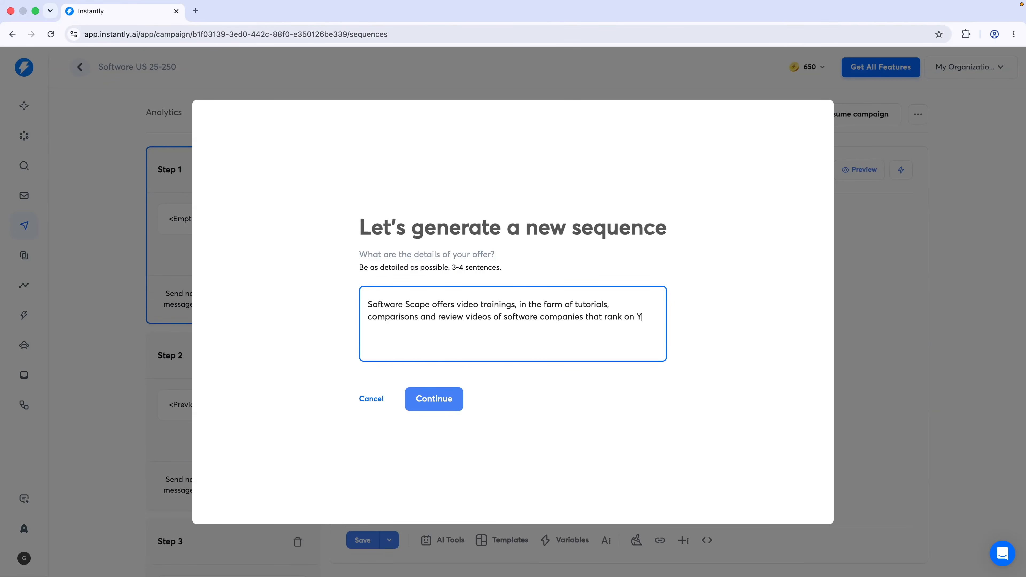
text(ube and on Google. It helps software companies reach t)
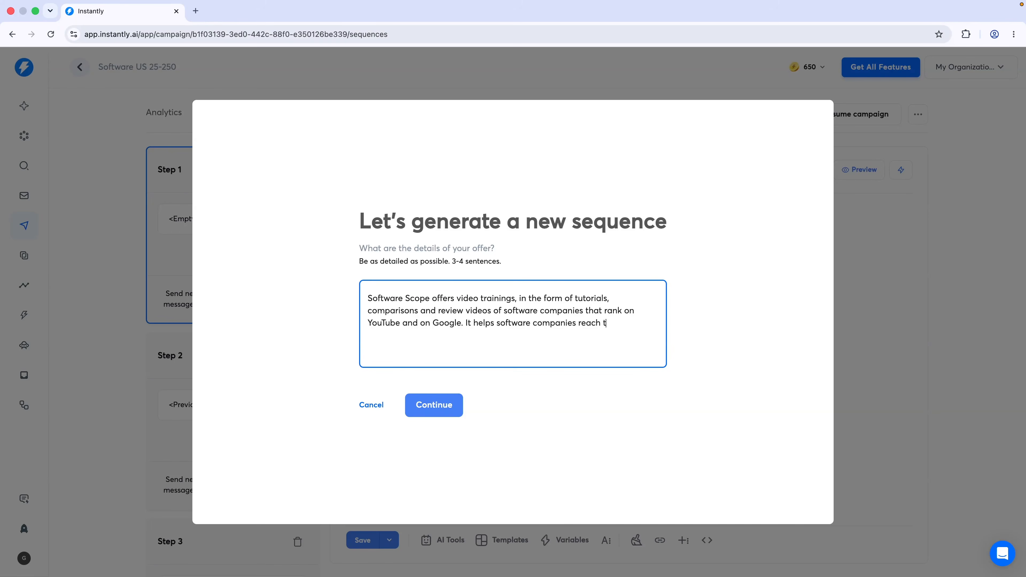
text(customer and lowers churn because the user is trained on the tool. It also)
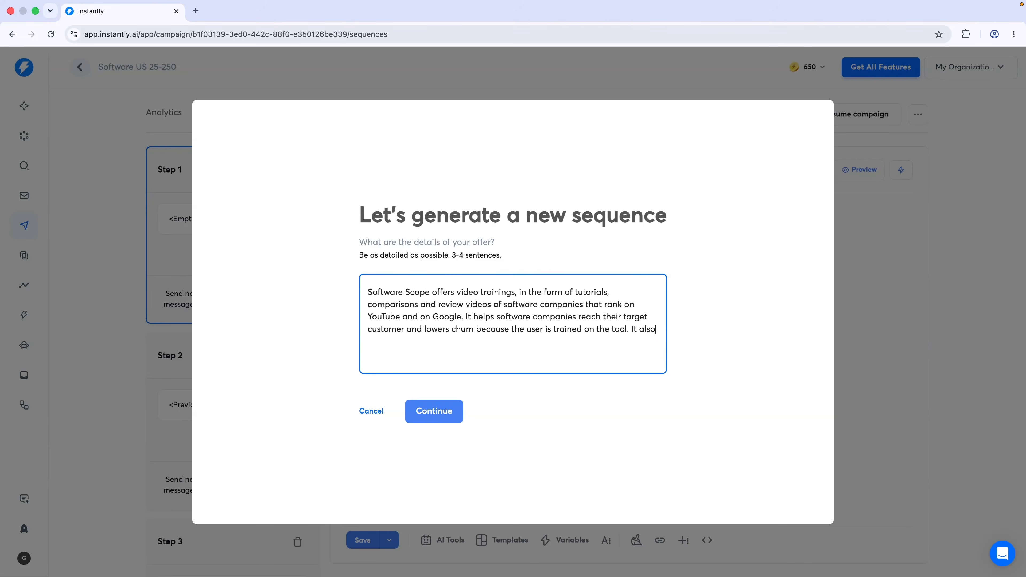
text(lowers support tickets for the same reason.)
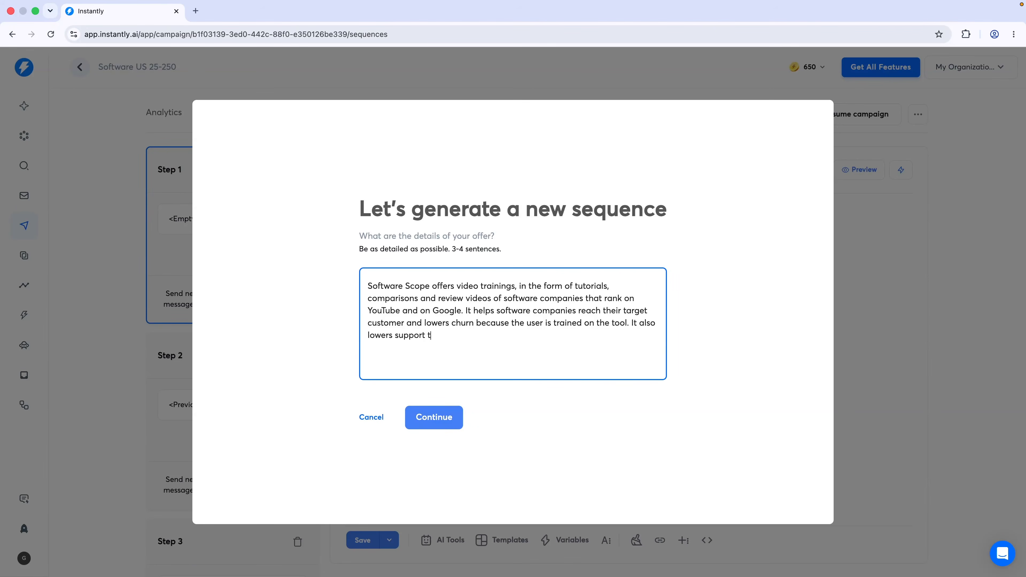
Set the audience to B2B software marketing departments and add the Nas.io tutorial-video case study
click(437, 418)
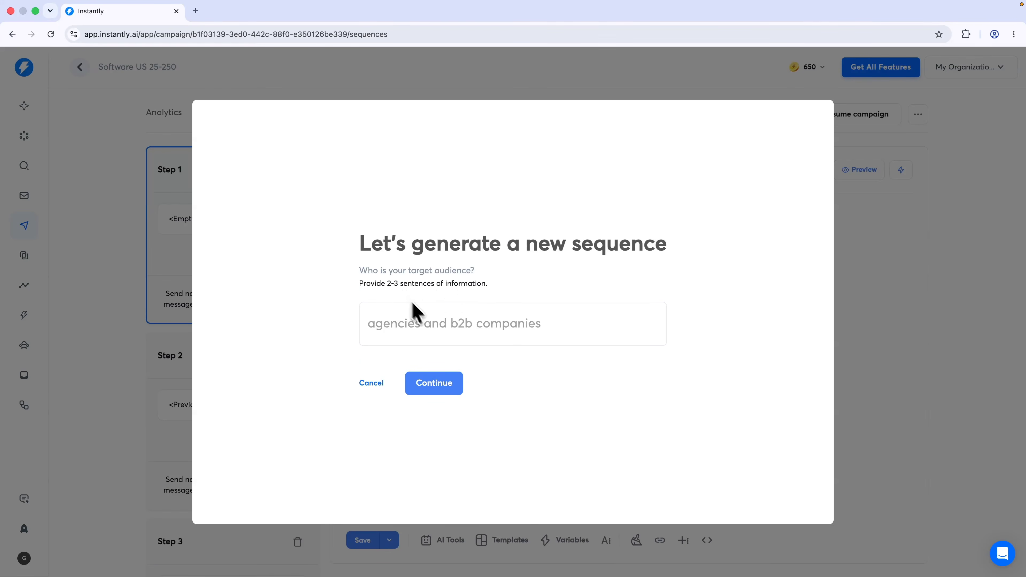
click(427, 323)
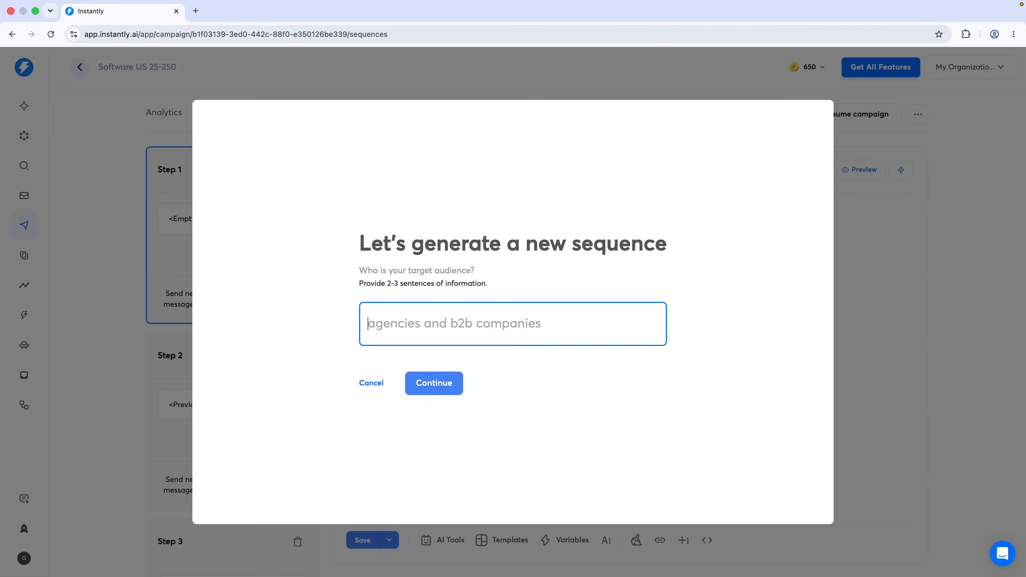
text(B2b software compa)
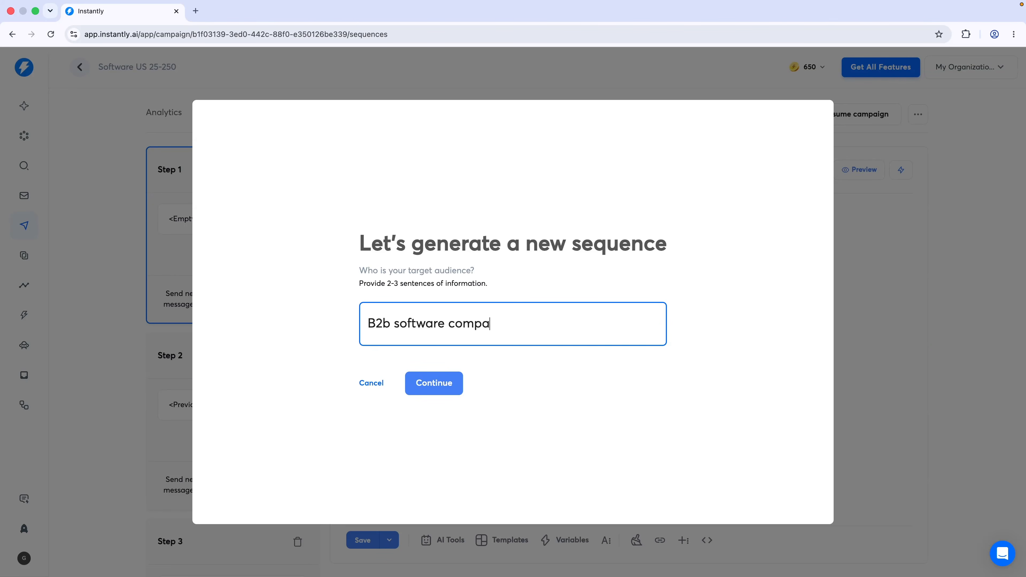
text(nies. Mainly the marketin)
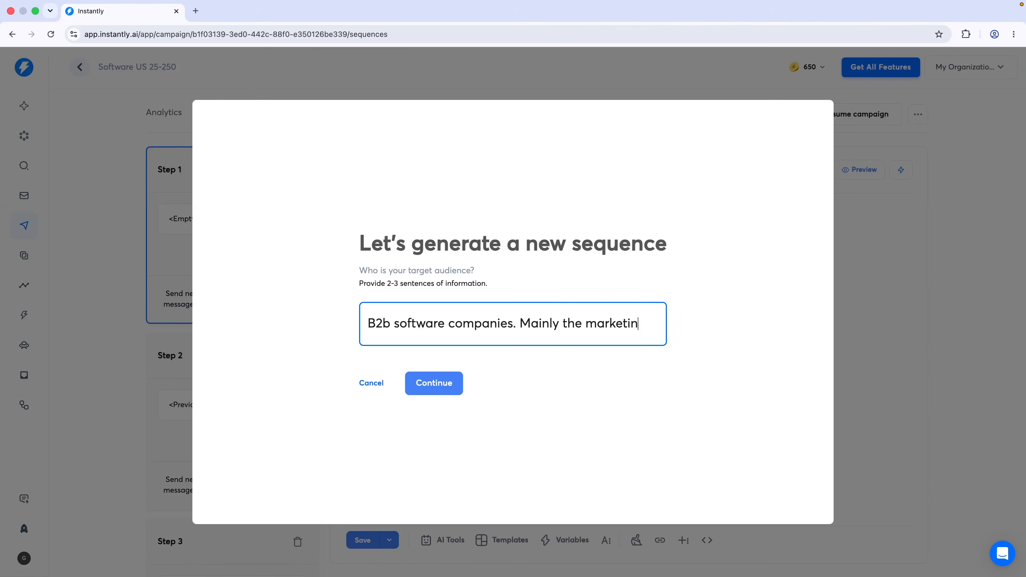
text(g department within)
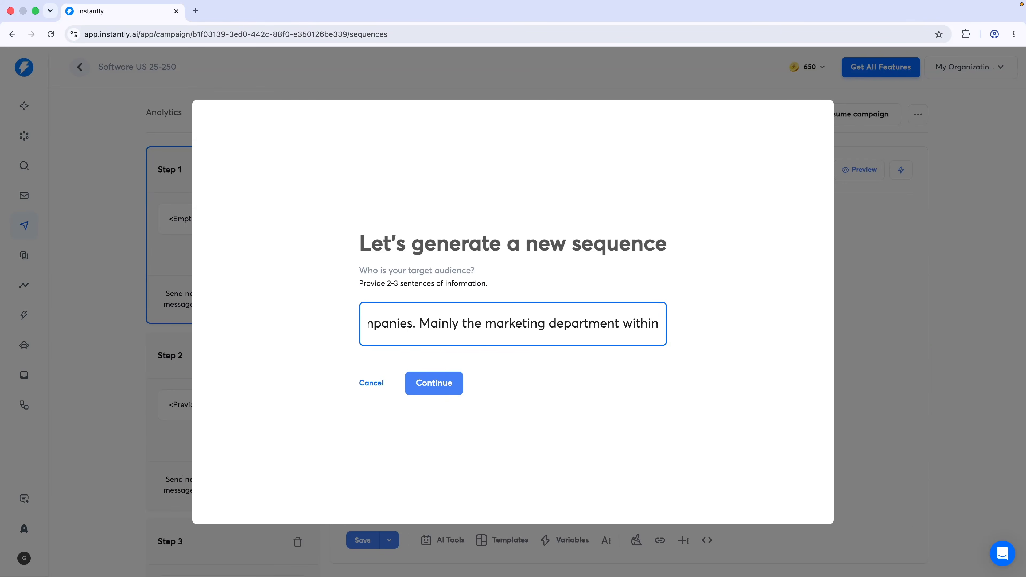
text( those companies.)
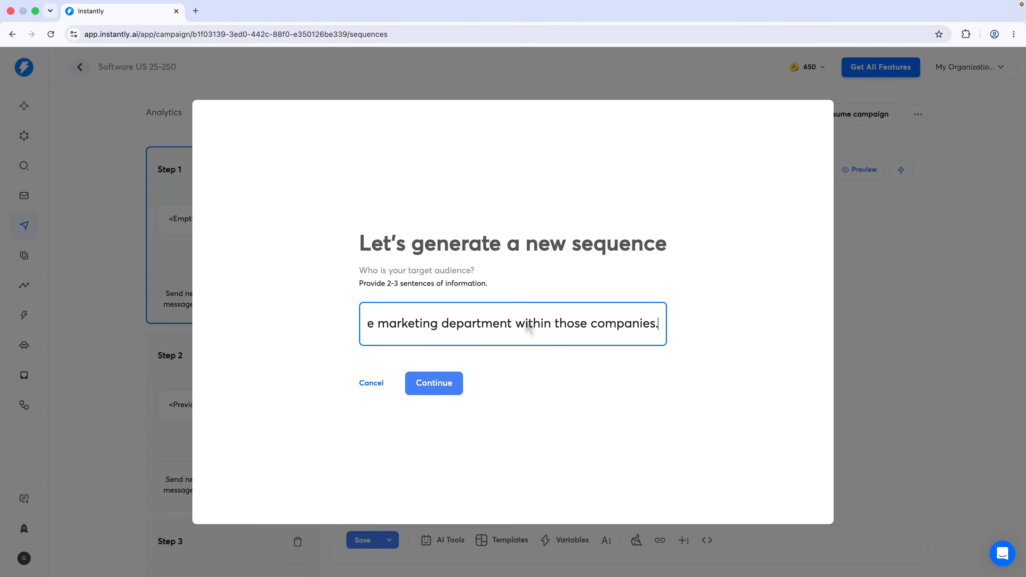
click(435, 389)
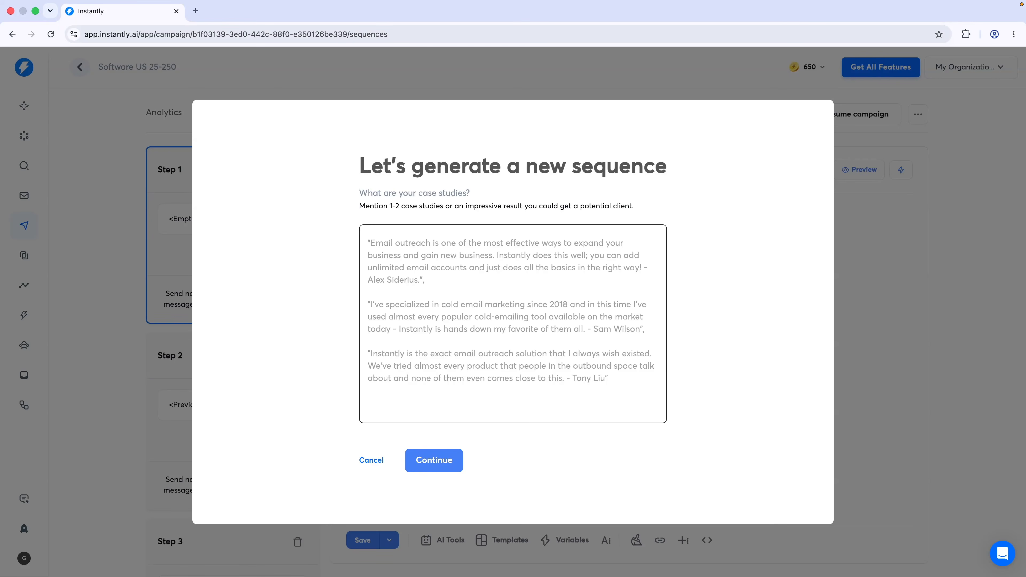
click(452, 390)
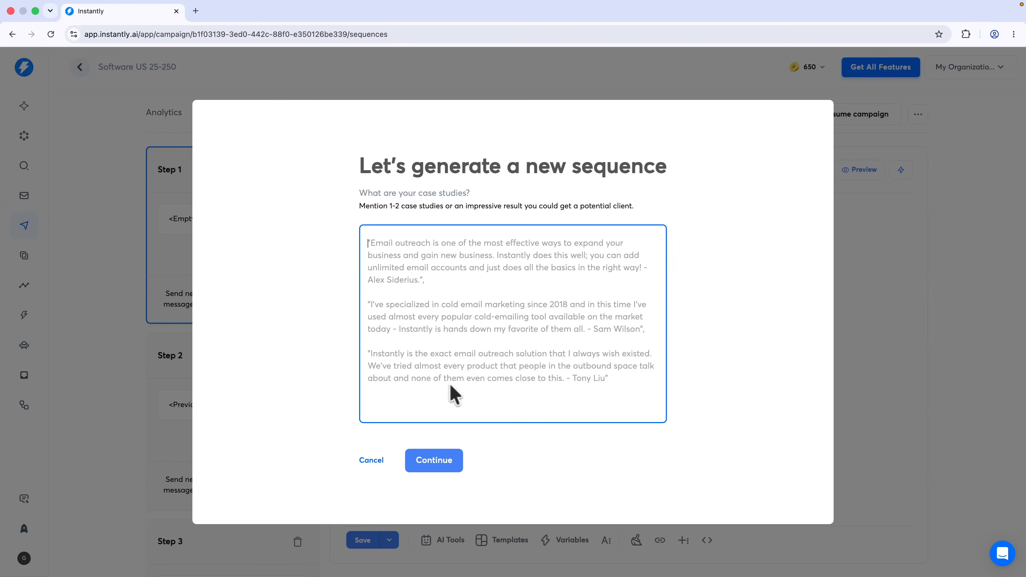
text(A tutorial + review video on Nas.io uploaded 12 months ago with 7k views, 429 watch hours and still getting upwards of 40 views per 48 hours. Bringing in consistent leads for Nas.io. We added a custom tracking link to our video and Nas has indicated they are interested in more videos.)
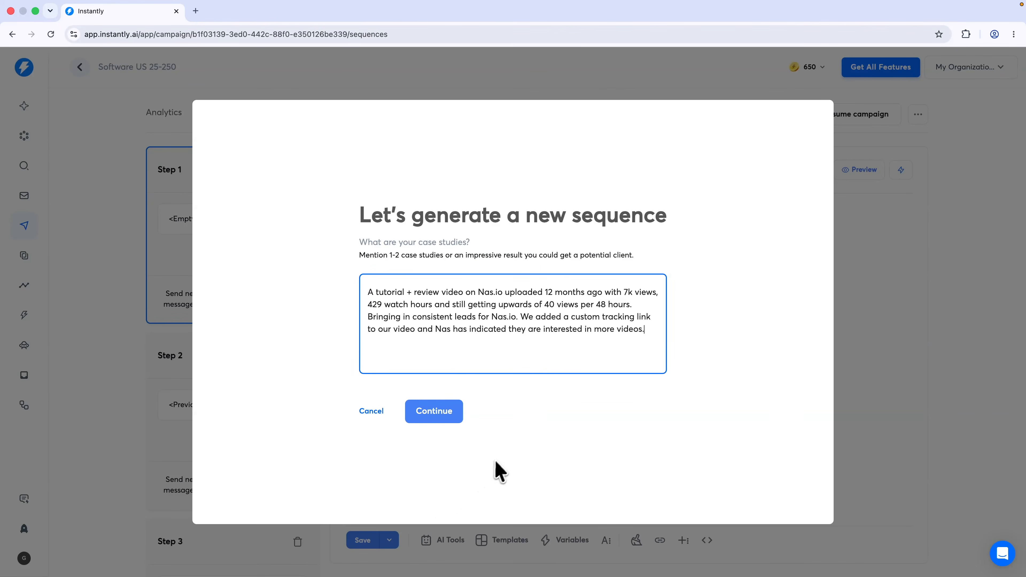
click(441, 410)
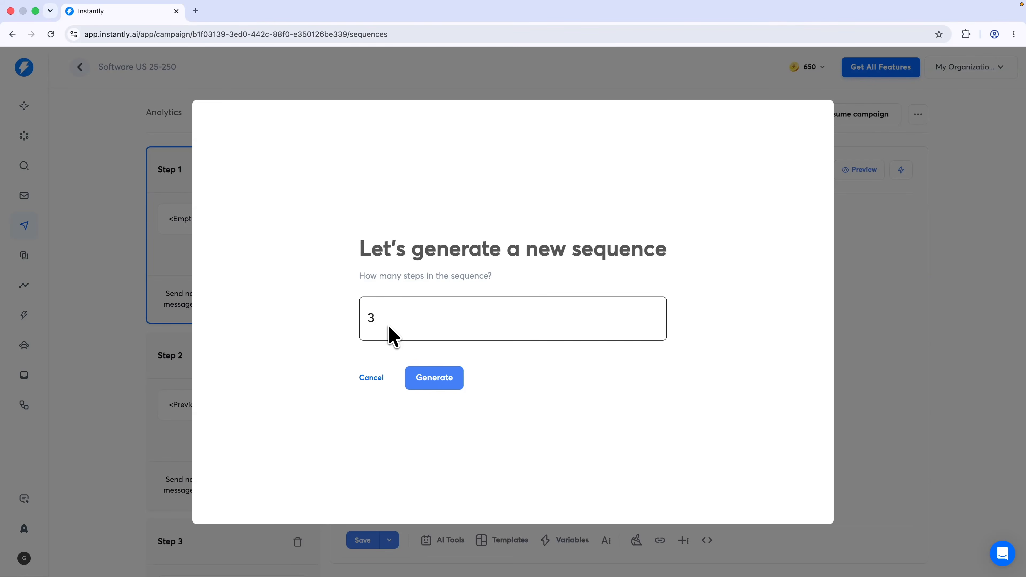
Generate the three emails and review subjects like 'Your thoughts?' and 'Quick insight for {{companyName}}'
click(440, 384)
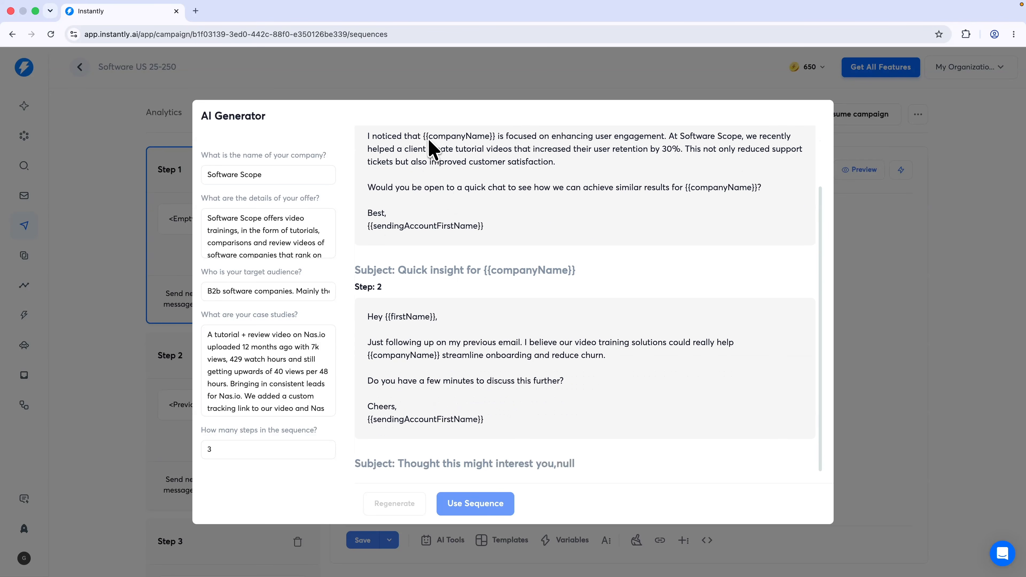
scroll(469, 283, up, 10)
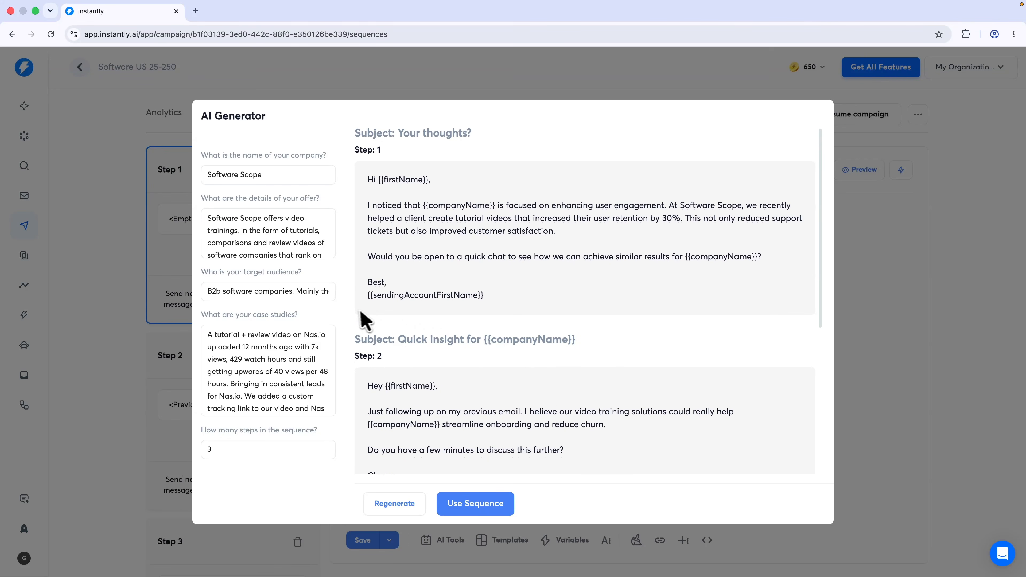
click(477, 504)
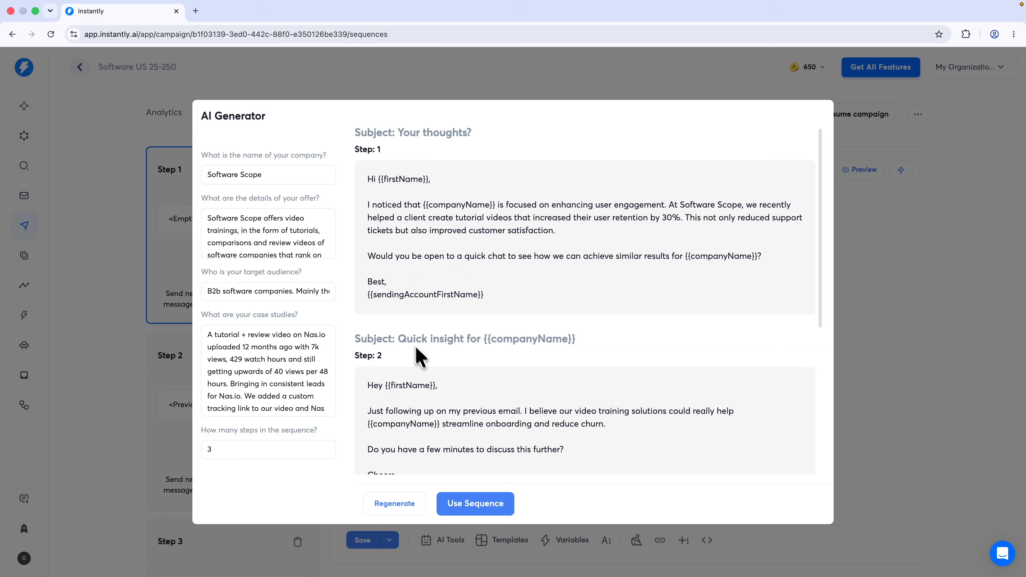
scroll(420, 356, down, 3)
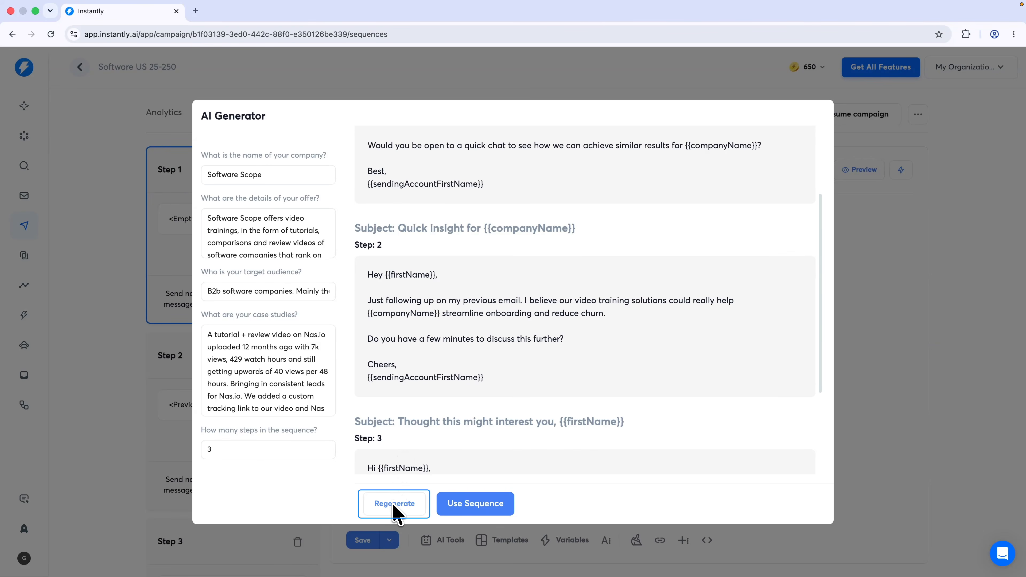
Apply the generated sequence to the campaign and clear Step 2's subject line
click(474, 509)
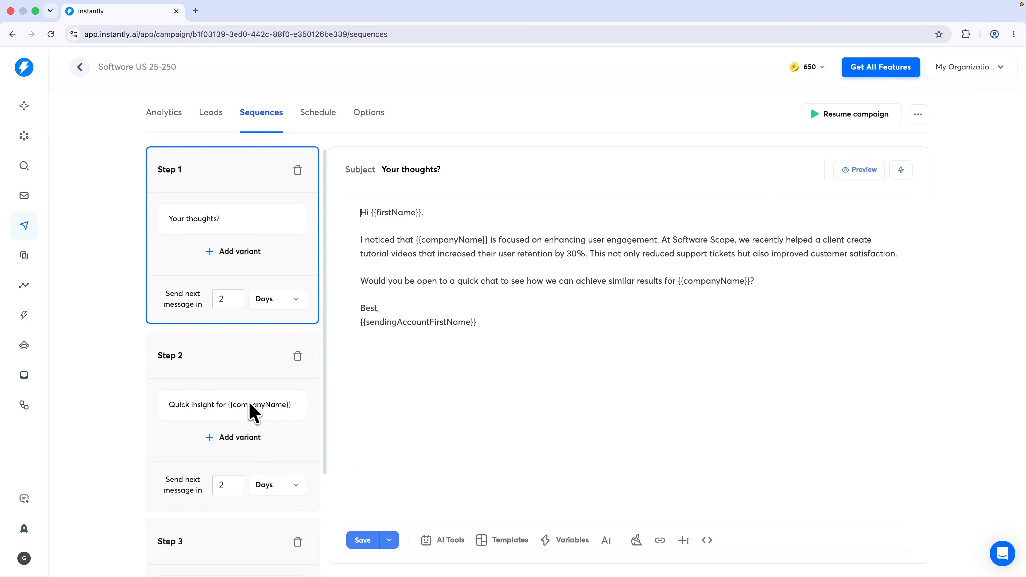
click(214, 404)
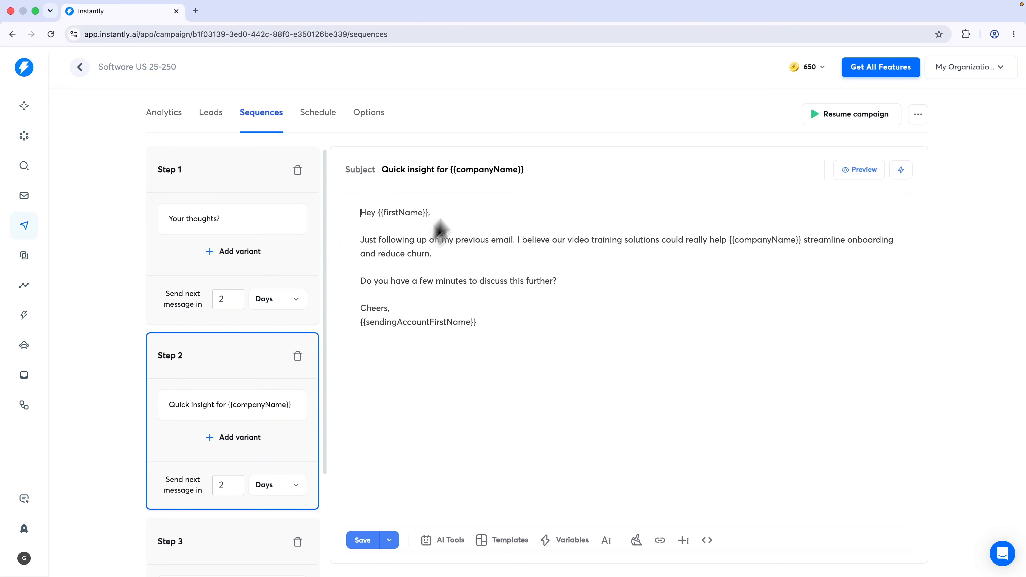
triple_click(481, 175)
key(BackSpace)
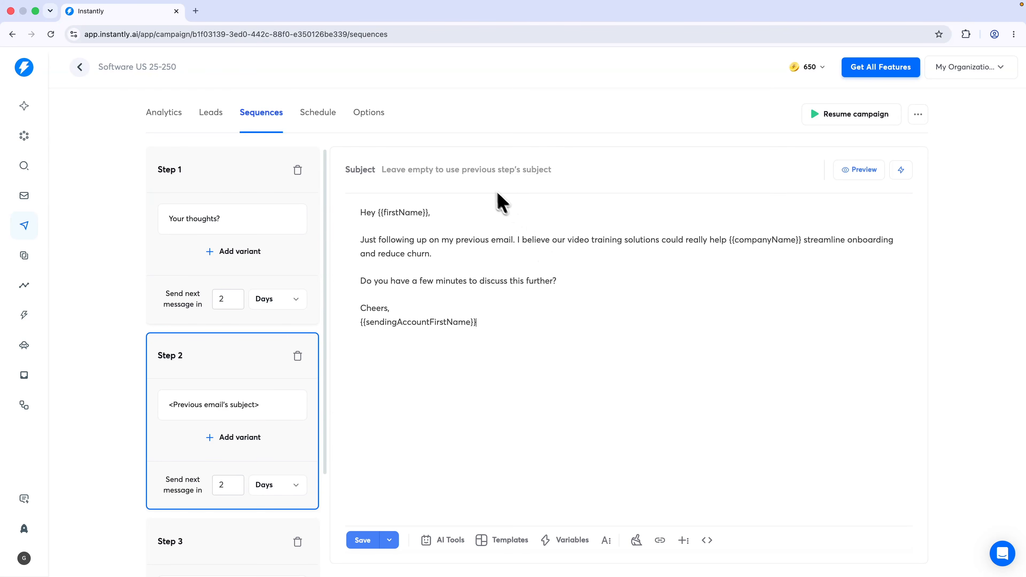
Clear Step 3's subject line, then preview Step 1's email with sample data
scroll(238, 359, down, 3)
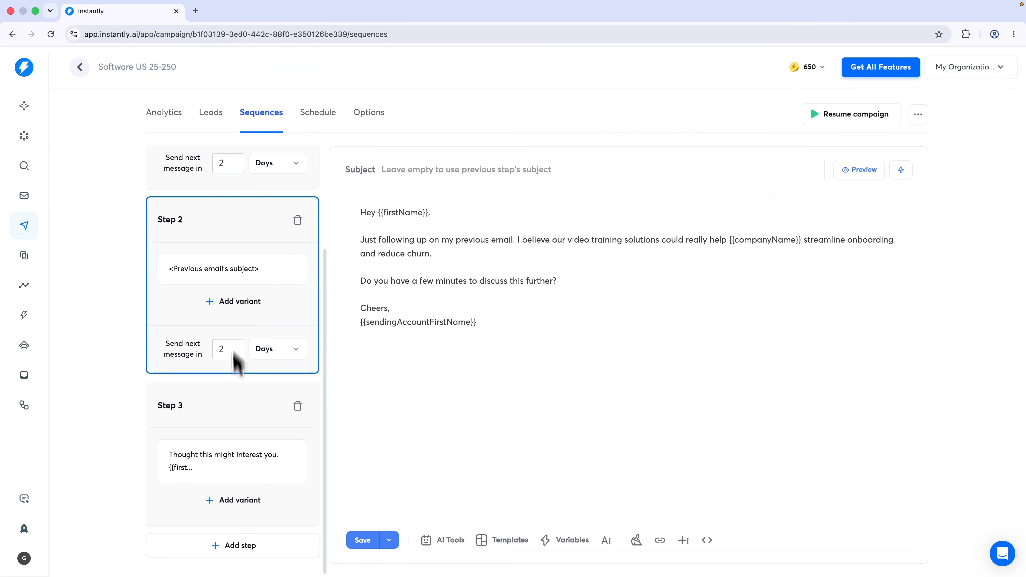
click(231, 481)
triple_click(441, 173)
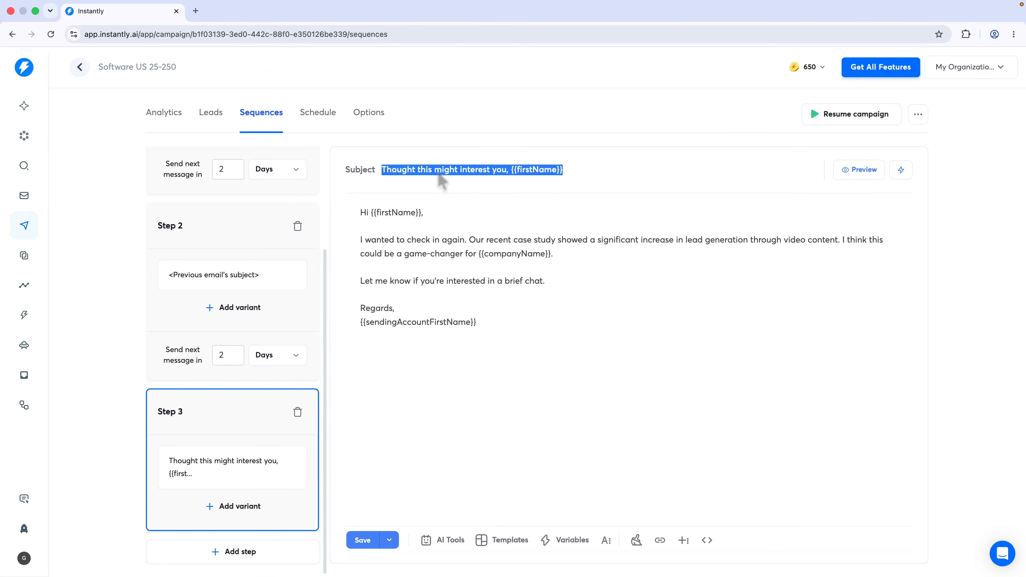
key(BackSpace)
click(238, 224)
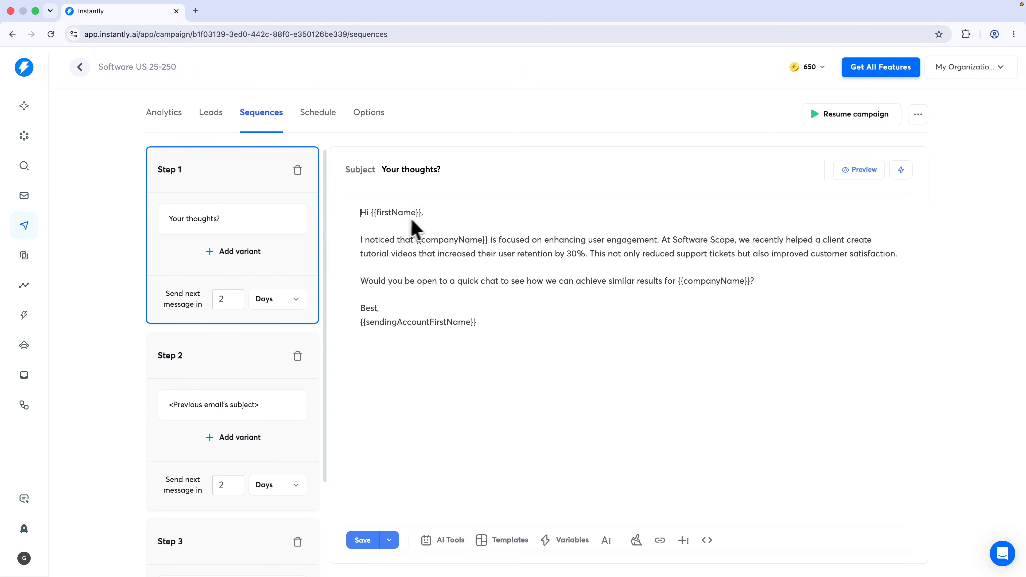
click(862, 173)
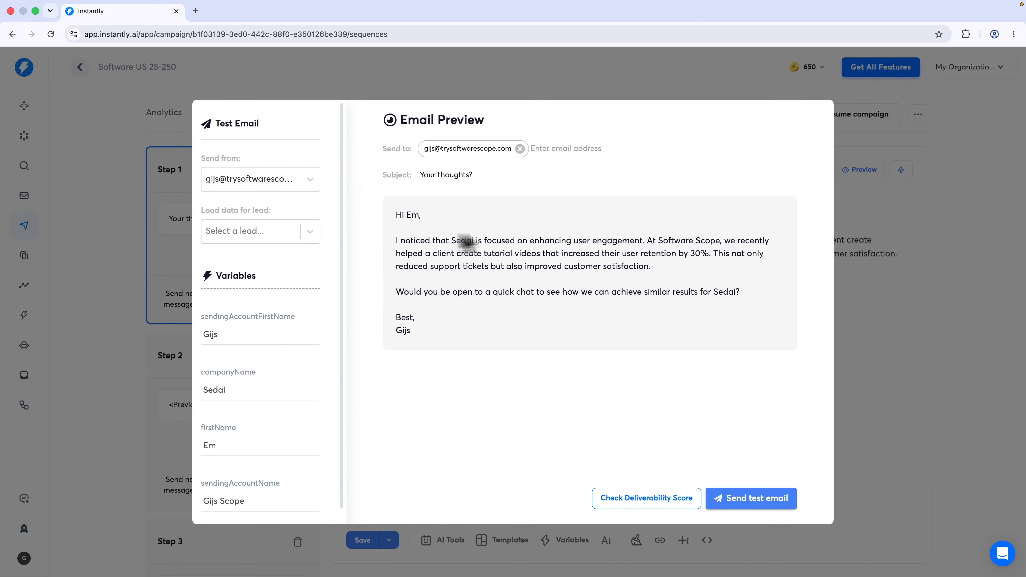
Replace the first {{companyName}} in Step 1's body with the Company Name Cleanup 2 variable
click(877, 130)
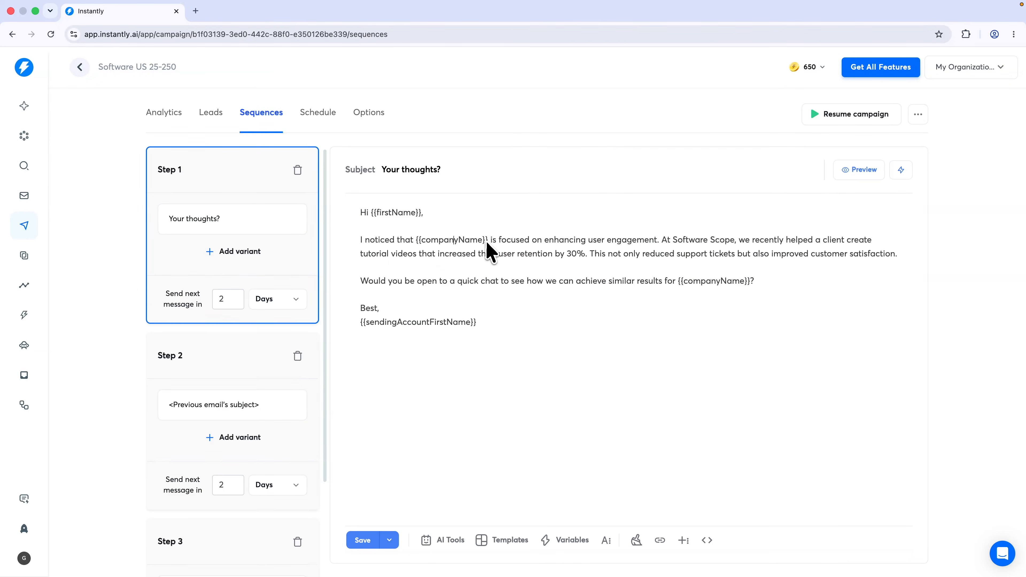
drag(488, 242, 418, 242)
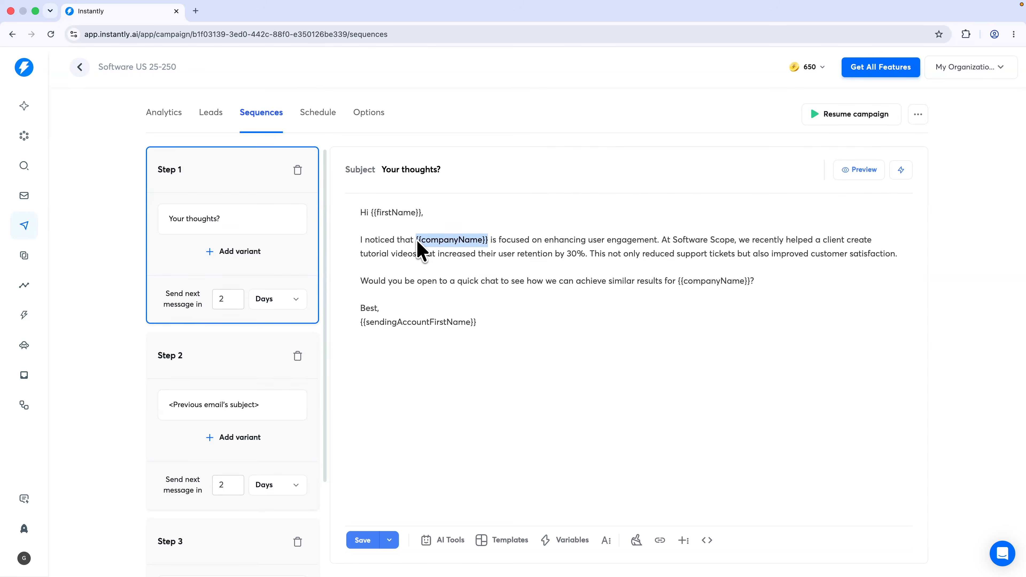
key(BackSpace)
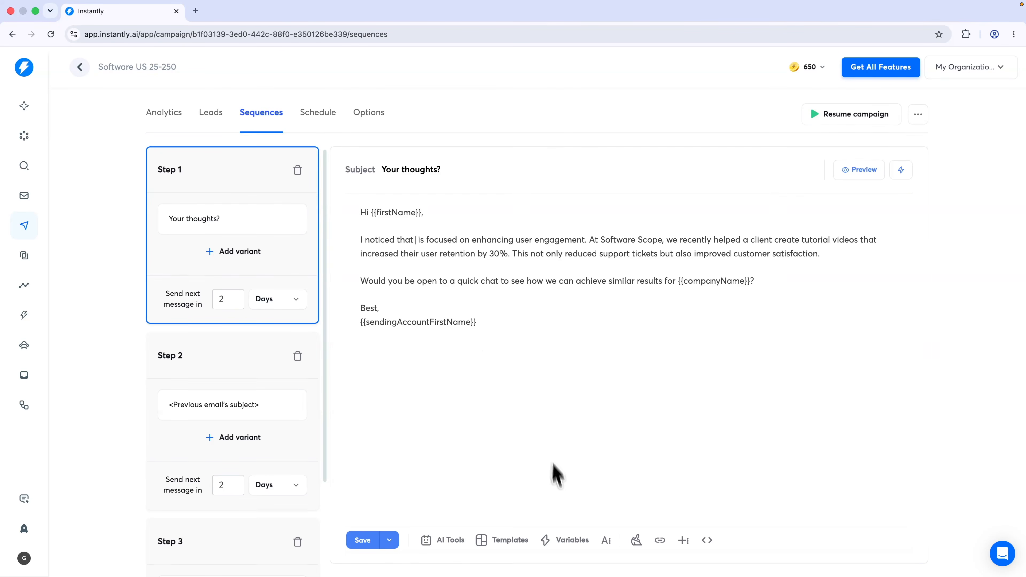
click(566, 530)
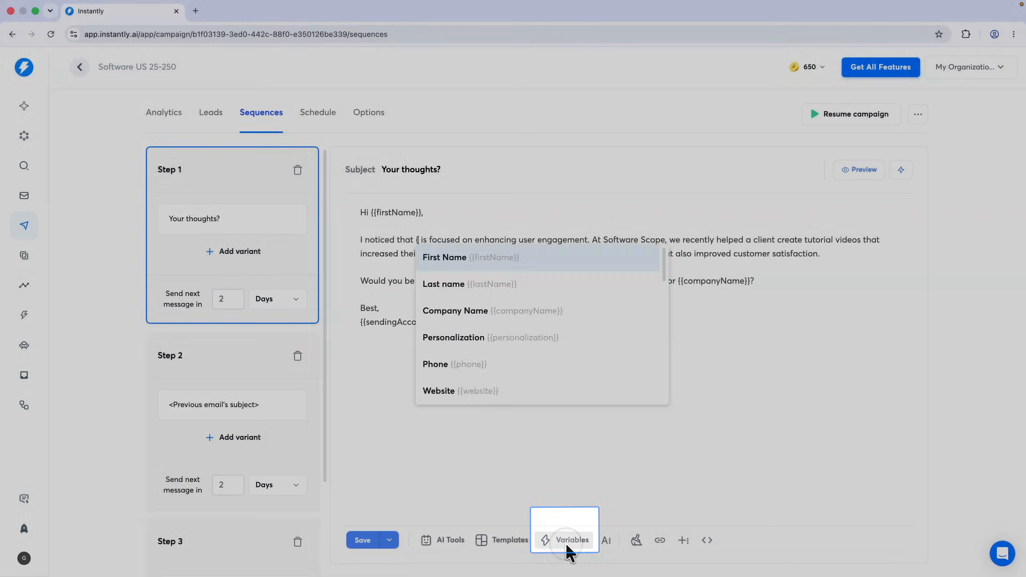
scroll(506, 344, down, 12)
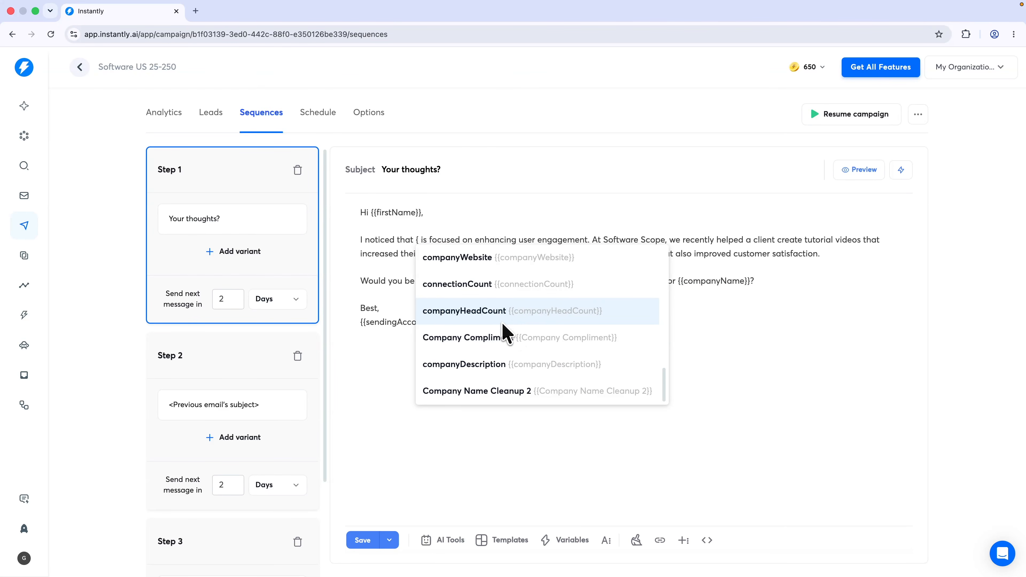
click(533, 393)
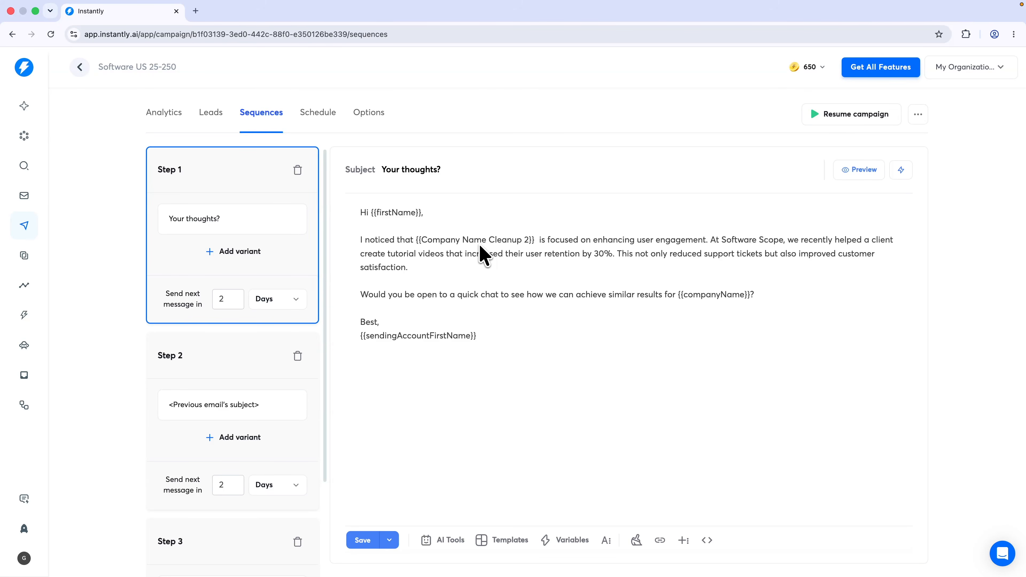
key(BackSpace)
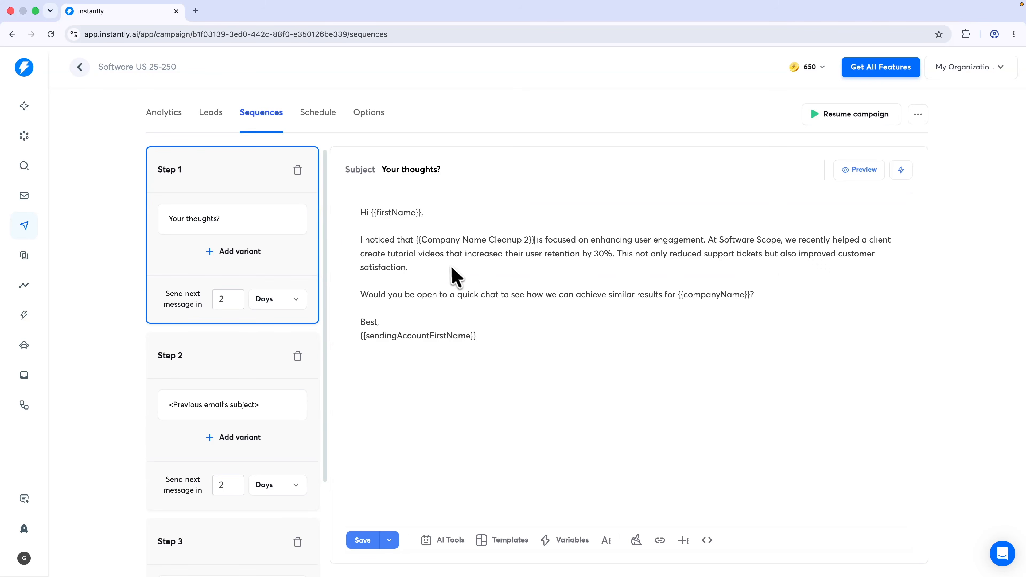
Use Company Name Cleanup 2 in the closing chat question, then review Steps 3 and 1
drag(375, 294, 499, 299)
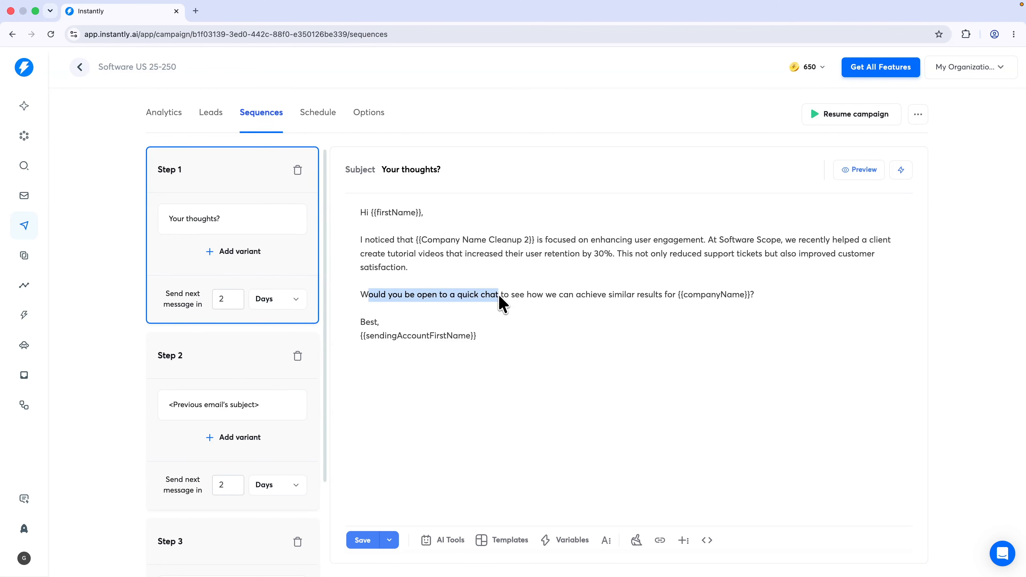
click(539, 326)
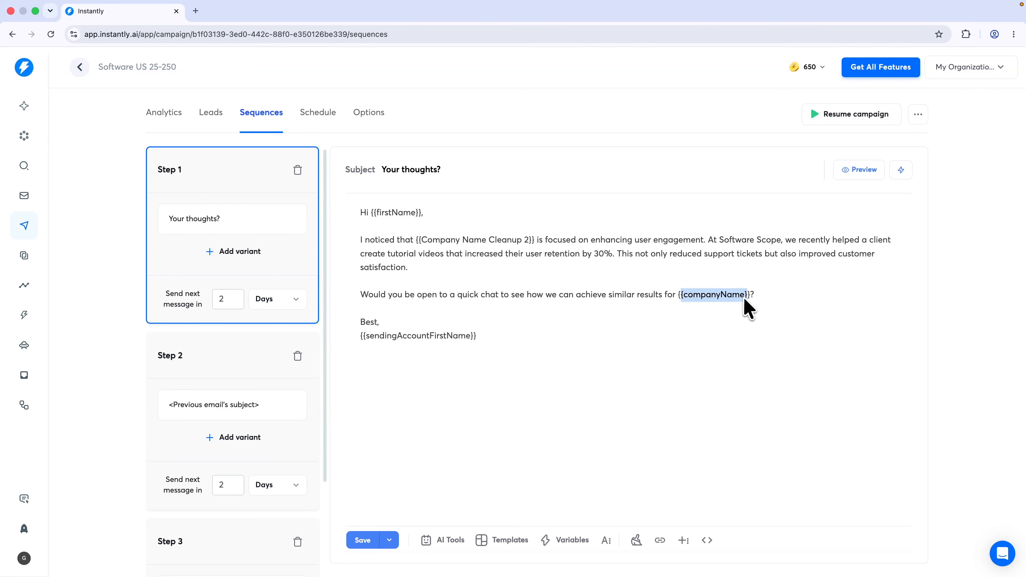
click(557, 540)
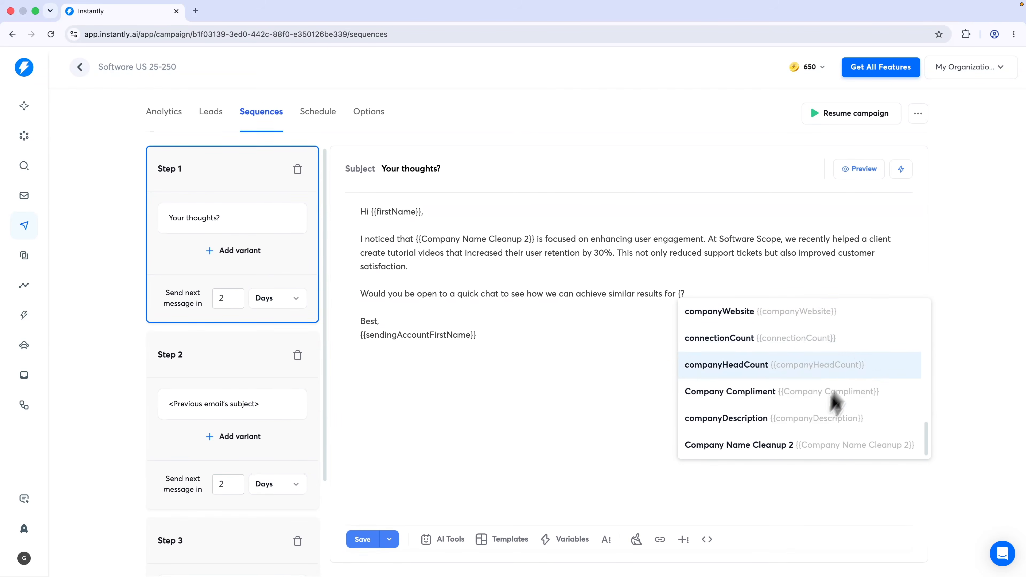
click(800, 445)
drag(363, 341, 502, 340)
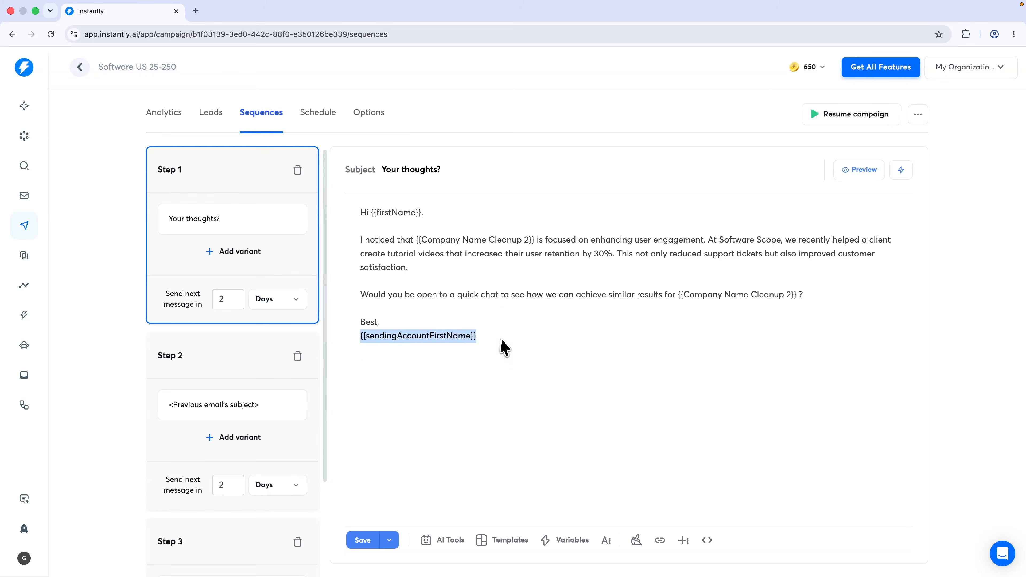
click(481, 329)
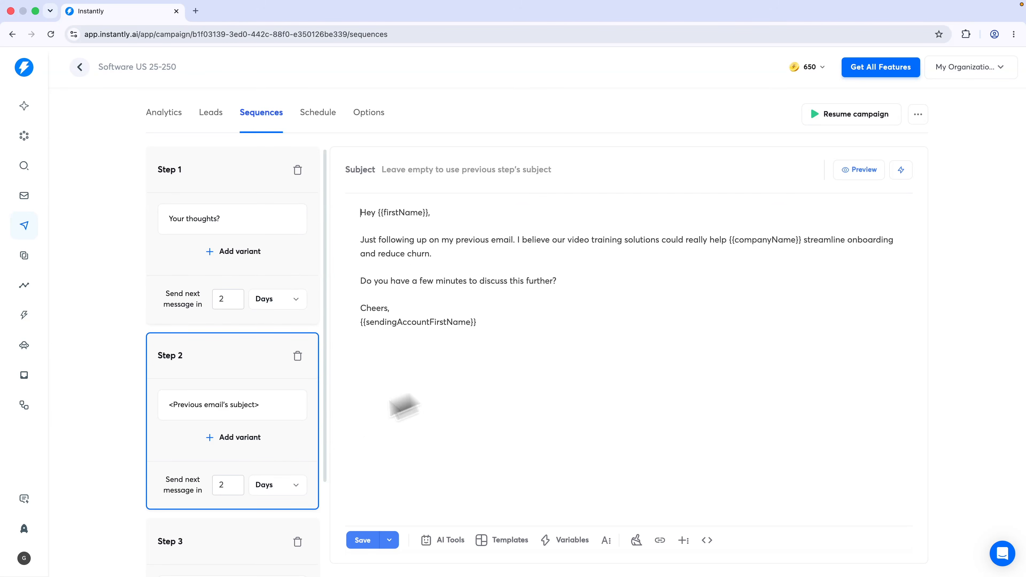
scroll(239, 477, down, 2)
click(229, 486)
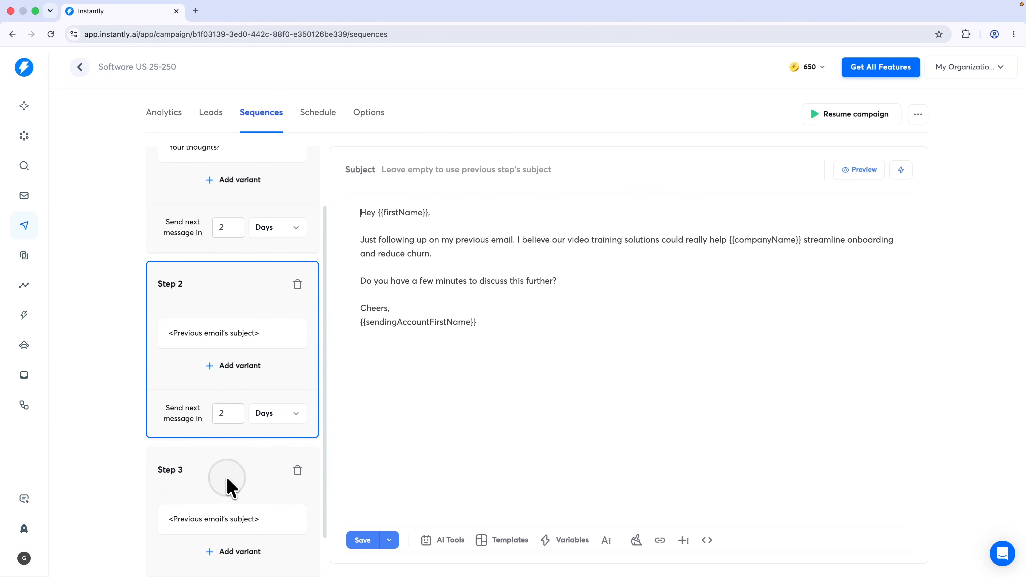
scroll(240, 363, up, 2)
click(242, 224)
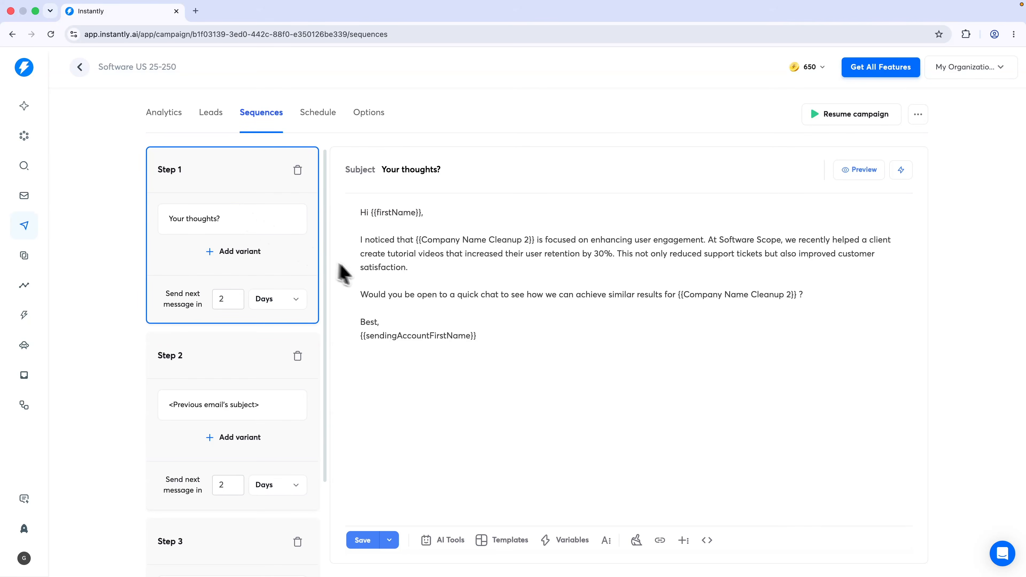
drag(361, 240, 430, 277)
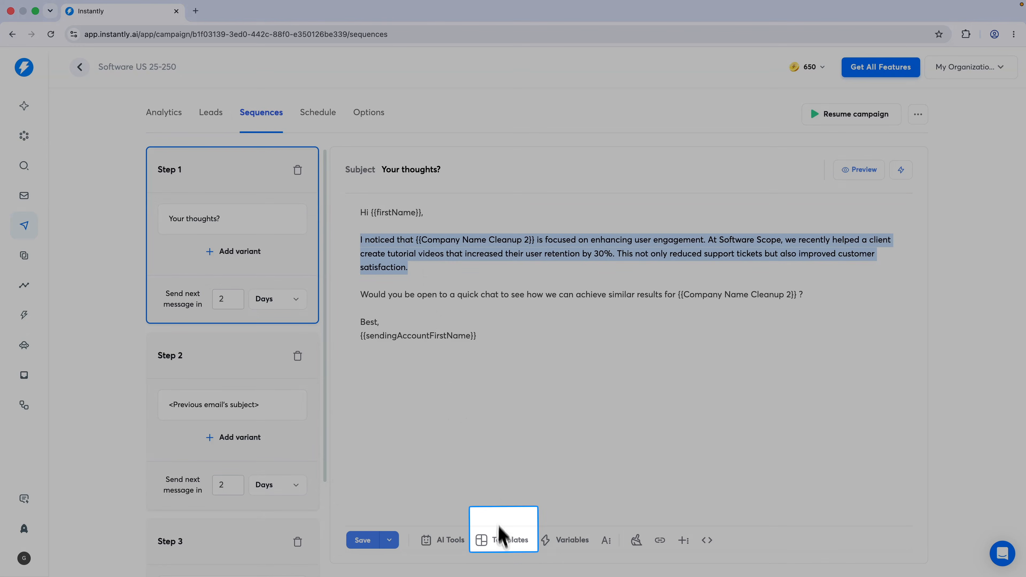
Copy the Video Production template 'Our CTO would like to talk with you!'
click(506, 541)
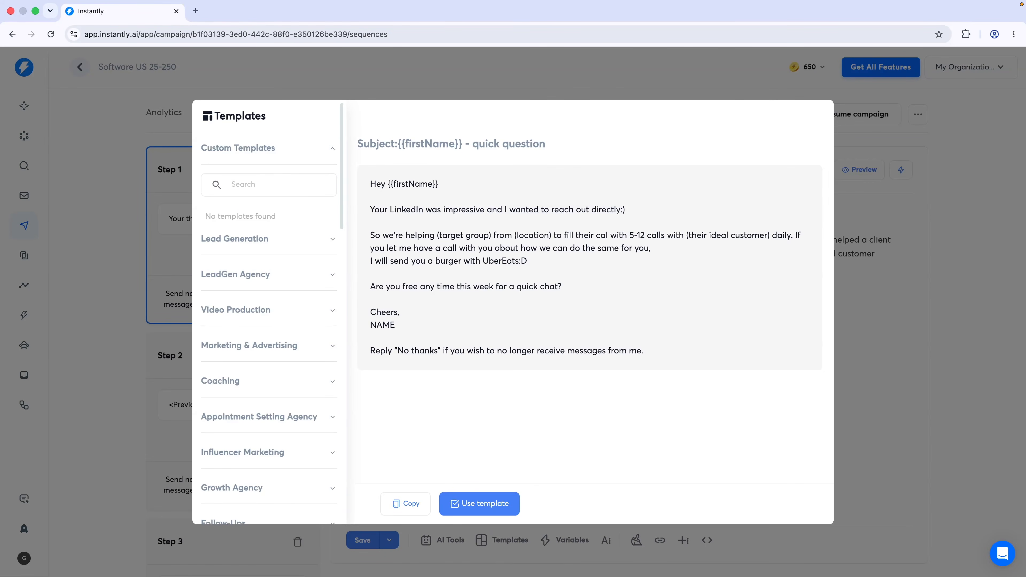
click(237, 314)
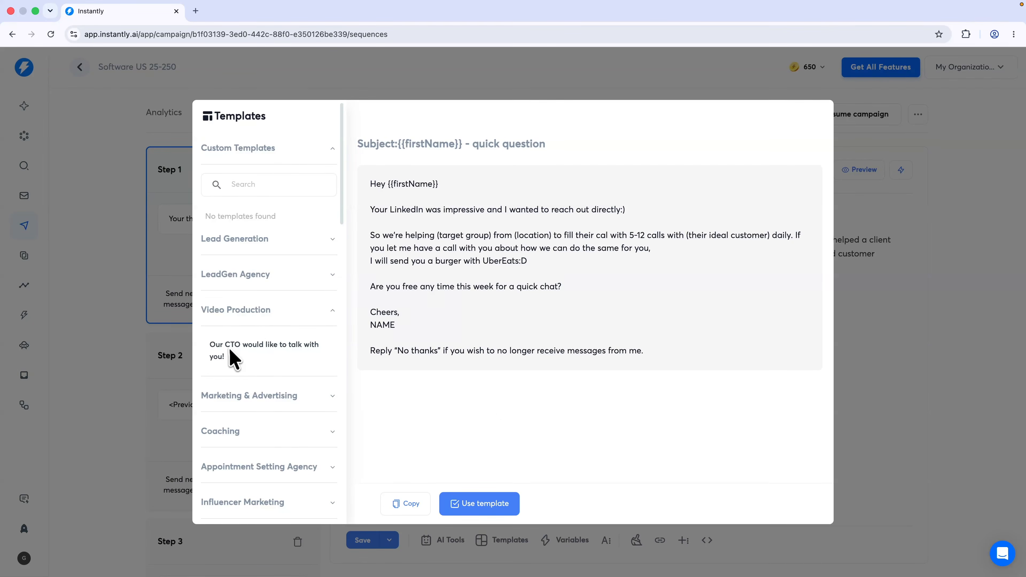
click(251, 358)
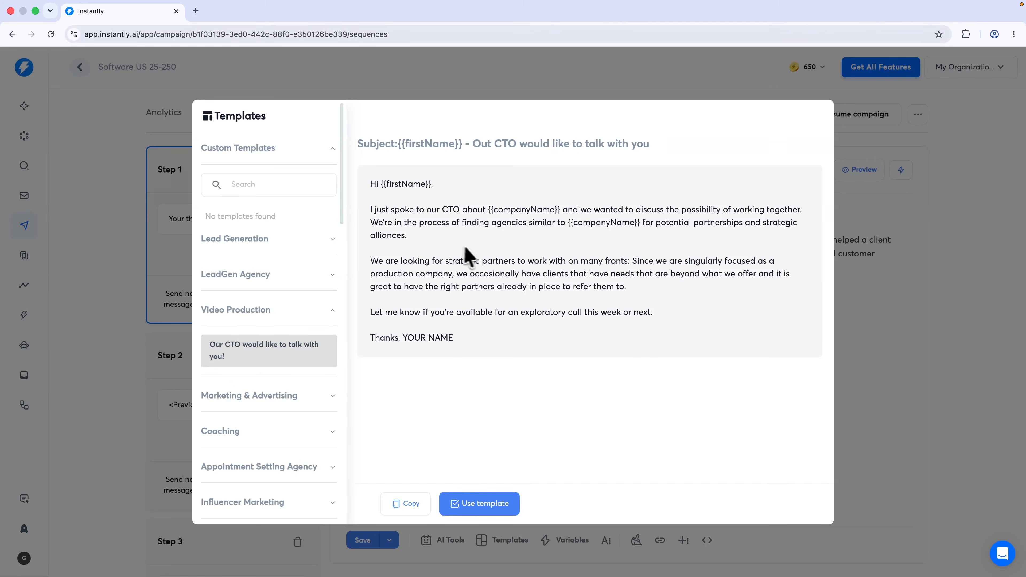
click(405, 510)
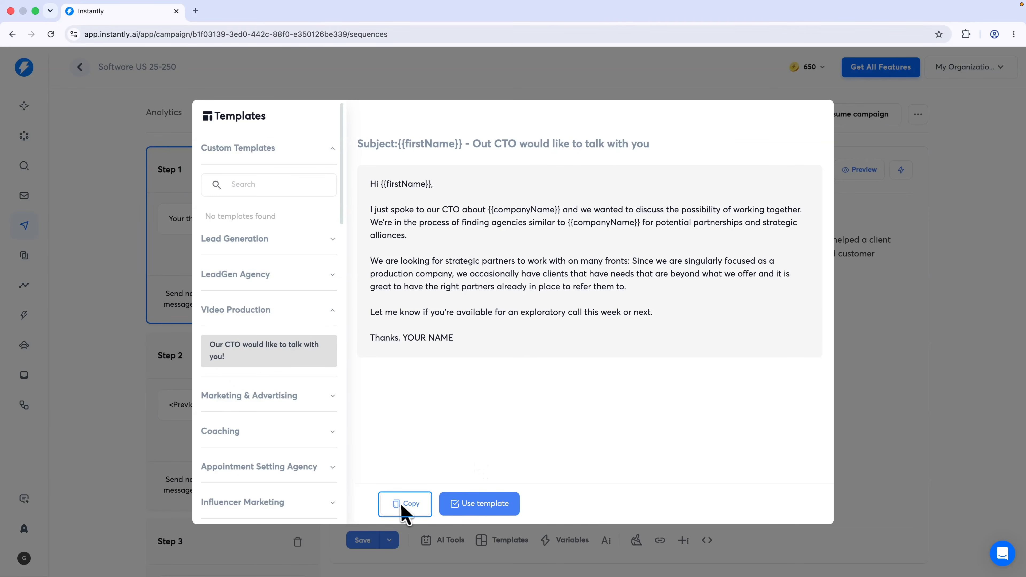
Add variant B to Step 1 and paste the copied template into its body
click(239, 254)
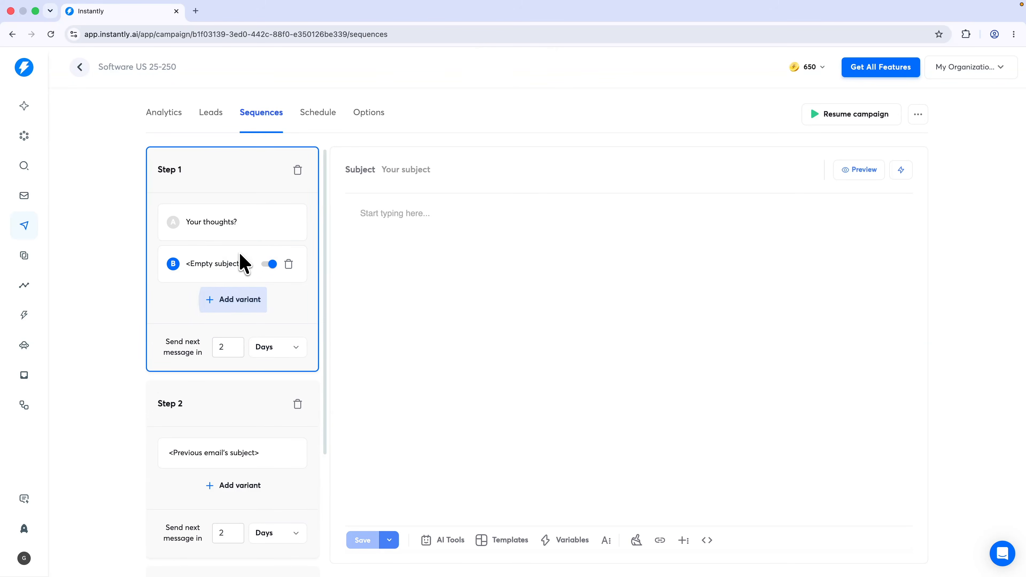
click(401, 259)
key(super+v)
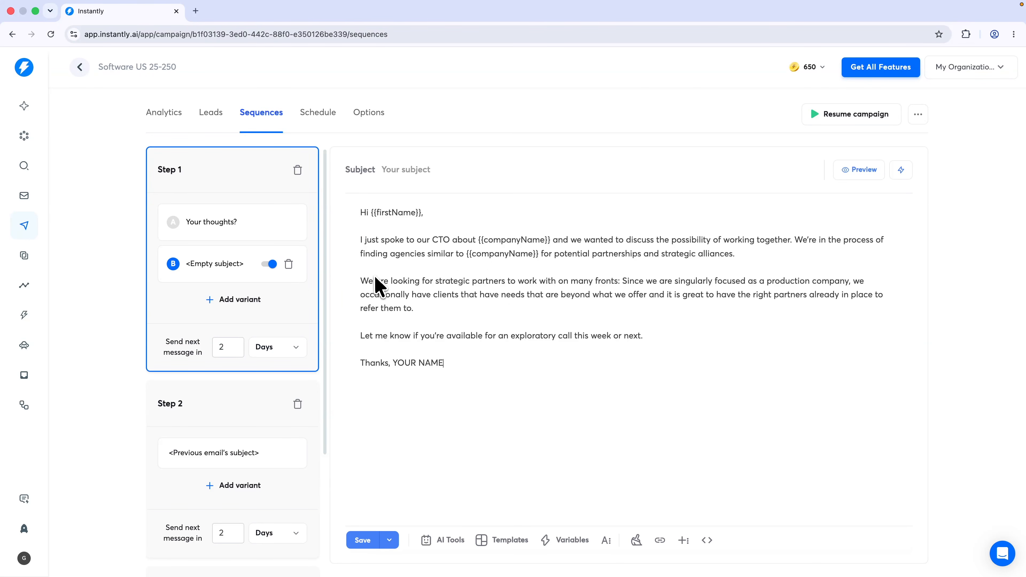
click(229, 226)
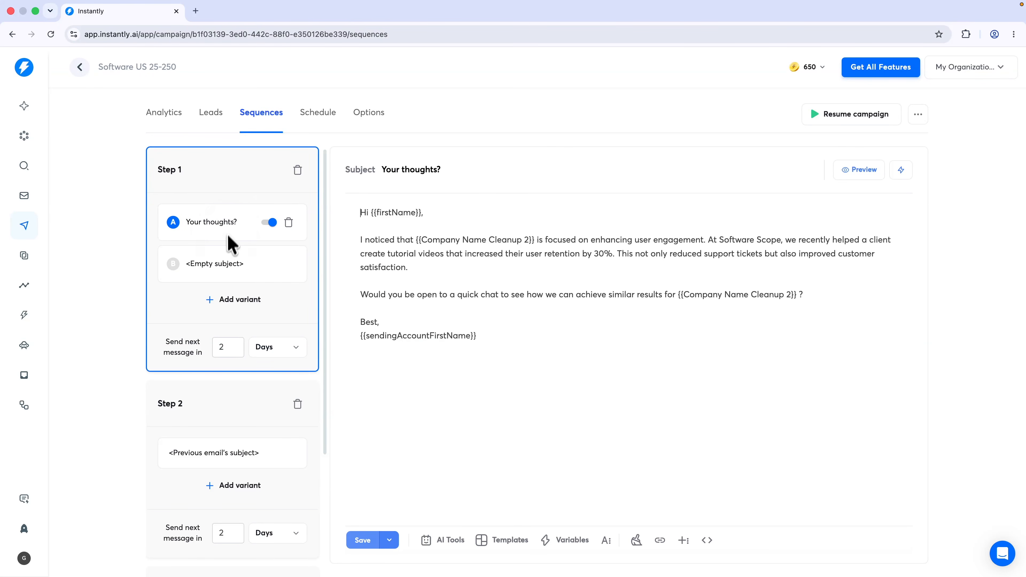
Add the {{accountSignature}} variable under variant B's sign-off and preview the email
click(224, 259)
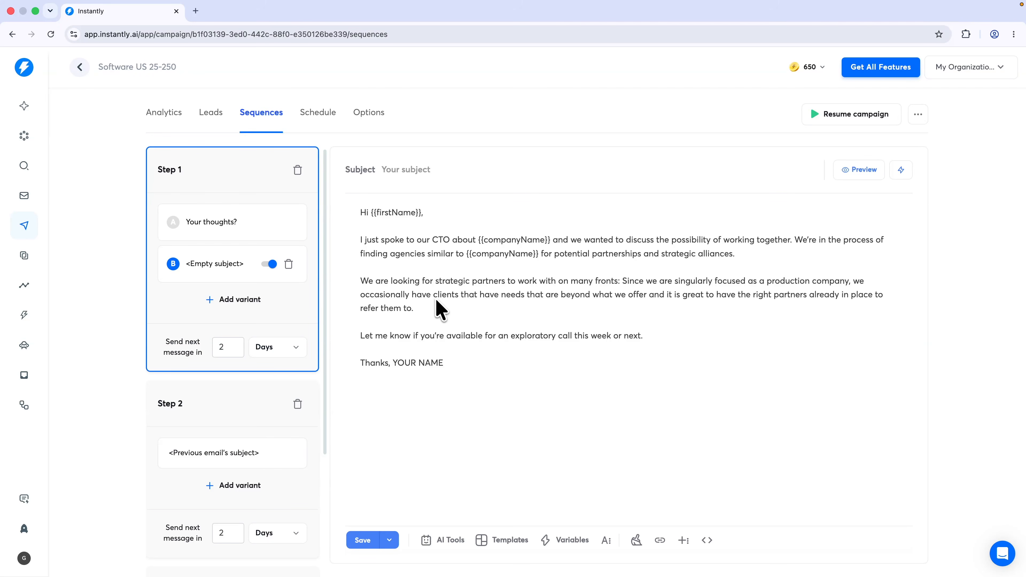
click(394, 173)
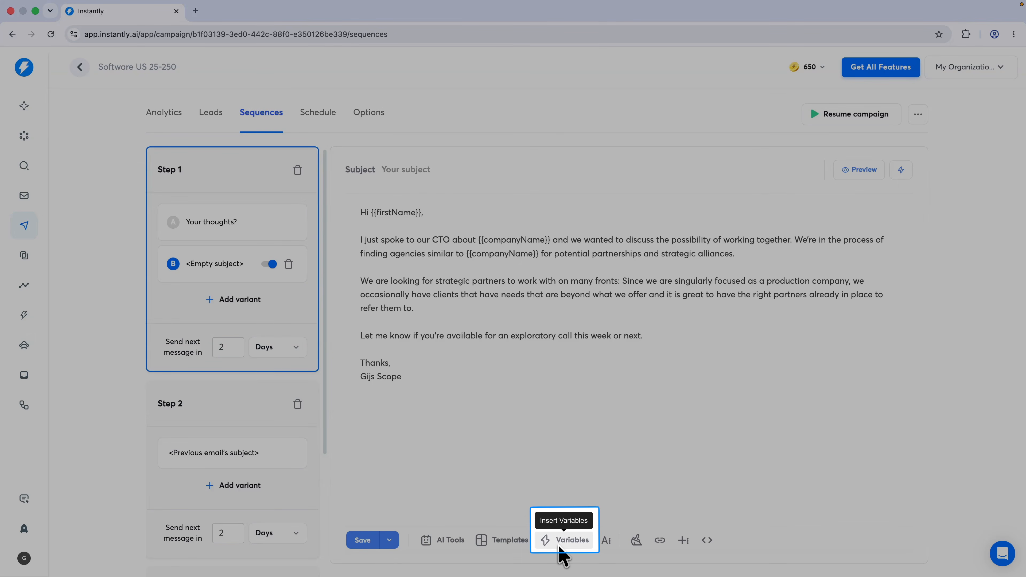
click(560, 547)
scroll(444, 461, up, 1)
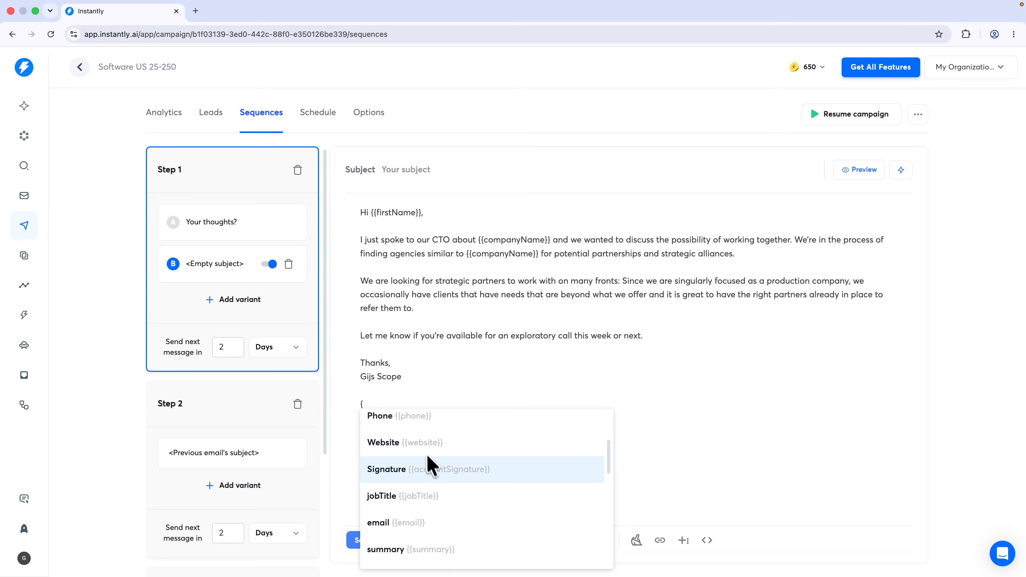
click(428, 456)
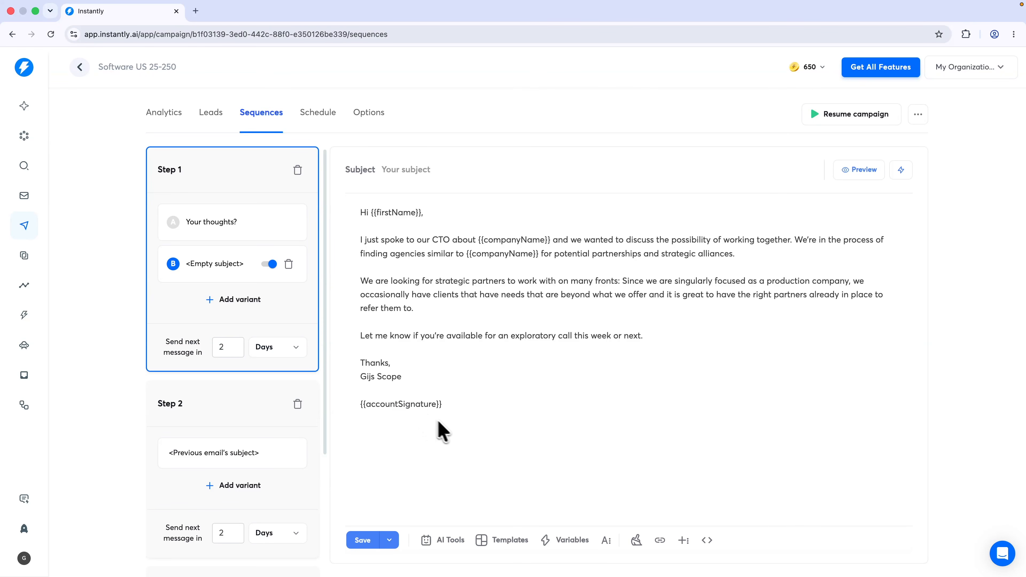
click(861, 170)
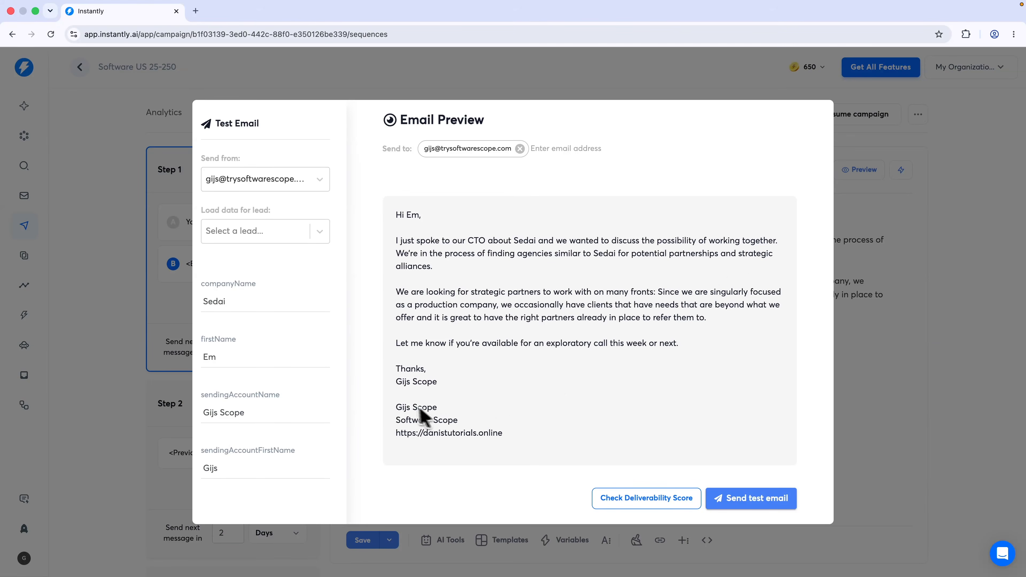
Insert the Company Compliment variable on its own line below 'Hi {{firstName}},' in variant B
drag(396, 407, 523, 452)
key(Escape)
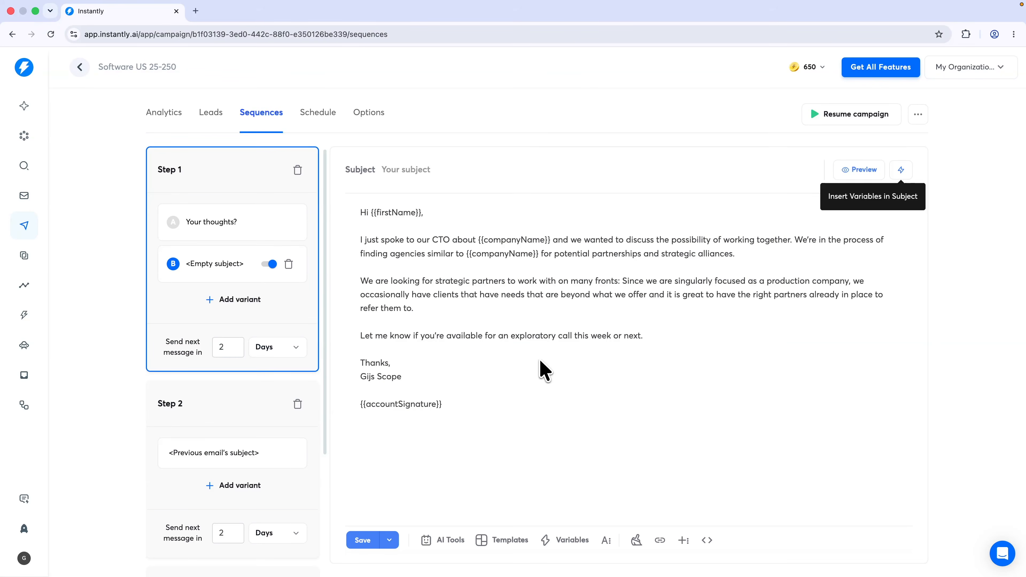
click(559, 542)
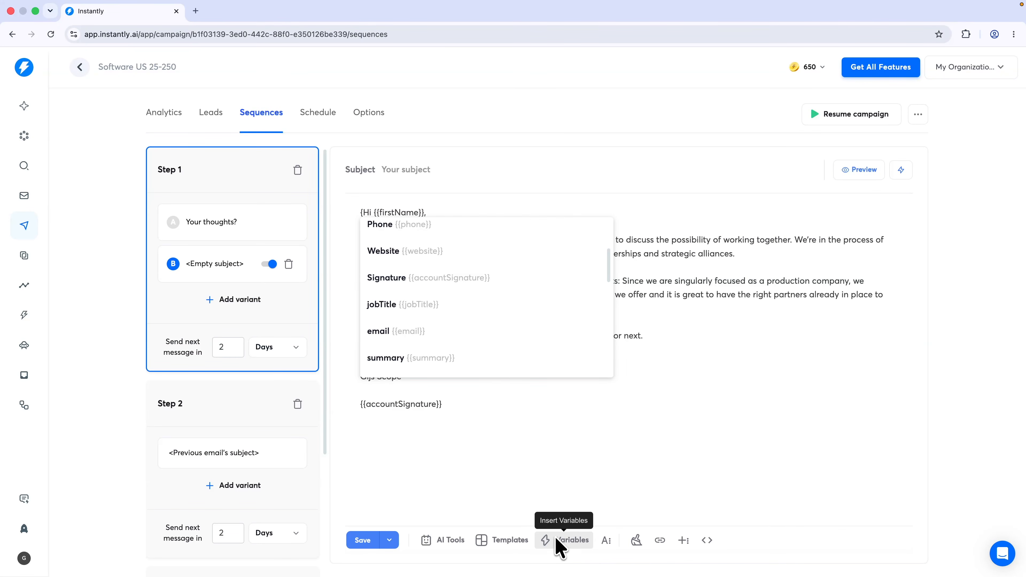
scroll(485, 360, down, 10)
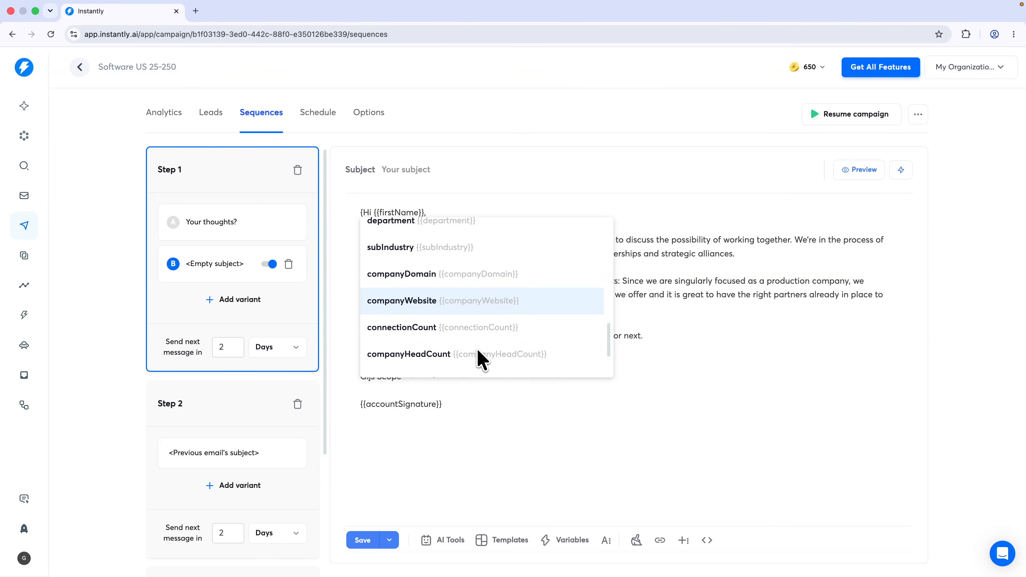
scroll(448, 329, down, 2)
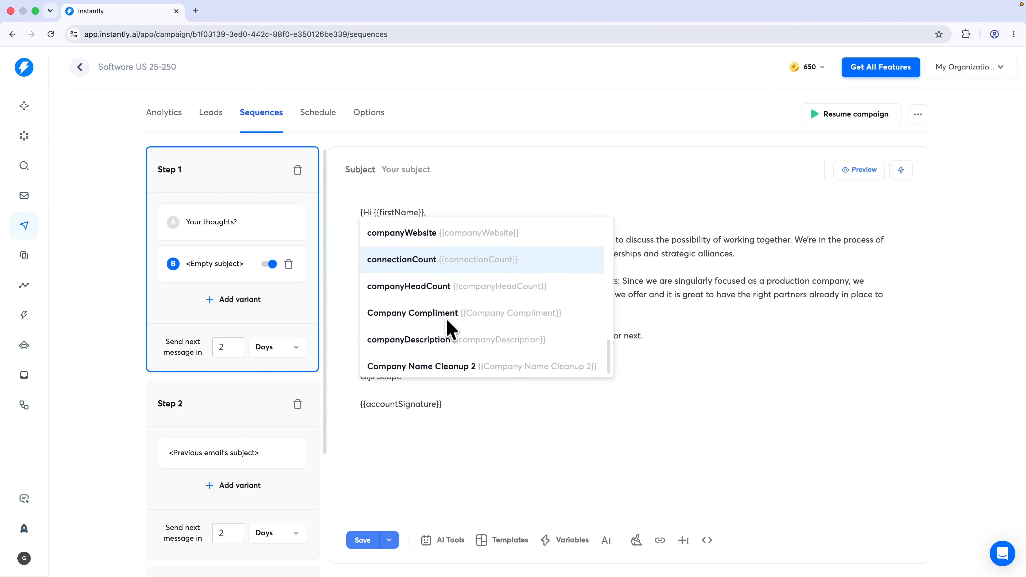
click(447, 319)
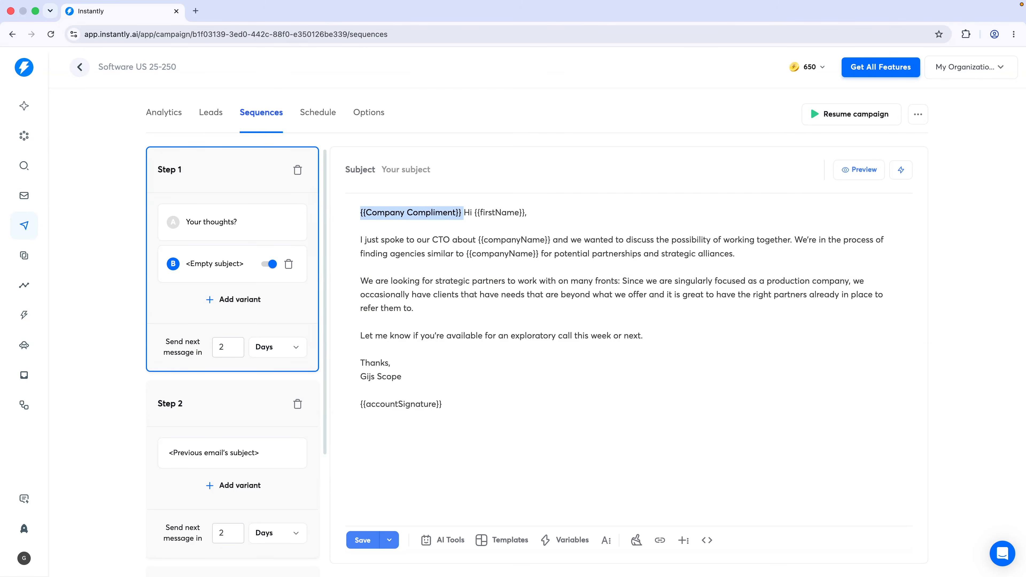
key(ctrl+x)
key(Down)
key(Return)
key(ctrl+v)
key(Return)
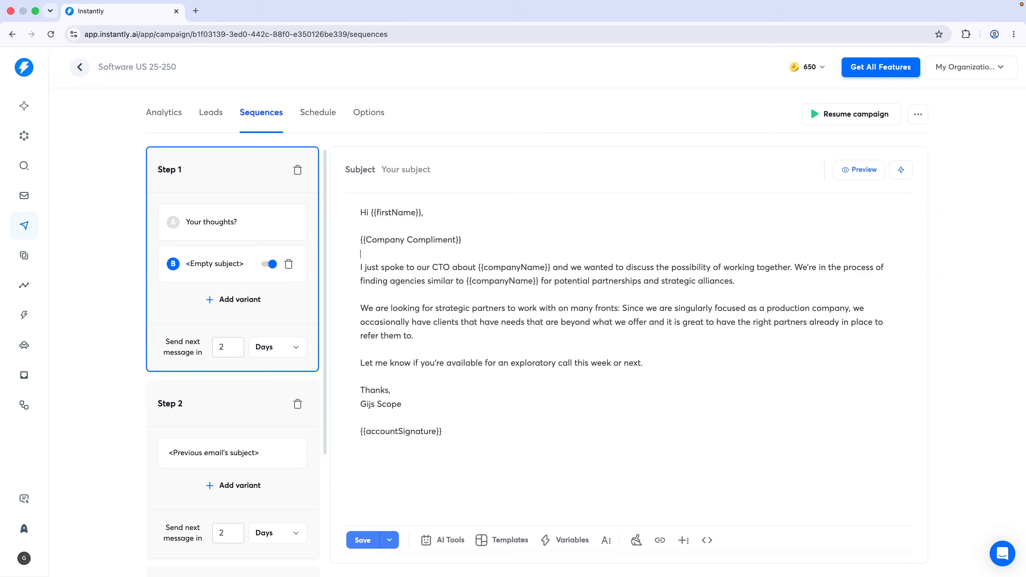
Preview variant B with the compliment filled in, then check the variable in the editor
click(869, 172)
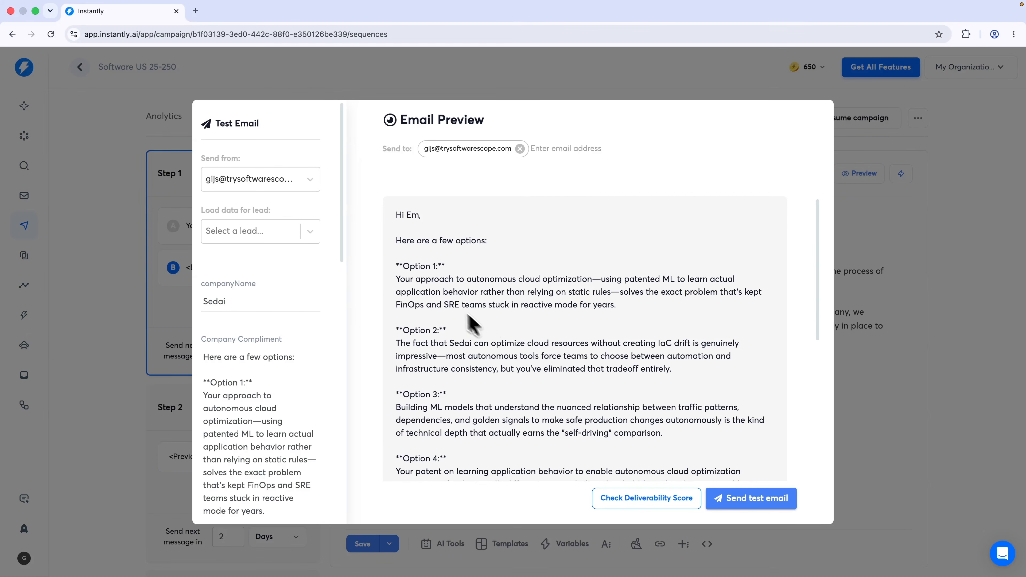
drag(397, 267, 647, 400)
scroll(593, 398, down, 2)
key(Escape)
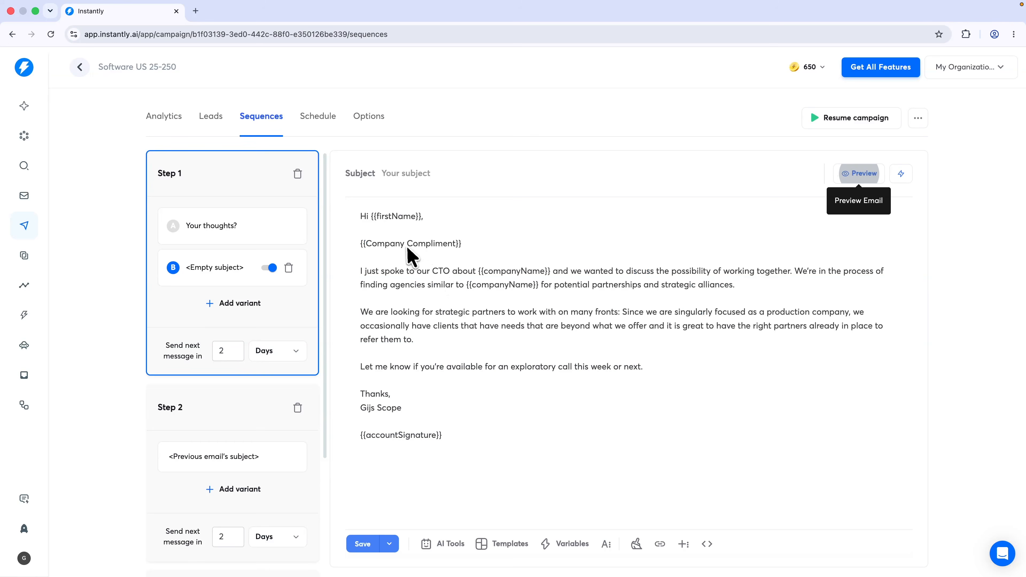
click(405, 244)
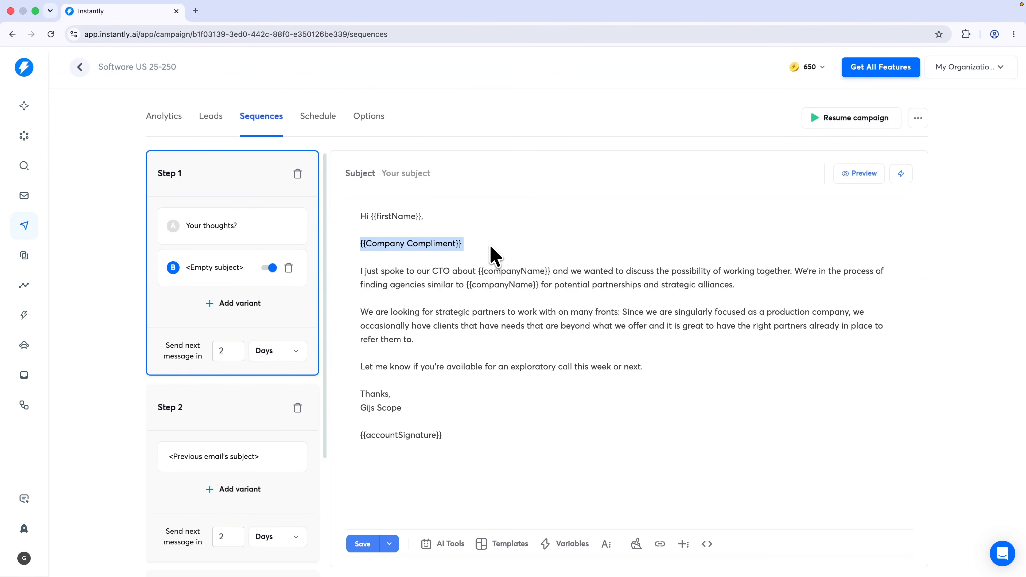
shift+click(408, 241)
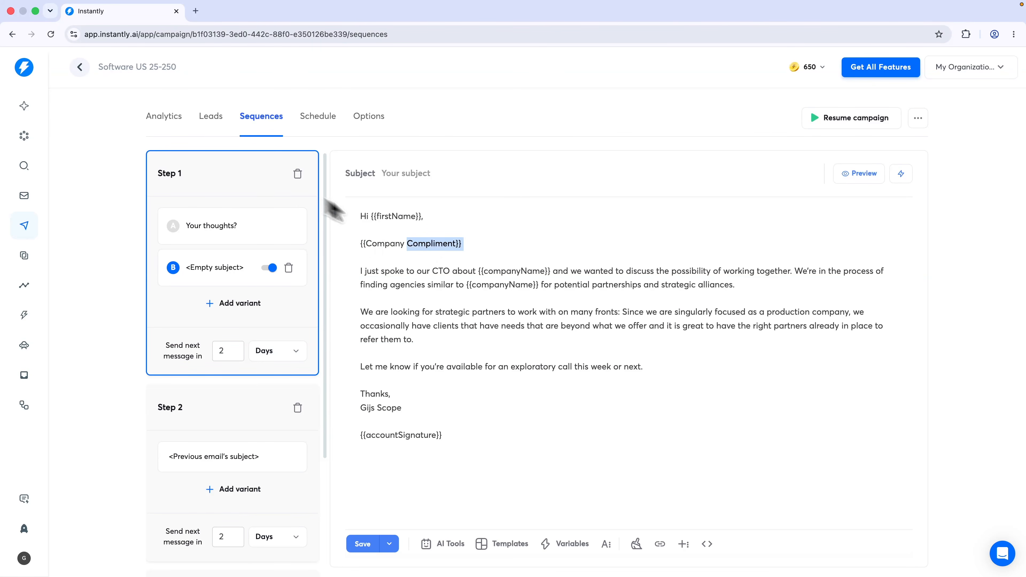
shift+click(434, 246)
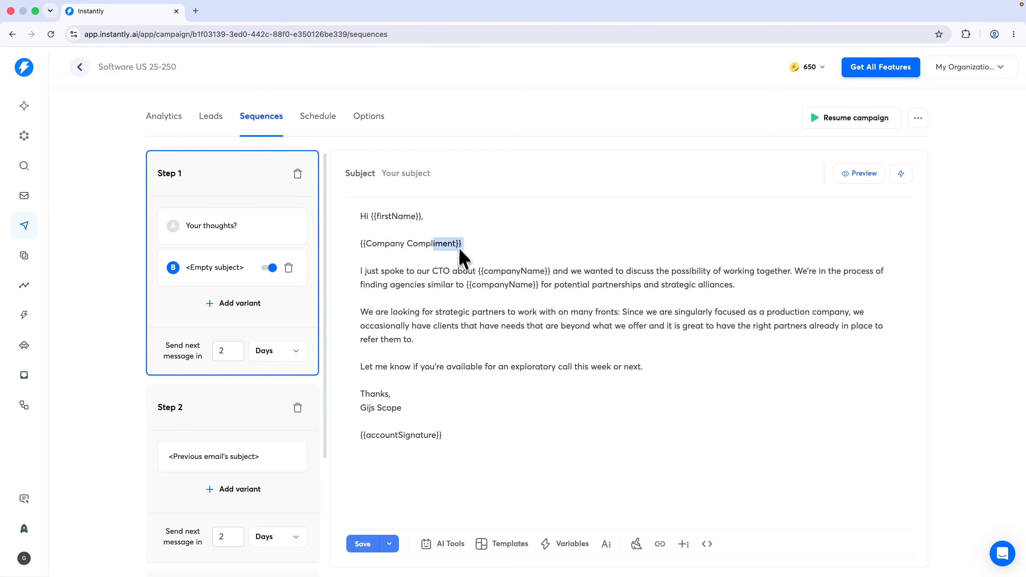
click(447, 246)
Save the campaign sequence while reviewing the Step 2 and Step 3 emails
click(247, 408)
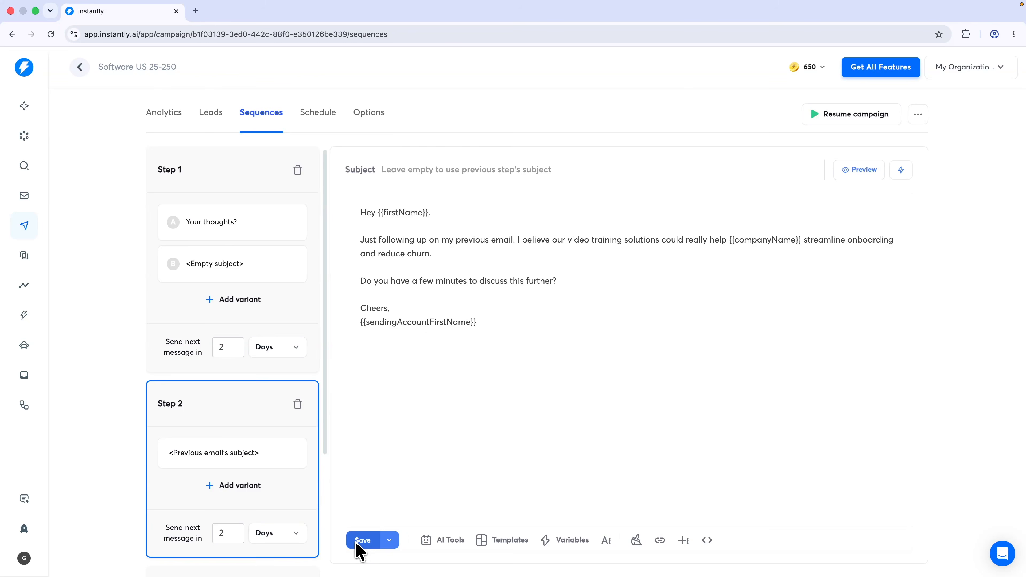
click(363, 542)
scroll(248, 471, down, 3)
click(218, 454)
click(366, 542)
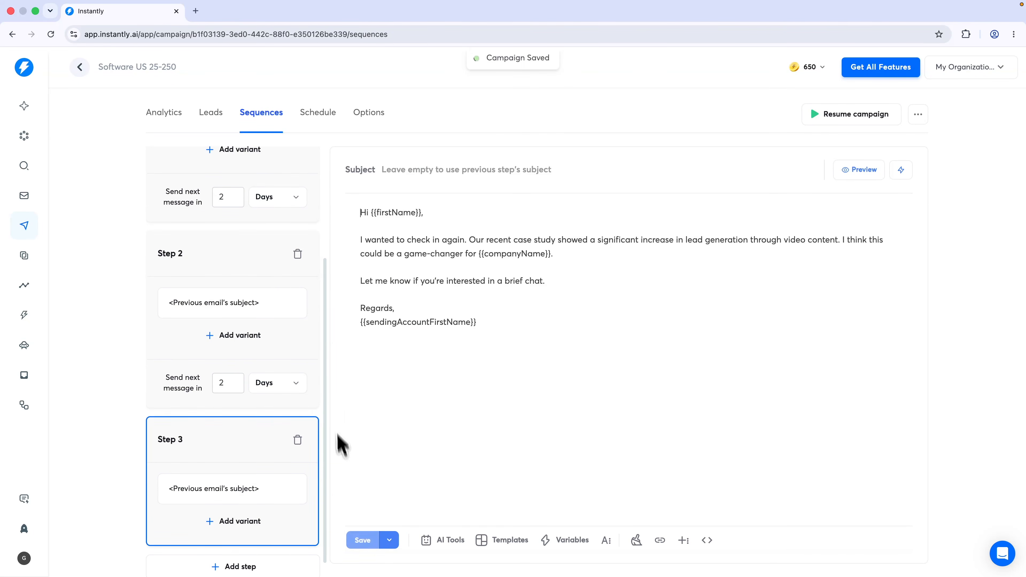
scroll(209, 214, up, 5)
In the saved lead list, add a new text column named 'Cleaned up compliment'
click(26, 165)
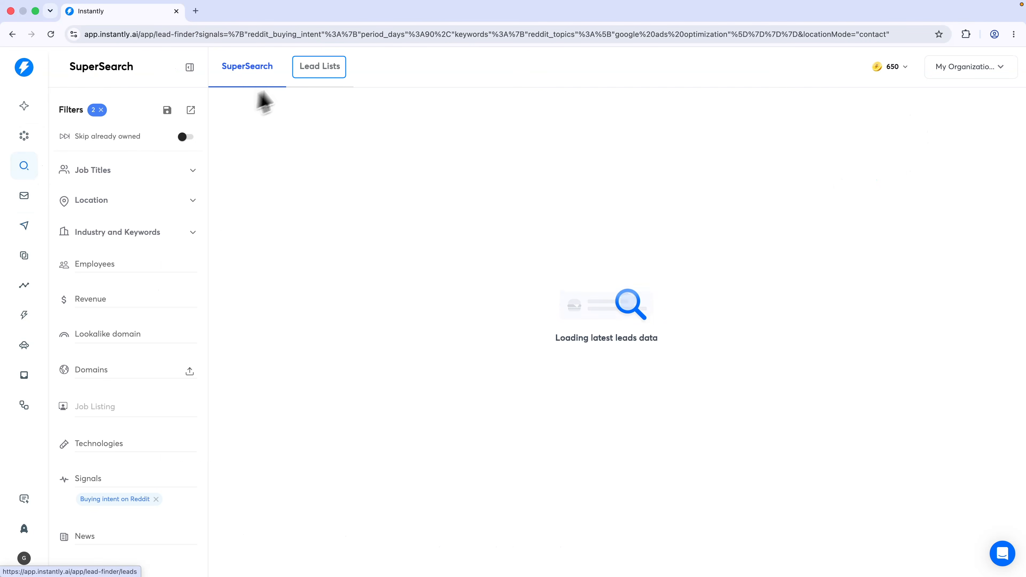
click(304, 76)
scroll(465, 209, right, 20)
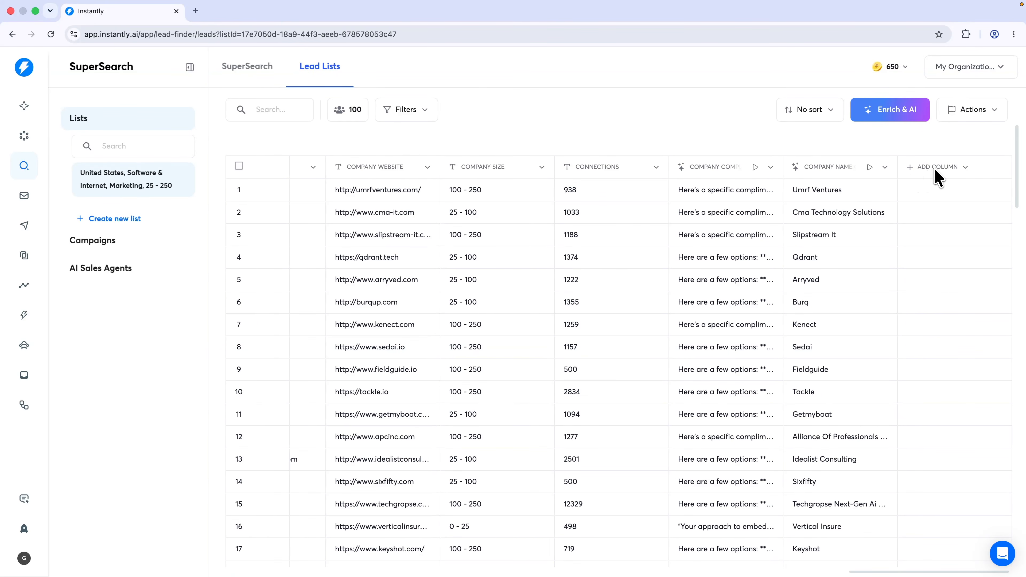
click(936, 170)
click(954, 248)
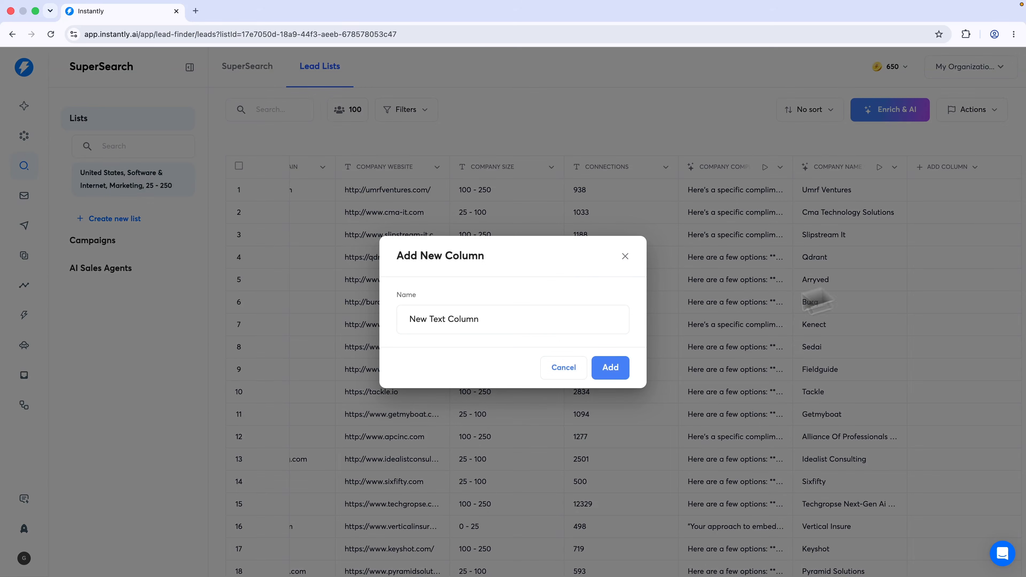
triple_click(468, 326)
text(Cleaned up com)
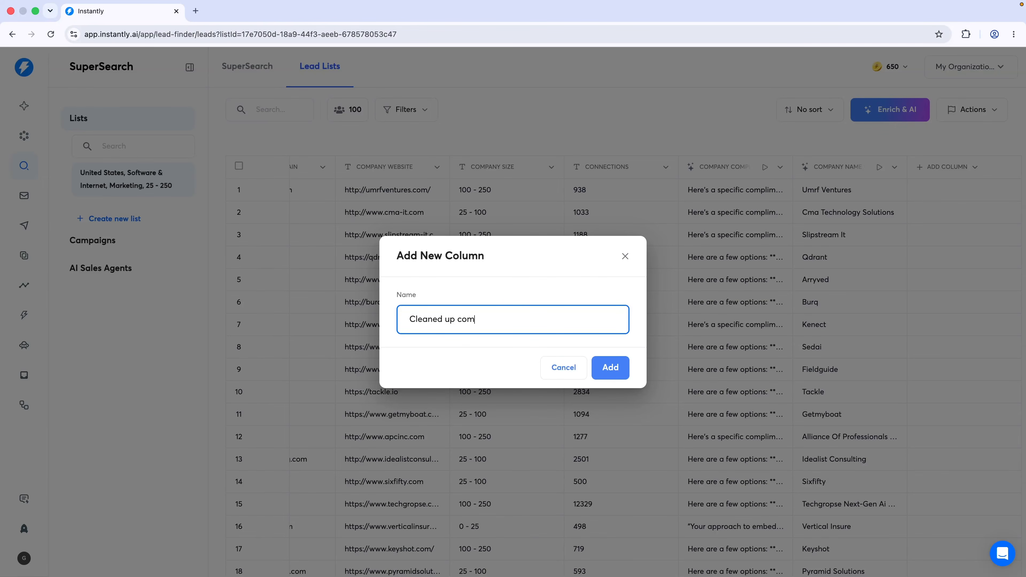
text(pliment)
click(611, 370)
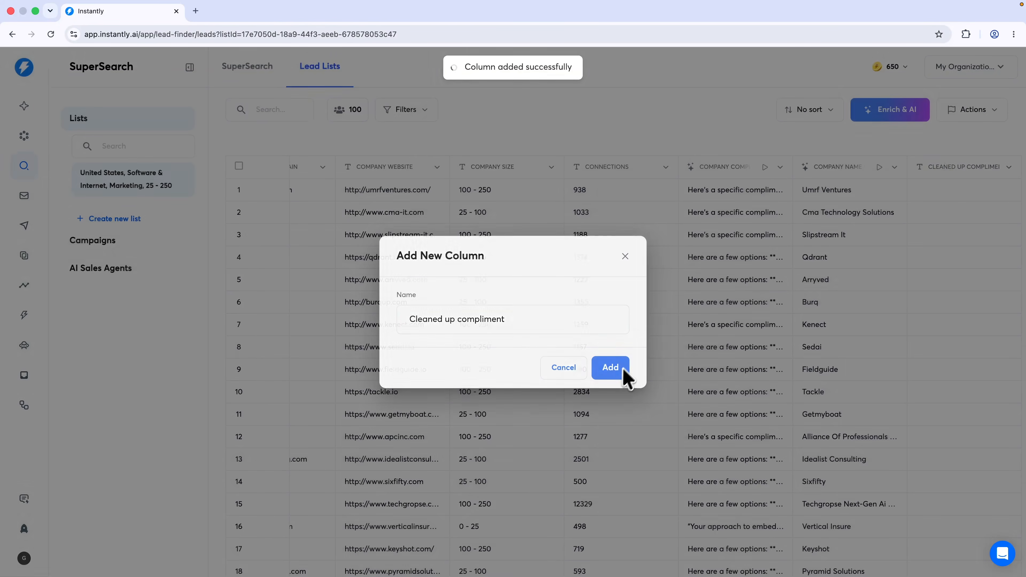
Copy row 1's Company Compliment text into its new Cleaned up compliment cell
click(723, 199)
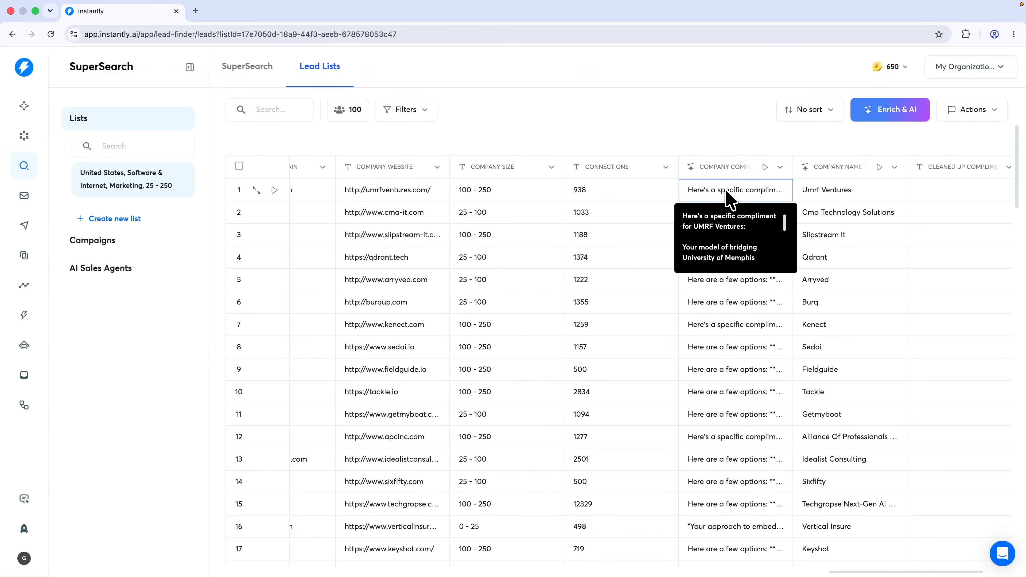
double_click(723, 193)
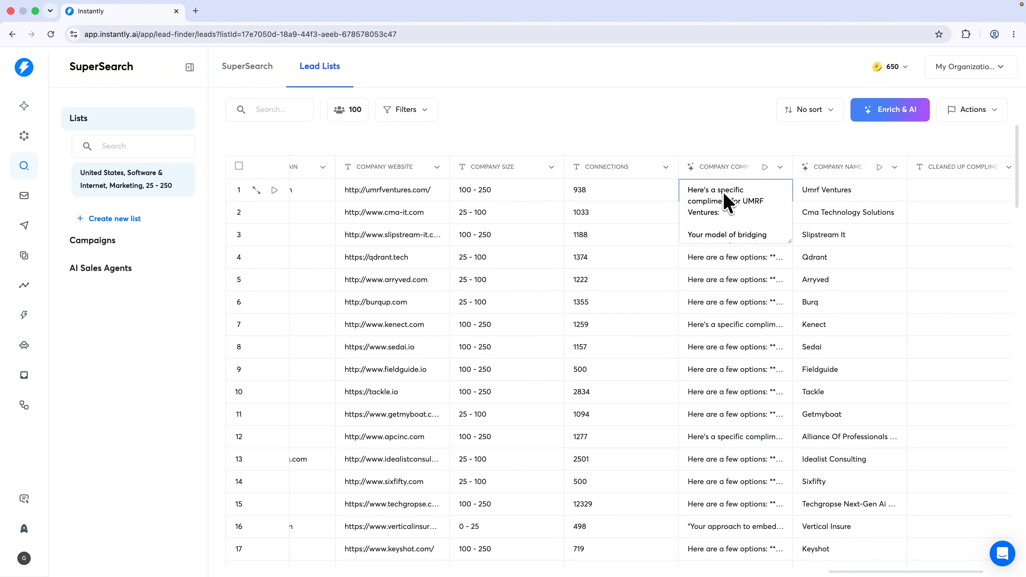
scroll(723, 216, down, 1)
key(ctrl+a)
key(Escape)
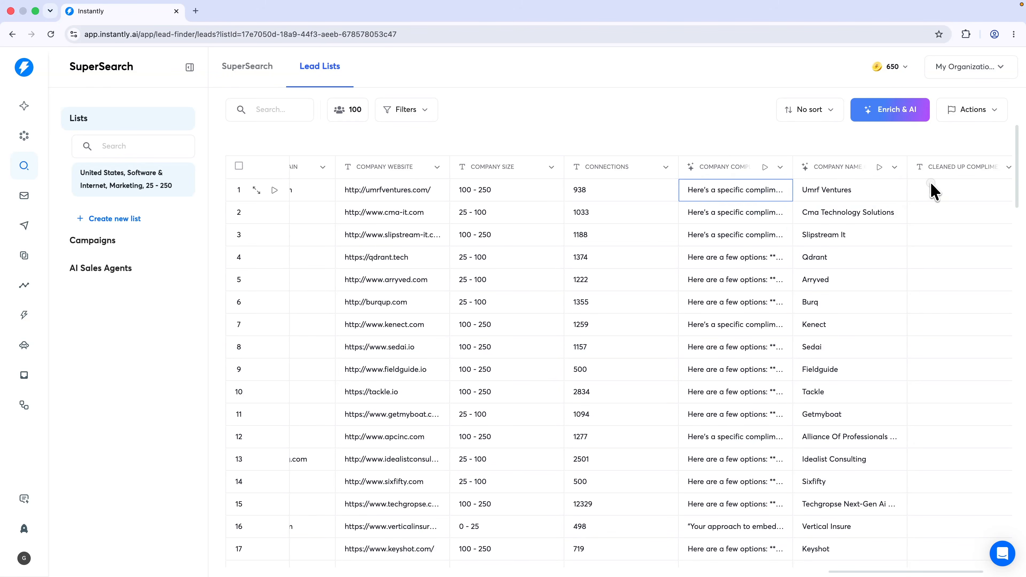
click(936, 194)
double_click(936, 194)
key(ctrl+v)
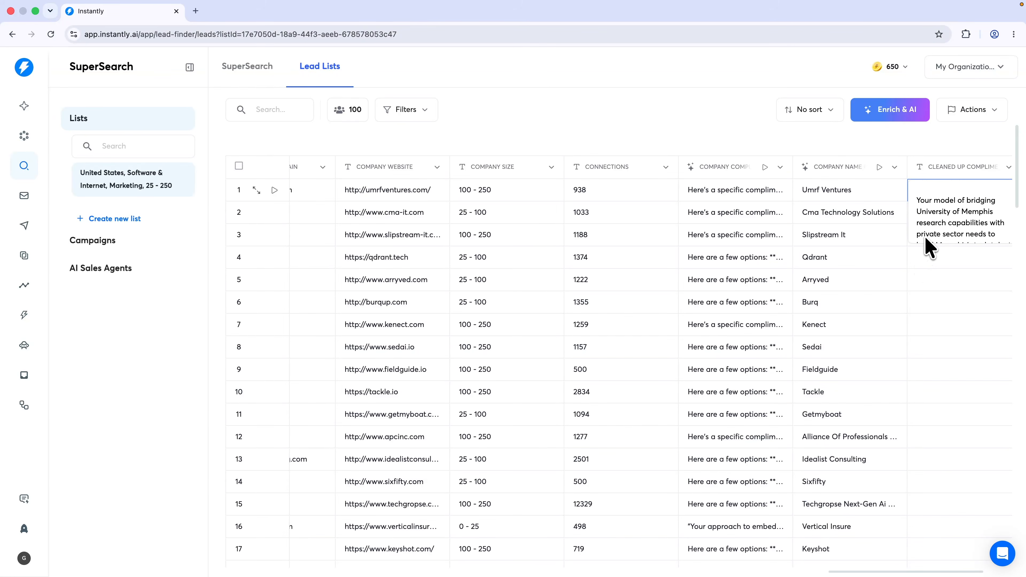
key(Escape)
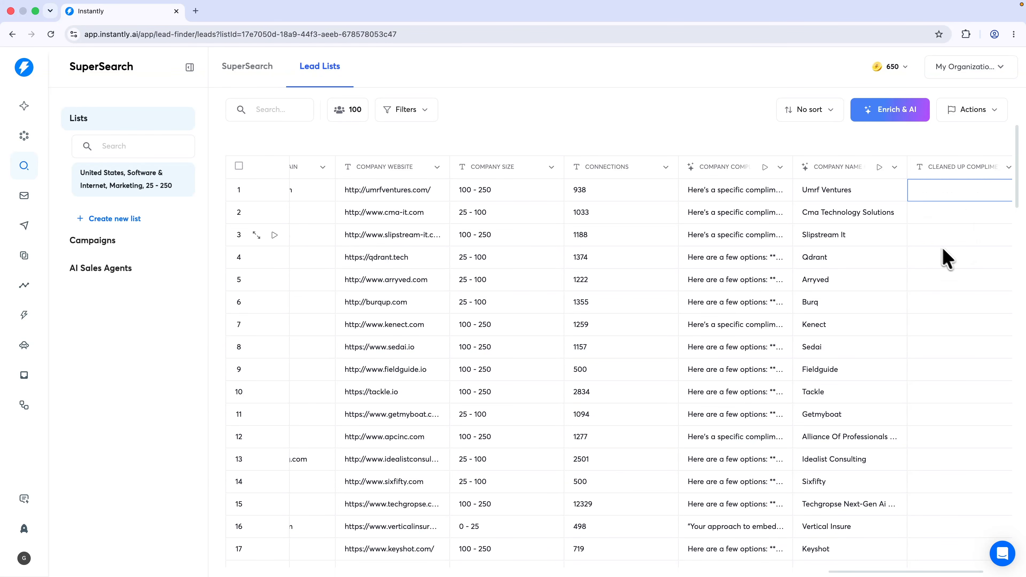
scroll(925, 242, right, 3)
scroll(827, 179, left, 1)
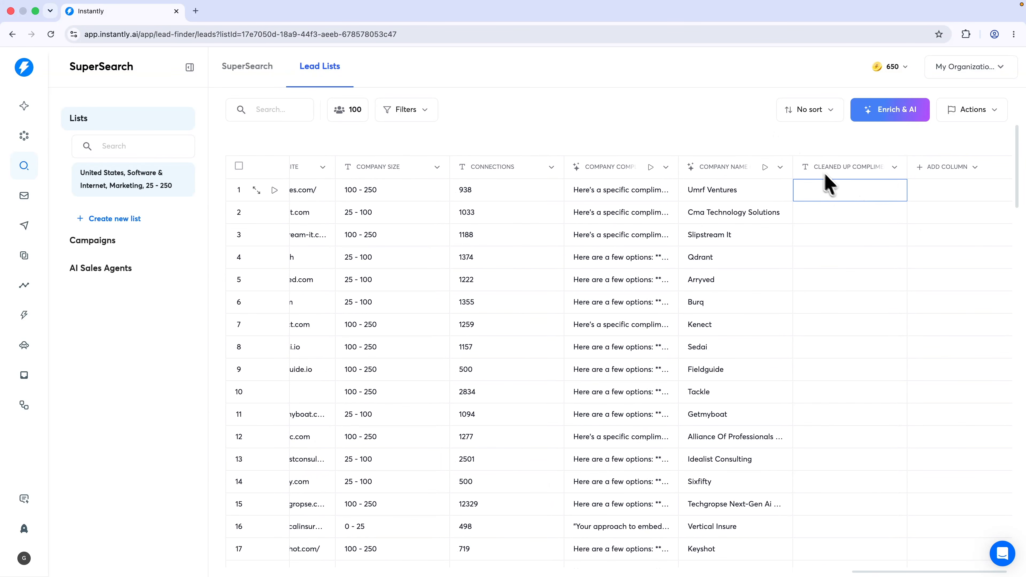
Start a custom-prompt AI enrichment and begin writing the 'Clean' instructions
click(874, 164)
click(892, 109)
click(892, 108)
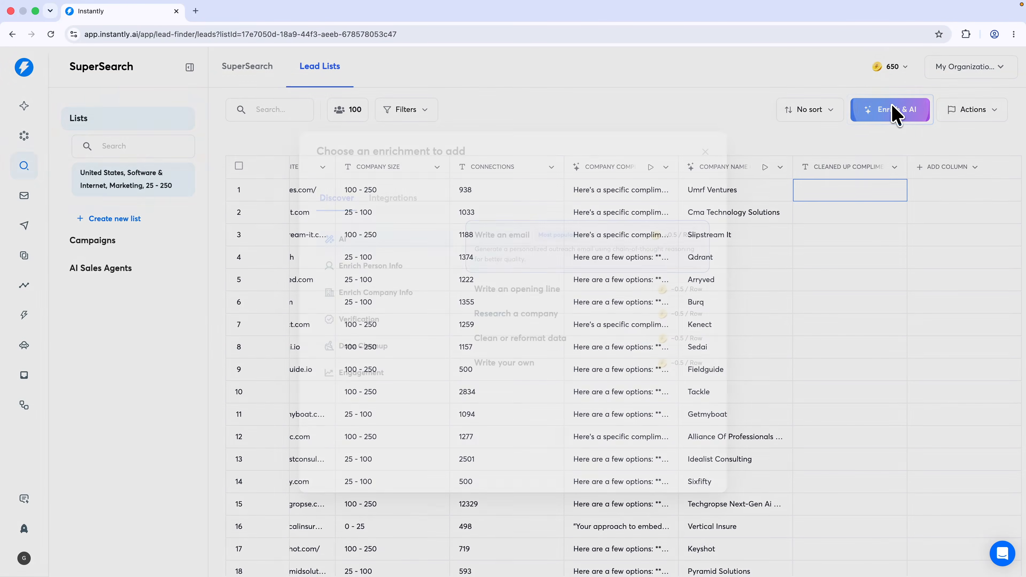
click(510, 366)
click(827, 158)
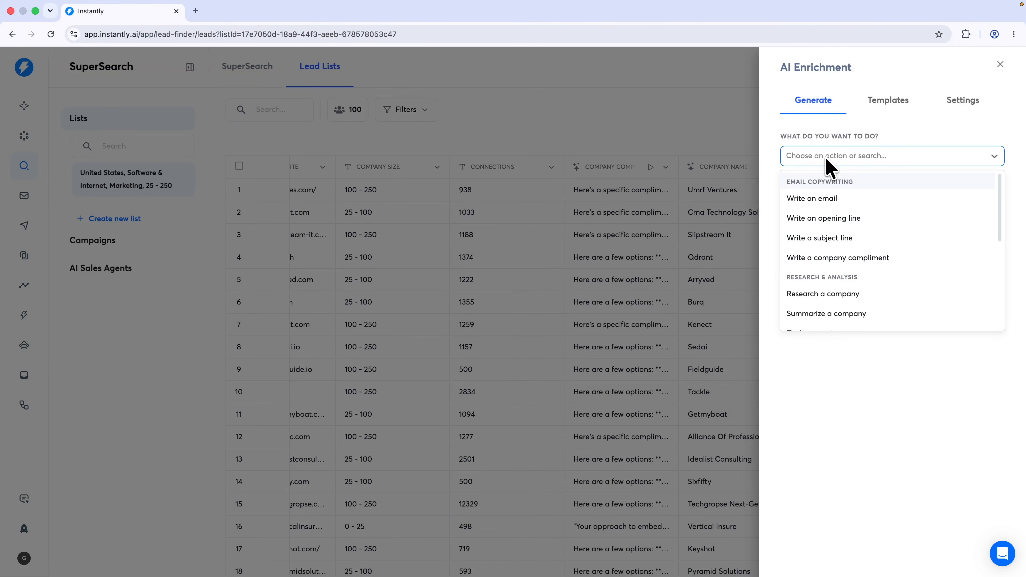
scroll(843, 235, down, 5)
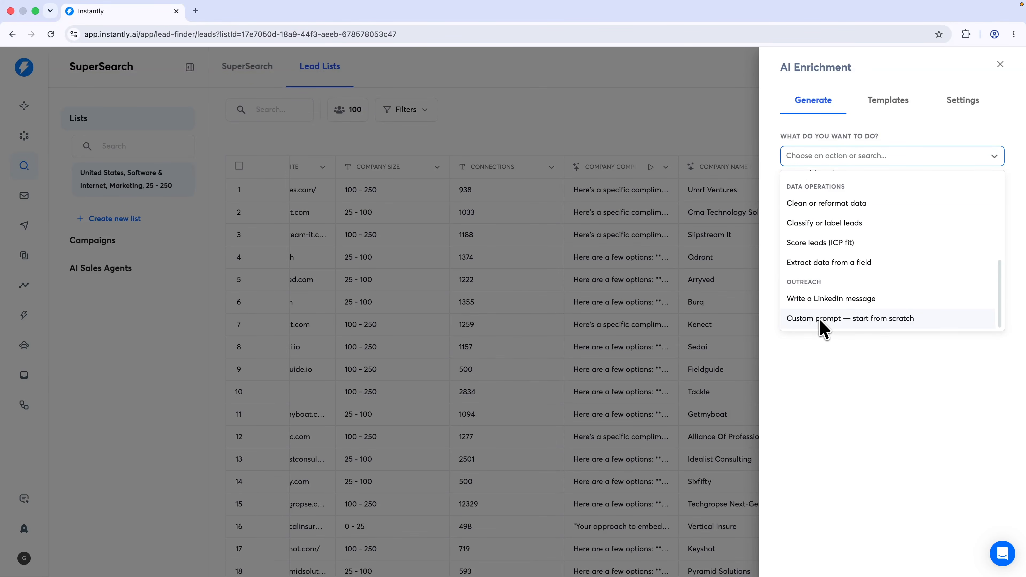
click(821, 320)
click(869, 221)
text(Clean)
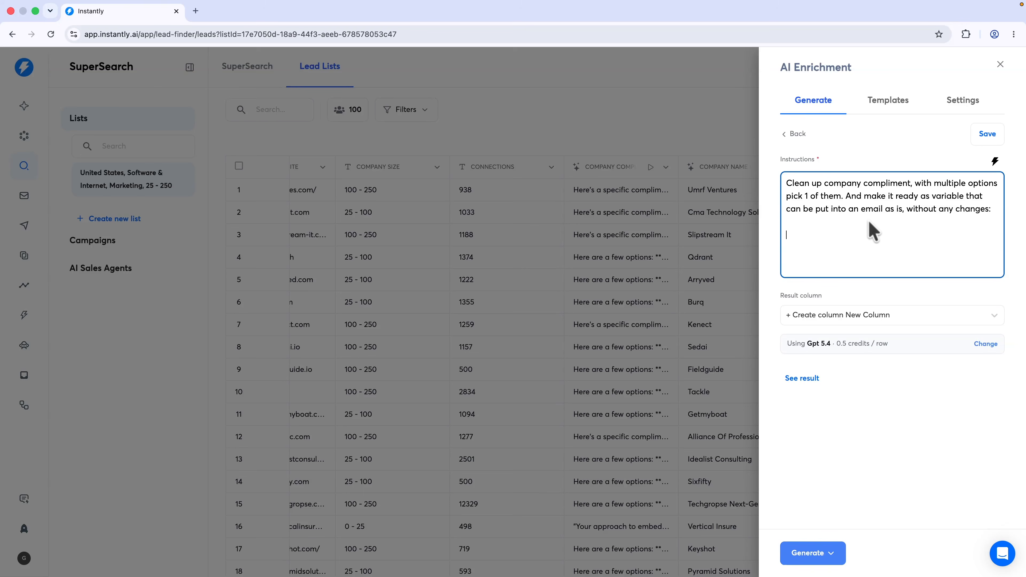
Insert the {{Company Compliment}} variable into the prompt and generate the column for 100 leads
click(996, 162)
scroll(968, 243, down, 5)
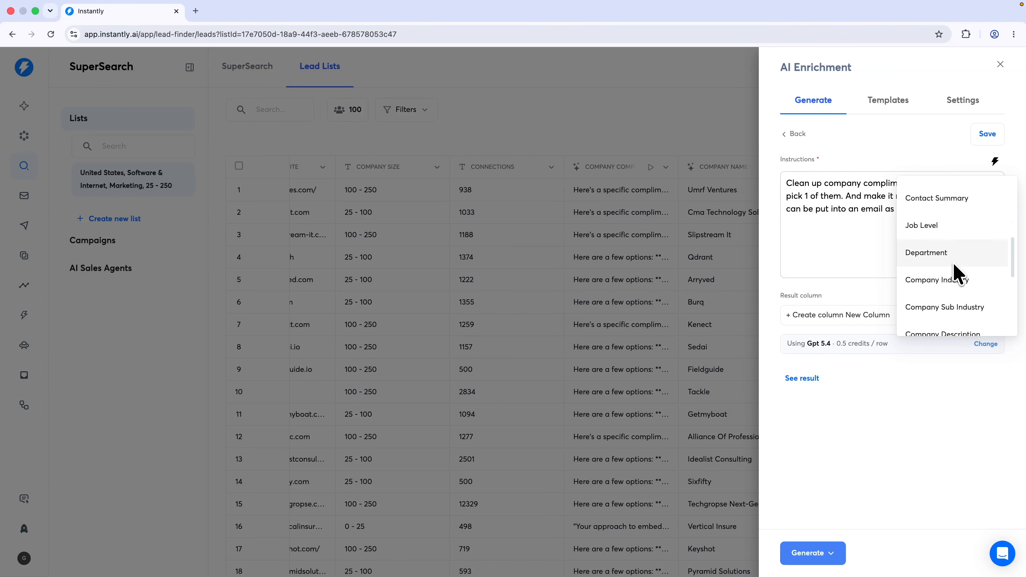
scroll(955, 271, down, 5)
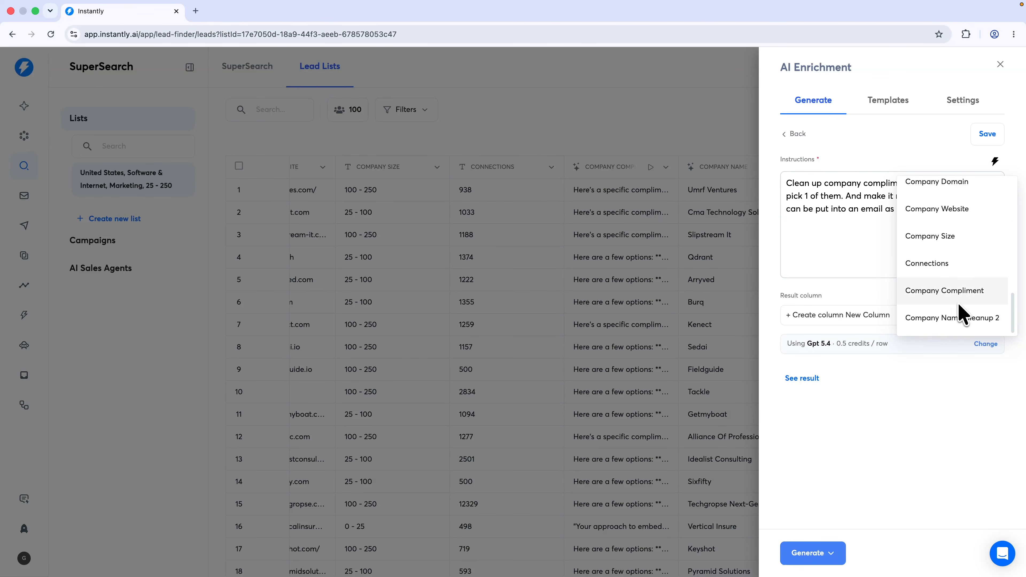
click(944, 296)
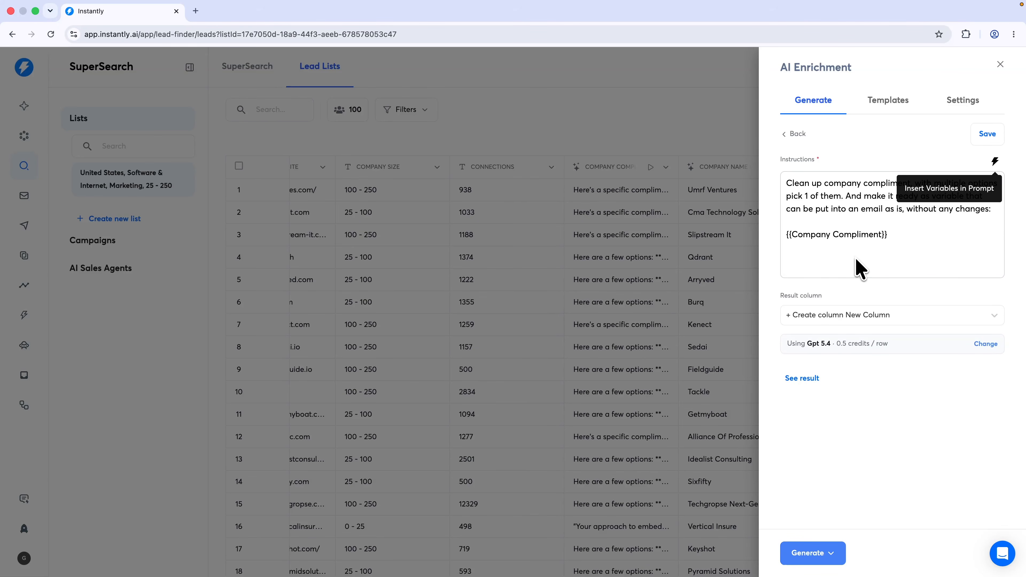
click(808, 553)
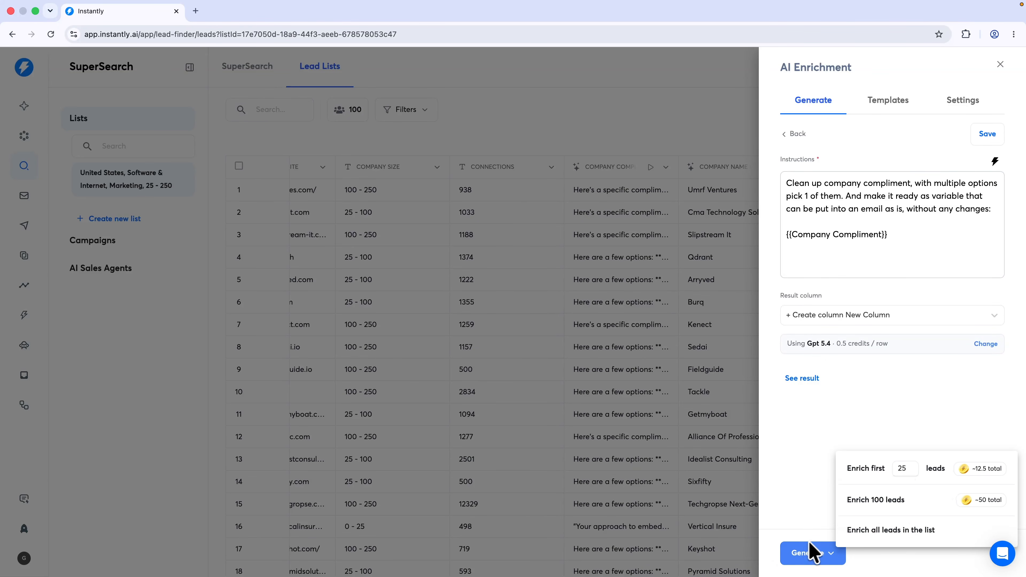
click(873, 506)
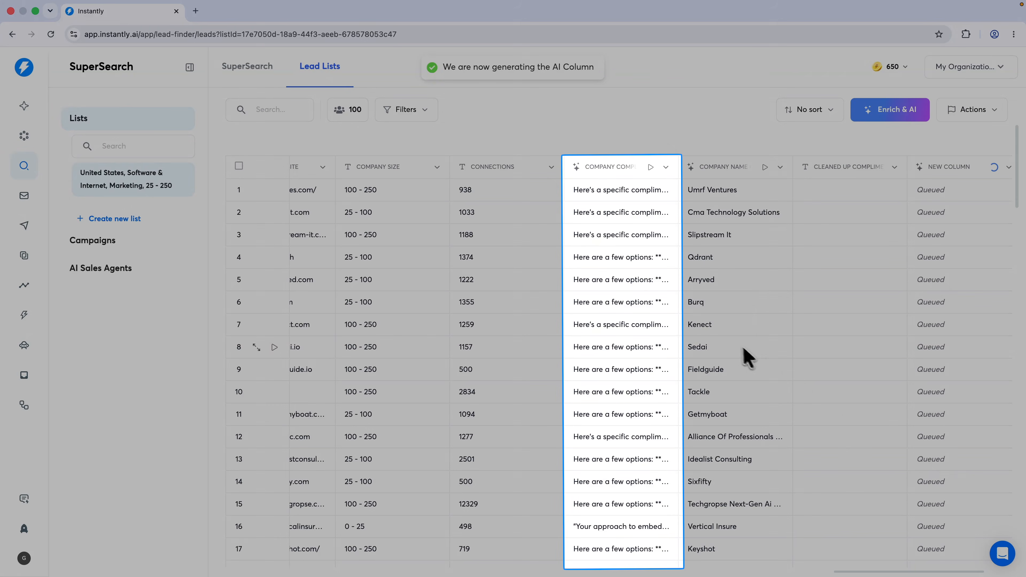
Compare row 4's compliment with its generated New Column text, then edit that column's AI instructions
mouse_move(594, 306)
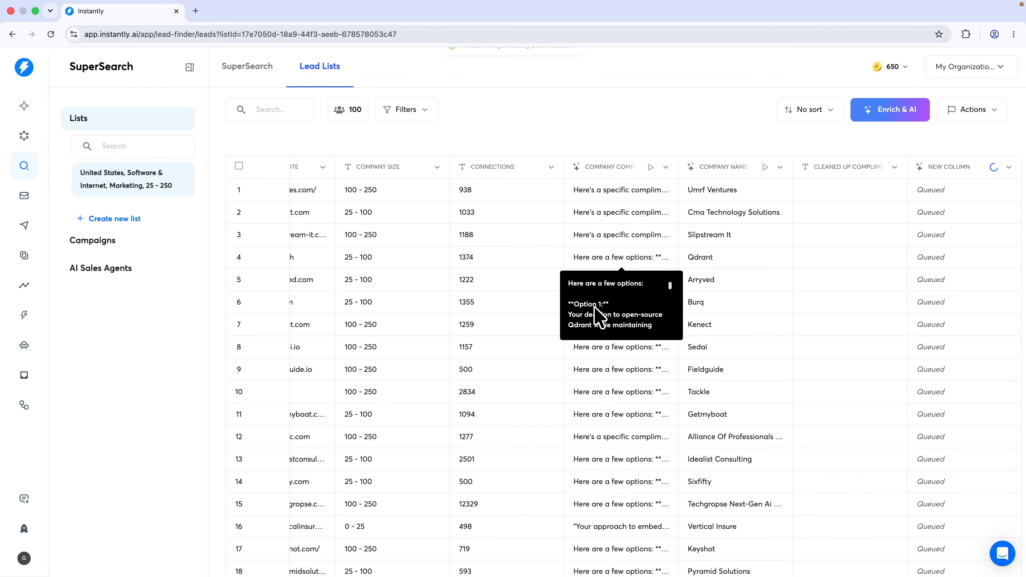
click(622, 267)
click(621, 266)
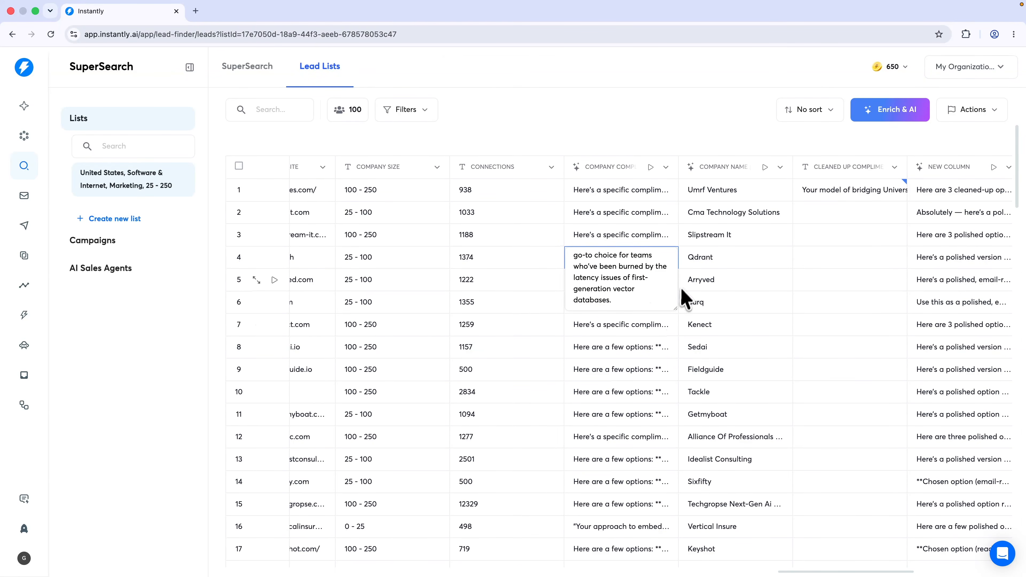
scroll(926, 259, right, 3)
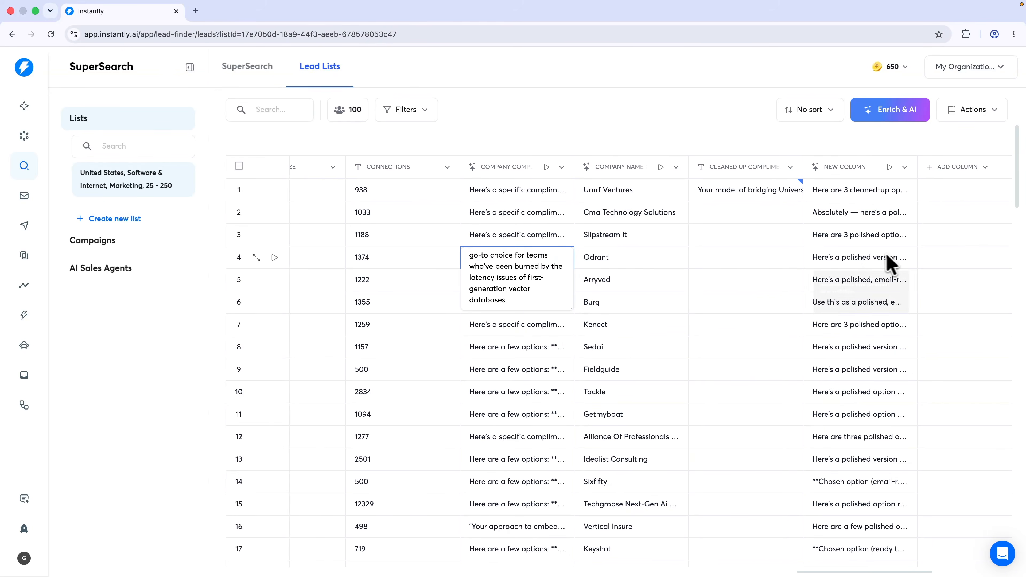
click(877, 254)
click(856, 260)
click(863, 287)
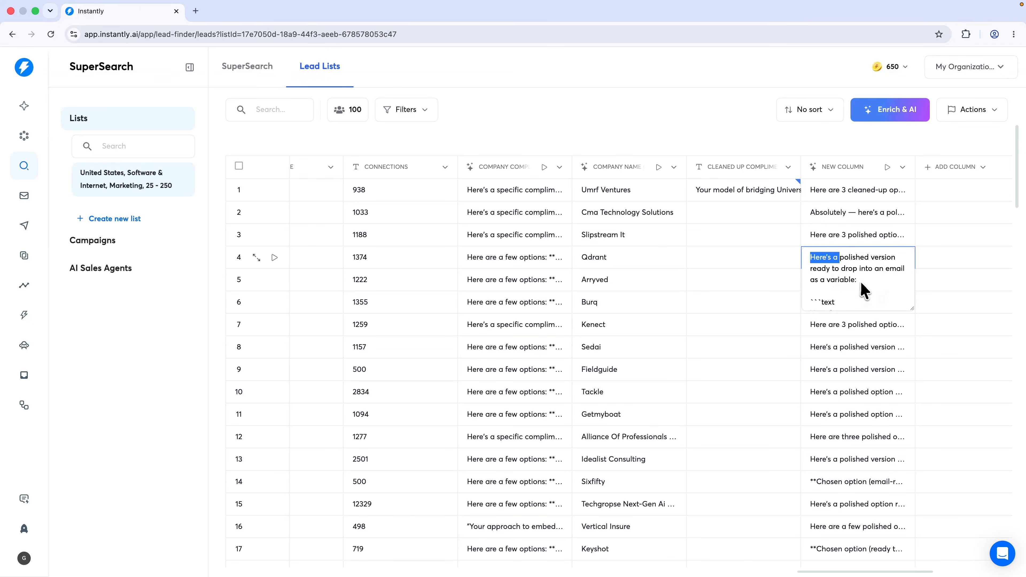
scroll(863, 283, down, 3)
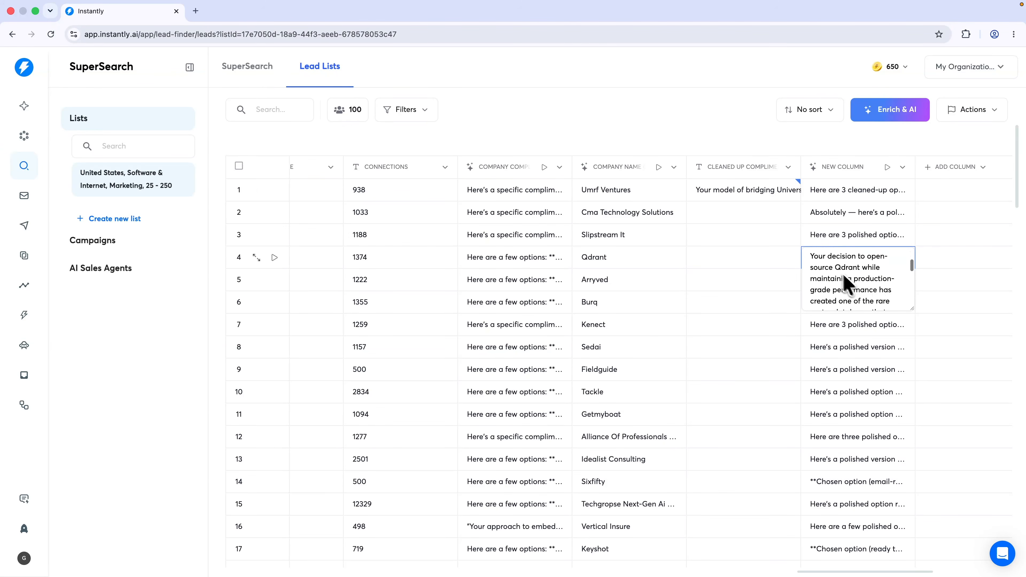
scroll(827, 268, down, 10)
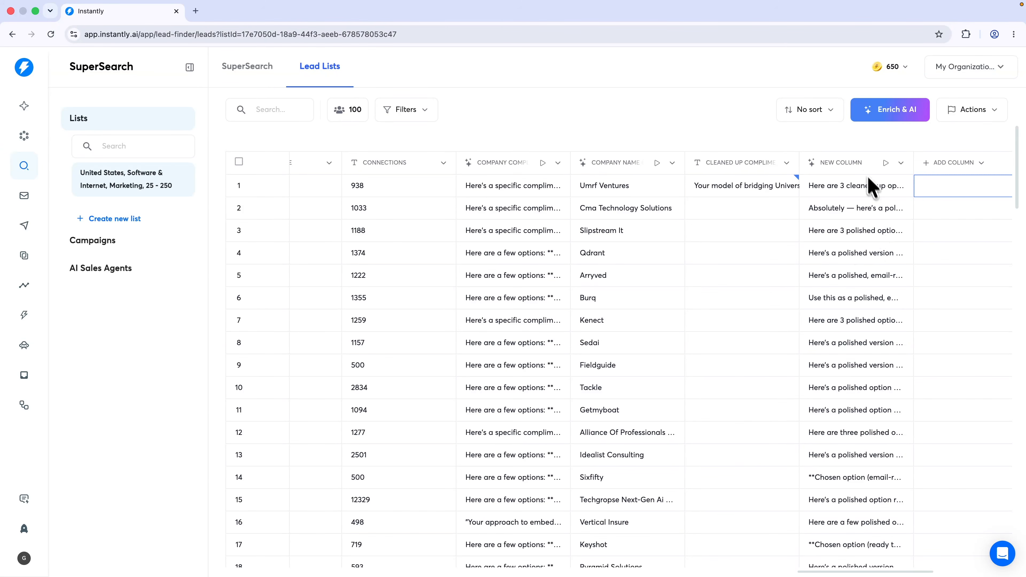
click(862, 166)
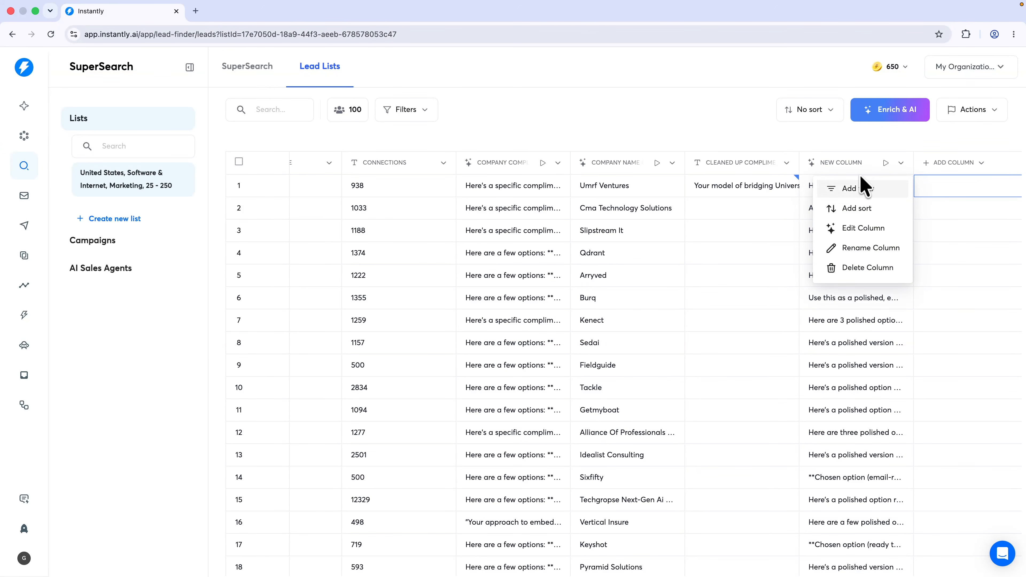
click(860, 229)
Add the line 'Return NOTHING else except for the compliment' to the prompt
key(Return)
key(Return)
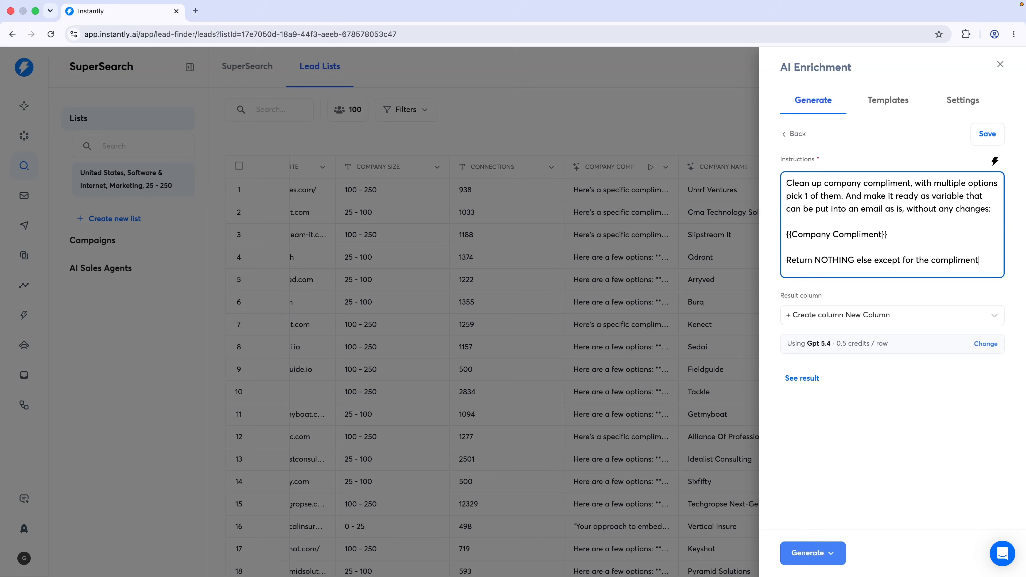
text(Return NOTHING else except for the compliment, so that it is ready to be put into an email. So don't)
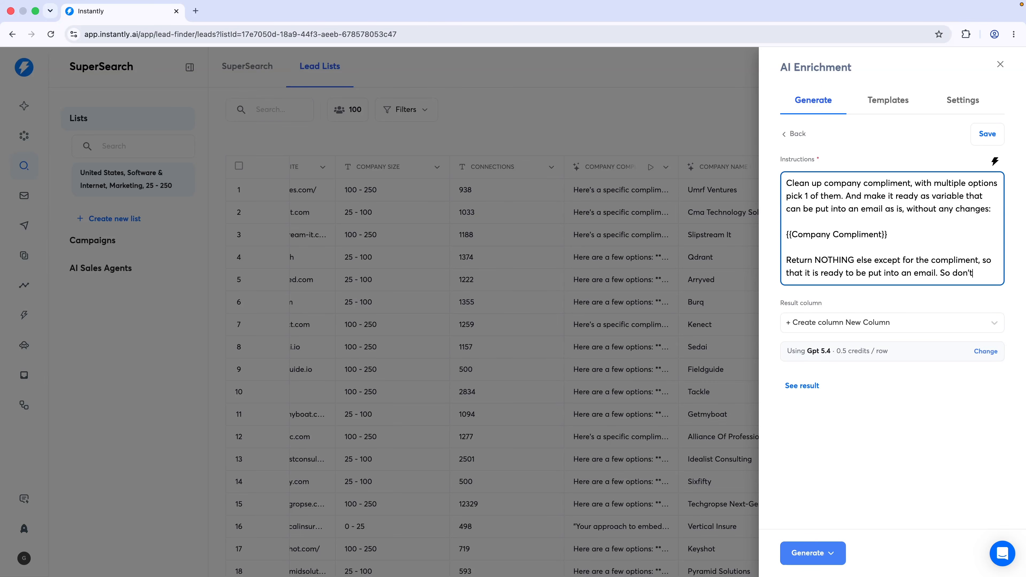
text(here is your compliment...' or anything like that,)
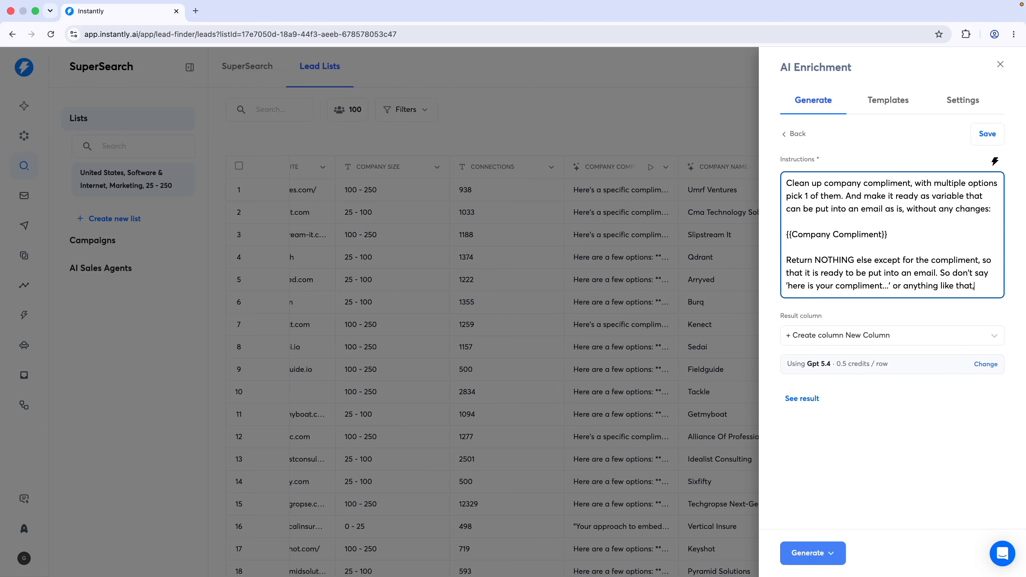
text(ust the compliment.)
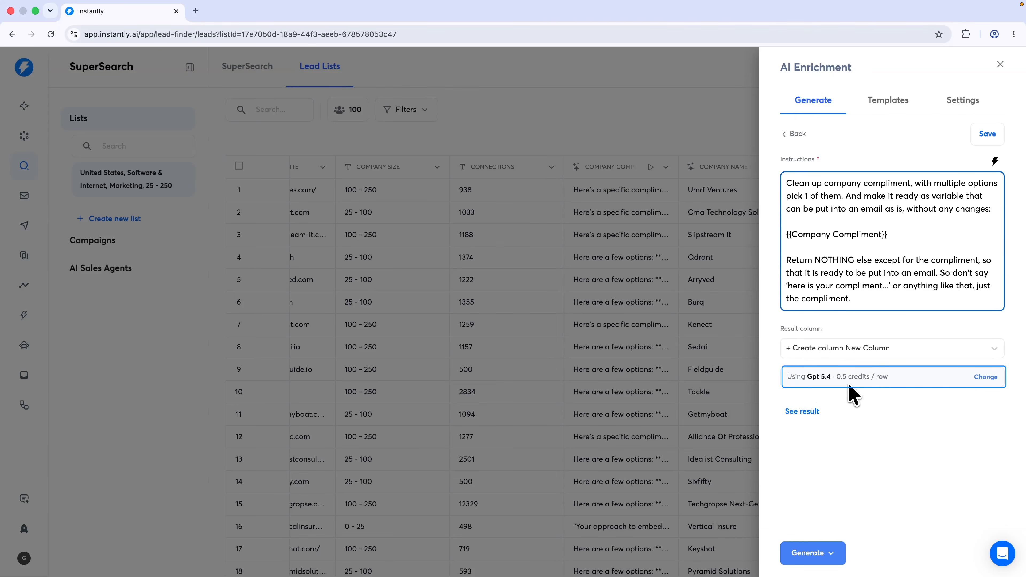
Use Claude 4.5 Sonnet, output to Cleaned up company compliment, and enrich 100 leads
click(985, 378)
click(881, 424)
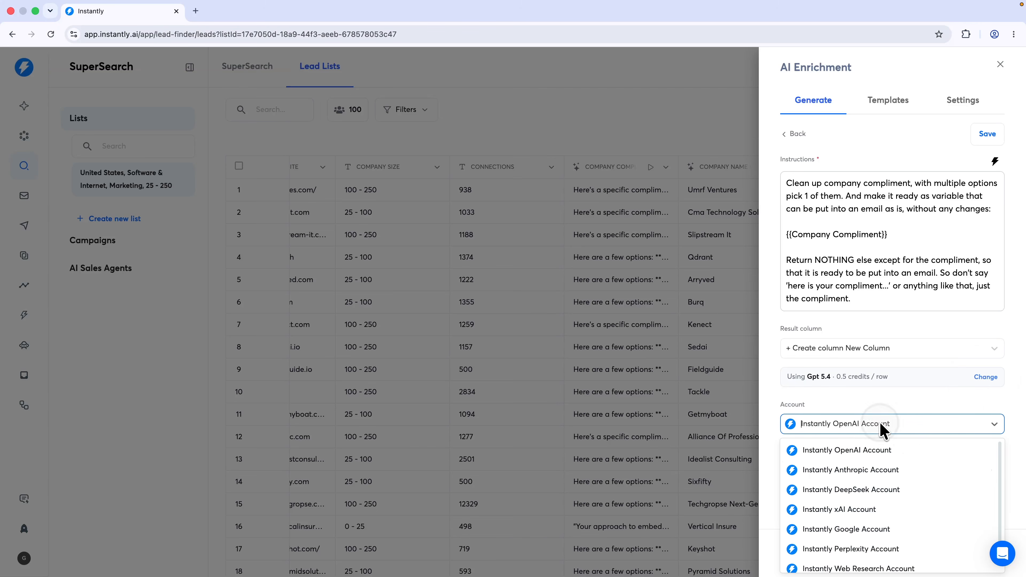
click(867, 471)
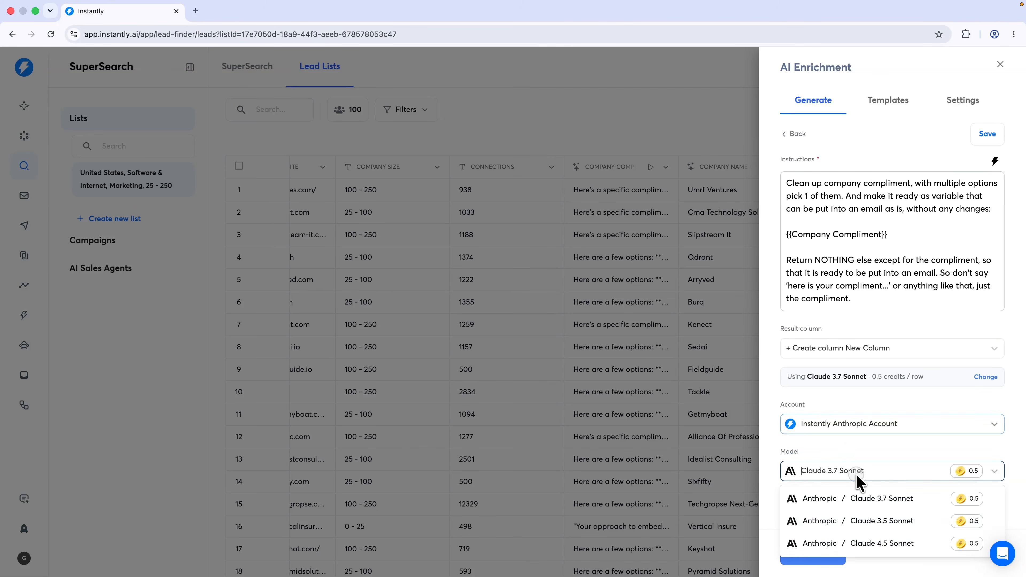
click(853, 544)
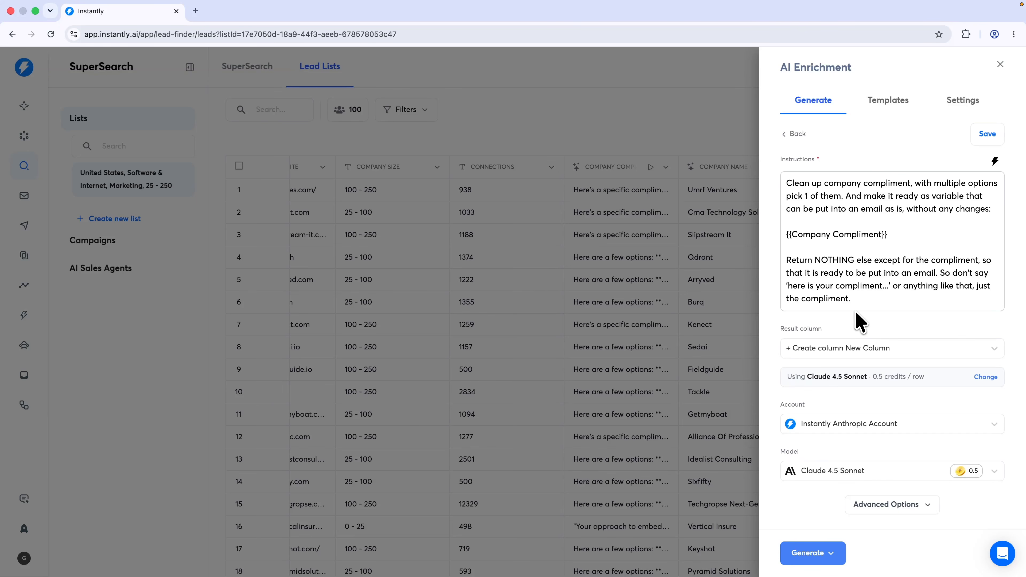
click(827, 353)
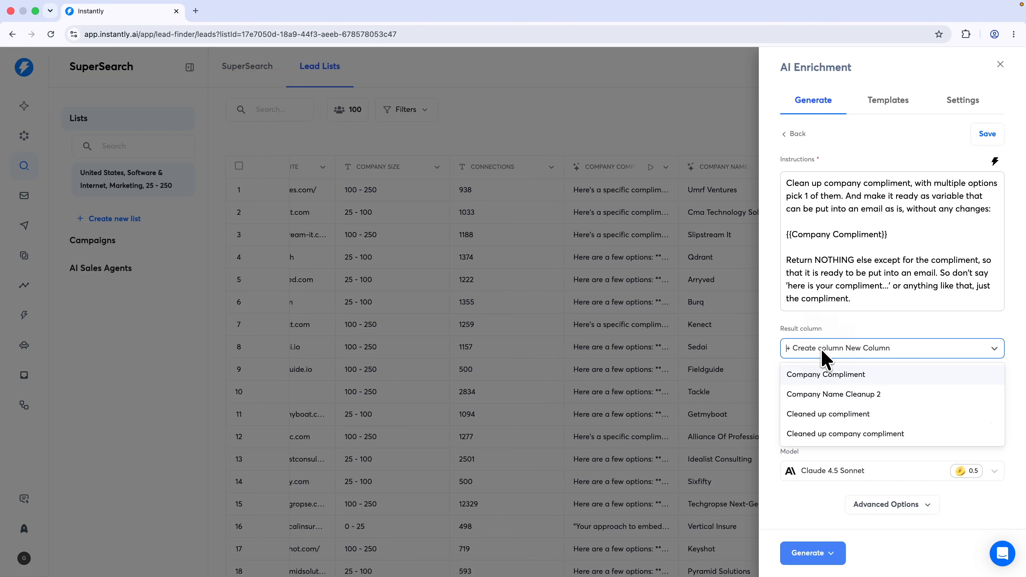
click(835, 437)
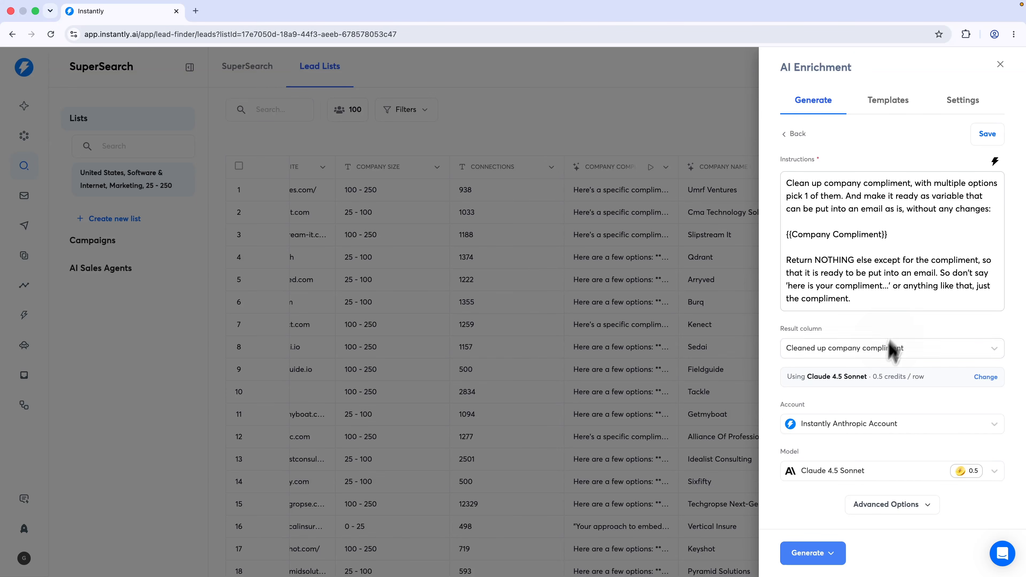
click(818, 553)
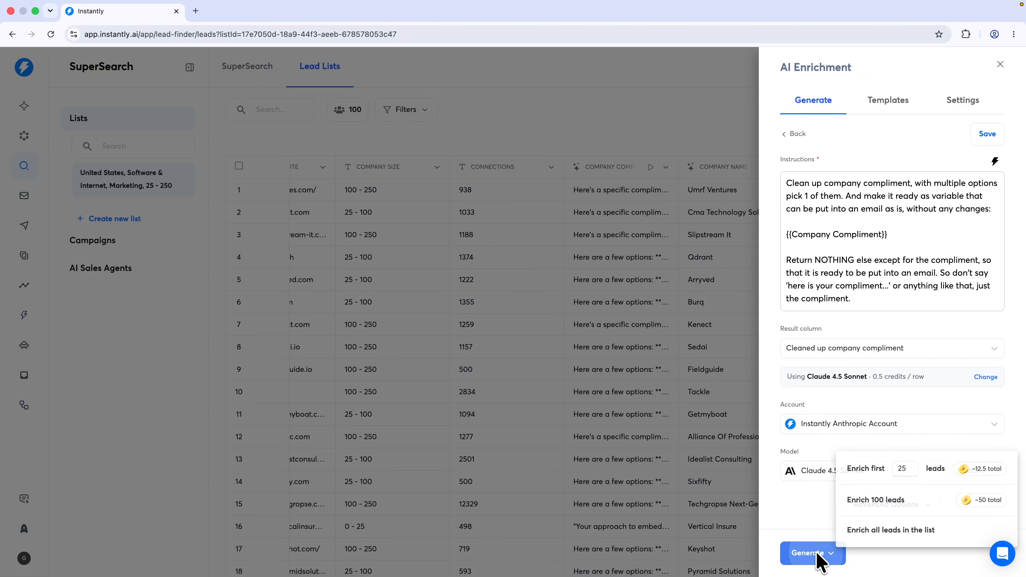
click(925, 501)
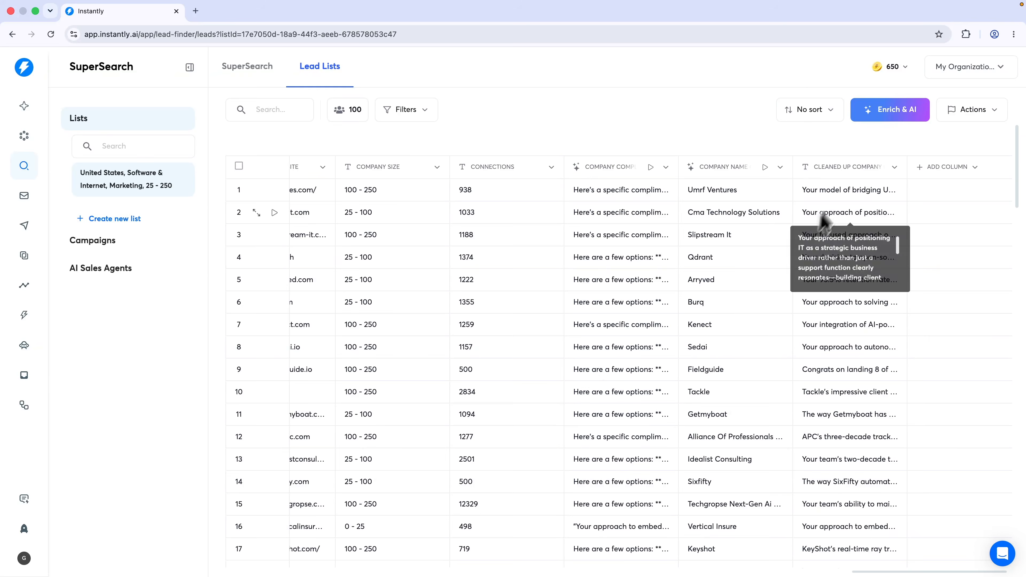
Read the cleaned compliments for rows 1, 13 and 25, then go to the Campaigns page
click(840, 198)
click(839, 204)
scroll(839, 208, down, 2)
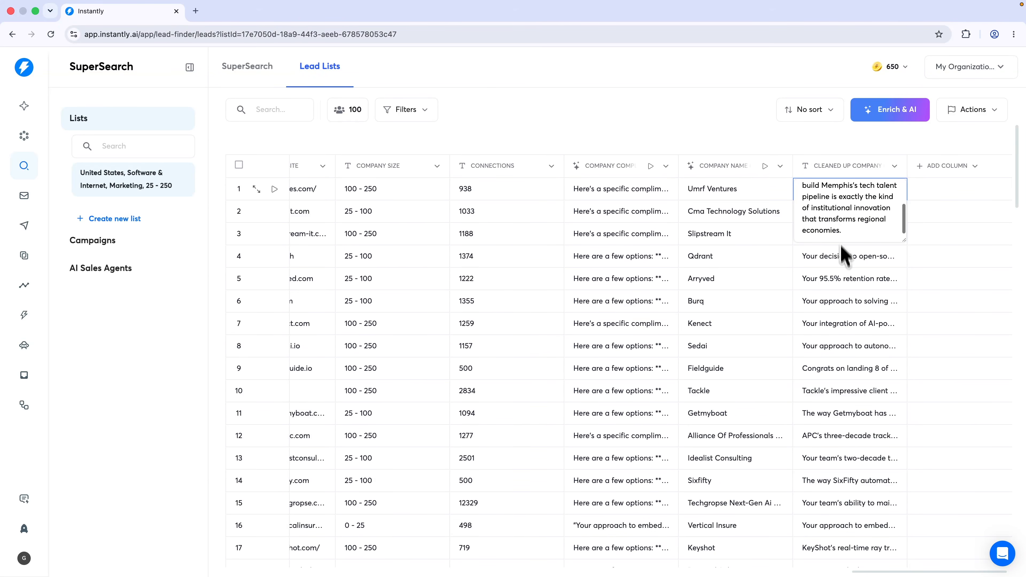
scroll(841, 251, down, 4)
double_click(842, 276)
scroll(839, 285, down, 2)
scroll(873, 344, down, 5)
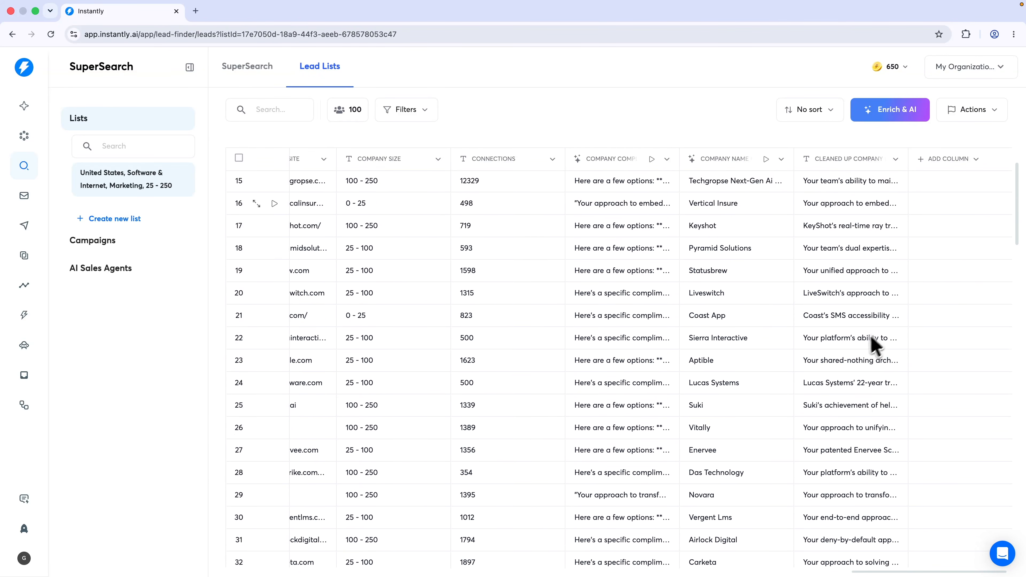
double_click(856, 349)
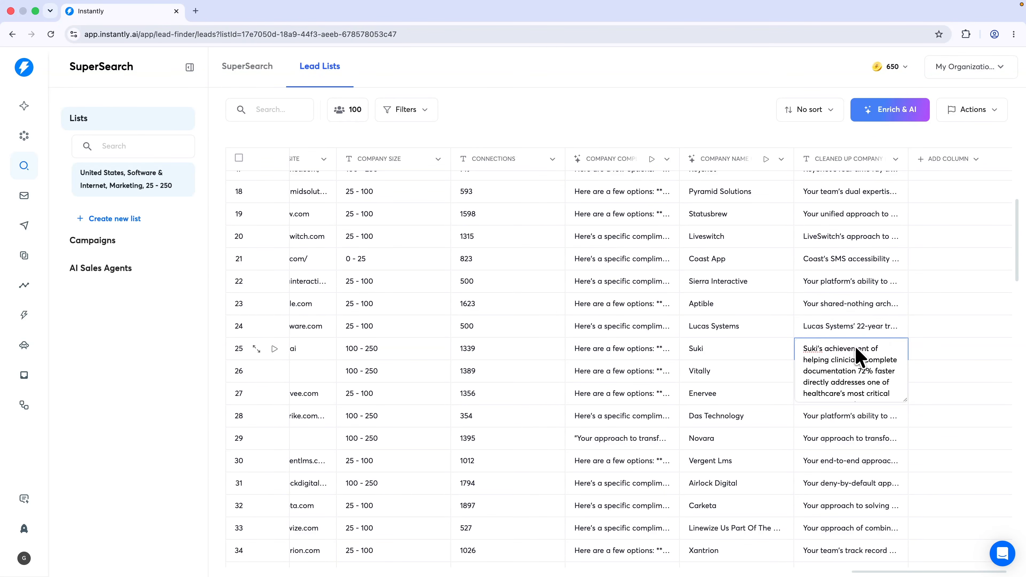
scroll(849, 358, down, 2)
scroll(844, 366, up, 2)
click(875, 269)
scroll(889, 277, up, 10)
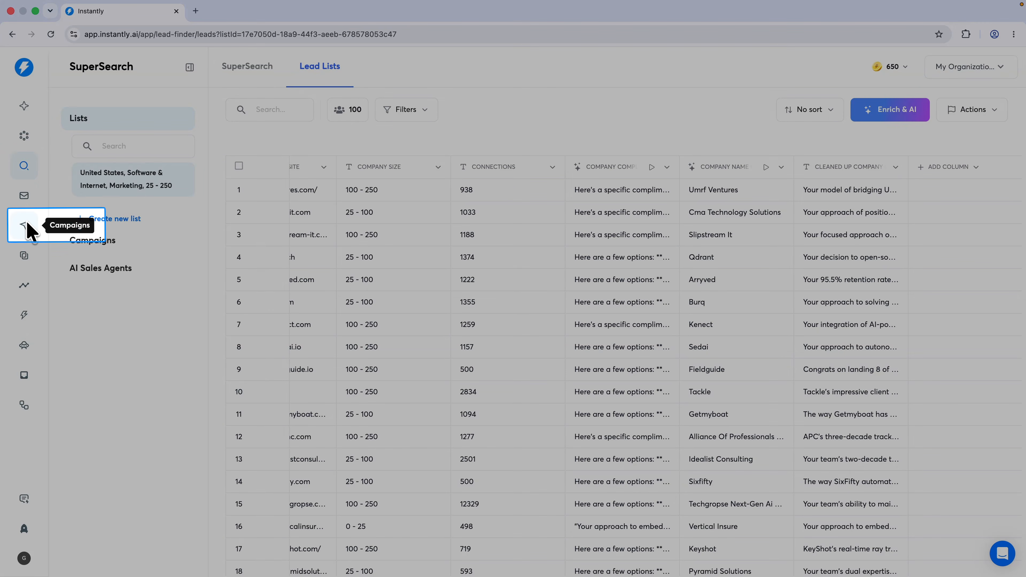
click(25, 226)
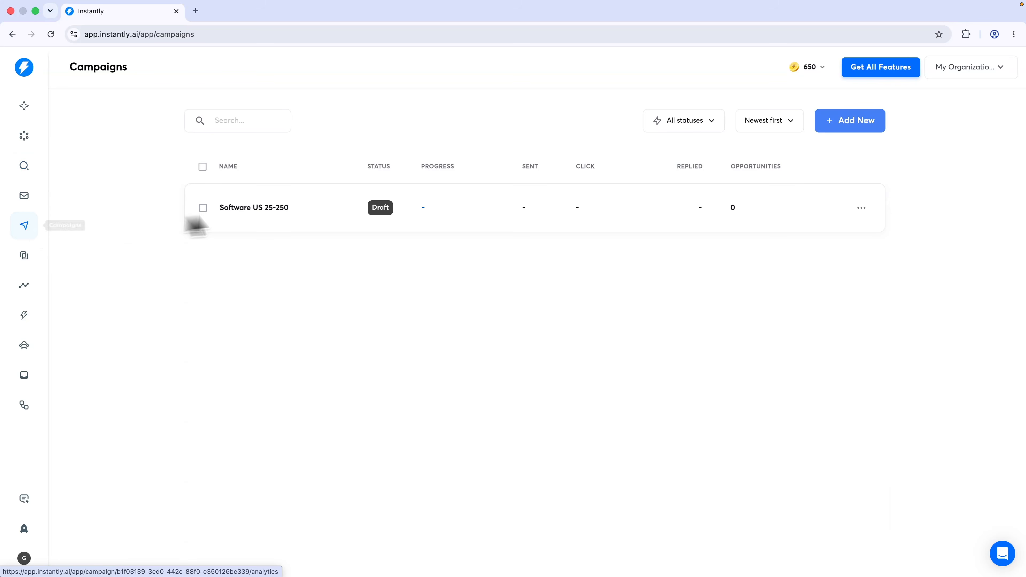
Open Software US 25-250's sequence, browse its { variables, then view the campaign's leads
click(293, 209)
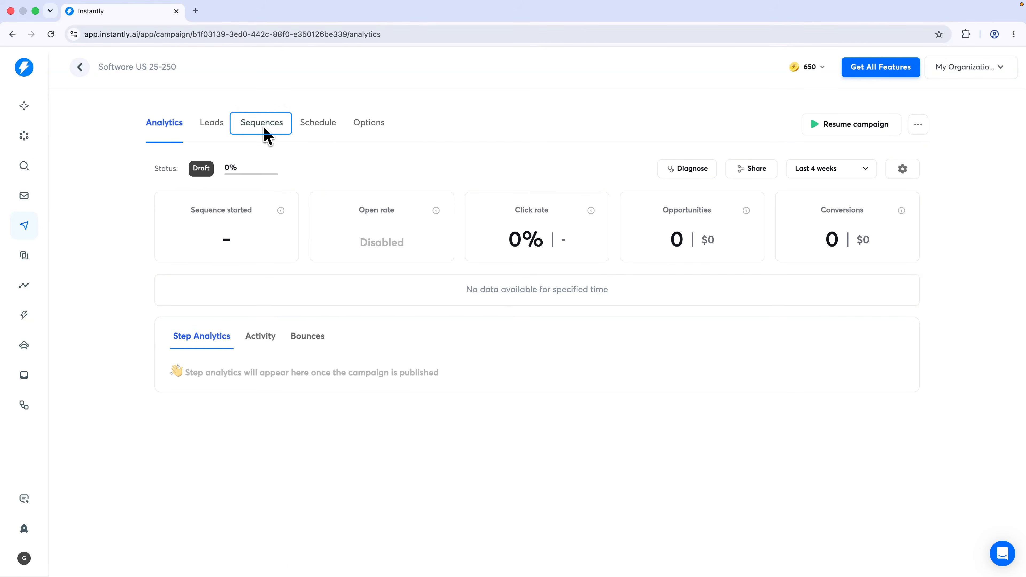
click(264, 128)
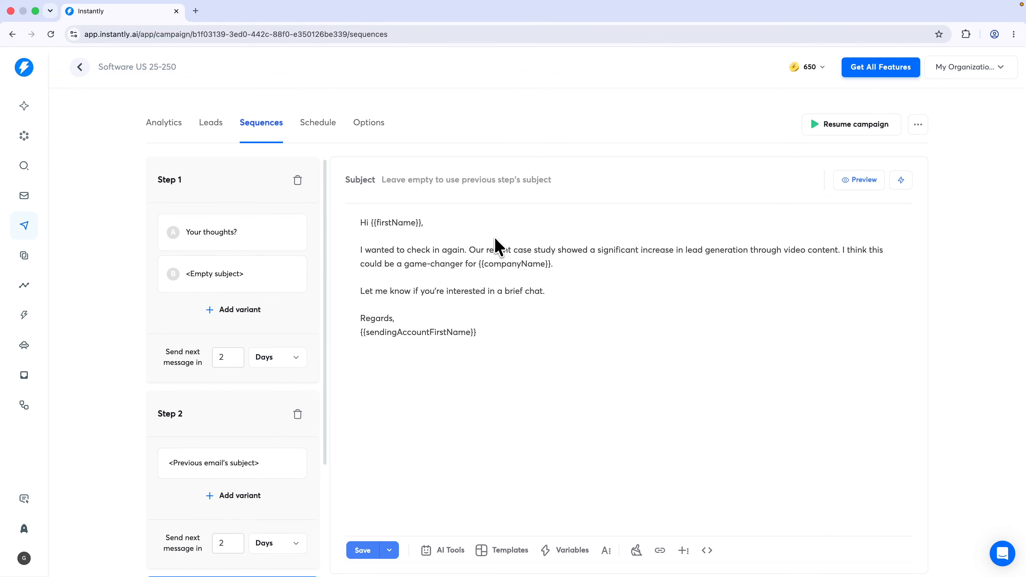
text({)
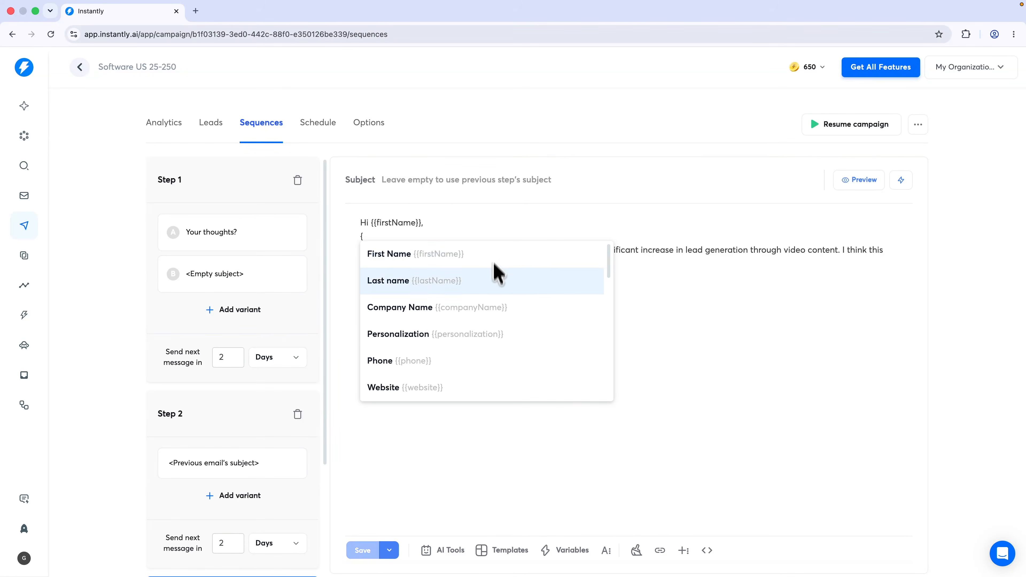
scroll(488, 305, down, 5)
scroll(485, 314, down, 3)
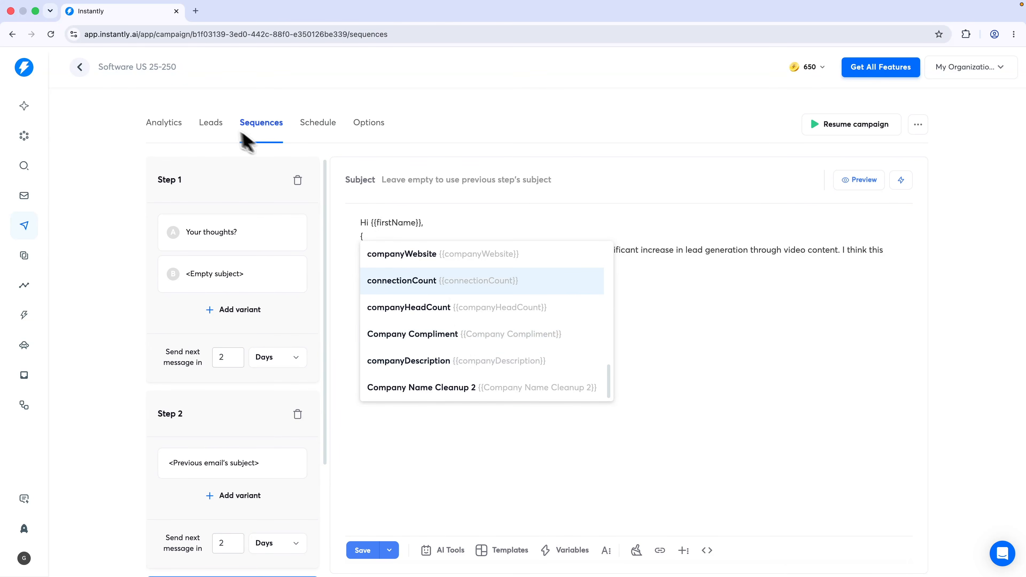
click(218, 123)
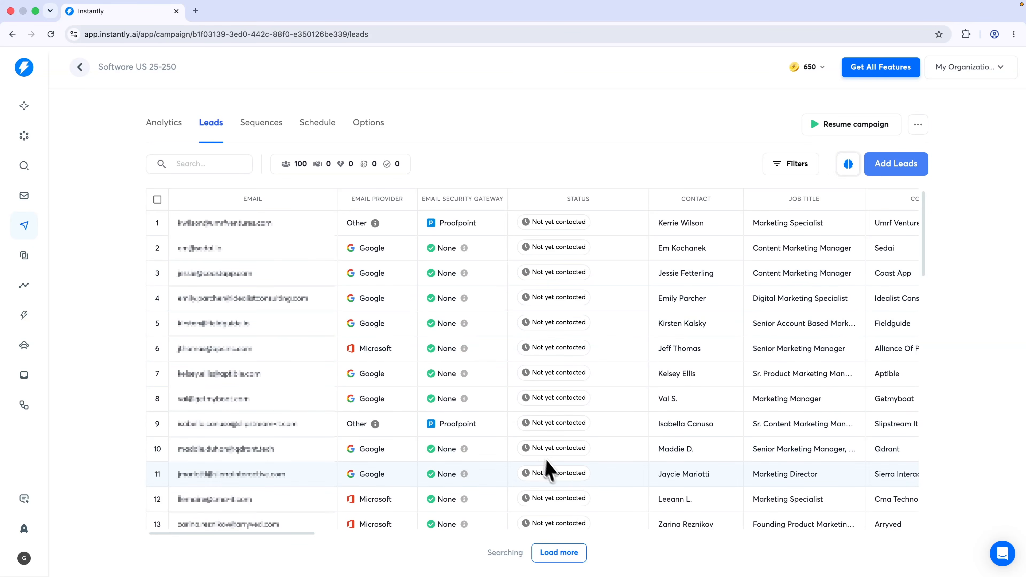
Select and delete all existing leads in the Software US 25-250 campaign
click(157, 200)
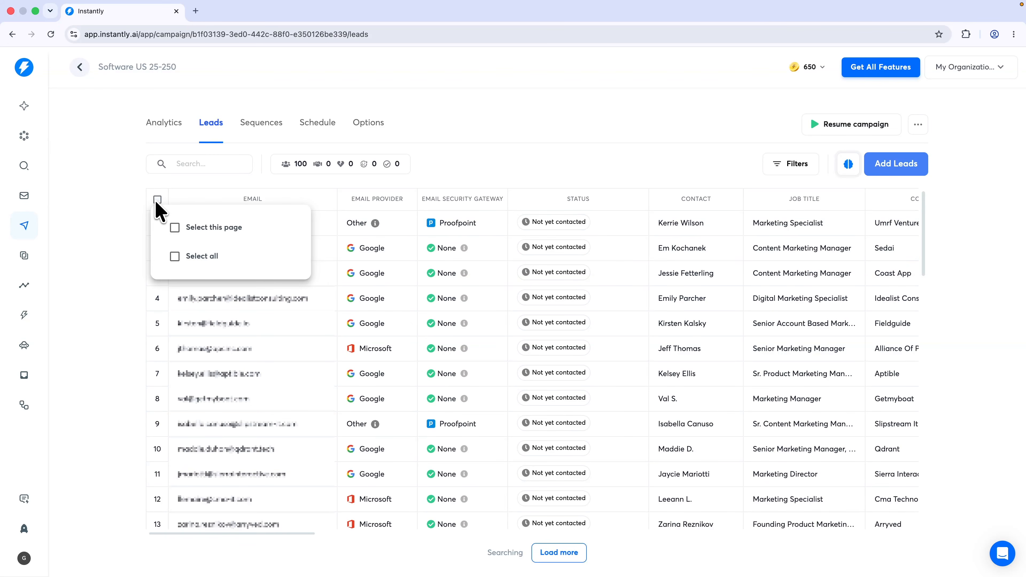
click(175, 256)
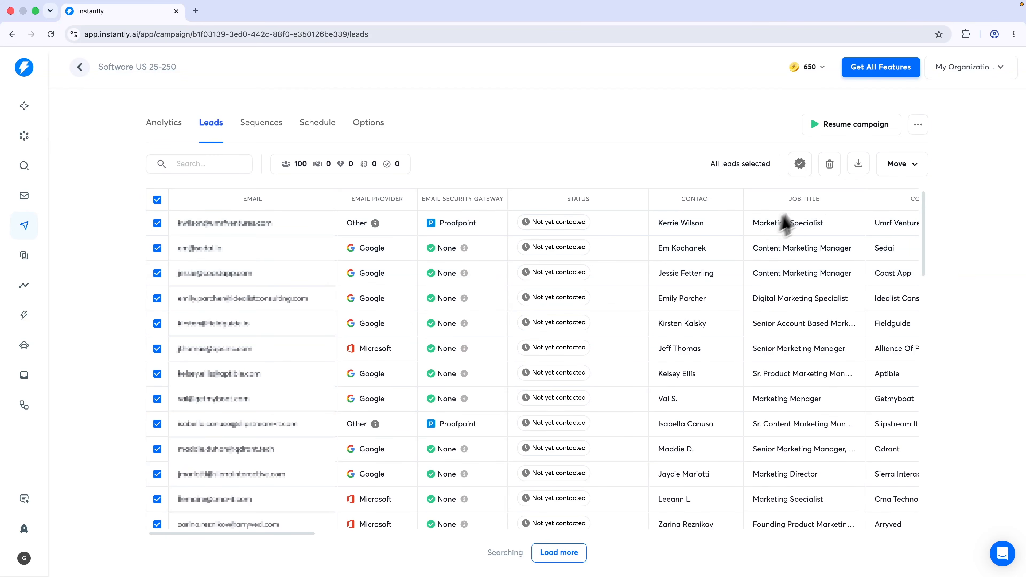
click(828, 164)
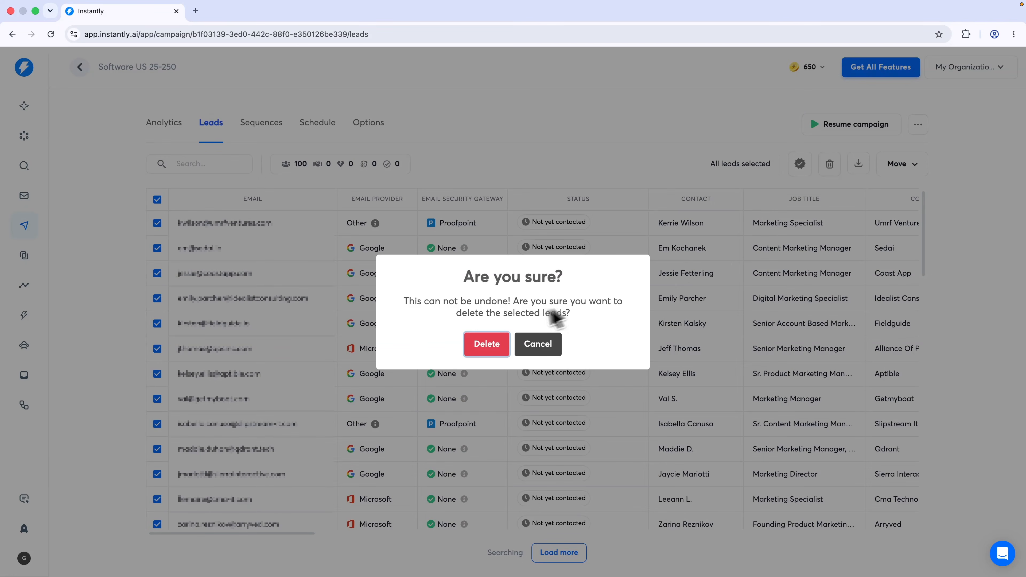
click(490, 344)
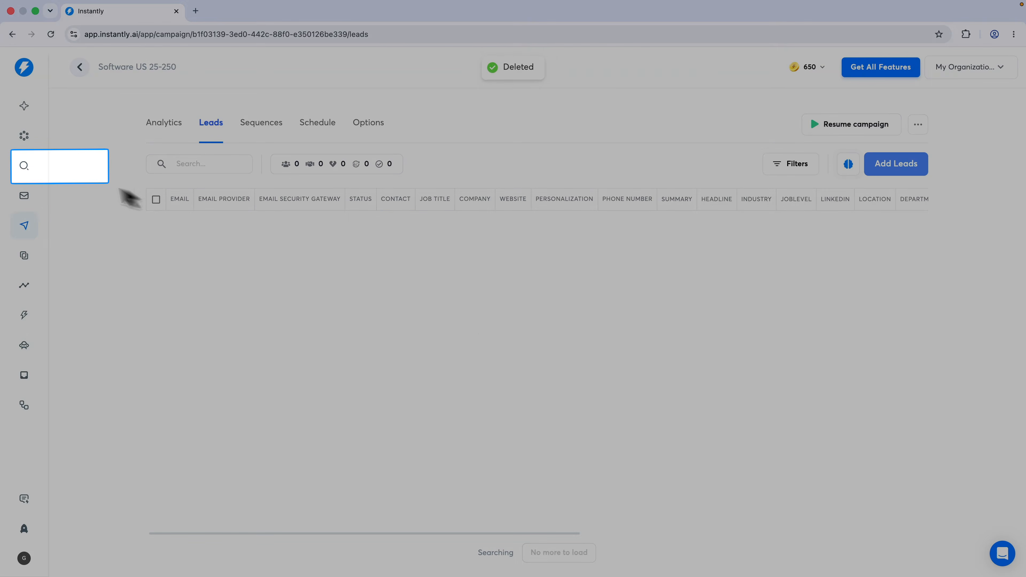
Move all lead-list results into Software US 25-250 and view the campaign's leads
click(34, 164)
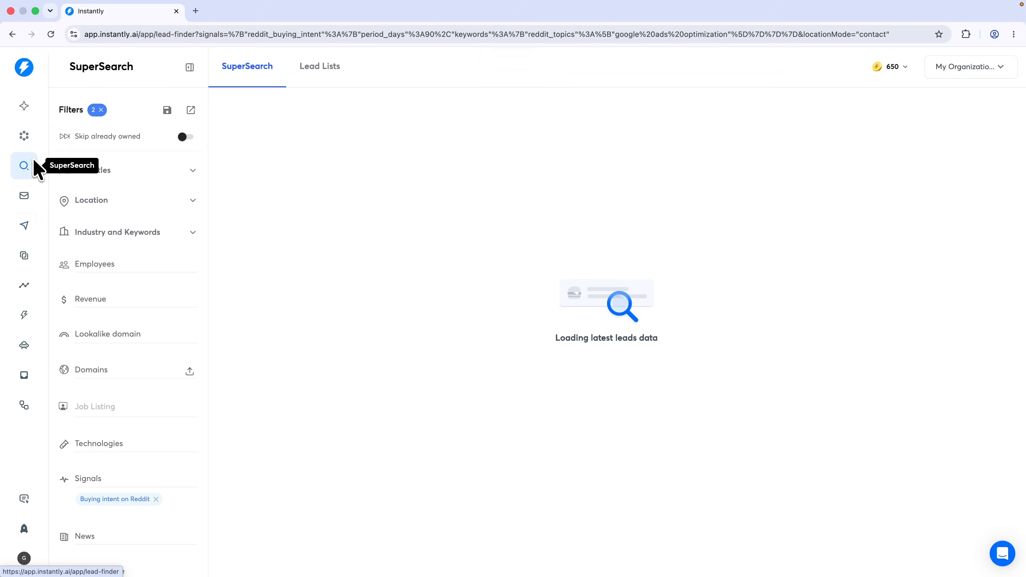
click(323, 67)
click(239, 166)
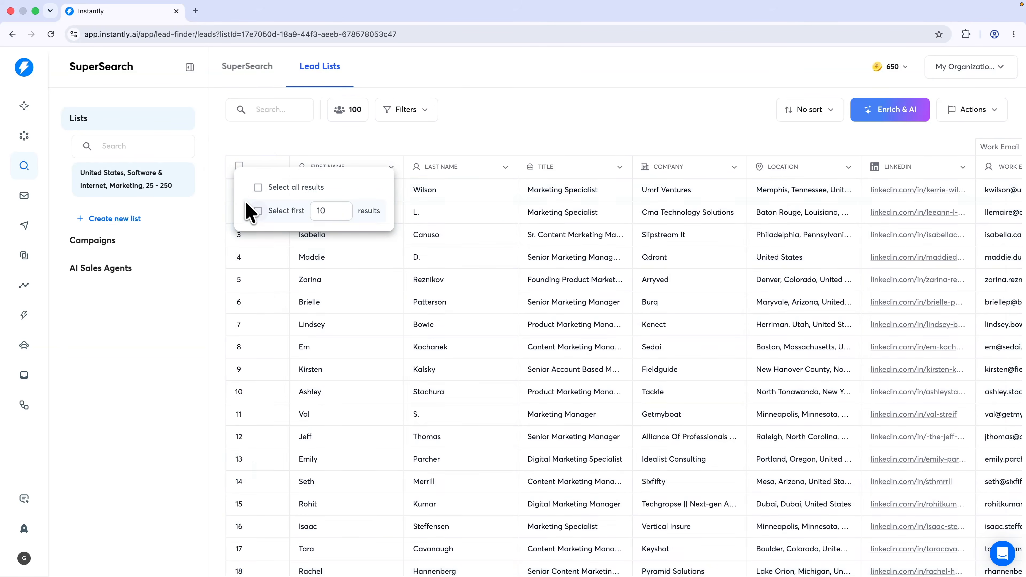
click(258, 187)
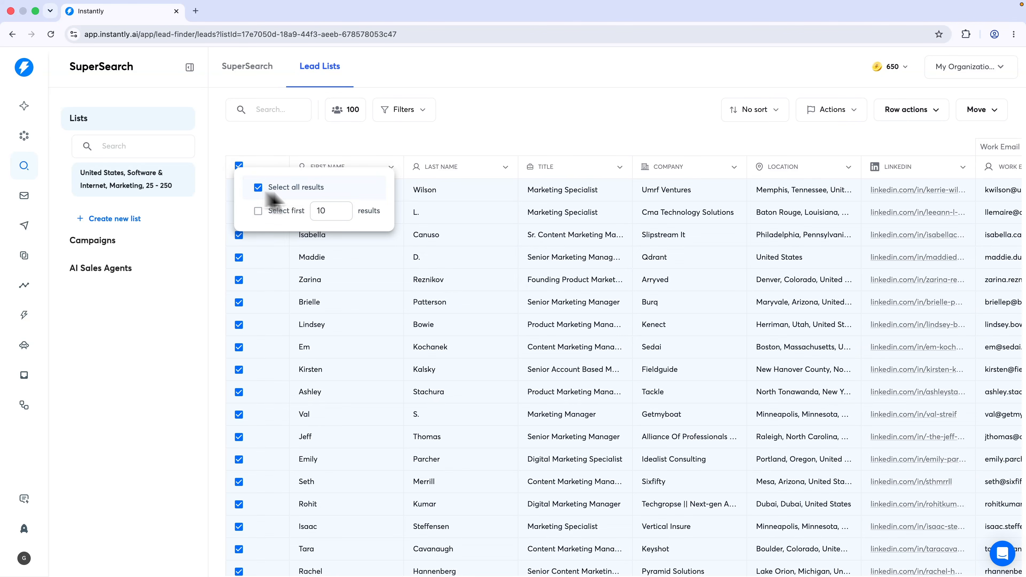
click(982, 110)
click(964, 137)
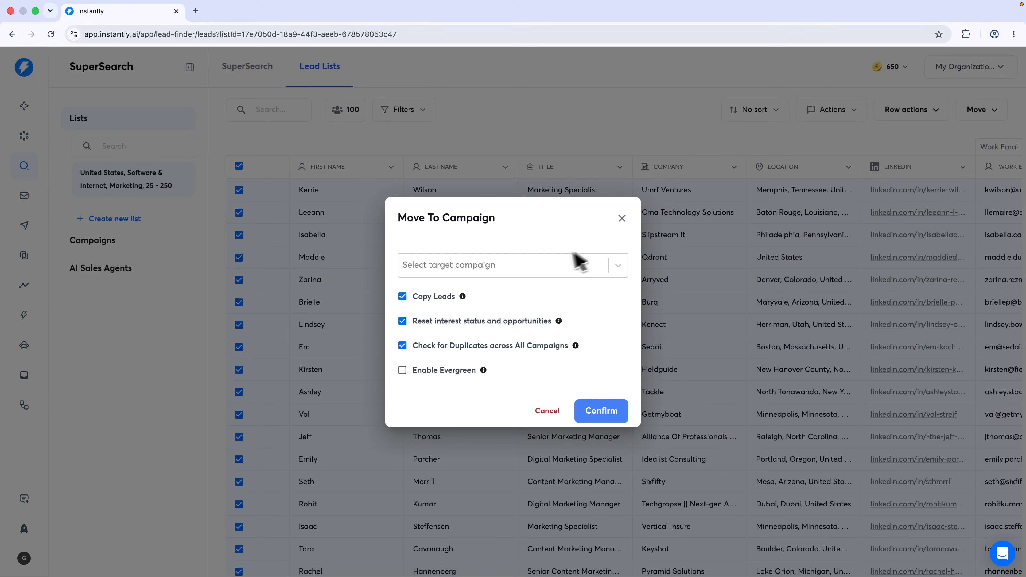
click(558, 265)
click(499, 294)
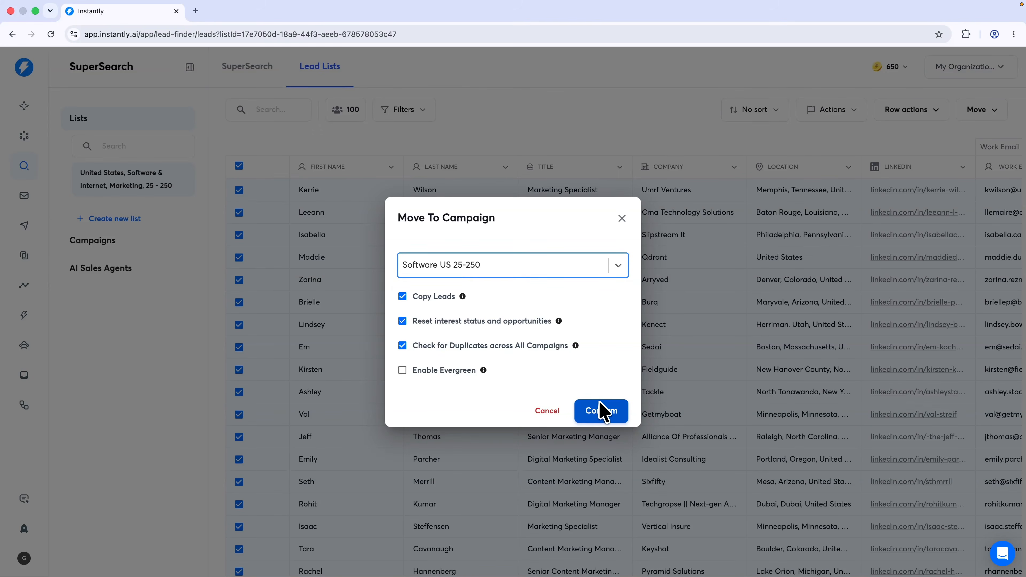
click(608, 411)
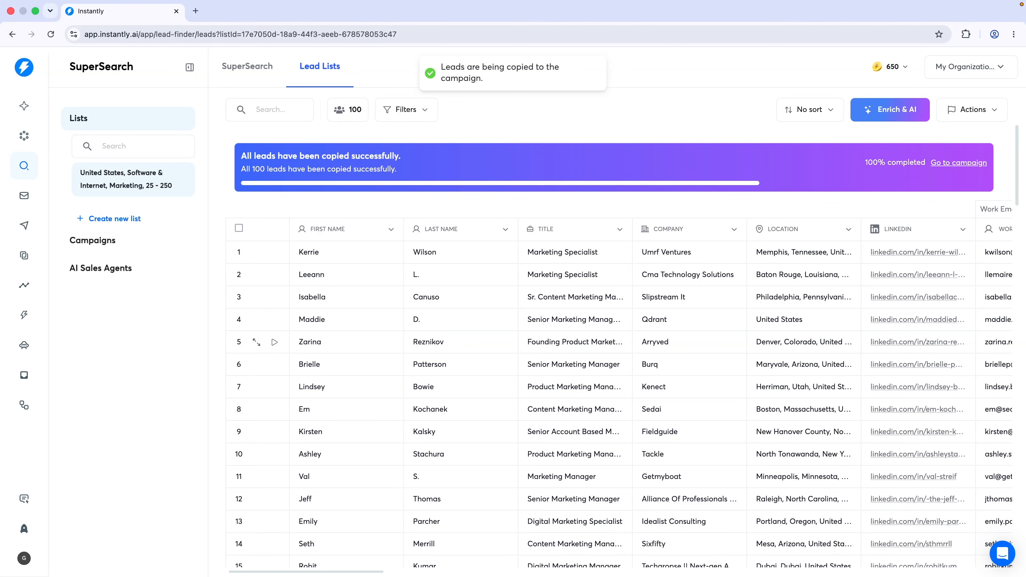
scroll(734, 338, right, 15)
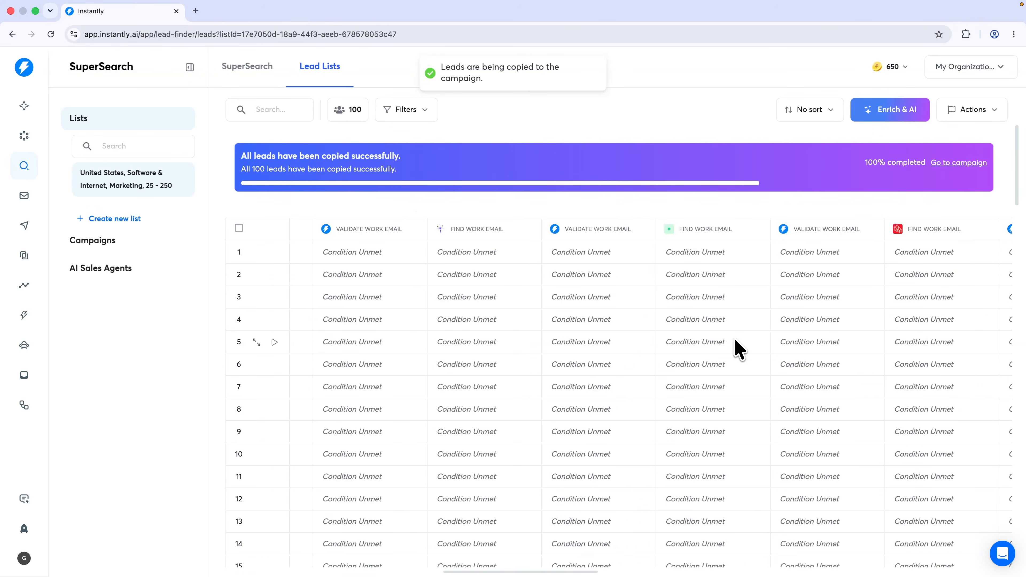
scroll(824, 293, right, 10)
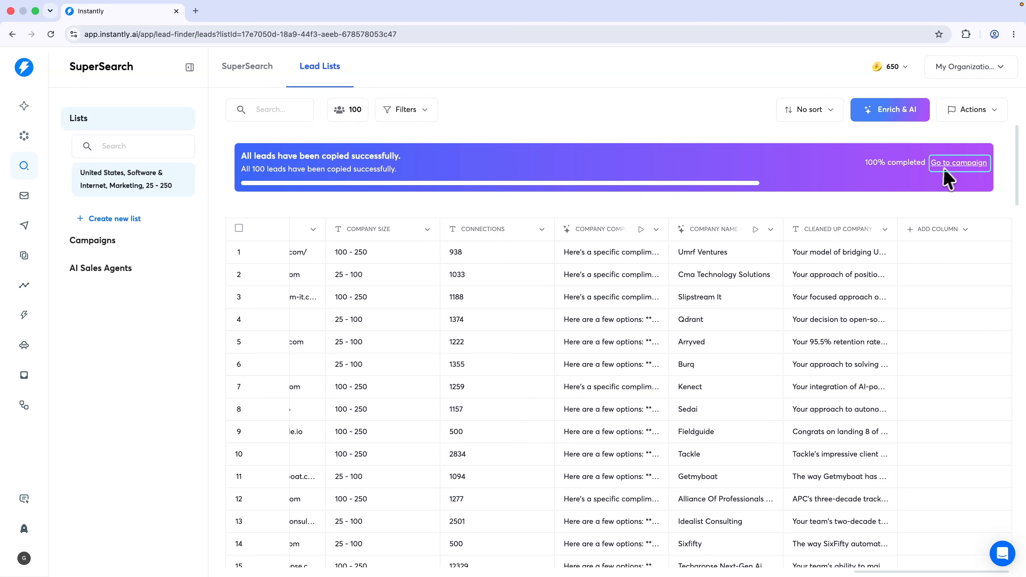
click(954, 163)
click(211, 122)
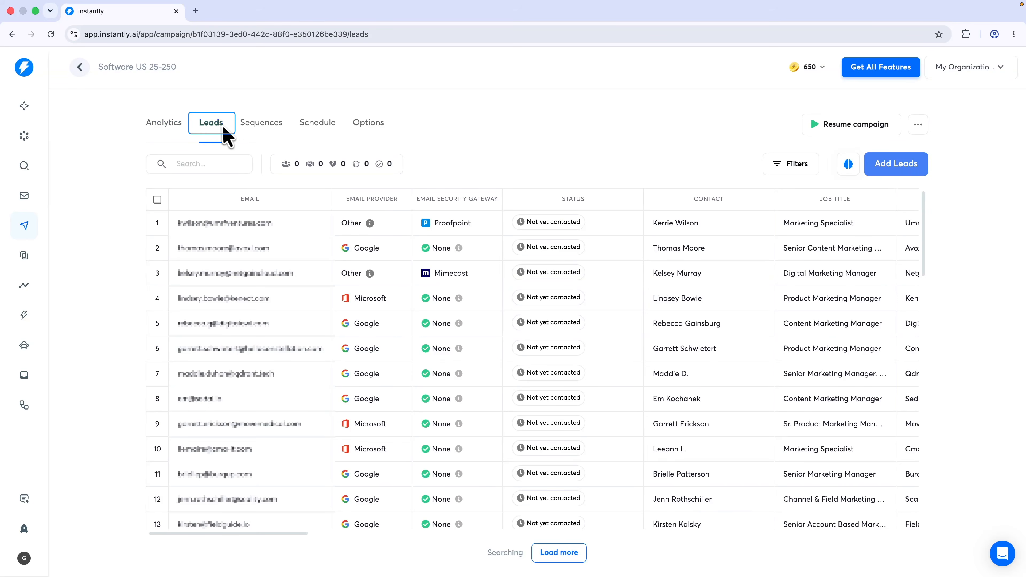
Insert the cleaned-up compliment variable on a new line at the top of the Step 1 email
scroll(584, 248, right, 10)
drag(545, 245, 501, 204)
click(265, 125)
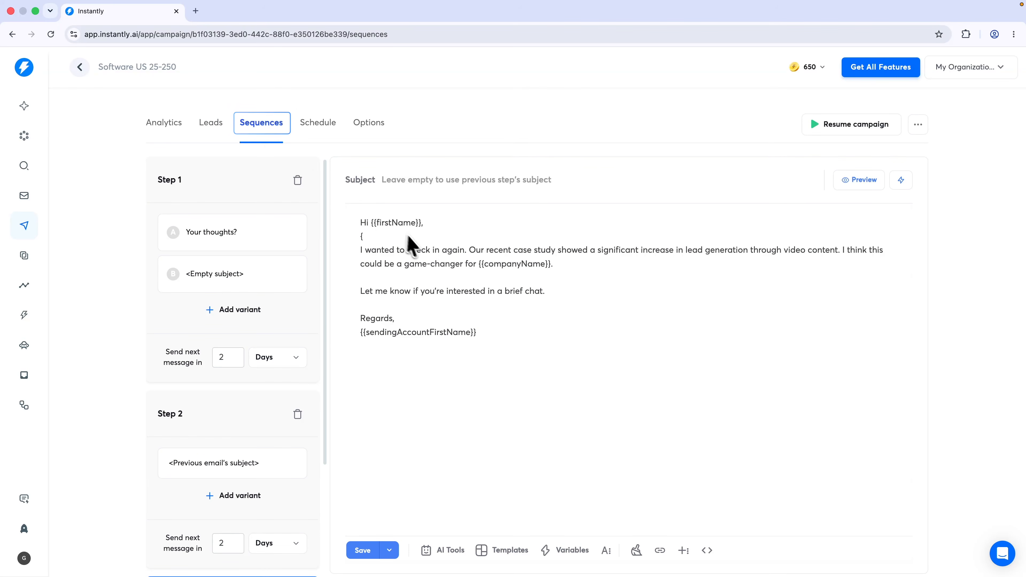
key(Return)
key(Return)
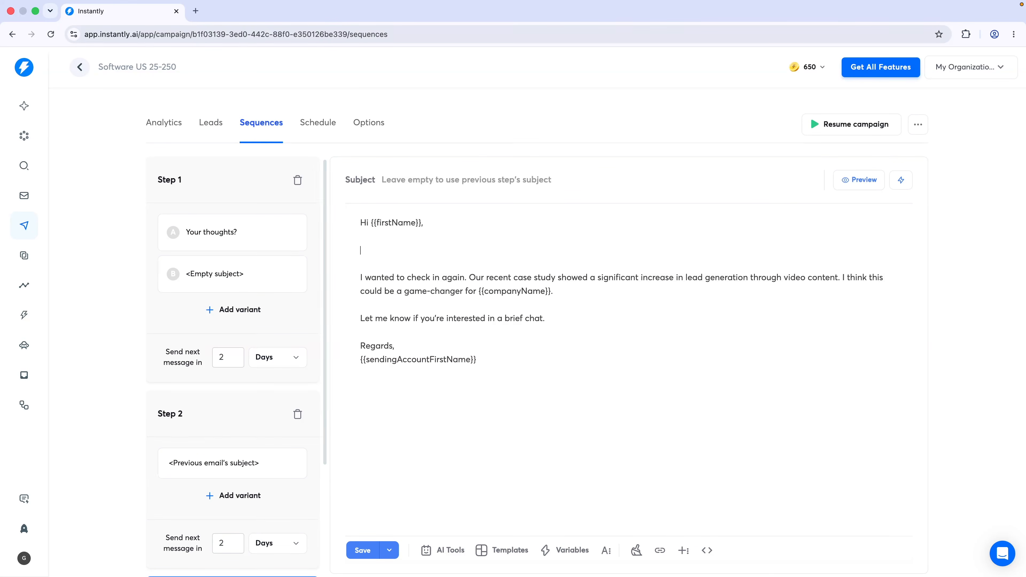
text({)
scroll(428, 342, down, 10)
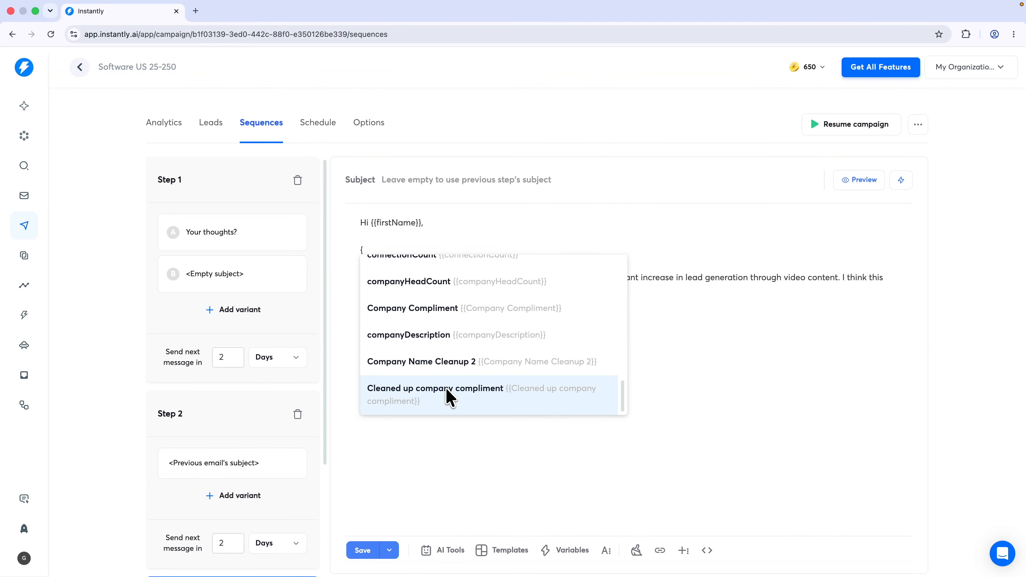
click(446, 390)
Preview the email with other leads' data, including Movemedical, then close the preview
click(859, 183)
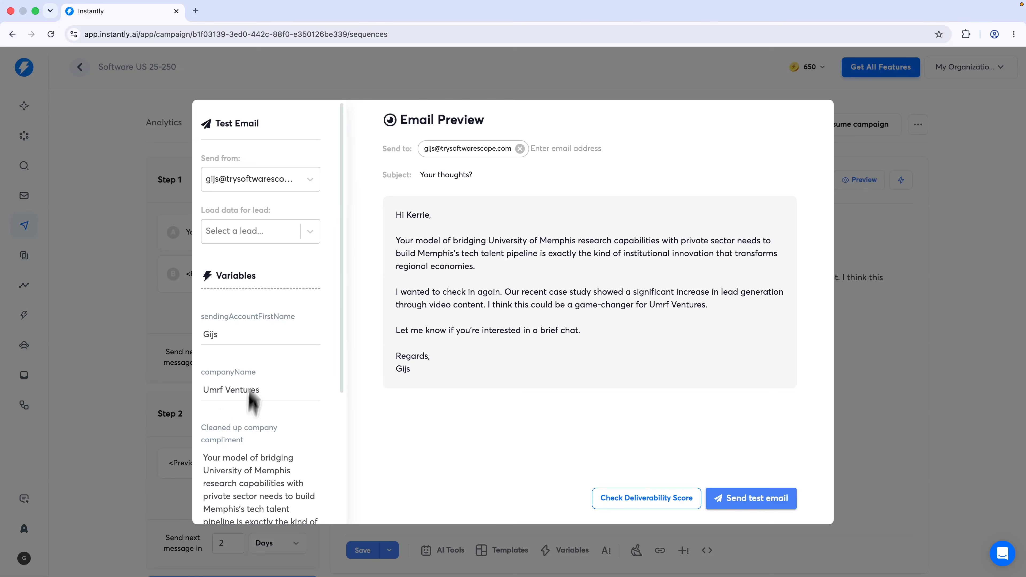
click(287, 238)
scroll(256, 329, down, 1)
click(255, 332)
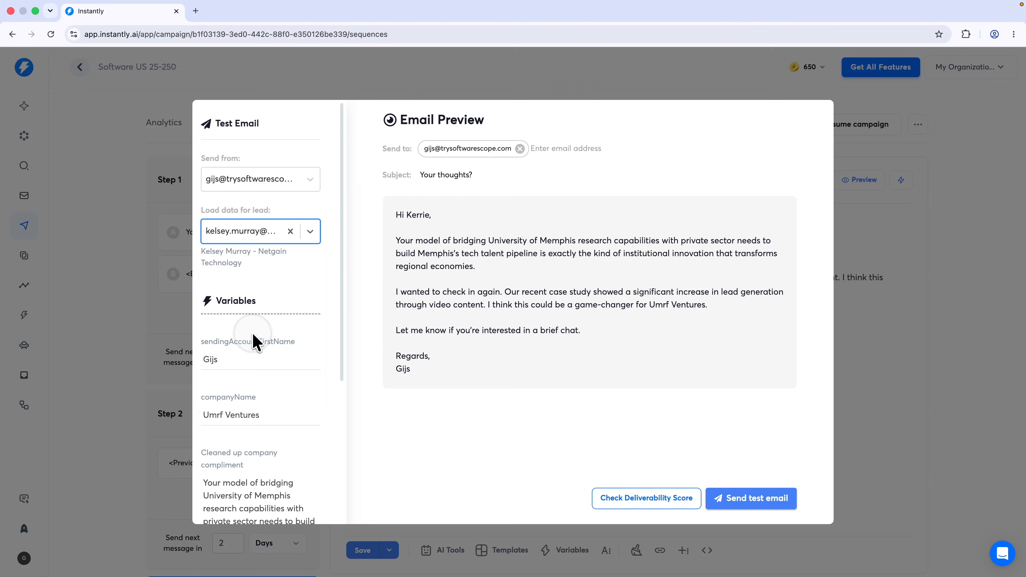
click(251, 231)
click(259, 326)
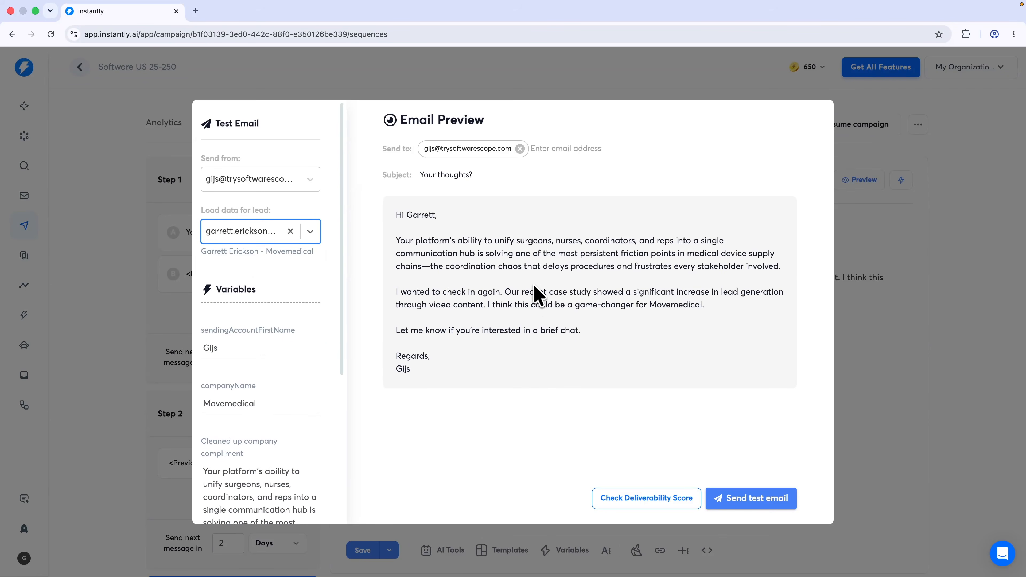
key(Escape)
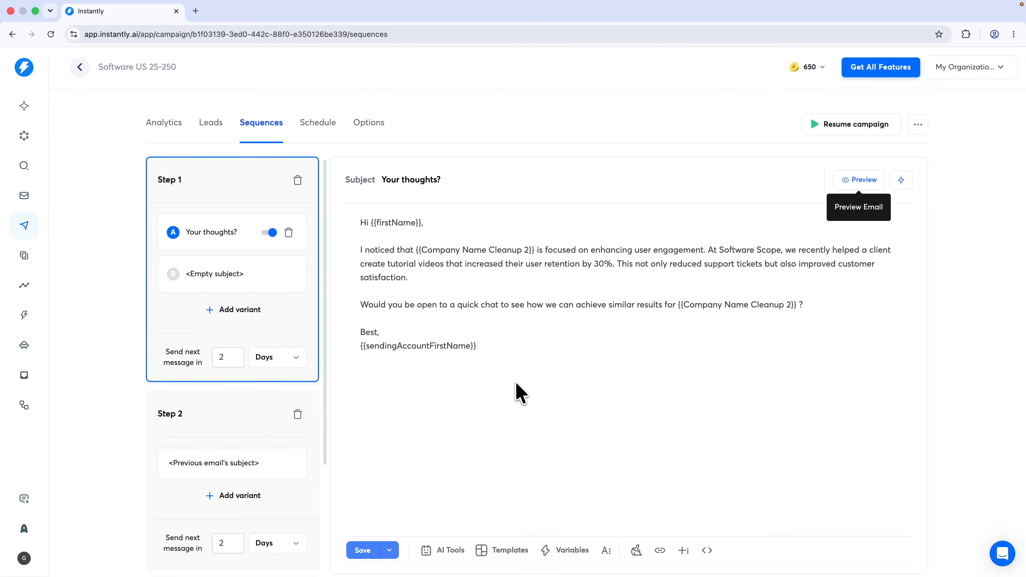
Rewrite the Step 1 email with the AI Spintax Writer and preview the randomized greeting
click(461, 557)
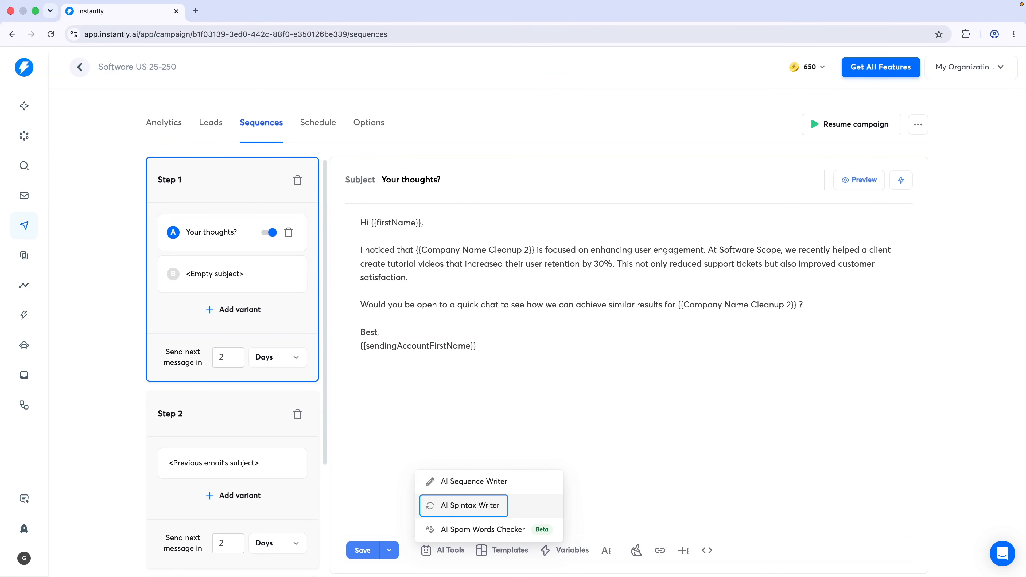
click(461, 509)
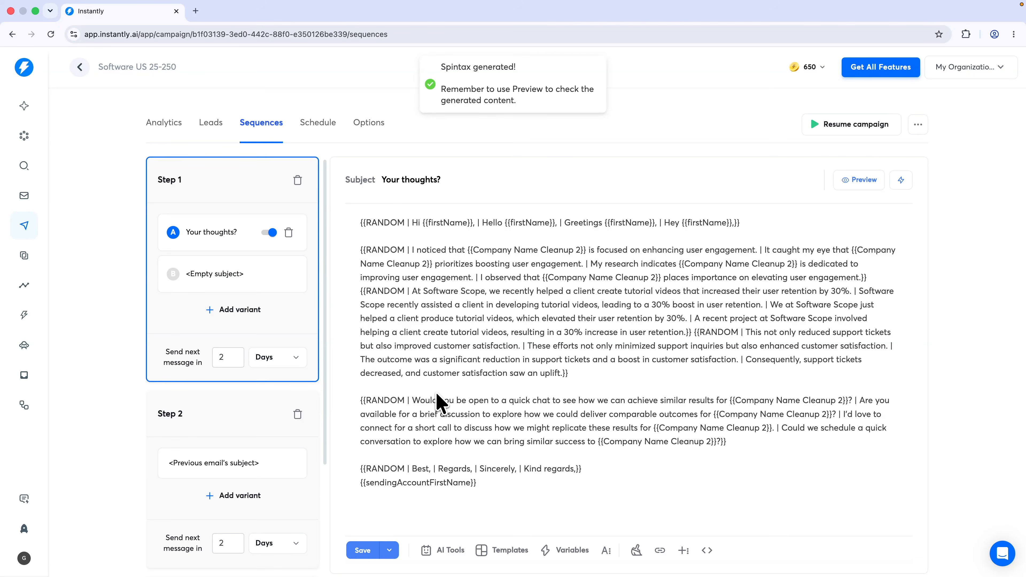
click(861, 184)
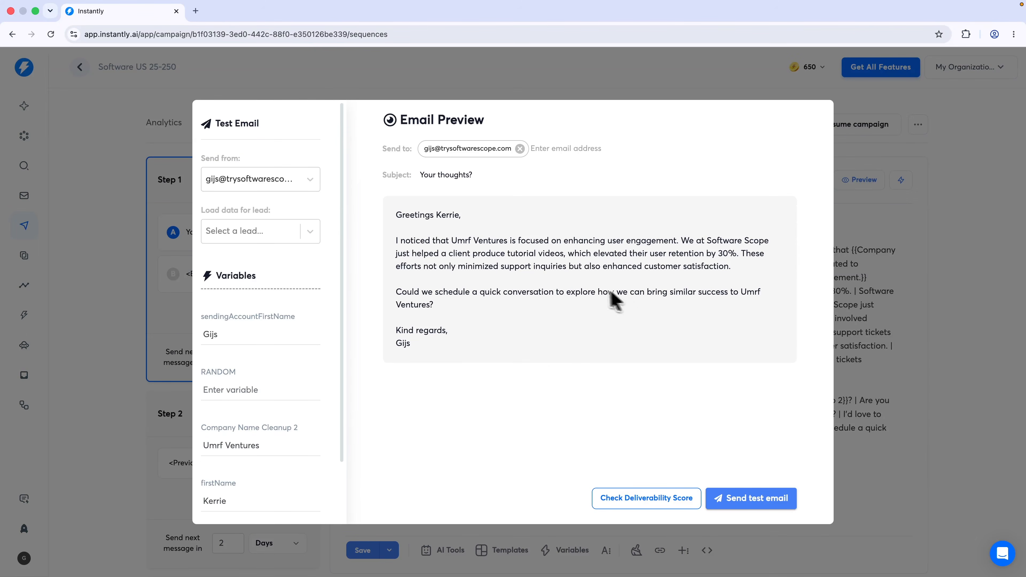
drag(397, 221, 415, 221)
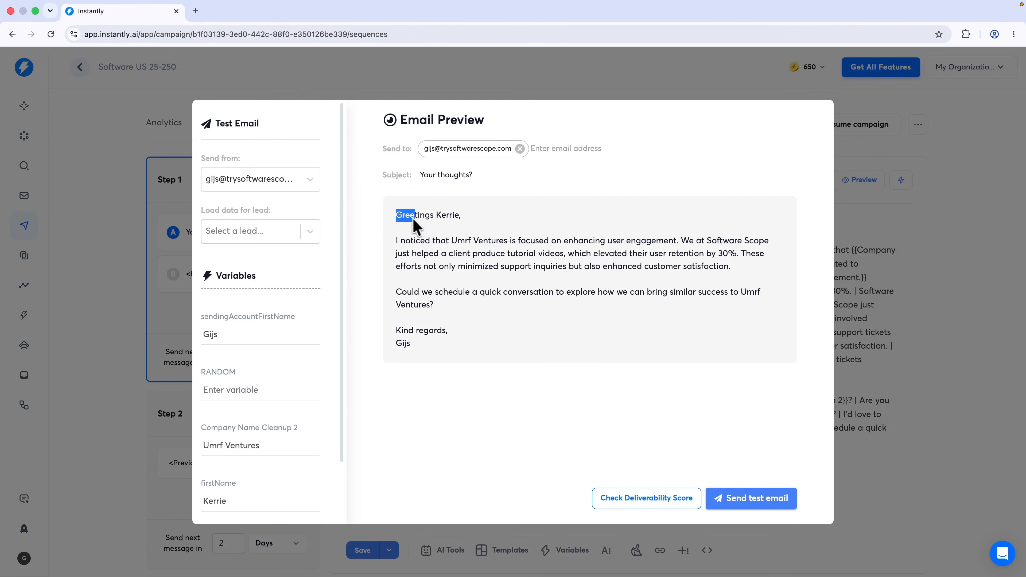
Preview the randomized email for Umrf Ventures, Avoxi, Kenect and Movemedical, then close it
click(255, 229)
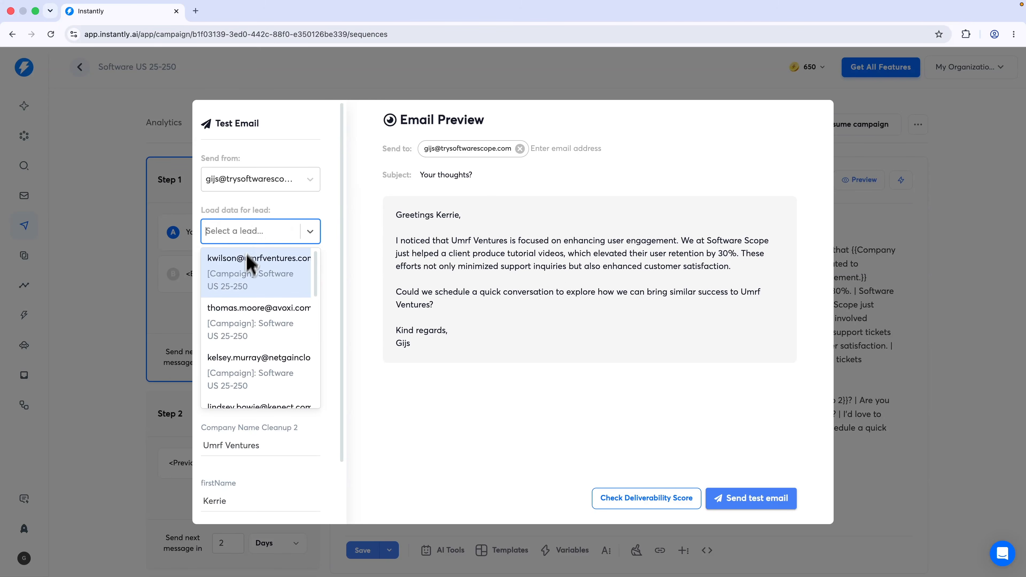
click(241, 278)
click(284, 232)
click(239, 326)
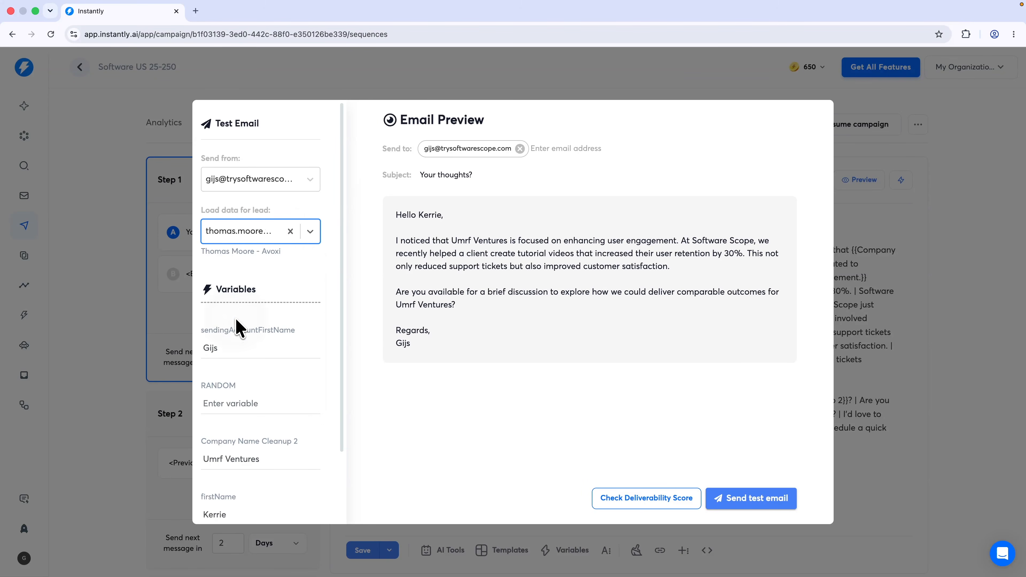
click(258, 241)
click(239, 405)
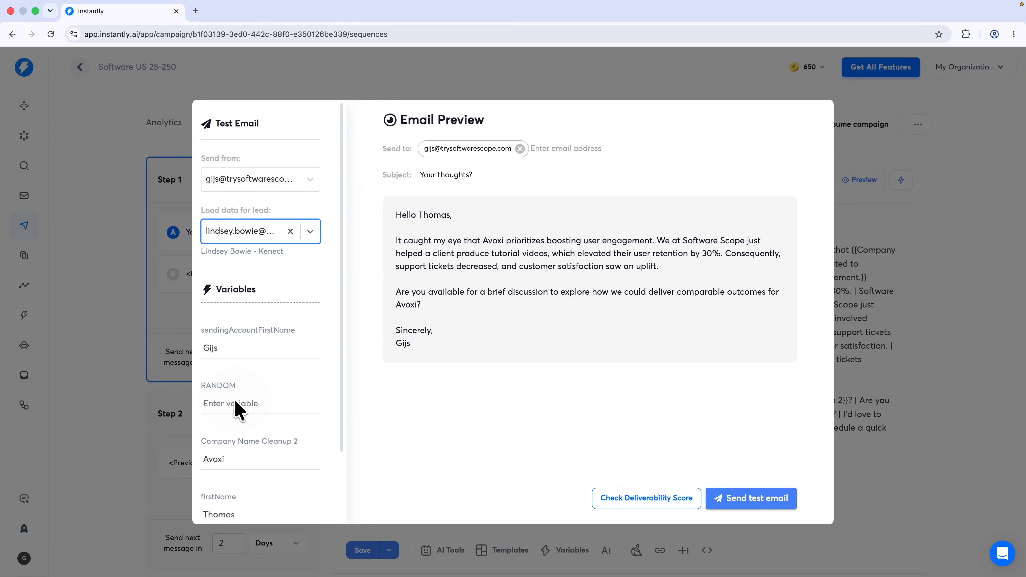
click(239, 241)
click(242, 333)
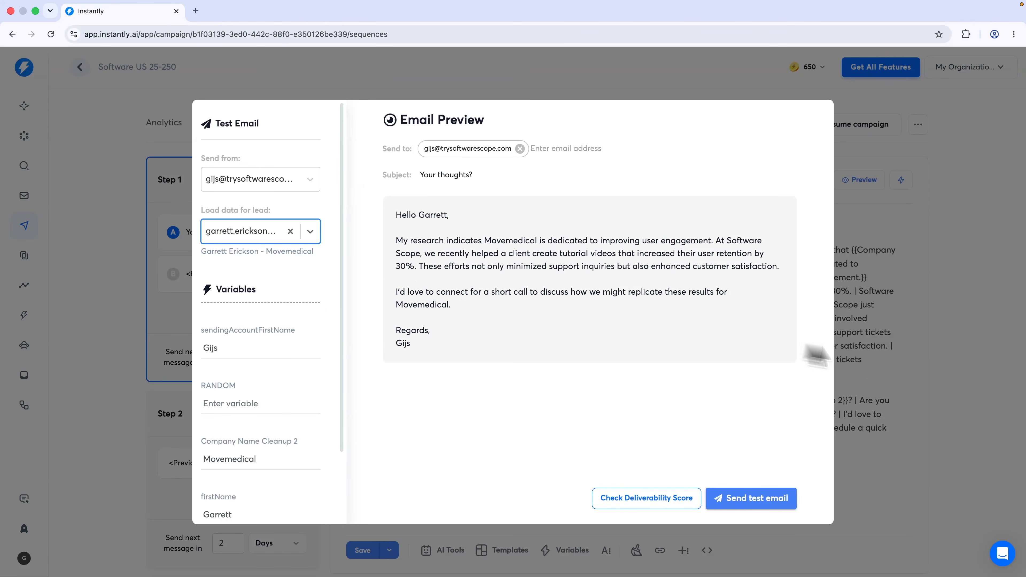
click(922, 371)
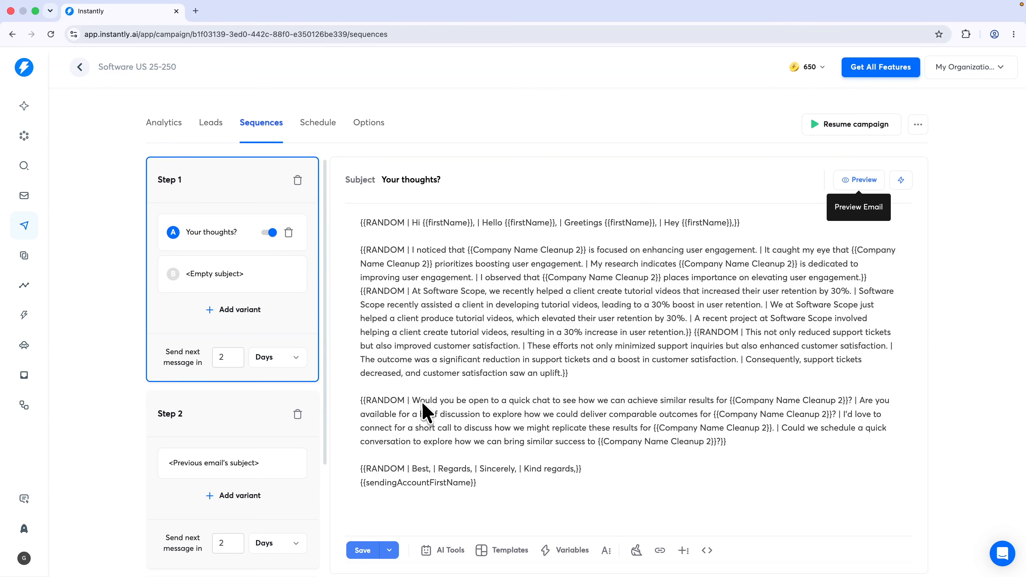
Delete the 'Regards' alternative from the email's sign-off spintax
drag(413, 401, 844, 402)
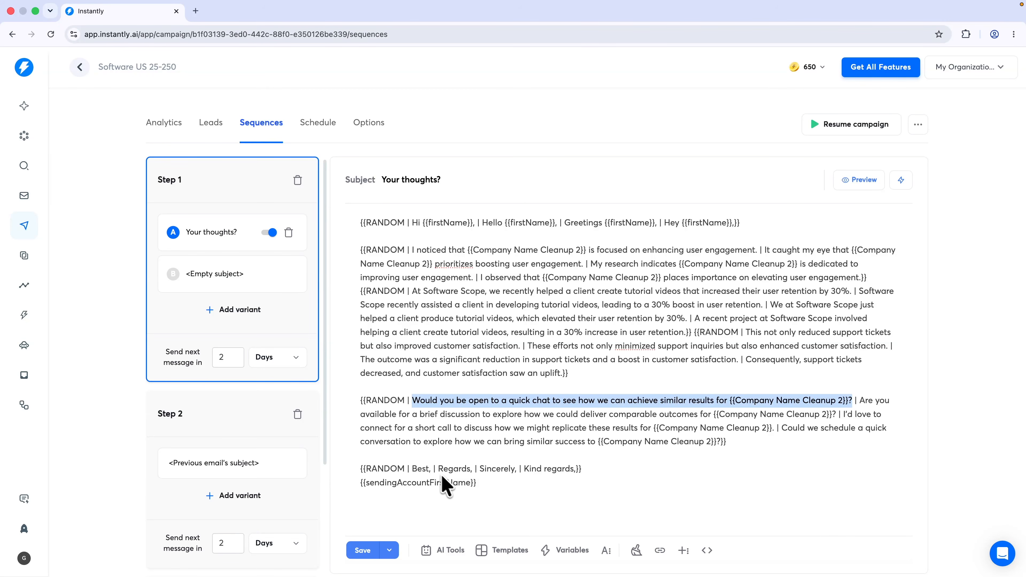
drag(439, 470, 477, 470)
key(BackSpace)
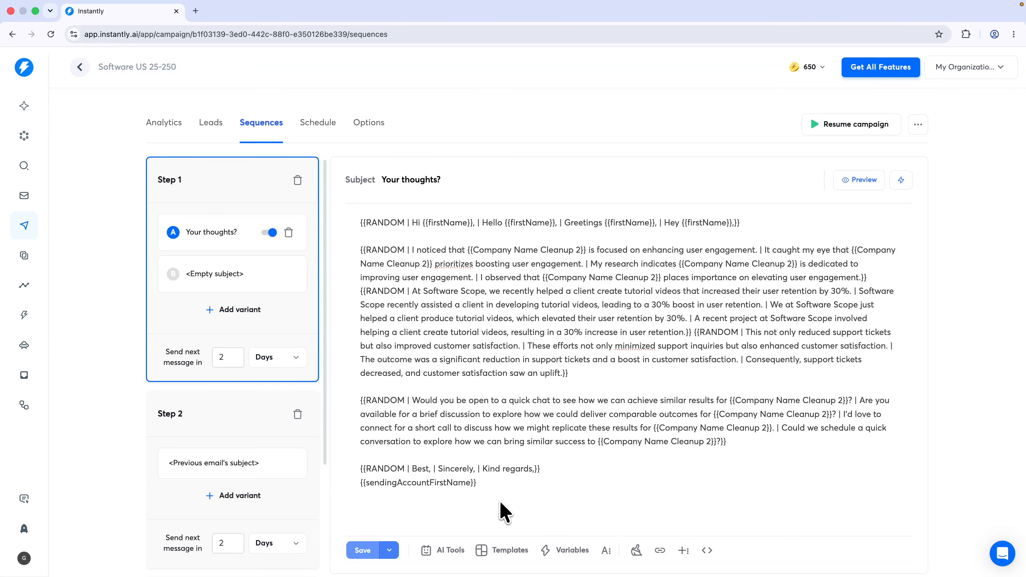
click(500, 503)
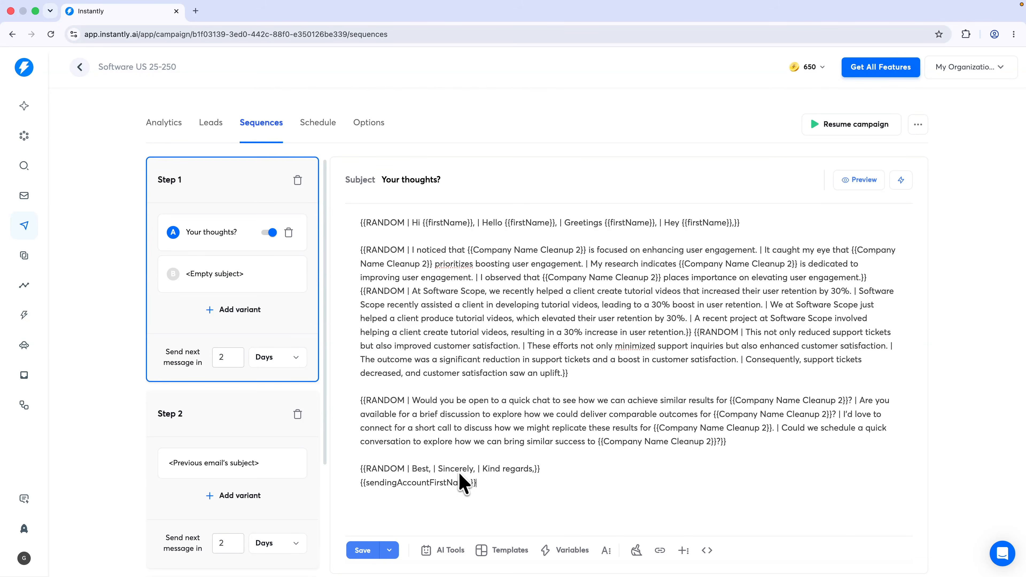
Check Step 1's second variant and the Step 2 follow-up, save the sequence, and open Schedule
click(236, 274)
click(244, 418)
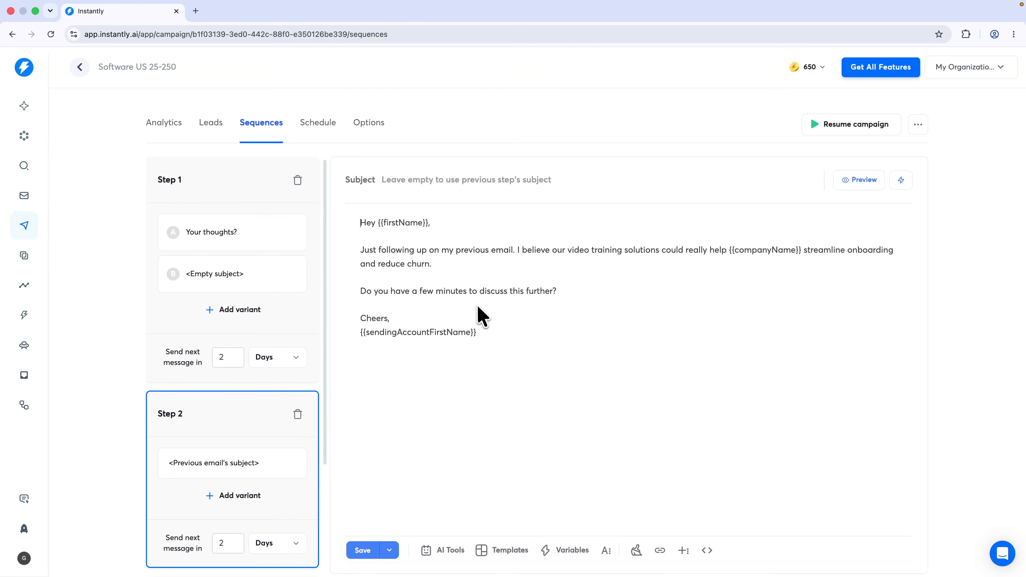
scroll(449, 395, down, 1)
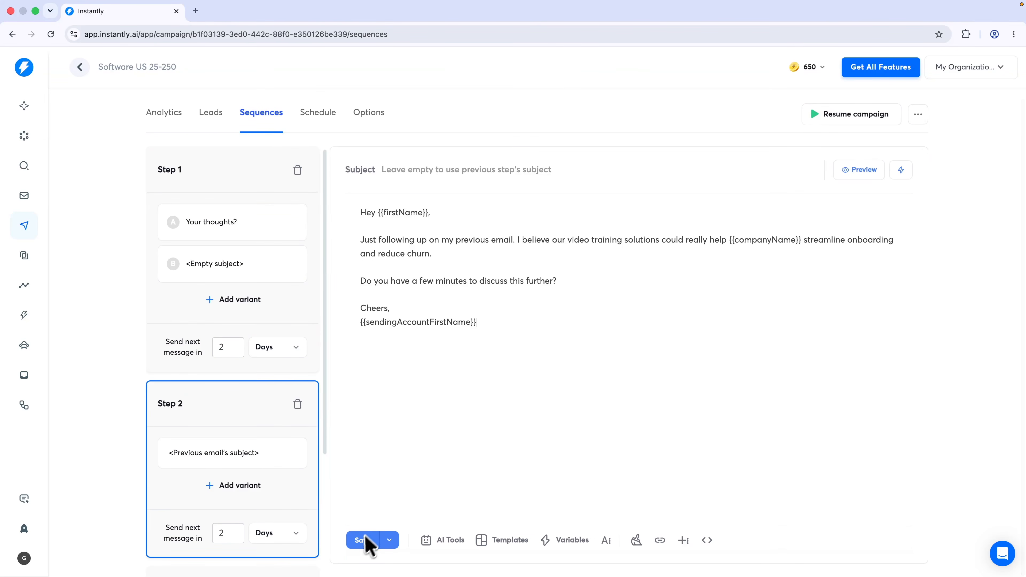
click(362, 551)
click(278, 311)
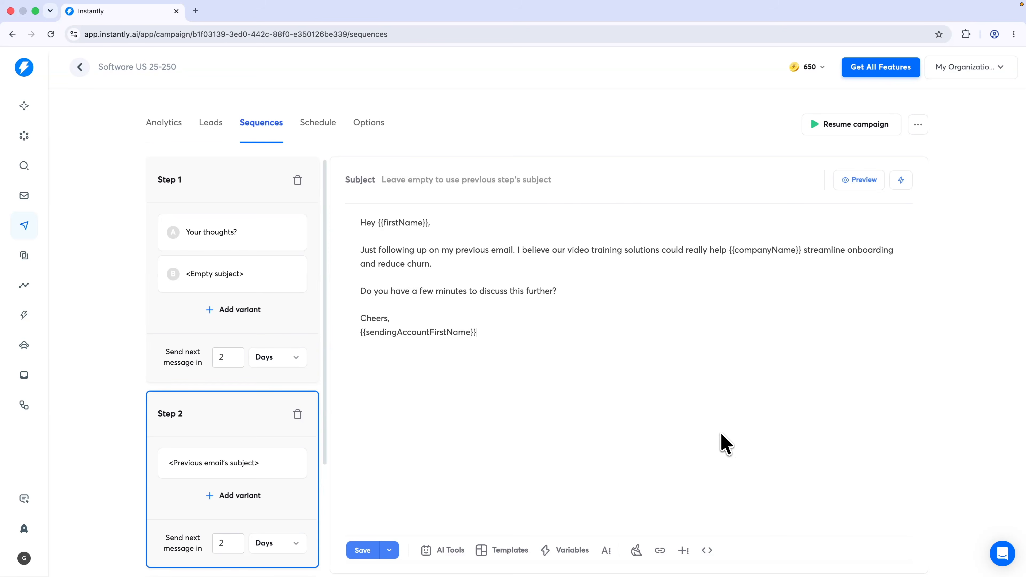
click(320, 126)
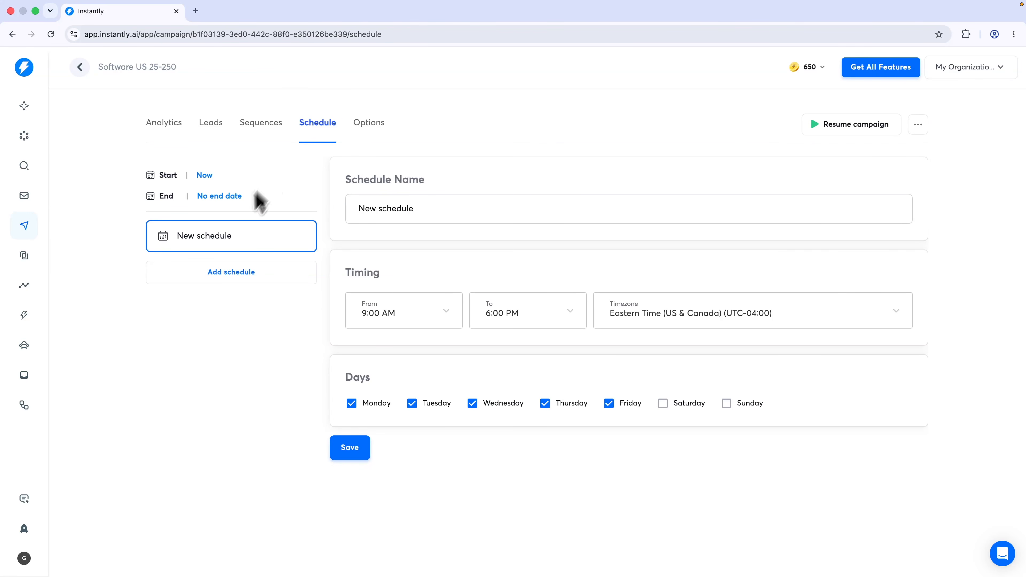
Rename the schedule 'Working days + hours', keep Eastern Time, save it, and go to Options
drag(451, 220, 430, 185)
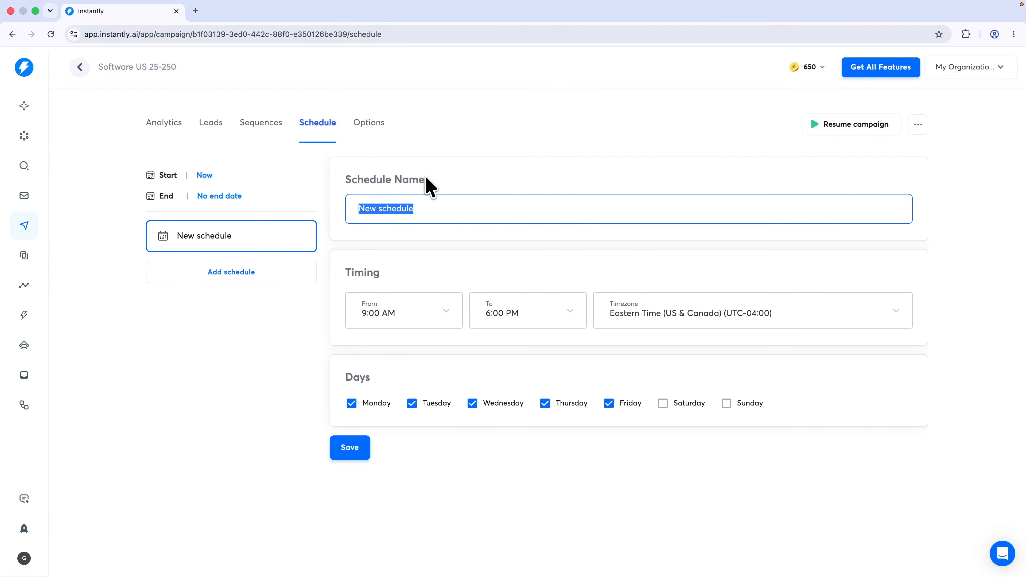
text(Wokring days + hours)
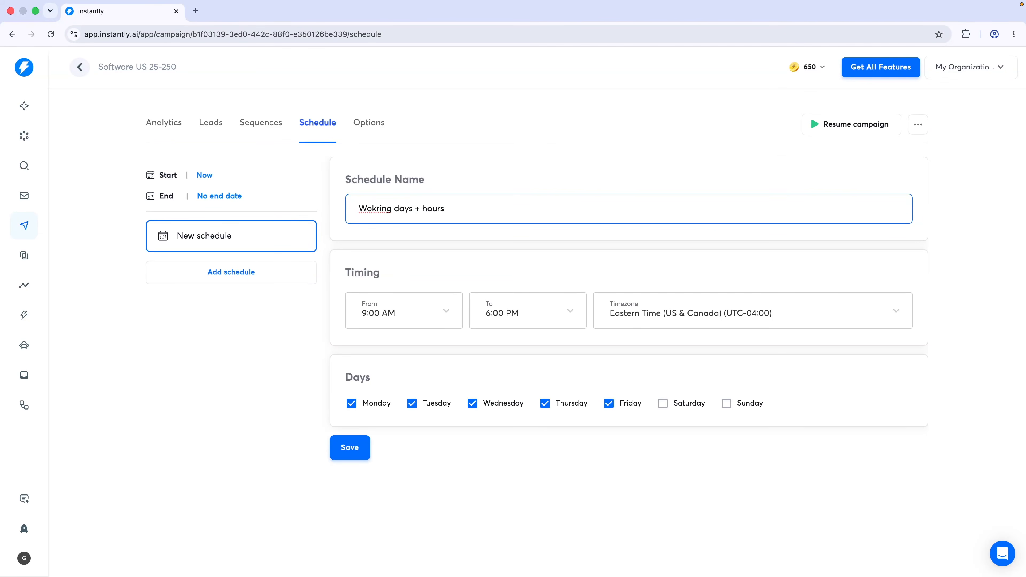
click(424, 286)
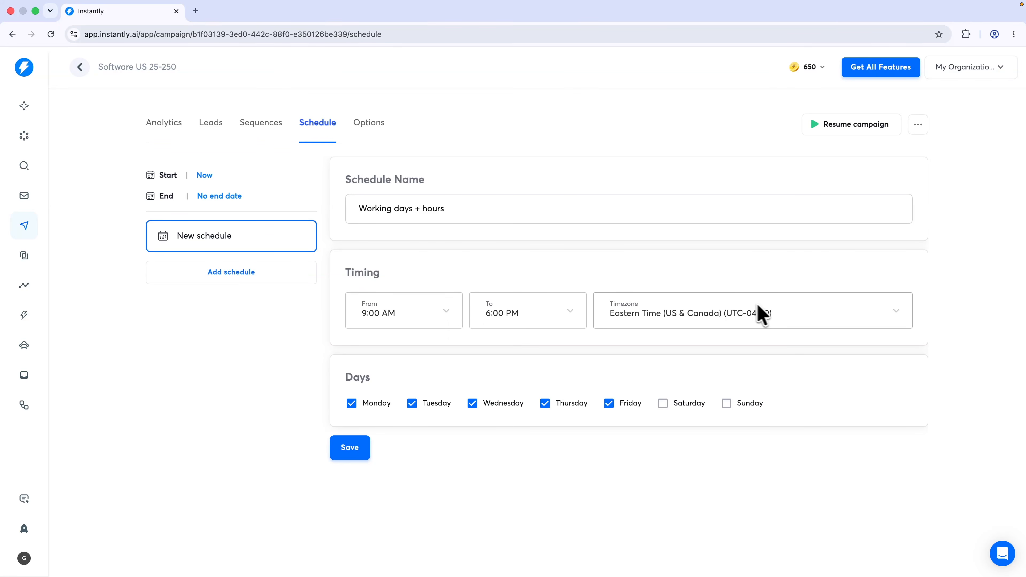
click(672, 317)
scroll(667, 263, down, 3)
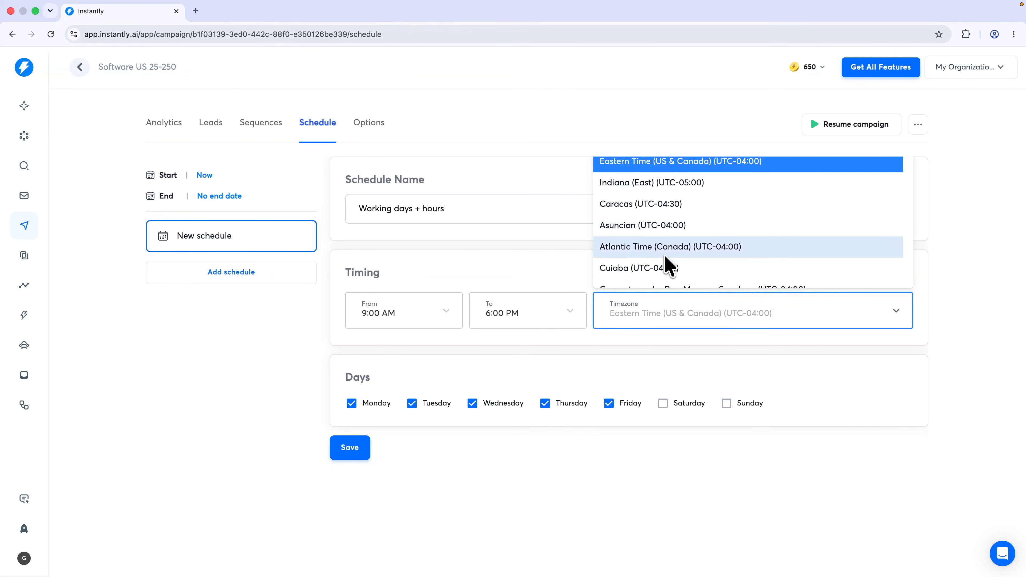
scroll(667, 266, up, 2)
click(716, 219)
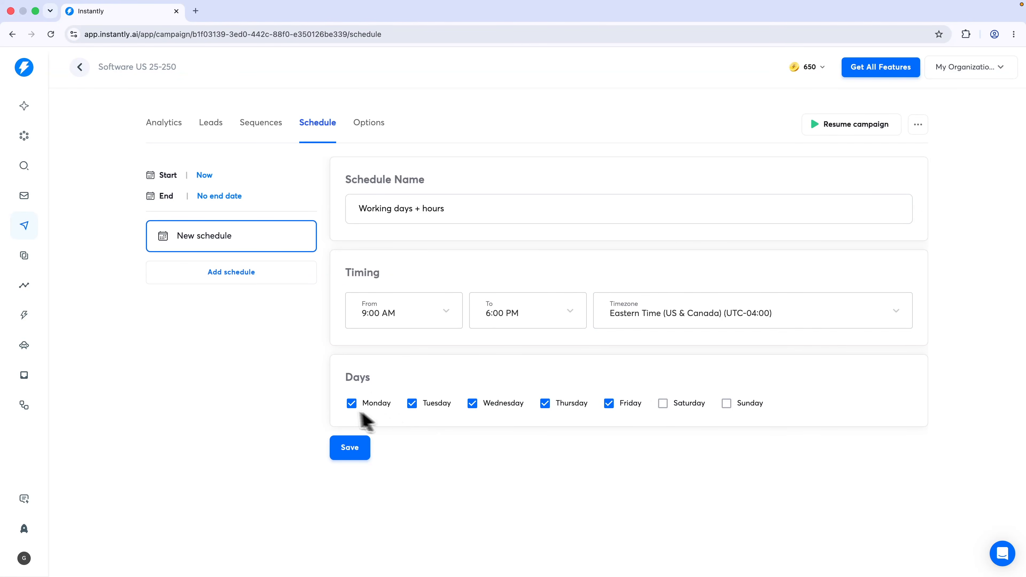
click(350, 448)
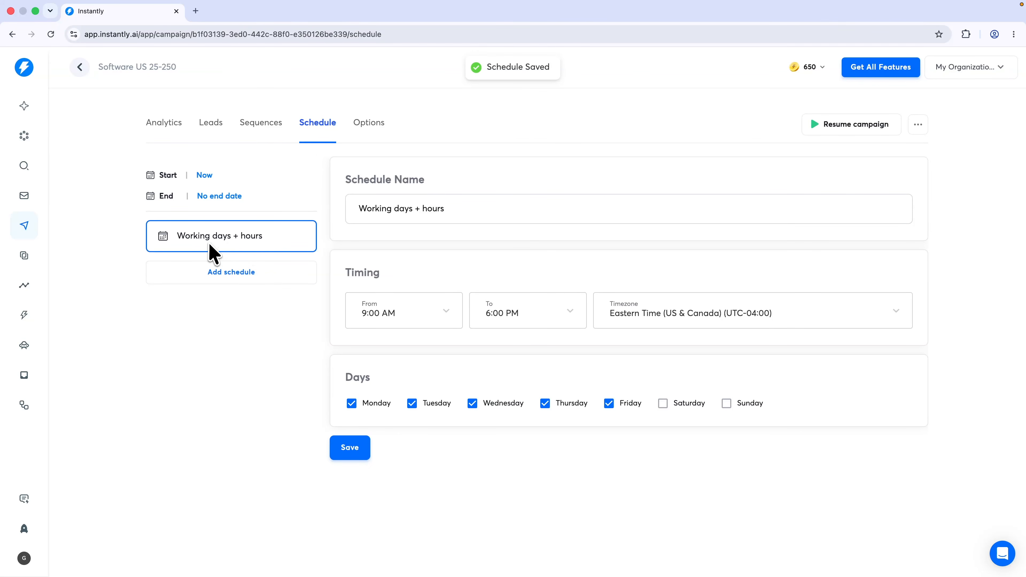
click(380, 121)
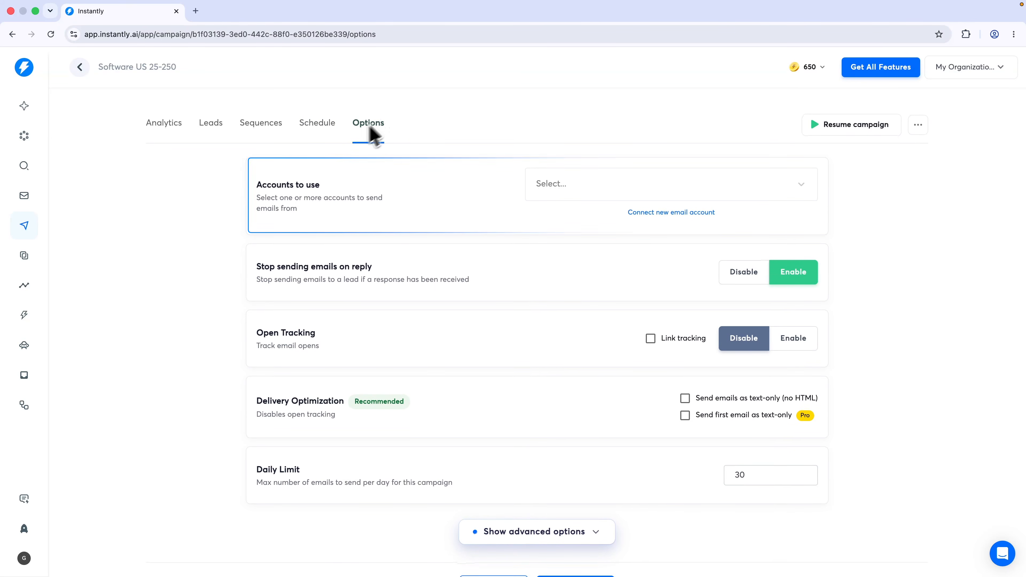
Select all five email accounts as the campaign's senders
click(561, 190)
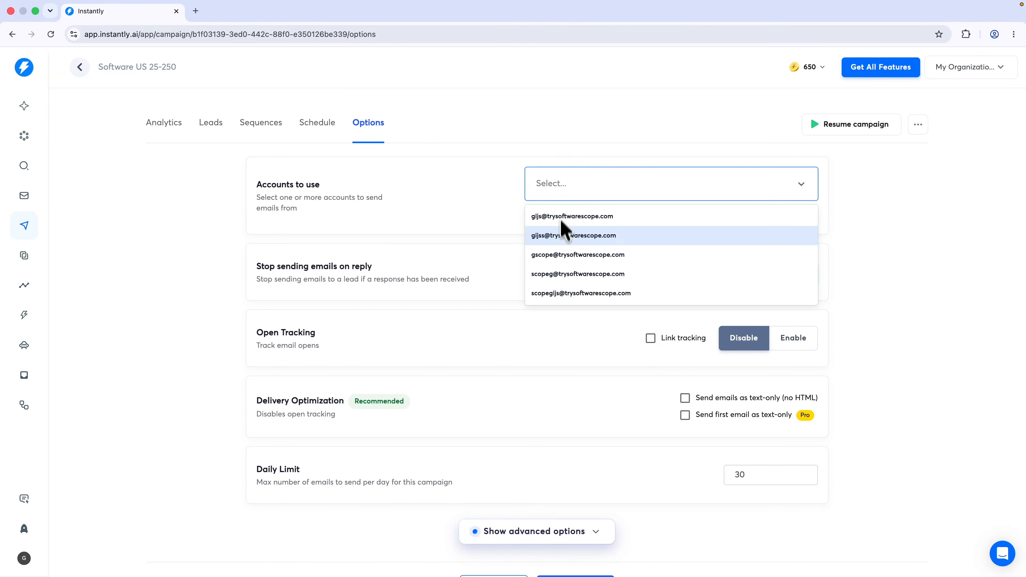
click(564, 222)
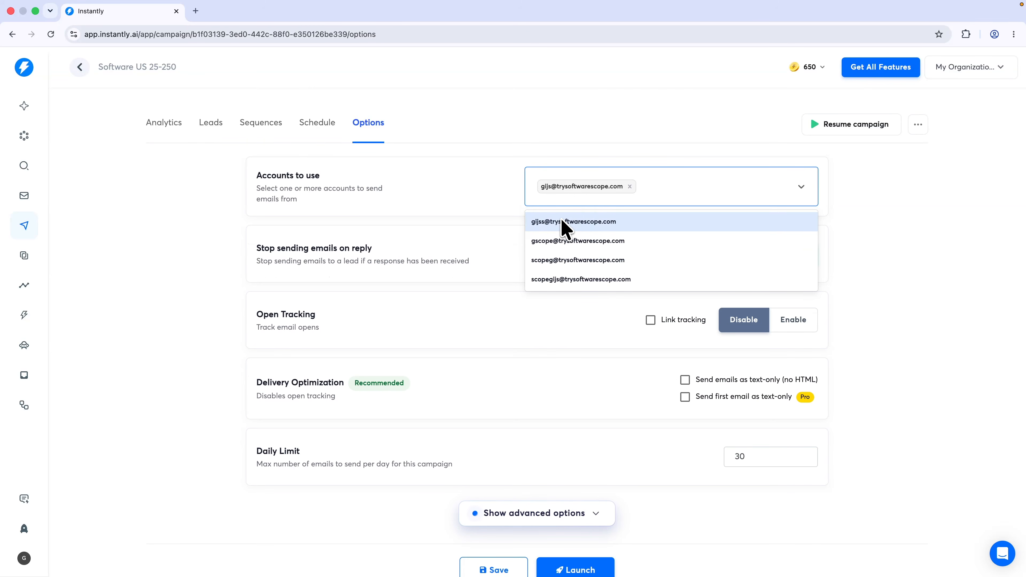
click(562, 242)
click(562, 262)
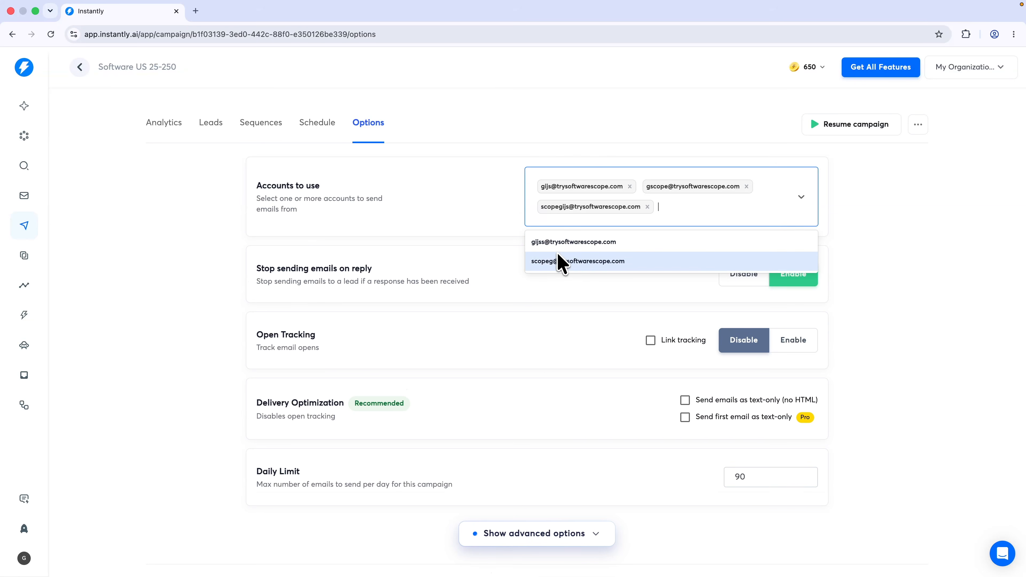
click(559, 261)
click(566, 244)
click(459, 214)
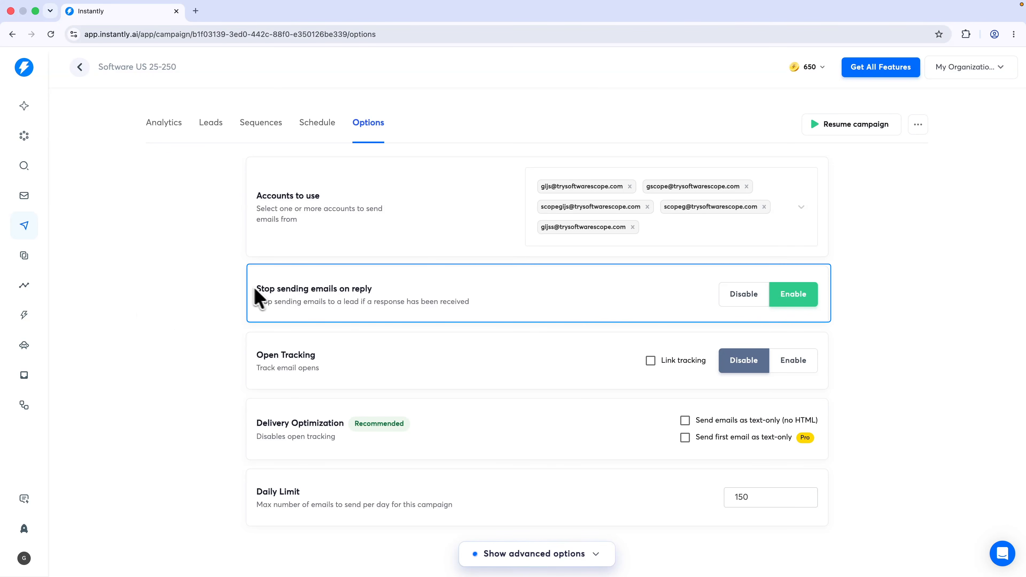
Turn on link tracking and send emails as text-only (no HTML)
drag(255, 289, 442, 296)
click(442, 296)
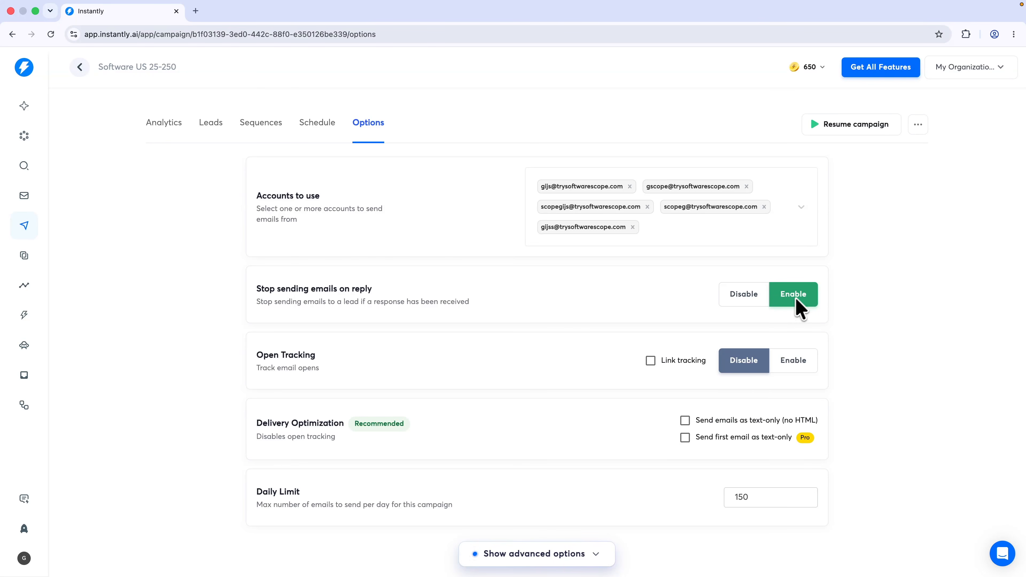
drag(261, 355, 321, 357)
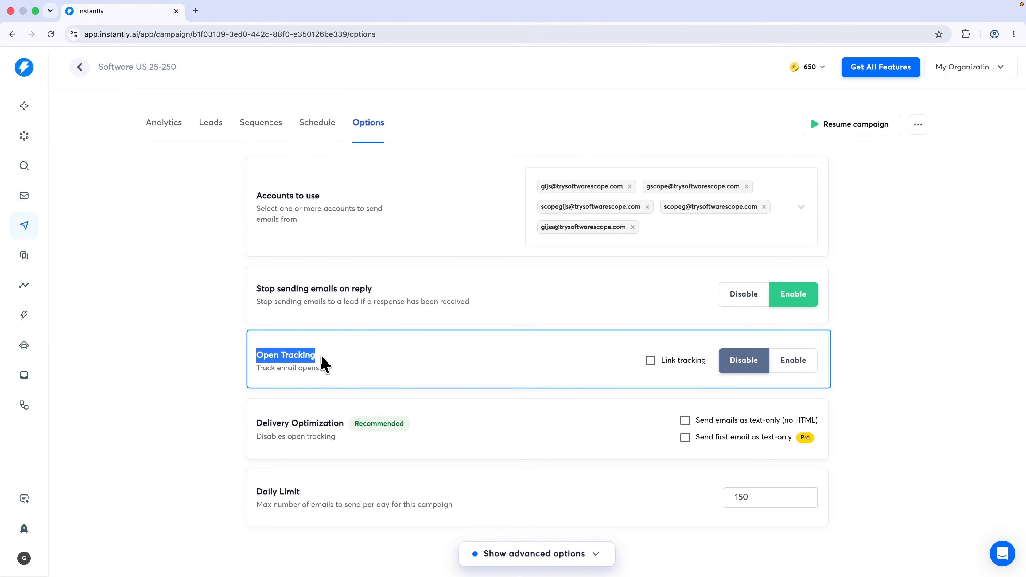
click(322, 357)
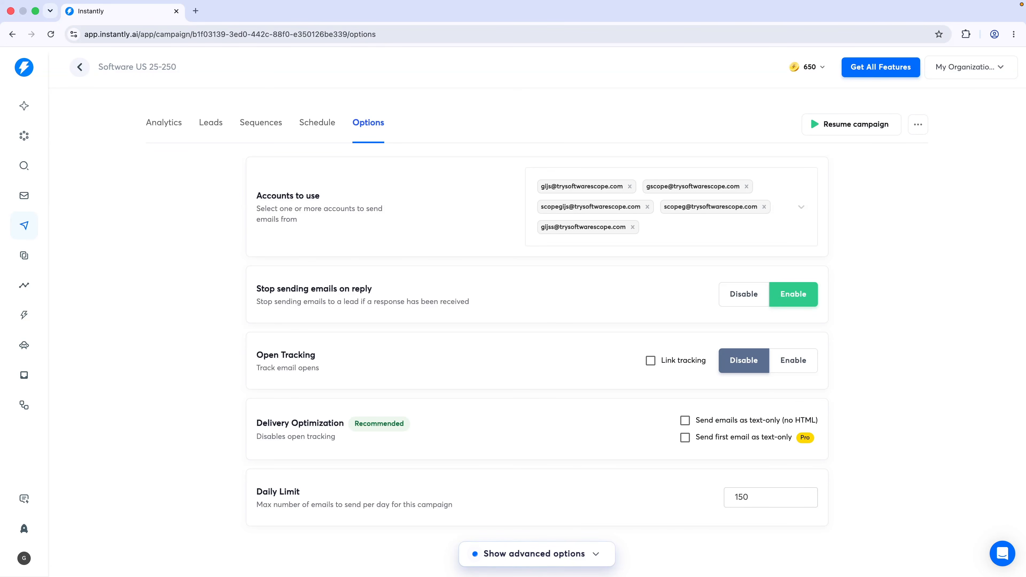
click(665, 361)
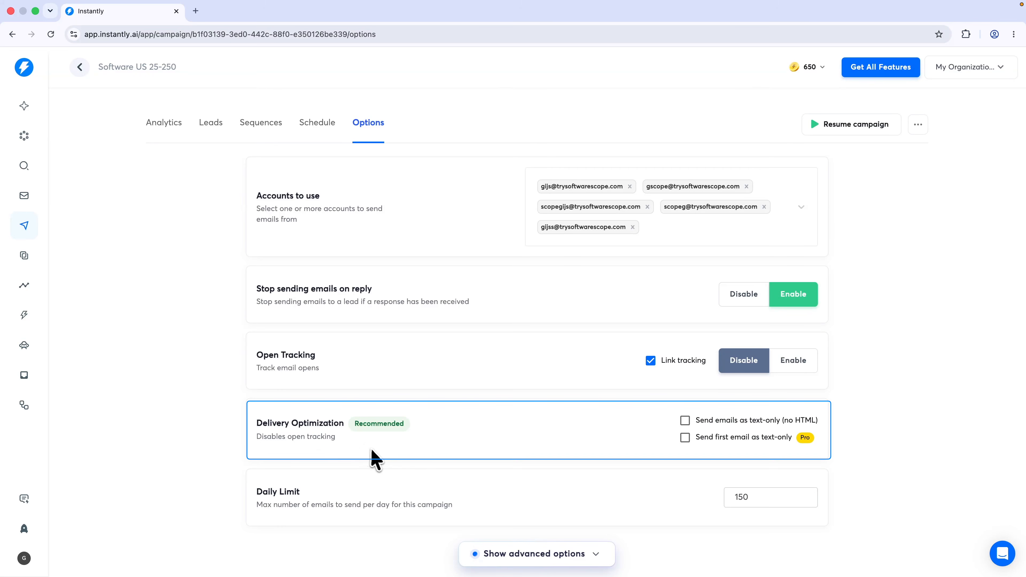
click(685, 421)
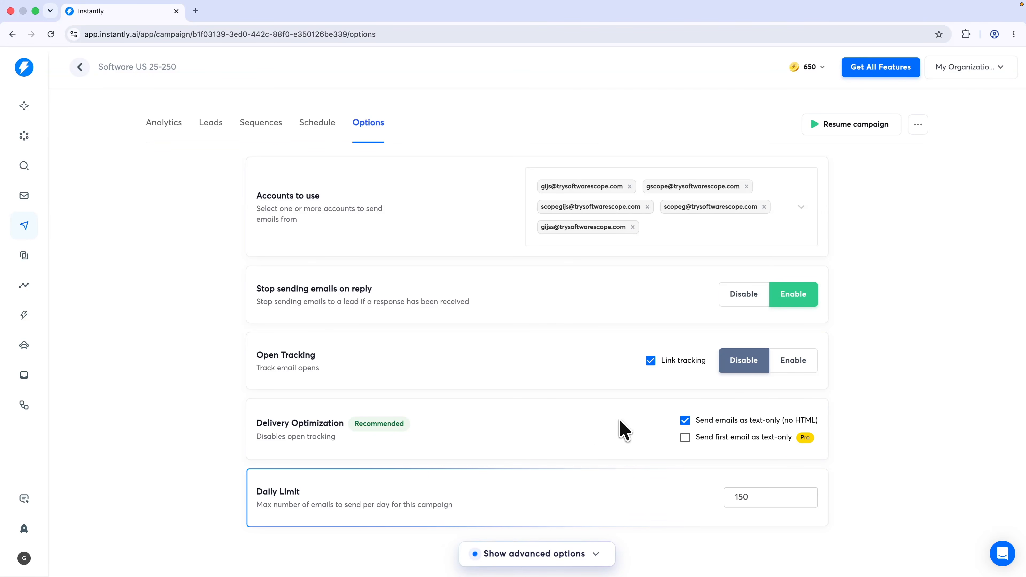
drag(258, 505, 466, 508)
click(468, 512)
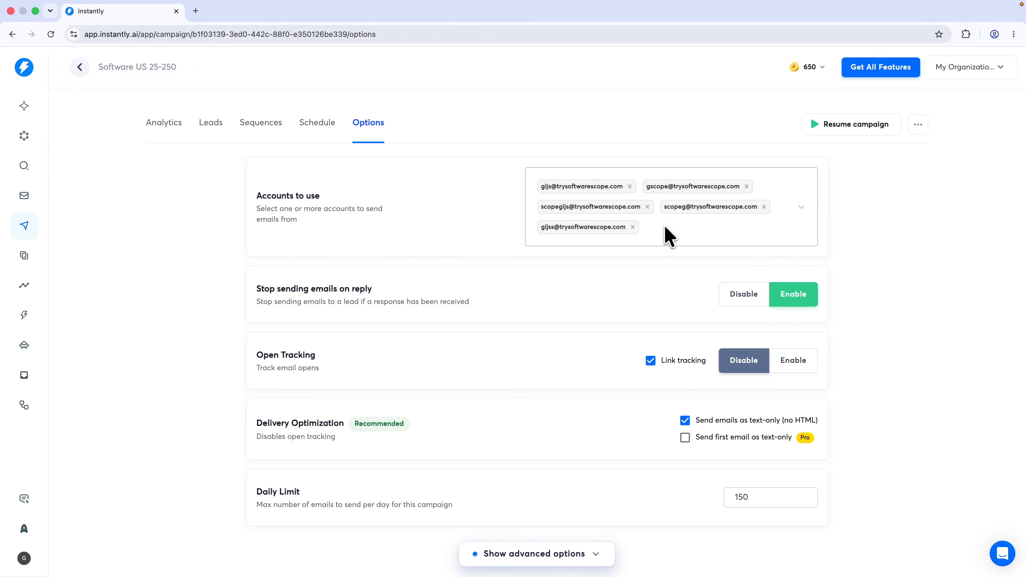
Reveal the advanced options and review the CRM owner and Custom Tags settings unchanged
click(532, 553)
scroll(531, 499, down, 7)
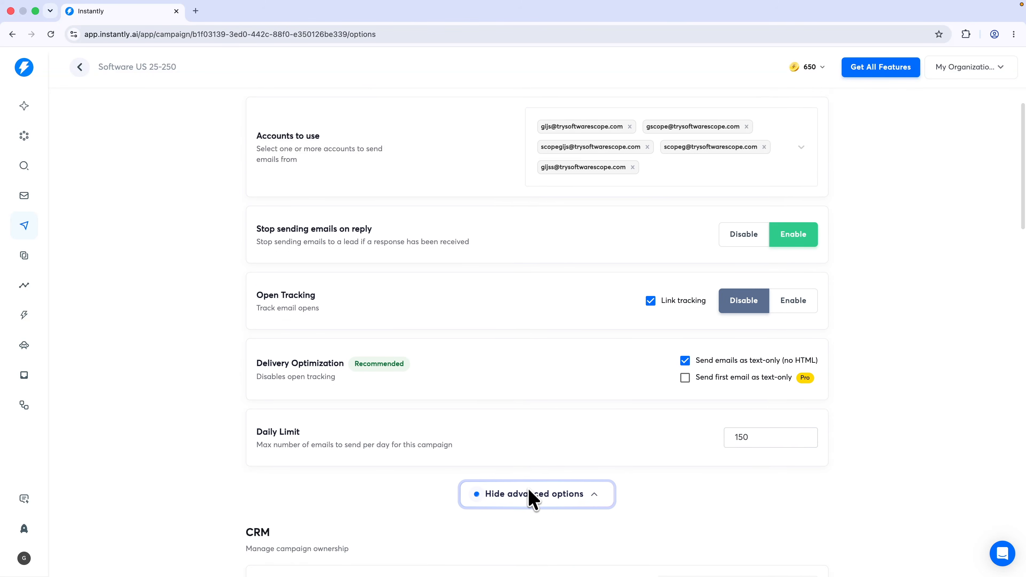
scroll(528, 487, down, 1)
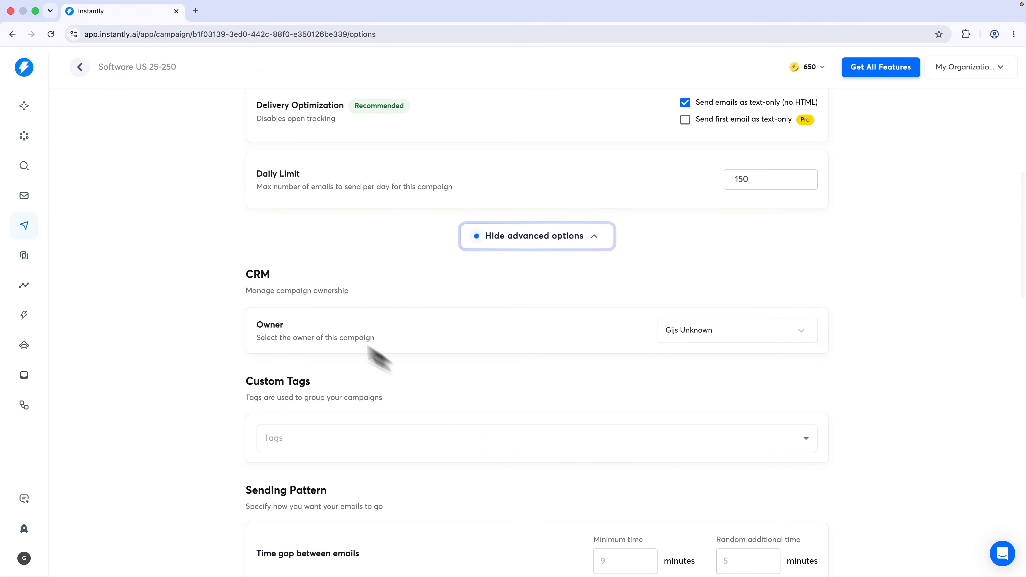
drag(248, 292, 376, 301)
click(390, 290)
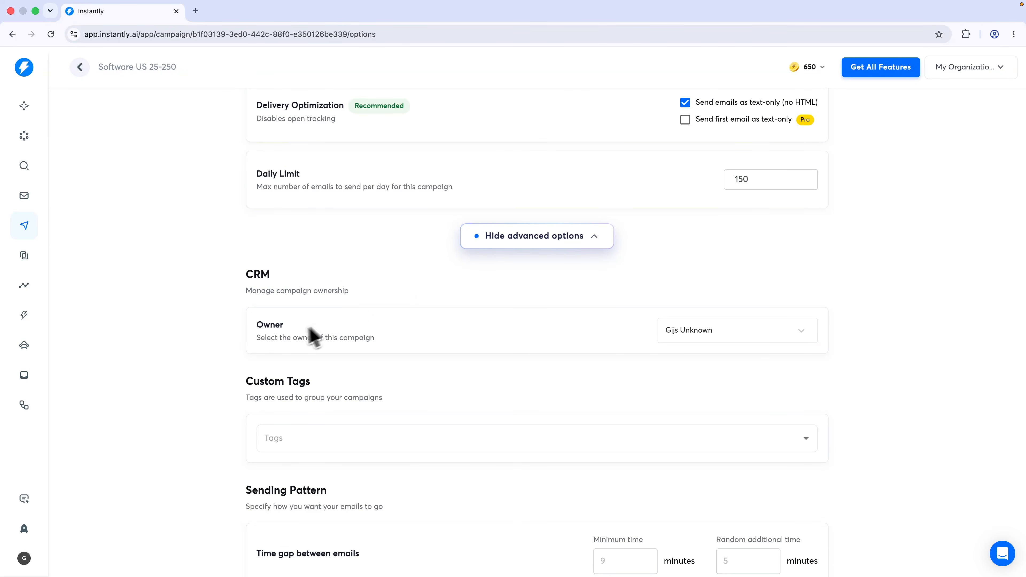
click(682, 337)
click(694, 359)
drag(243, 384, 351, 385)
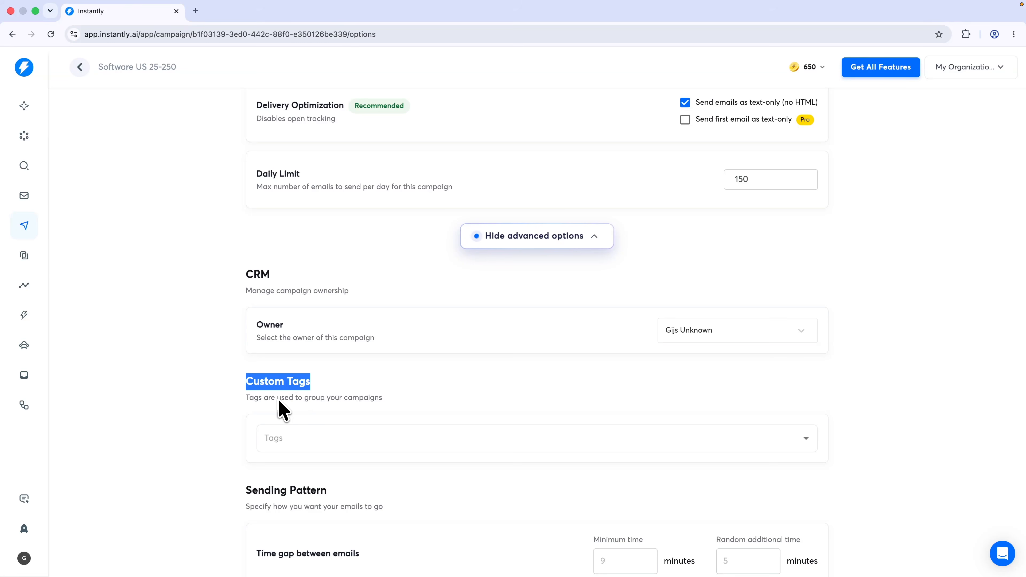
drag(278, 399, 394, 407)
click(384, 422)
Set Reply Rate as the A/Z testing winning metric and enable provider matching
scroll(245, 403, down, 6)
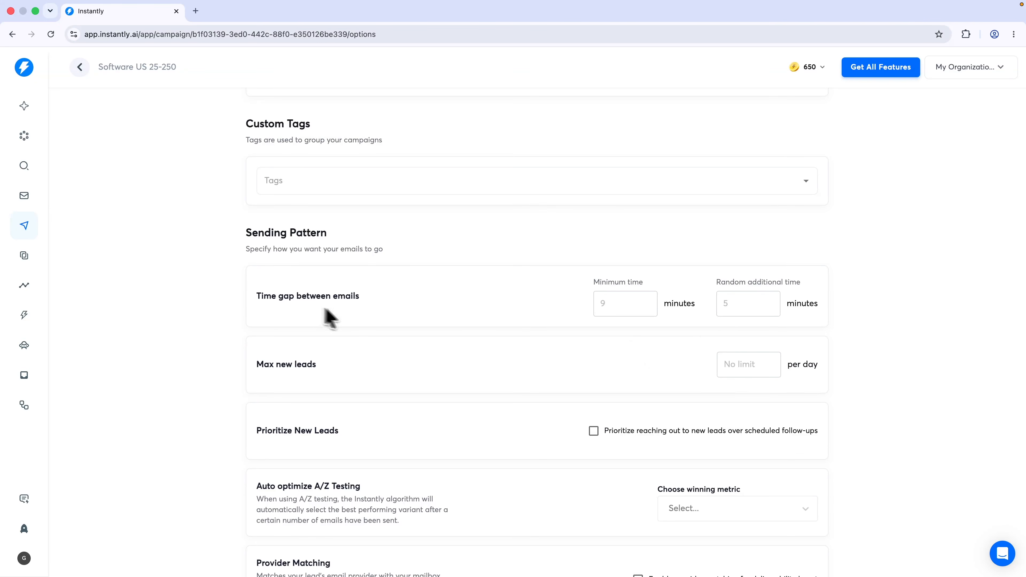
scroll(571, 351, down, 2)
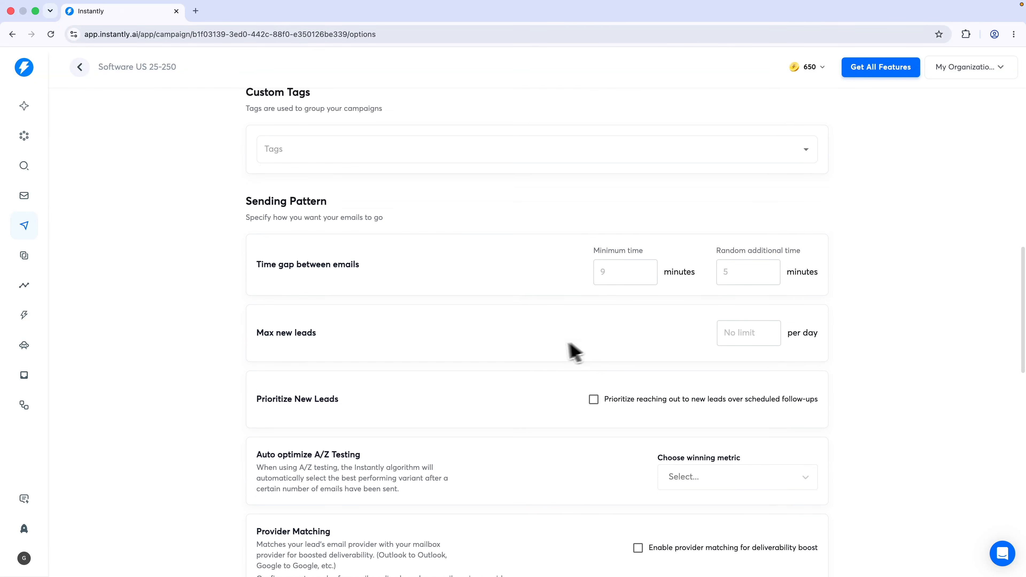
scroll(432, 341, down, 3)
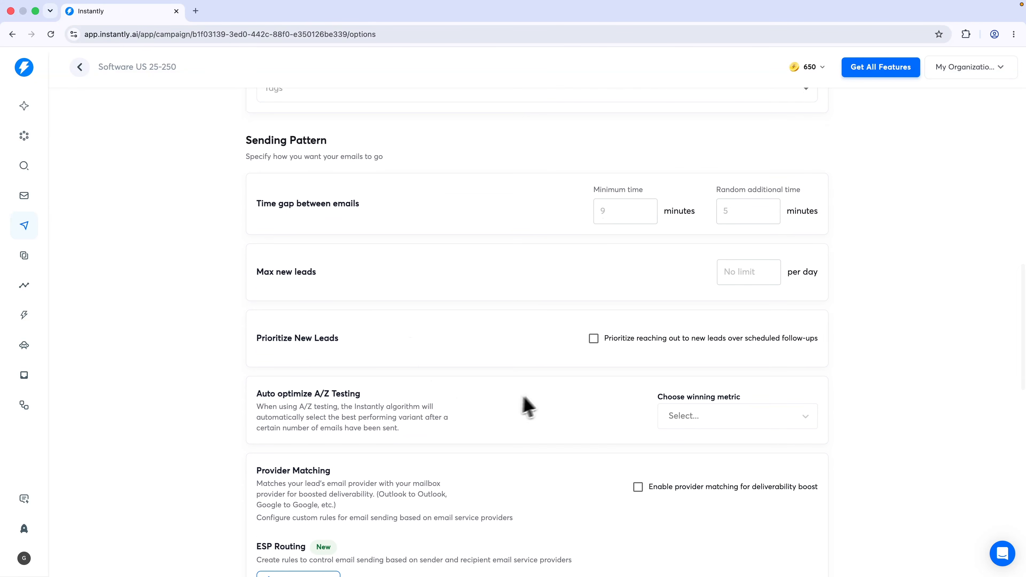
scroll(472, 398, down, 1)
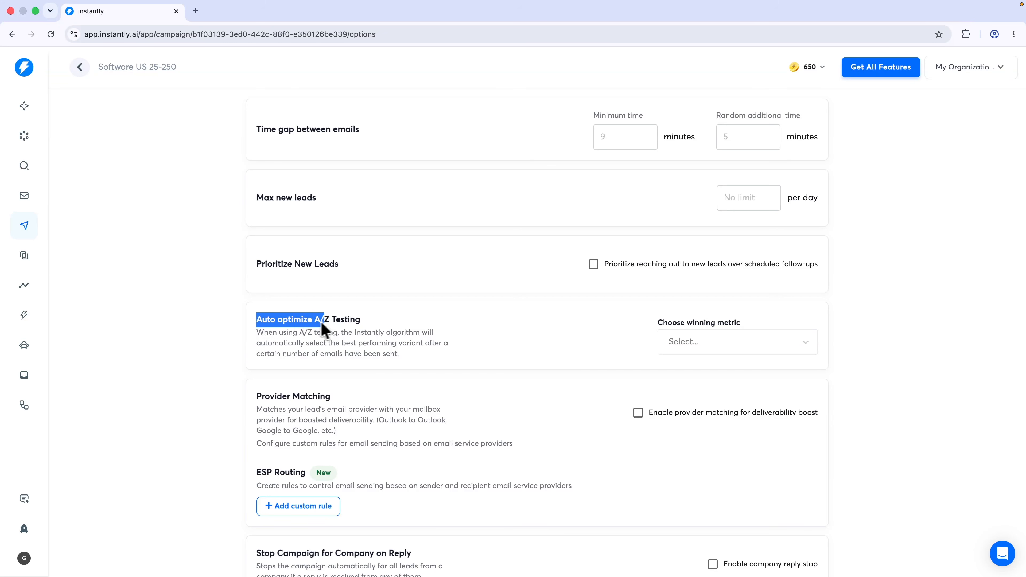
click(364, 323)
click(687, 348)
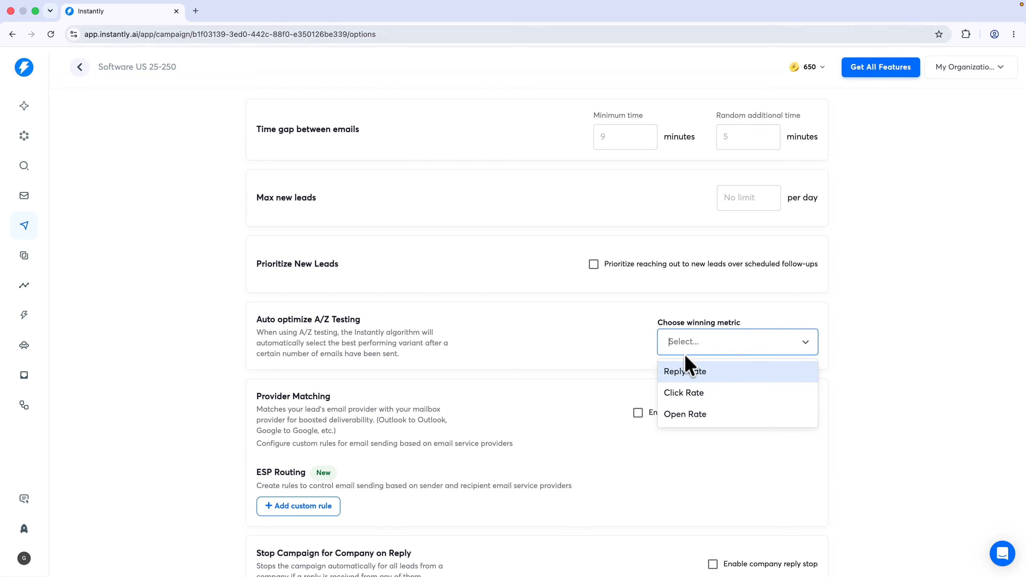
click(686, 373)
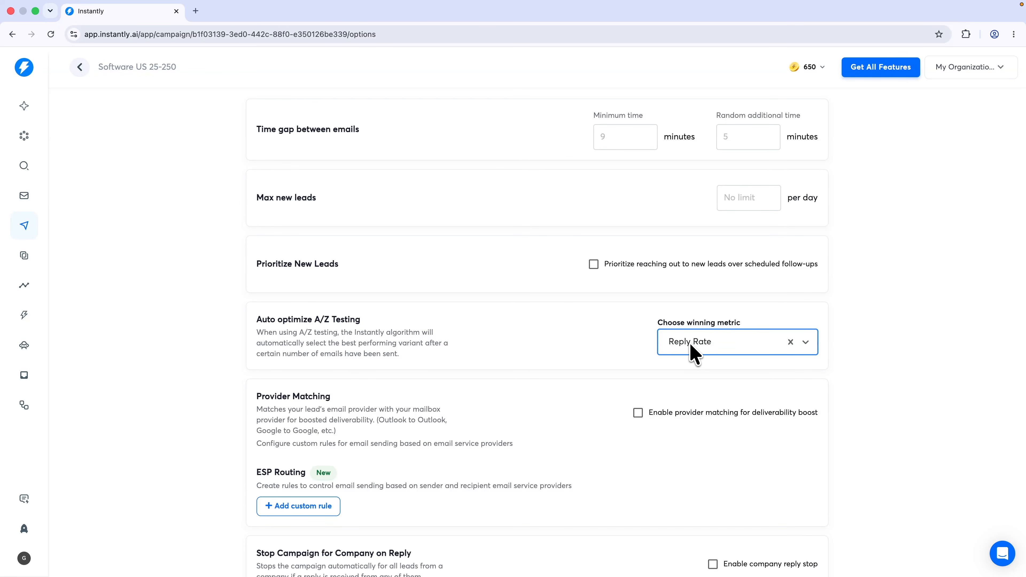
scroll(671, 366, down, 2)
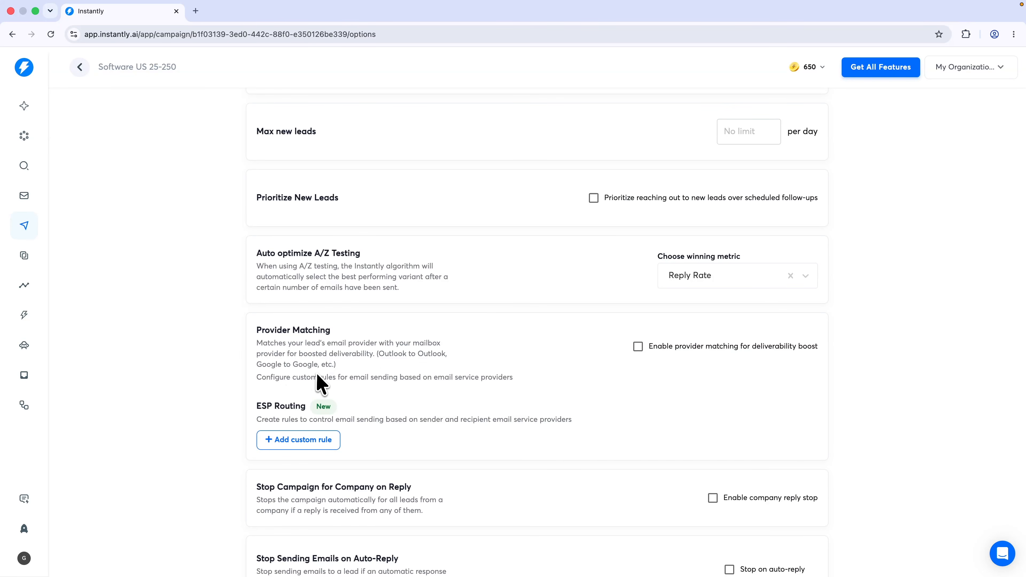
click(638, 348)
Add a Google-to-Google ESP routing rule, then delete it
click(304, 441)
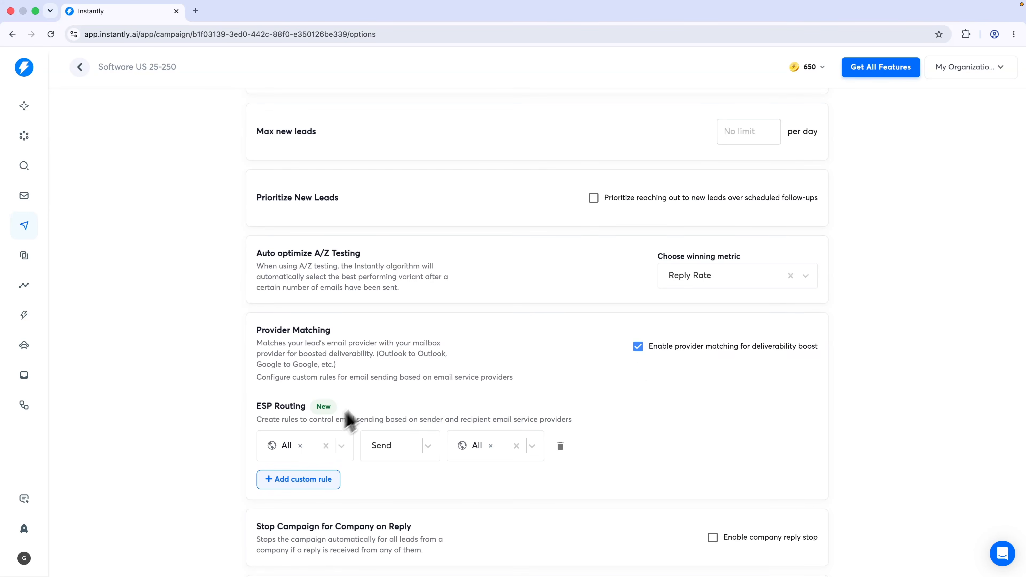
scroll(340, 408, down, 2)
click(297, 396)
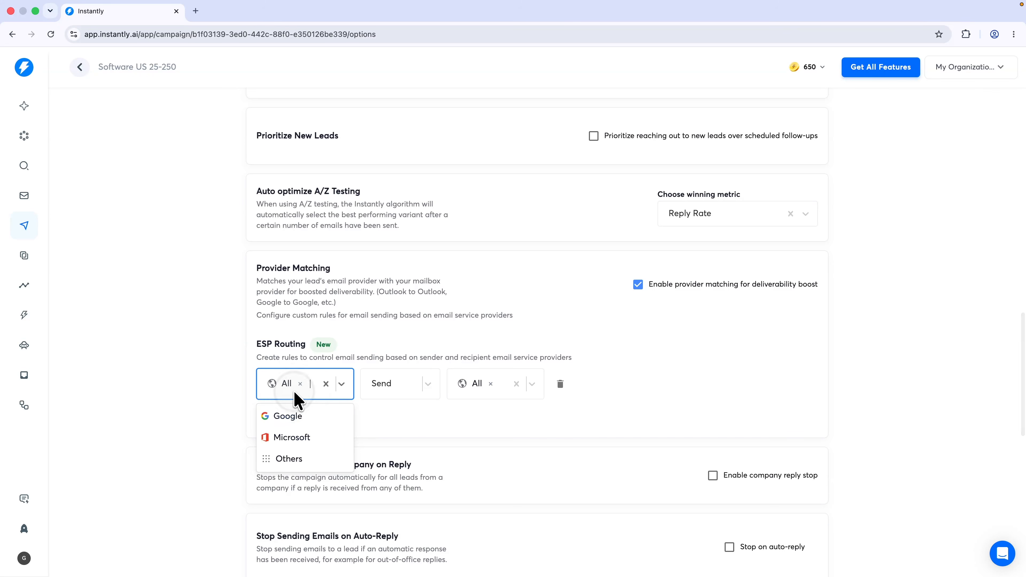
click(290, 417)
click(494, 391)
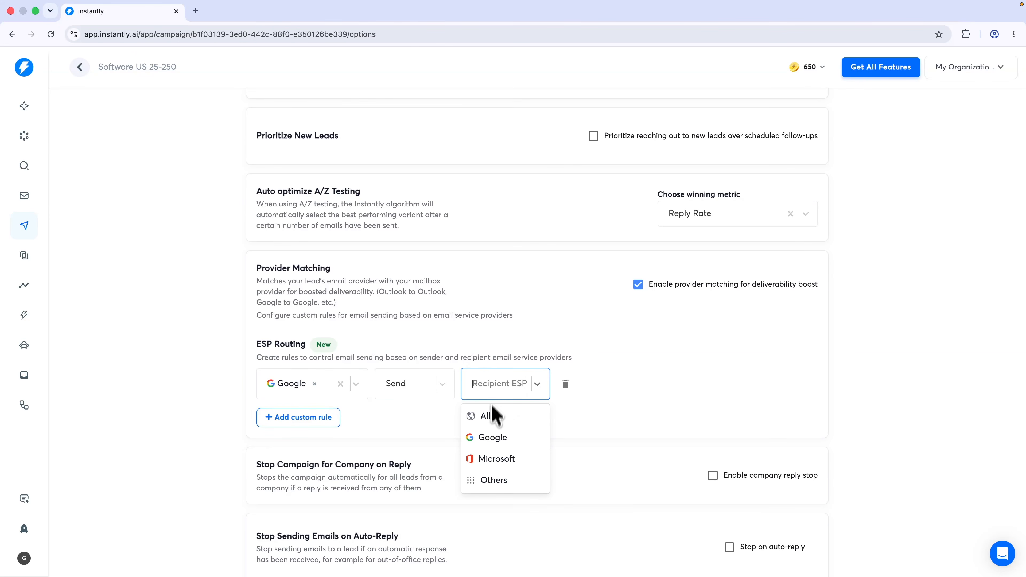
click(488, 436)
click(569, 419)
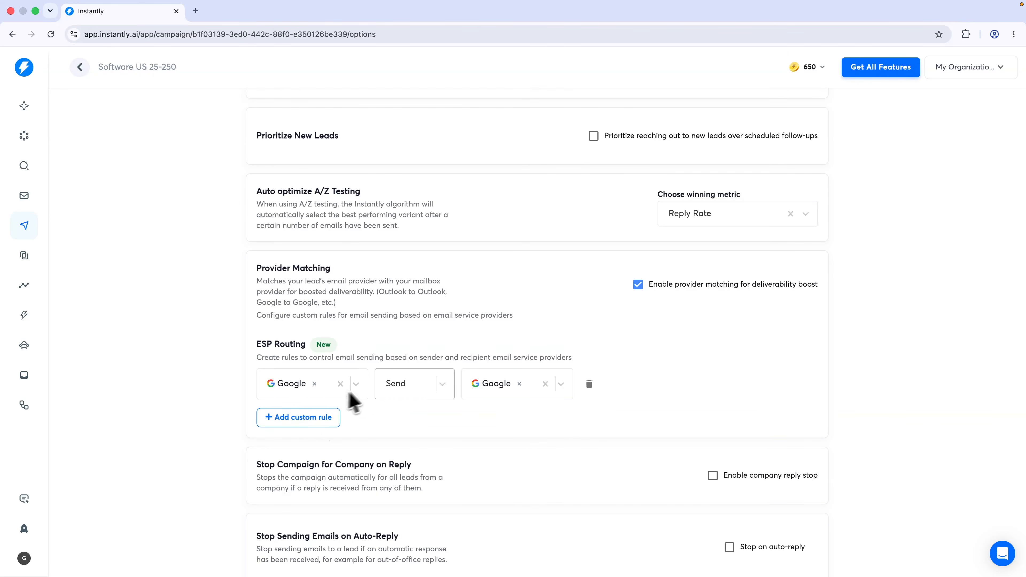
click(589, 384)
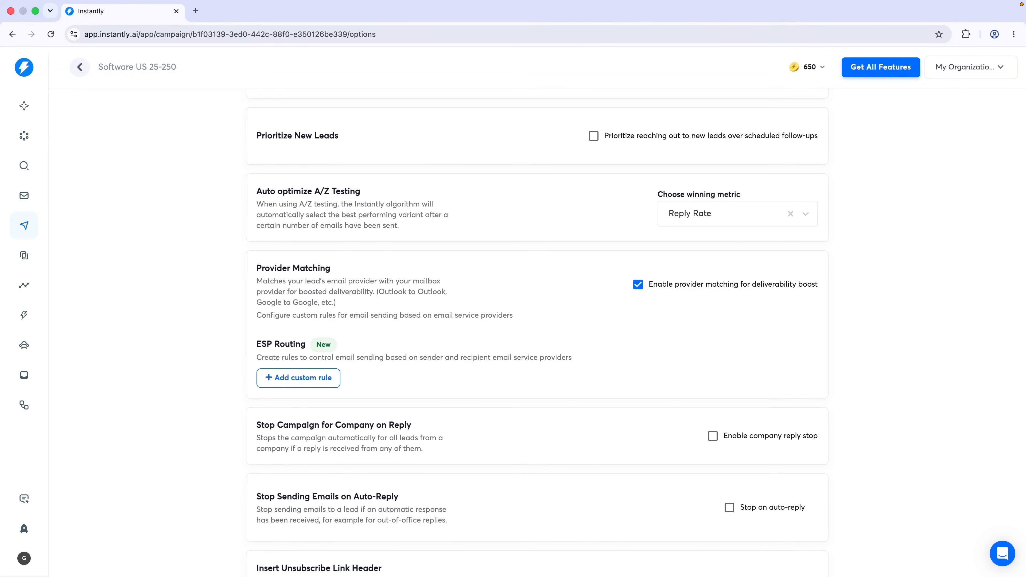
Turn on the unsubscribe link header and save the campaign options
scroll(600, 321, down, 2)
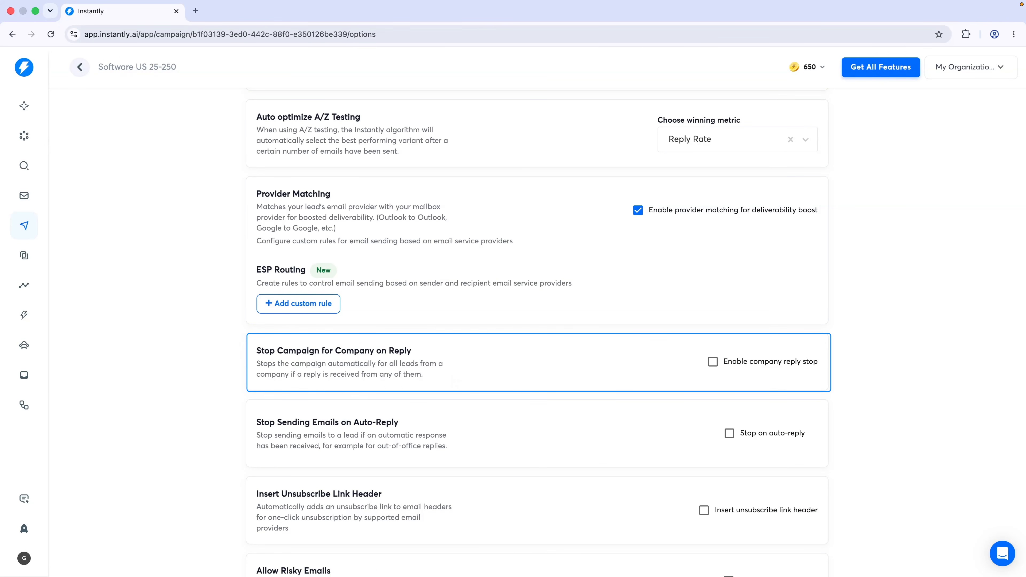
scroll(449, 382, down, 3)
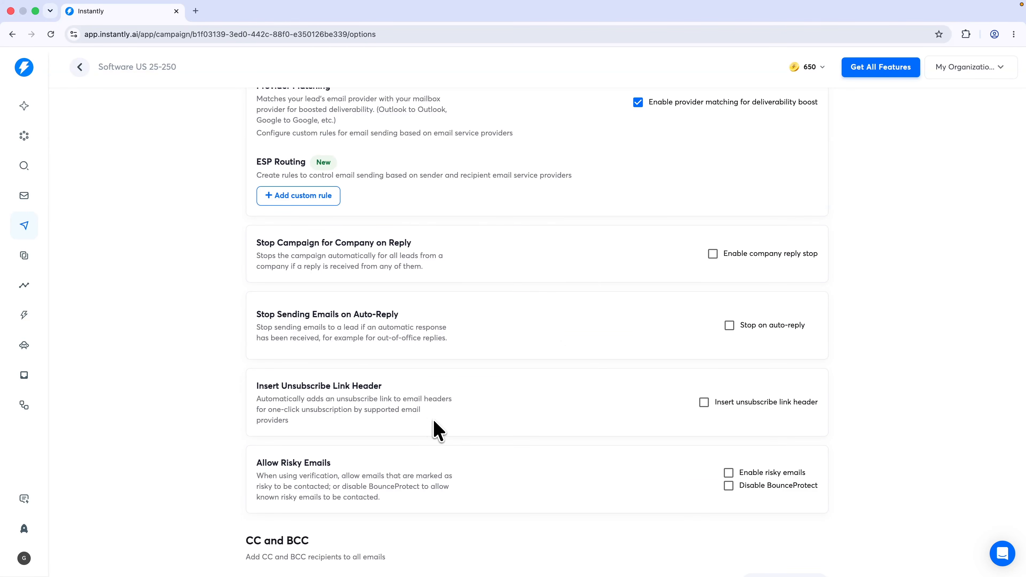
drag(253, 314, 409, 318)
click(412, 319)
click(704, 402)
scroll(425, 429, down, 2)
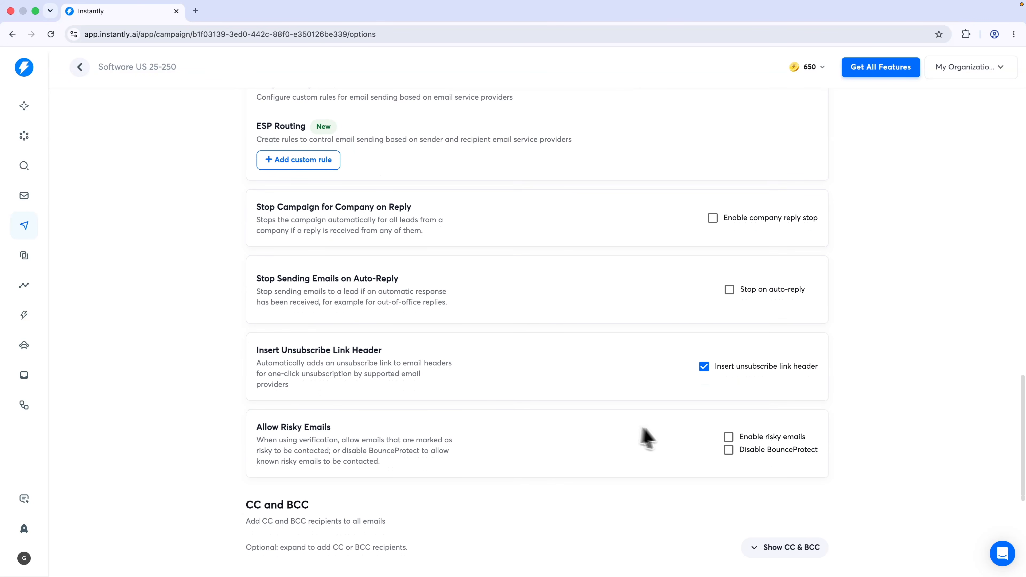
scroll(516, 440, down, 7)
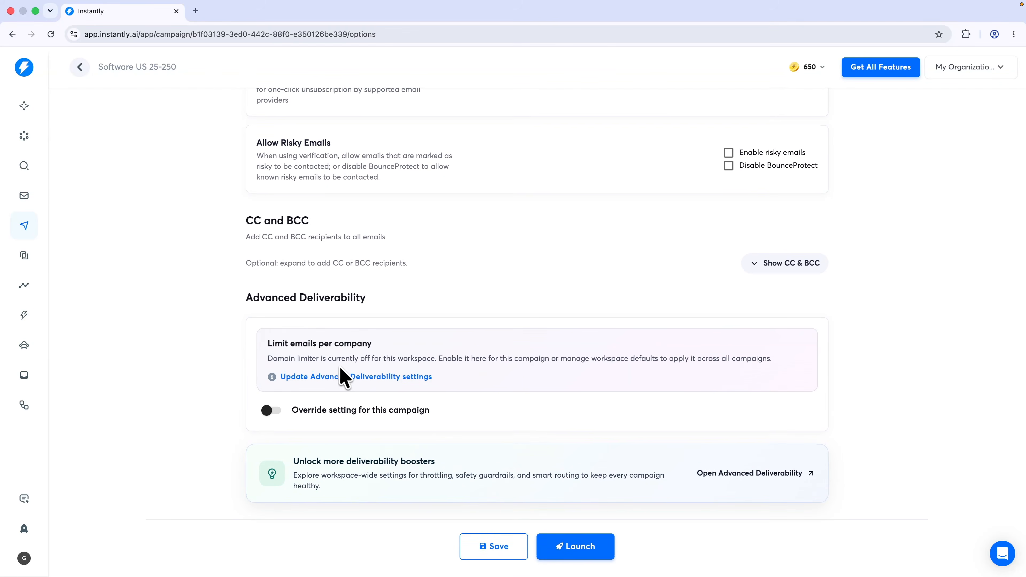
click(500, 549)
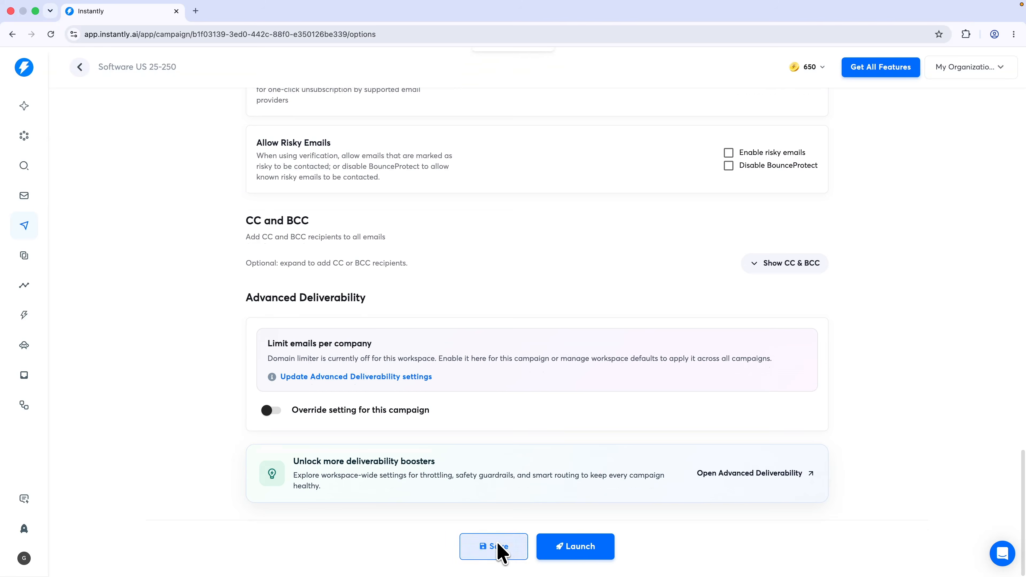
Check the draft campaign's analytics, then go to the Email Accounts list
scroll(580, 520, up, 1)
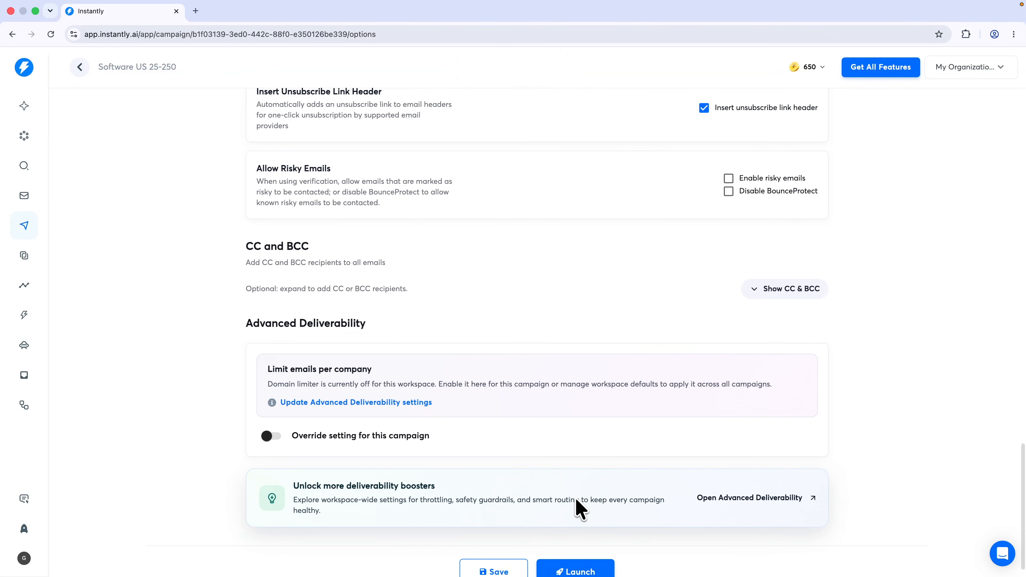
scroll(579, 505, up, 15)
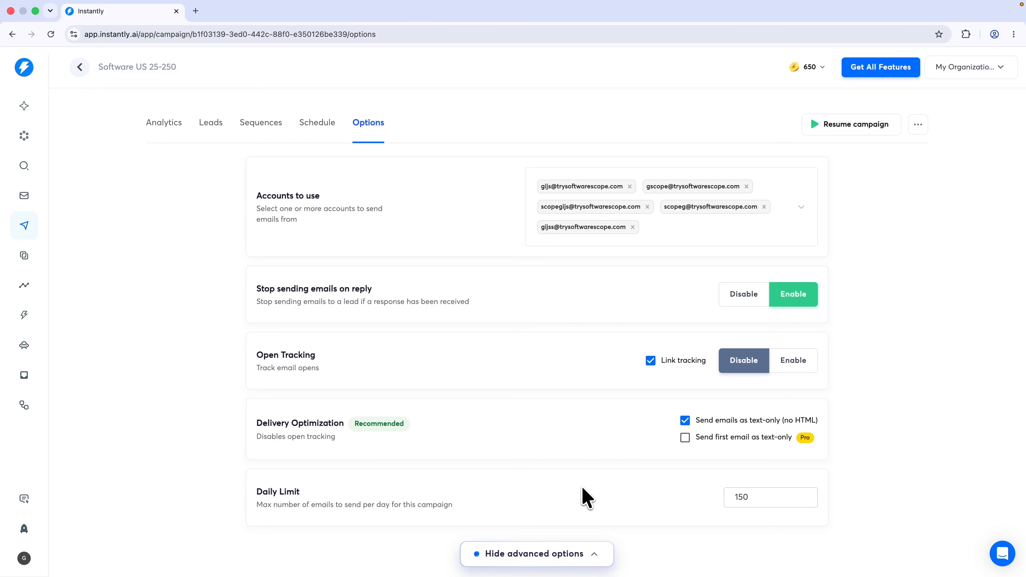
scroll(543, 470, down, 1)
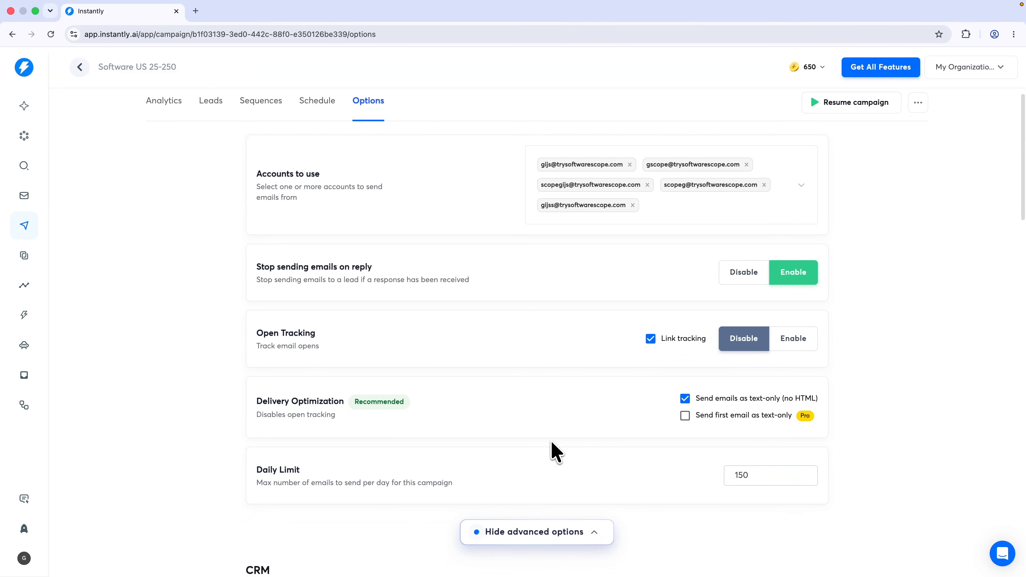
scroll(555, 438, up, 2)
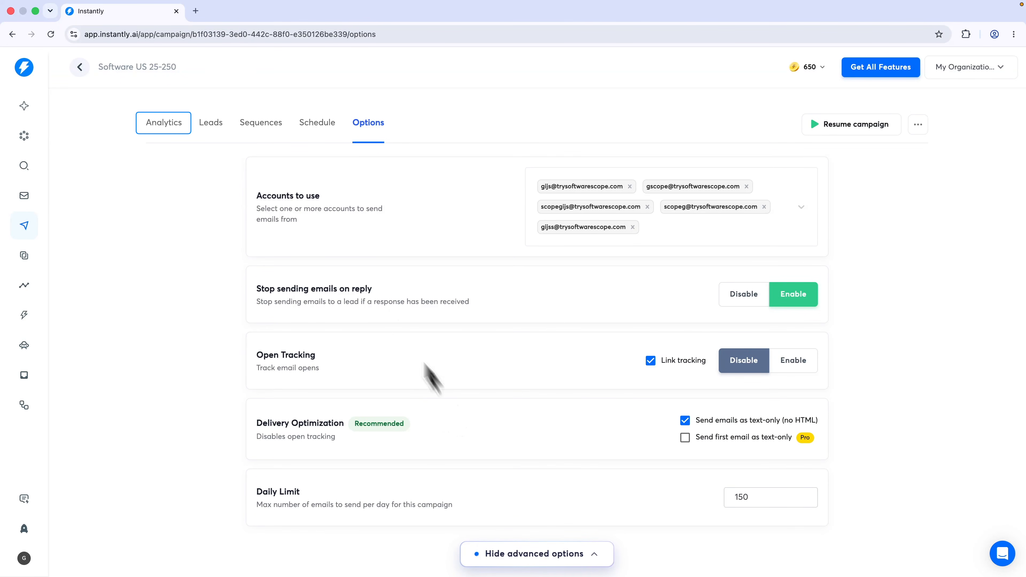
click(166, 128)
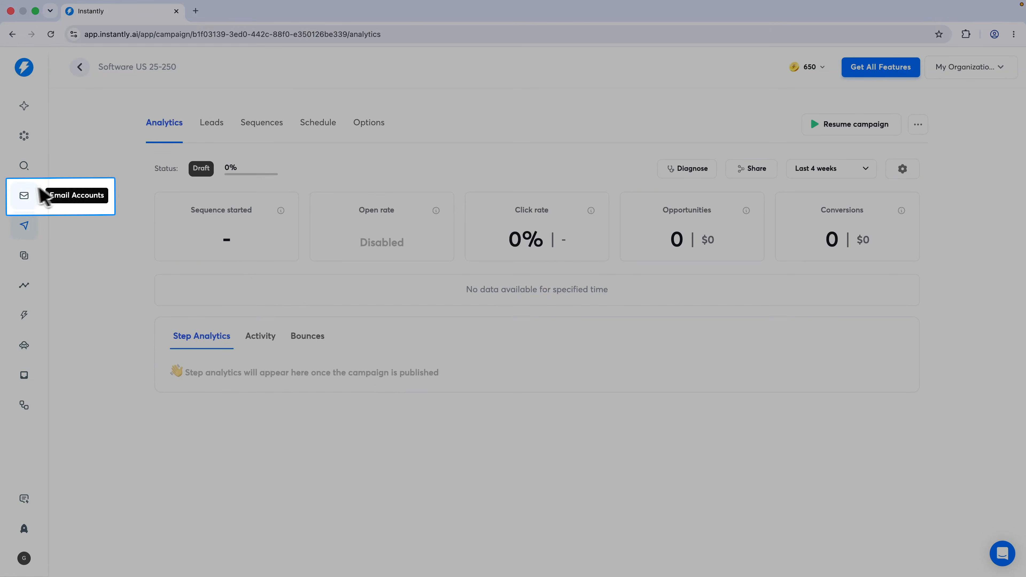
click(23, 196)
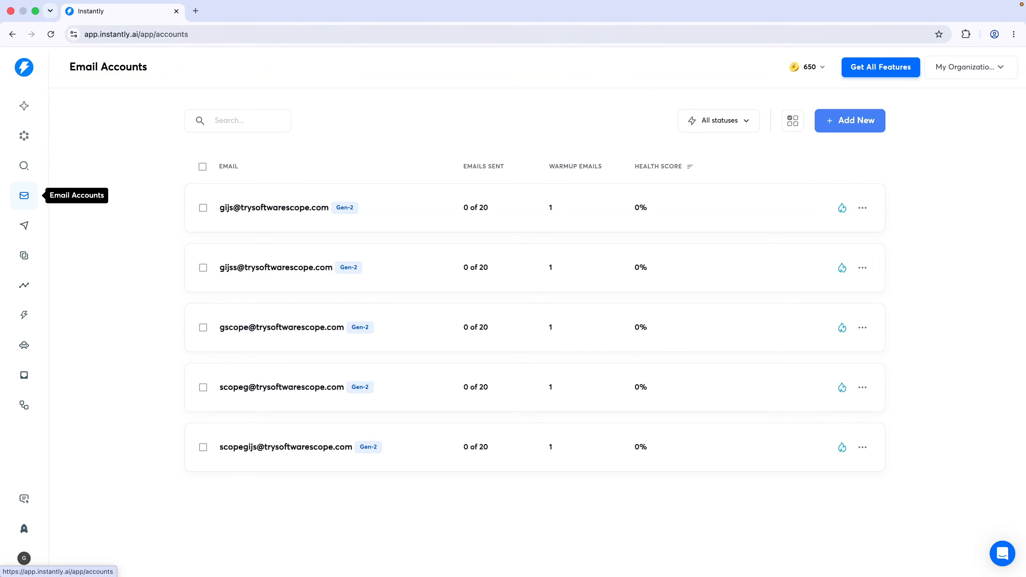
Review the last account's warmup, settings and linked campaigns, then start adding a new account
mouse_move(341, 212)
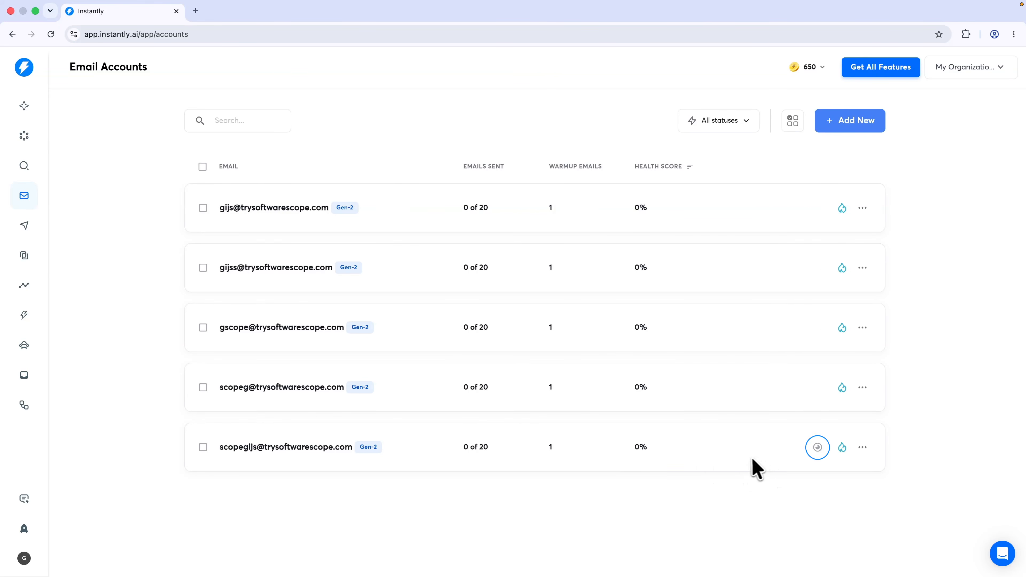
click(818, 447)
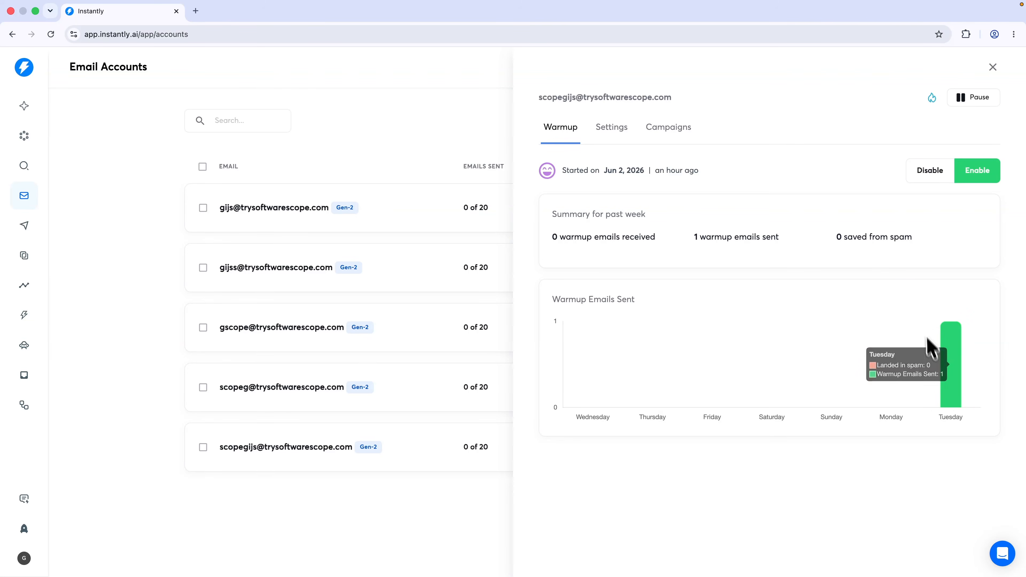
click(609, 133)
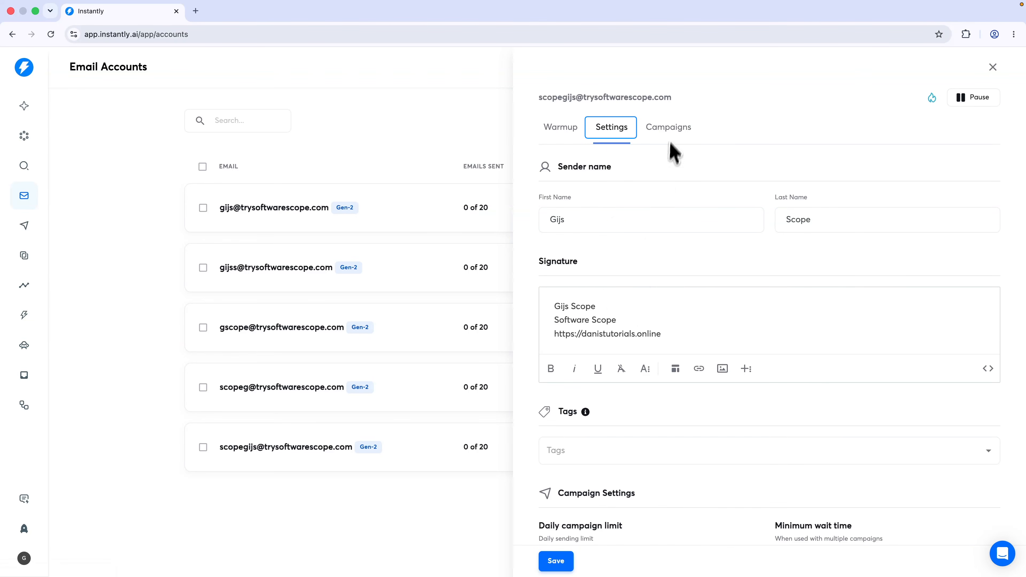
click(675, 128)
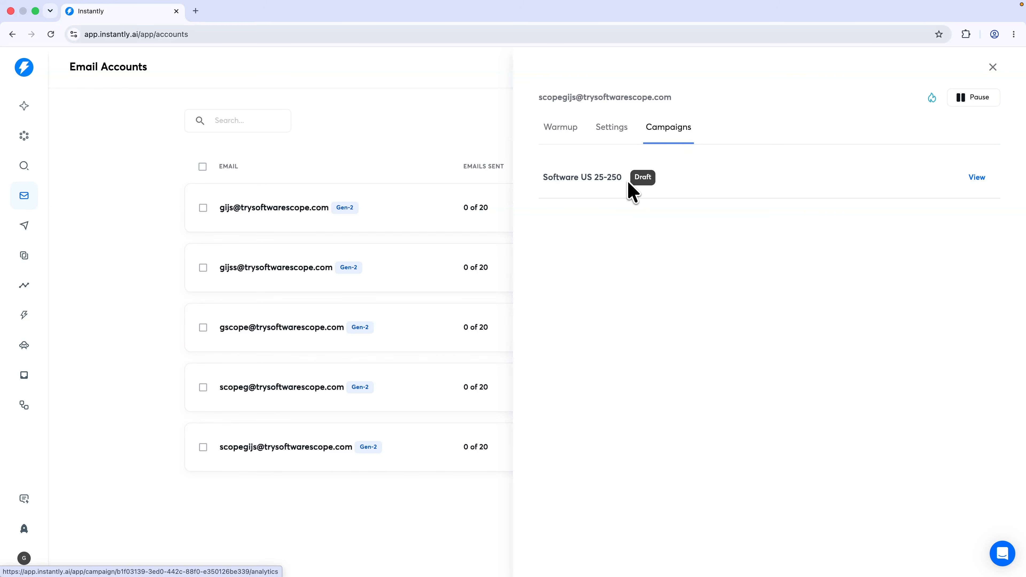
key(Escape)
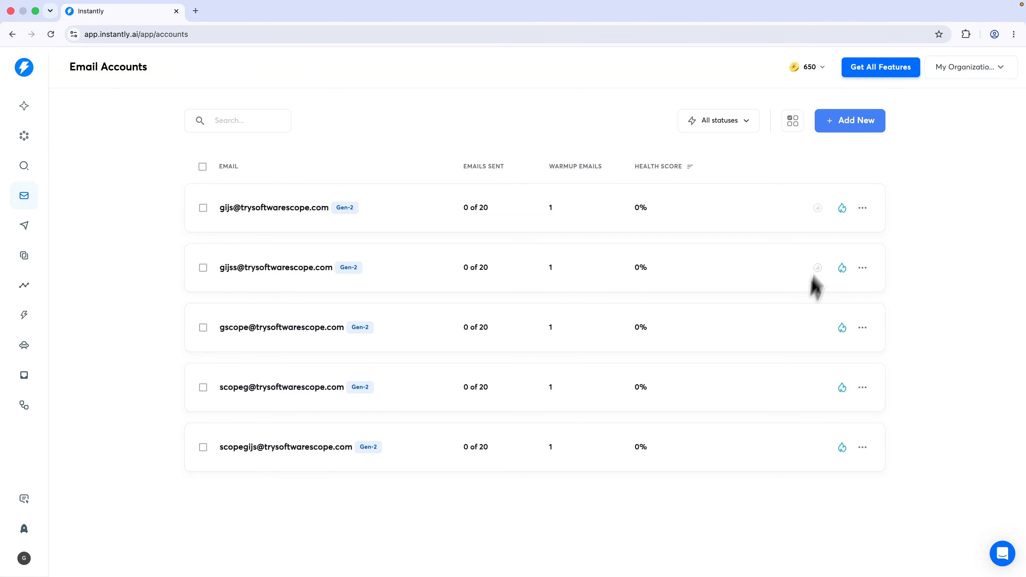
click(834, 126)
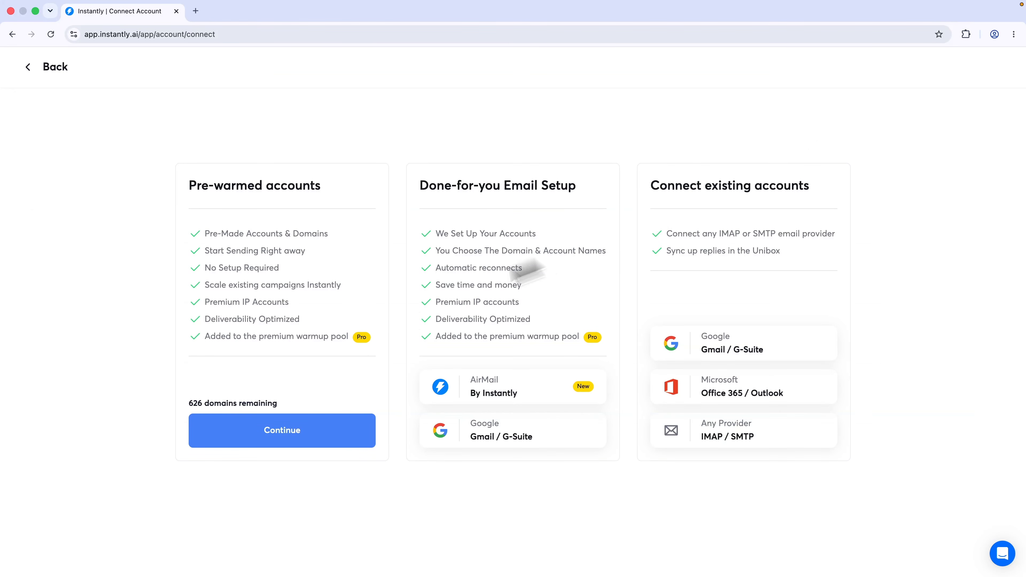
Search pre-warmed domains for 'sof', find no matches, and return to the accounts list
click(210, 387)
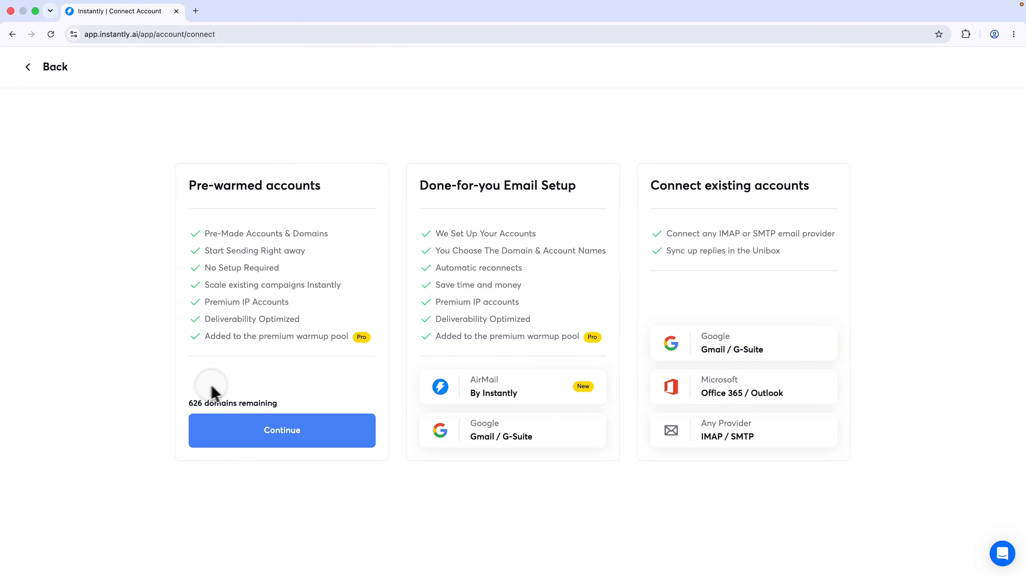
click(234, 430)
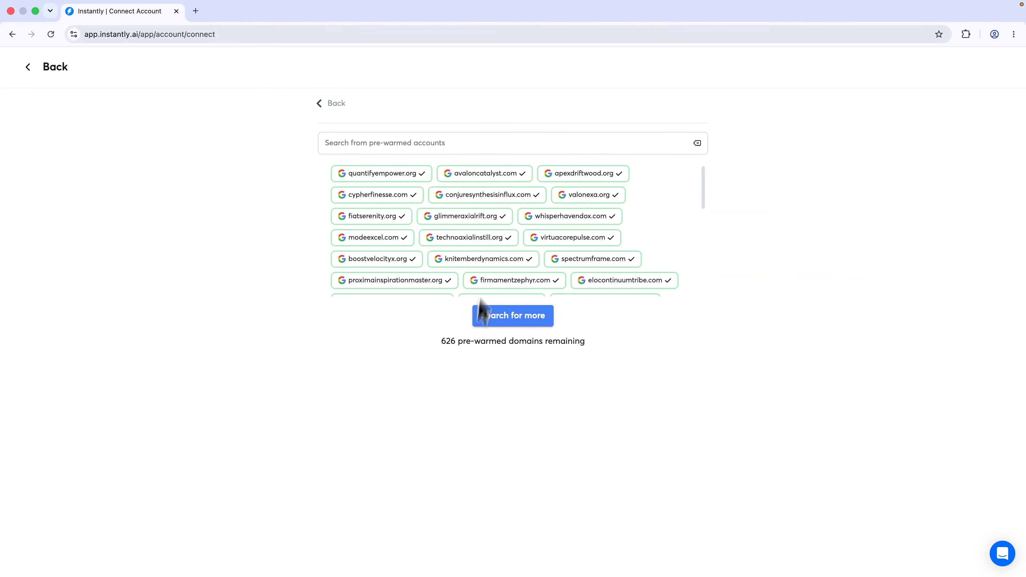
scroll(485, 249, down, 10)
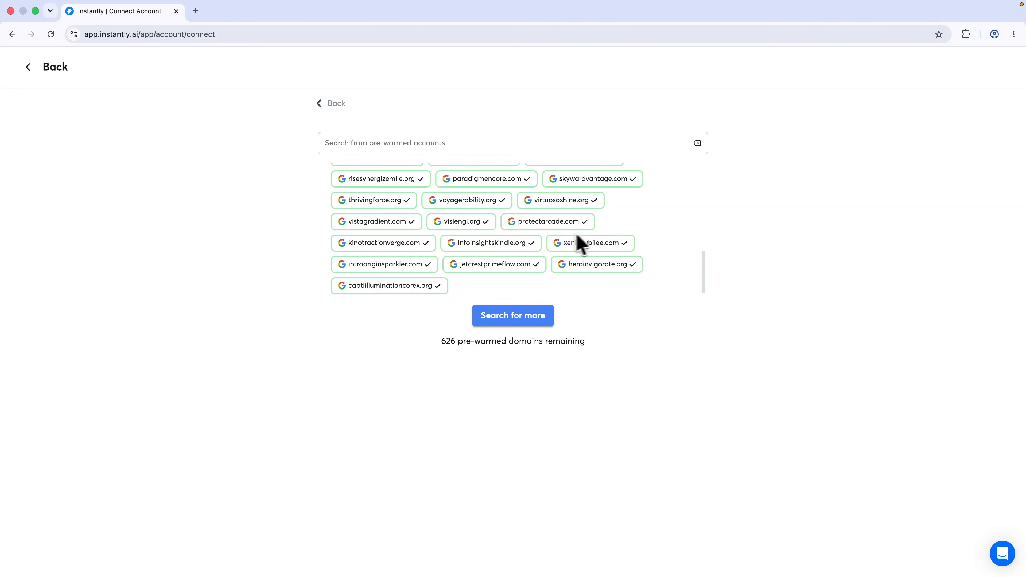
scroll(548, 230, up, 10)
click(512, 143)
text(softwarescope)
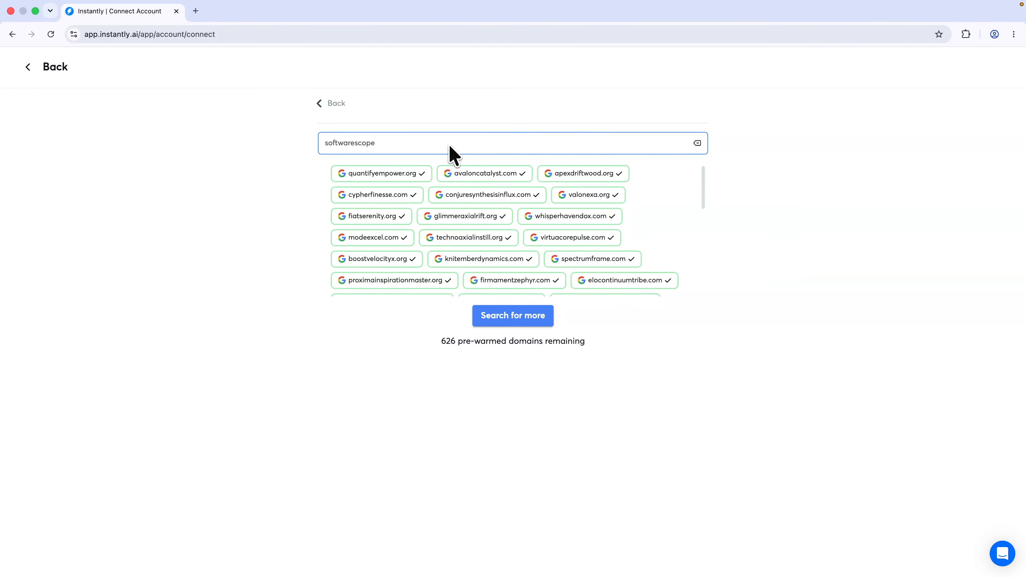
drag(305, 172, 402, 159)
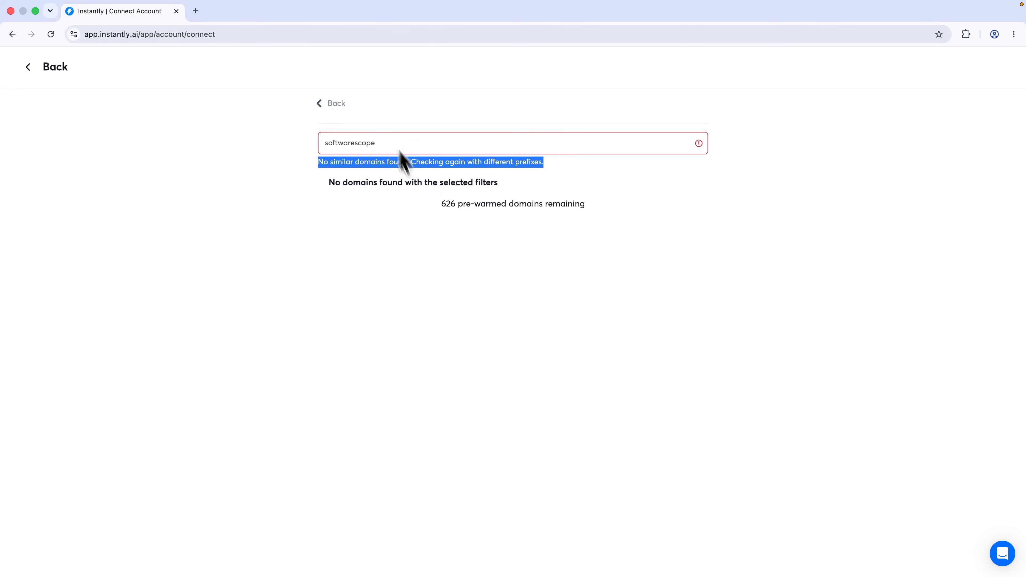
click(325, 105)
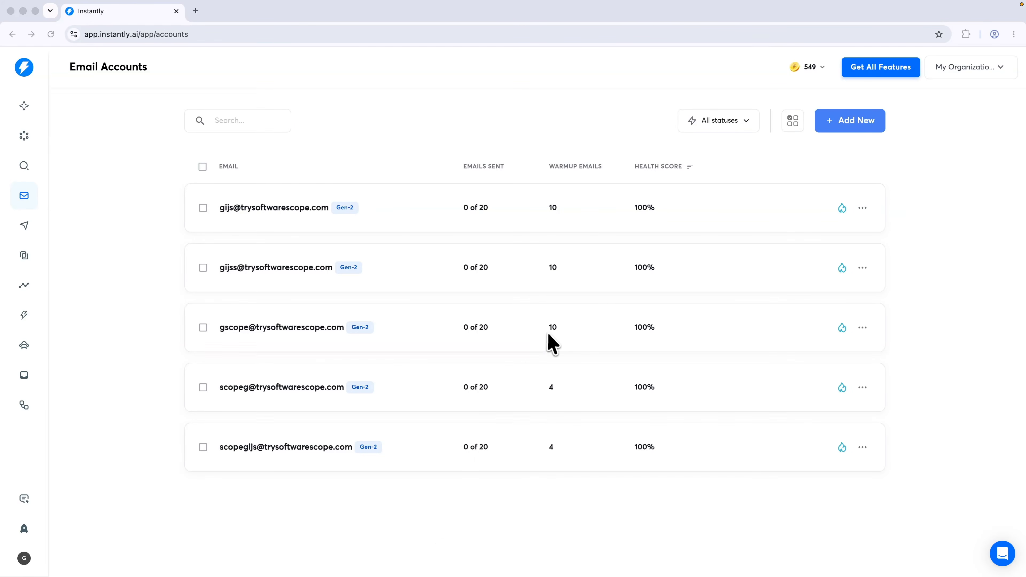
Open the Software US 25-250 (copy) campaign's Sequences from the Campaigns list
click(556, 315)
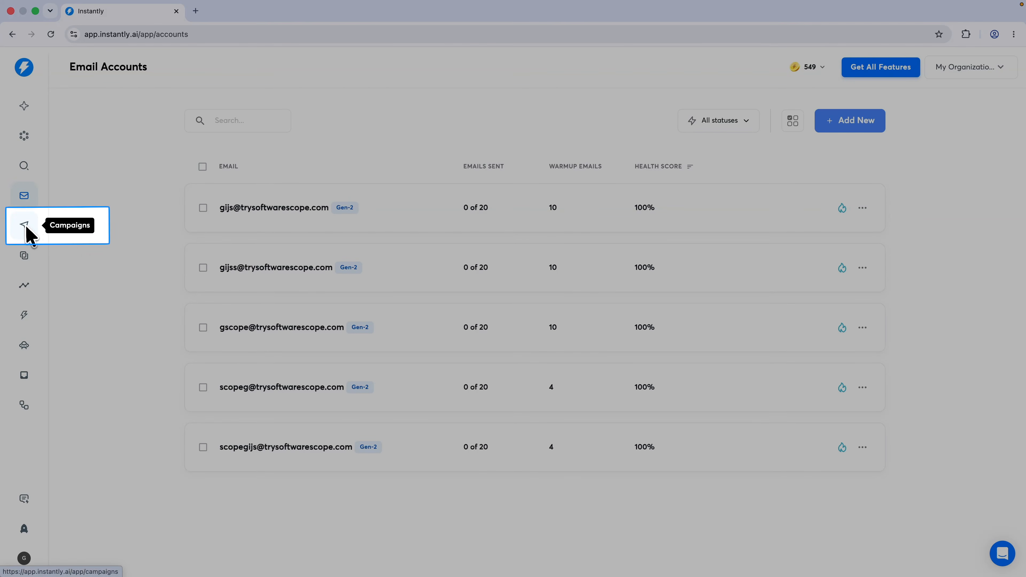
click(26, 227)
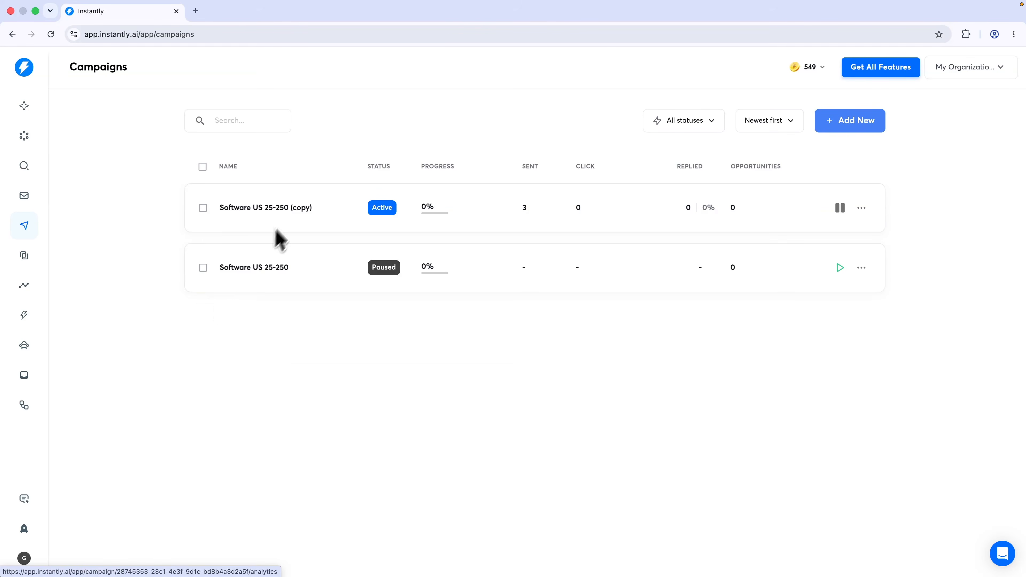
click(273, 209)
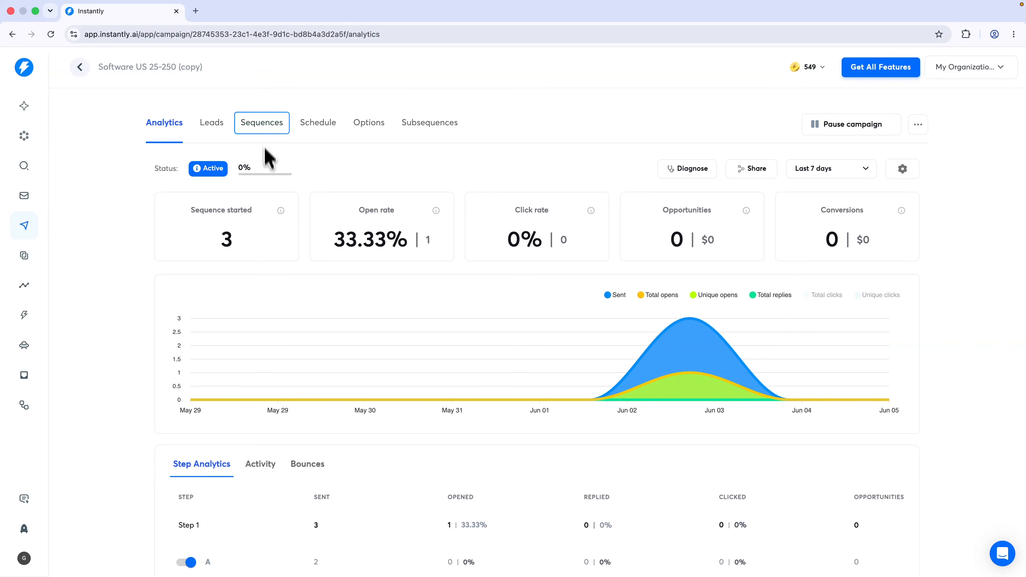
click(263, 127)
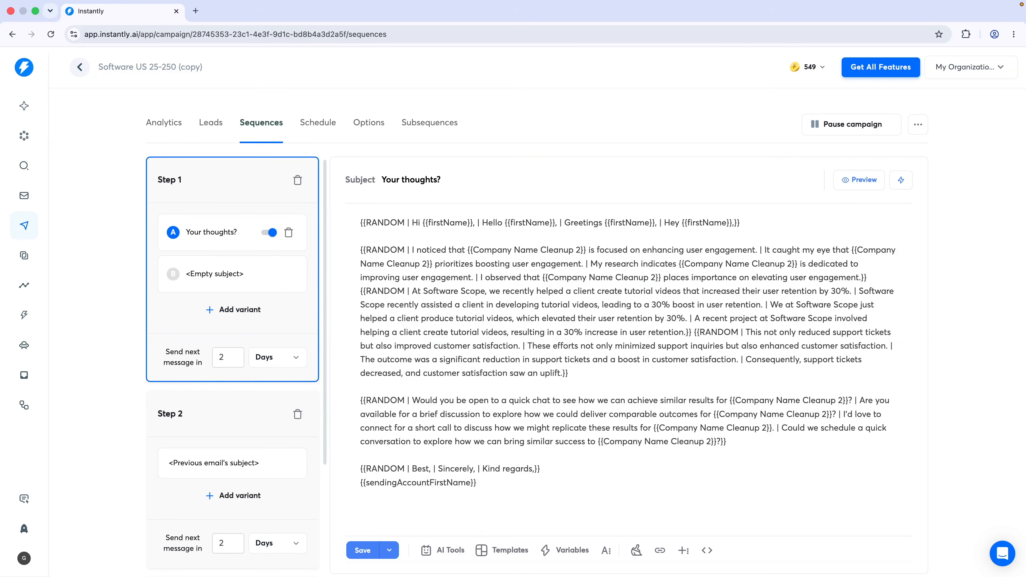
In the copy campaign's options, leave text-only sending off and enable open tracking
click(376, 127)
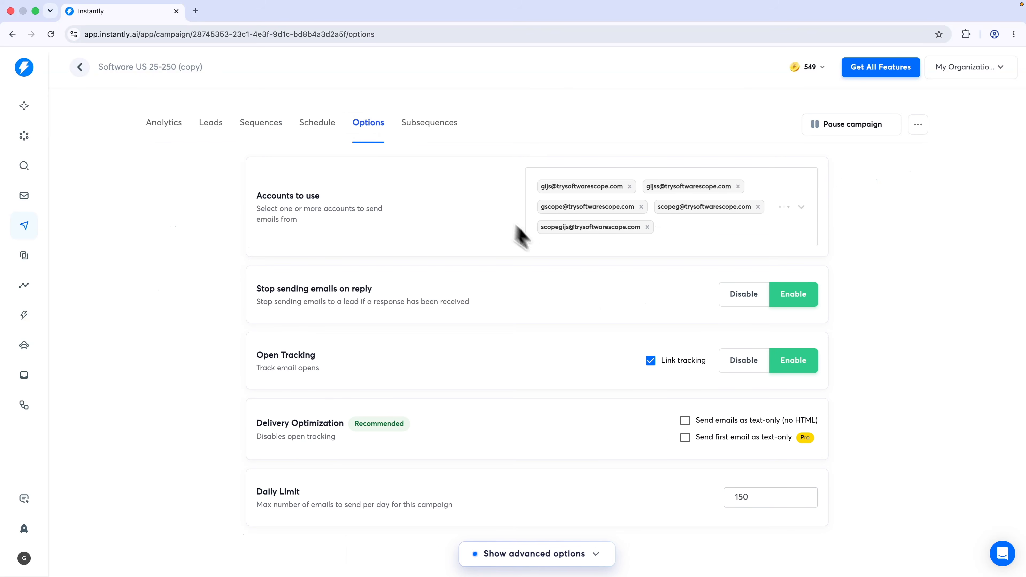
scroll(565, 276, down, 1)
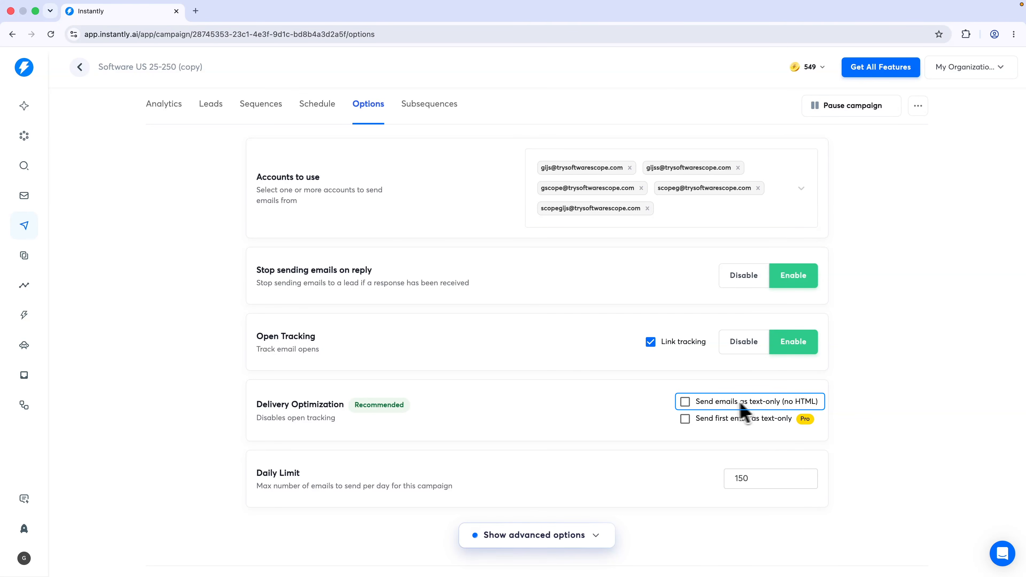
click(686, 402)
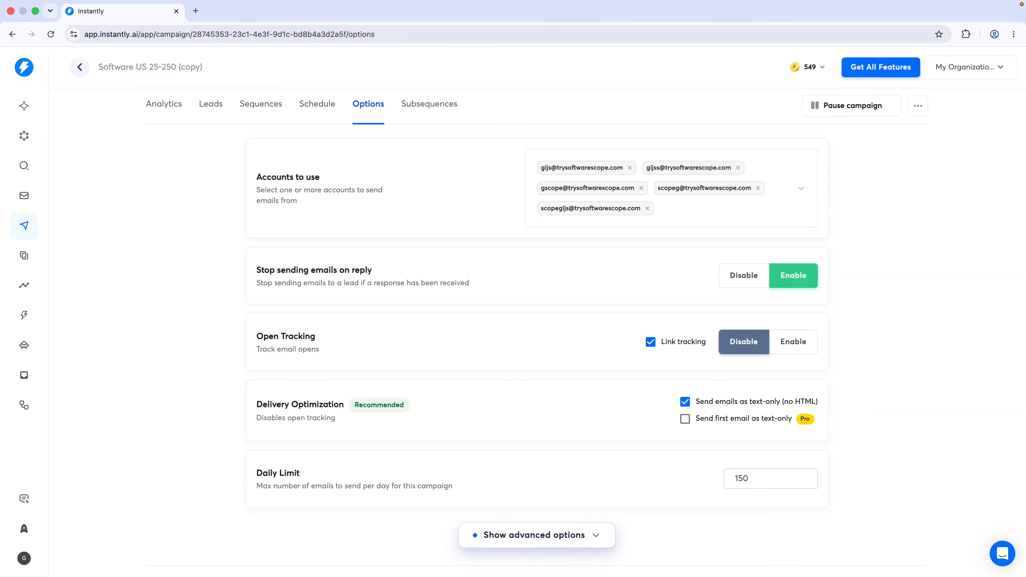
click(685, 402)
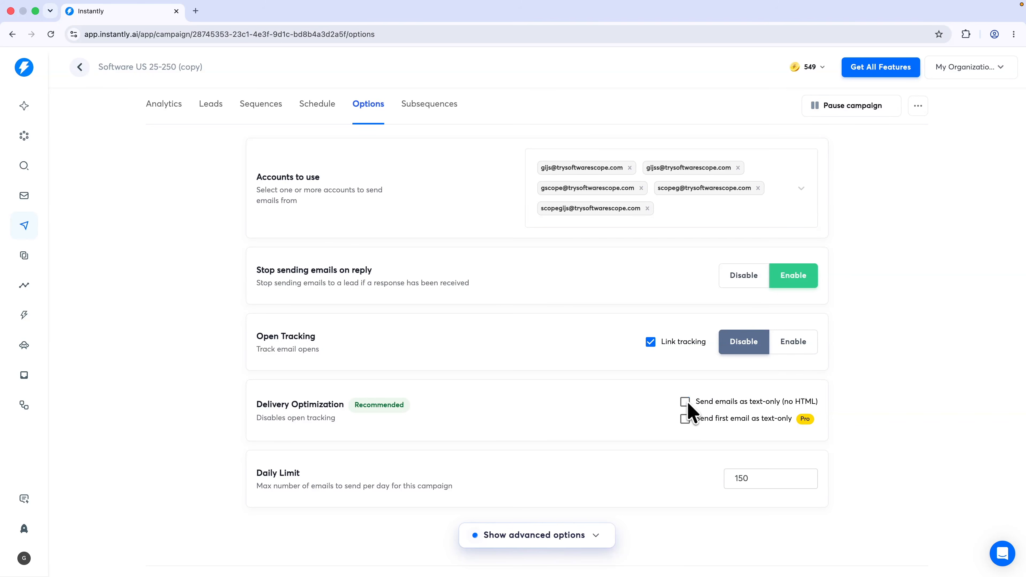
click(792, 348)
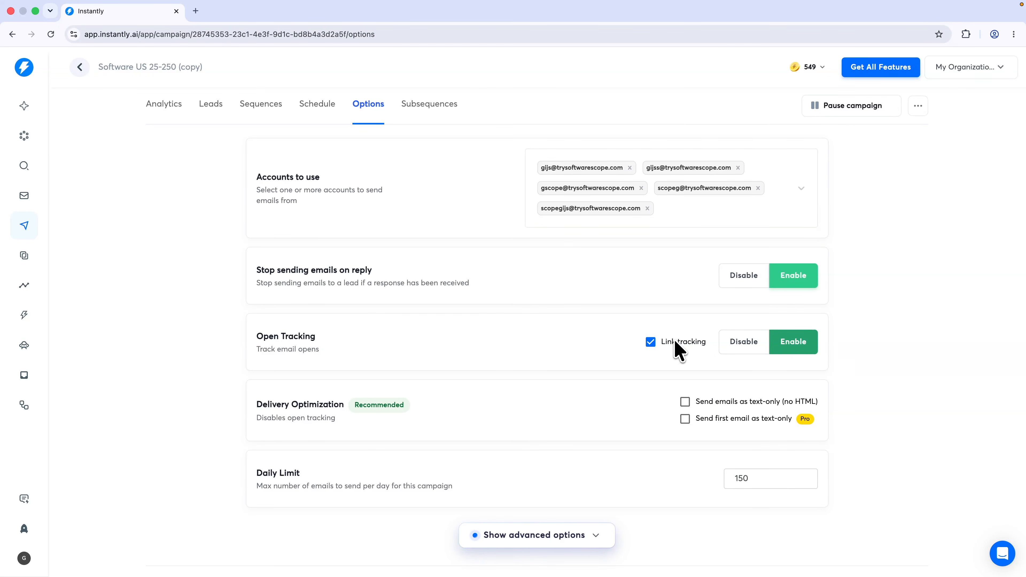
Review the copy campaign's three leads, checking their Contacted and Email opened statuses
click(213, 110)
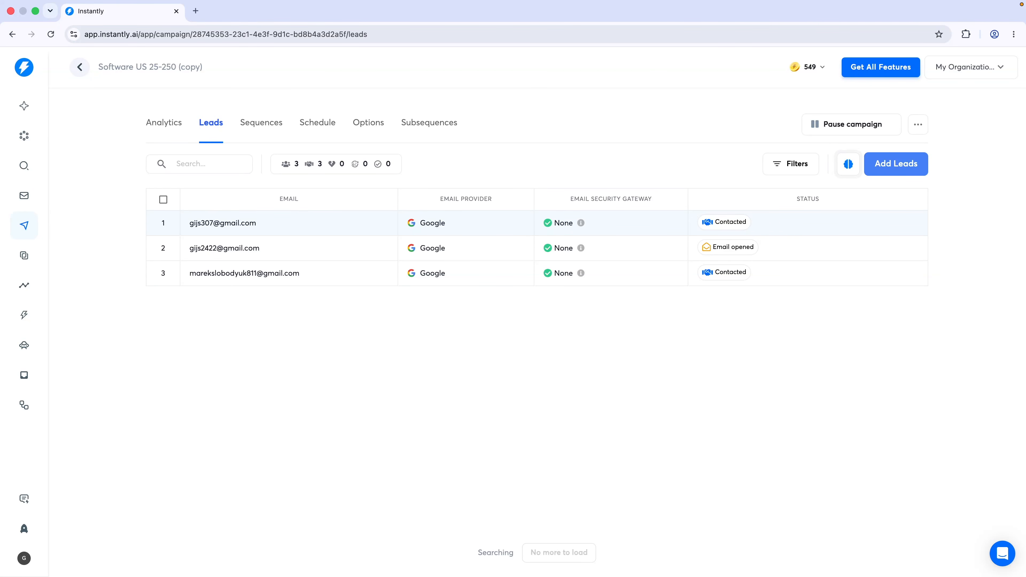
click(728, 229)
click(707, 252)
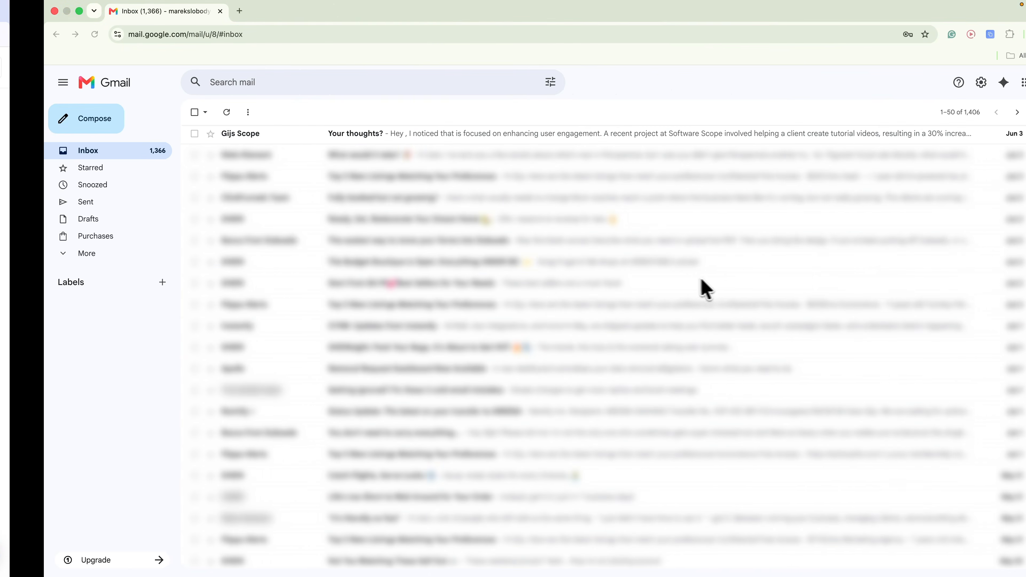
Open the 'Your thoughts?' campaign email in Gmail and follow its calendly.com link
click(329, 140)
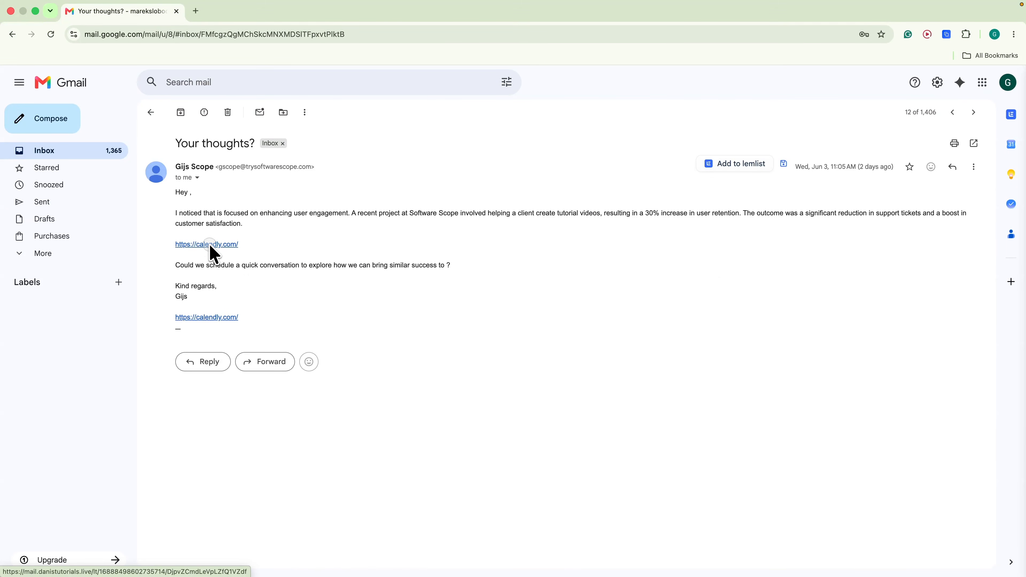
click(210, 244)
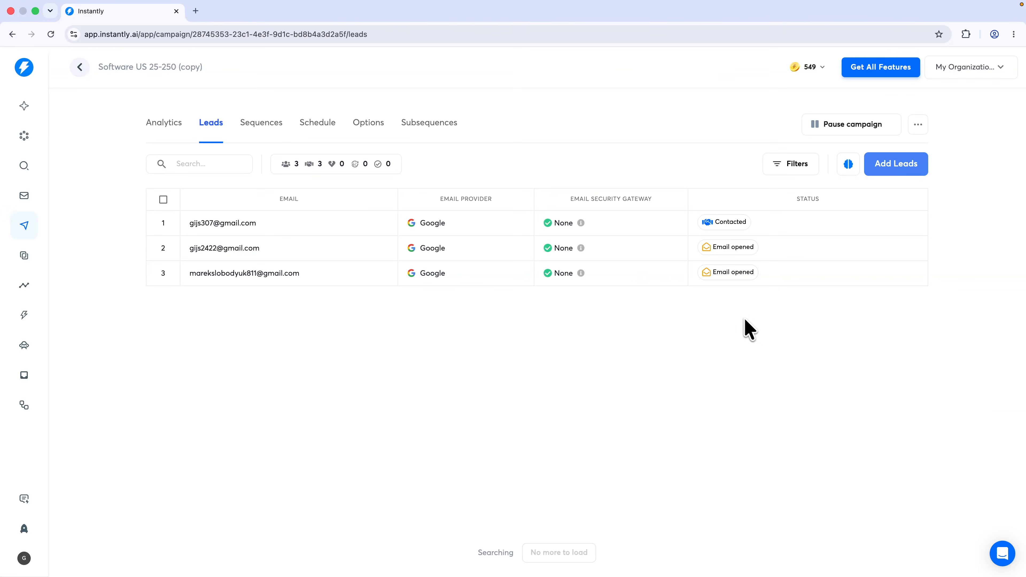
Reload Instantly so the third lead shows Link clicked, then view the campaign's Sequences
key(super+r)
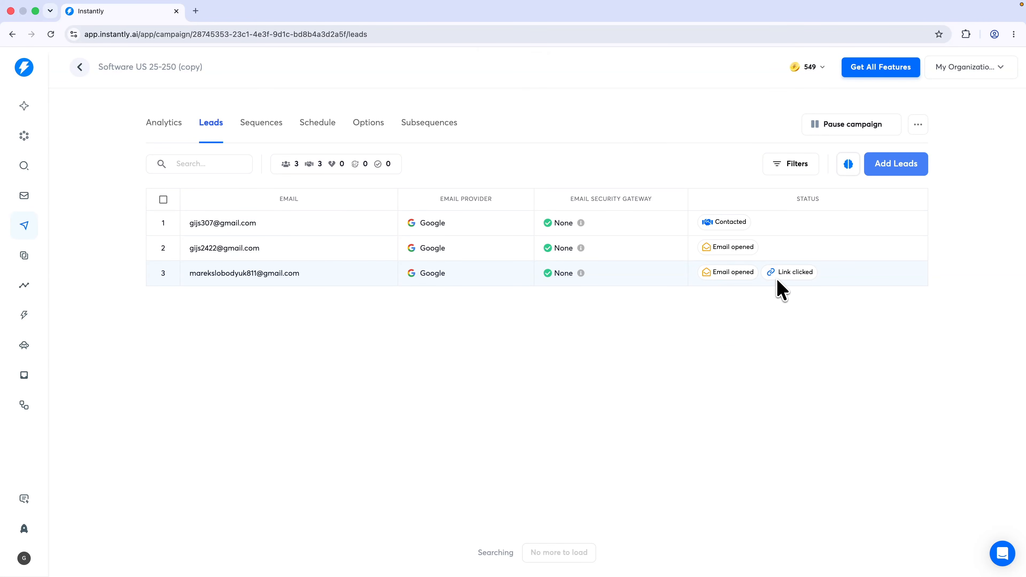
click(265, 122)
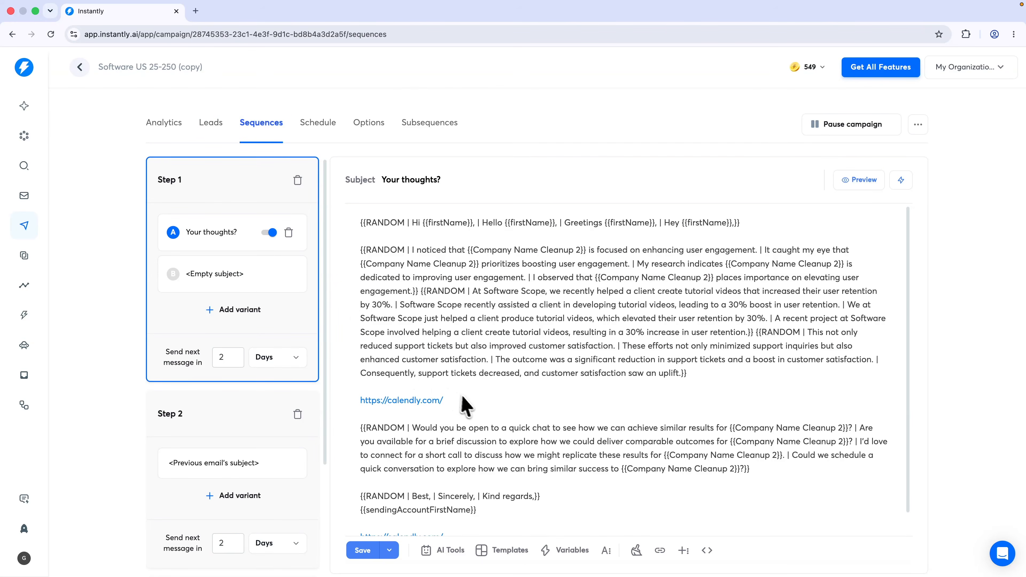
Replace the plain calendly URL in Step 1's body with a 'Book a meeting' link to calendly.com
drag(453, 400, 351, 403)
key(ctrl+c)
key(BackSpace)
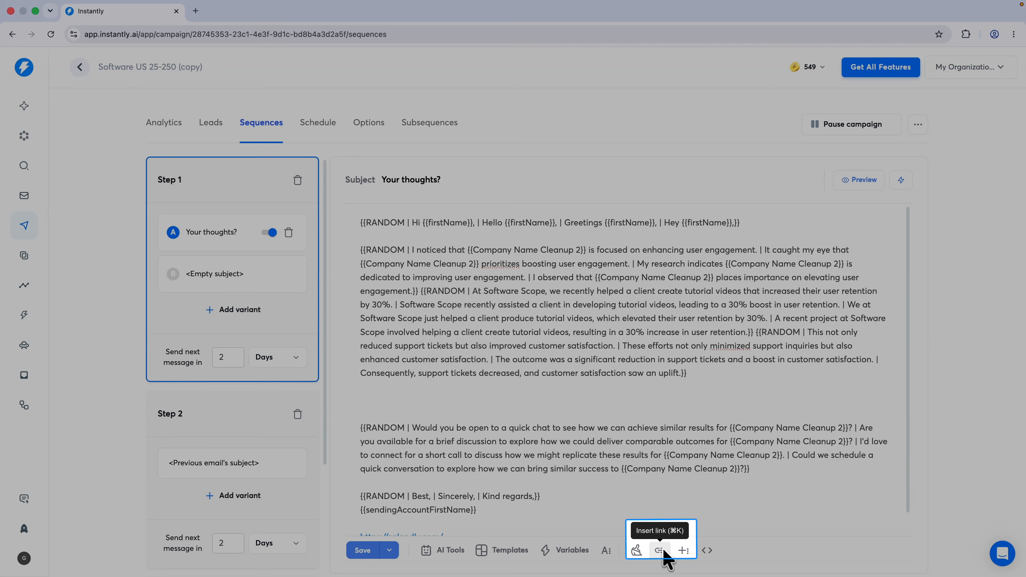
click(661, 551)
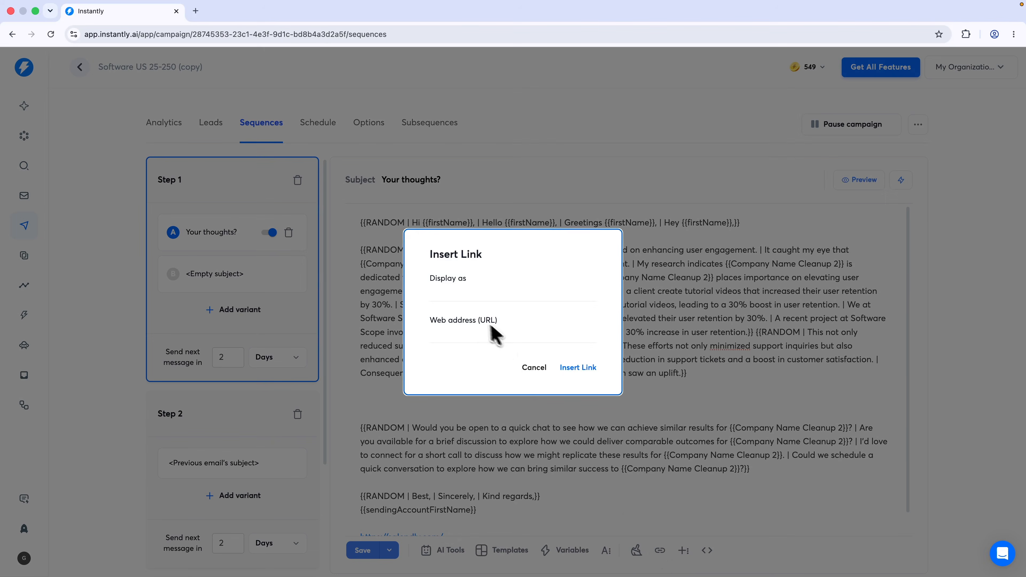
click(463, 335)
key(ctrl+v)
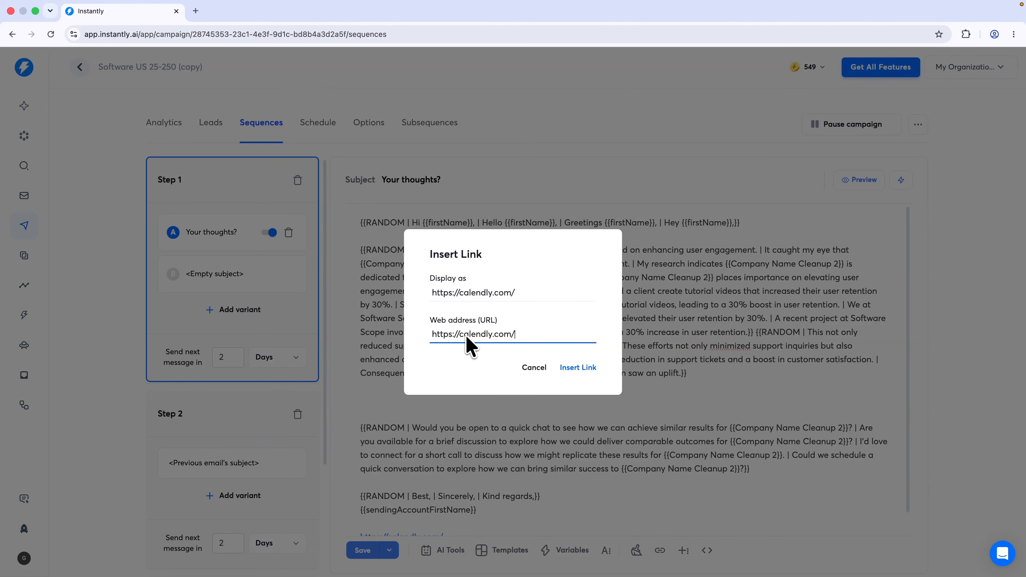
click(429, 335)
drag(522, 294, 547, 303)
click(433, 280)
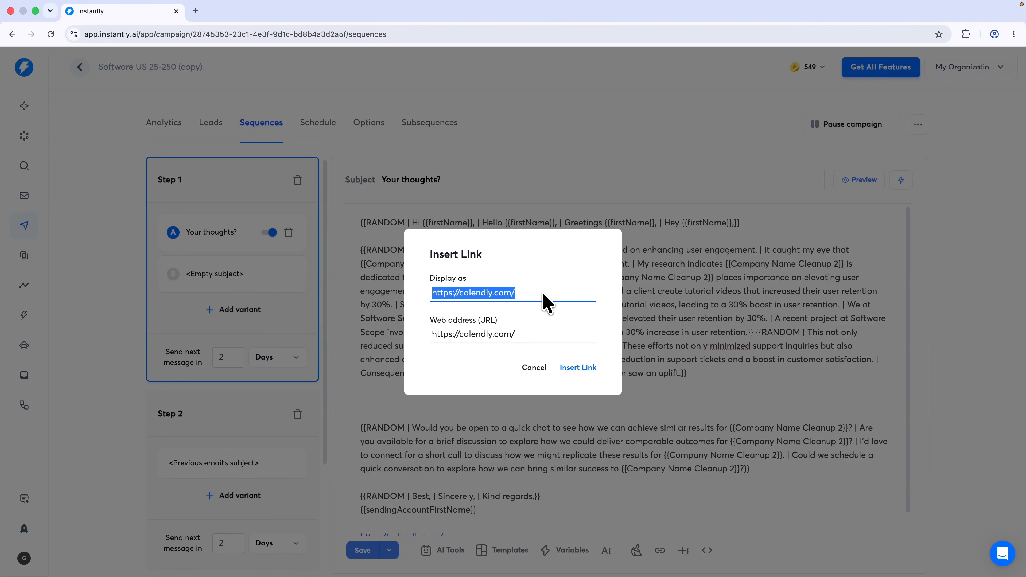
key(BackSpace)
text(B)
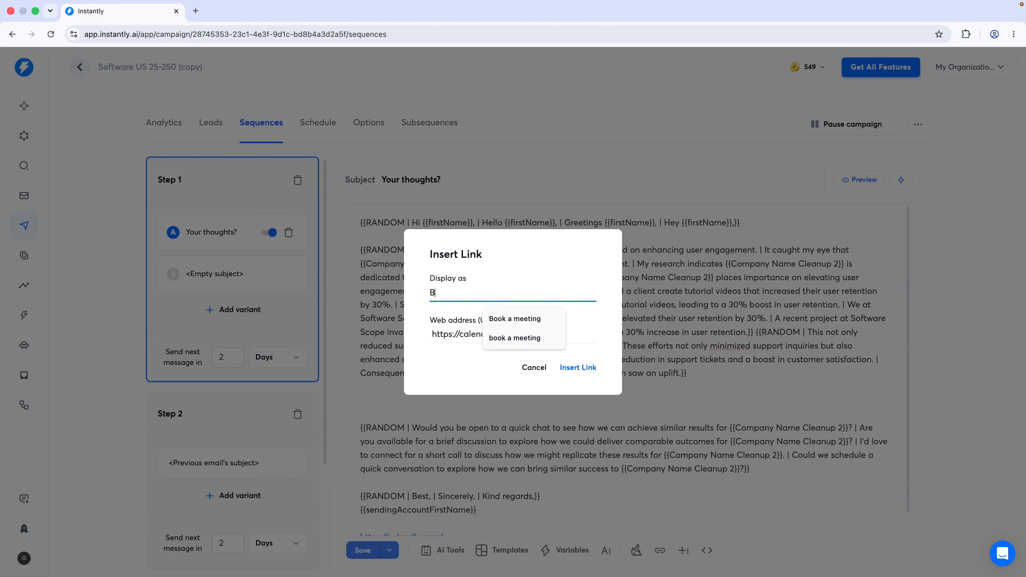
text(ook a meeting)
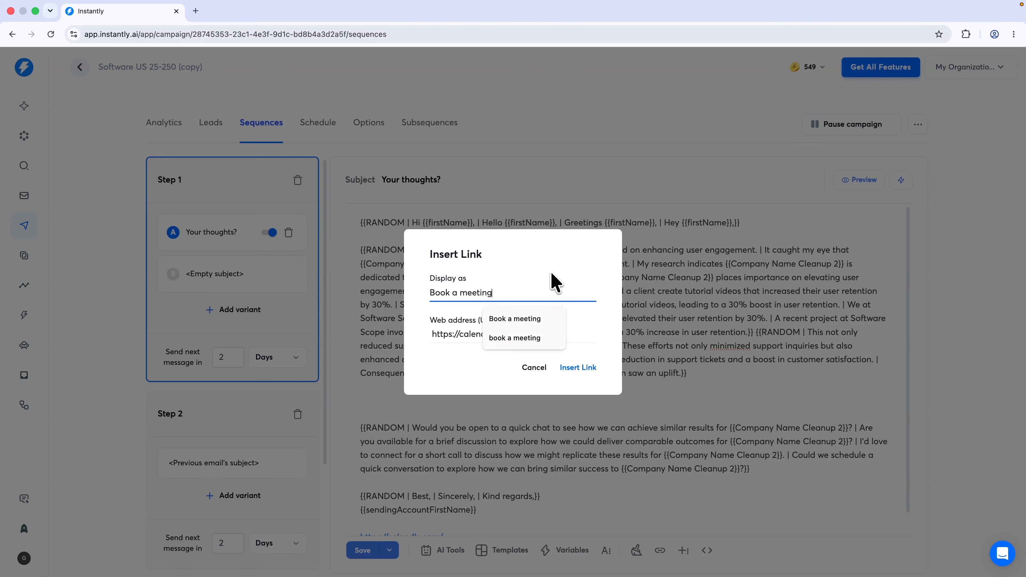
click(585, 370)
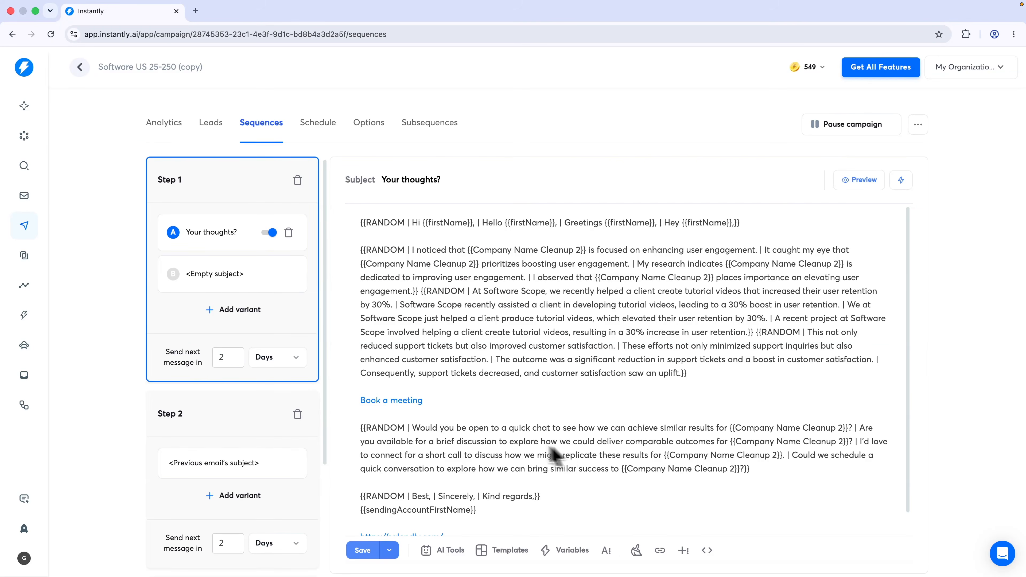
Test the 'Book a meeting' link by opening calendly.com, then return to the campaign's Options
click(400, 404)
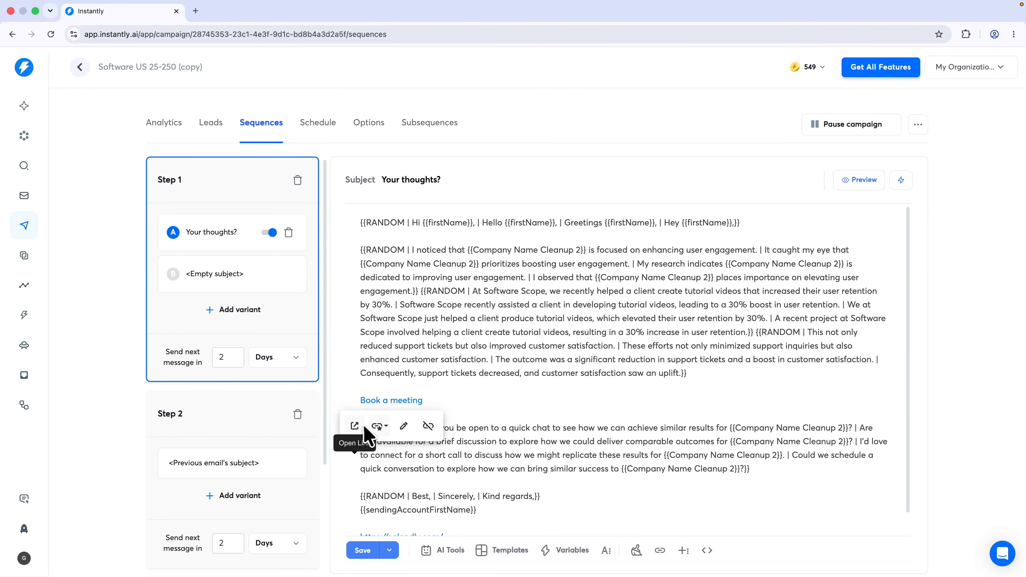
click(355, 426)
click(12, 34)
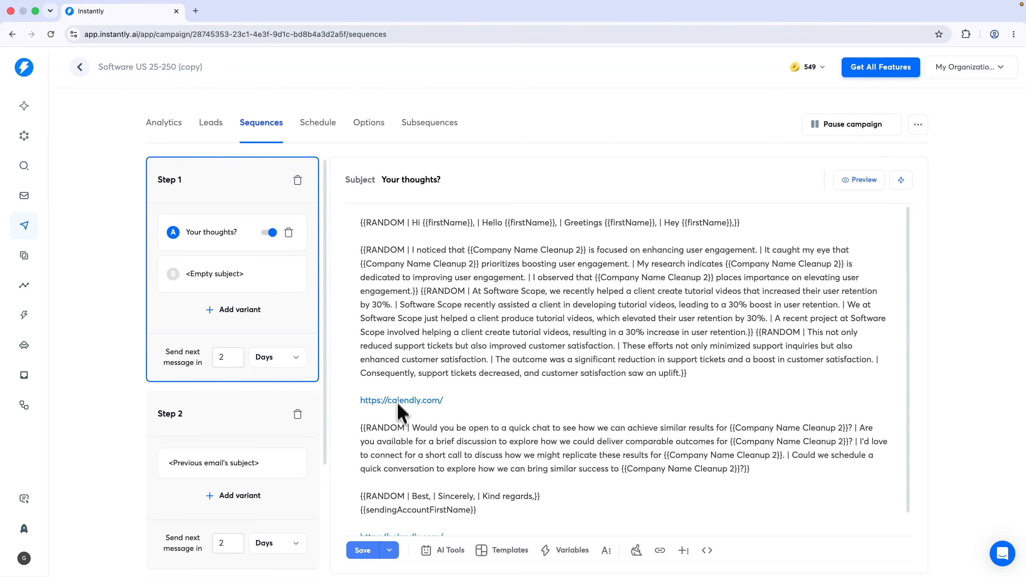
click(366, 124)
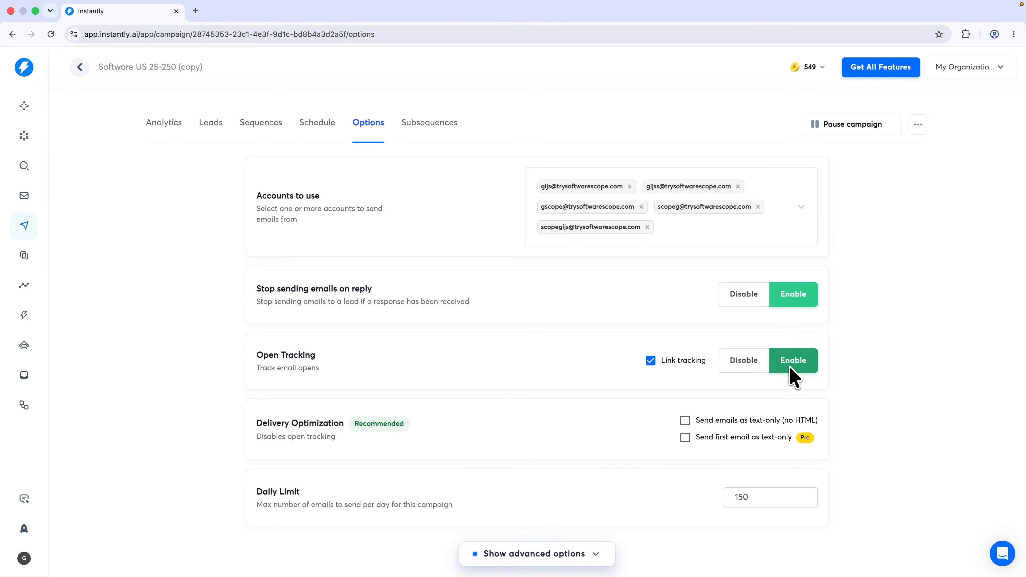
Enable 'Send emails as text-only' on the copy campaign, then delete Software US 25-250 (copy)
click(685, 421)
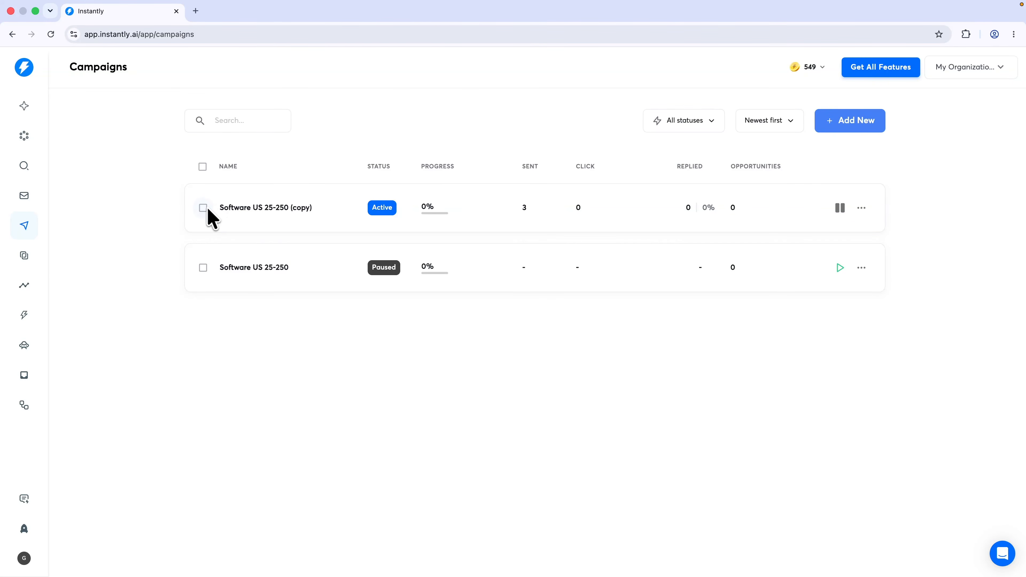
click(203, 207)
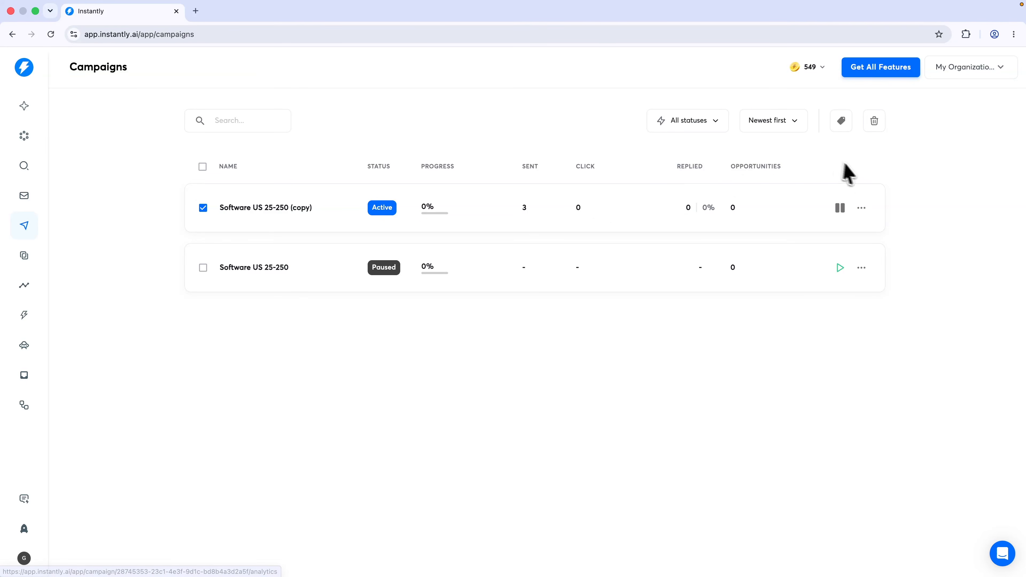
click(874, 129)
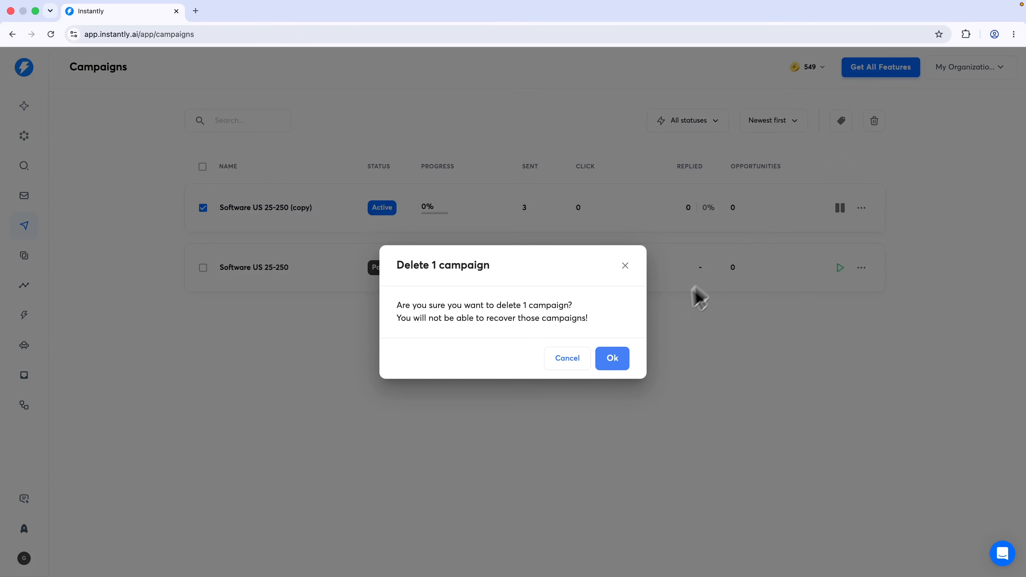
click(613, 357)
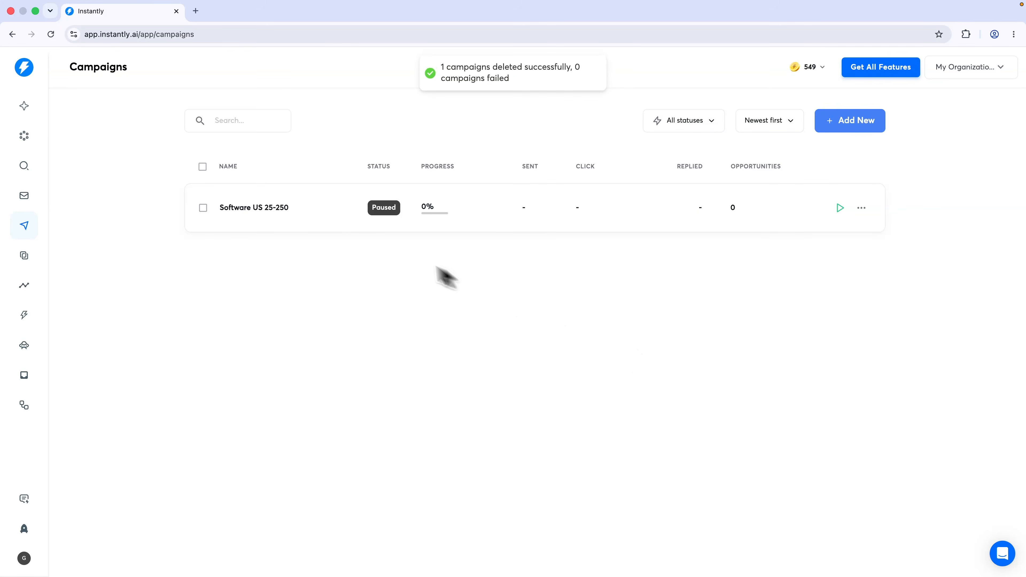
click(263, 218)
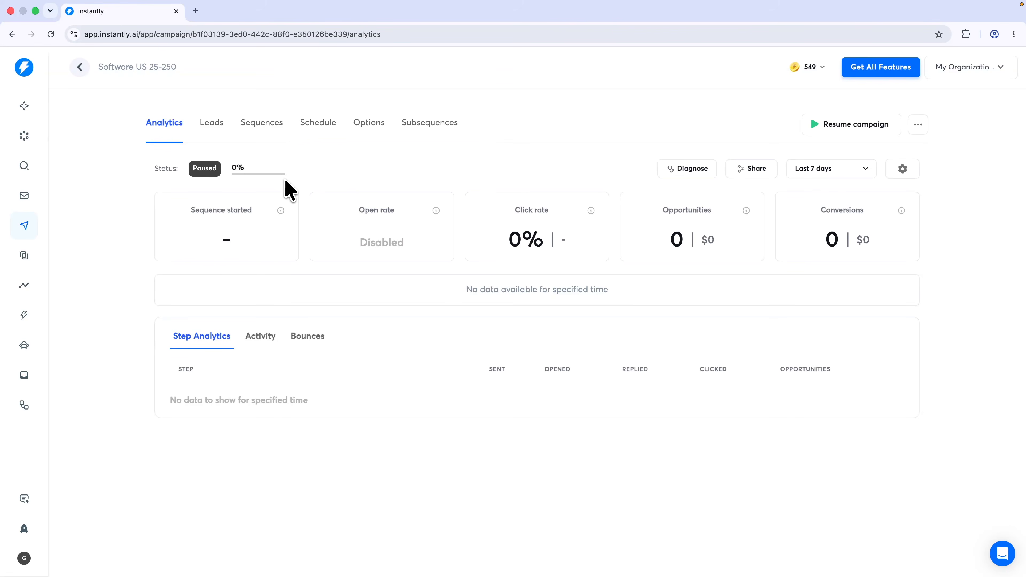
Launch and publish Software US 25-250 from its advanced Options so it becomes Active
click(368, 124)
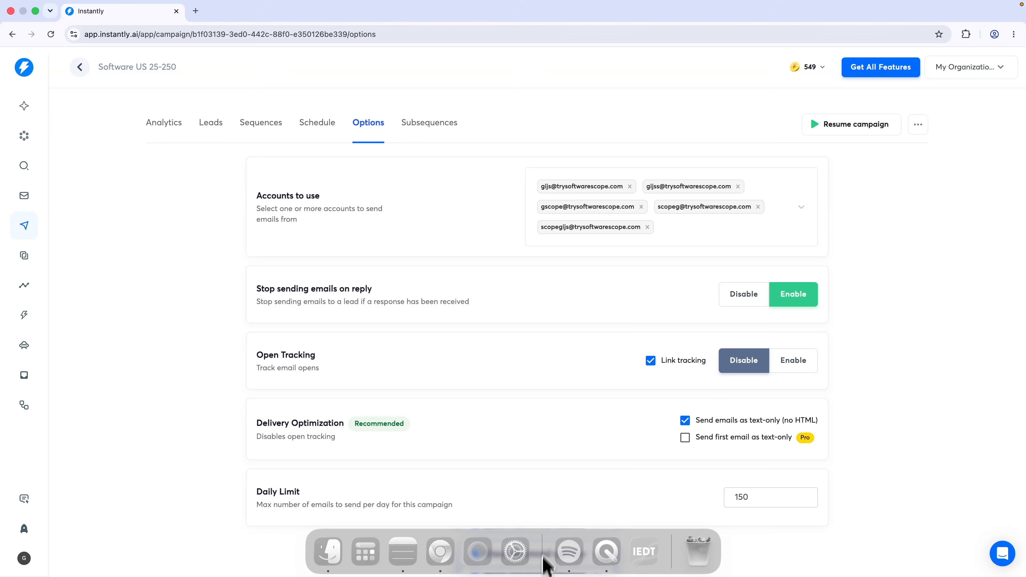
click(545, 553)
scroll(556, 523, down, 15)
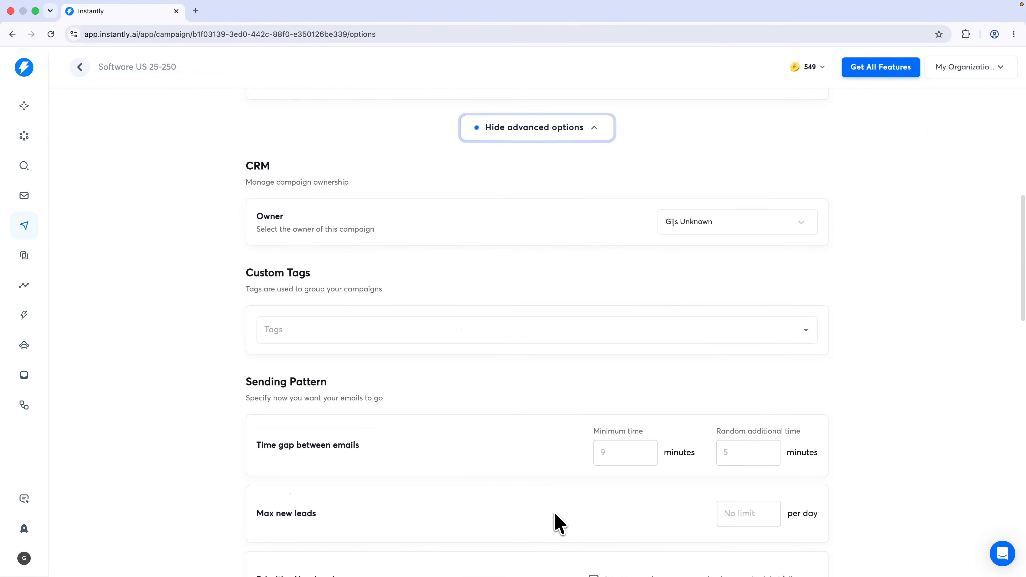
scroll(553, 521, down, 12)
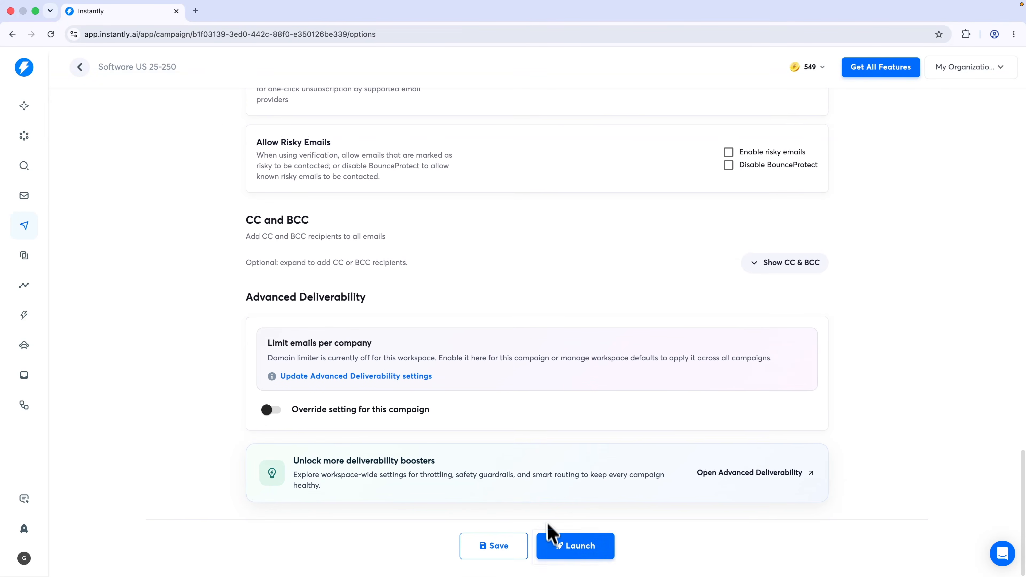
click(567, 548)
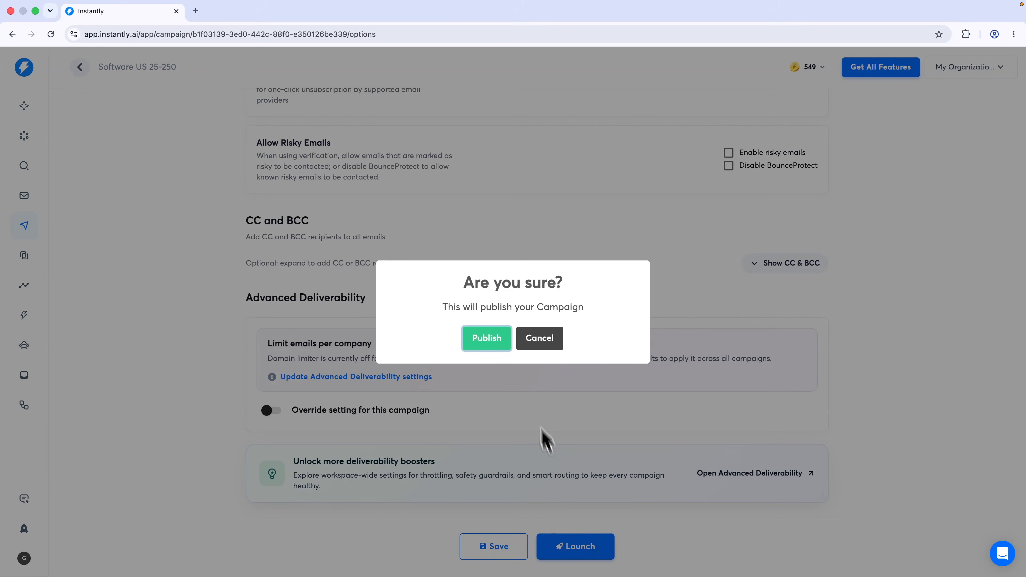
click(493, 340)
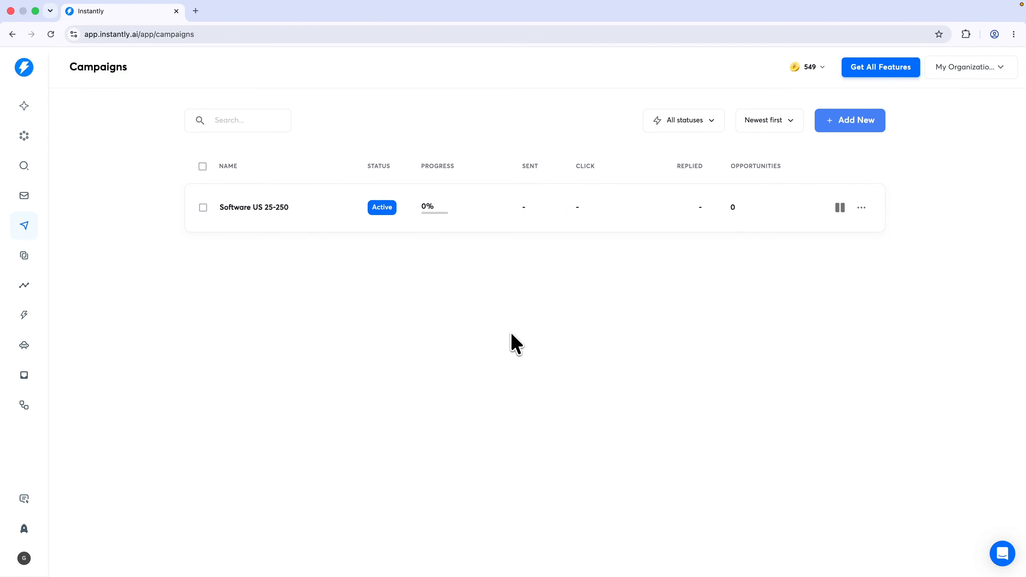
click(275, 207)
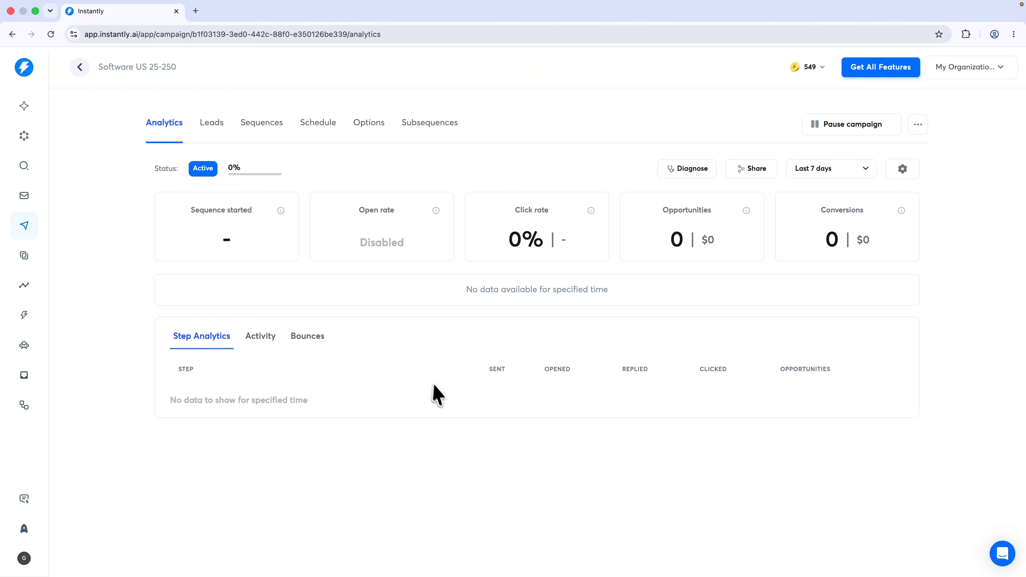
Glance at the activity log, then browse the Leads table showing all 101 leads not yet contacted
click(255, 343)
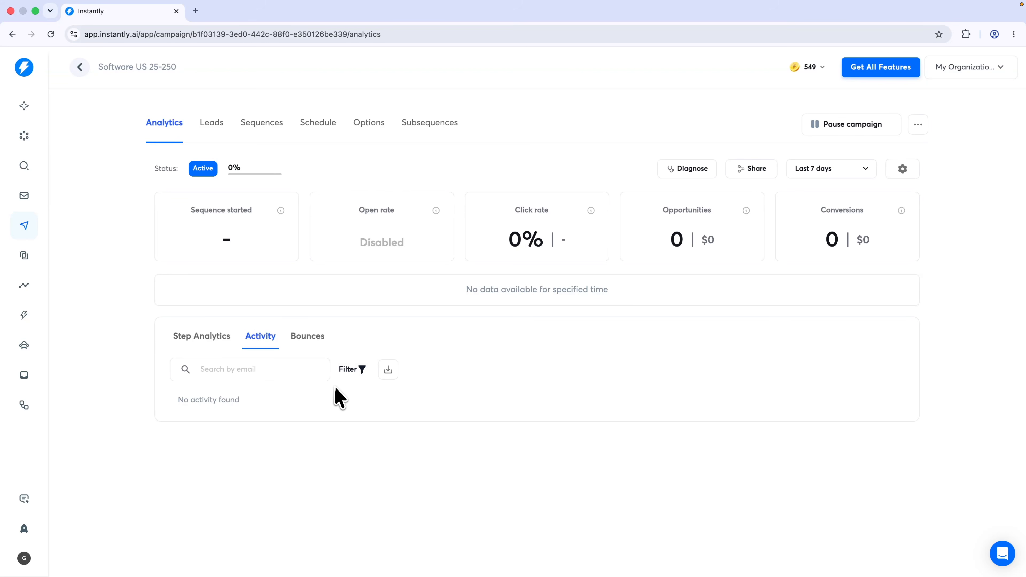
click(211, 123)
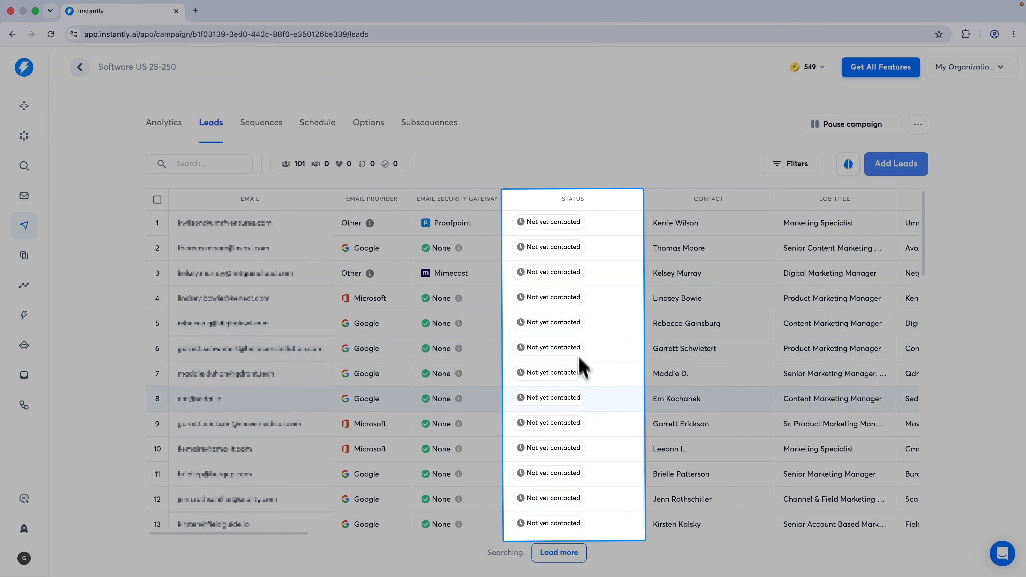
scroll(588, 424, down, 2)
scroll(590, 431, down, 8)
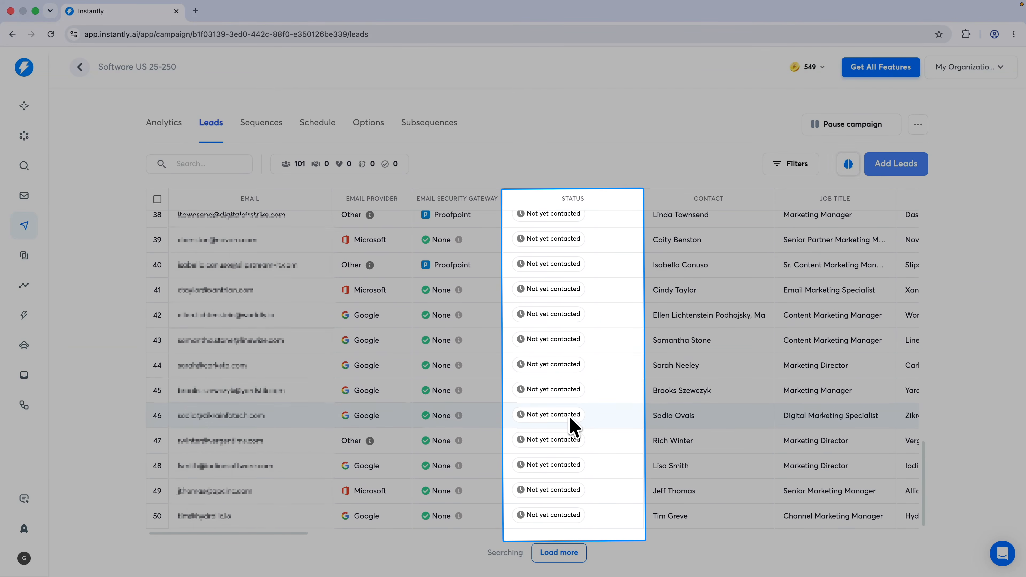
scroll(548, 415, up, 8)
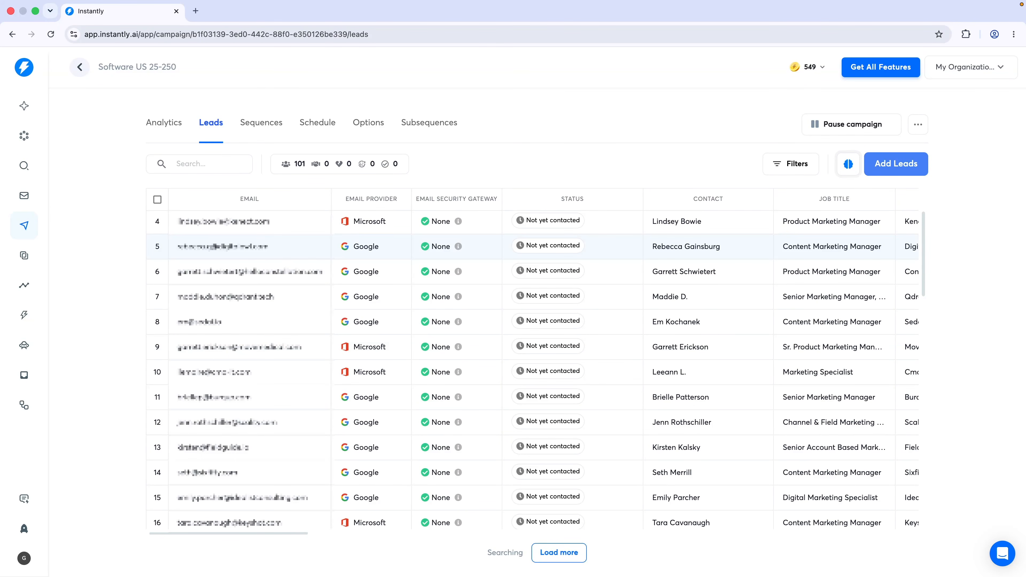
scroll(416, 237, right, 1)
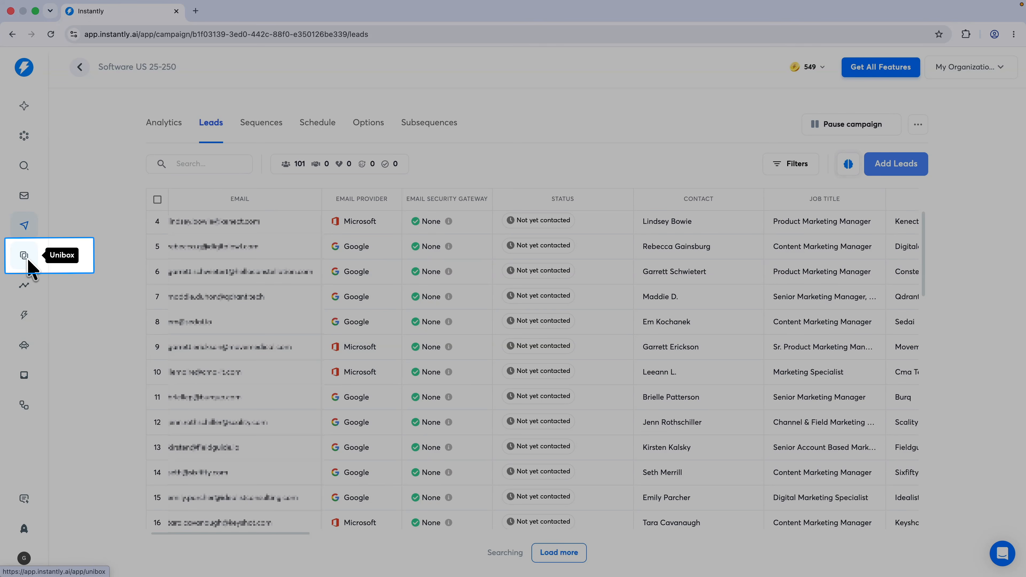
Read the Instantly Demo Email in Unibox, try Move and Reply, and decline the Hyper Growth upgrade
click(23, 255)
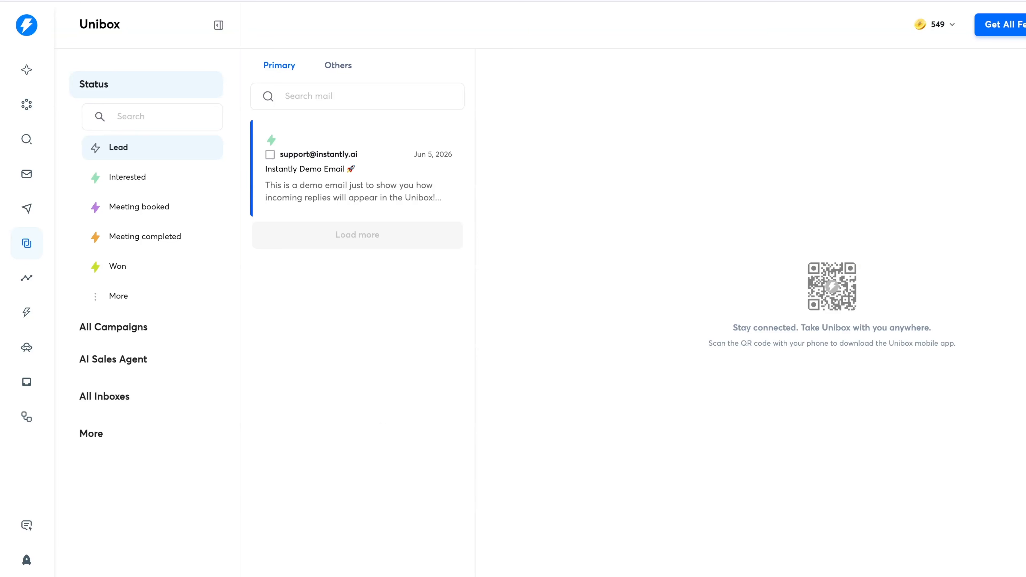
click(271, 140)
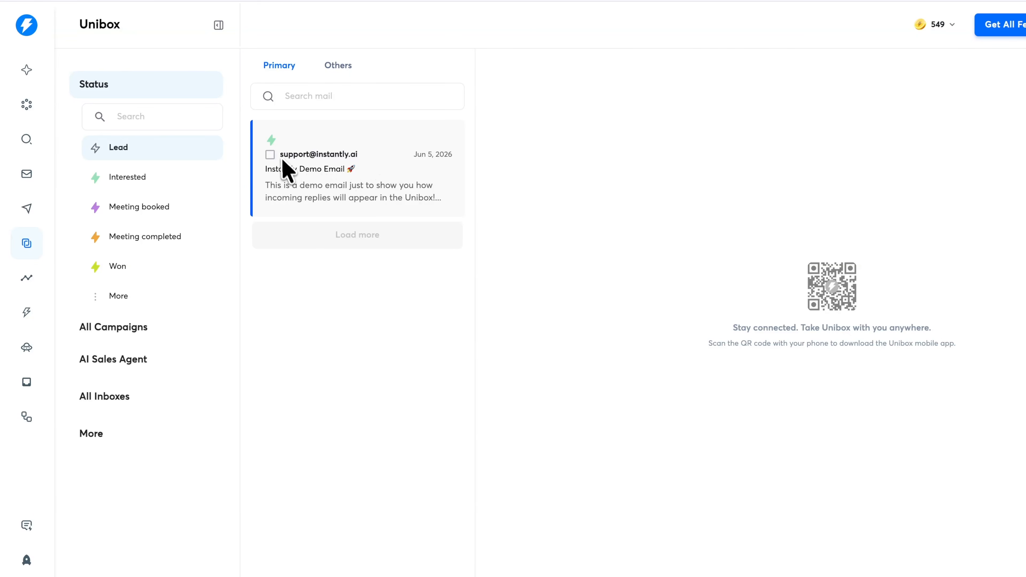
click(420, 198)
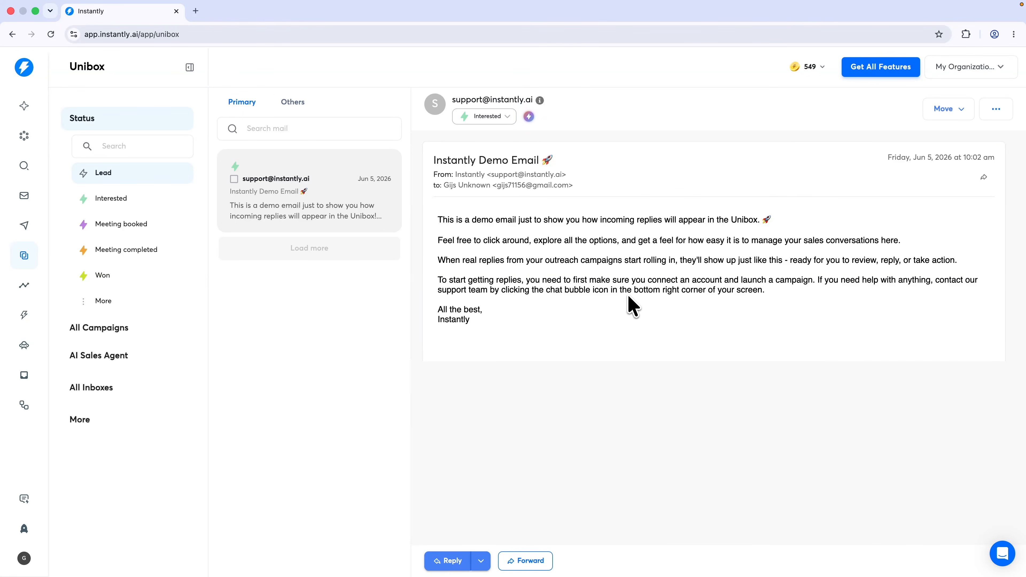
click(956, 121)
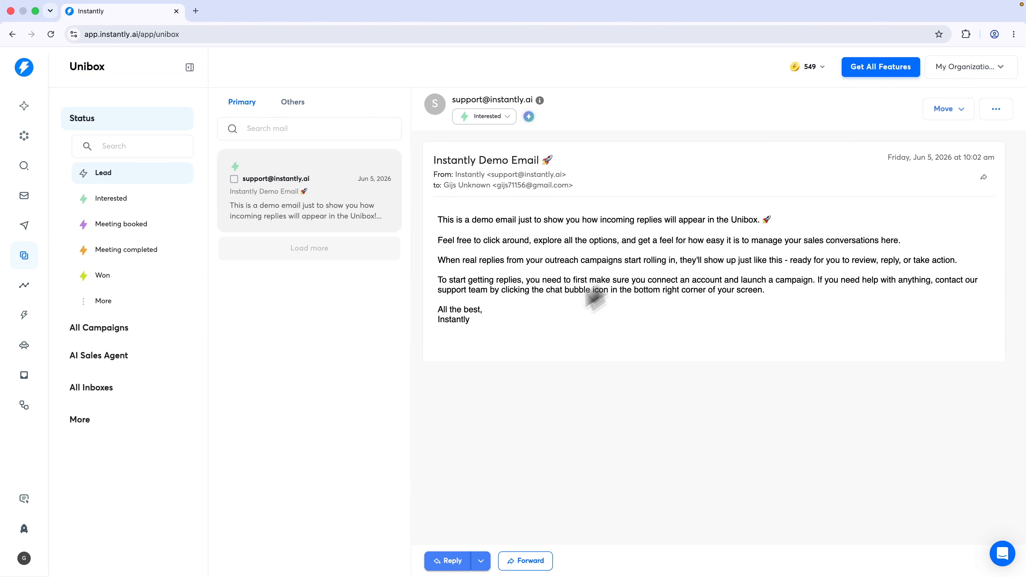
click(446, 563)
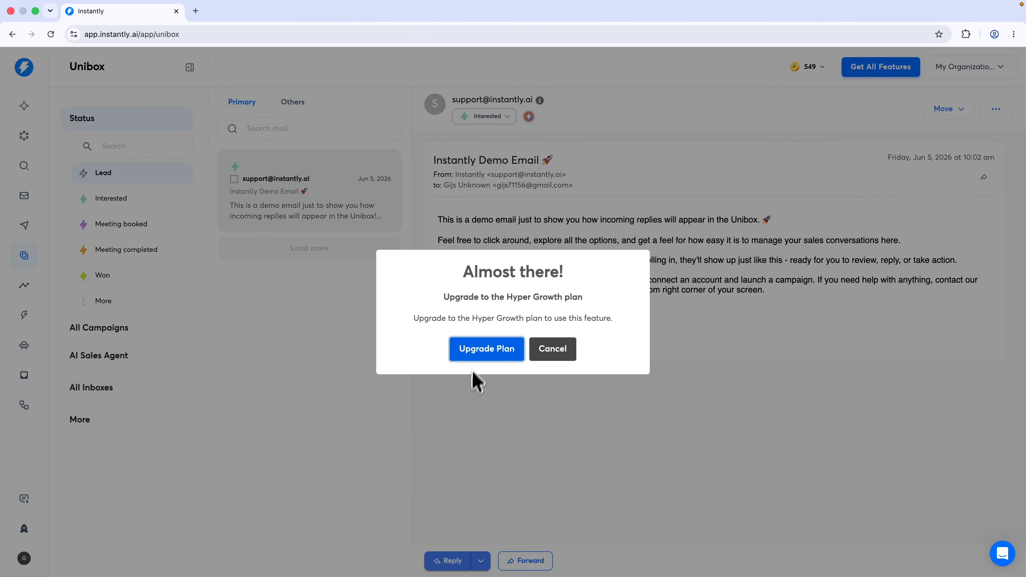
drag(507, 298, 565, 301)
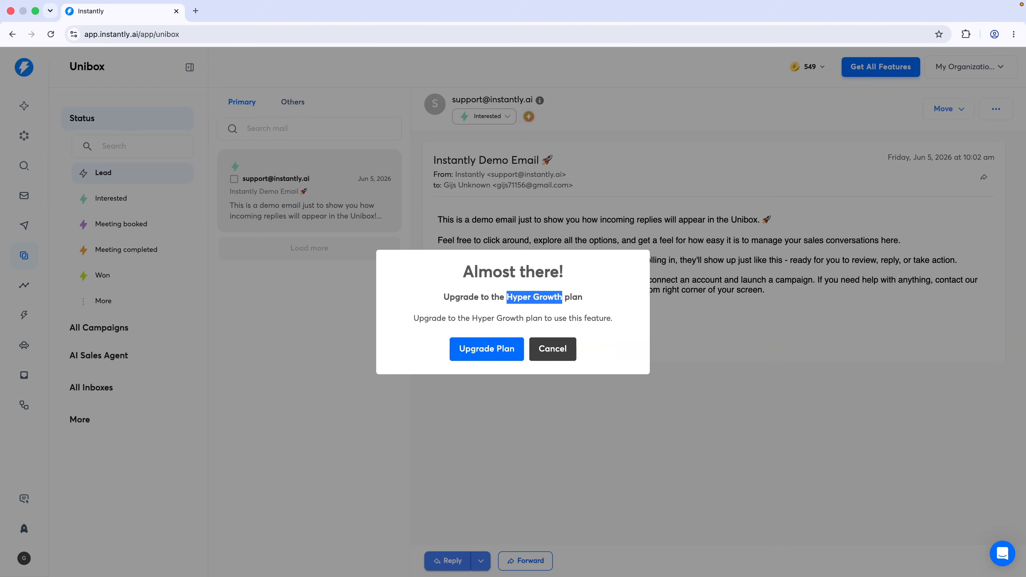
click(562, 359)
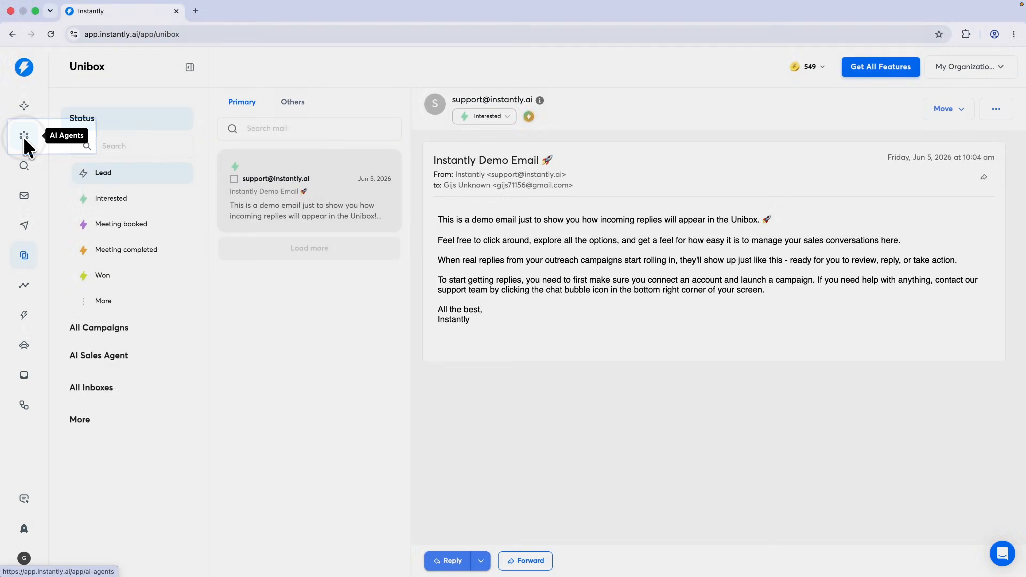
Start a new AI agent from the AI Agents page and review the AI Sales Agent and AI Reply Agent options
click(25, 139)
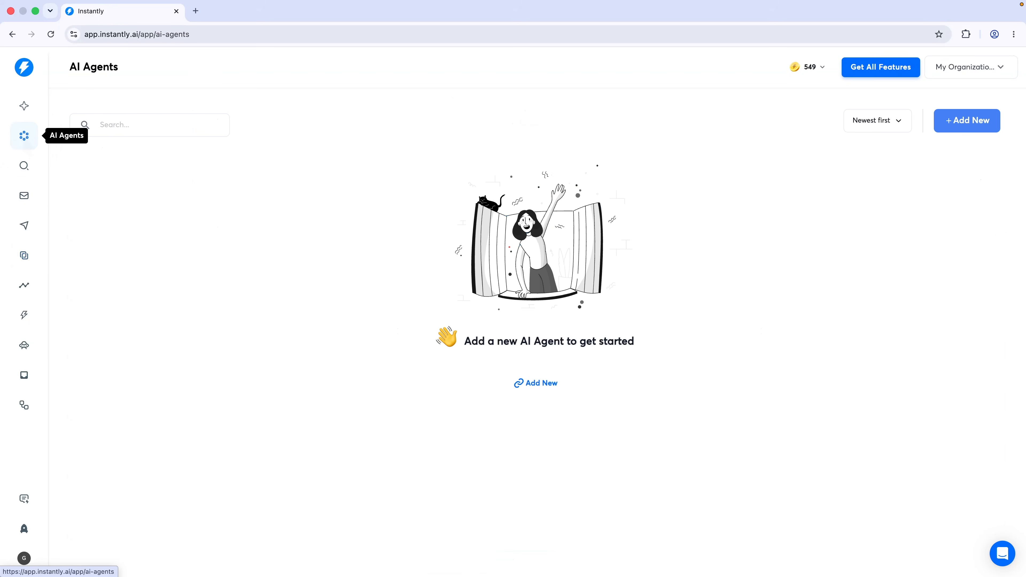
click(530, 382)
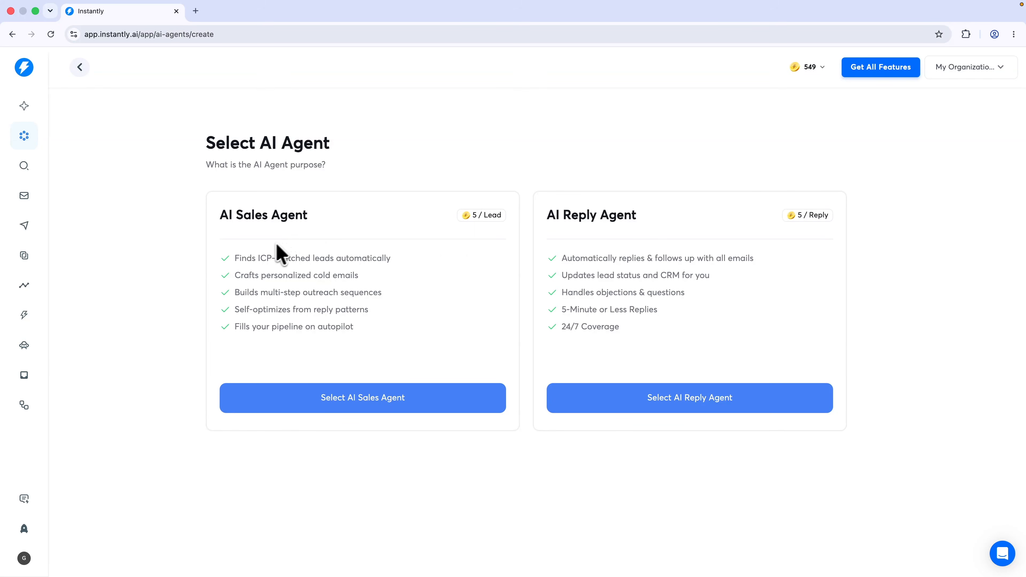
drag(232, 259, 367, 262)
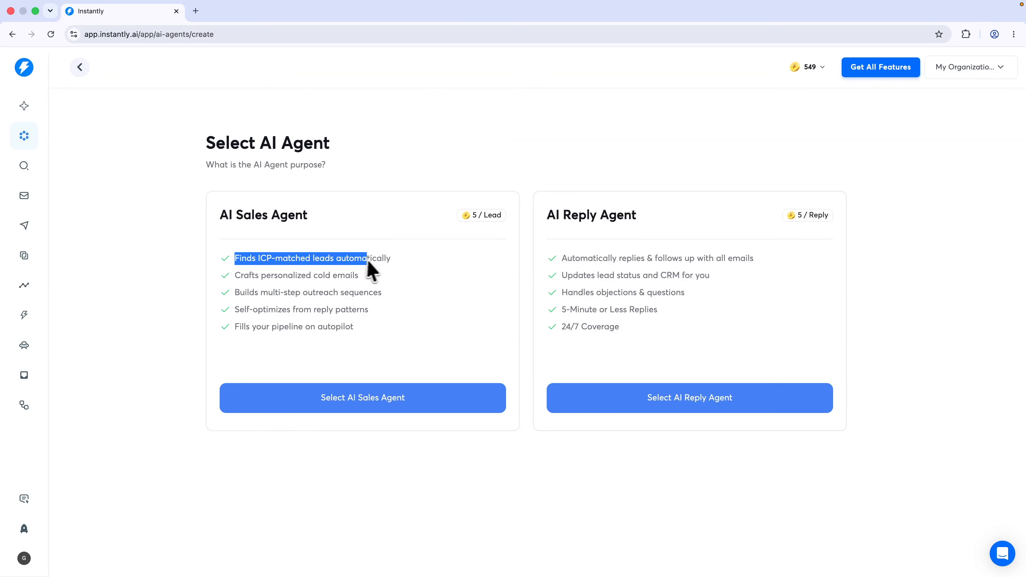
click(396, 263)
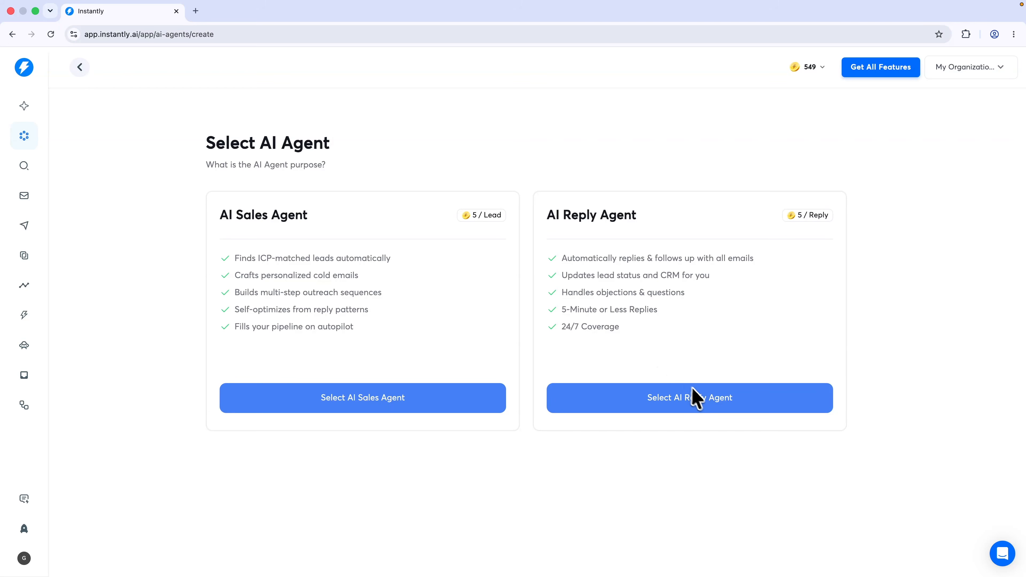
Choose AI Reply Agent, name it 'My agent', and select human-in-the-loop (HITL) mode
click(692, 402)
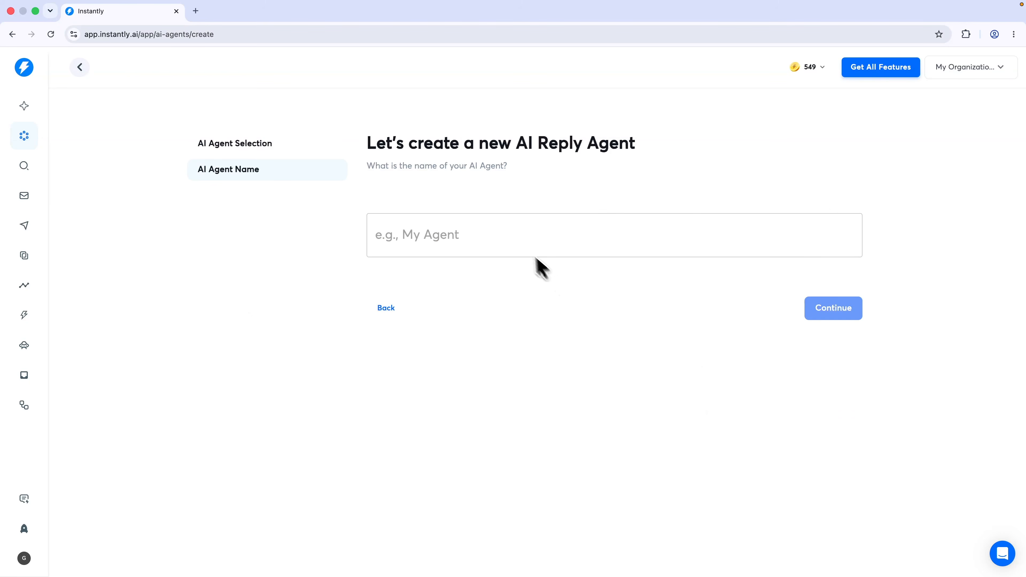
click(516, 240)
text(My agent)
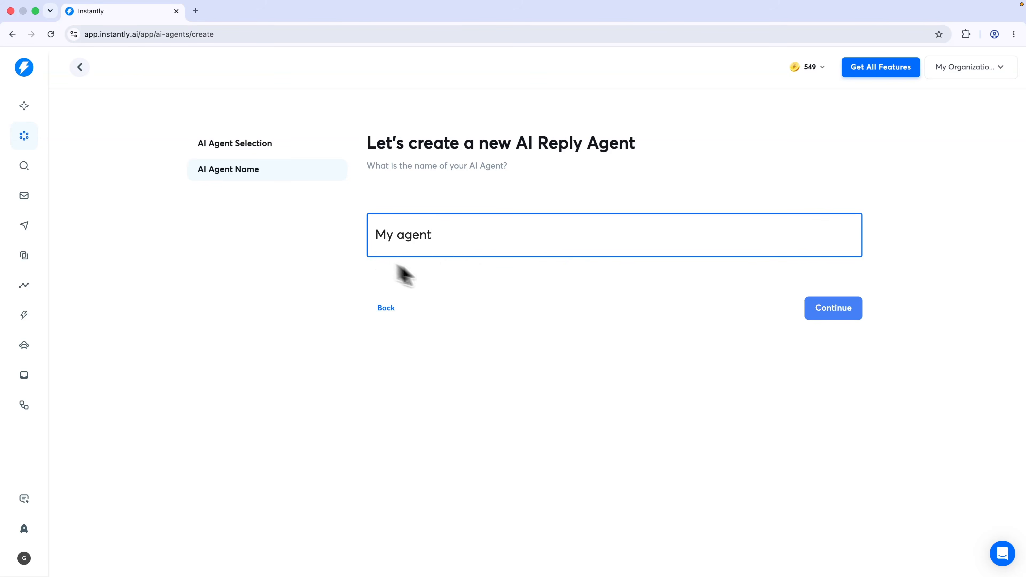
click(841, 309)
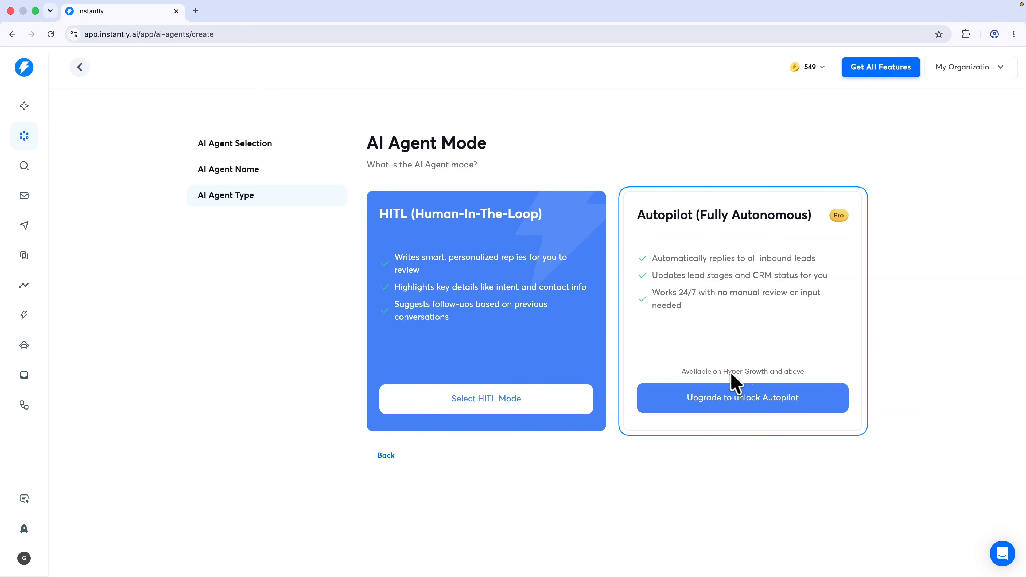
drag(723, 373, 770, 375)
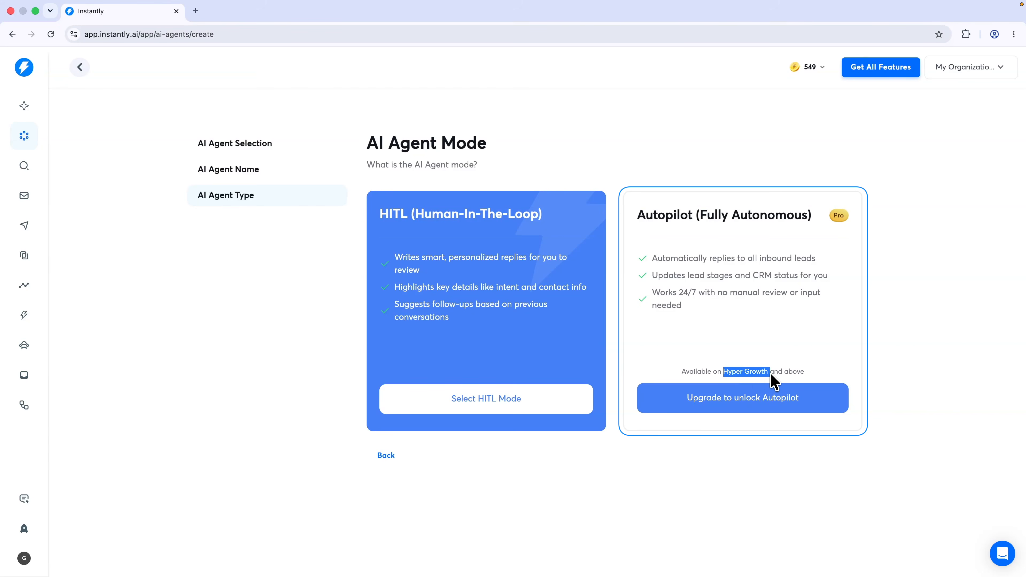
click(771, 375)
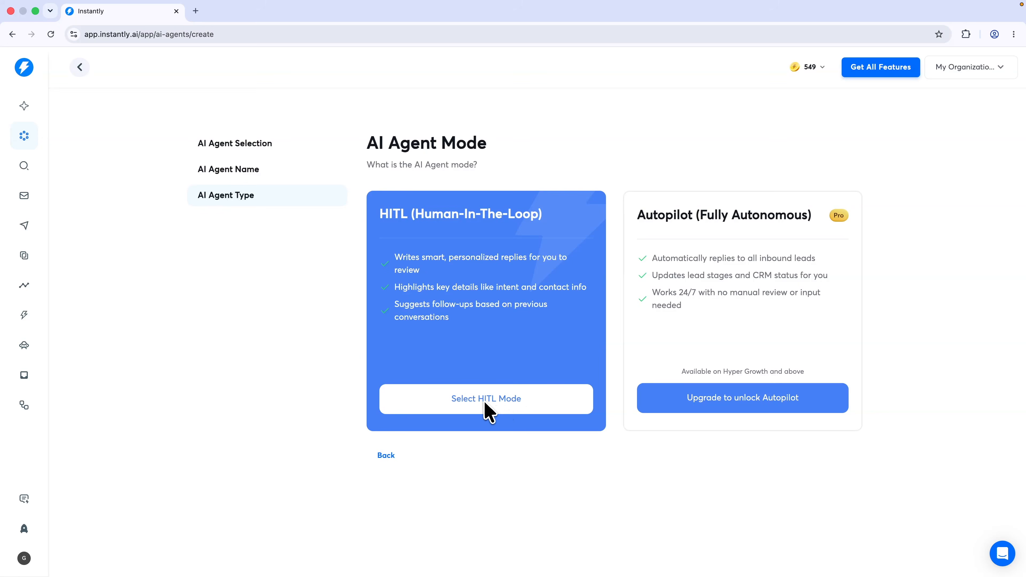
click(482, 409)
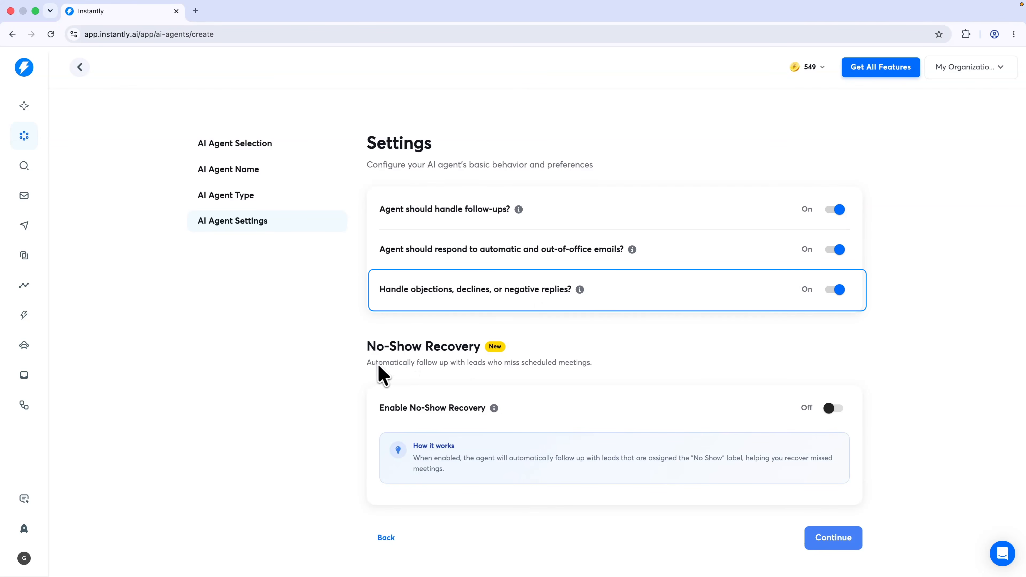
Enable No-Show Recovery and keep All Campaigns & Accounts for the agent
drag(367, 363, 590, 371)
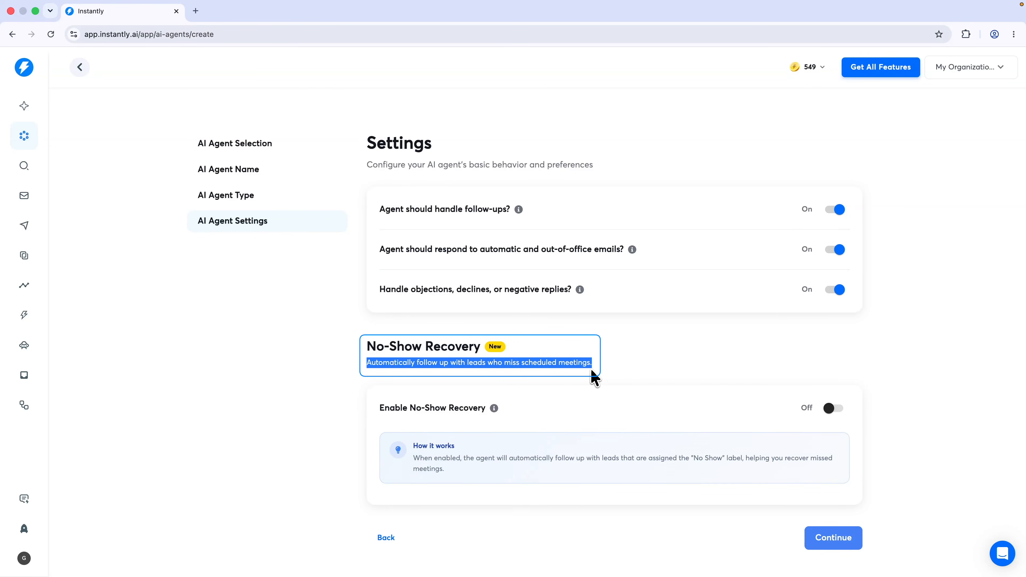
click(589, 372)
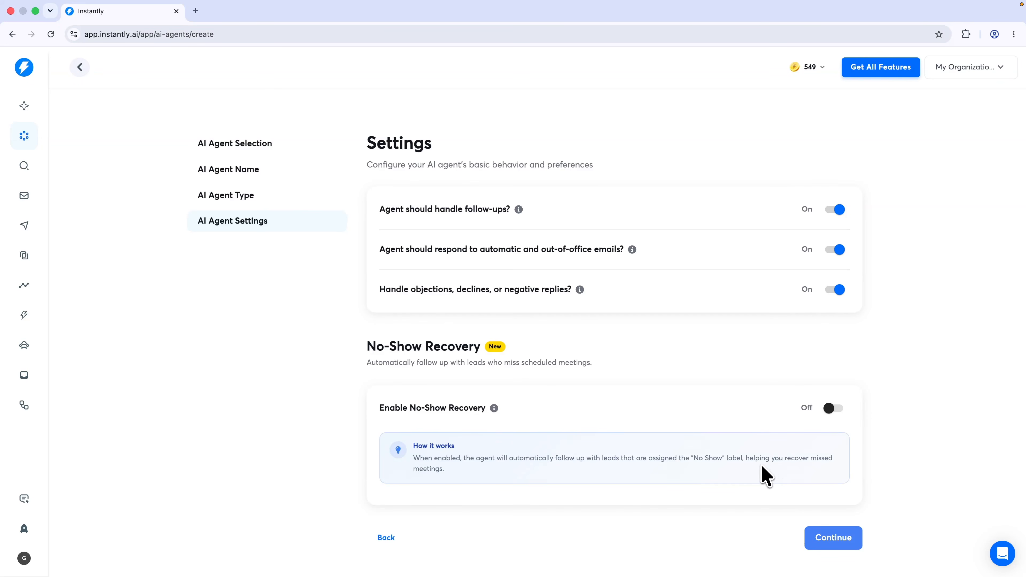
click(834, 408)
scroll(833, 420, down, 2)
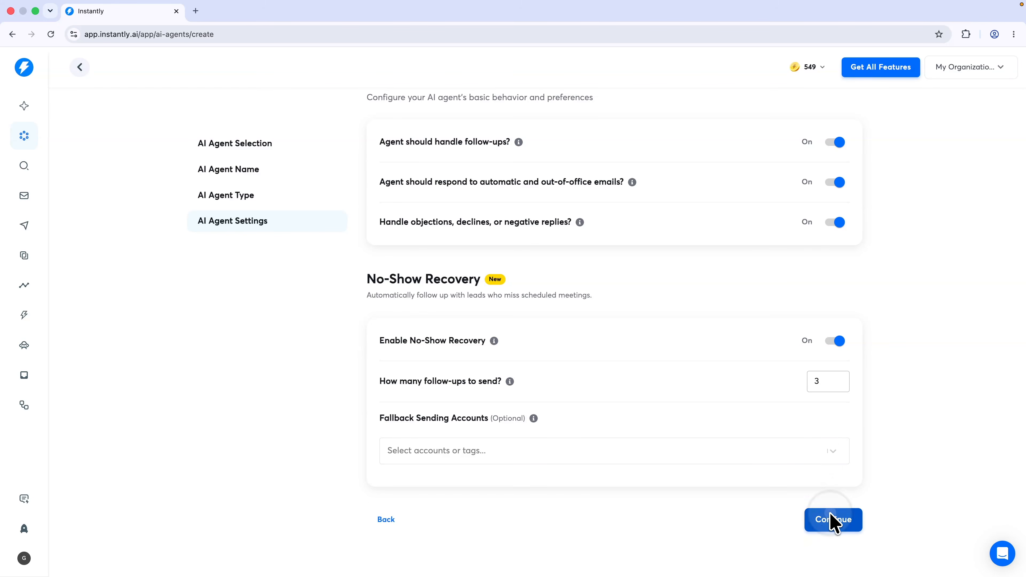
click(831, 520)
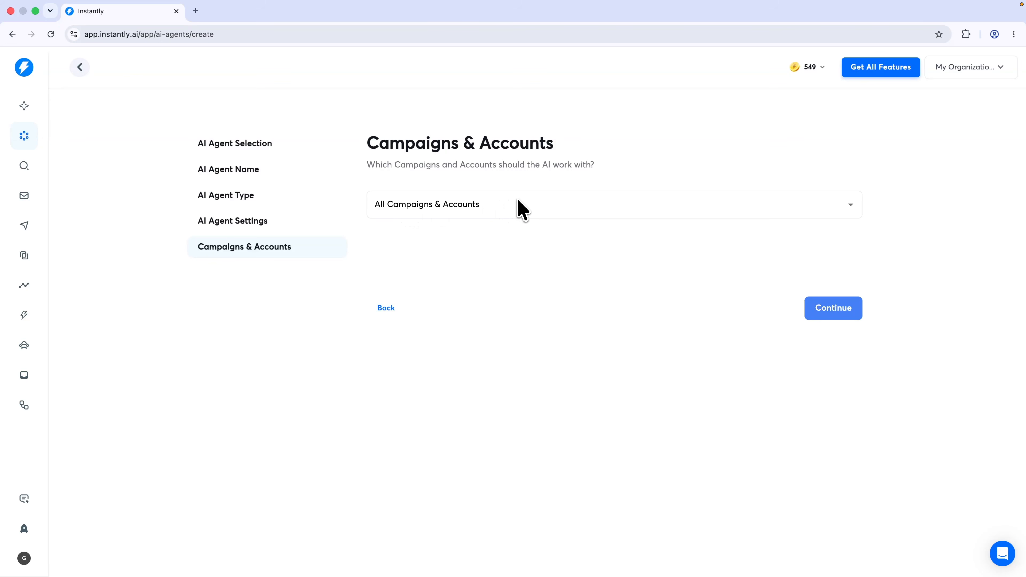
click(834, 310)
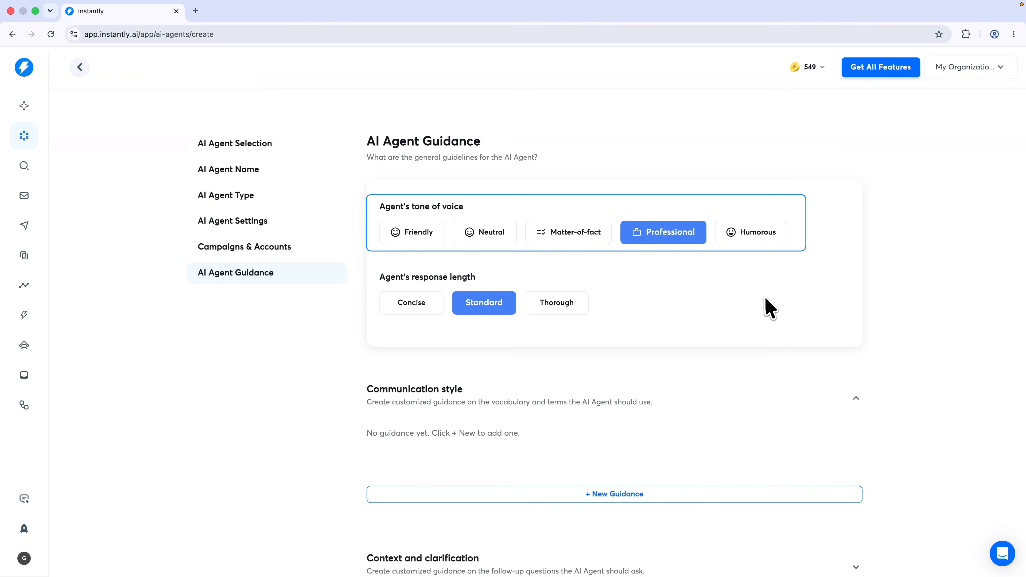
Set the agent's tone of voice to Neutral
click(488, 234)
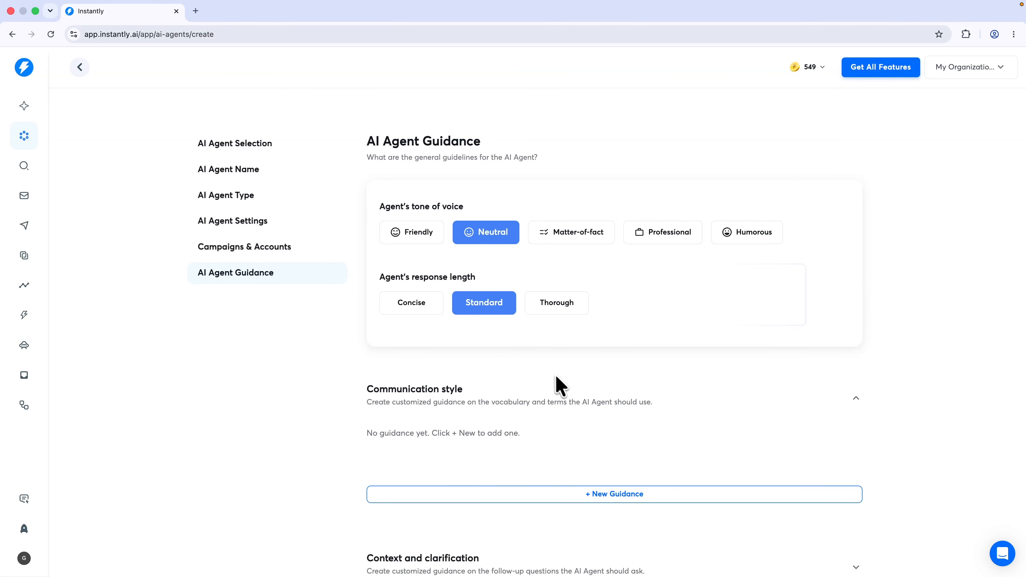
scroll(481, 381, down, 2)
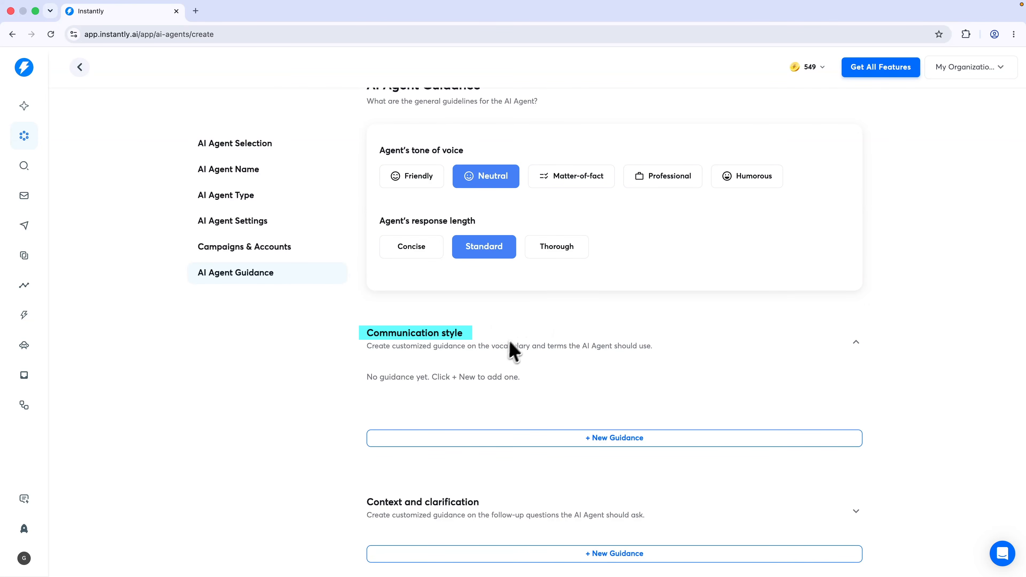
scroll(497, 352, down, 1)
scroll(525, 388, down, 1)
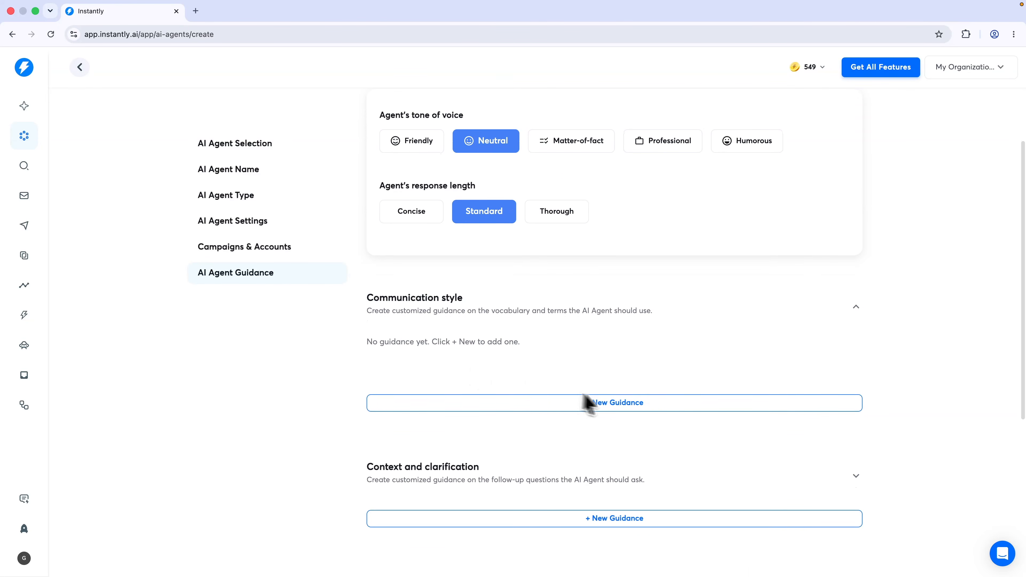
Add a handover guideline about booking meetings and have the AI optimize its wording
click(621, 403)
scroll(623, 412, down, 5)
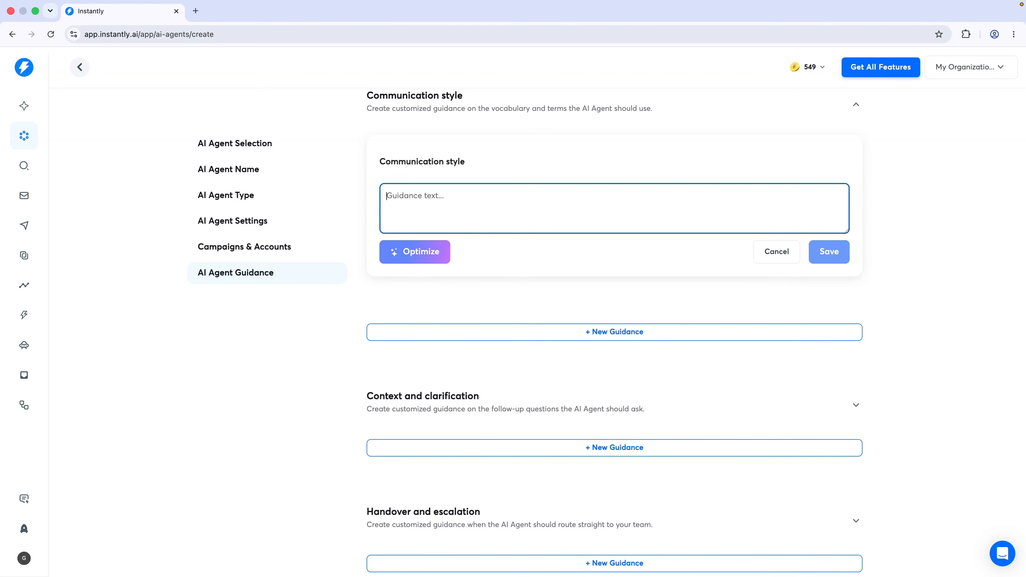
scroll(606, 283, up, 2)
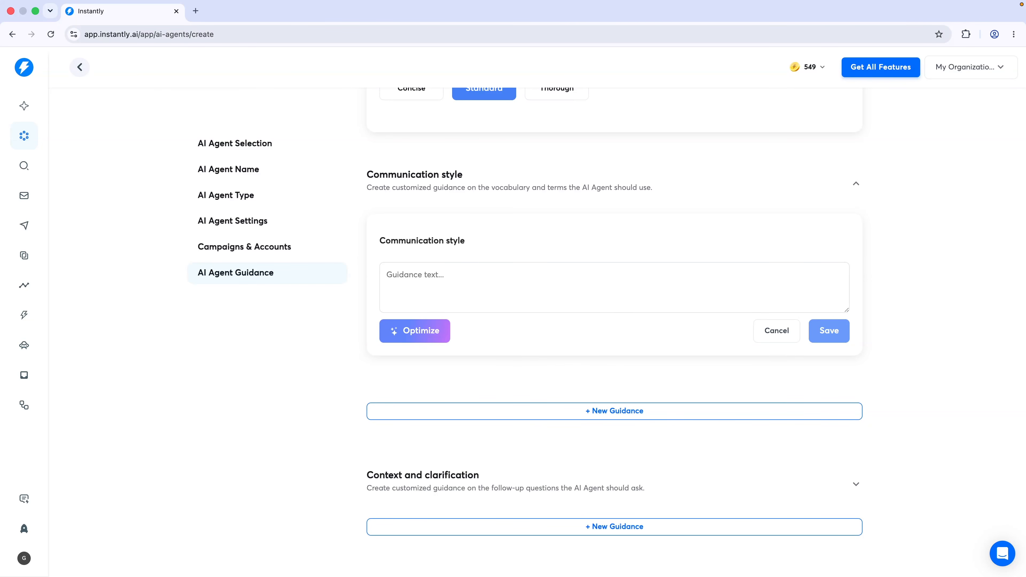
scroll(536, 369, down, 4)
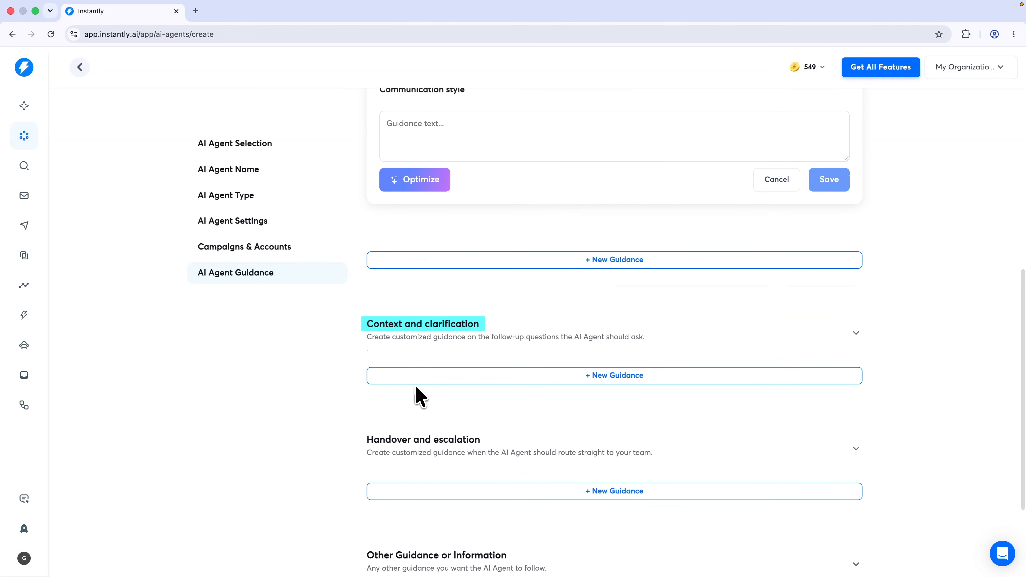
scroll(507, 312, down, 1)
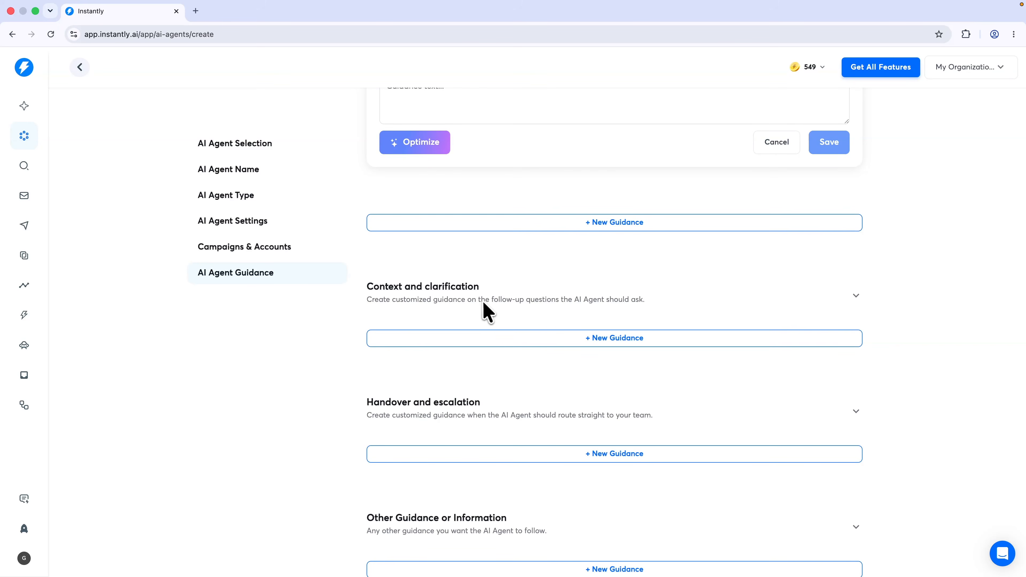
click(613, 339)
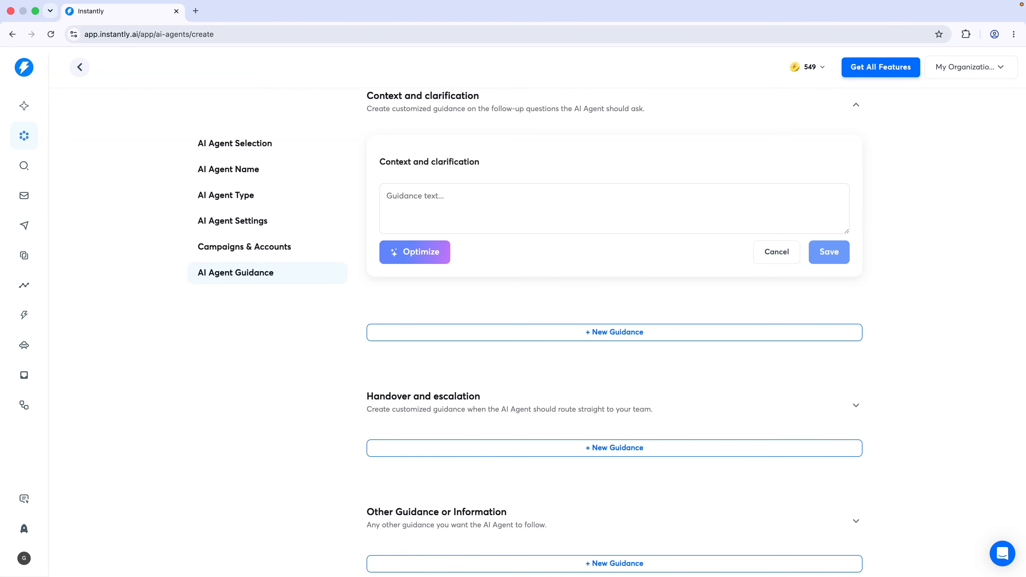
scroll(469, 264, down, 4)
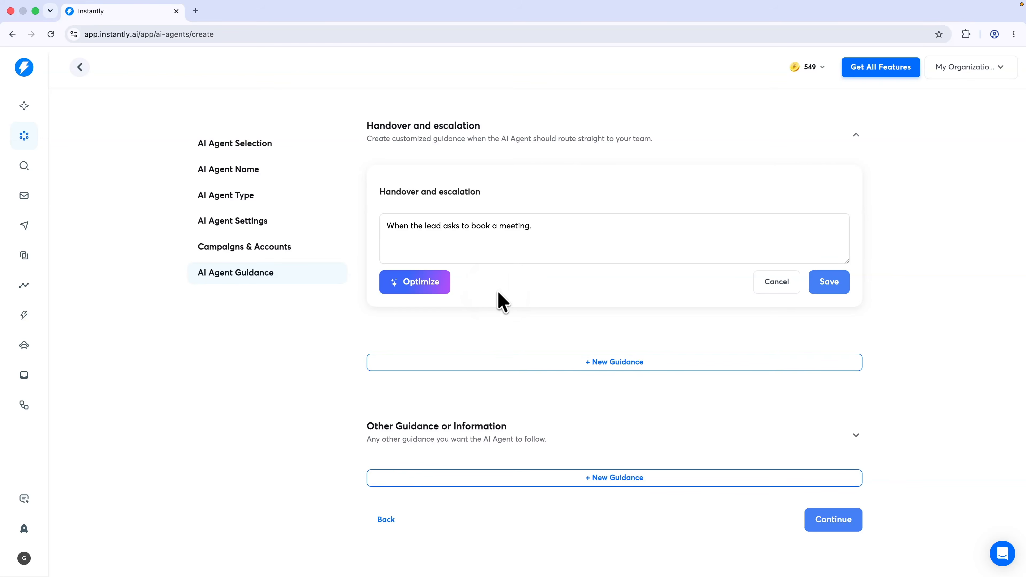
click(414, 288)
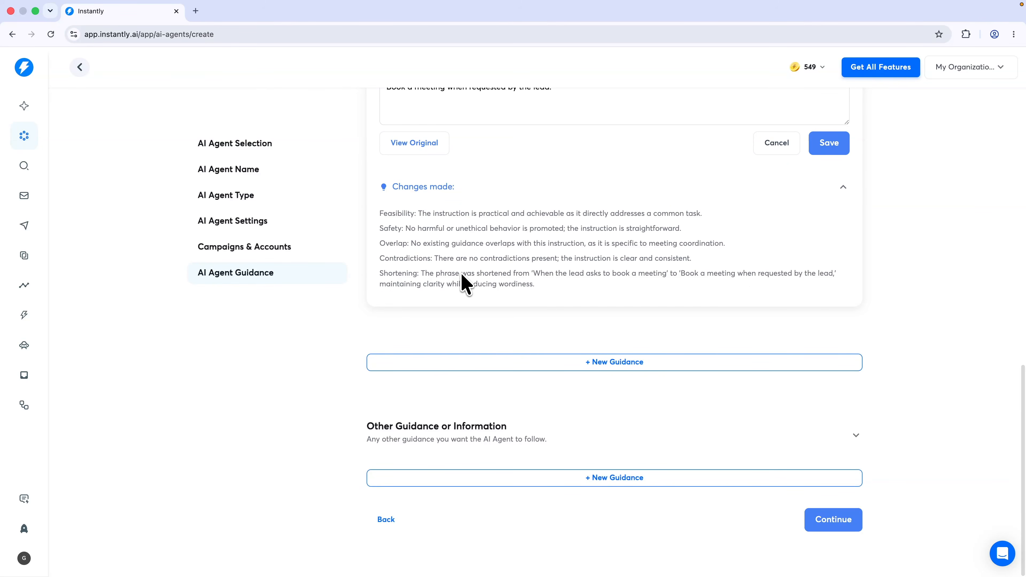
click(838, 525)
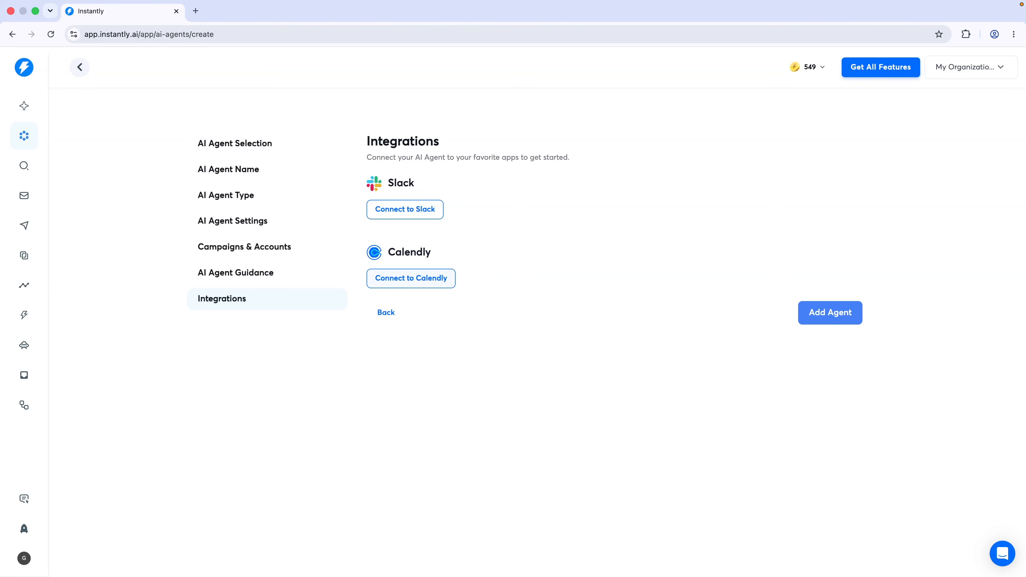
Add My agent as an active HITL Reply Agent and start adding another agent
click(830, 317)
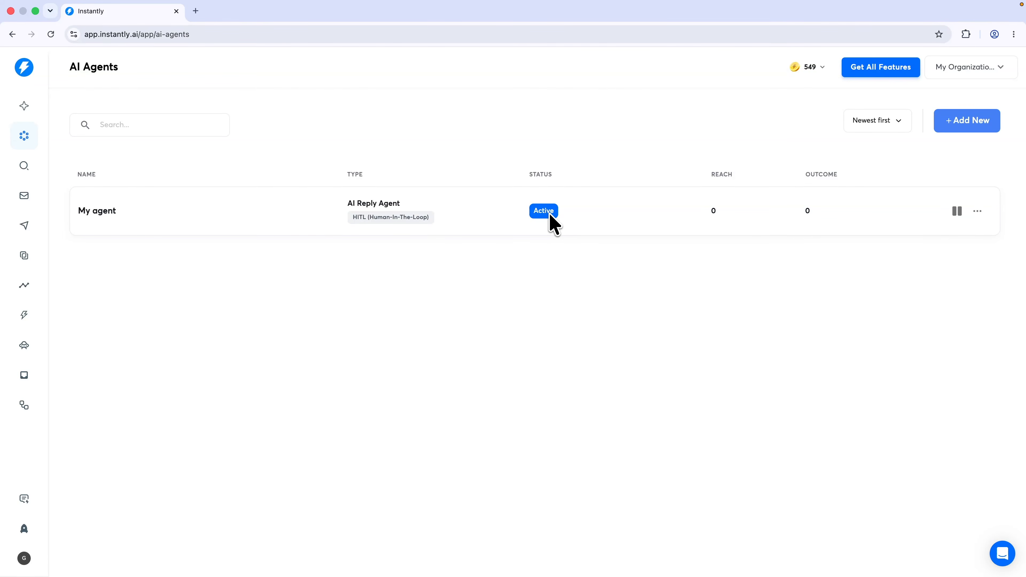
click(986, 122)
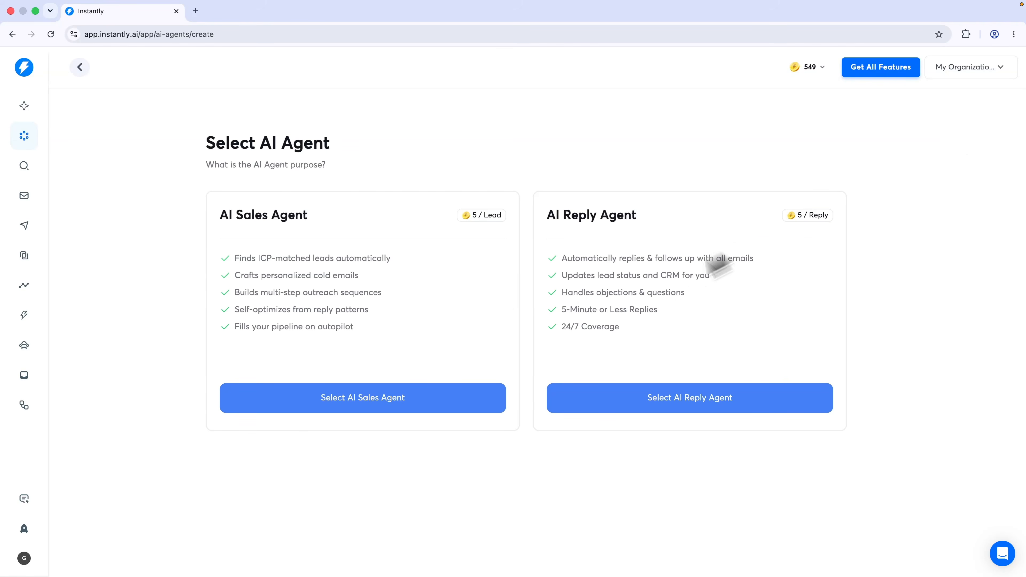
Create an AI Sales Agent for danistutorials.online, accepting the AI Sales Agent terms
click(361, 406)
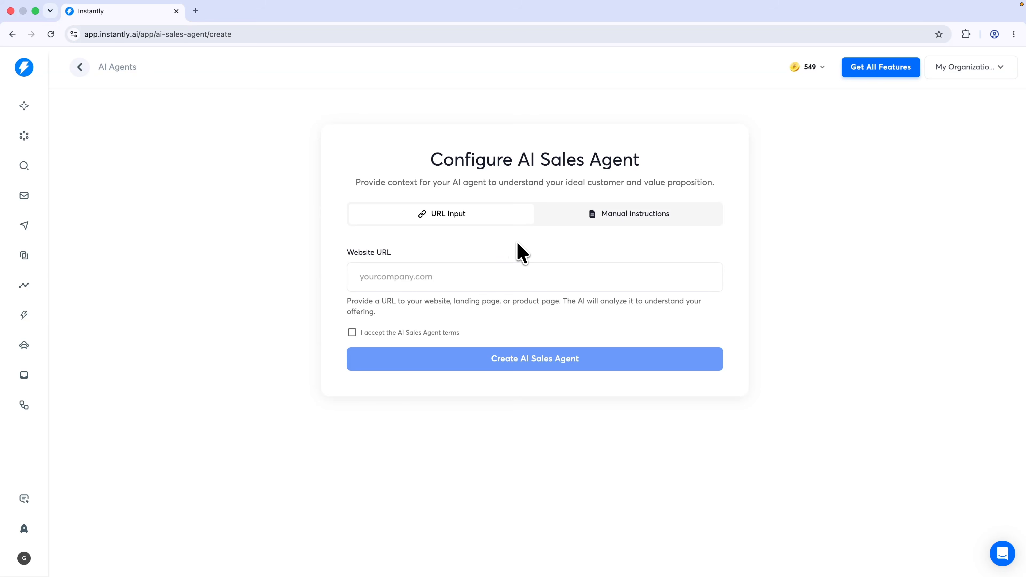
click(472, 273)
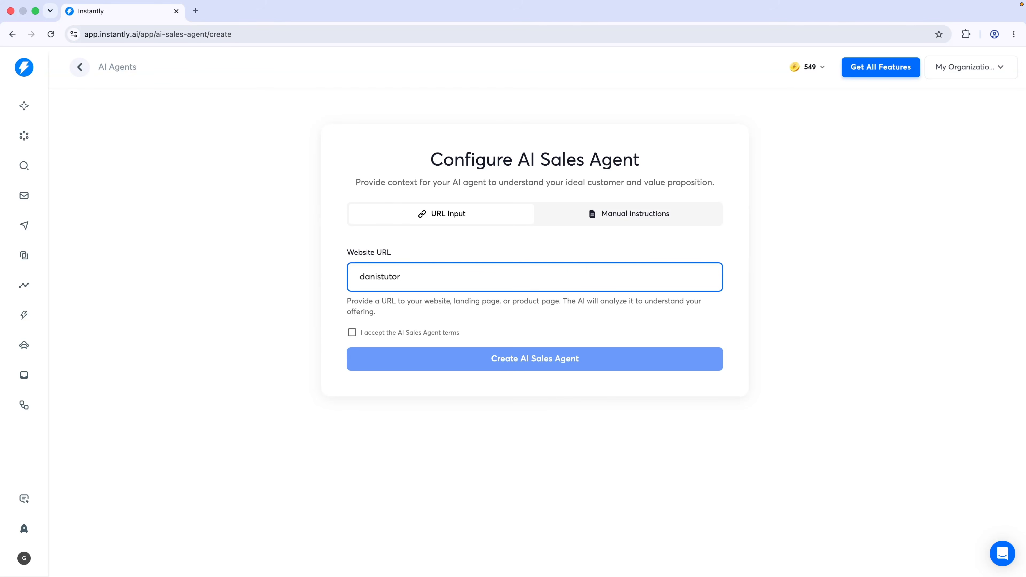
text(danistutorials.online)
click(402, 318)
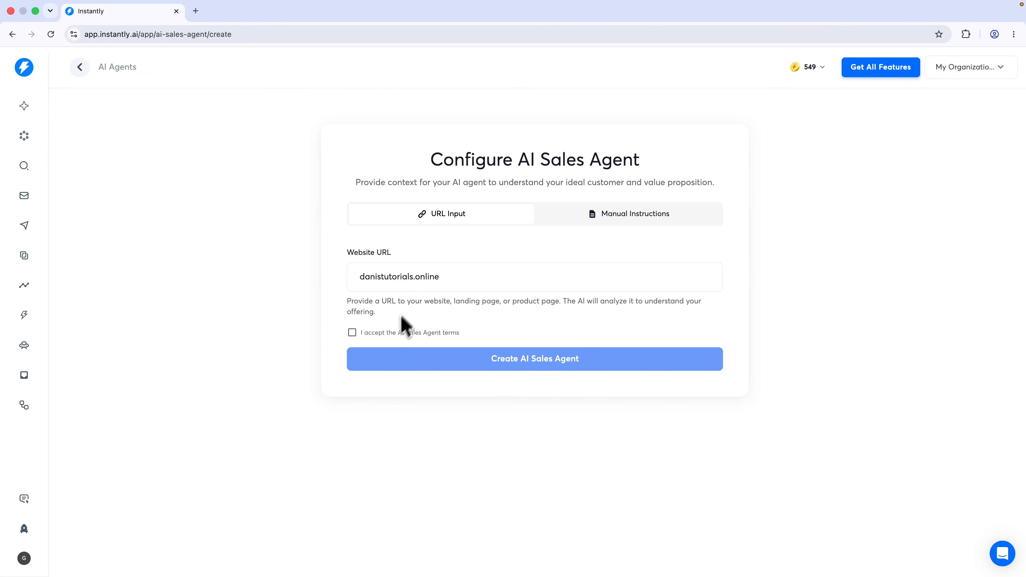
click(399, 336)
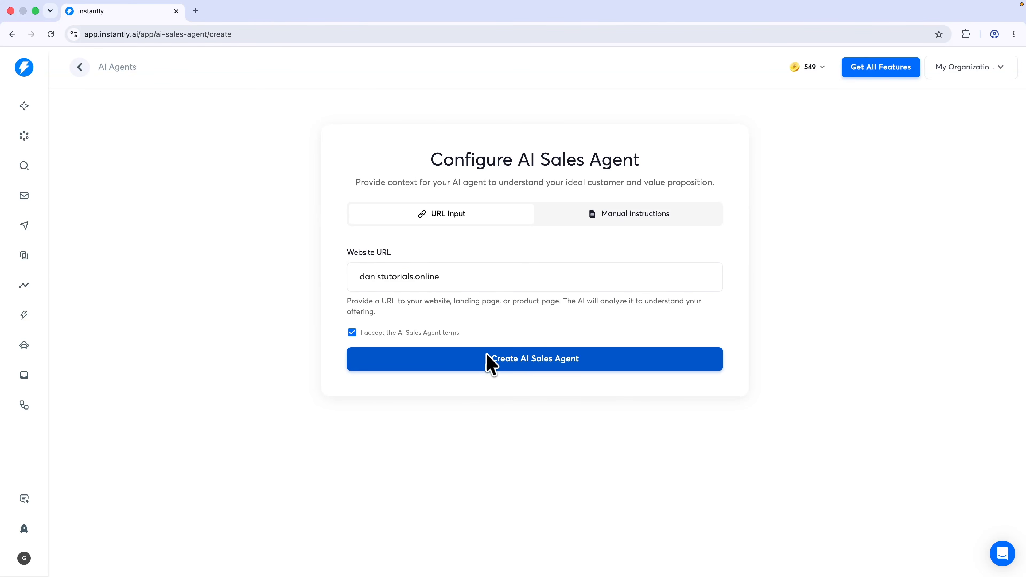
click(519, 362)
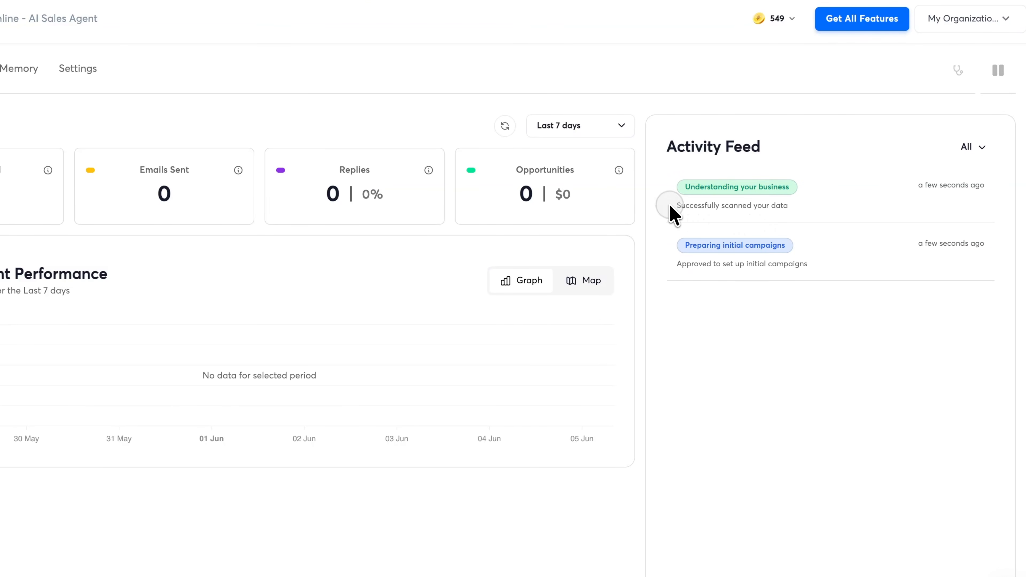
drag(672, 211, 764, 211)
click(766, 216)
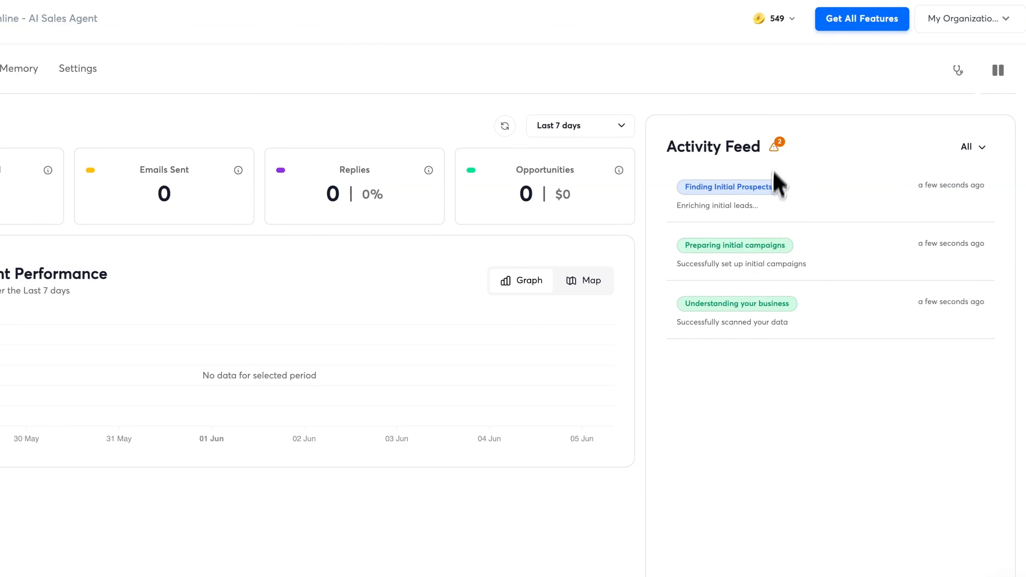
click(776, 148)
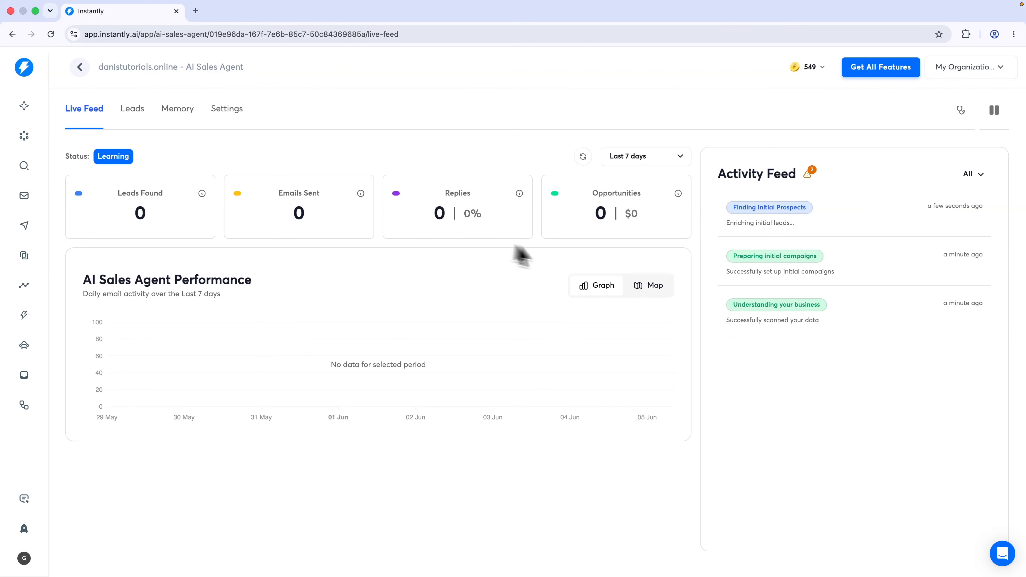
Review the sales agent's settings: sending accounts, schedule and limits, deliverability, and Slack integration
click(239, 119)
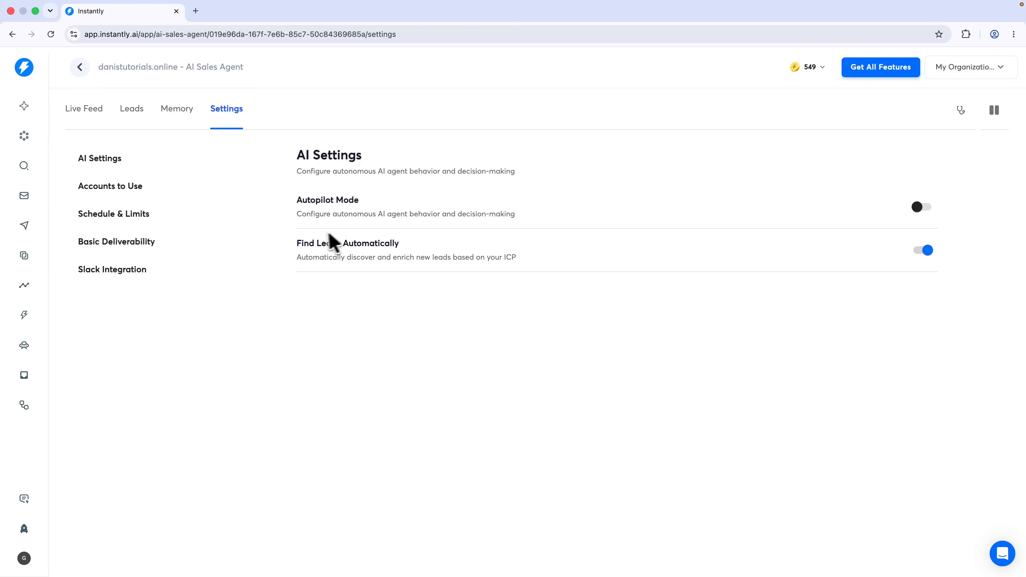
click(138, 188)
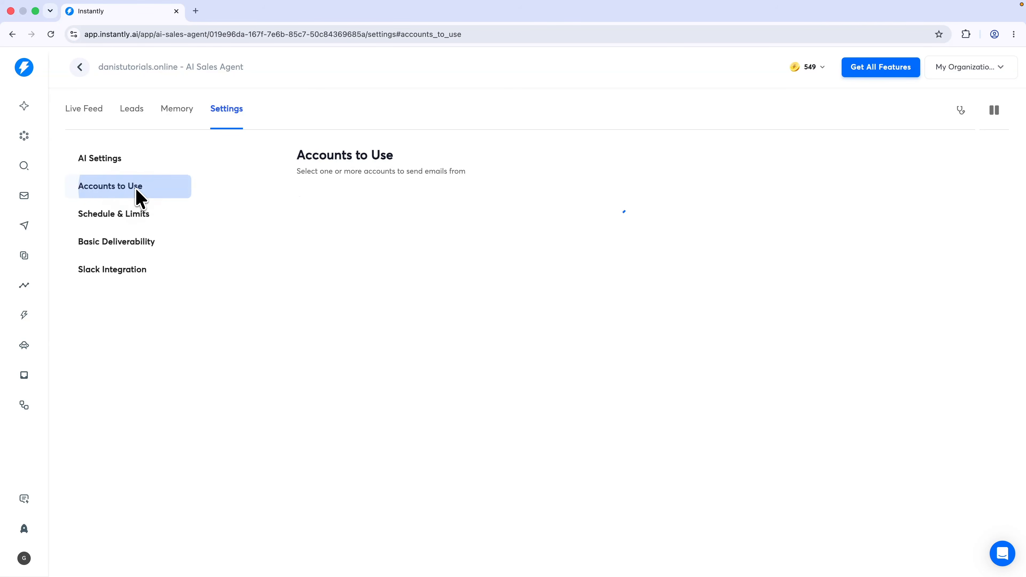
click(128, 216)
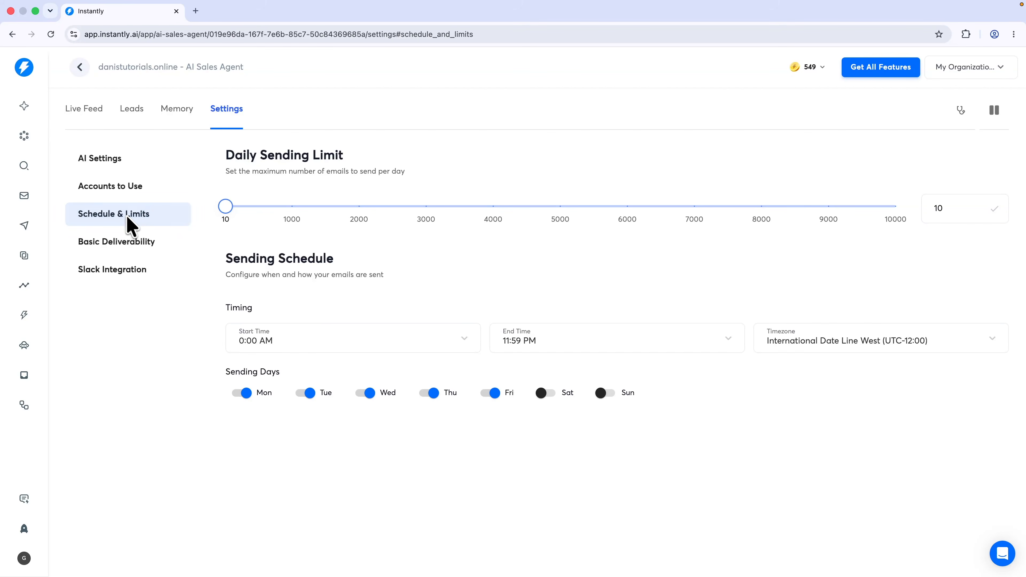
click(119, 245)
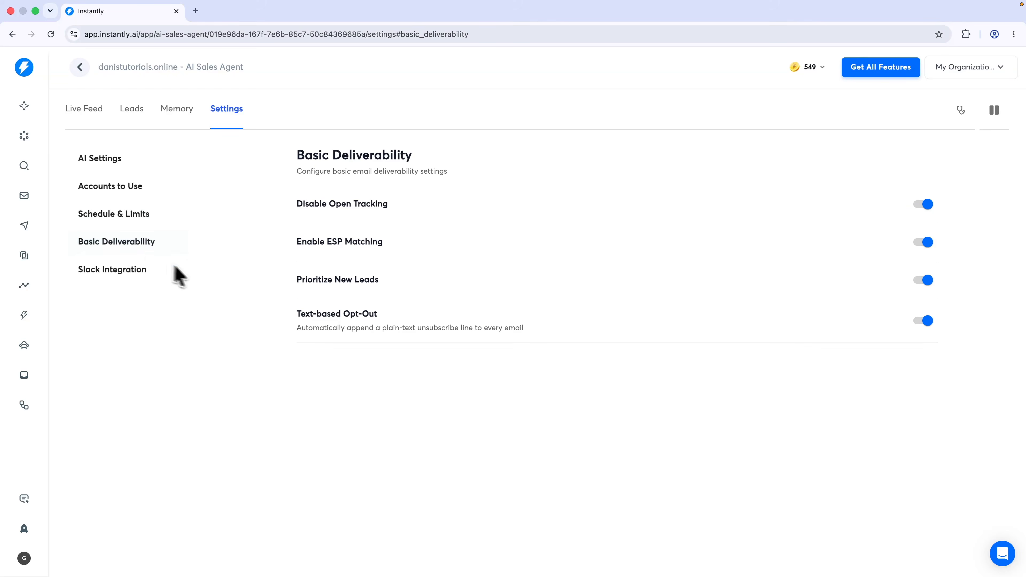
click(137, 271)
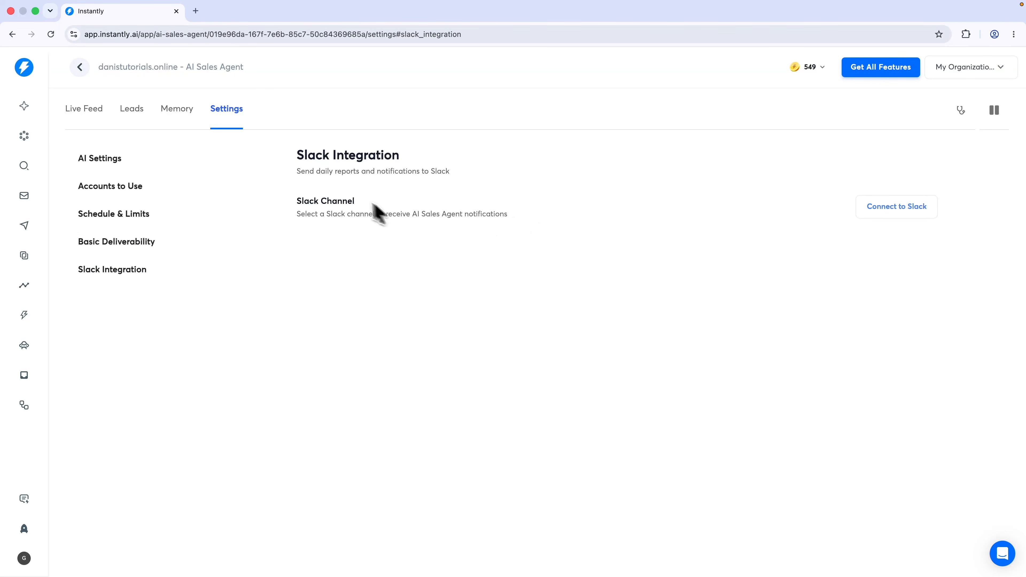
drag(301, 176, 357, 192)
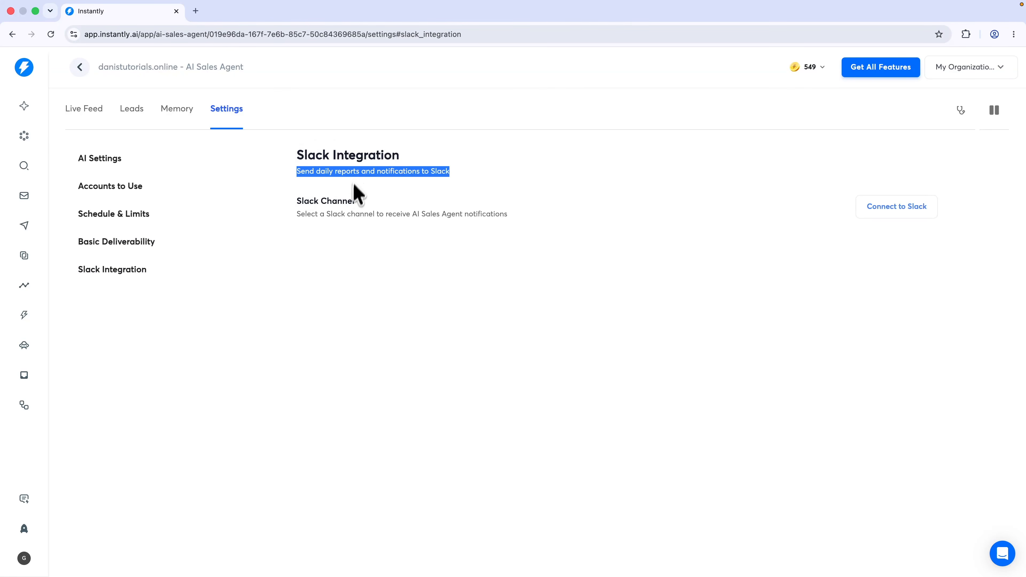
Check the agent's Leads list and Memory sections: business details, customer profiles and guidance
click(133, 114)
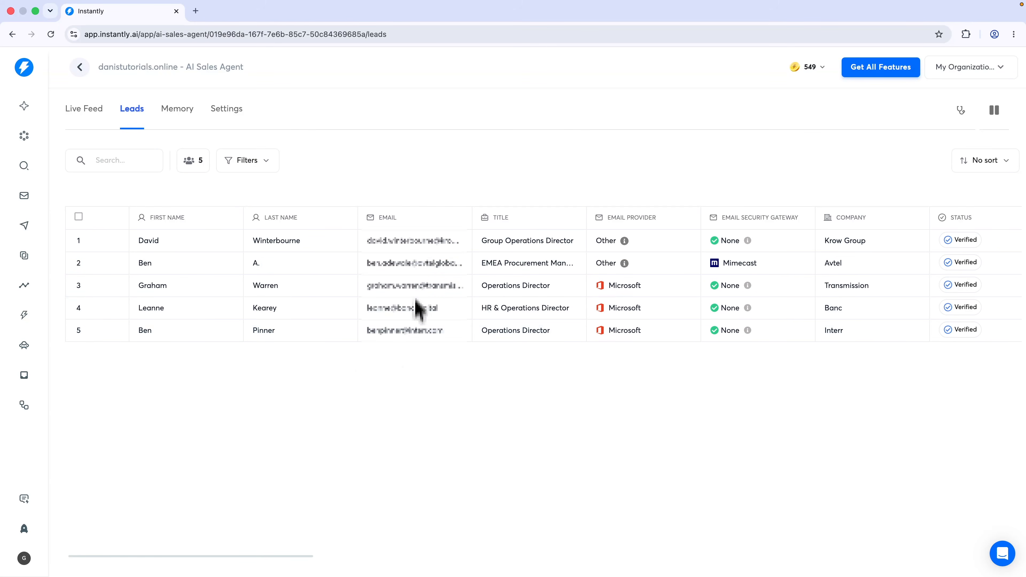
scroll(310, 244, right, 10)
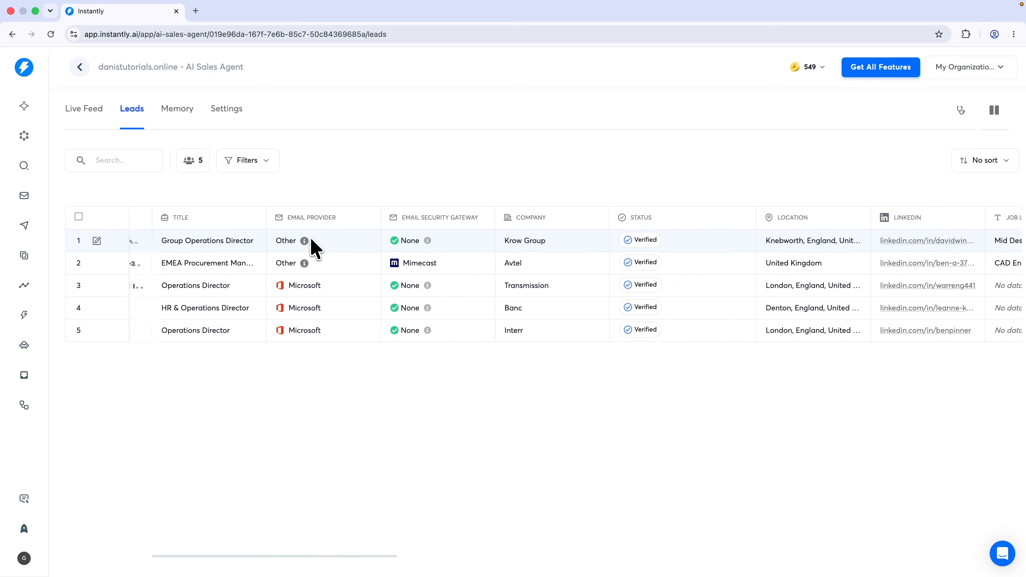
scroll(311, 245, left, 10)
click(180, 109)
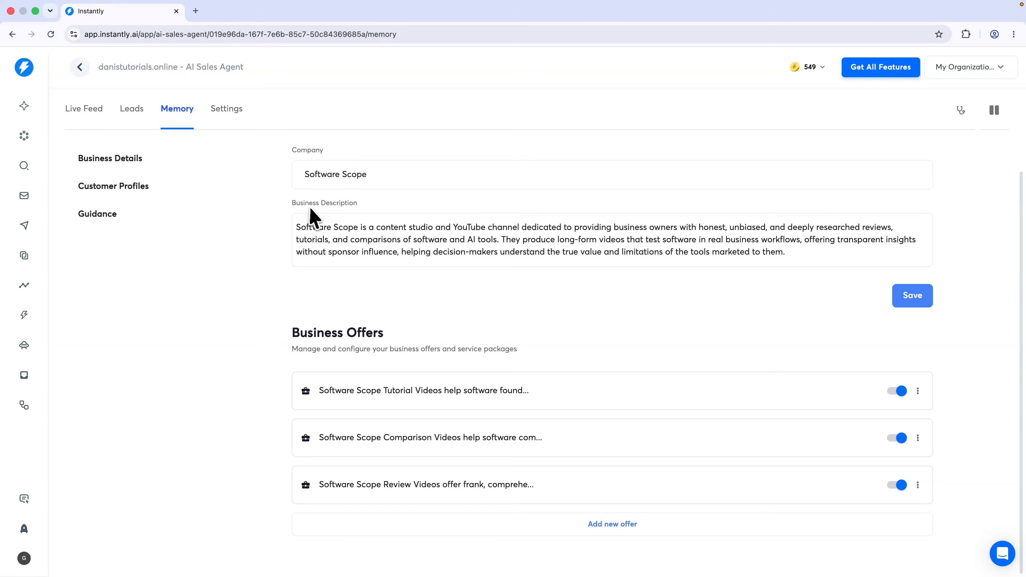
scroll(315, 352, up, 2)
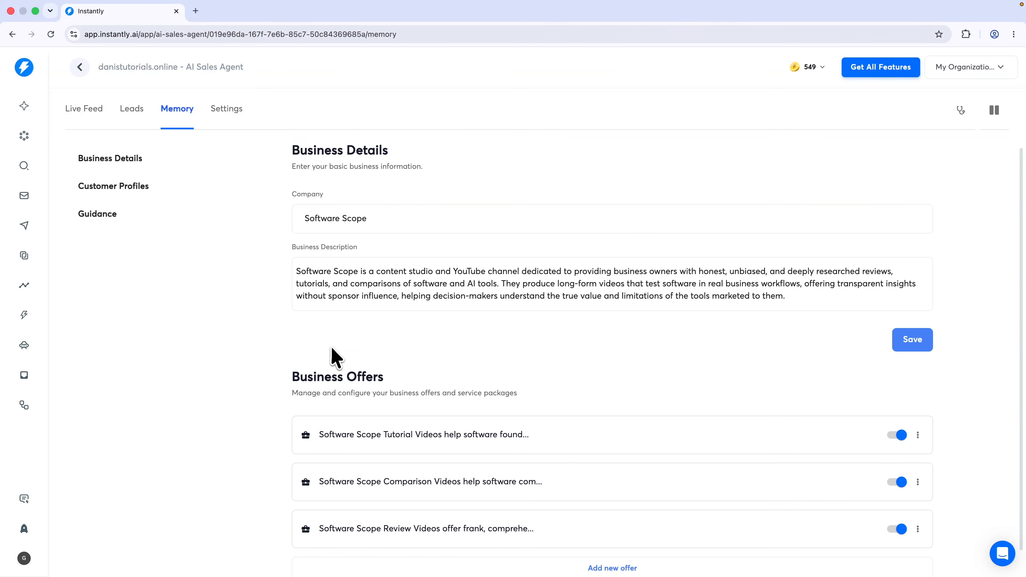
click(101, 189)
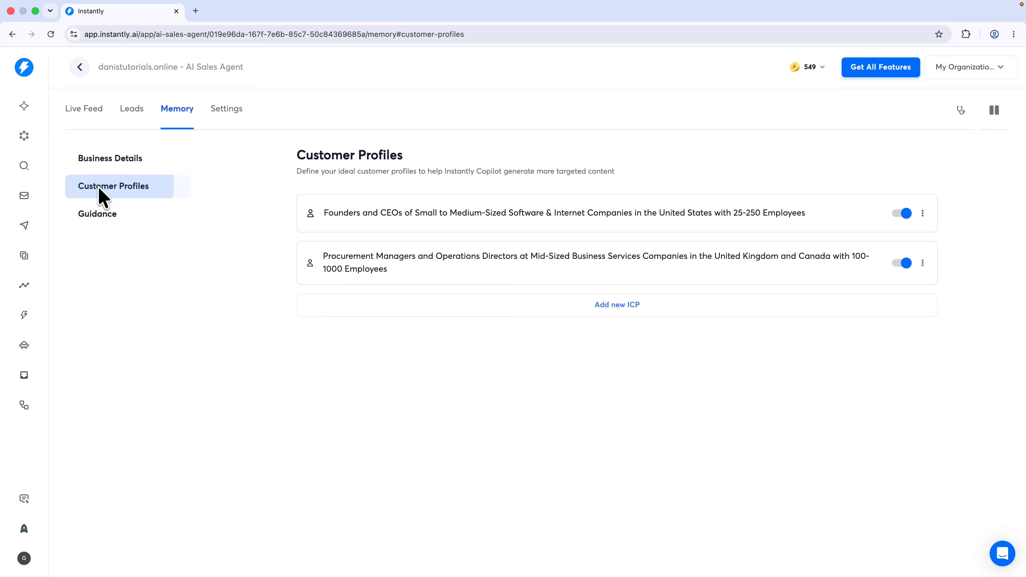
click(113, 216)
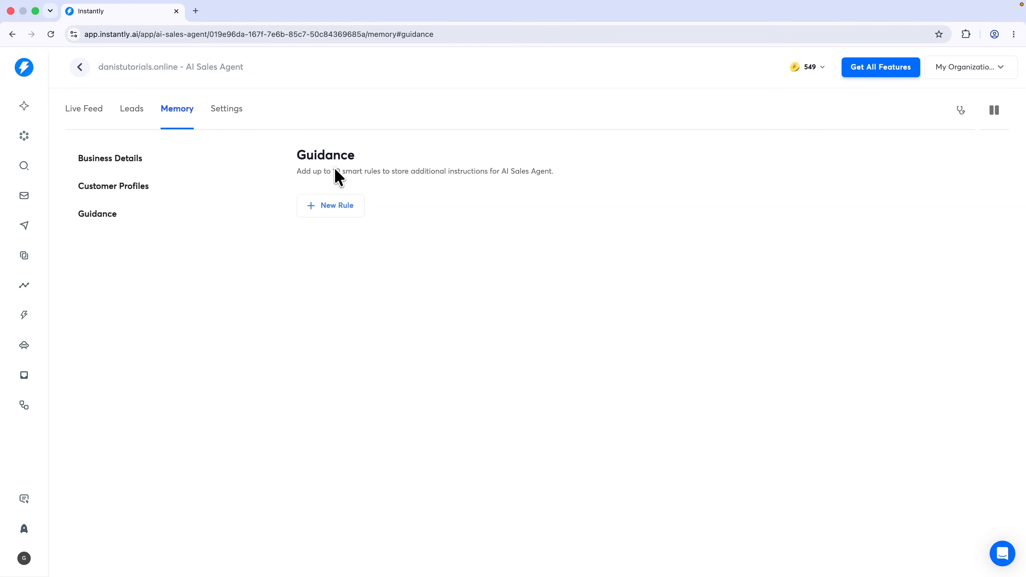
drag(335, 170, 366, 173)
click(383, 178)
drag(499, 177, 599, 185)
Return to the agent's Live Feed and read the first activity awaiting approval
click(597, 195)
click(95, 118)
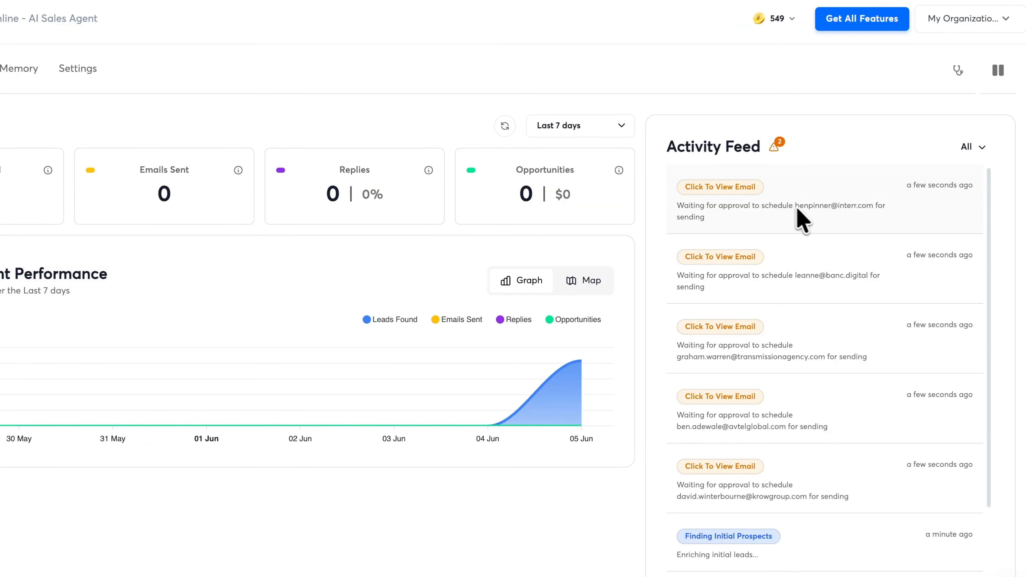
drag(683, 210, 805, 211)
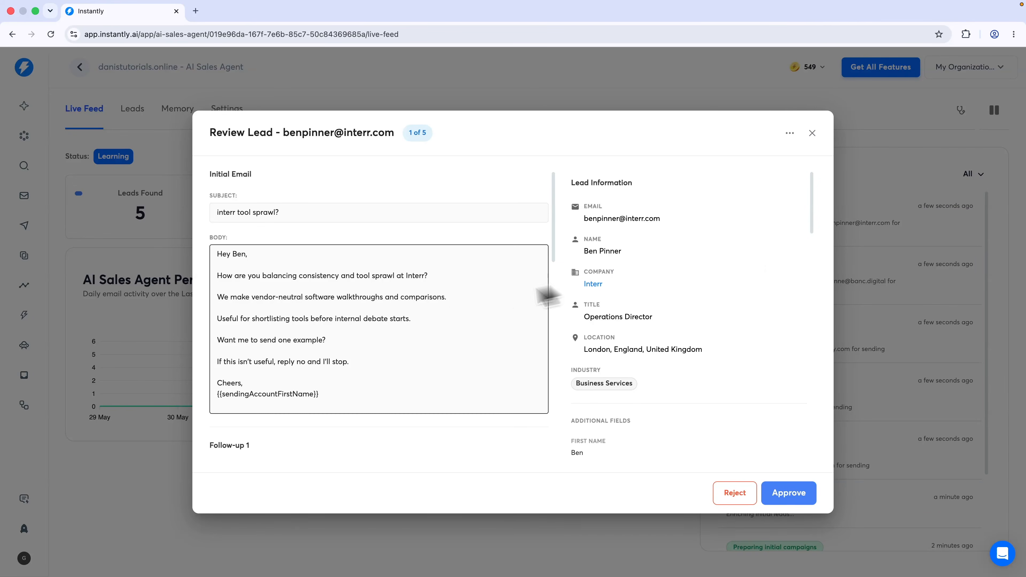
Approve each waiting lead's drafted email, cancelling an accidental Reject before approving the last
scroll(306, 329, down, 10)
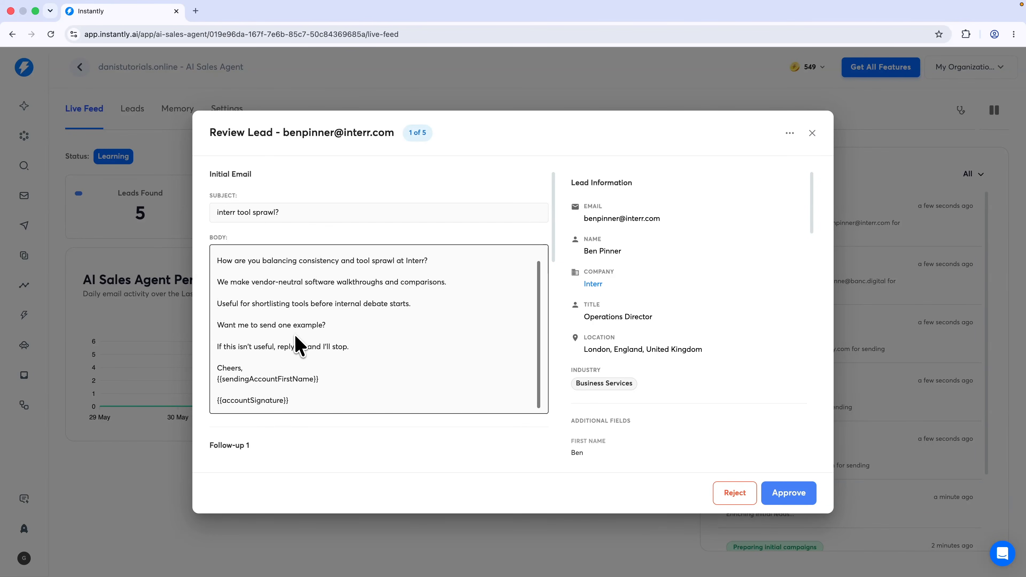
scroll(290, 288, down, 5)
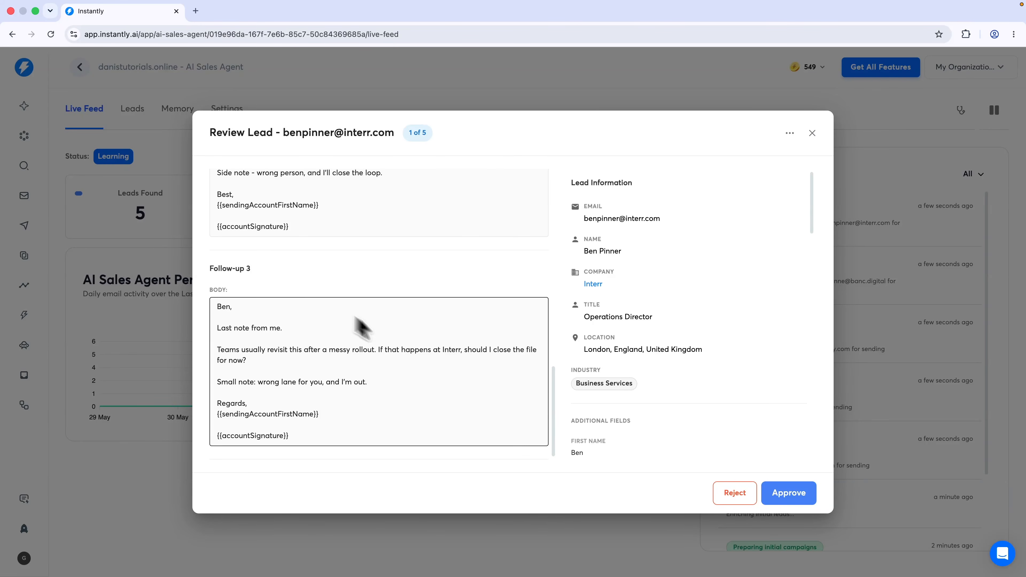
click(770, 501)
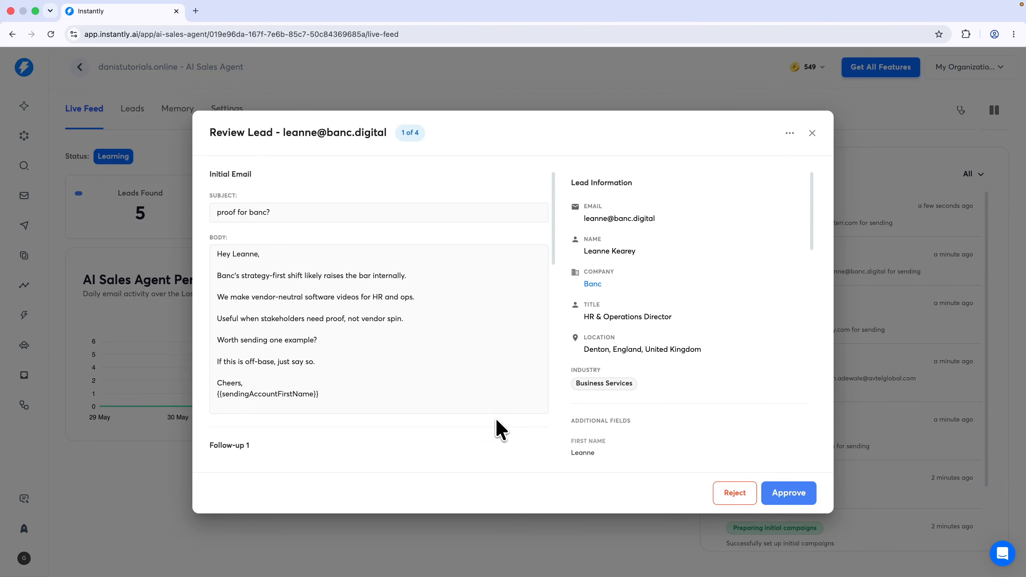
click(790, 494)
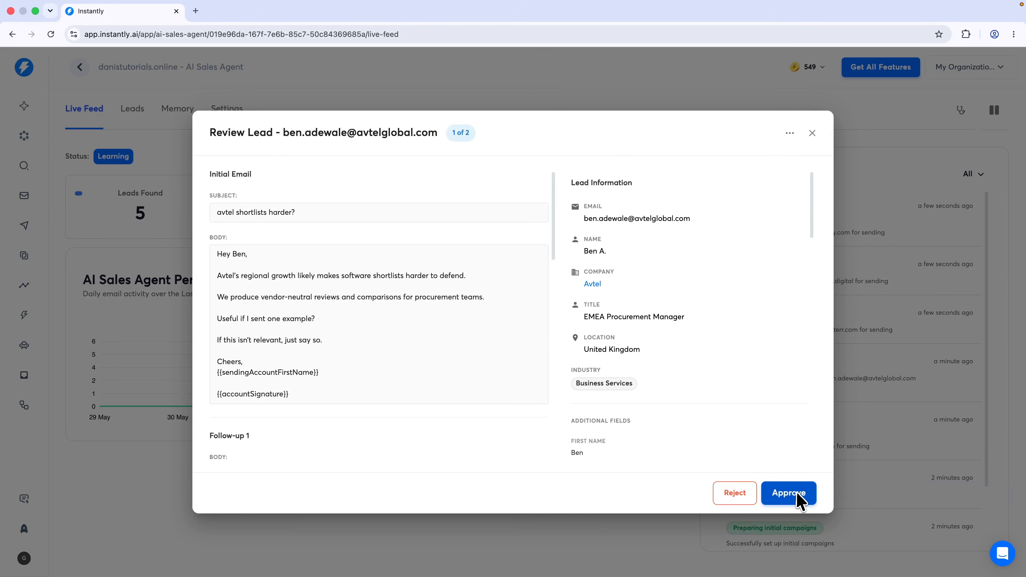
click(799, 496)
click(745, 496)
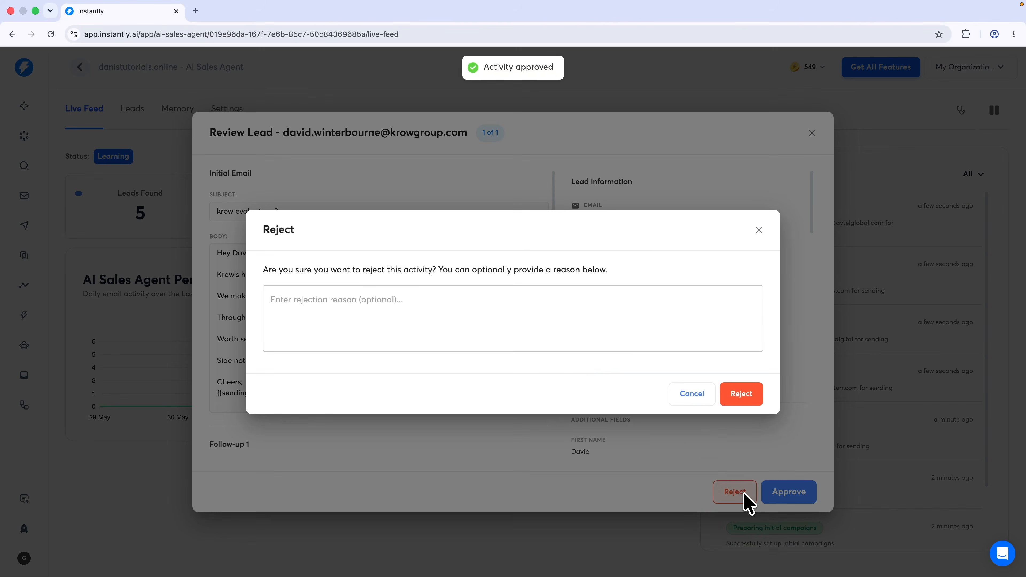
click(677, 398)
click(792, 493)
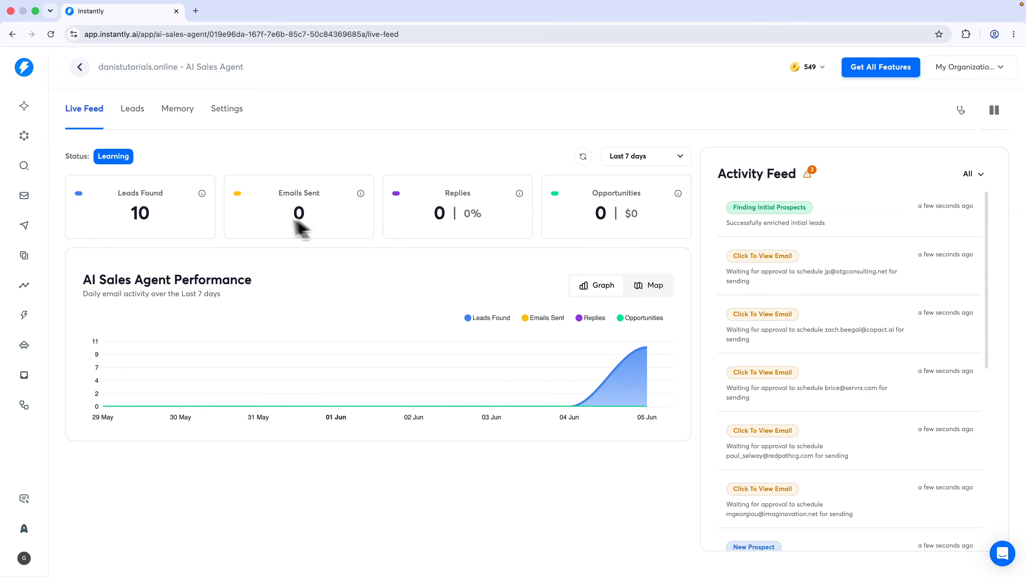
drag(132, 213, 160, 229)
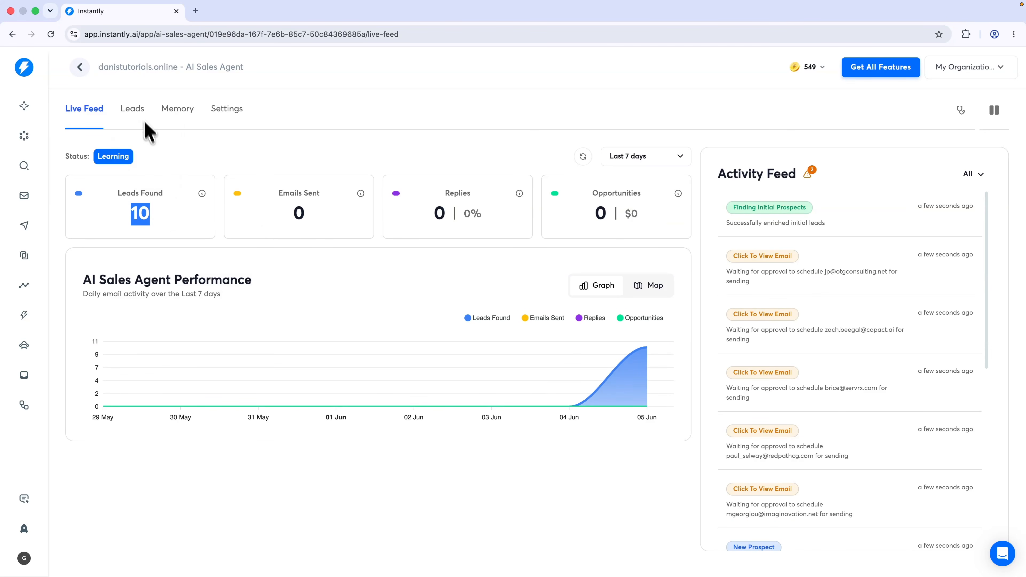
click(138, 108)
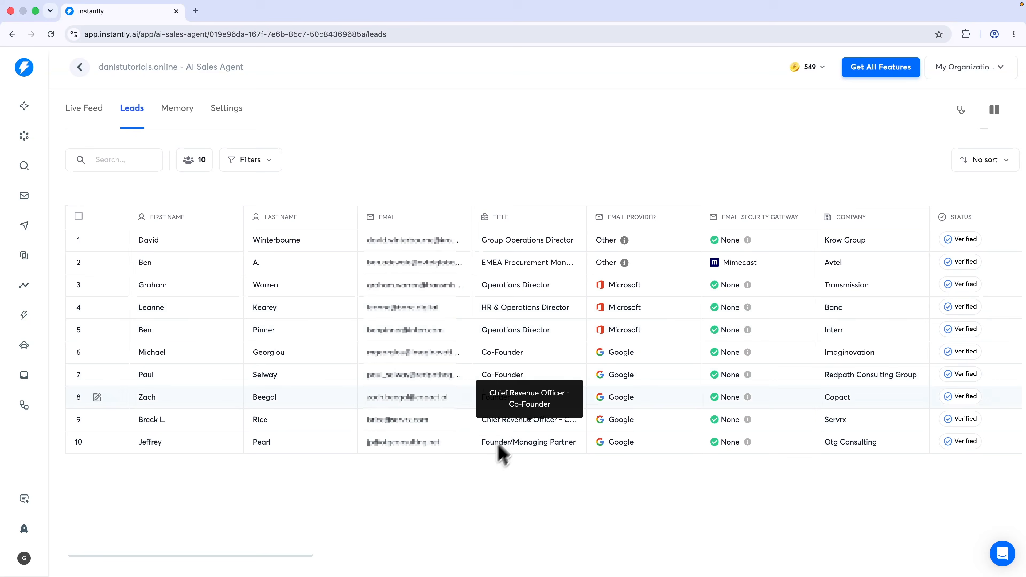
click(237, 114)
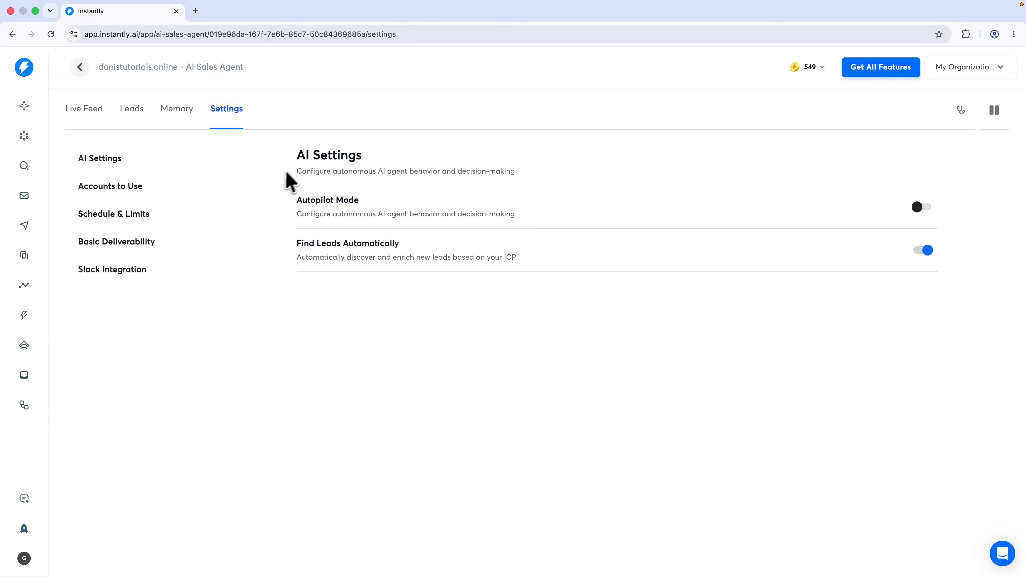
click(118, 213)
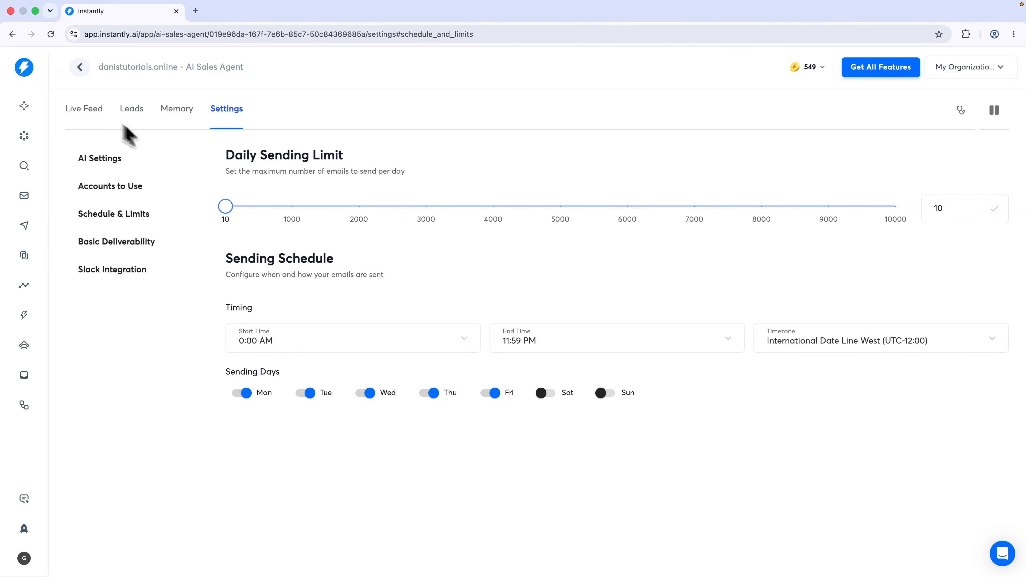
drag(228, 209, 909, 227)
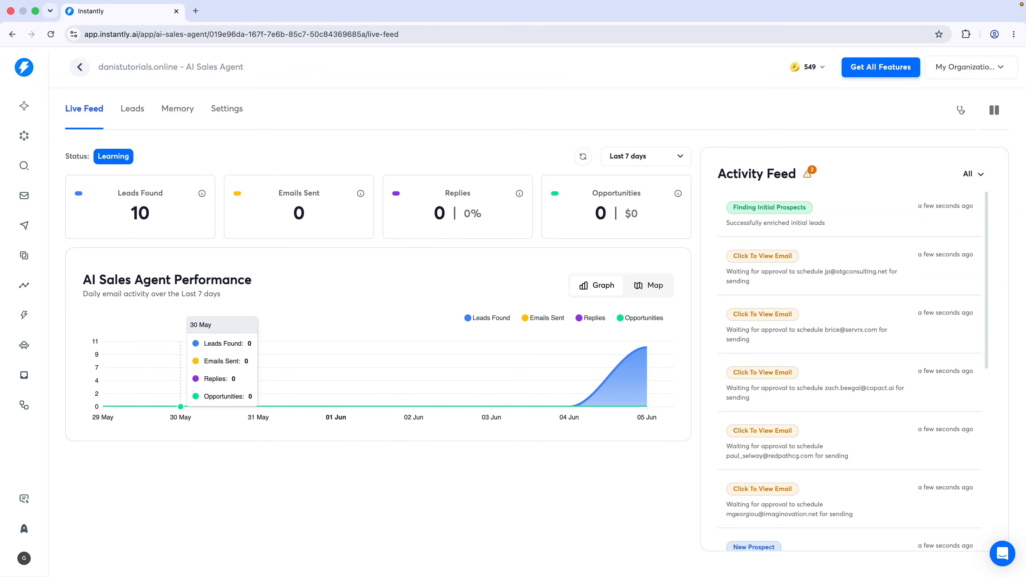
Preview the Otg Consulting lead's pending email without deciding, then go to Instantly Copilot
click(790, 279)
scroll(394, 374, down, 3)
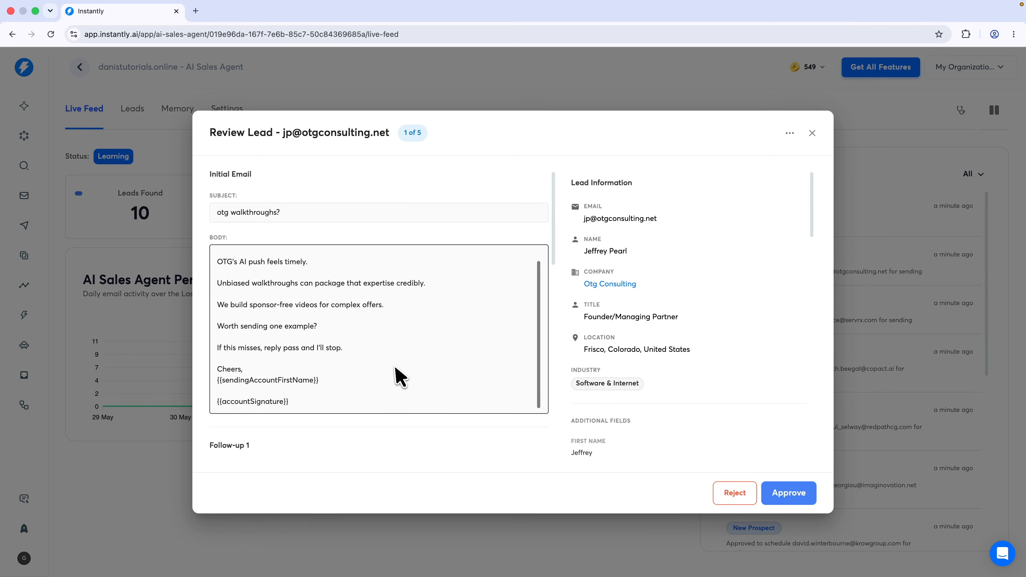
scroll(394, 378, up, 3)
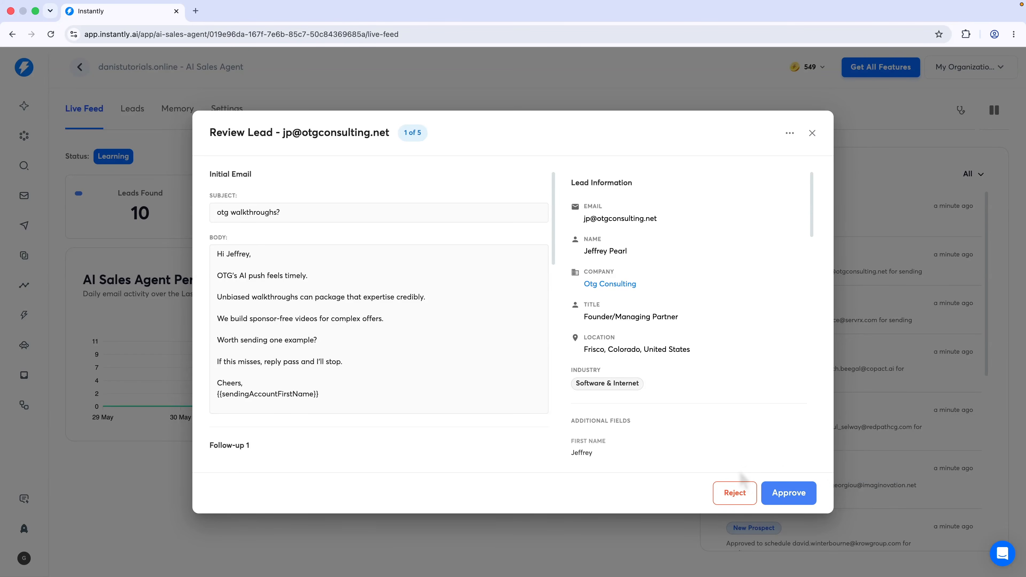
click(812, 133)
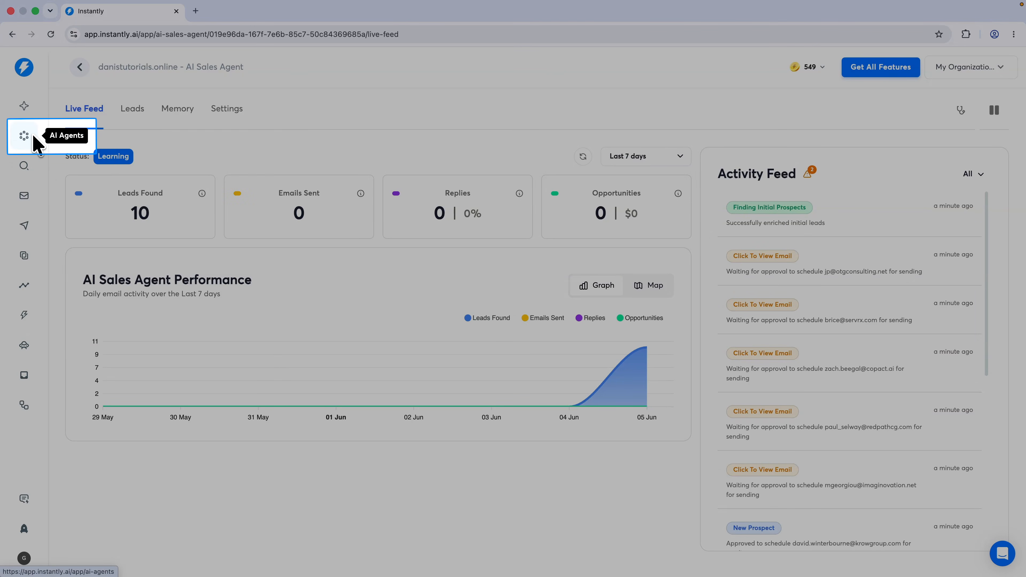
click(31, 115)
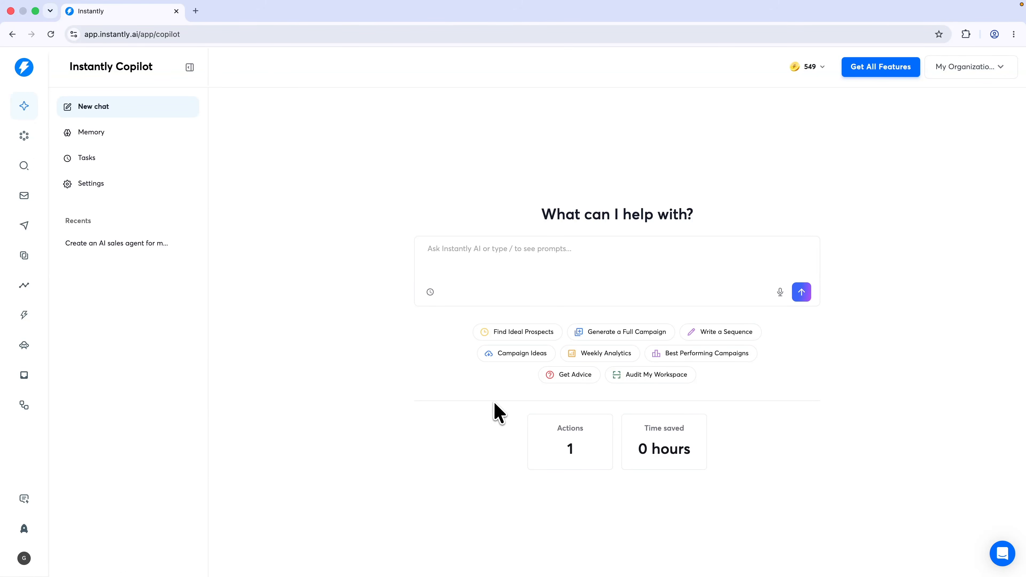
Ask Copilot to generate a full campaign, reply 'okay', and point it to the Software Scope business context
click(616, 336)
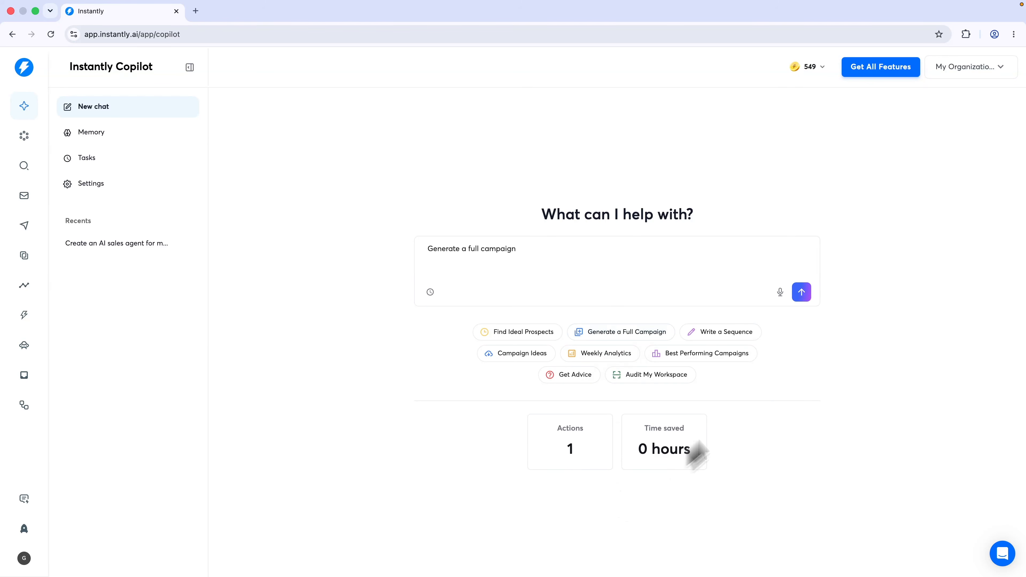
click(803, 294)
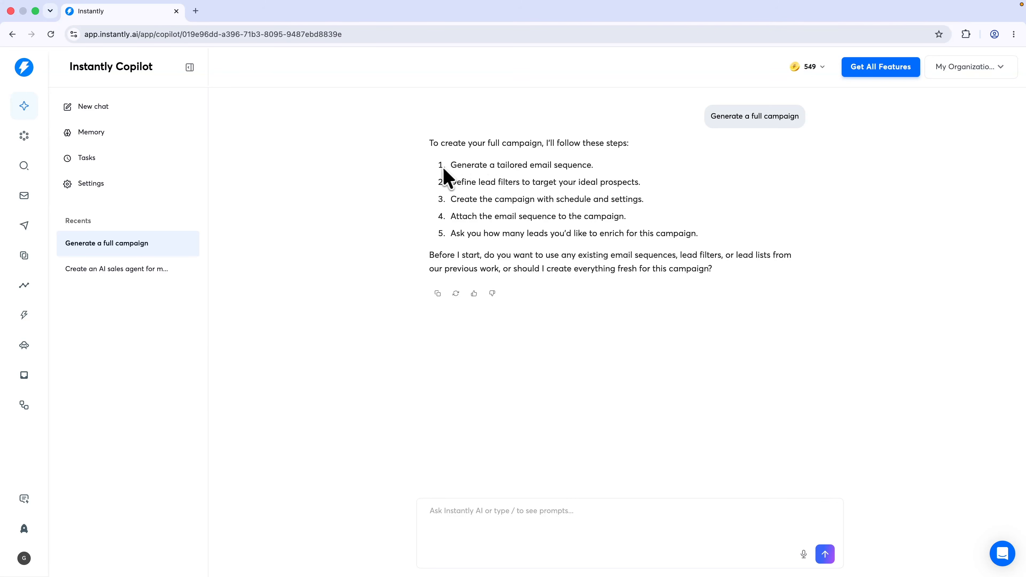
drag(445, 169, 607, 172)
click(546, 191)
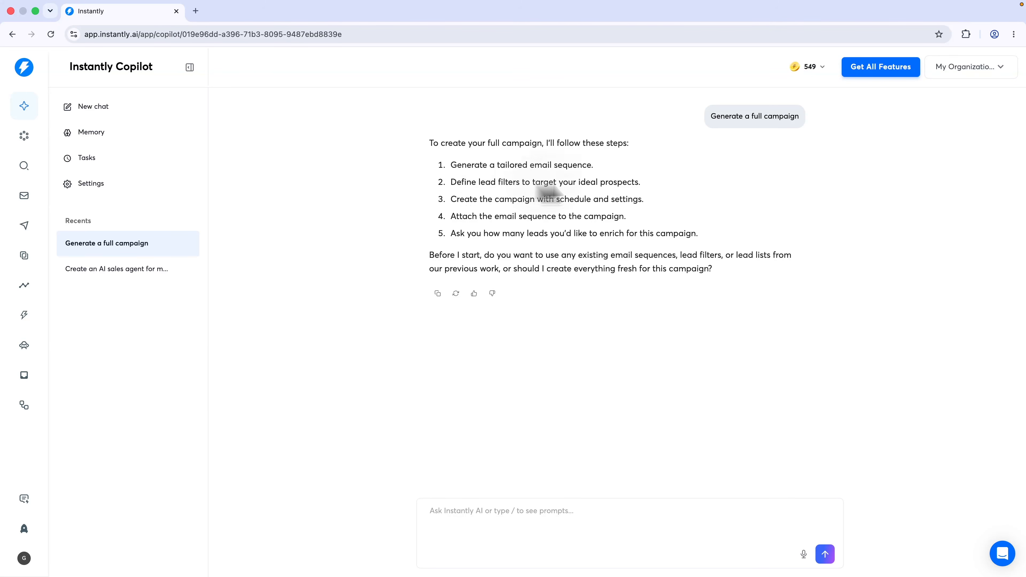
click(523, 529)
text(ok)
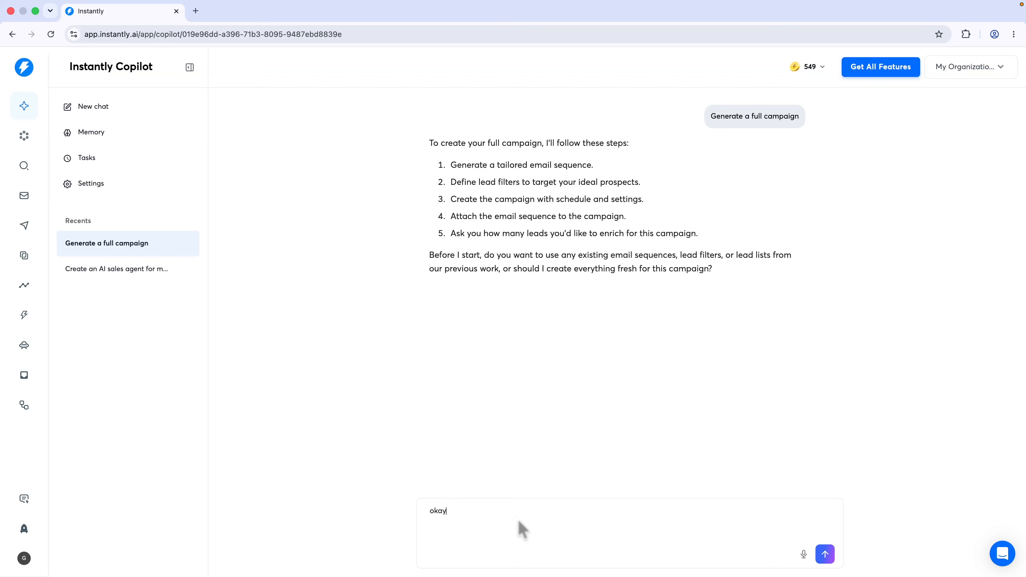
text(ay)
key(Return)
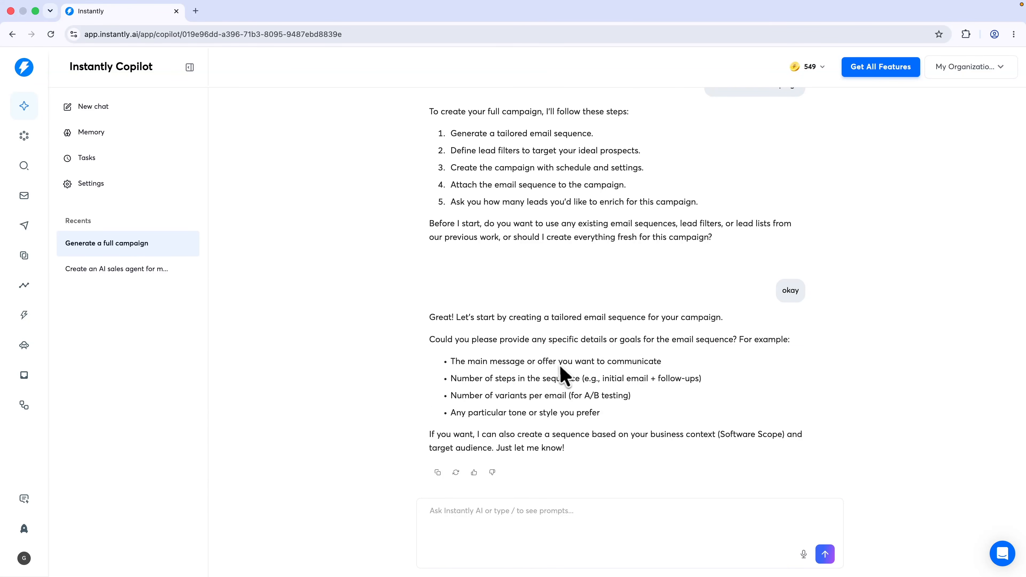
text(Use my b)
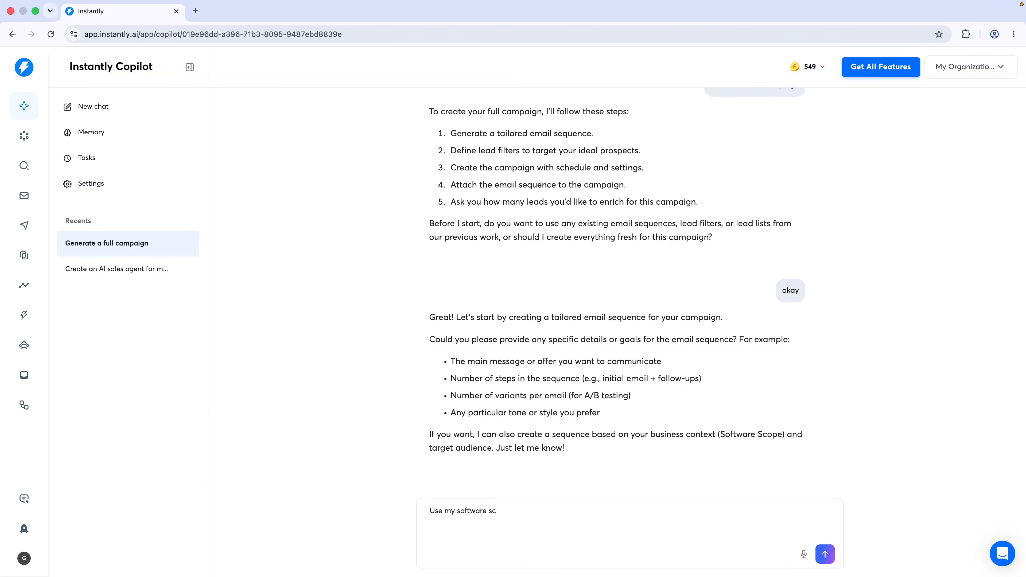
text(oftware scope business context)
key(Return)
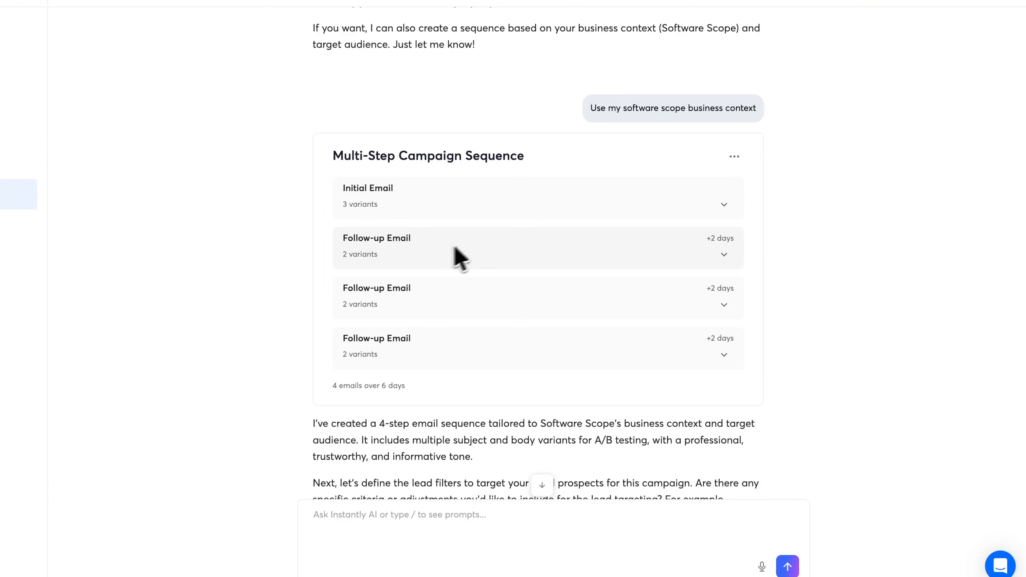
Expand the Initial Email and read through its 3 variants
click(421, 198)
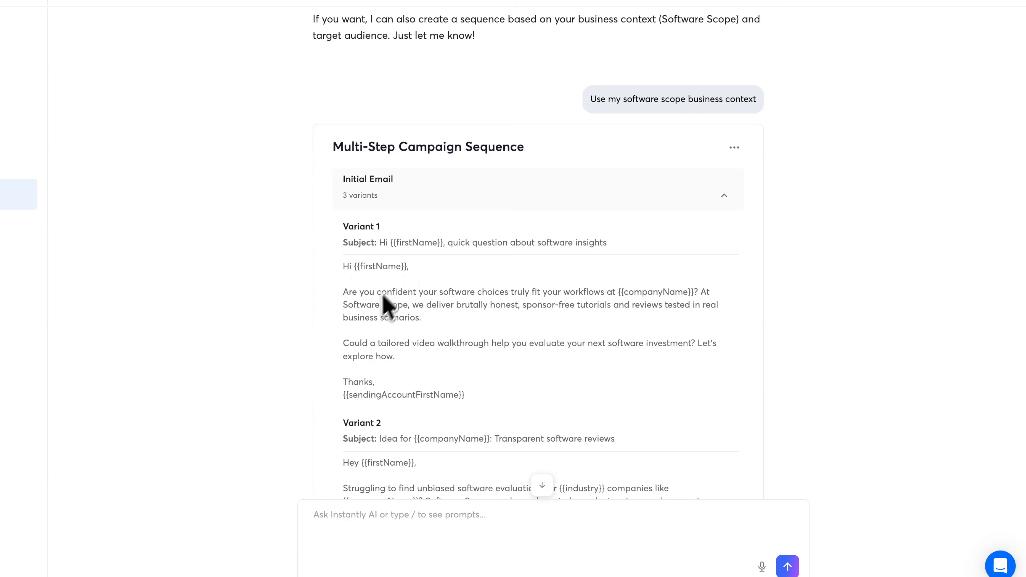
scroll(476, 317, down, 1)
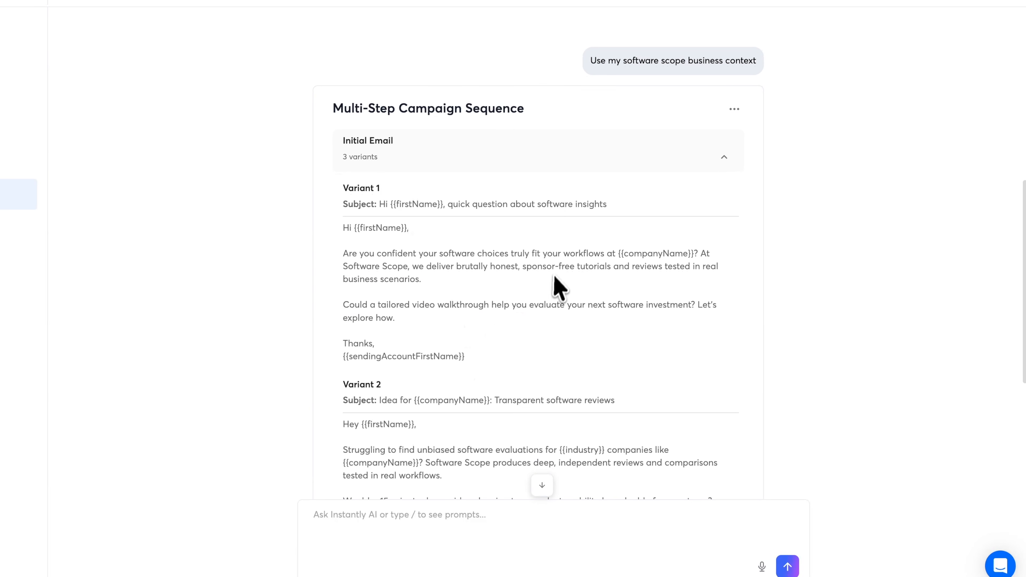
scroll(555, 296, down, 3)
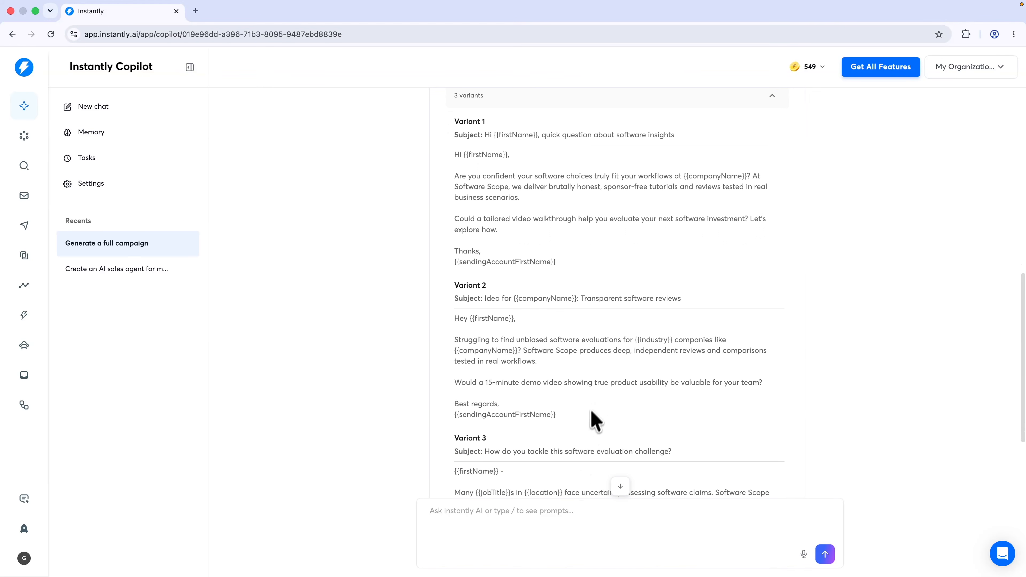
scroll(624, 374, up, 1)
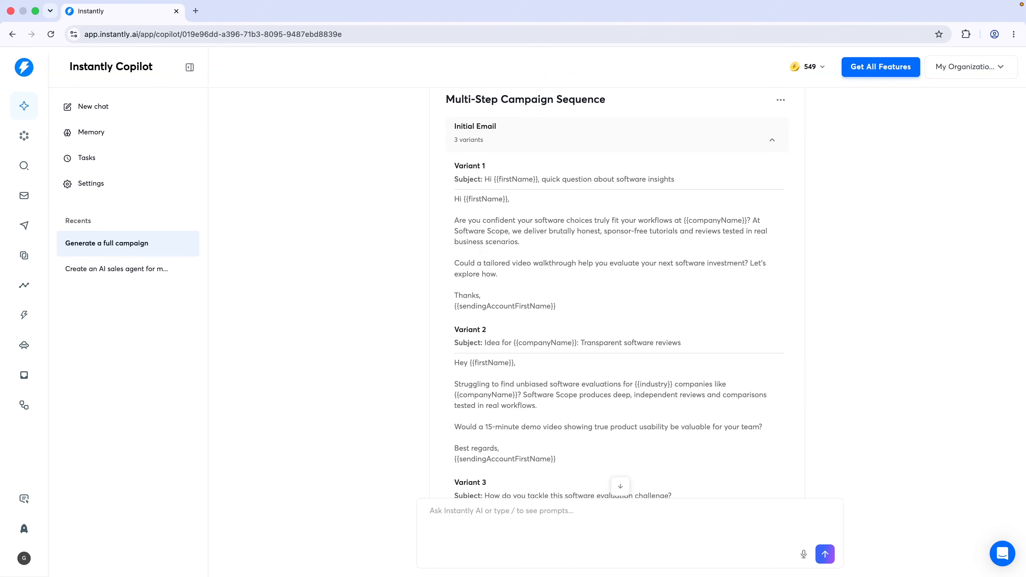
scroll(671, 300, down, 10)
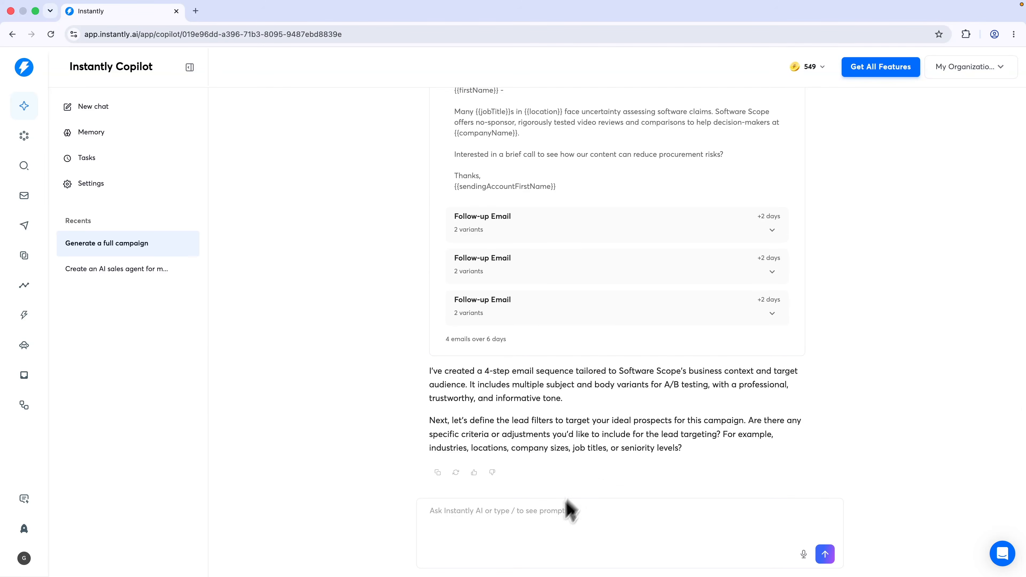
Have Copilot create AI Test Campaign from the sequence, approve it, and view the campaign
click(543, 534)
text(create a campaign with)
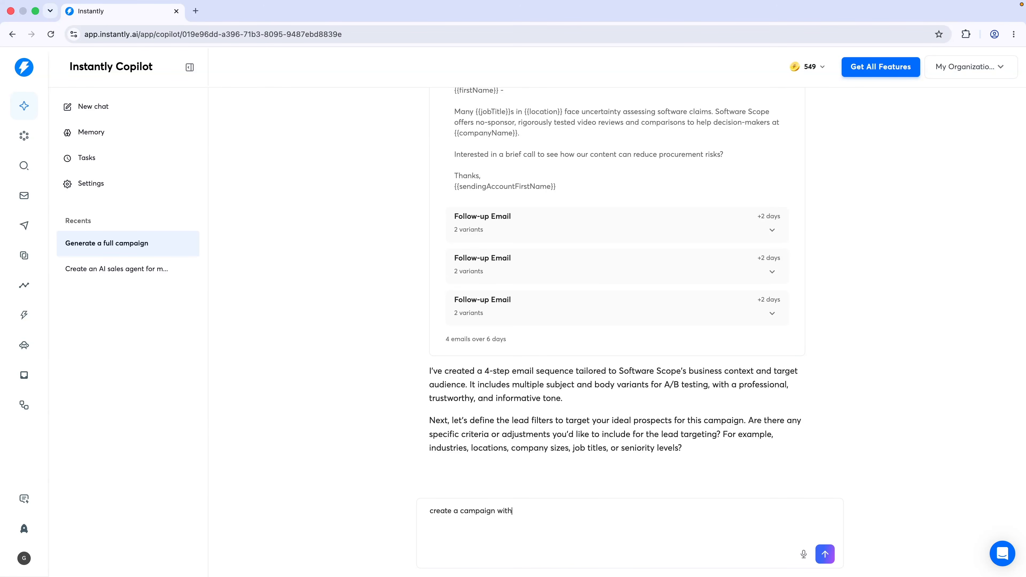
text(ence)
key(Return)
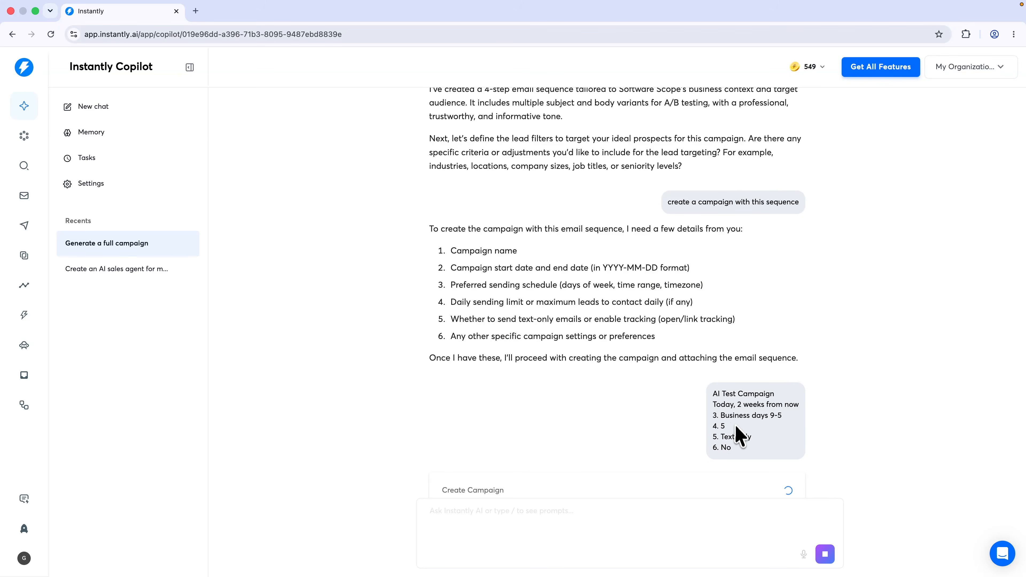
scroll(732, 435, down, 1)
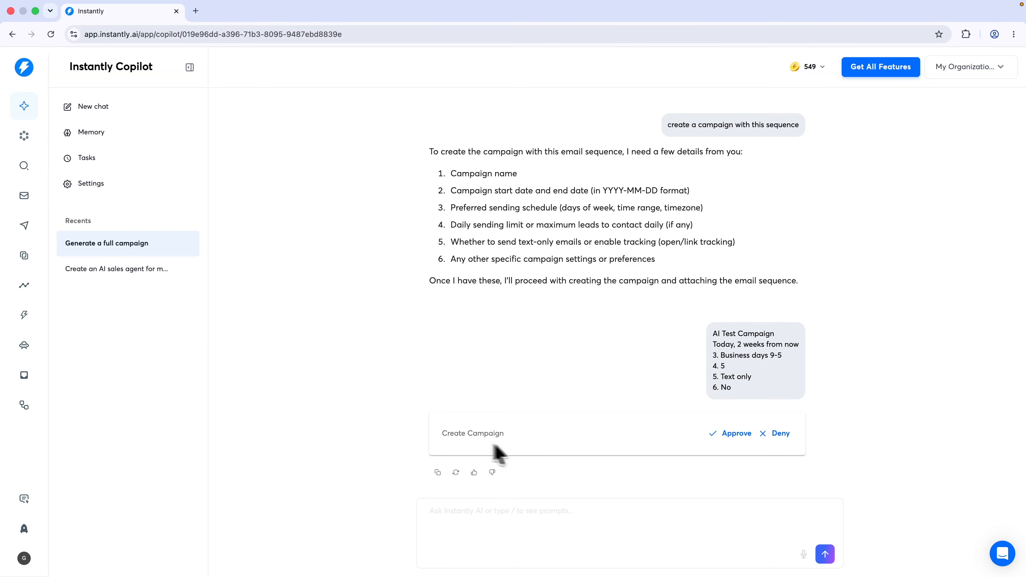
click(737, 435)
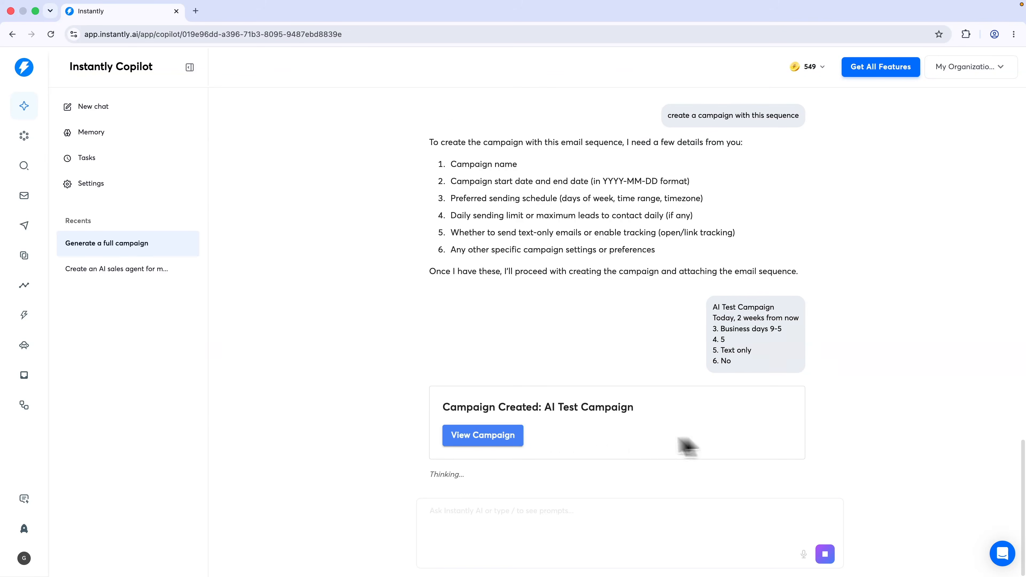
click(505, 436)
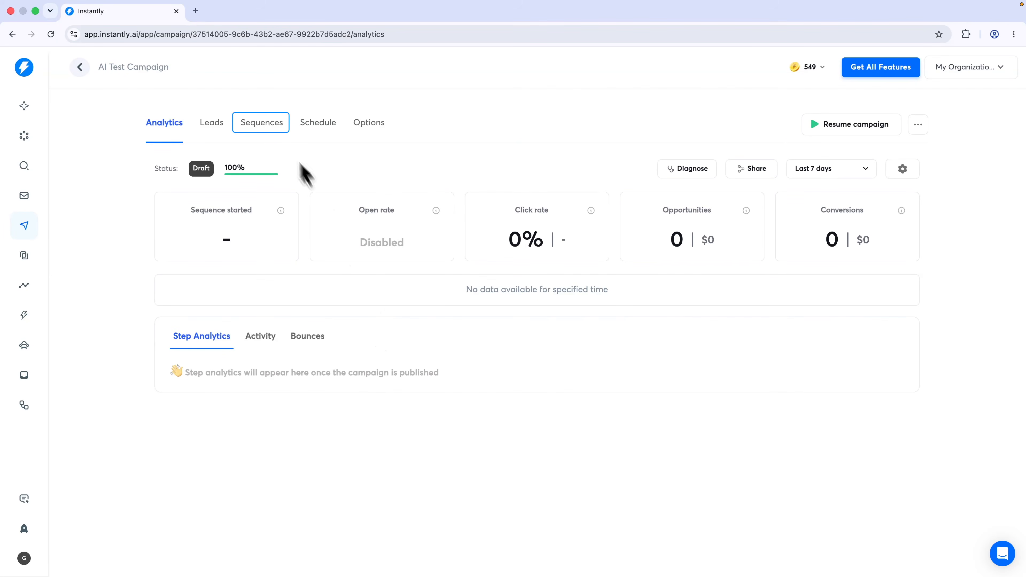
click(271, 127)
scroll(257, 314, down, 1)
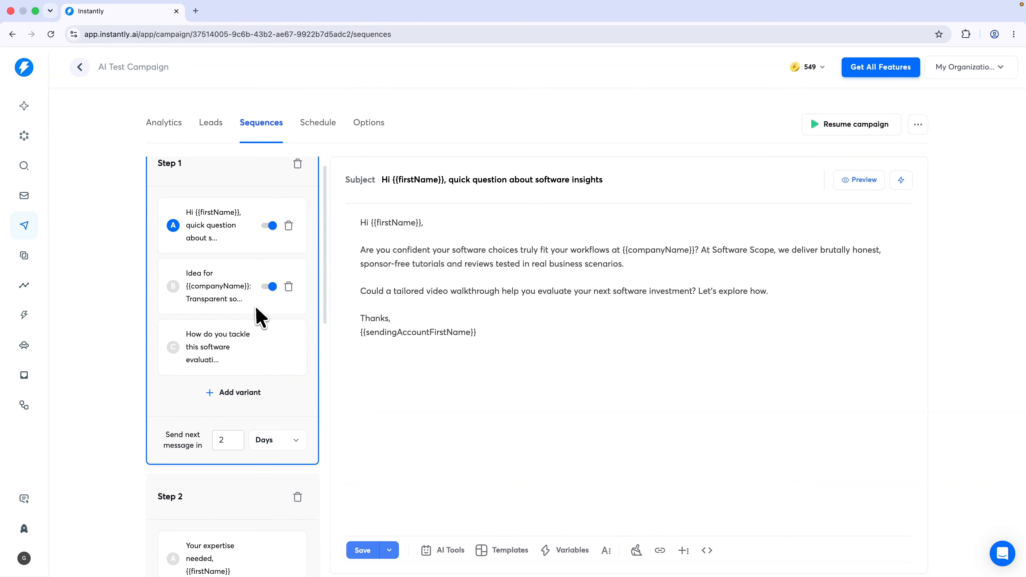
click(213, 293)
click(221, 336)
scroll(227, 278, down, 5)
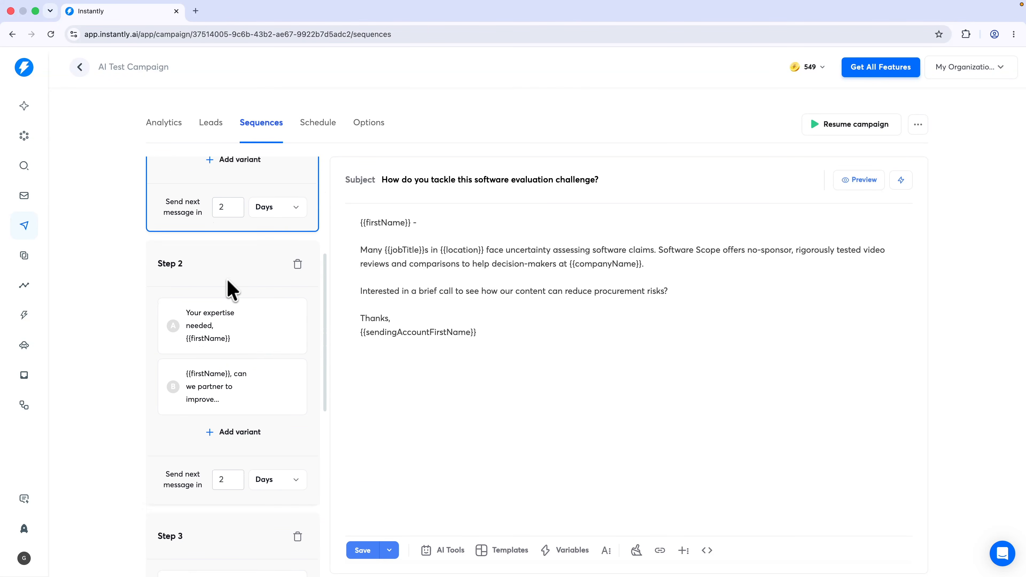
click(221, 286)
click(224, 362)
scroll(224, 362, down, 10)
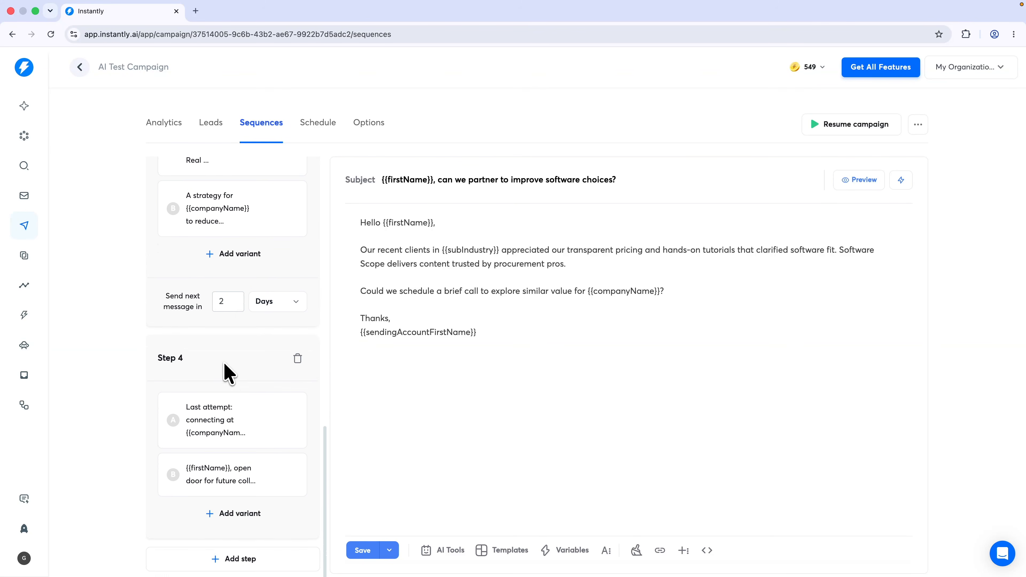
scroll(232, 425, up, 5)
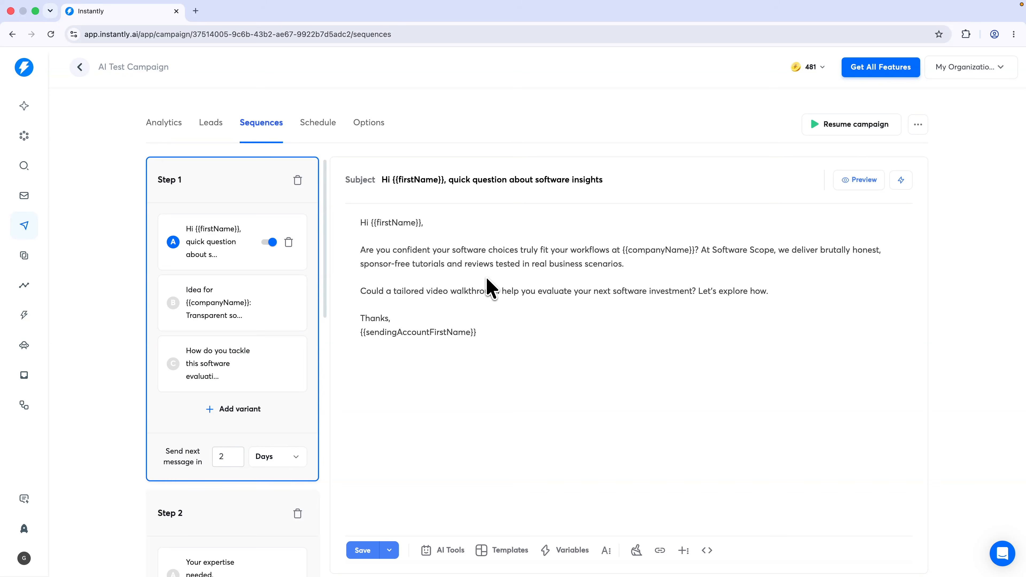
Look over the campaign's sending options, then go back to Copilot
click(383, 135)
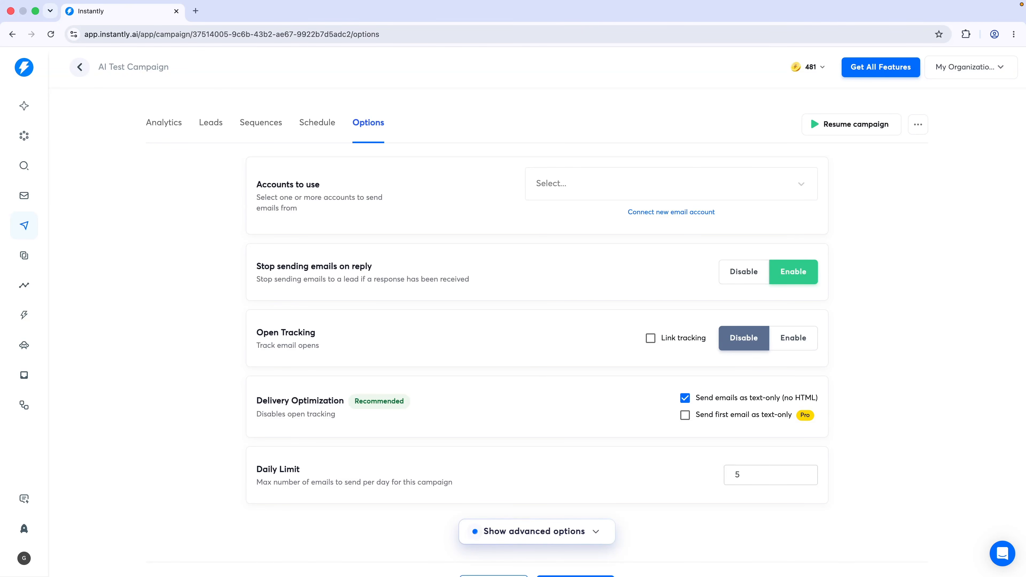
click(702, 471)
click(34, 109)
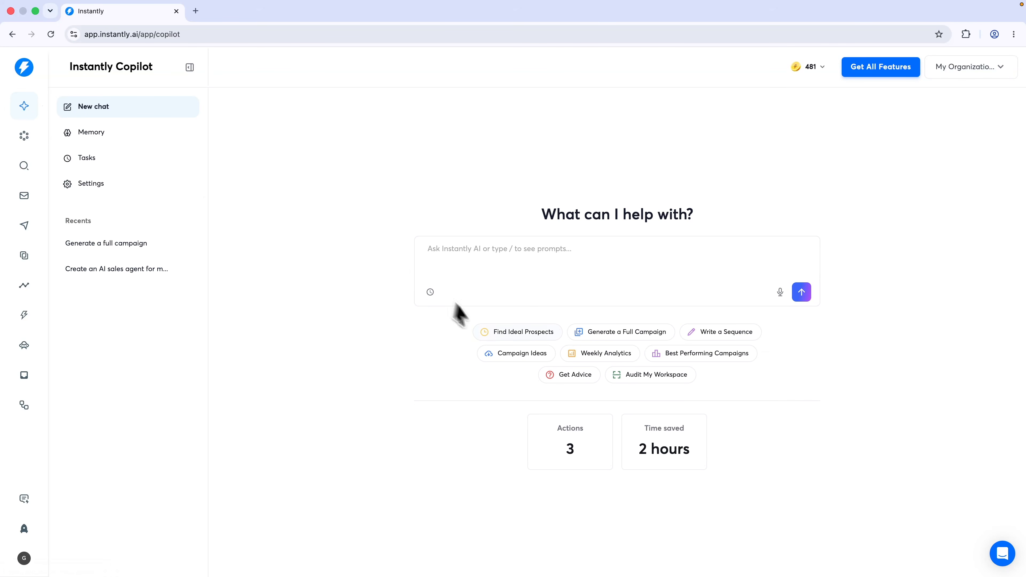
Start a new Copilot chat and send the Find Ideal Prospects lead list request
click(163, 243)
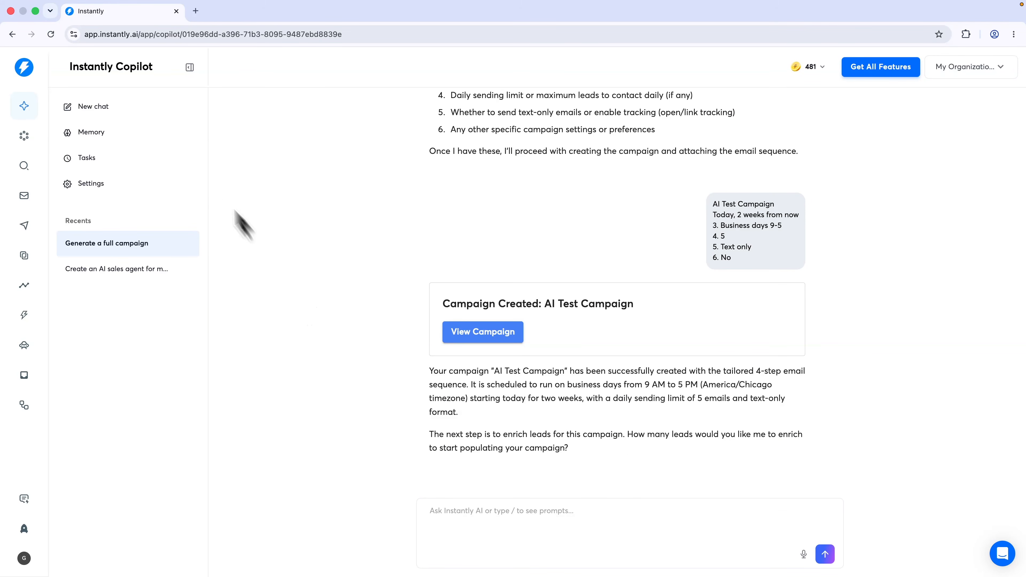
click(157, 108)
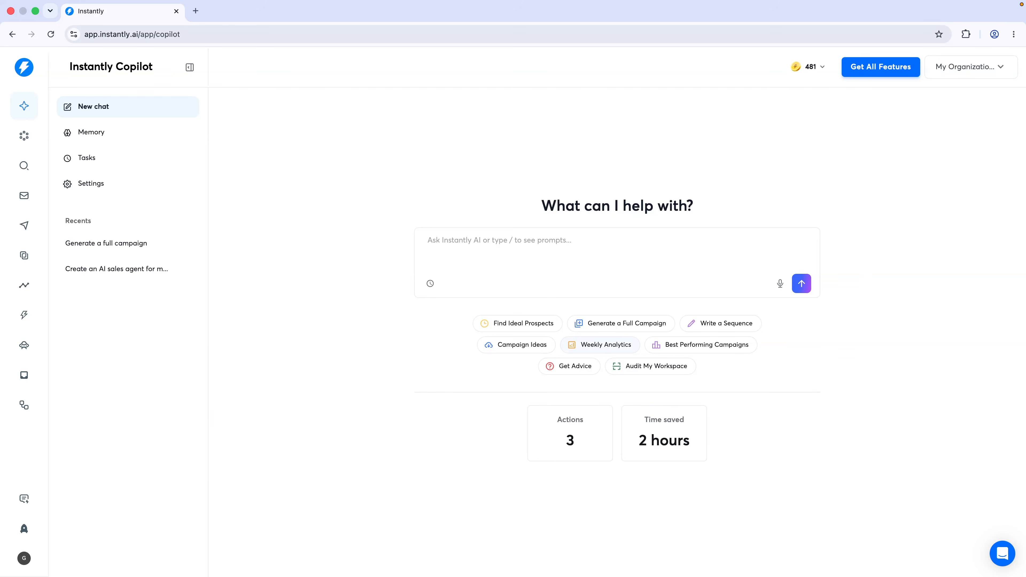
click(506, 323)
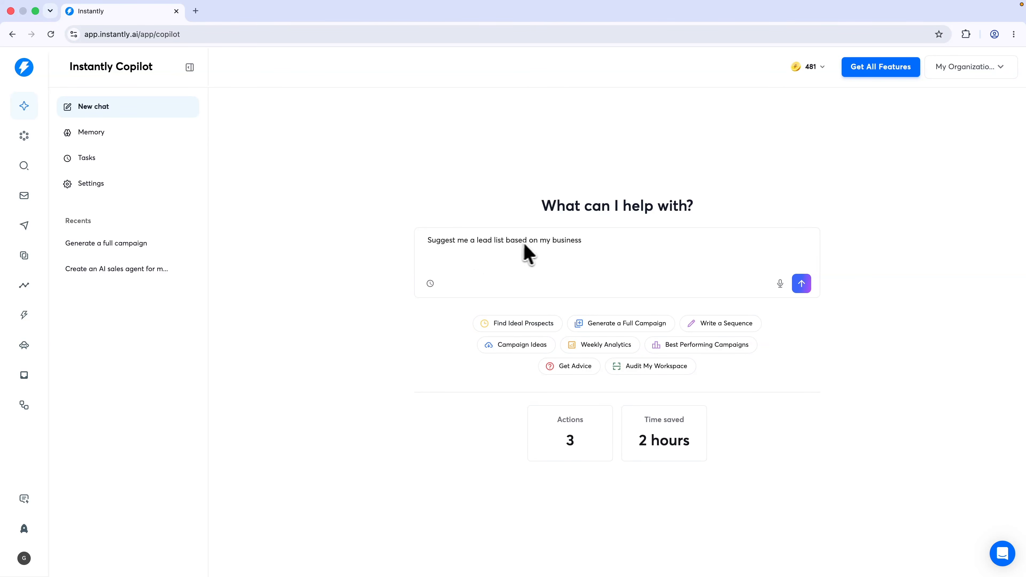
click(801, 283)
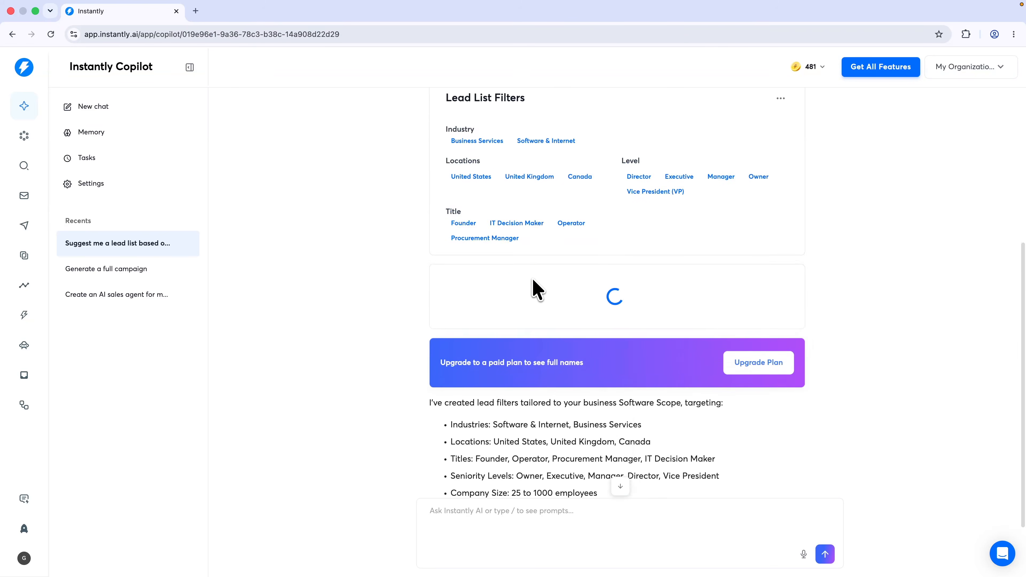
scroll(532, 281, down, 1)
scroll(529, 315, down, 4)
scroll(528, 317, up, 2)
scroll(533, 322, up, 1)
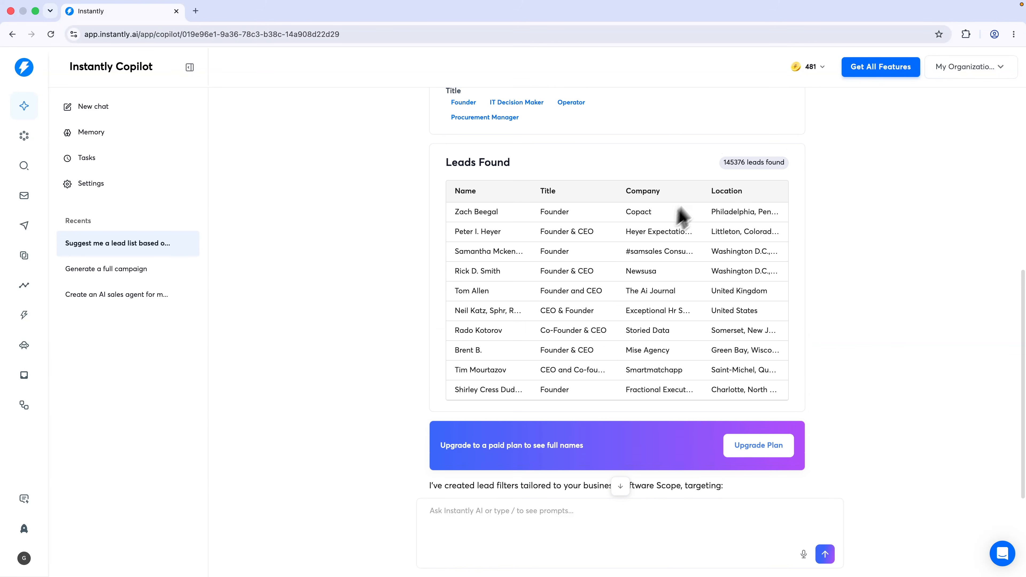
Ask Copilot to enrich 20 of the found leads and import them into the AI test campaign
double_click(726, 164)
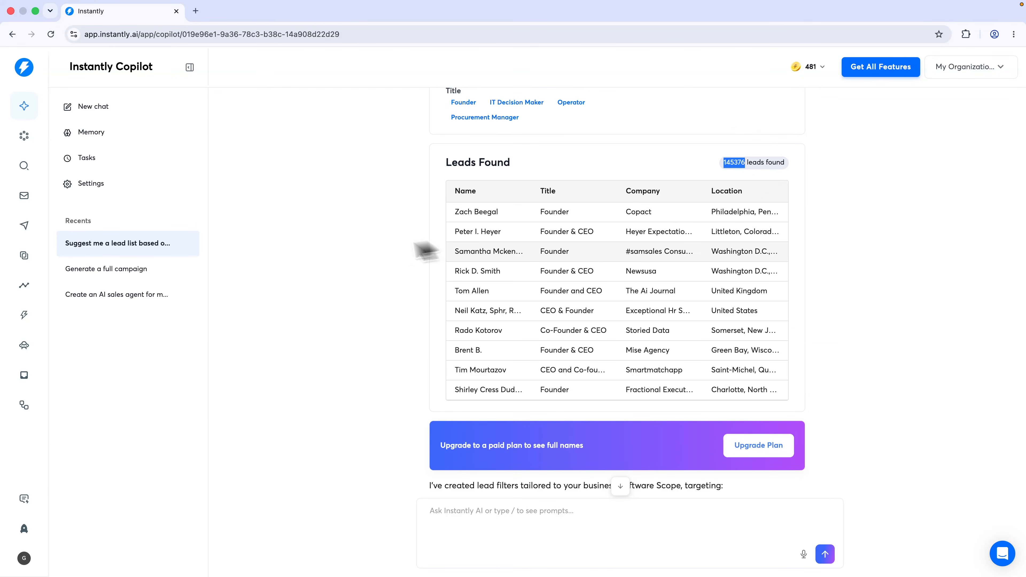
click(336, 260)
scroll(444, 279, down, 3)
scroll(519, 338, down, 1)
text(enrich 20 of them and import into the ai test campa)
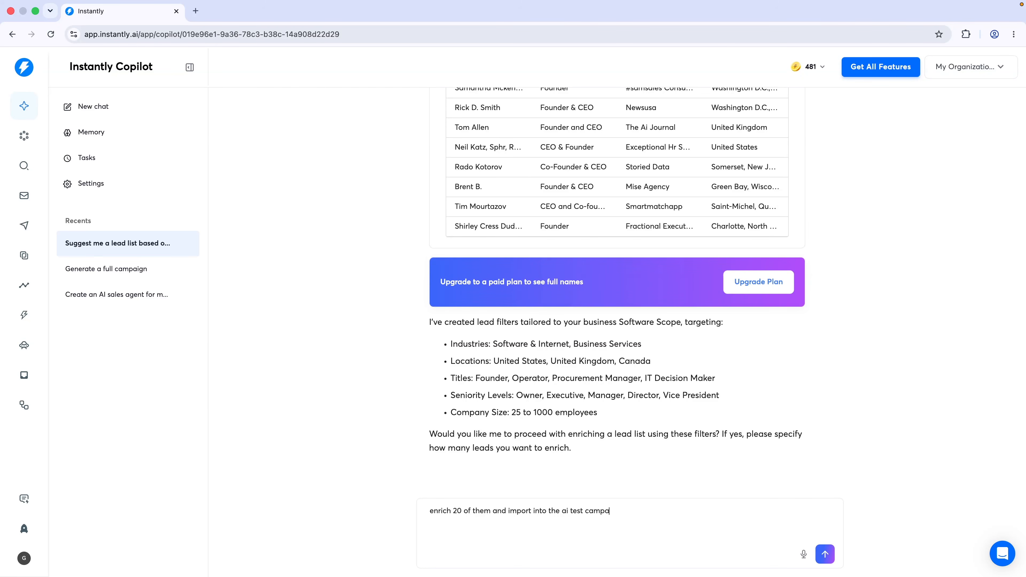
text(ign)
key(Return)
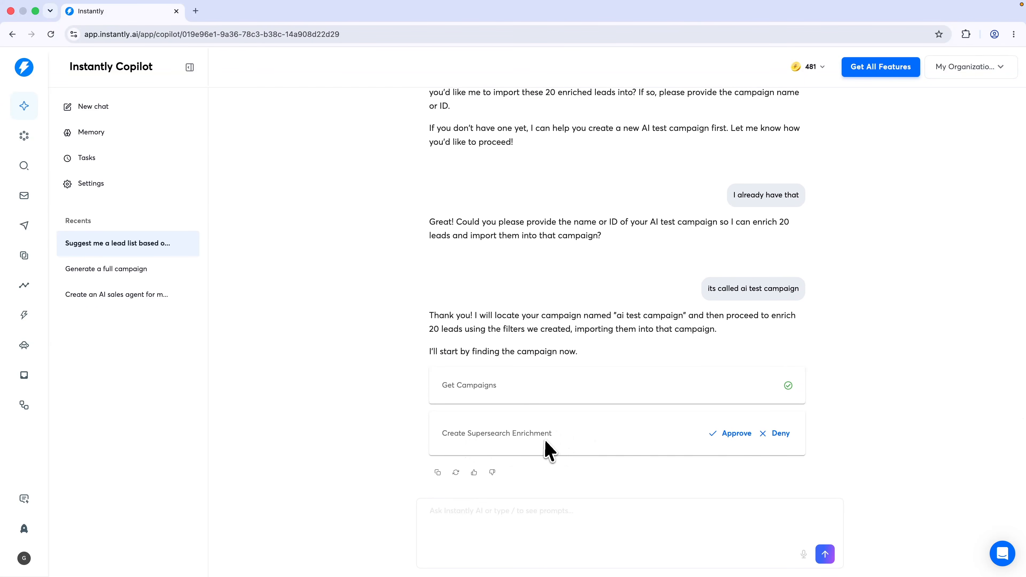
click(724, 437)
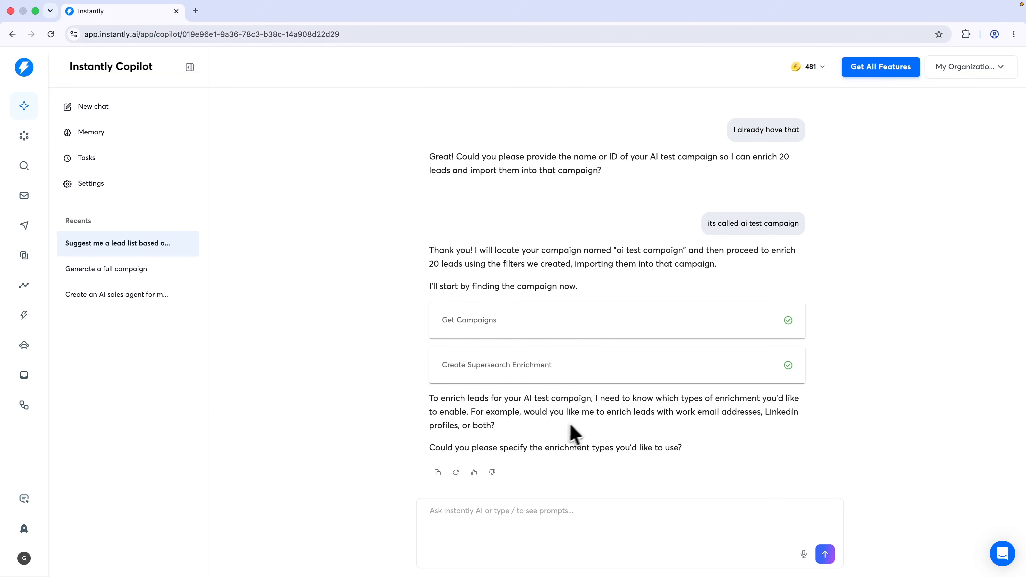
Choose 'work email addresses' as the enrichment type and approve enriching the 20 leads
click(524, 528)
text(work )
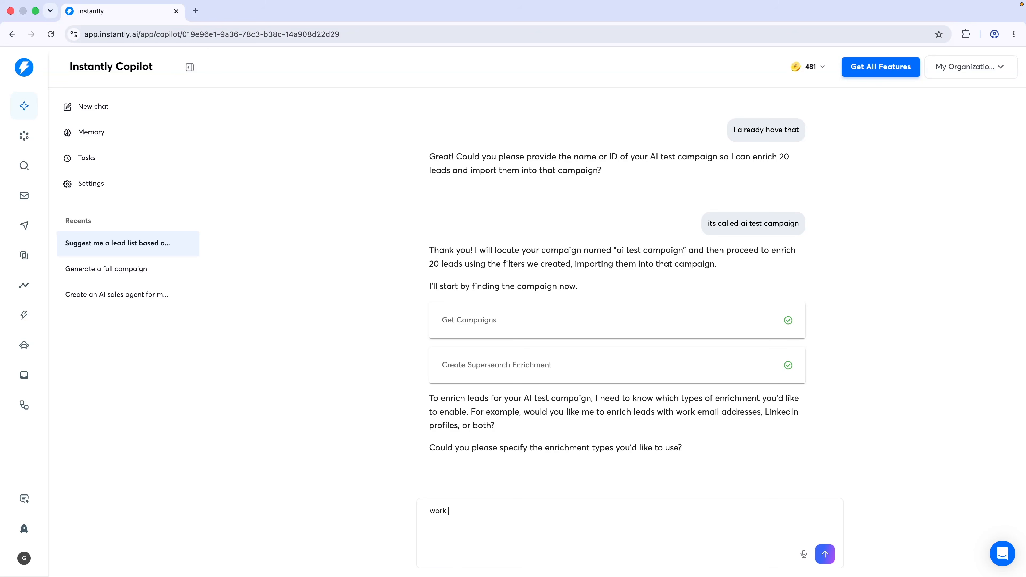
text(email addresses)
key(Return)
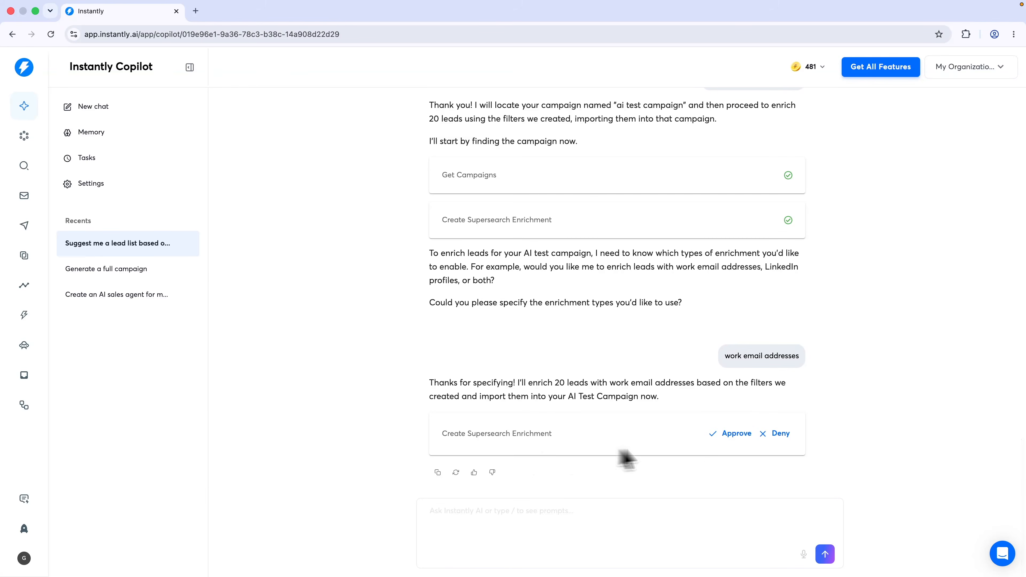
click(729, 437)
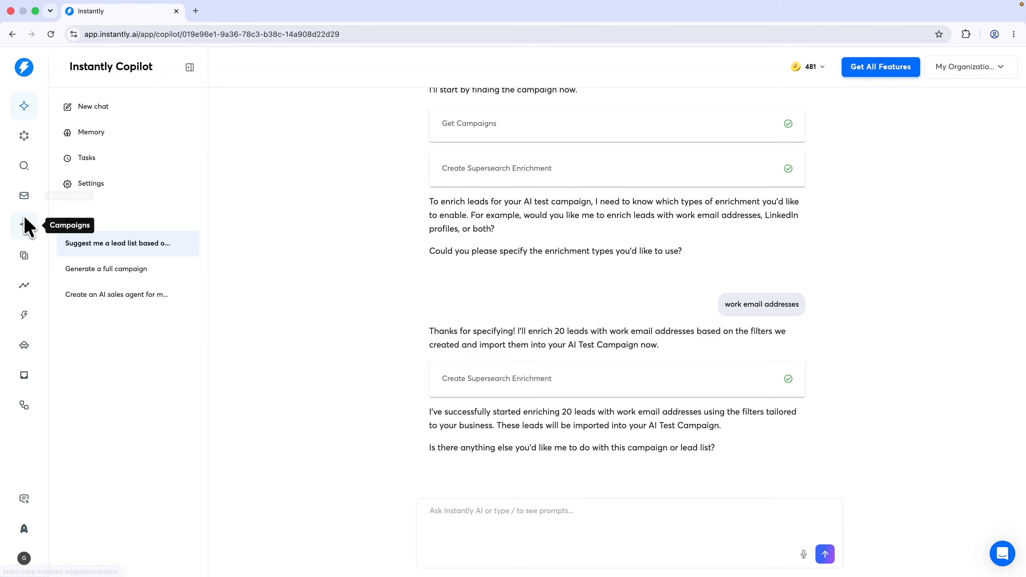
click(25, 226)
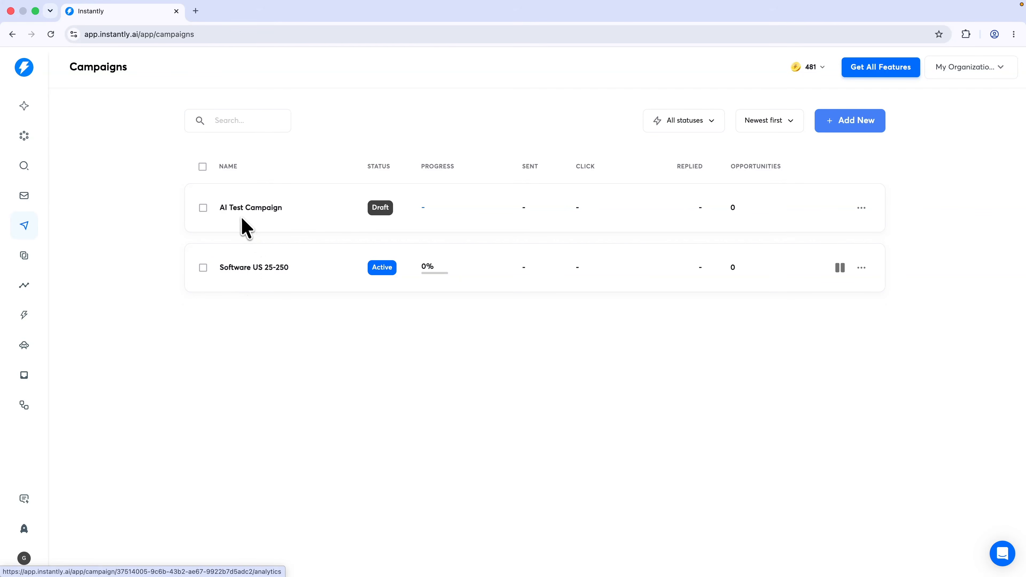
Scroll through the enriched leads in AI Test Campaign's Leads table, then go to SuperSearch
click(242, 223)
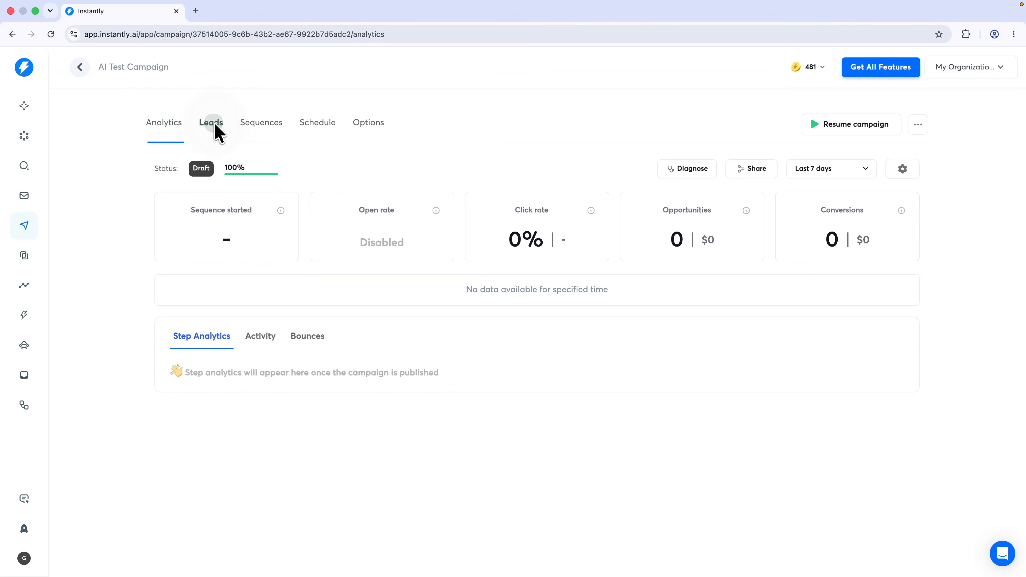
click(214, 123)
scroll(444, 355, down, 5)
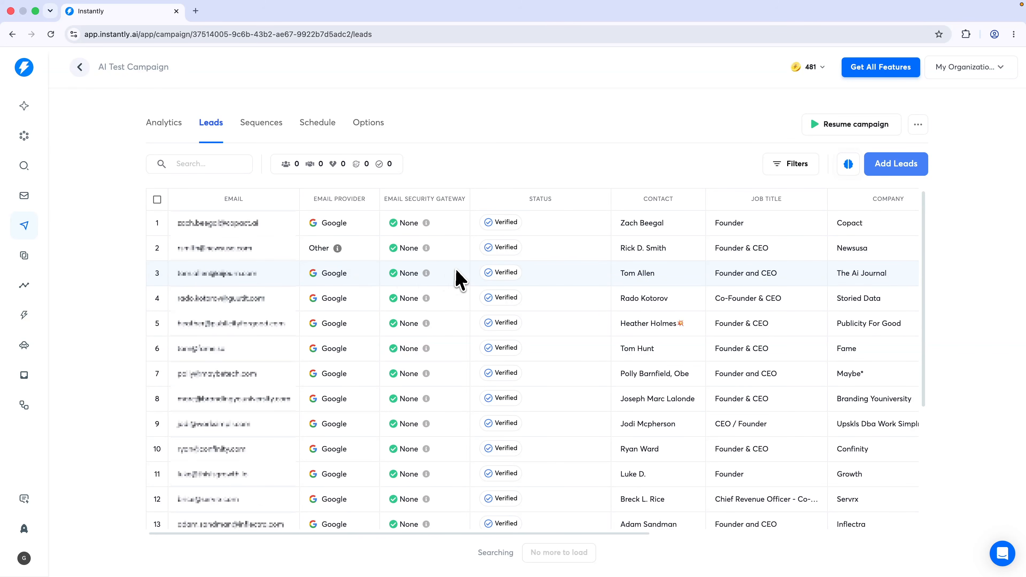
scroll(456, 279, right, 10)
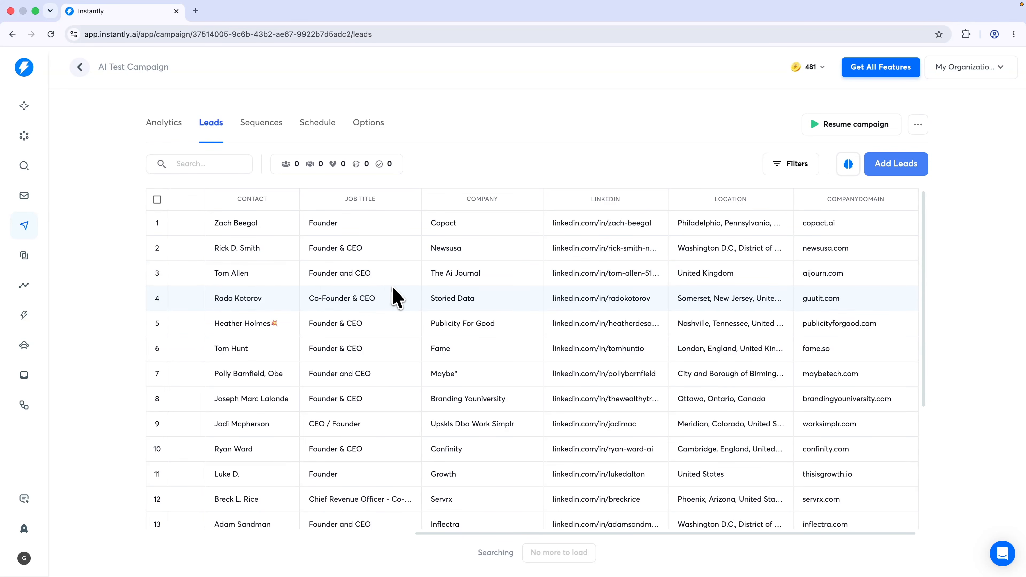
click(23, 166)
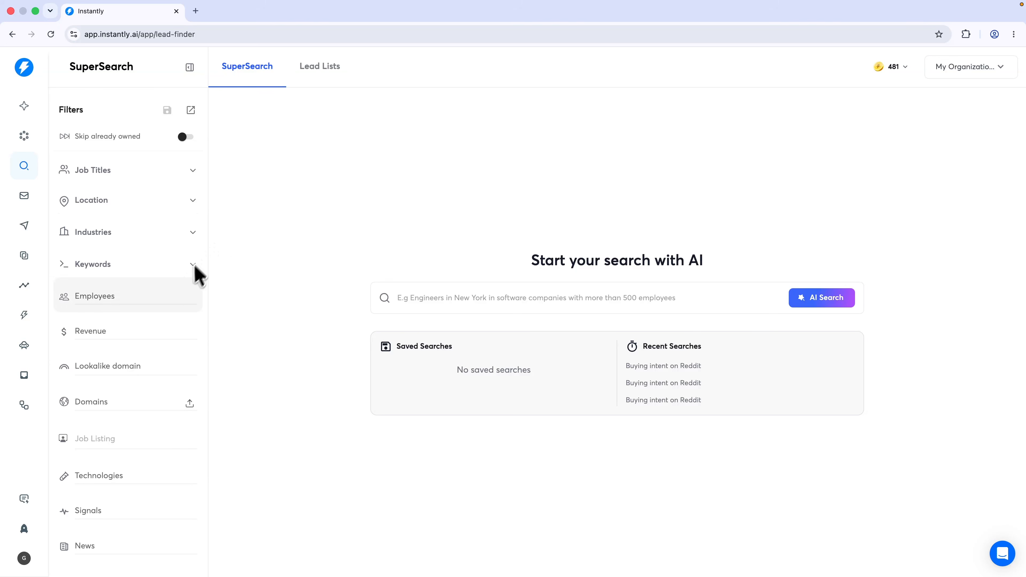
Filter the lead search to include the keyword 'agency'
click(161, 266)
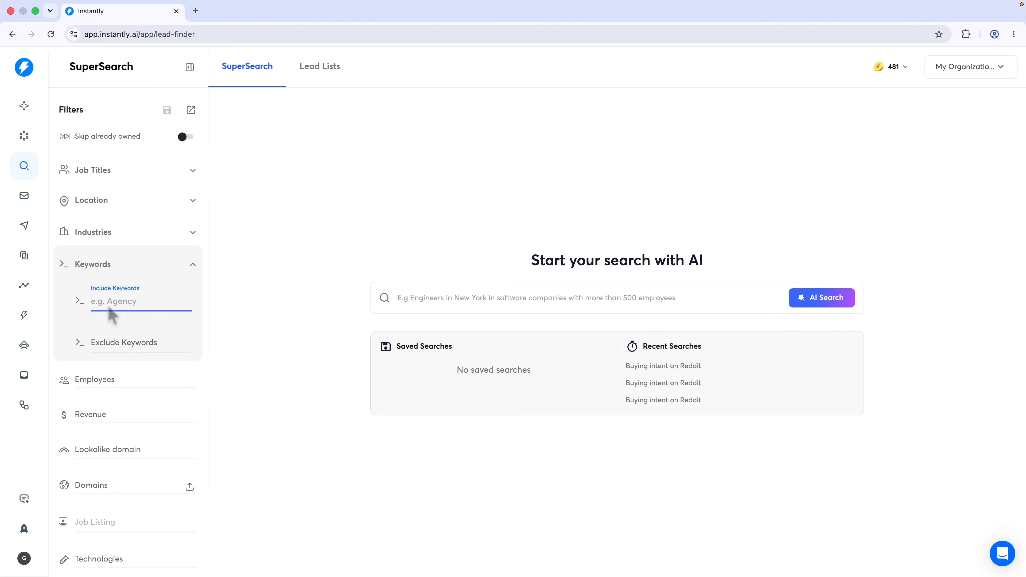
text(agency)
key(Return)
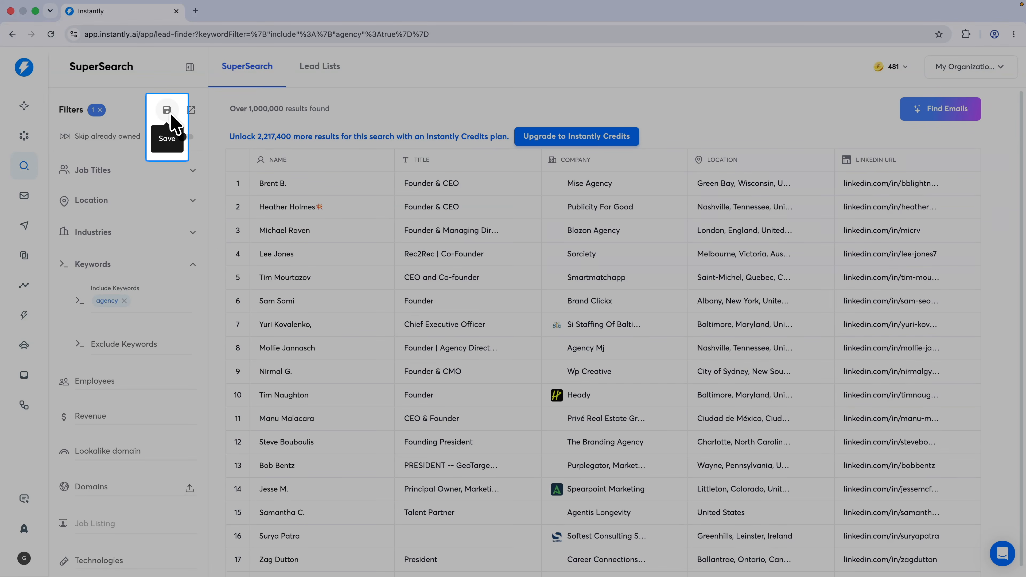
Save the filtered search as 'Agency' and go to the Analytics overview
click(168, 113)
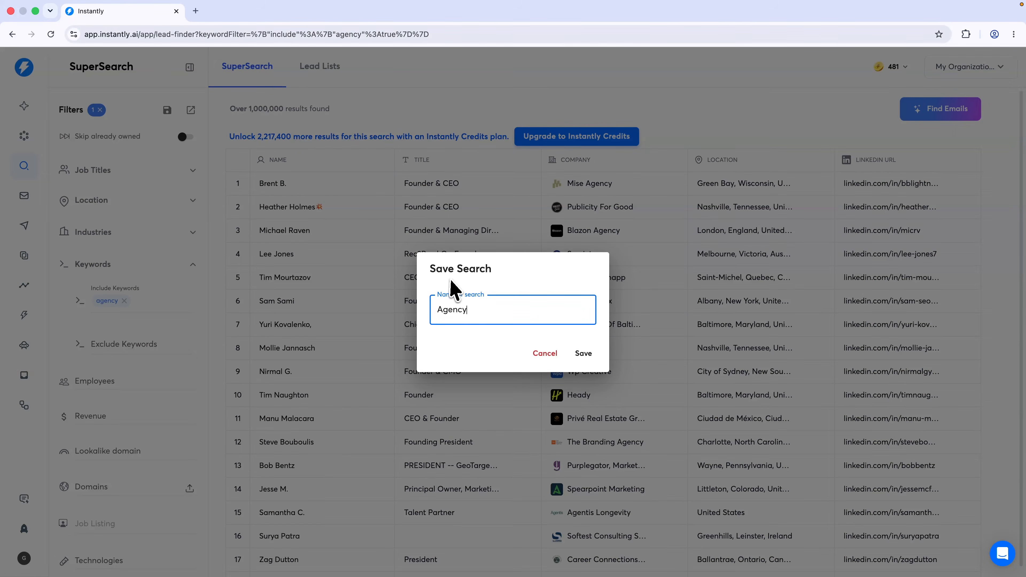
double_click(476, 313)
click(483, 316)
click(587, 355)
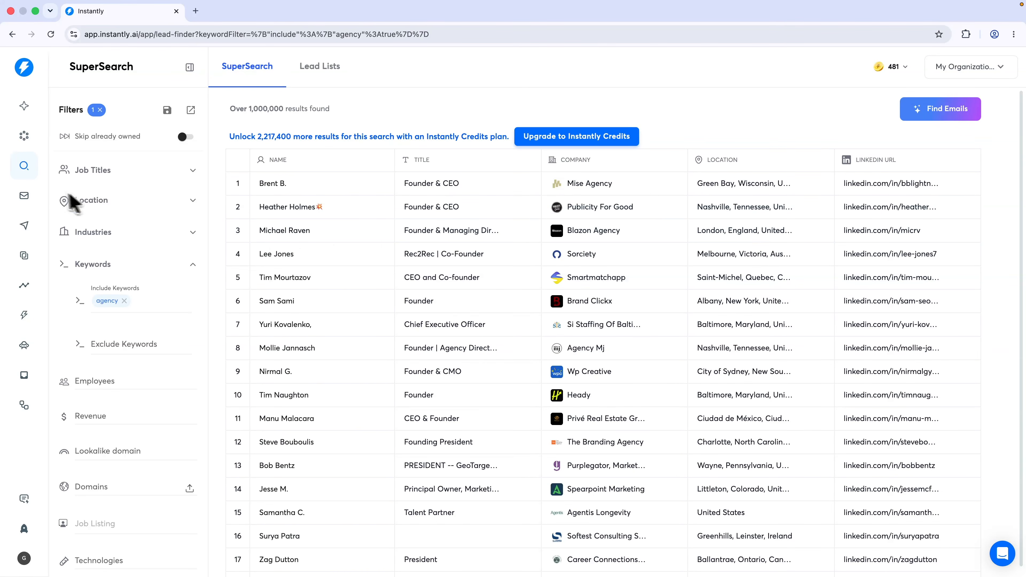
click(21, 200)
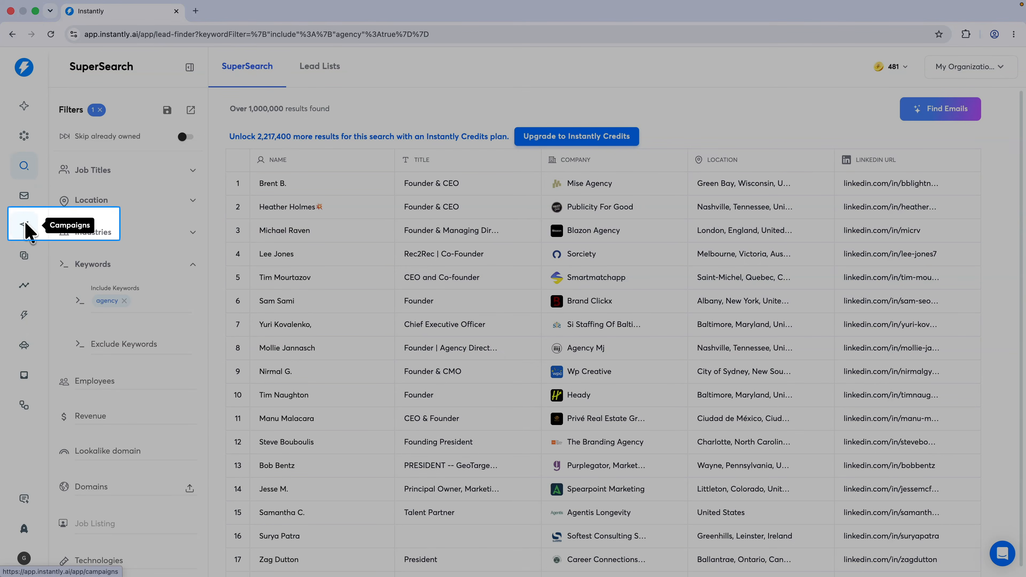
click(25, 285)
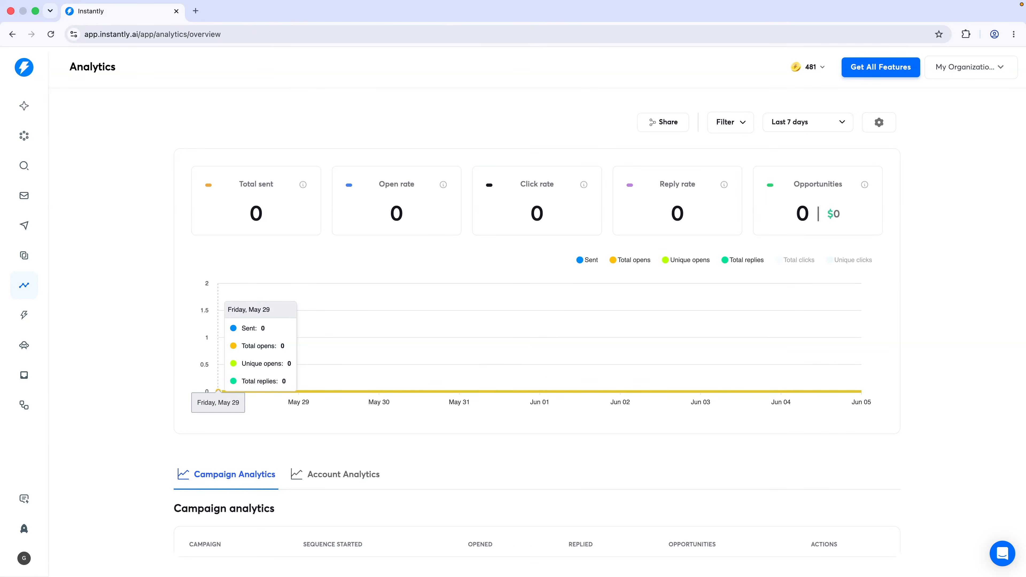
Compare the Campaign Analytics and Account Analytics figures, leaving the status filter unchanged, then open the CRM
click(744, 126)
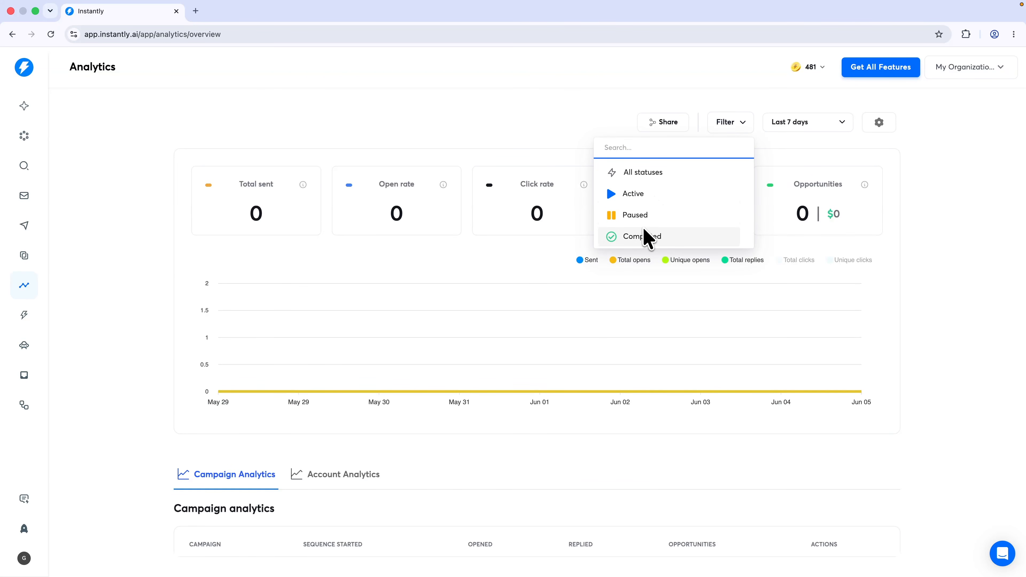
click(479, 137)
scroll(405, 251, down, 1)
click(222, 449)
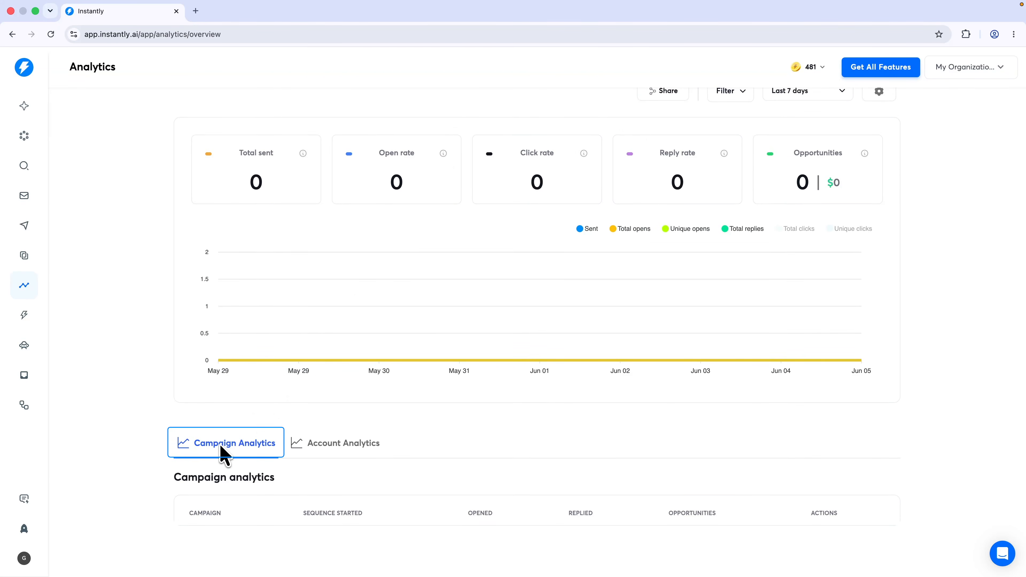
click(331, 445)
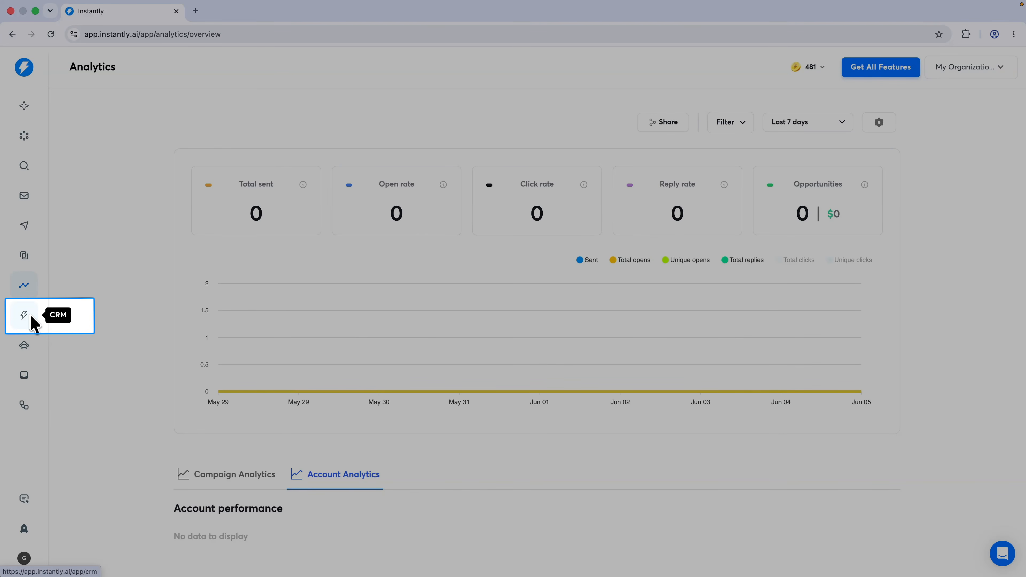
click(30, 314)
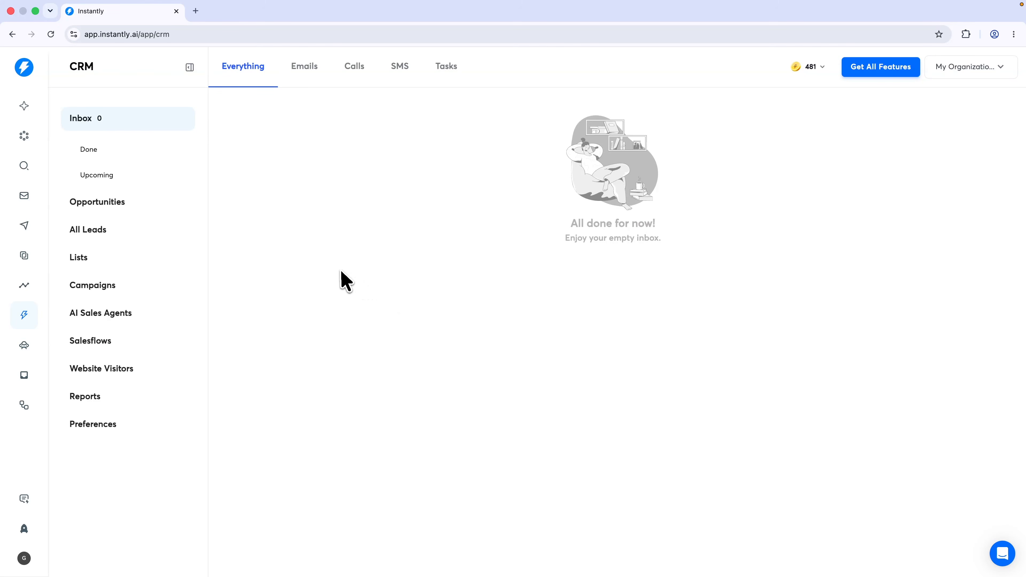
Open the Opportunities board and set $1,000 as the default opportunity value
click(124, 207)
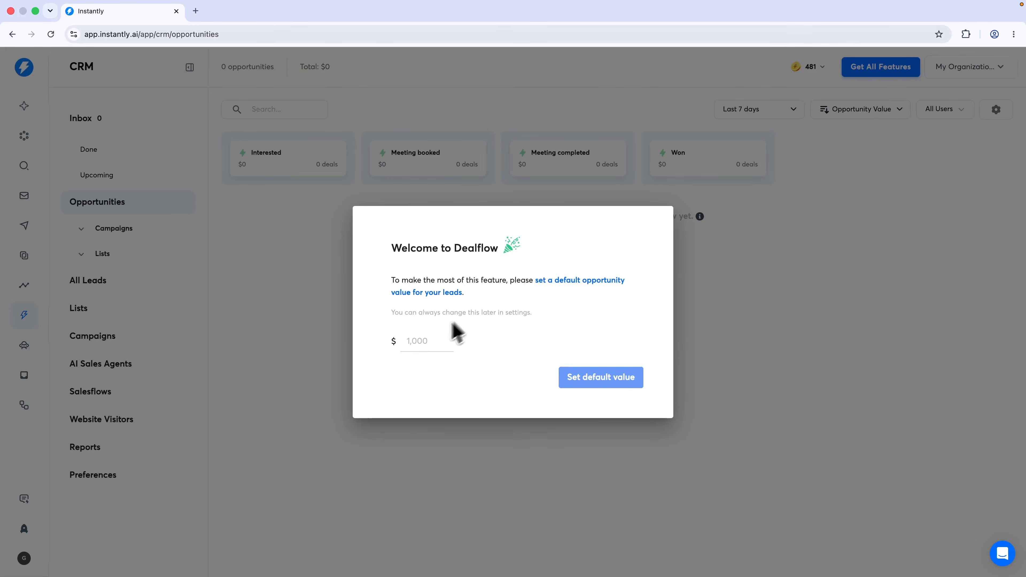
click(426, 340)
text(1,)
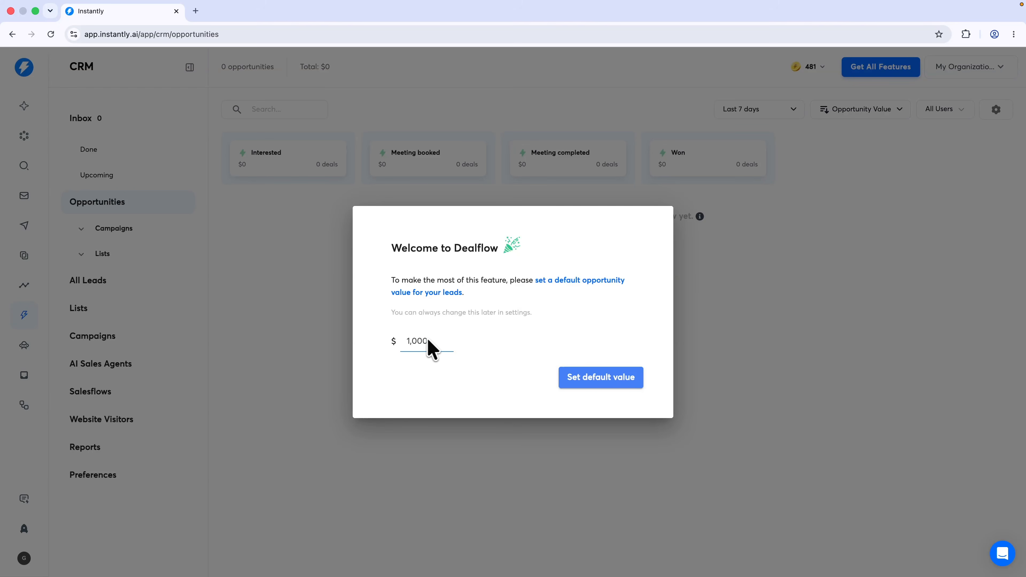
text(000)
click(562, 389)
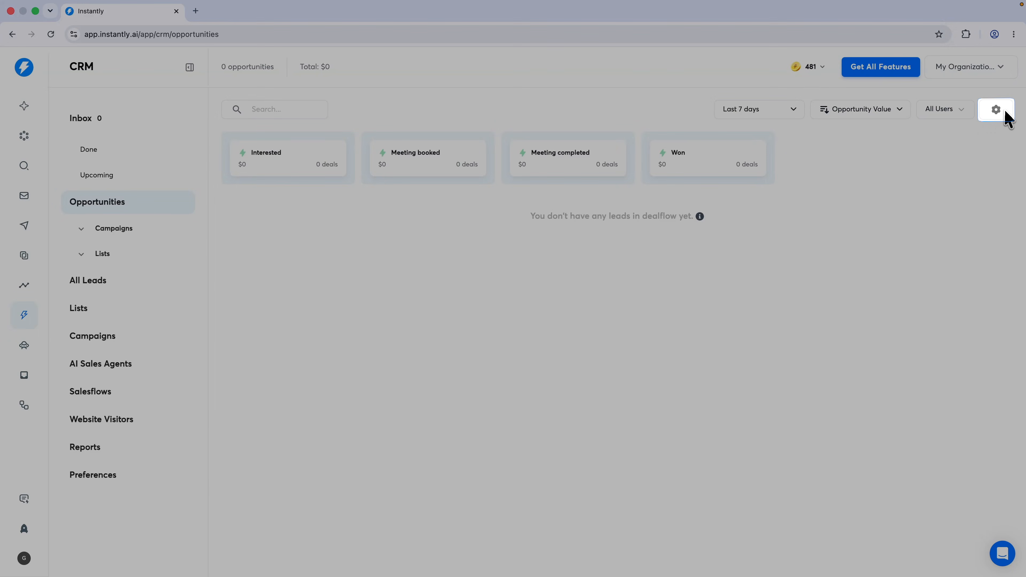
Toggle the Not interested pipeline stage on and off, then dismiss the Hyper Growth upgrade prompt
click(1005, 114)
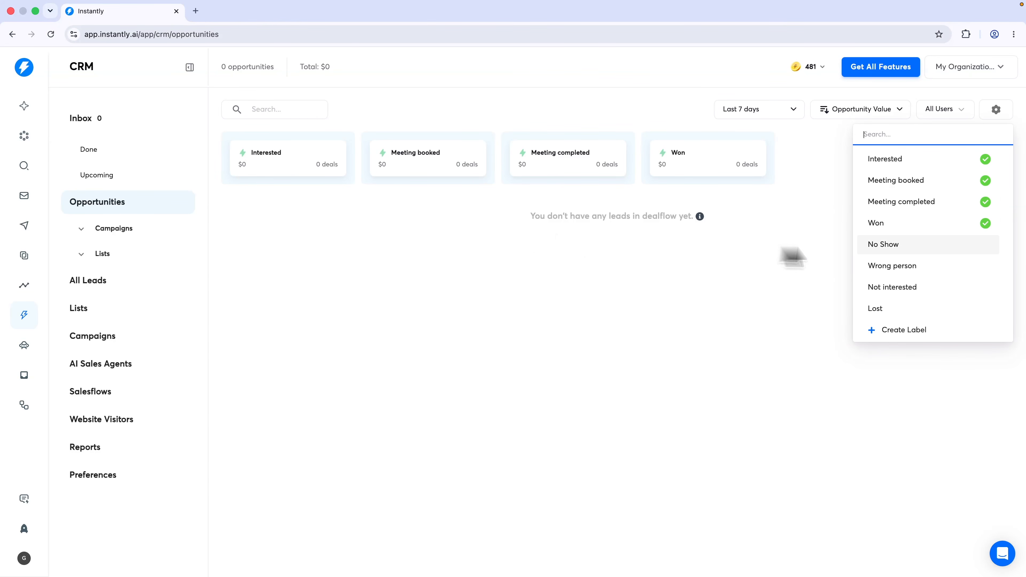
click(974, 288)
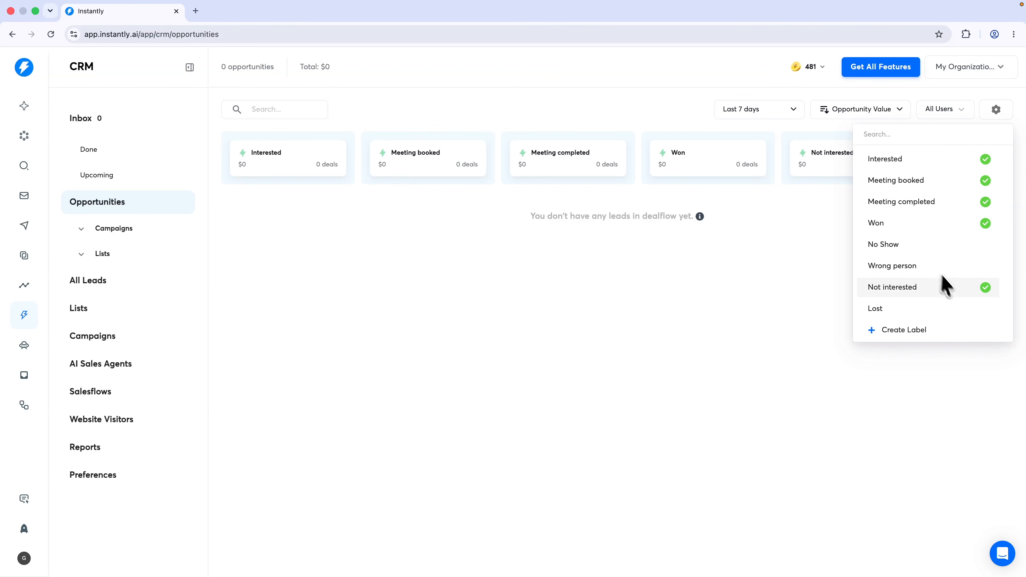
click(942, 287)
click(914, 331)
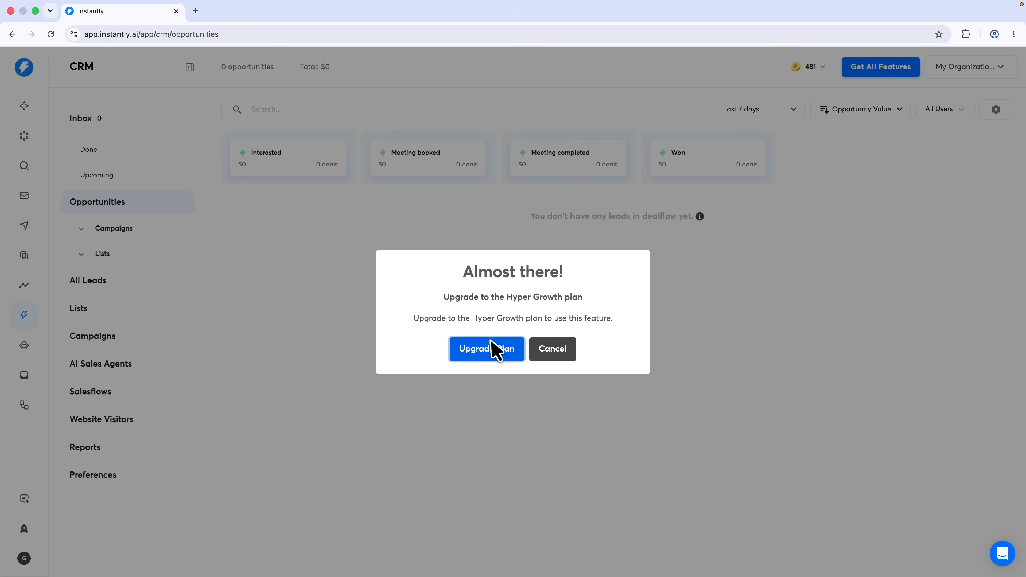
drag(473, 320, 524, 322)
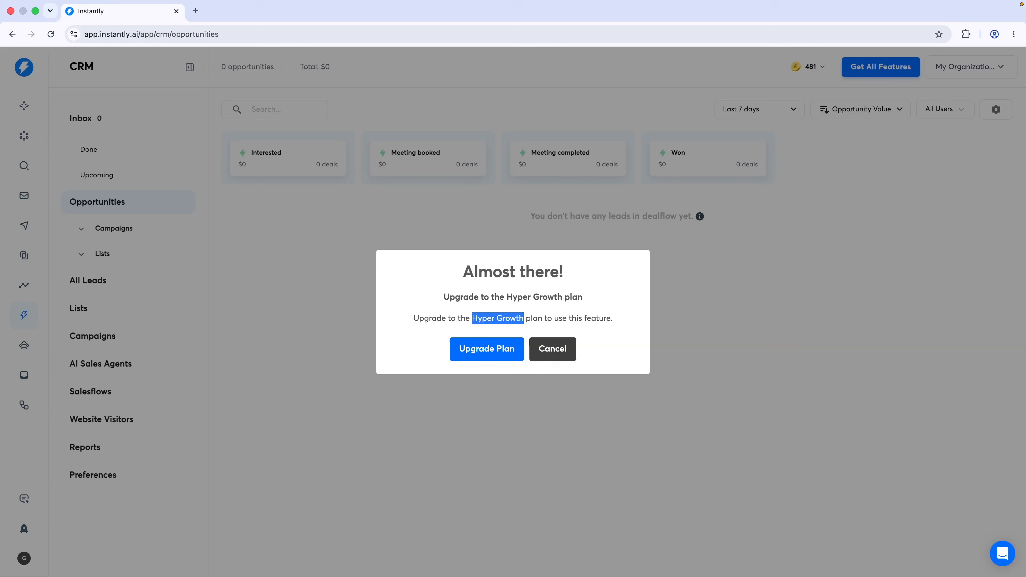
click(553, 350)
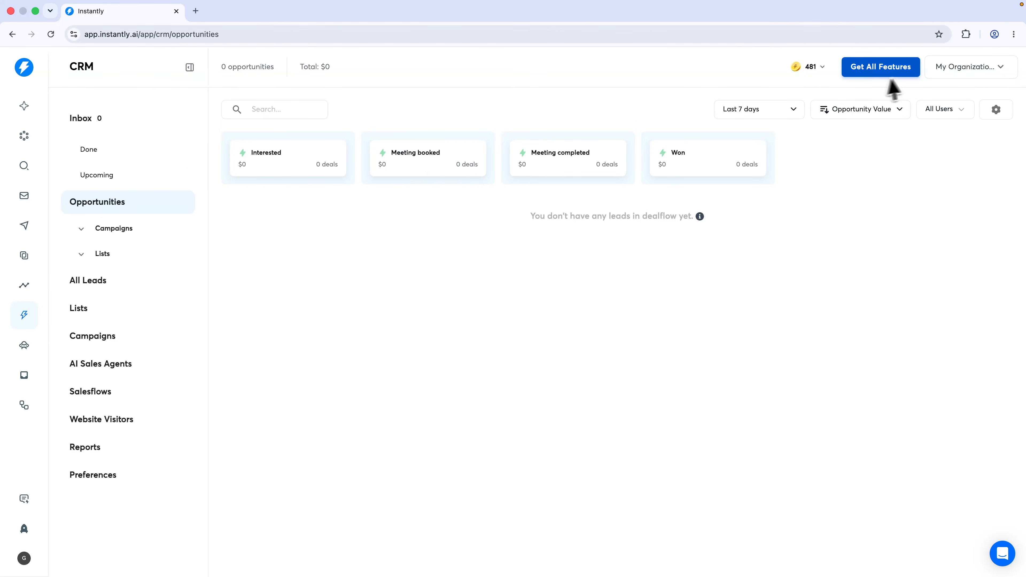
Check the board's organization/workspace list and its user filter
click(942, 67)
click(853, 169)
click(932, 110)
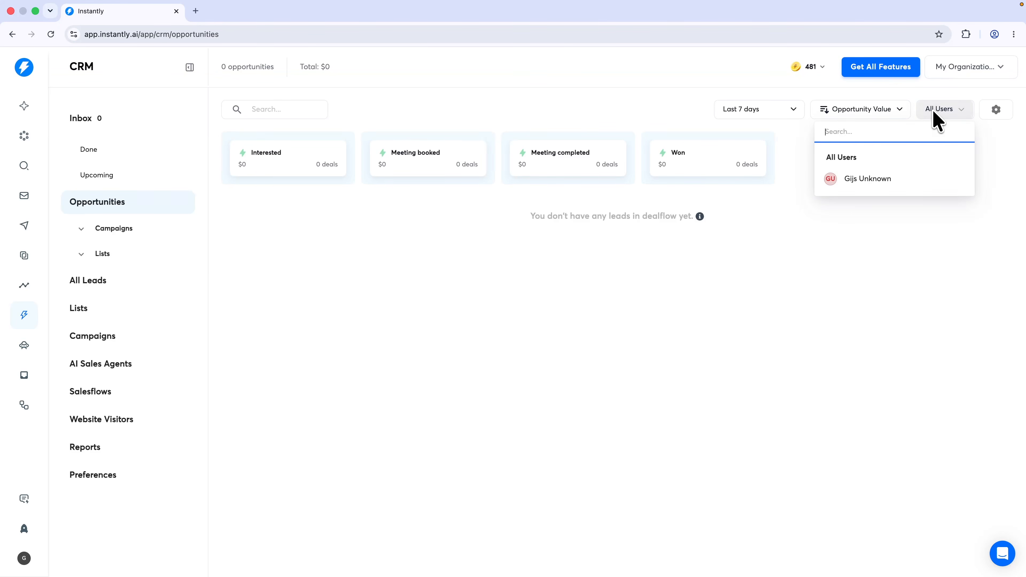
click(788, 140)
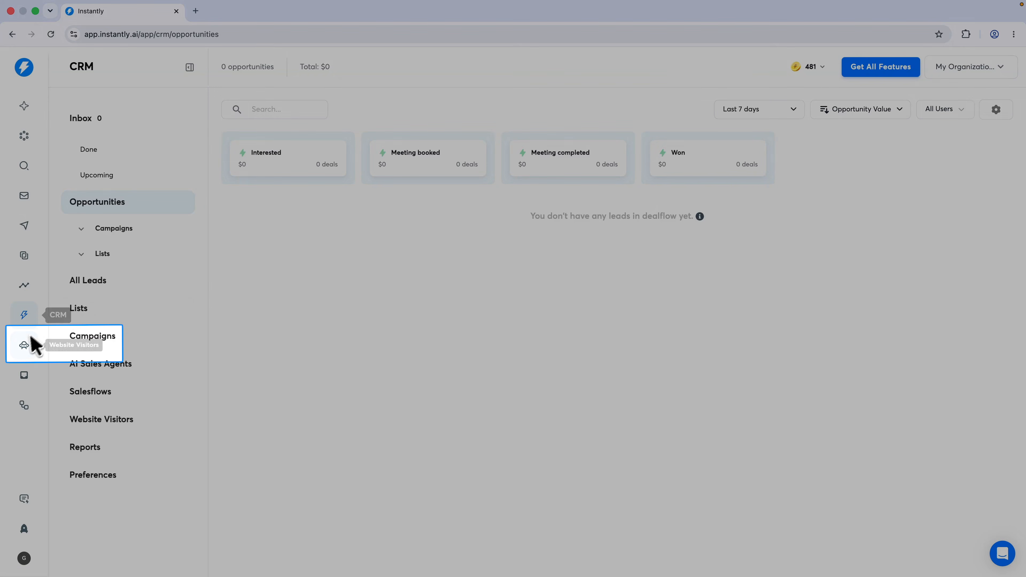
Open Website Visitors, start the tracking setup, and read through its benefits
click(24, 346)
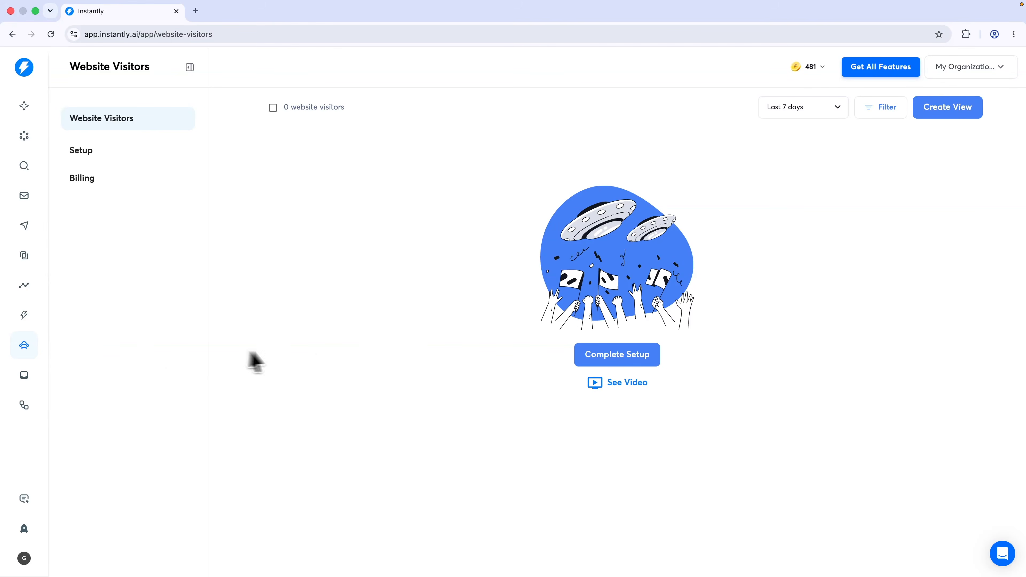
click(614, 356)
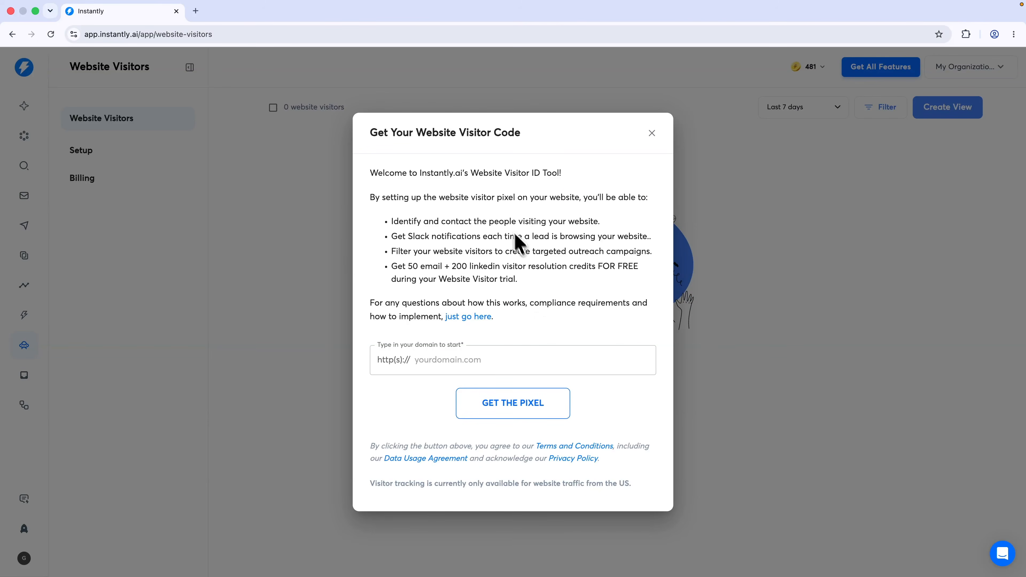
drag(582, 197, 491, 204)
click(451, 222)
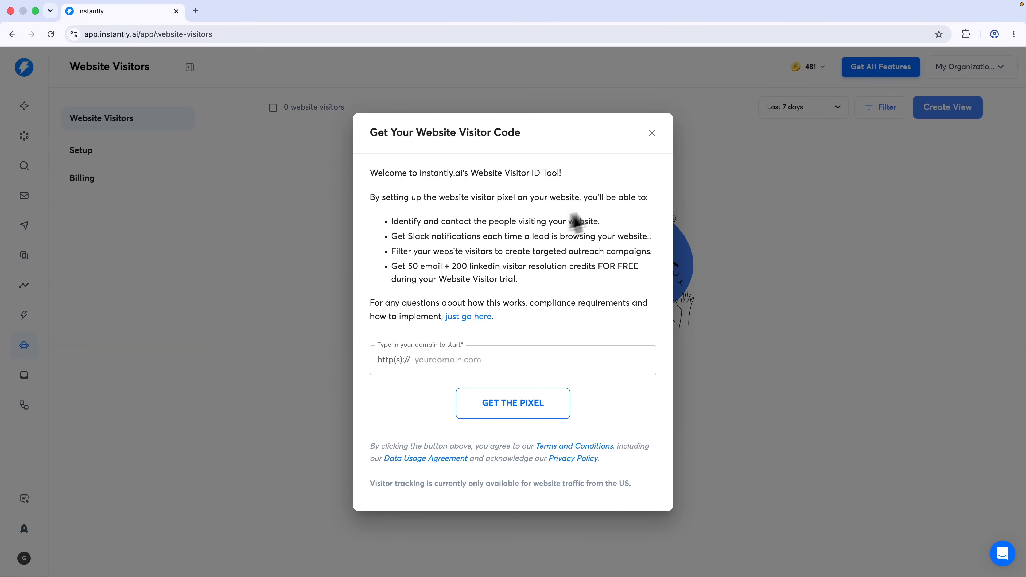
drag(387, 228, 594, 226)
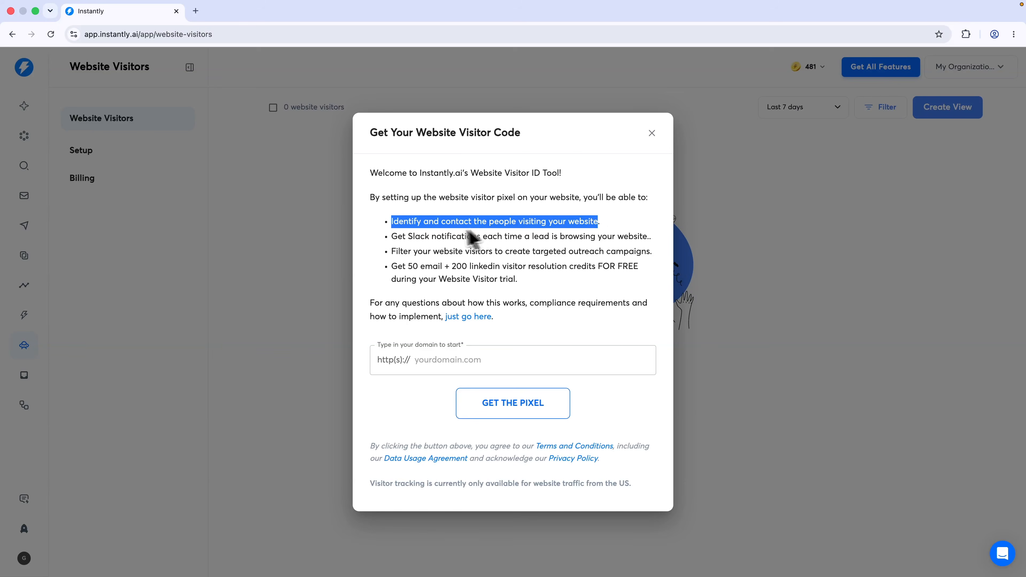
drag(391, 238, 671, 244)
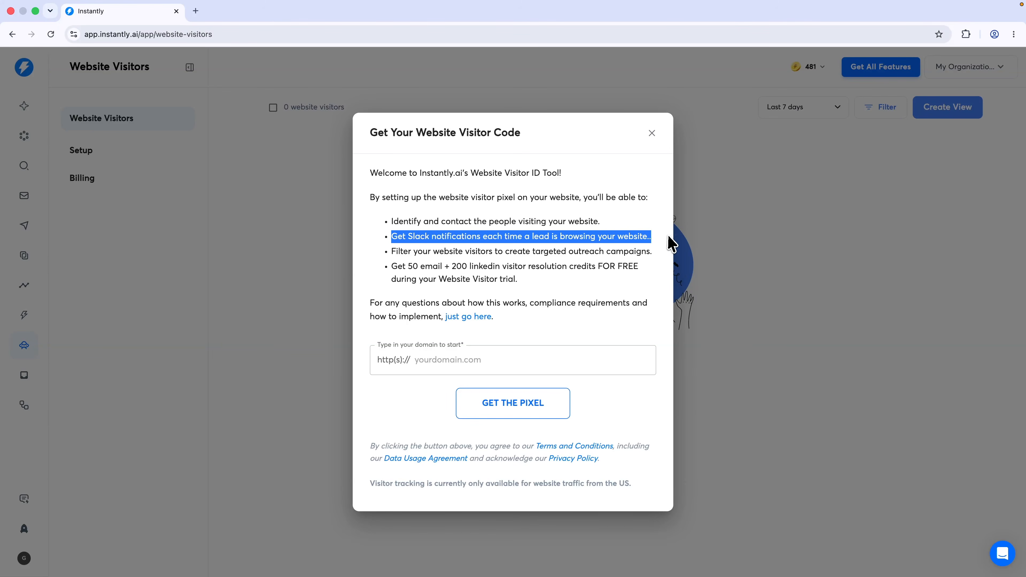
drag(392, 251, 658, 253)
click(657, 254)
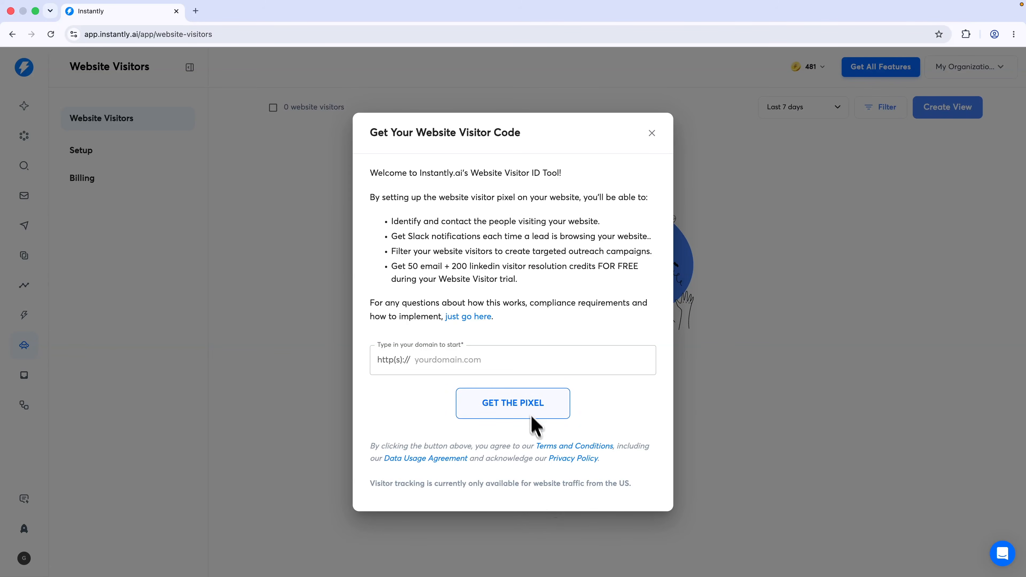
Generate the tracking pixel for danistutorials.online and copy its script code
click(442, 353)
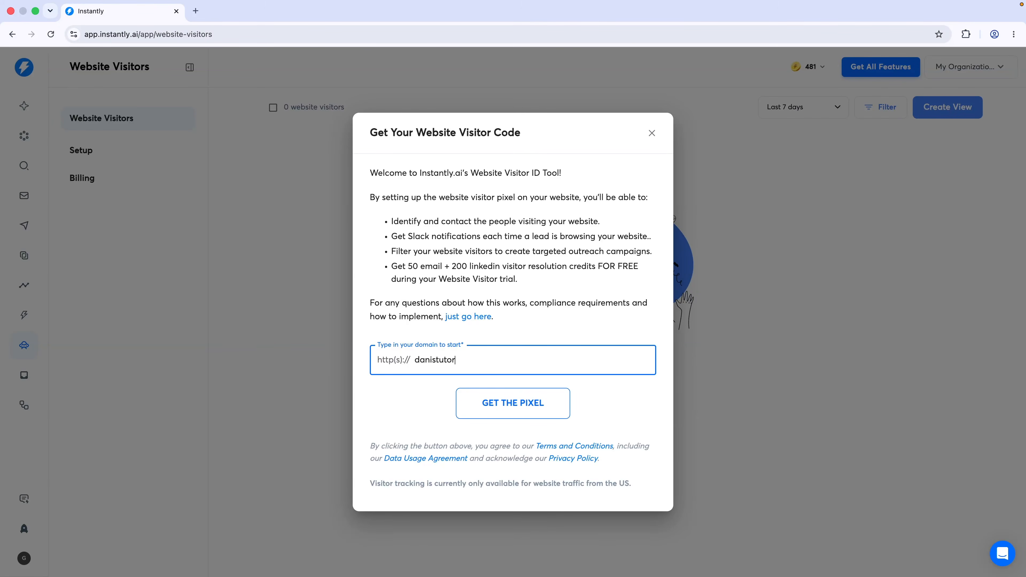
text(danistutorials.online)
click(514, 416)
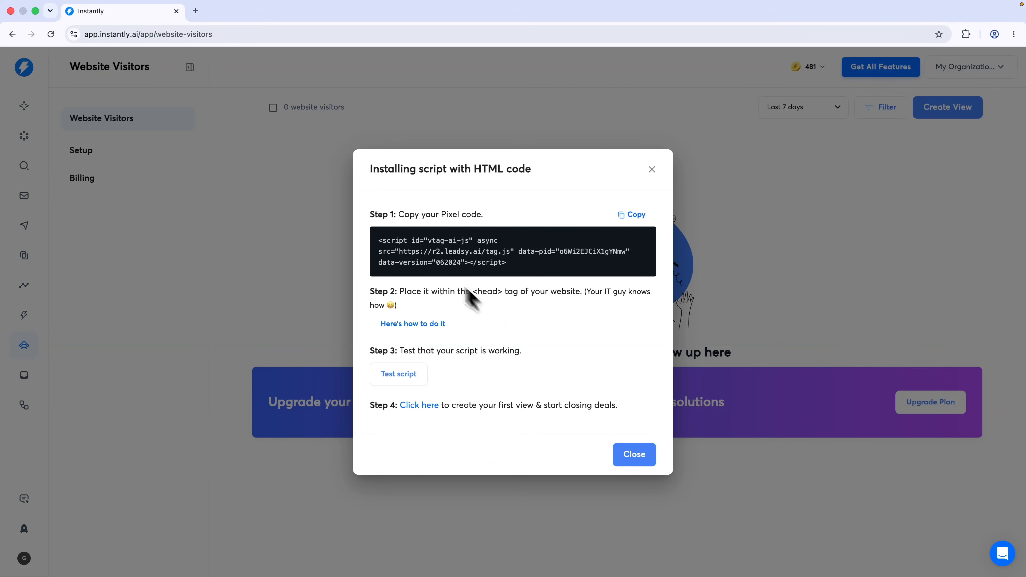
click(634, 218)
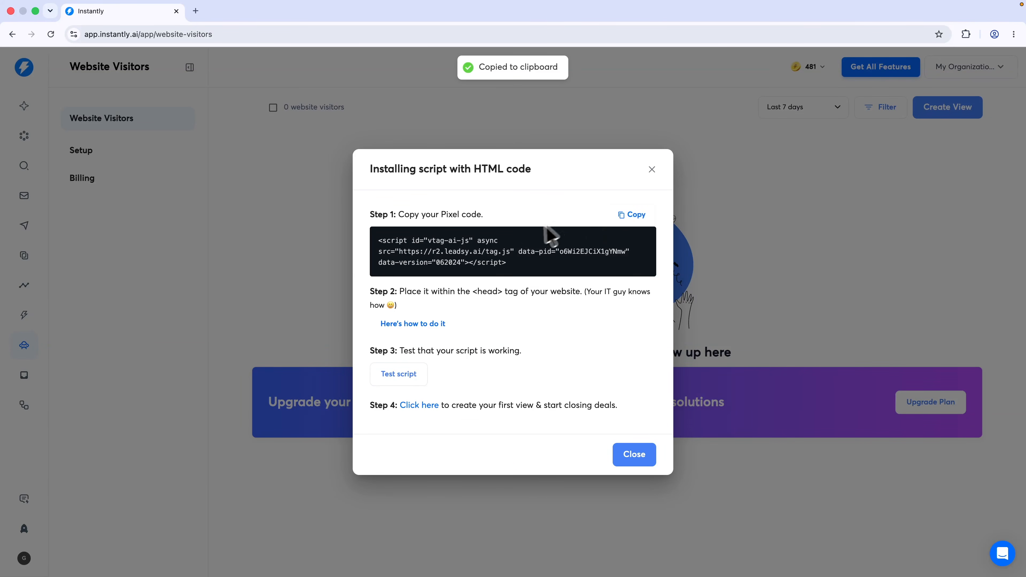
Read the head-tag and script-testing instructions, then switch to Emergent's software-scope project chat
drag(401, 292, 487, 297)
click(509, 297)
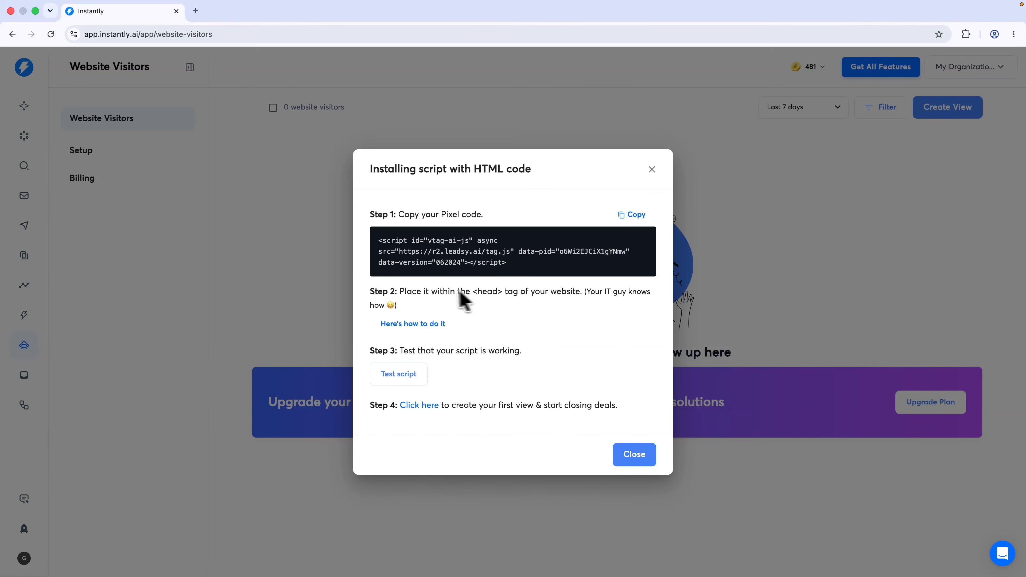
drag(586, 292, 633, 298)
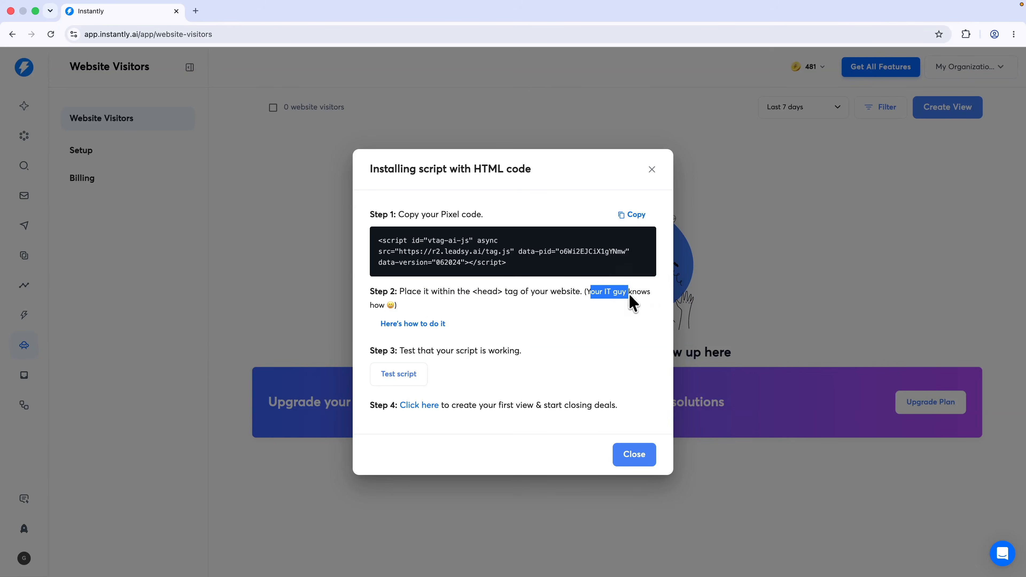
click(624, 329)
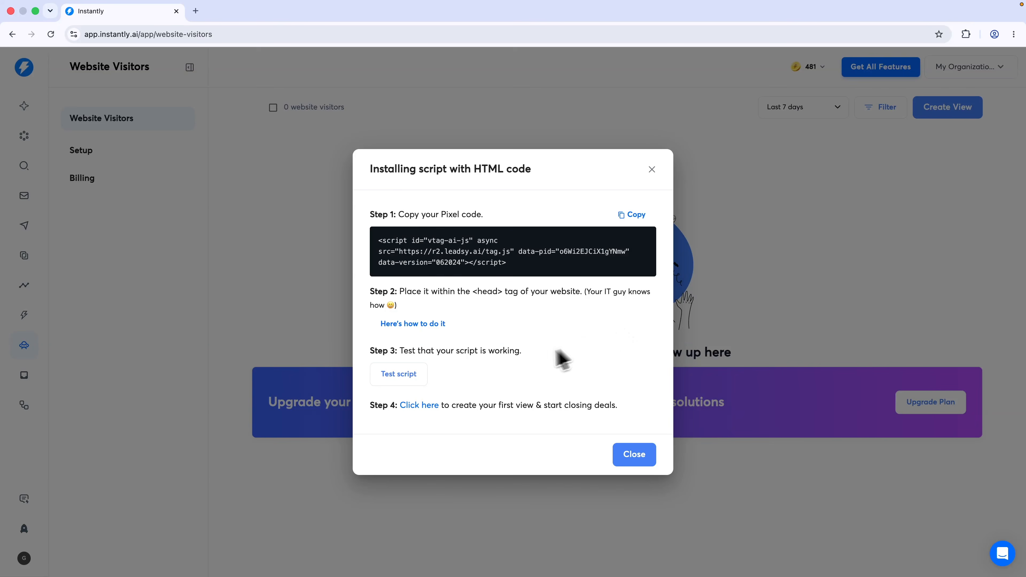
drag(555, 351, 424, 361)
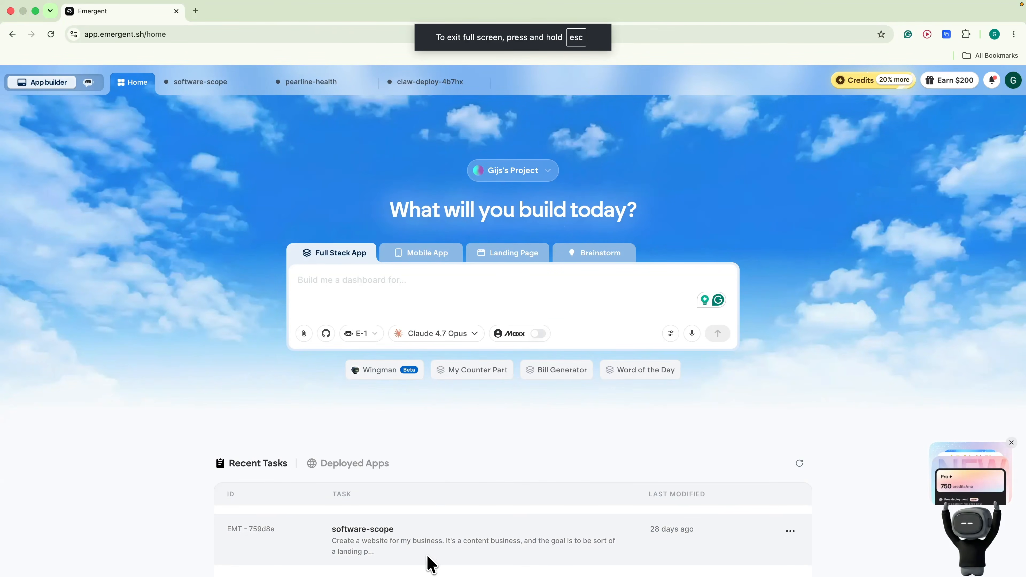
click(431, 563)
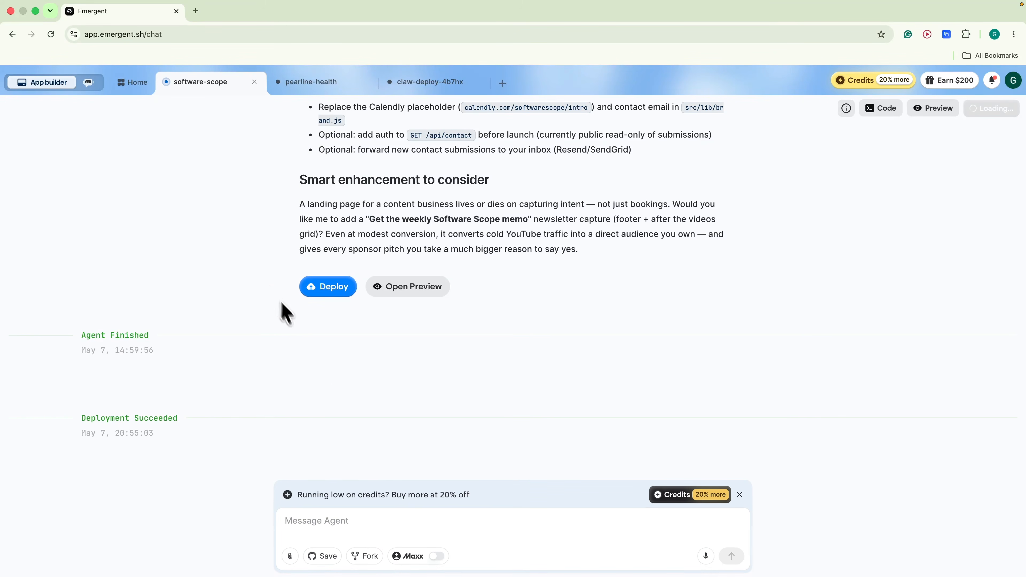
Send the agent 'add this code to the head section of my site:' followed by the pasted pixel script
click(284, 518)
text(add this code to the head section of)
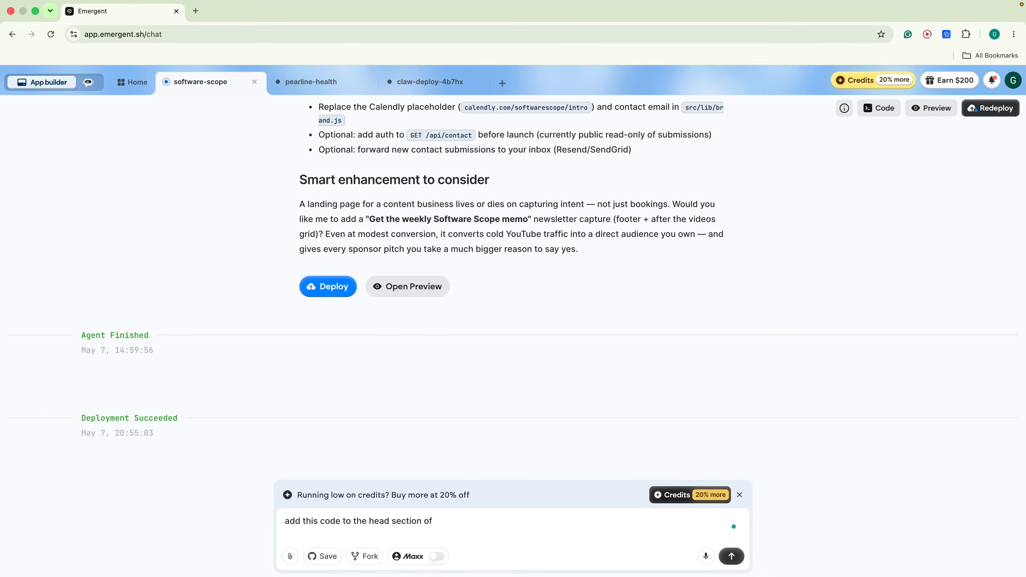
text( my site:)
text(<script id="vtag-ai-js" async src="https://r2.leadsy.ai/tag.js" data-pid="o6Wi2EJCiX1gYNmw" data-version="062024"></script>)
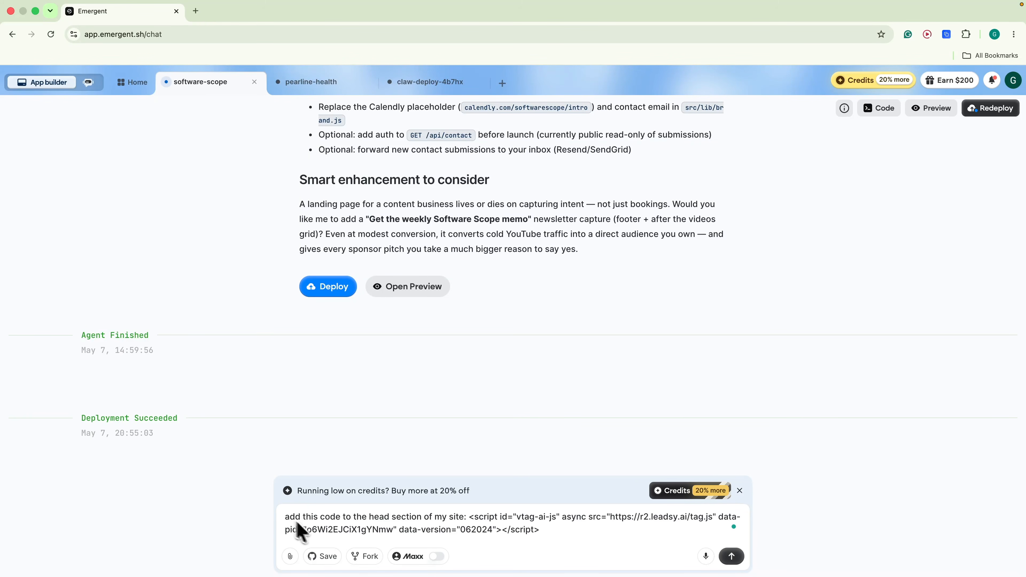
click(731, 557)
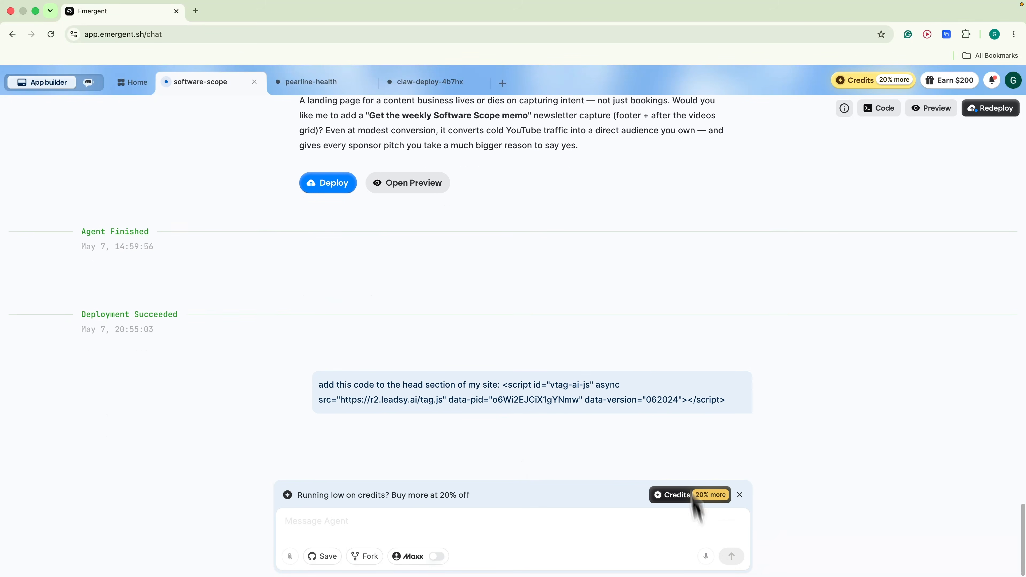
key(ctrl+Left)
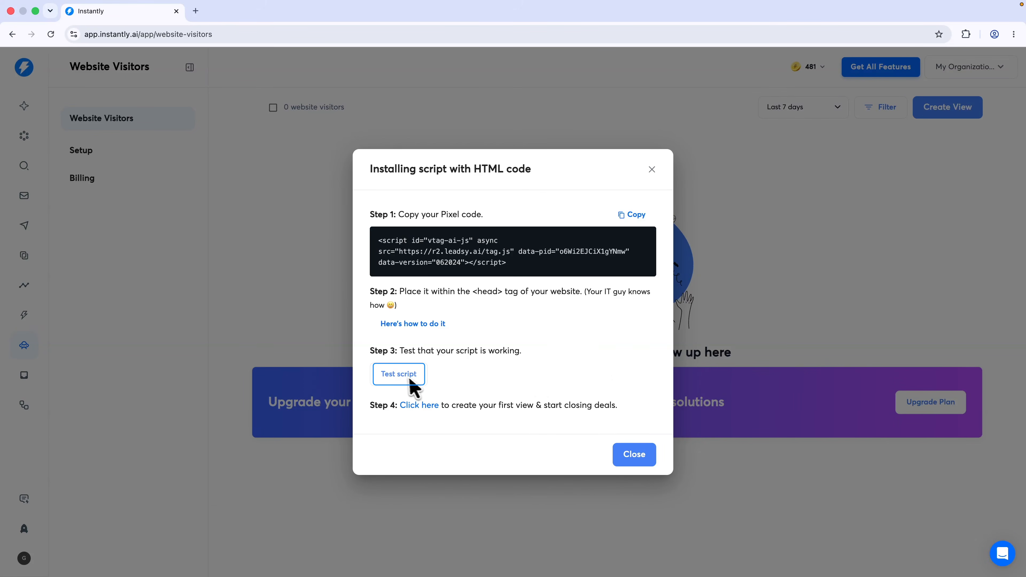
Test that the script works on the site, then start a visitor view named Home
click(409, 378)
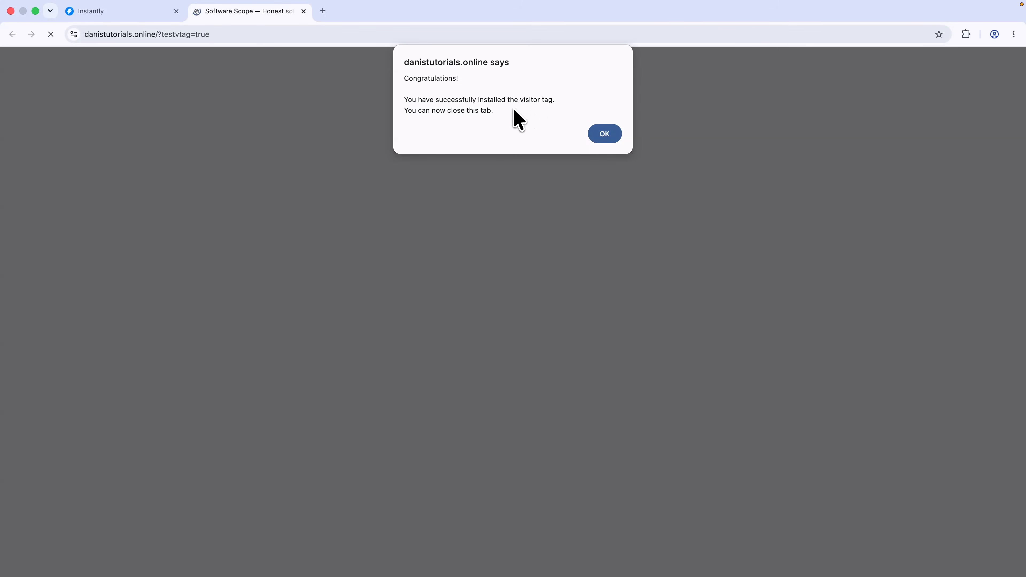
key(super+w)
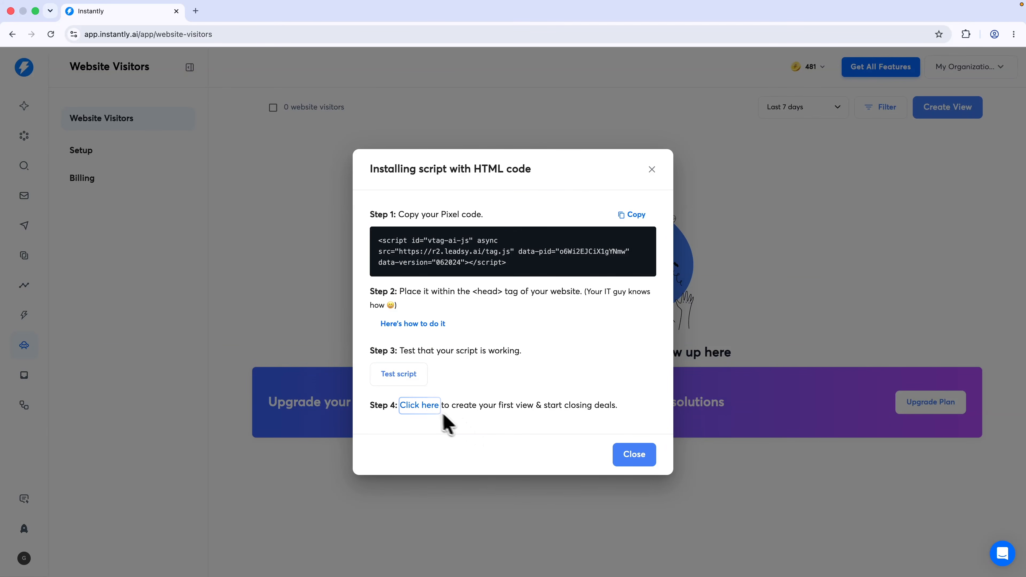
click(423, 407)
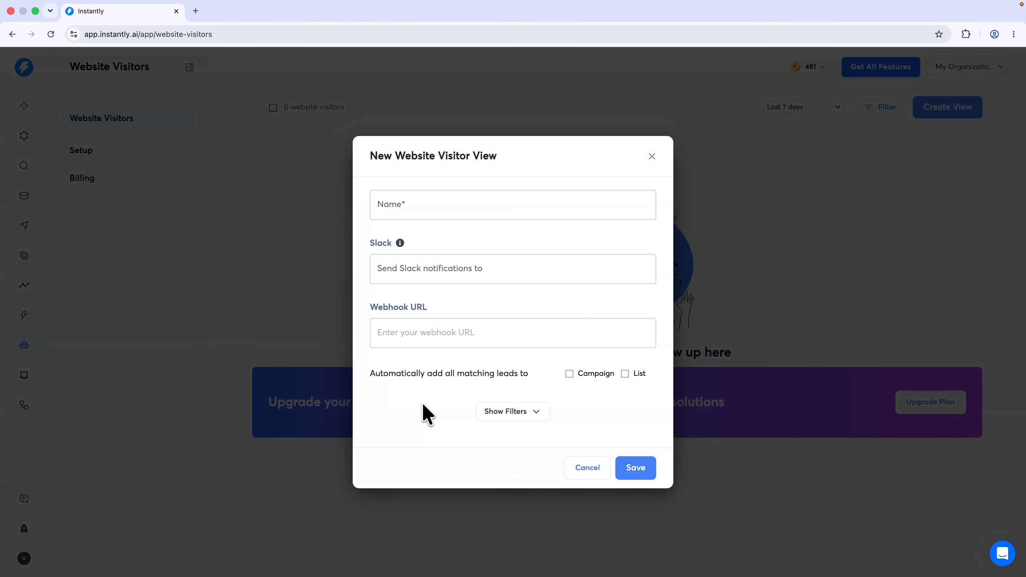
click(420, 213)
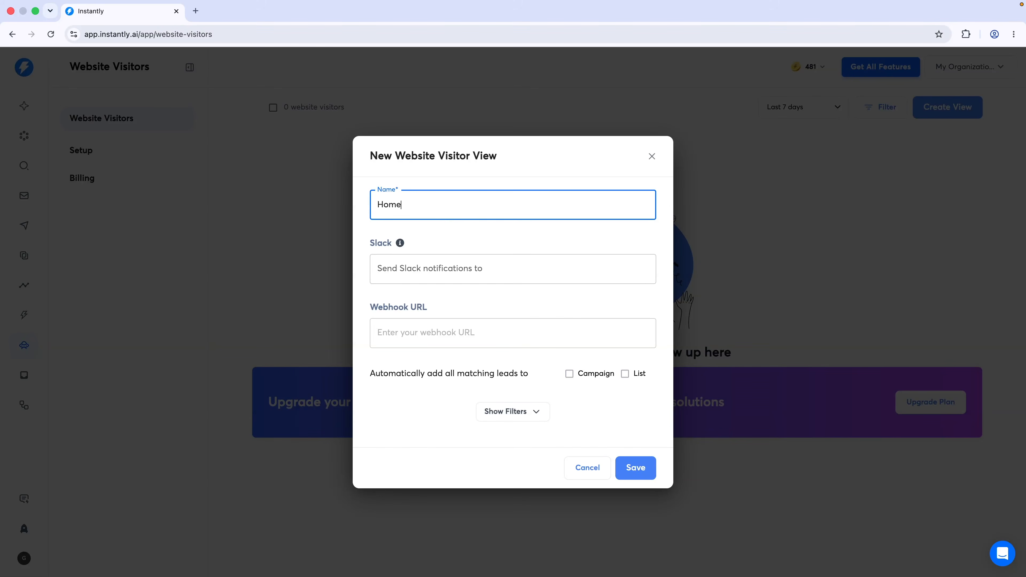
click(447, 225)
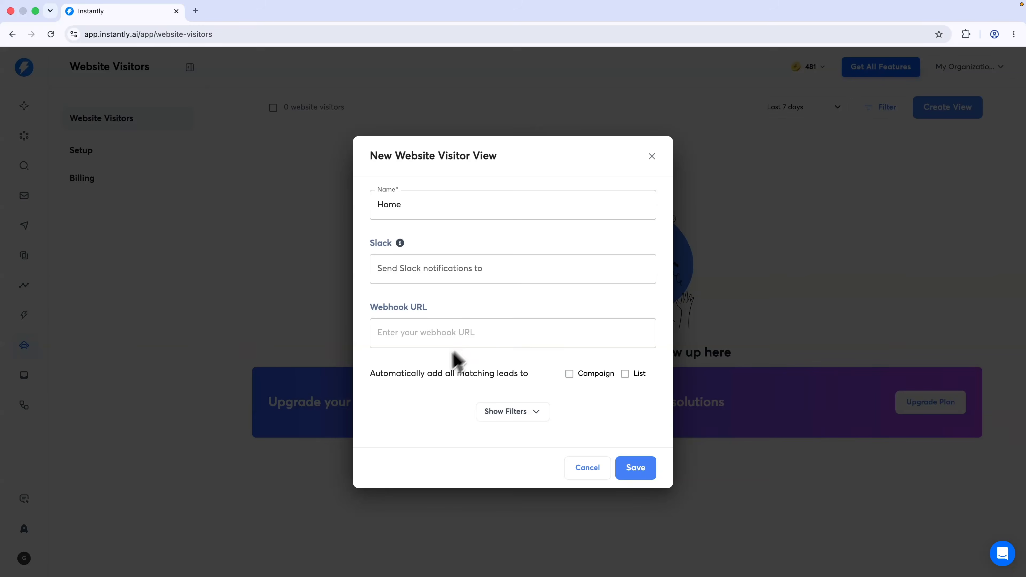
Try adding matching leads to a list, dismiss the upgrade prompt, and save the Home view
click(401, 380)
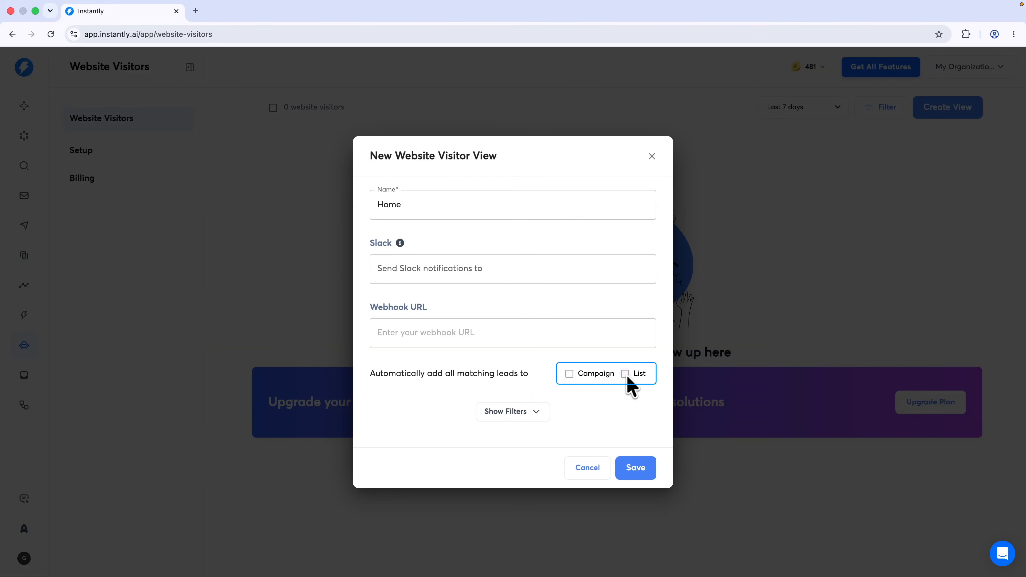
click(635, 375)
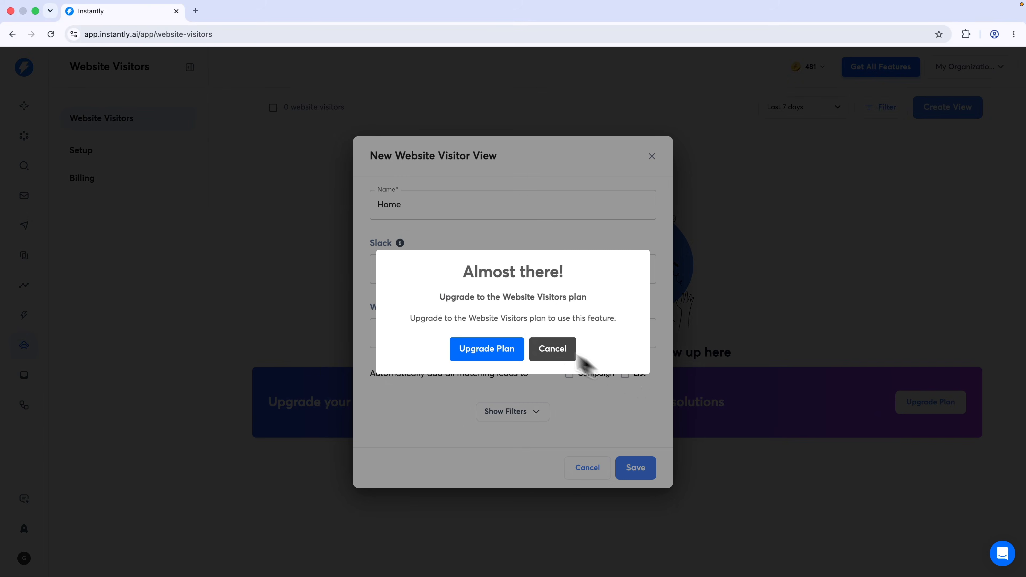
click(556, 349)
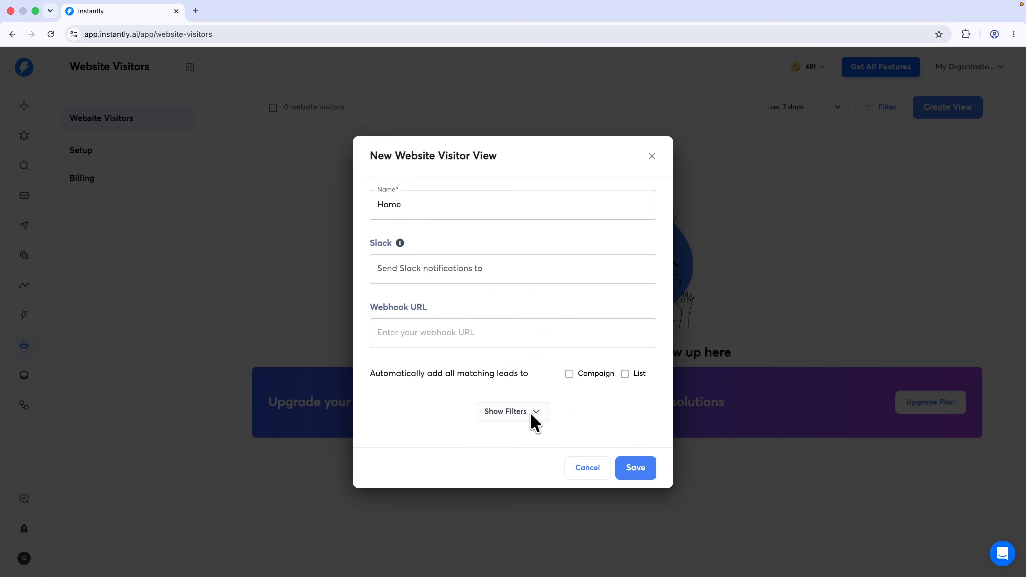
click(533, 416)
scroll(526, 412, down, 3)
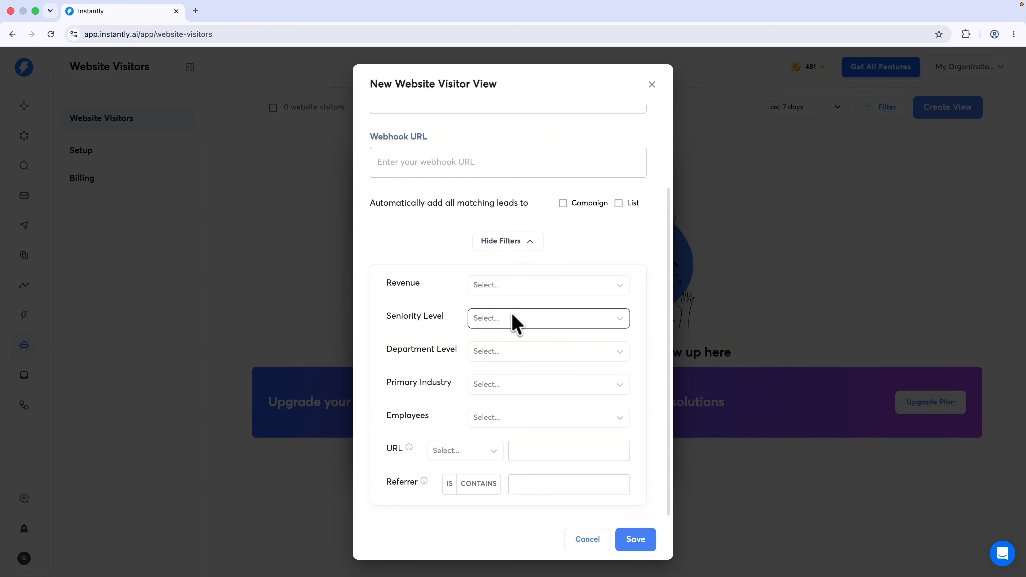
click(633, 542)
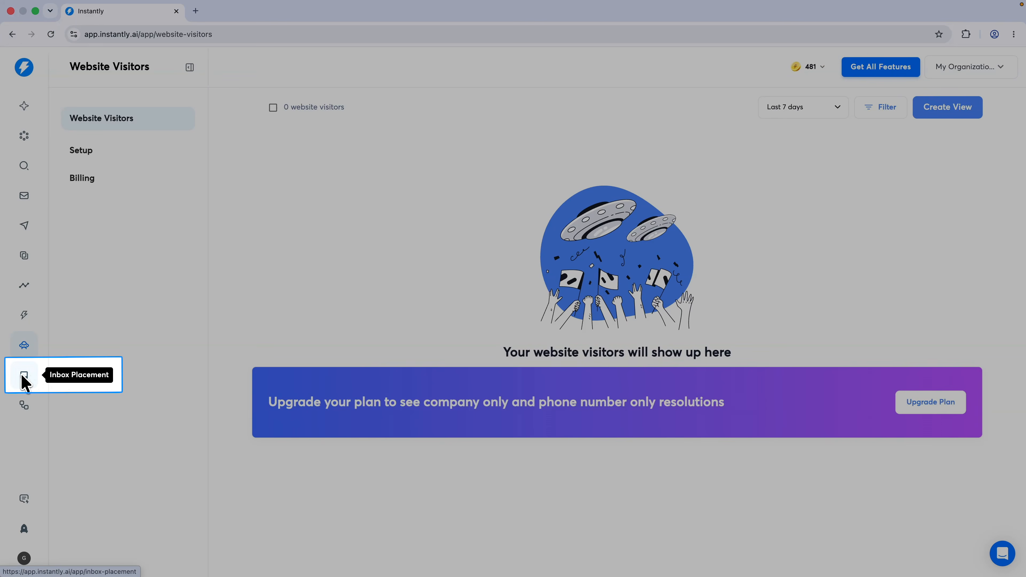
Create a one-time inbox placement test named q3, sent from Instantly
click(25, 375)
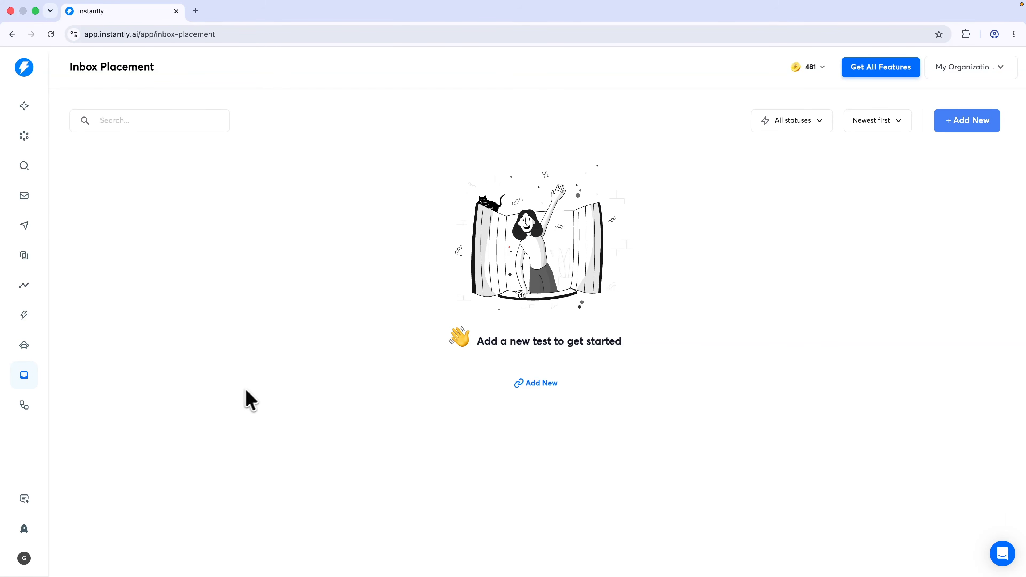
click(538, 384)
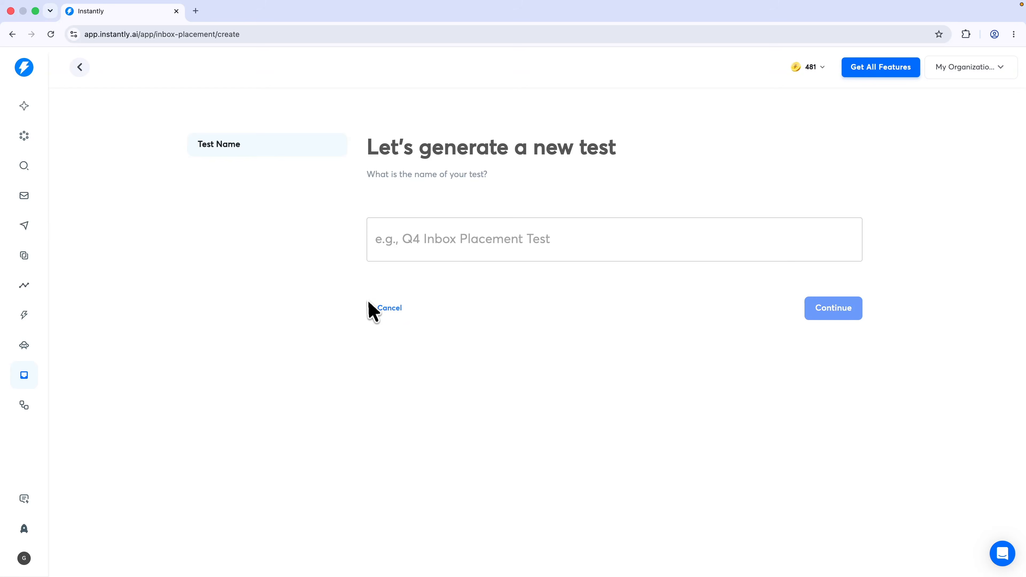
click(655, 240)
text(q3 inbox test)
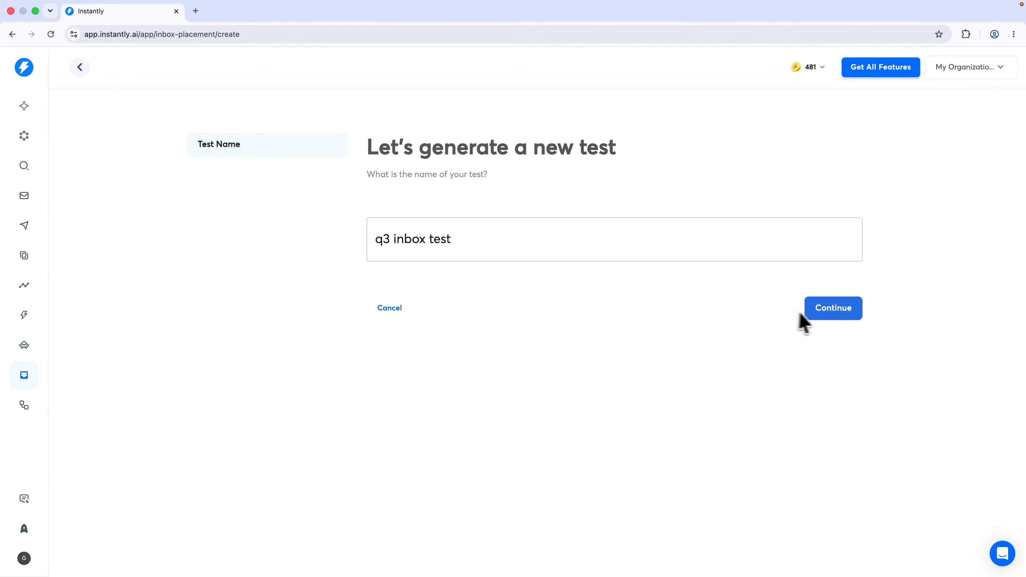
click(812, 315)
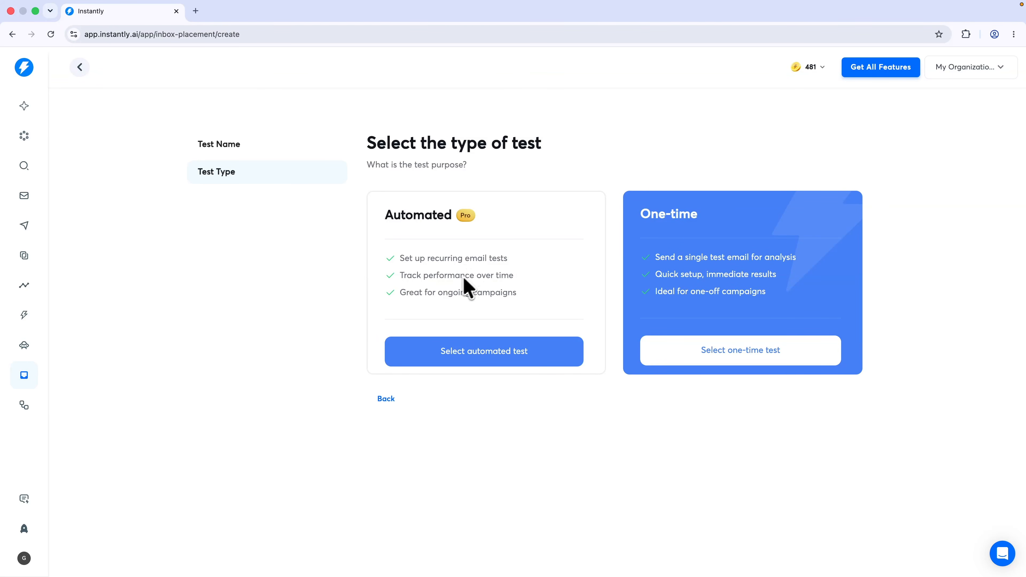
click(725, 348)
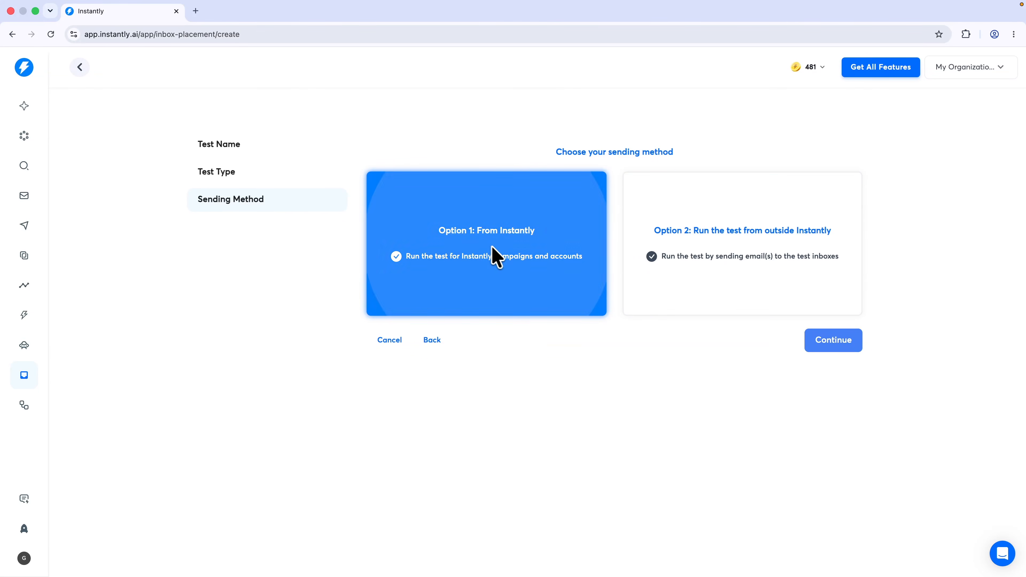
click(835, 340)
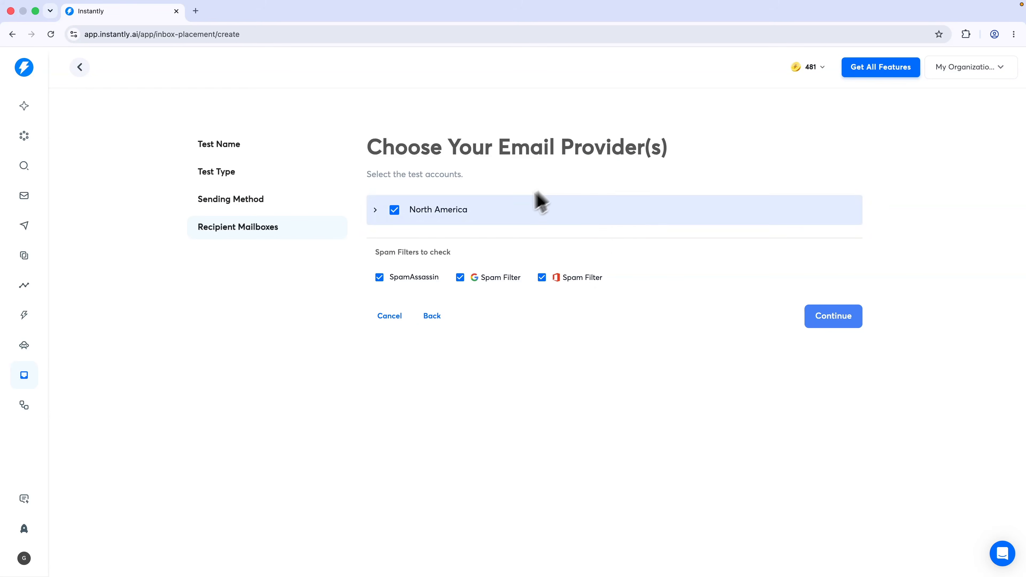
click(835, 319)
Use the Software US 25-250 campaign for the test and add all five sending accounts
click(722, 229)
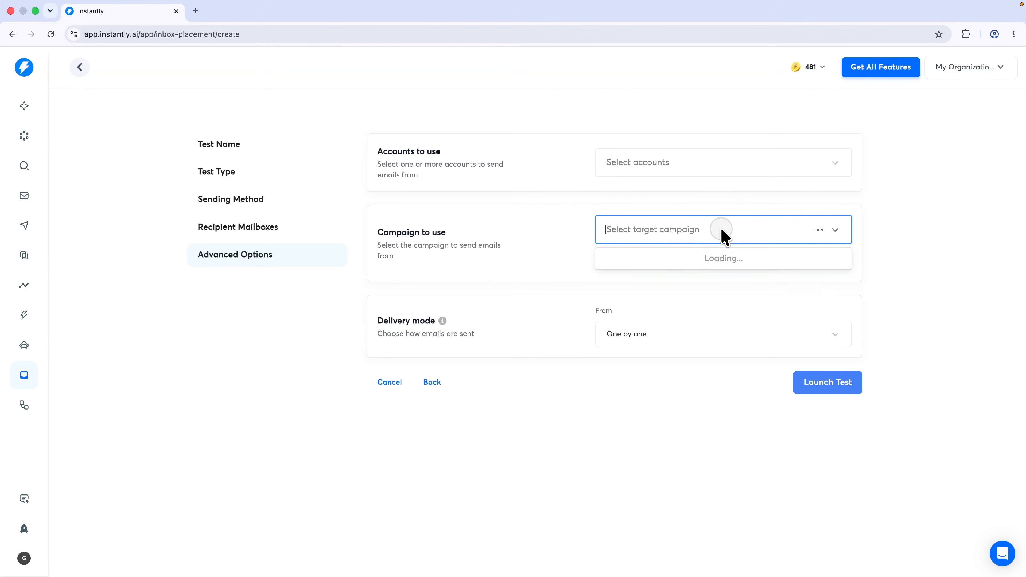
click(675, 279)
click(678, 172)
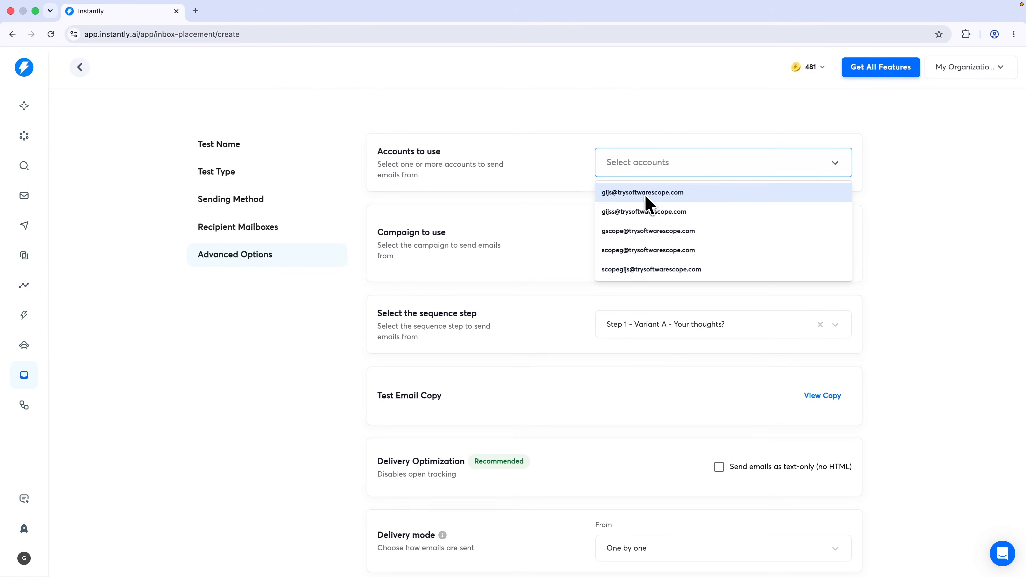
click(648, 196)
click(653, 216)
click(655, 206)
click(654, 211)
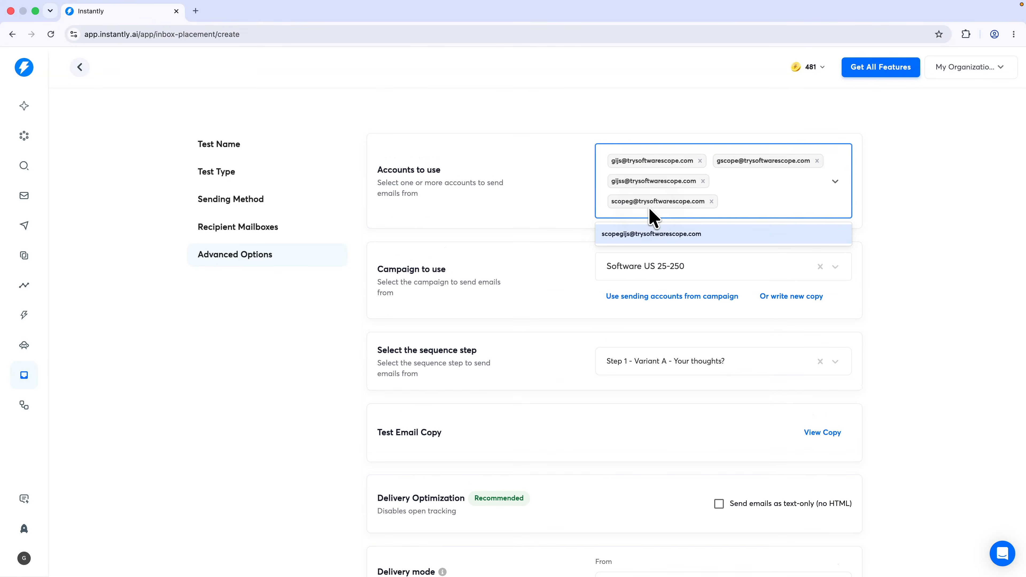
click(649, 232)
scroll(562, 259, down, 3)
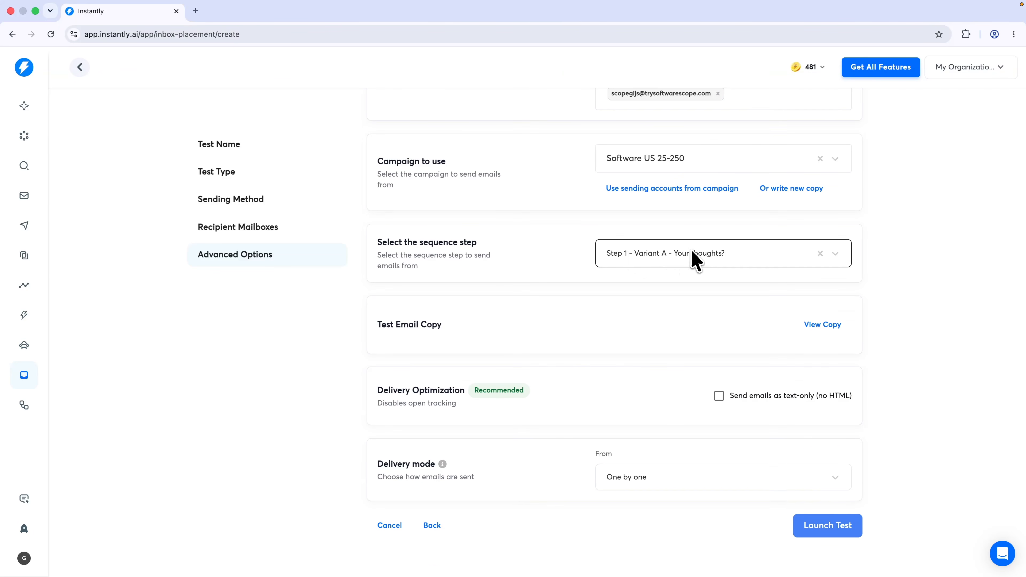
scroll(804, 334, down, 1)
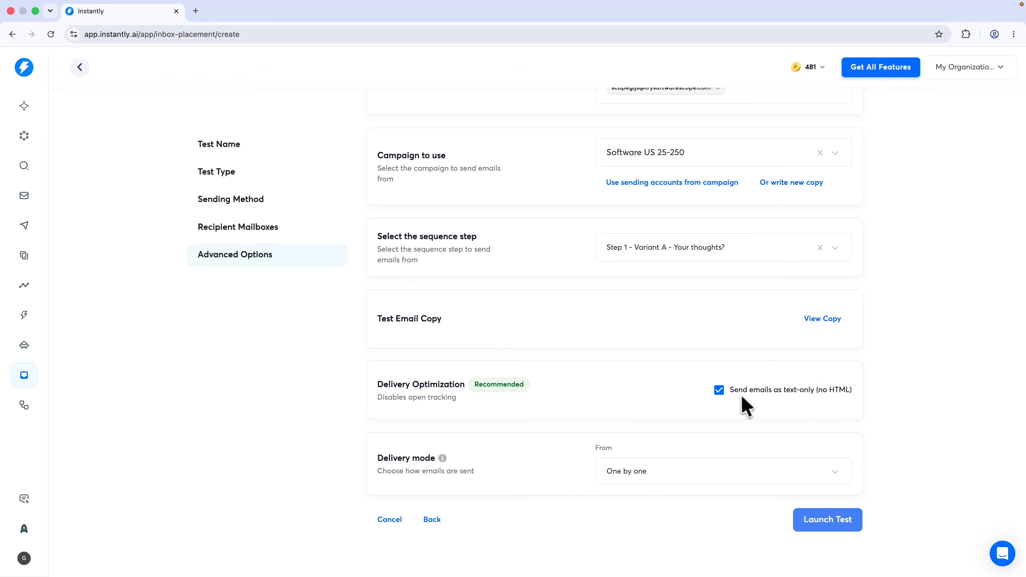
Set delivery mode to All at once and launch the test
click(672, 470)
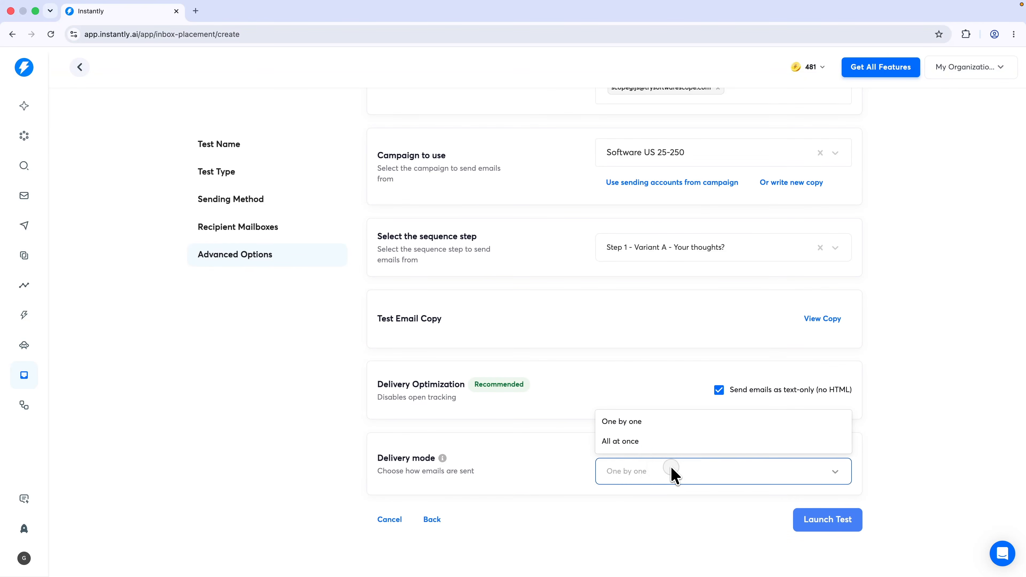
click(659, 445)
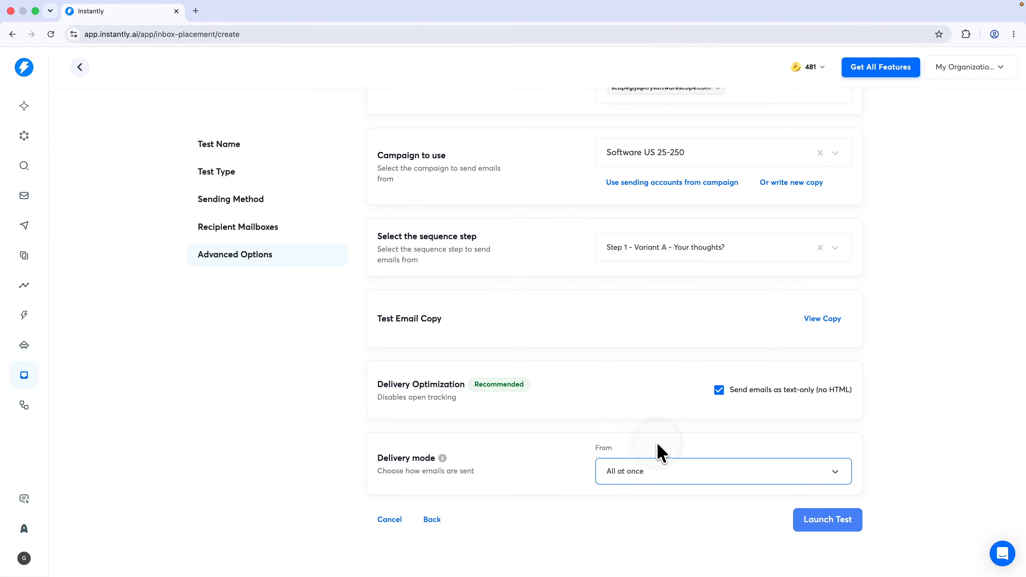
click(805, 523)
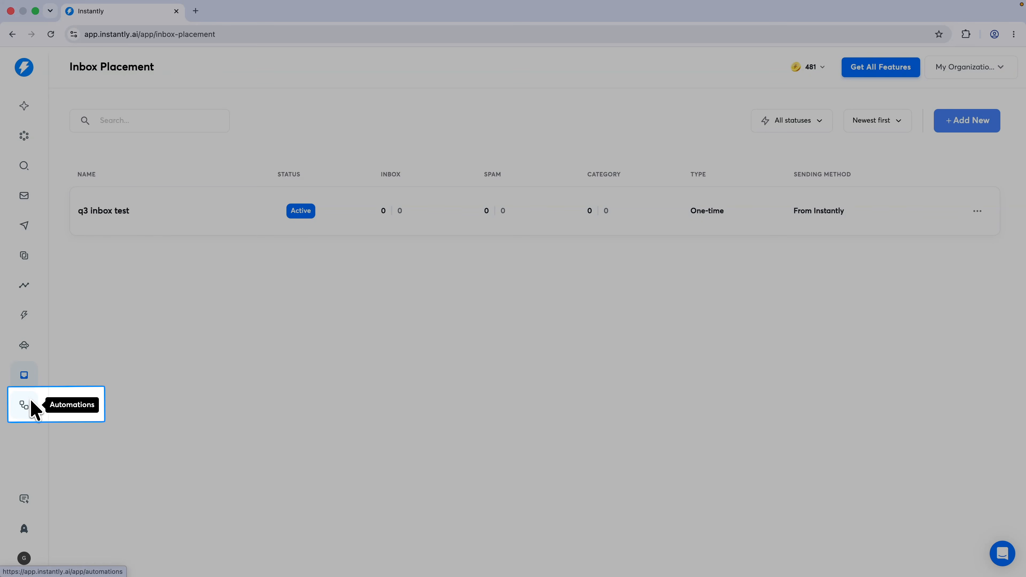
Start a new automation from the Automations page and bring up the trigger choices
click(32, 403)
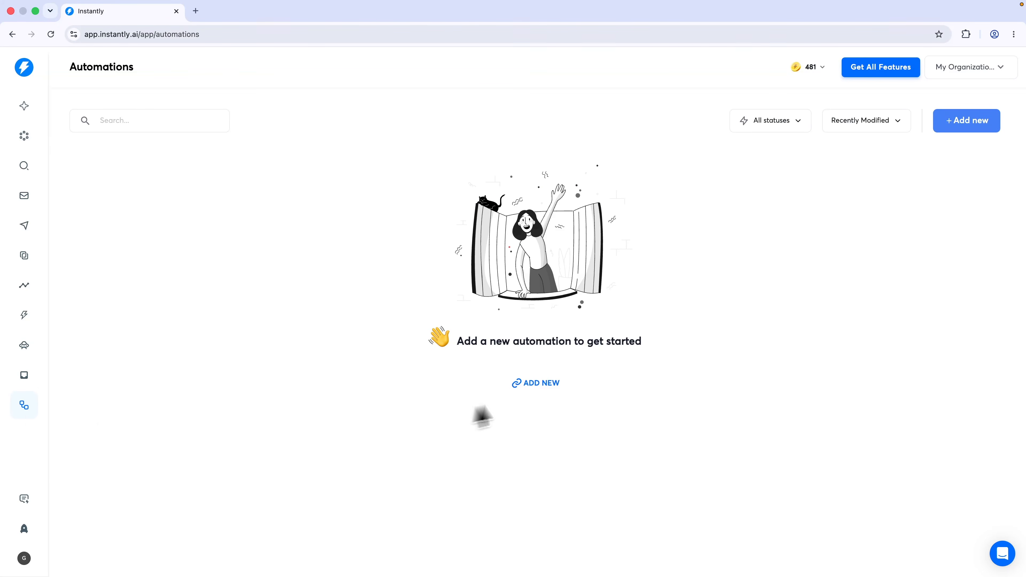
click(543, 386)
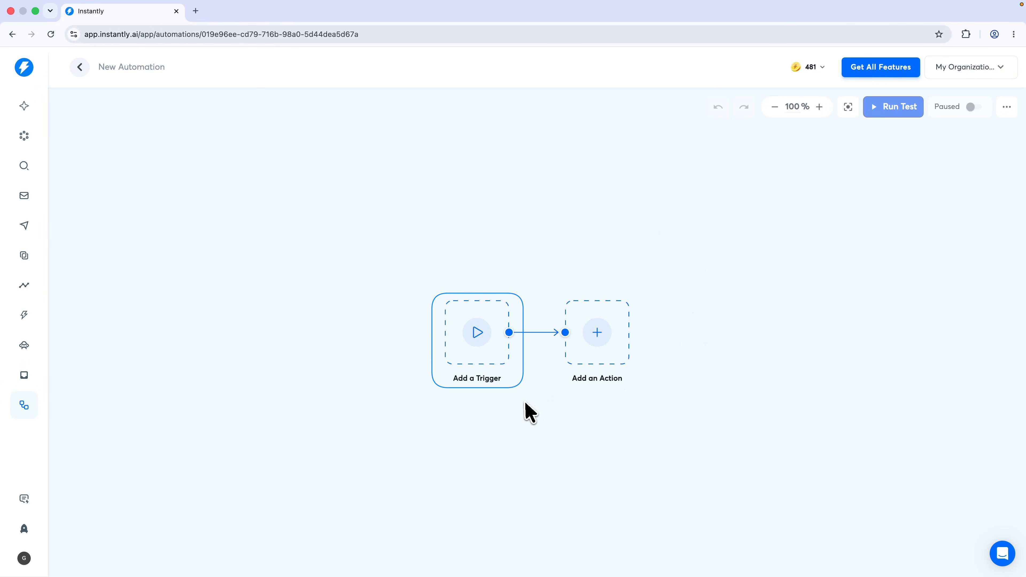
click(477, 348)
scroll(541, 291, down, 3)
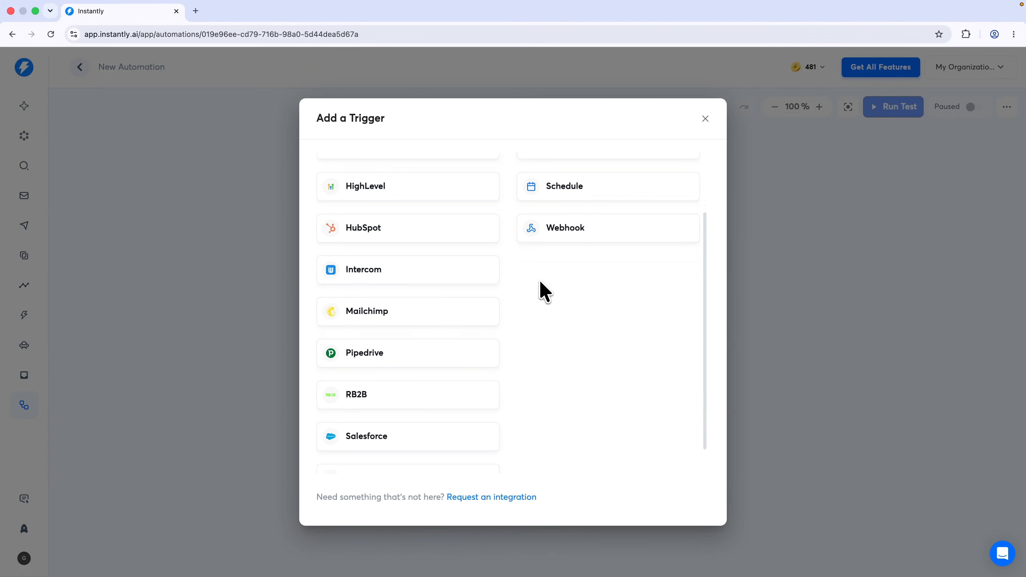
scroll(537, 291, up, 3)
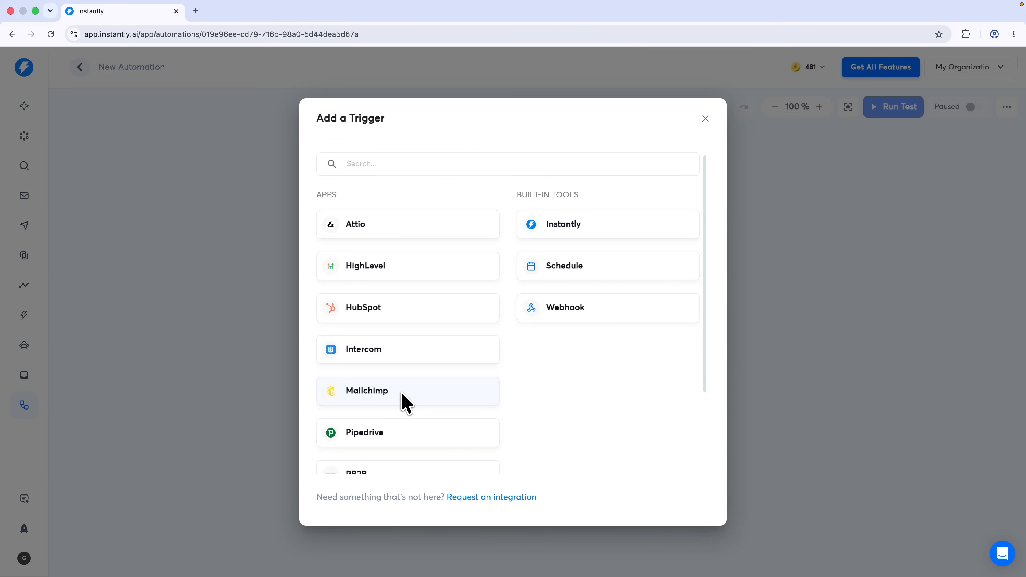
scroll(419, 429, down, 3)
scroll(376, 390, up, 3)
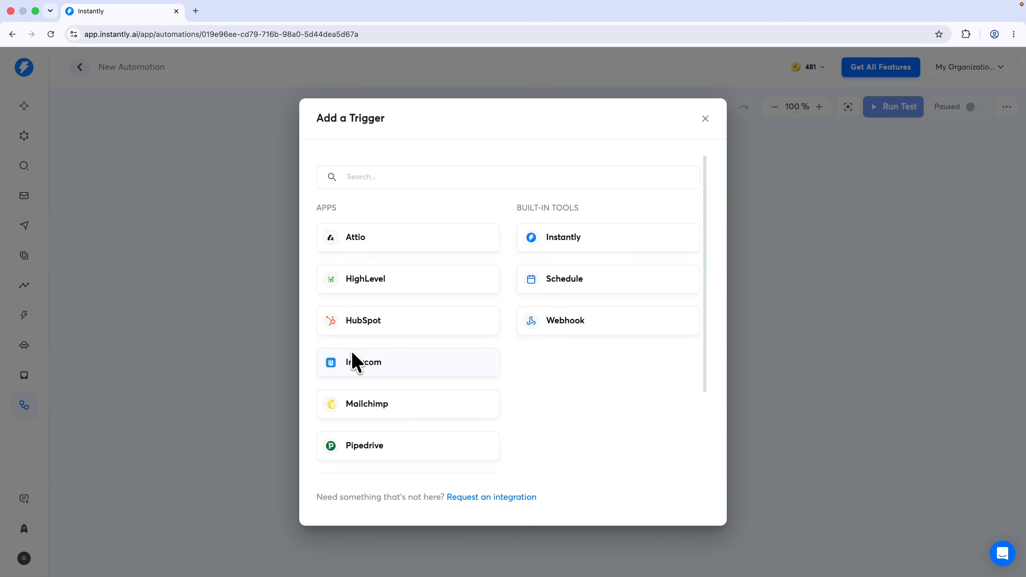
scroll(352, 362, down, 1)
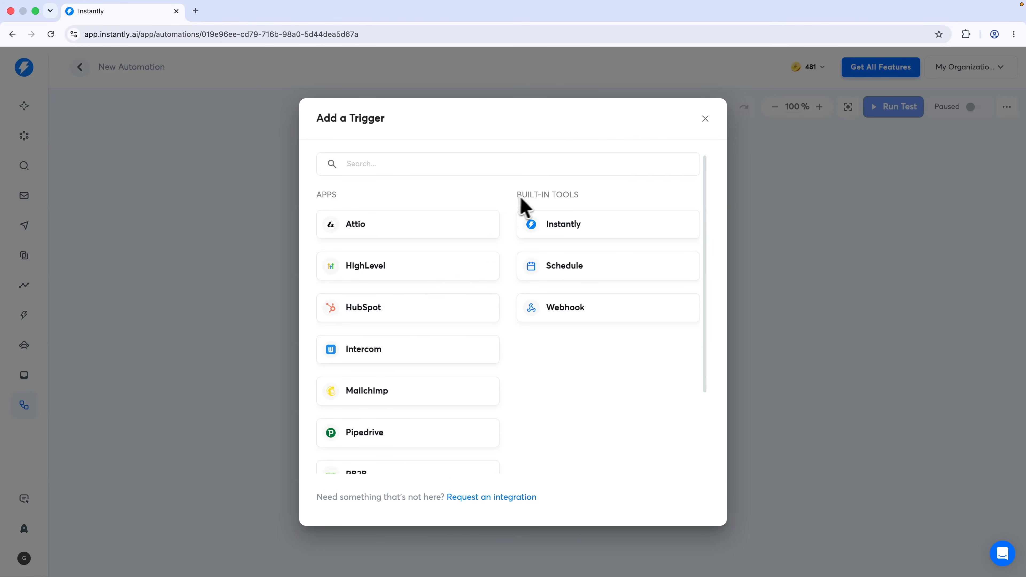
Set the trigger to Instantly Lead Interest Status Changed, all campaigns, status Interested
click(558, 239)
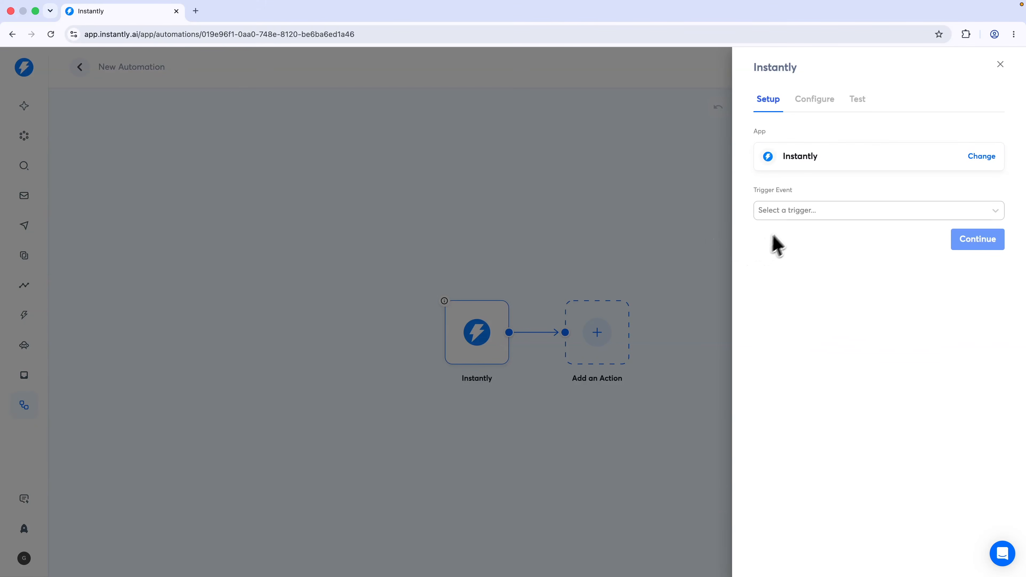
drag(753, 188, 786, 192)
click(779, 211)
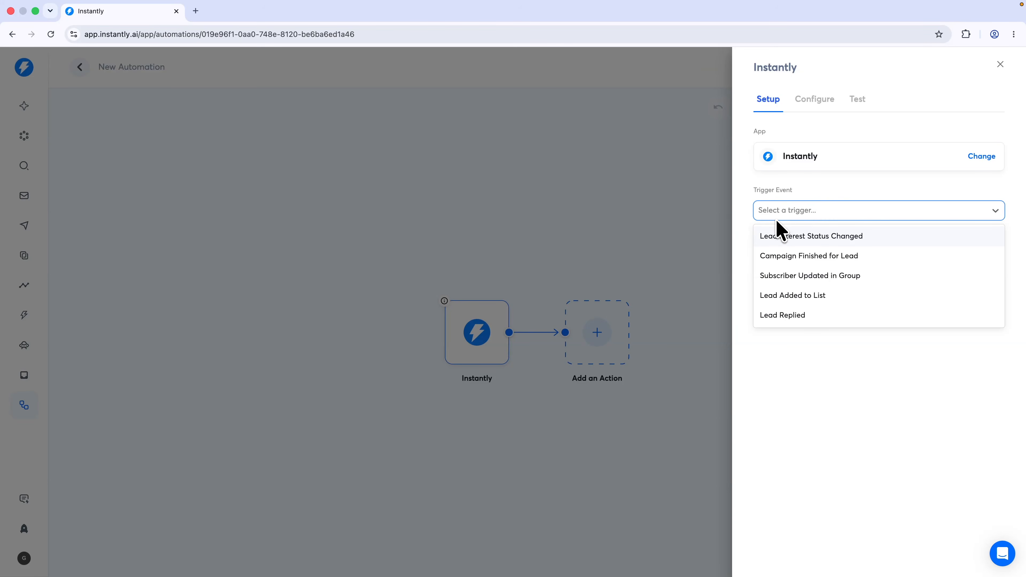
click(826, 237)
click(969, 246)
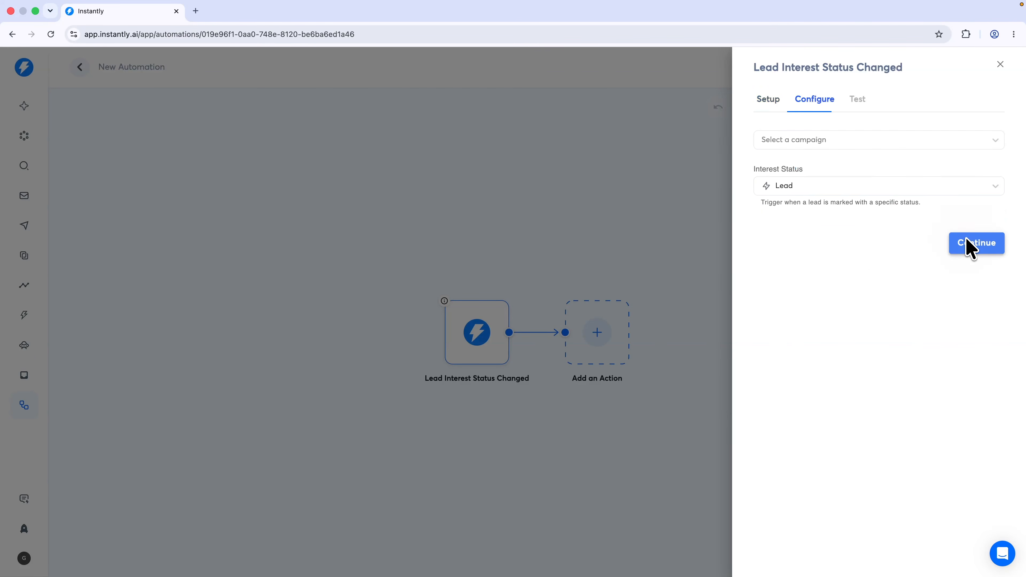
click(778, 143)
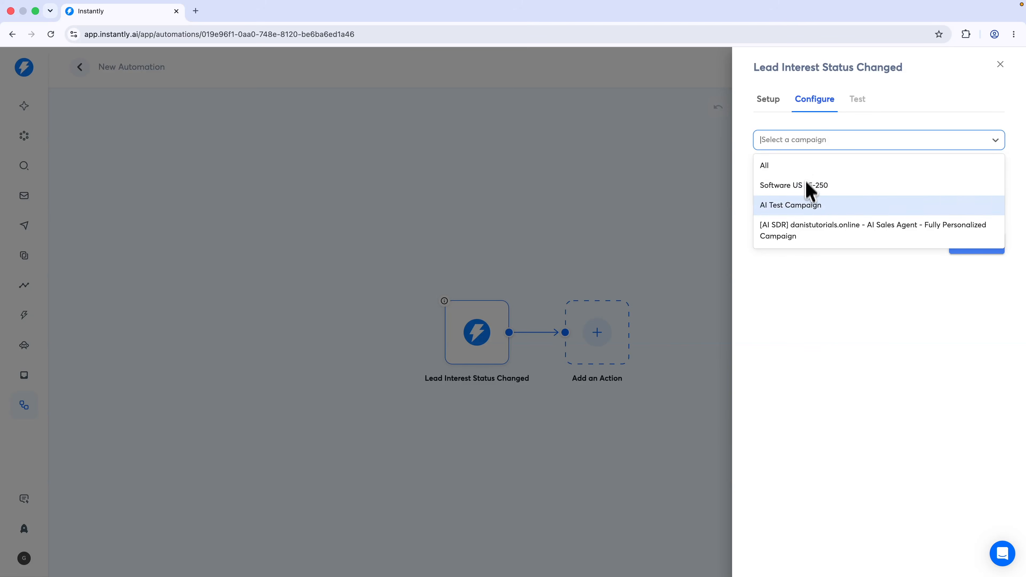
click(776, 170)
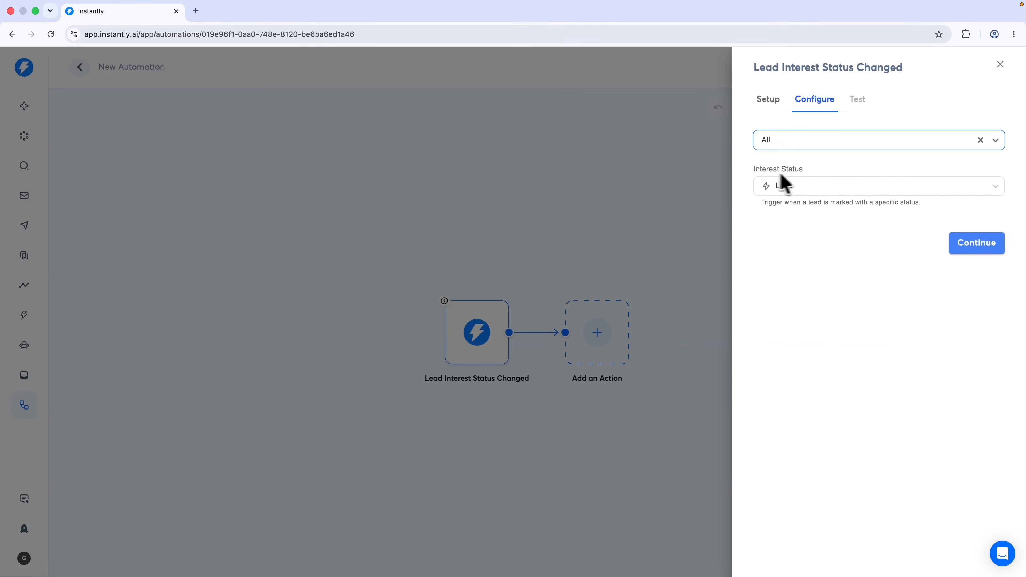
click(778, 187)
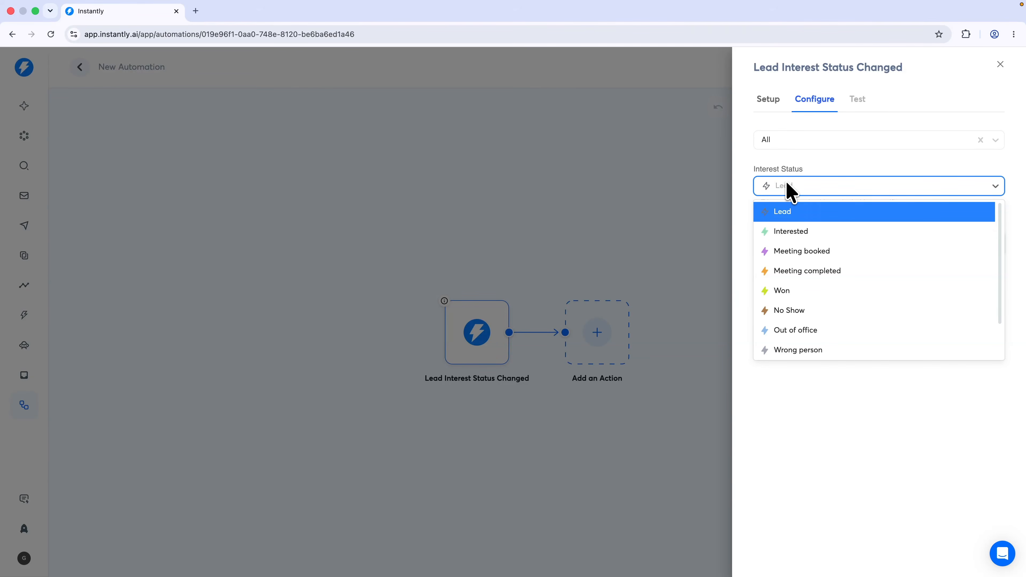
click(792, 234)
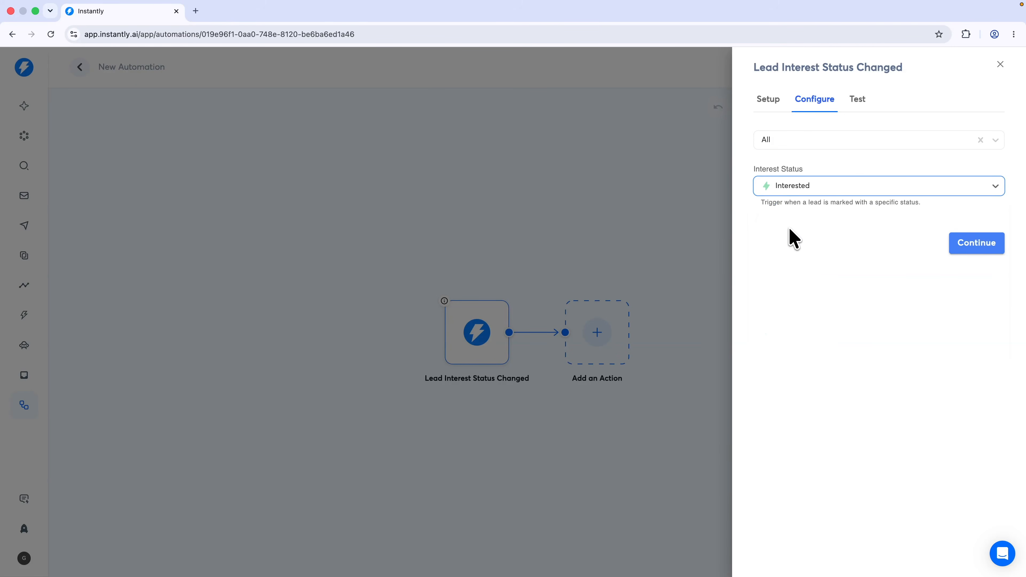
click(980, 247)
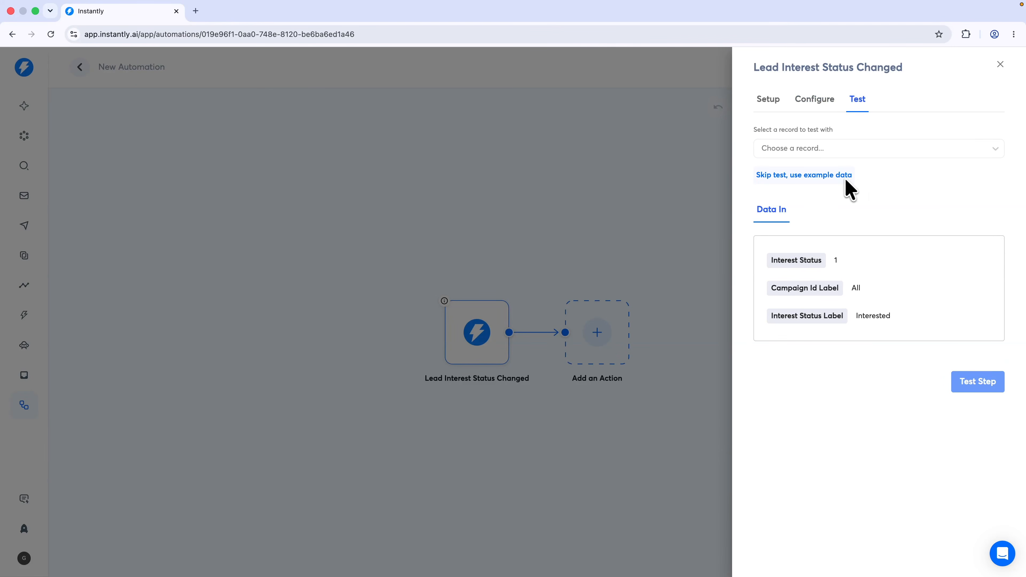
Skip the trigger test, save the automation, and bring up the action choices
click(807, 177)
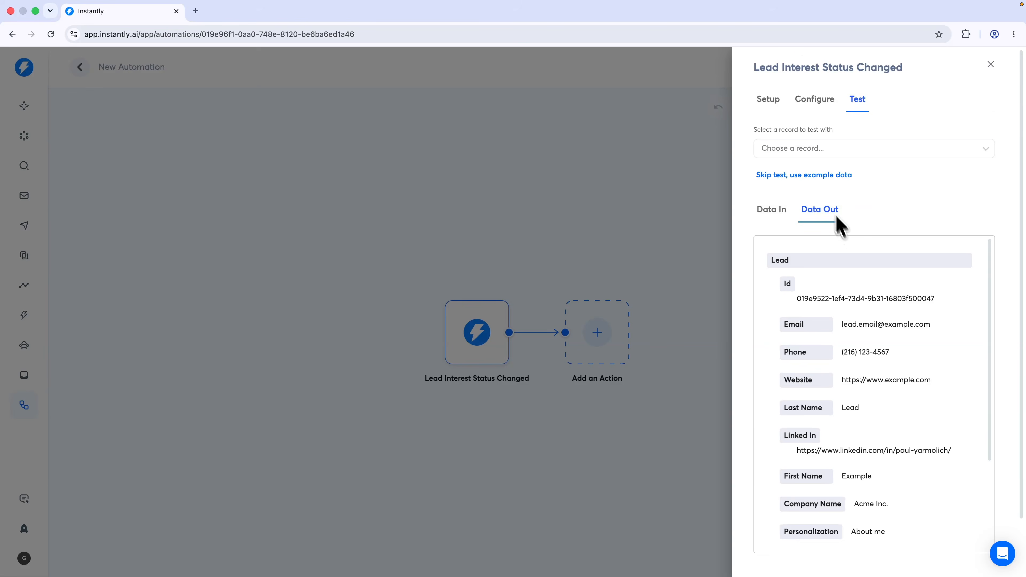
scroll(860, 307, down, 3)
click(970, 535)
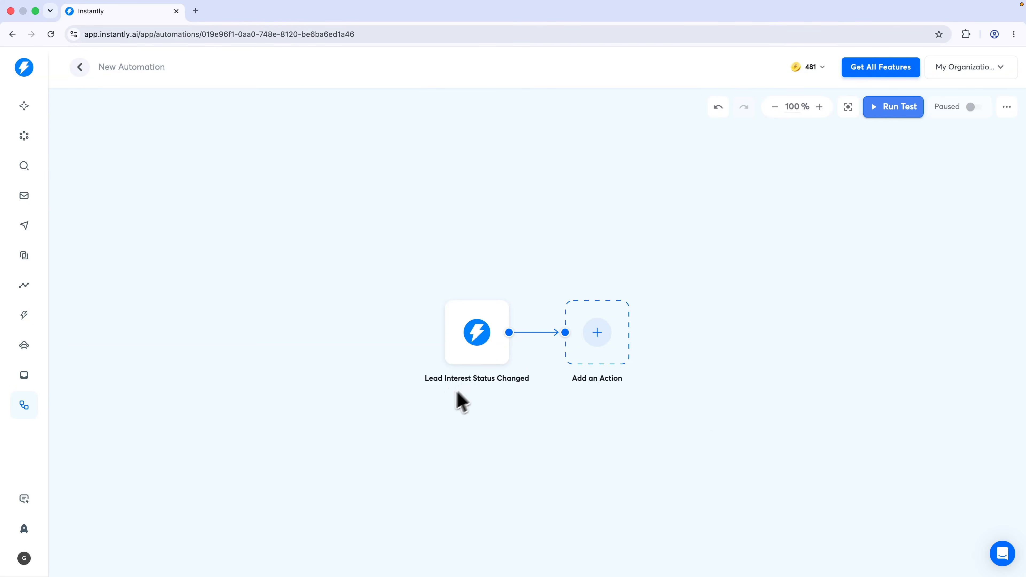
click(581, 340)
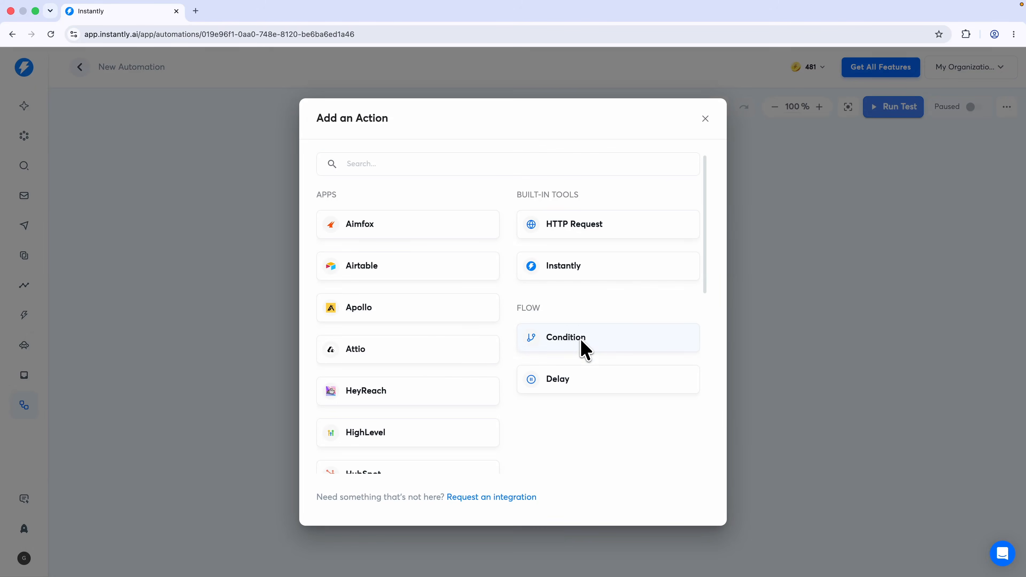
Add a Flow Condition step after the trigger
scroll(566, 250, down, 3)
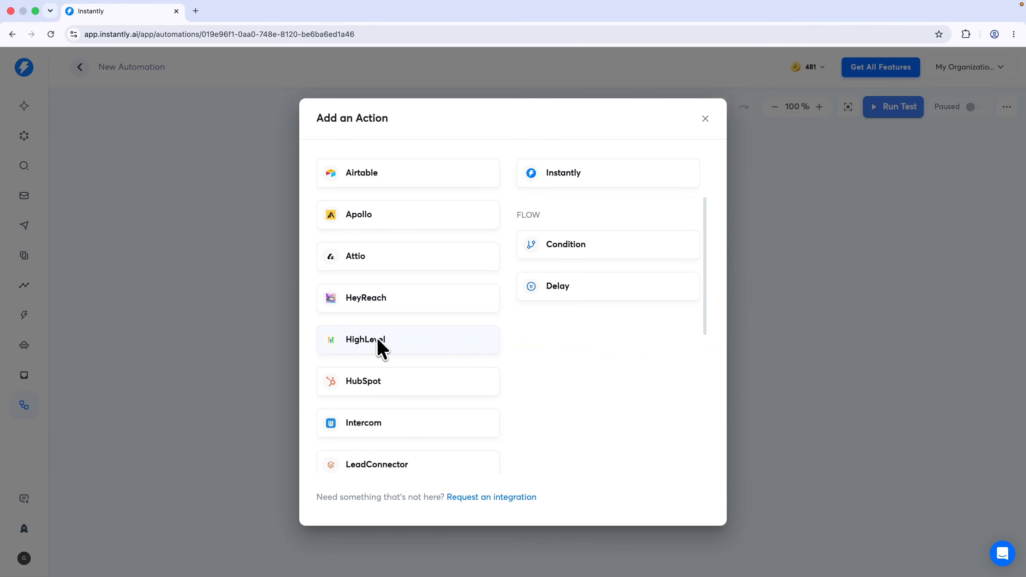
scroll(379, 356, down, 6)
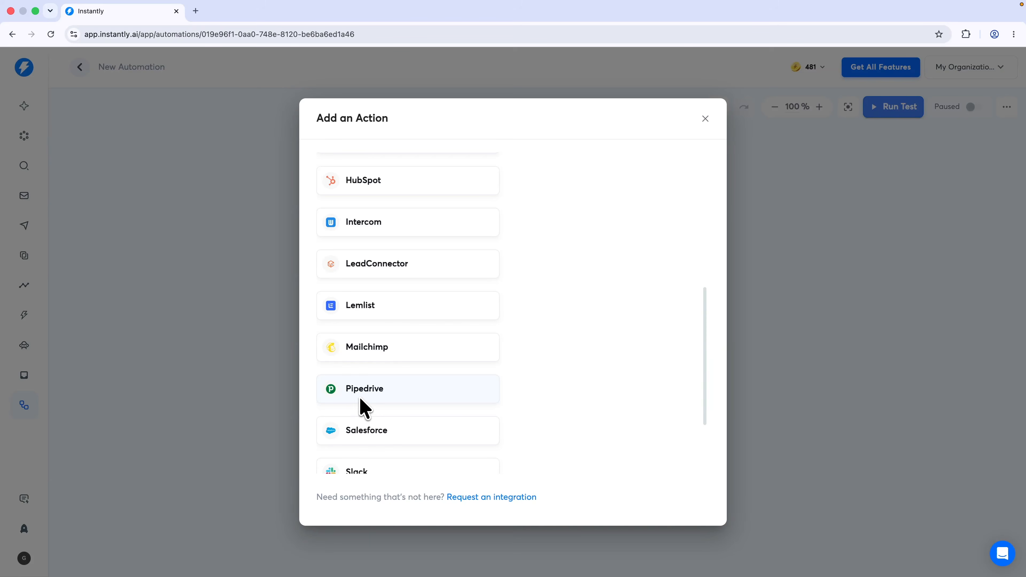
scroll(380, 409, down, 3)
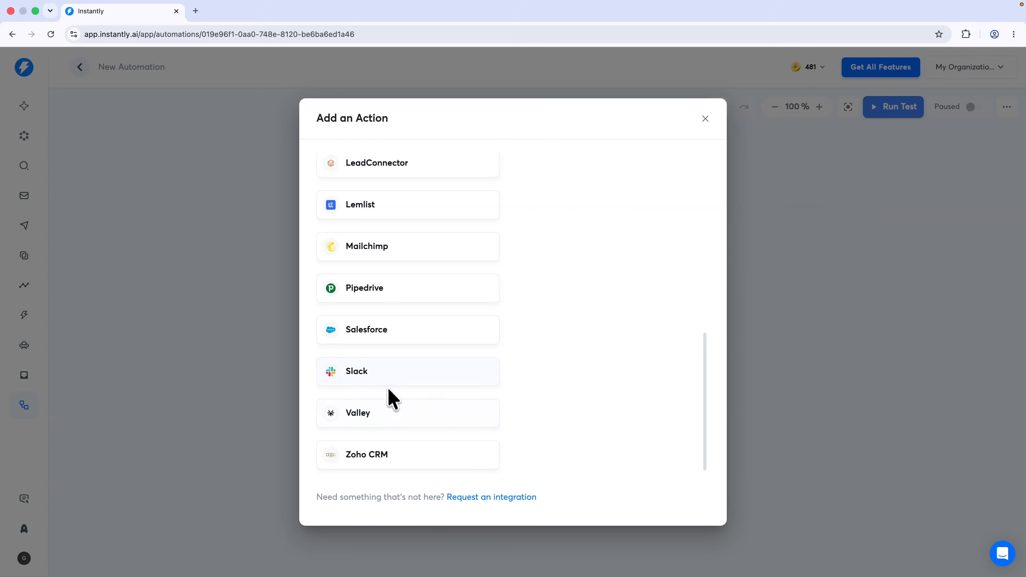
scroll(351, 374, up, 12)
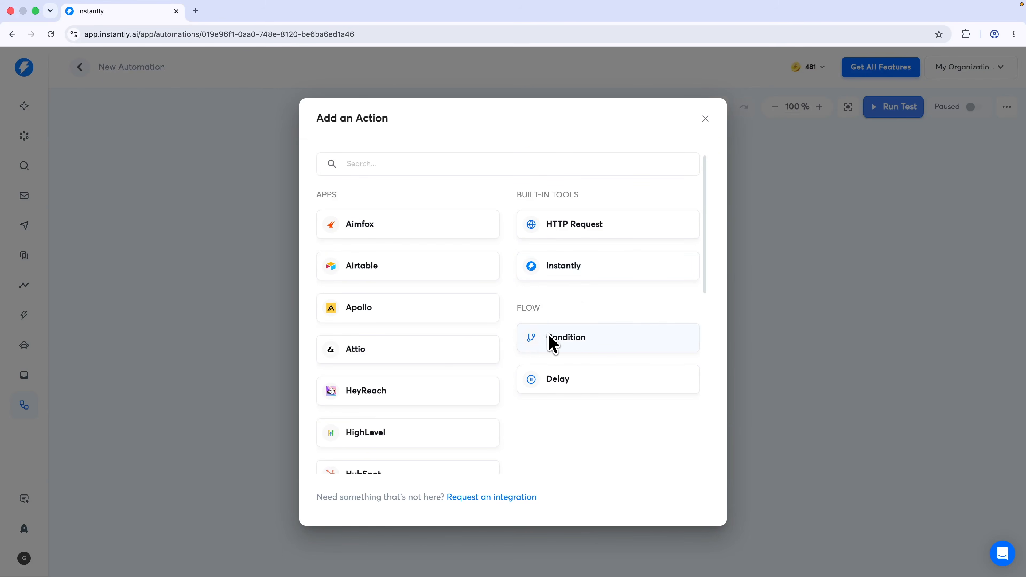
click(552, 343)
click(978, 194)
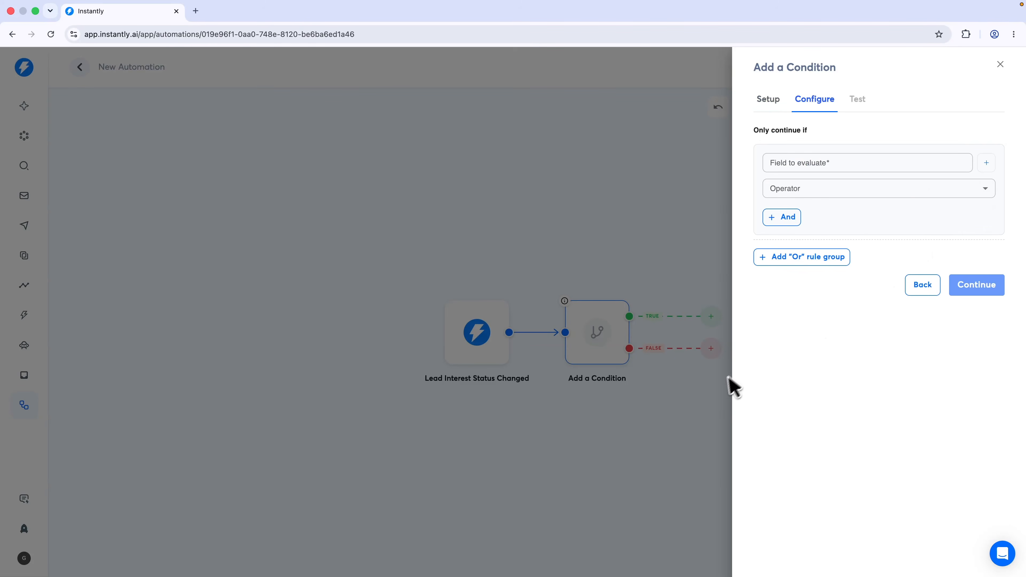
Set the condition to email Is not empty, save it, and start an action on the TRUE branch
click(793, 164)
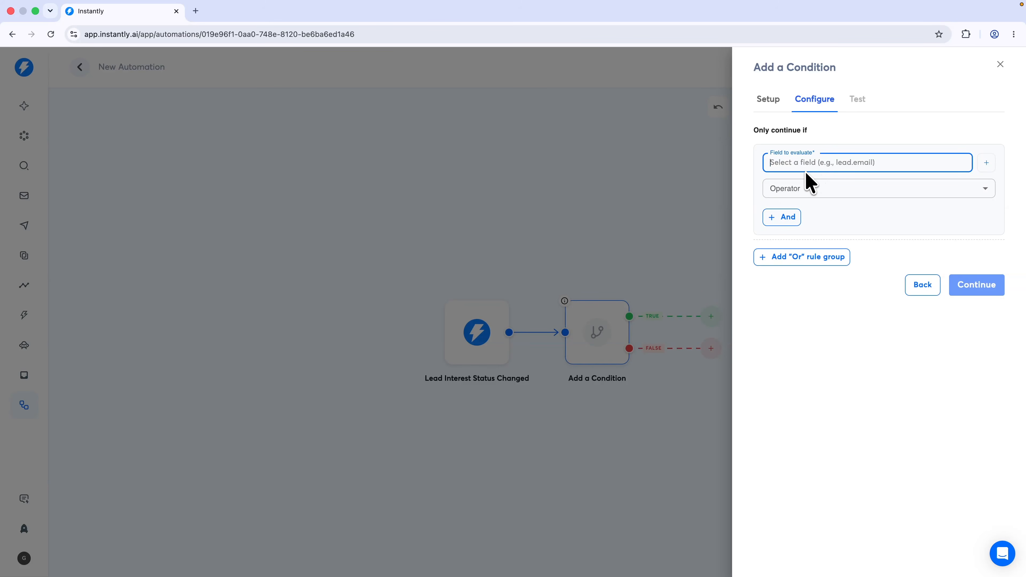
text(email)
click(820, 195)
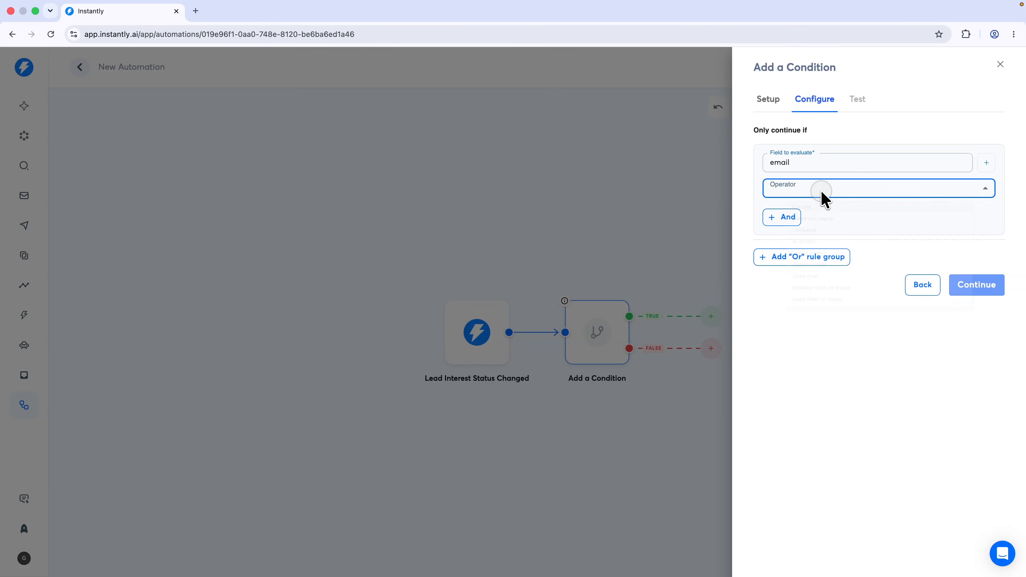
click(793, 283)
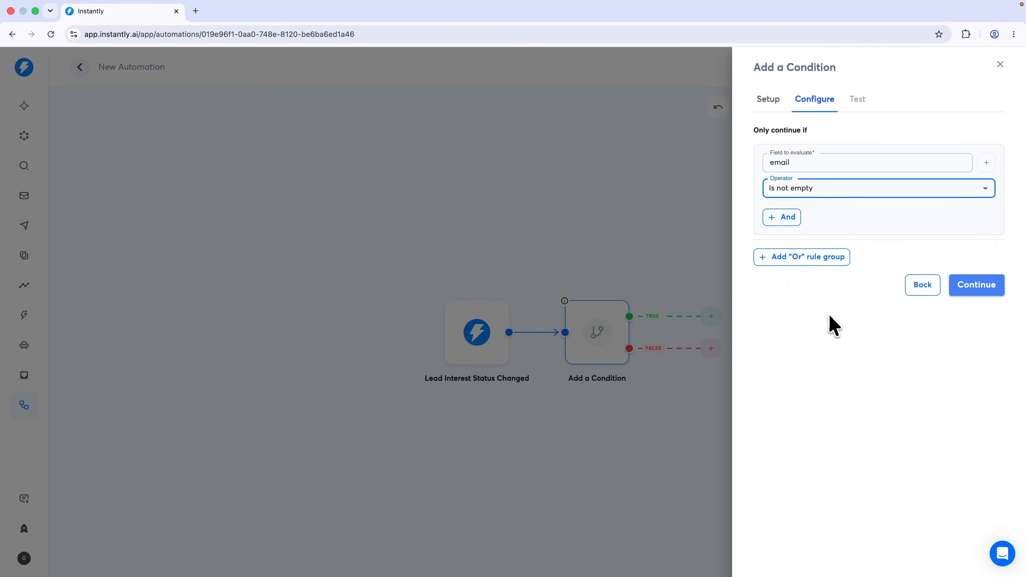
click(982, 290)
click(985, 226)
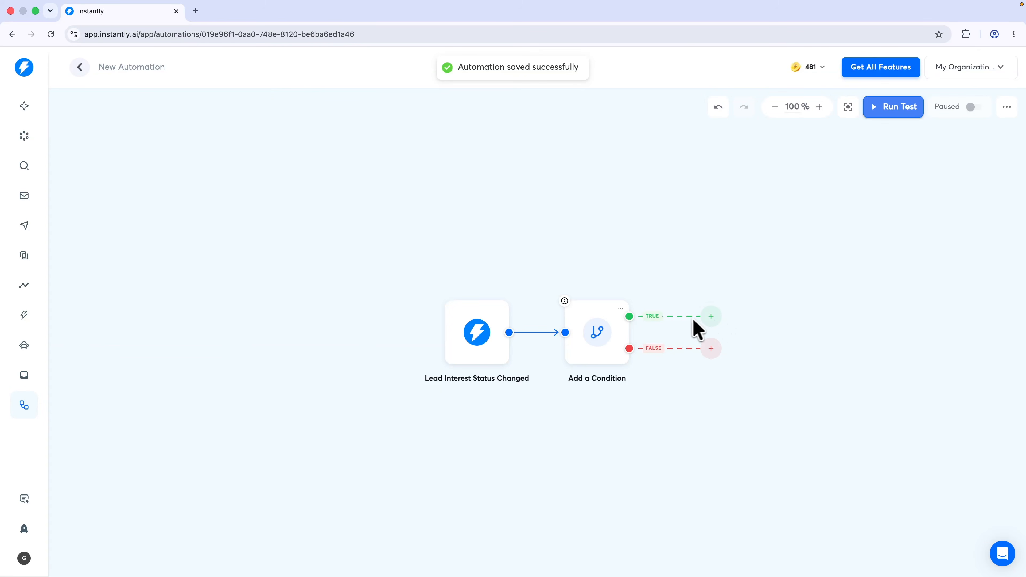
click(707, 323)
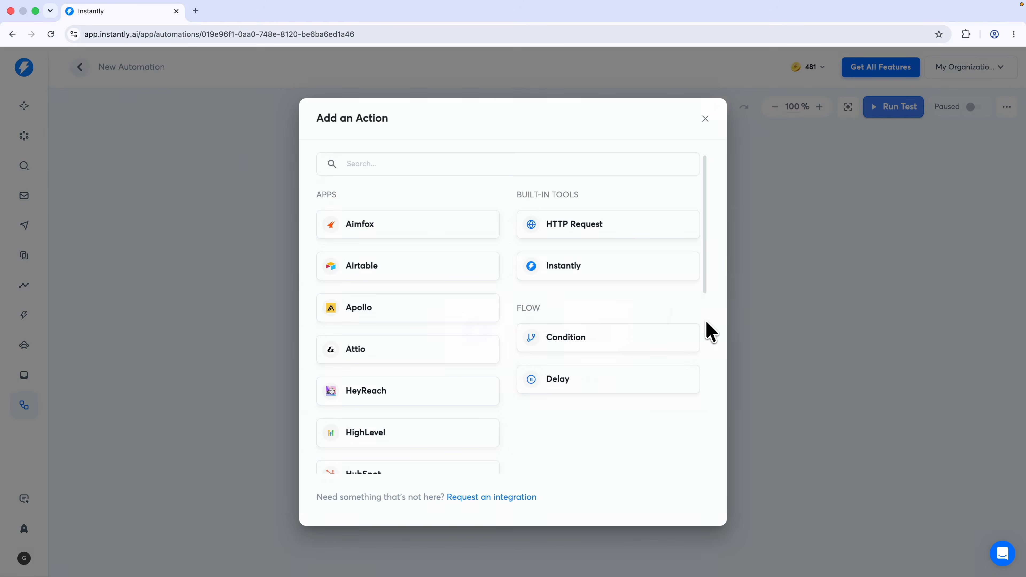
Add an Instantly Add Lead to Campaign action on the true branch, then return to the Automations list
click(589, 272)
click(812, 214)
click(845, 238)
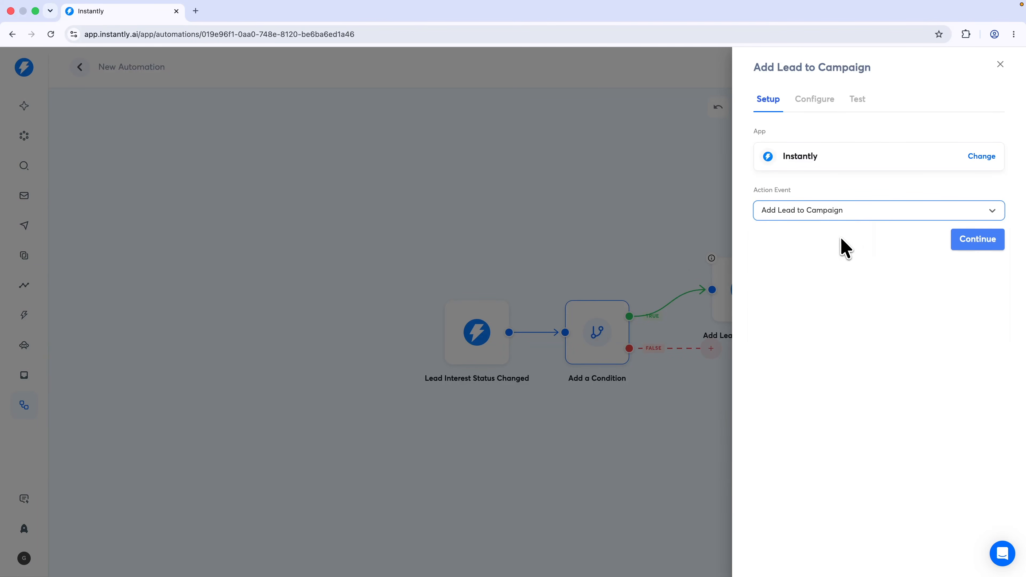
click(964, 239)
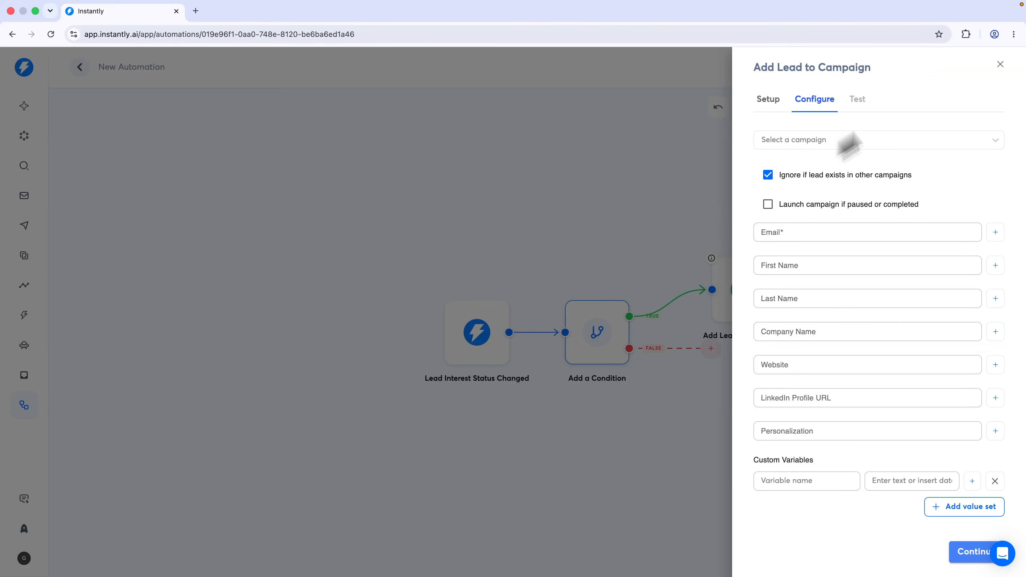
click(1001, 65)
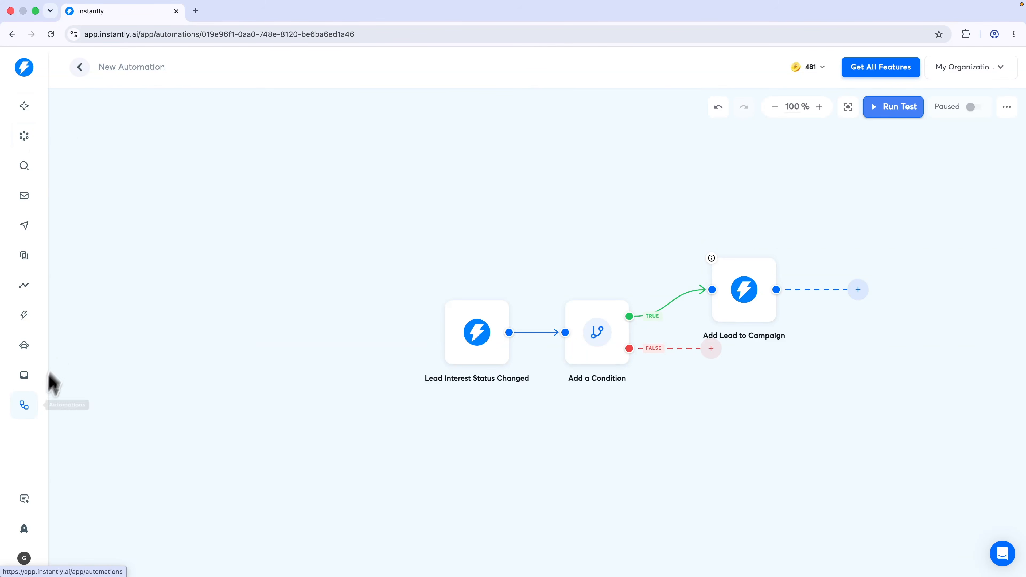
click(25, 407)
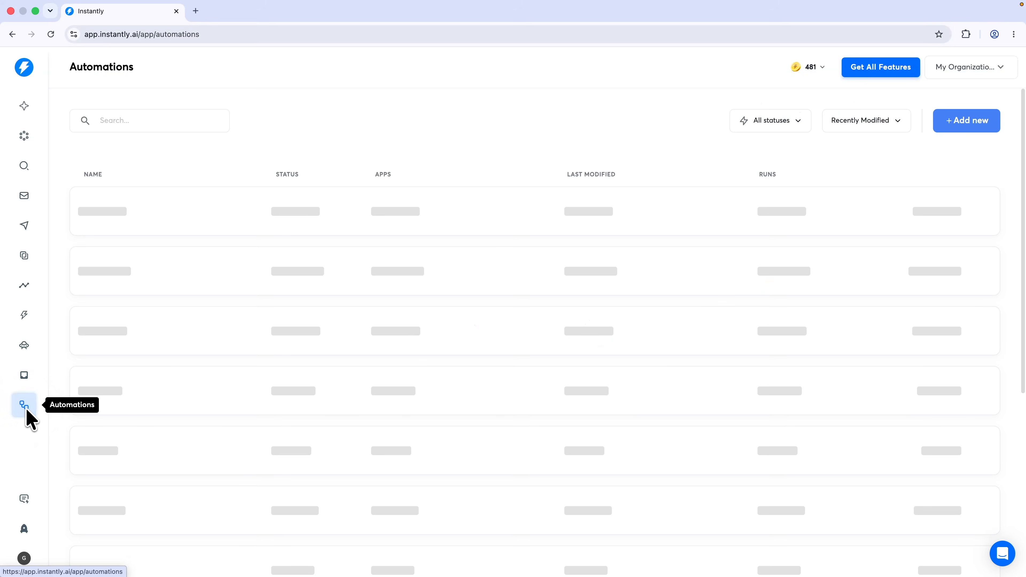
Create another automation with a built-in Webhook trigger
click(980, 126)
click(478, 333)
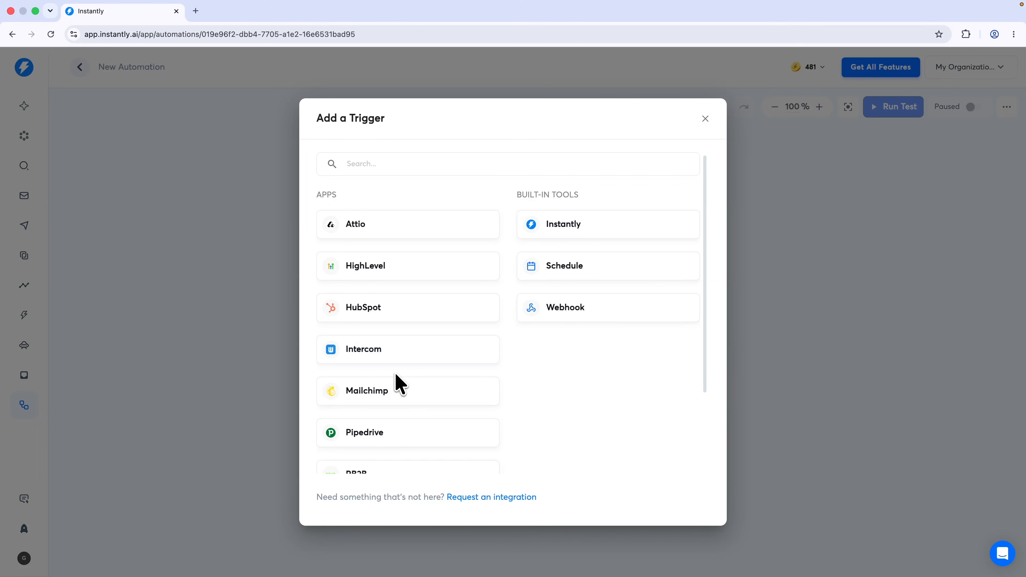
click(585, 314)
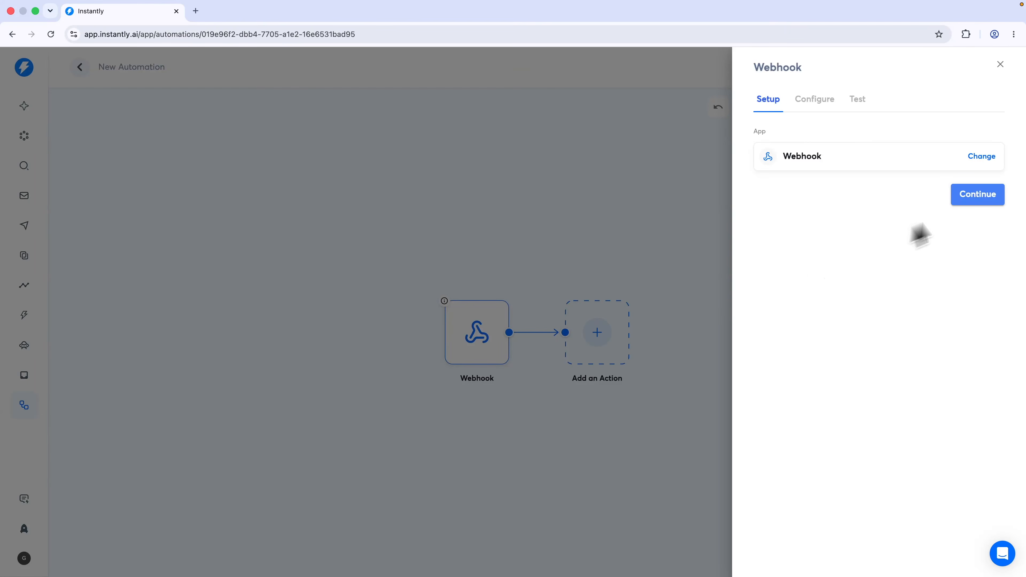
click(1001, 198)
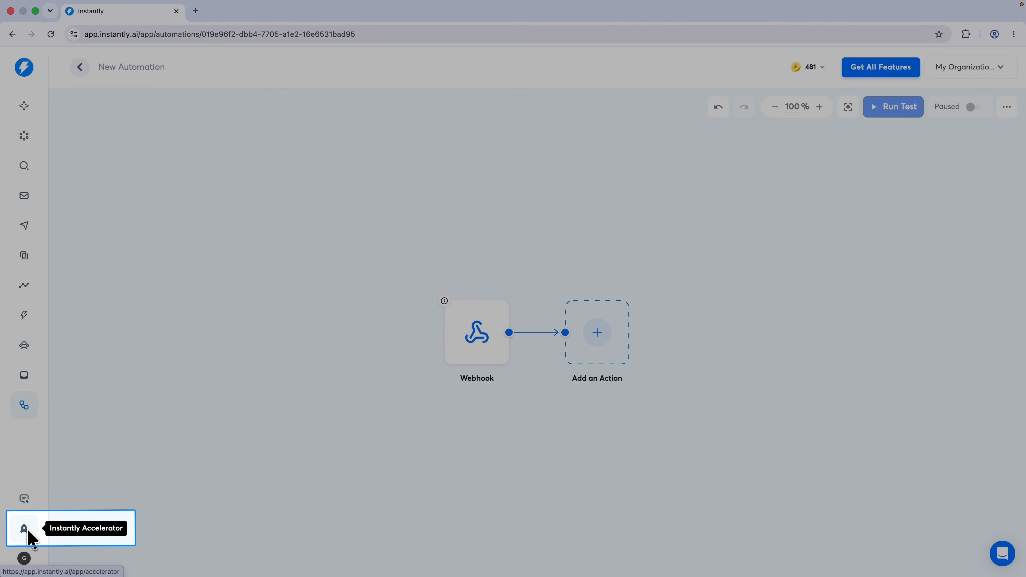
Open the Accelerator page and the Sales training module
click(23, 529)
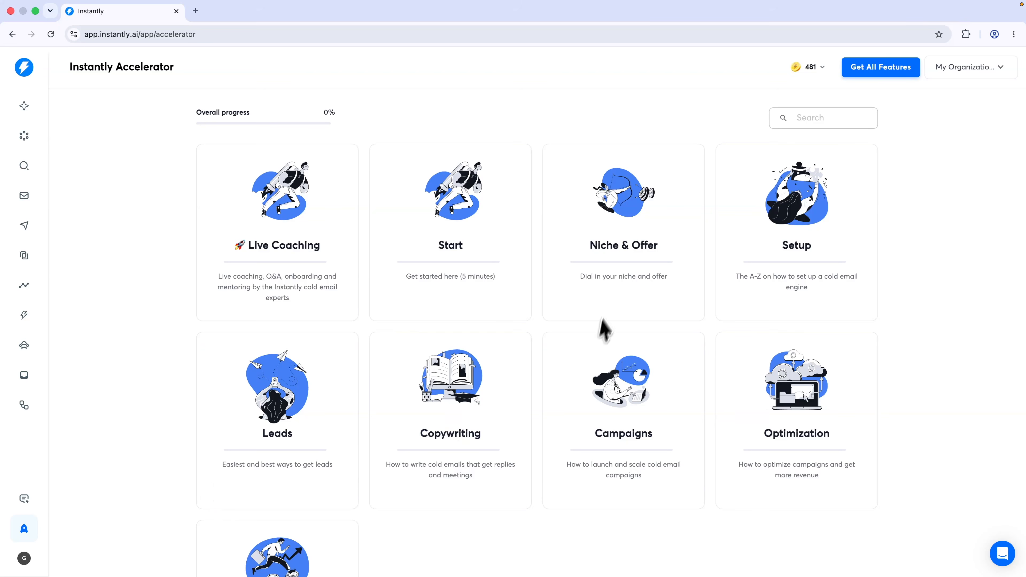
scroll(757, 283, down, 2)
scroll(760, 291, down, 3)
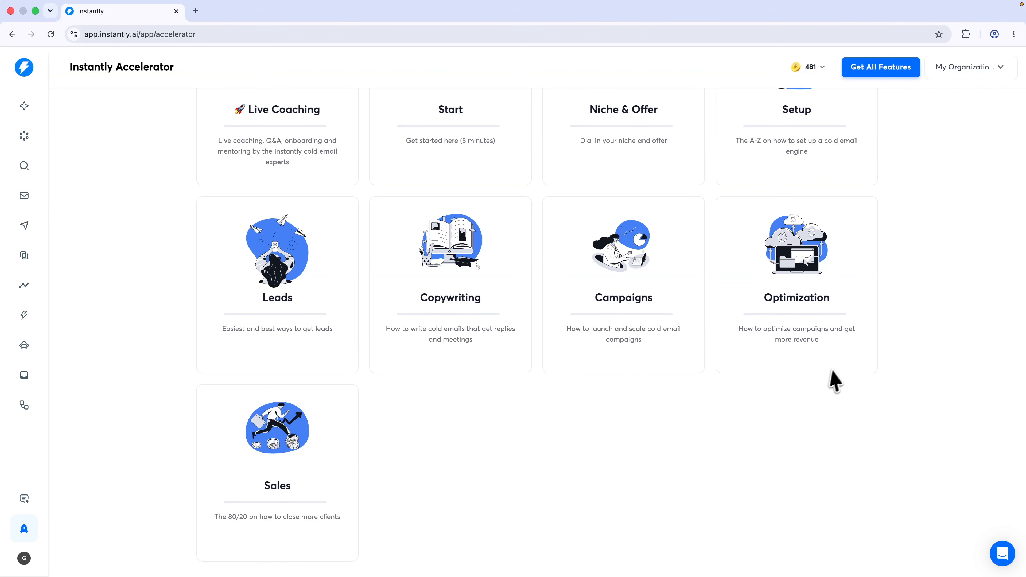
scroll(812, 380, down, 1)
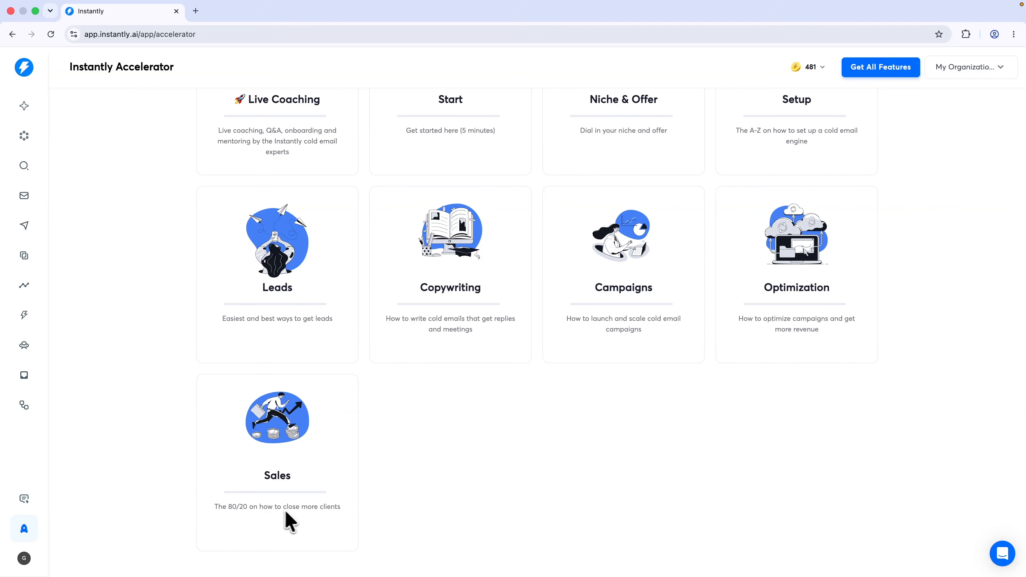
click(312, 458)
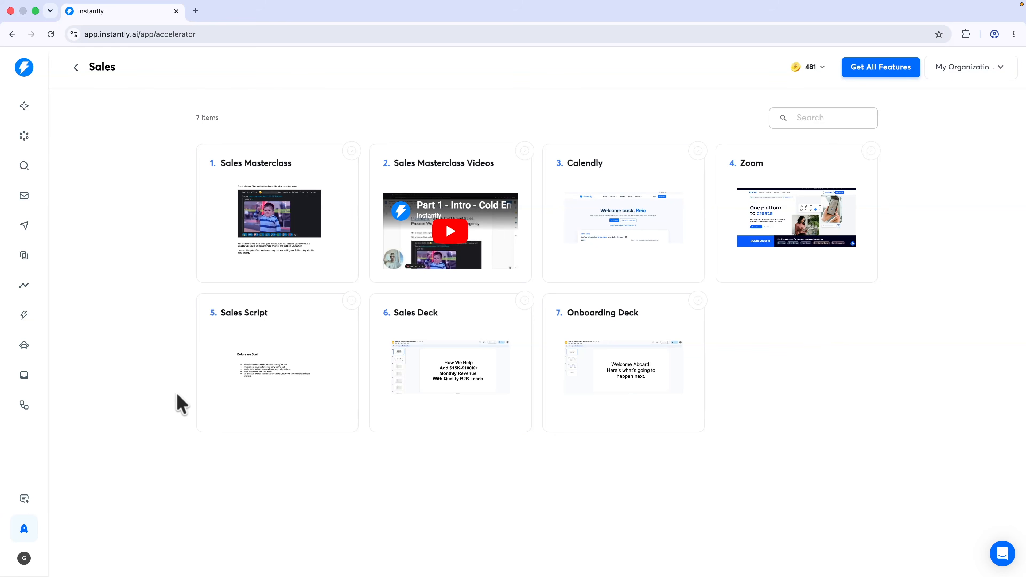
Check the support chat, try Create Workspace, and dismiss the premium upgrade prompt
click(1002, 556)
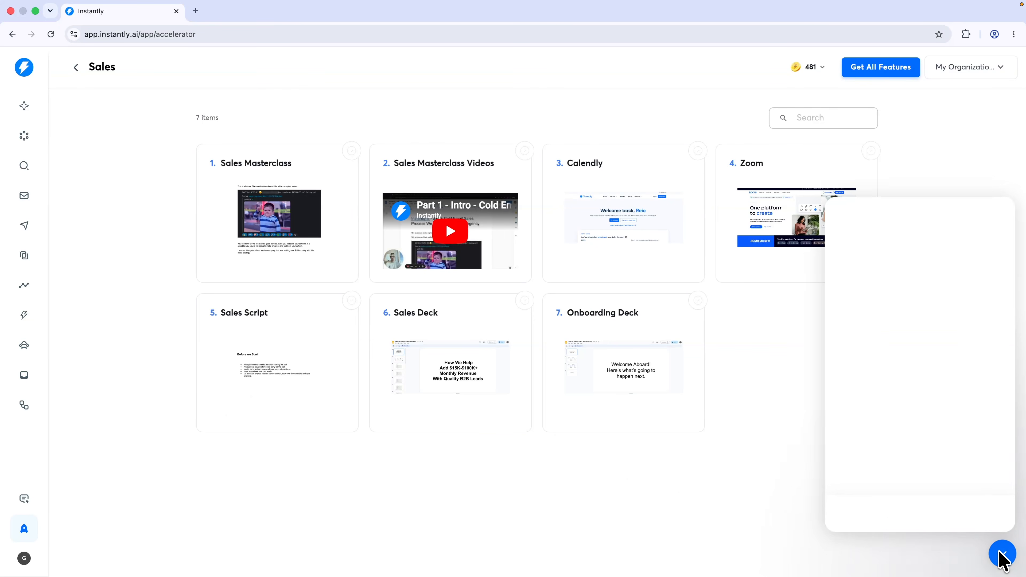
click(912, 515)
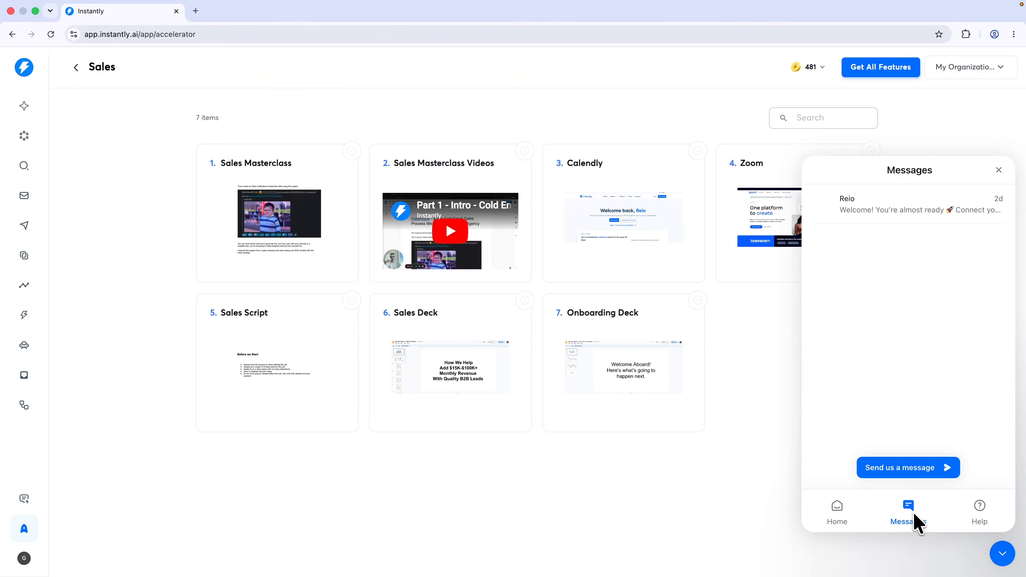
key(Escape)
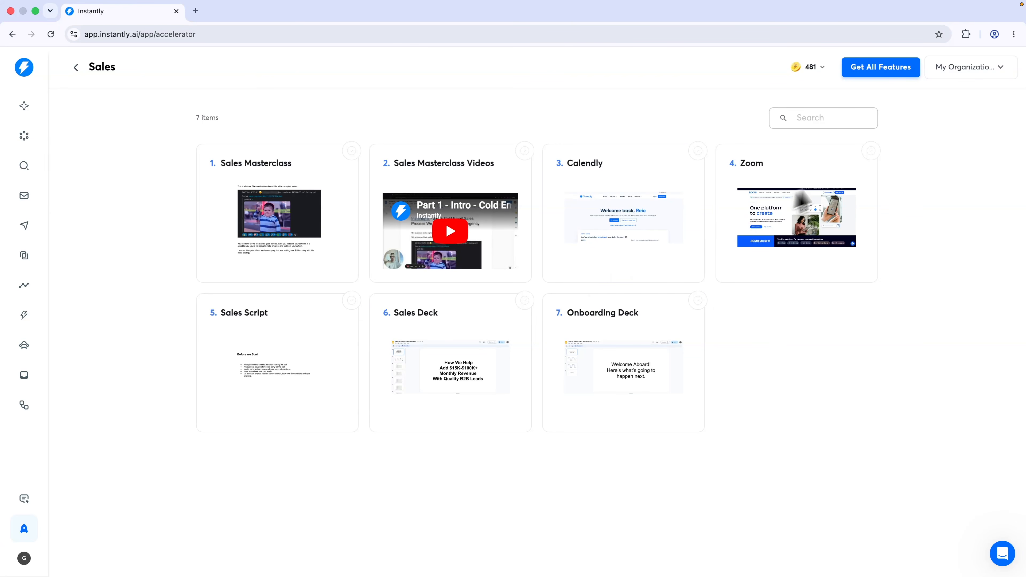
click(956, 73)
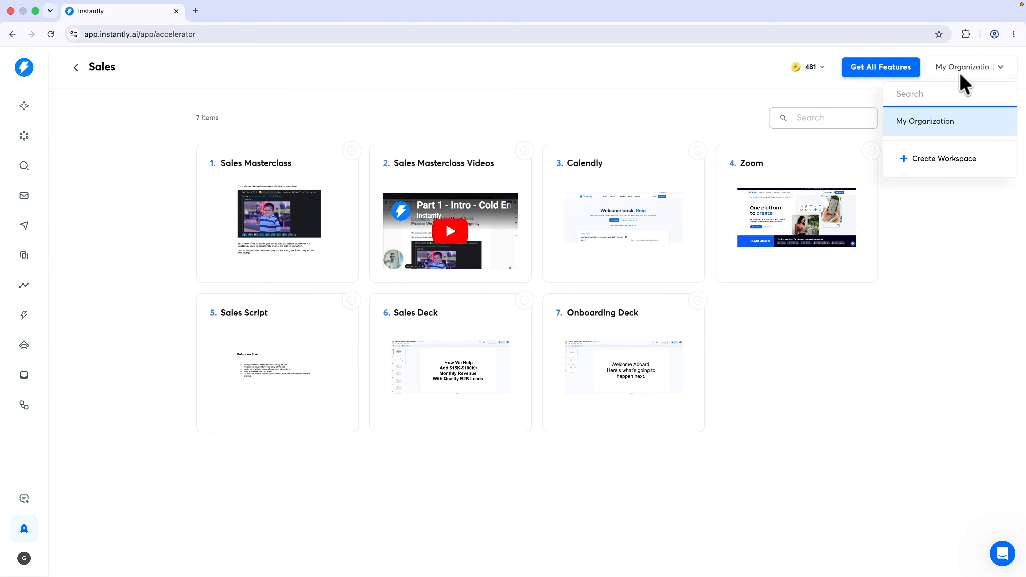
click(929, 159)
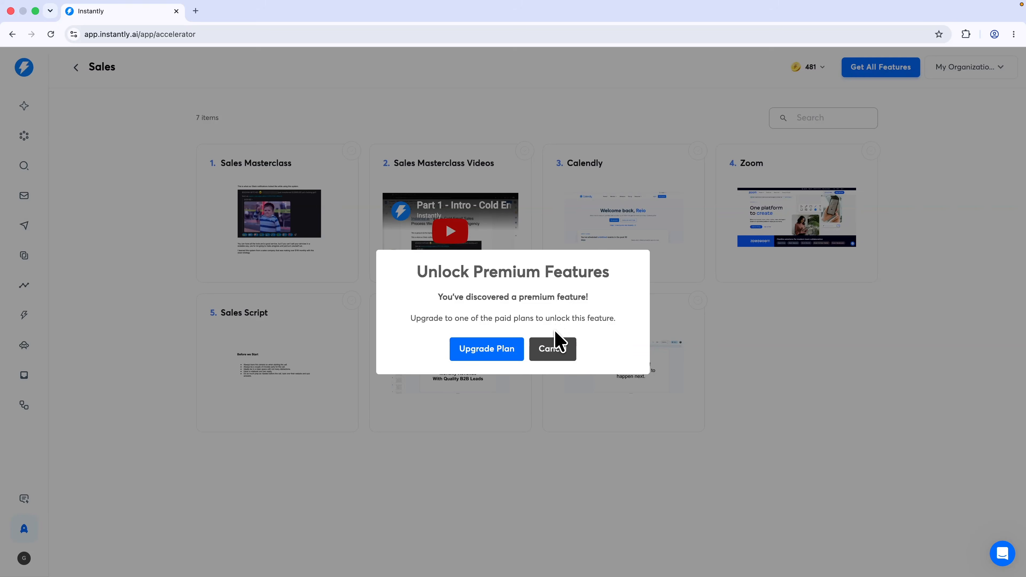
click(559, 351)
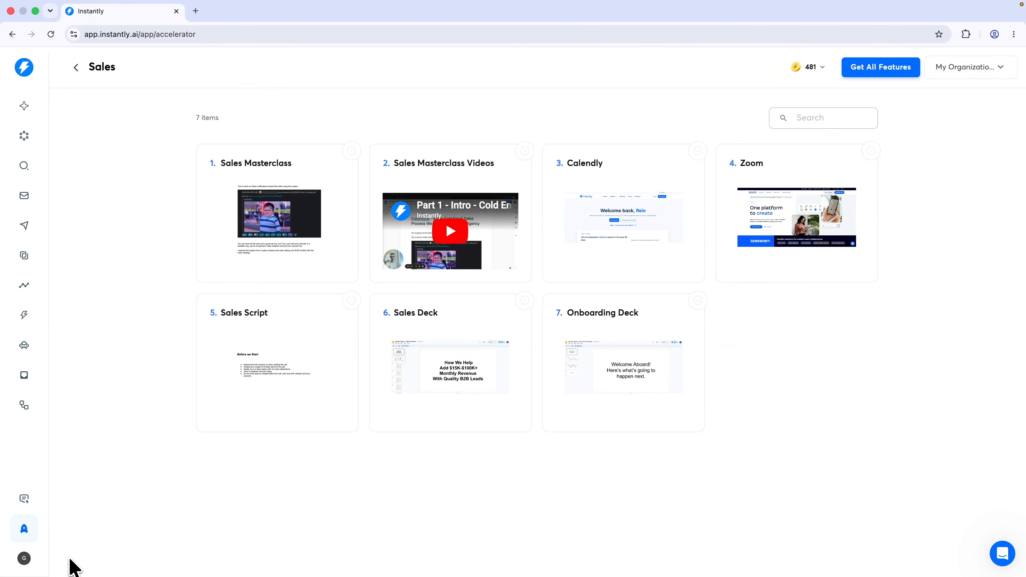
click(26, 561)
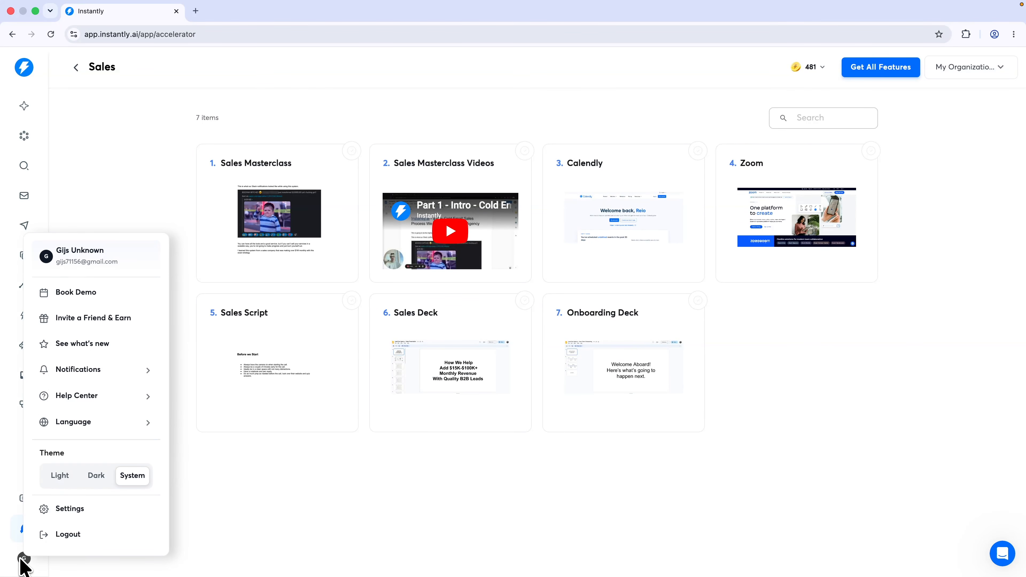
Open Settings and browse the Billing plans for Instantly Credits, CRM and Website Visitors
click(73, 510)
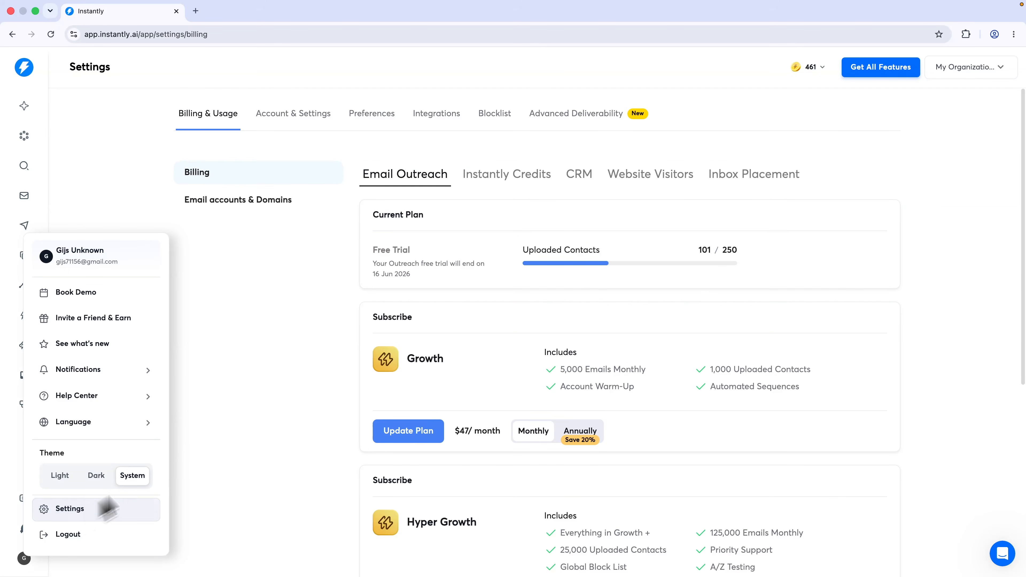
click(239, 422)
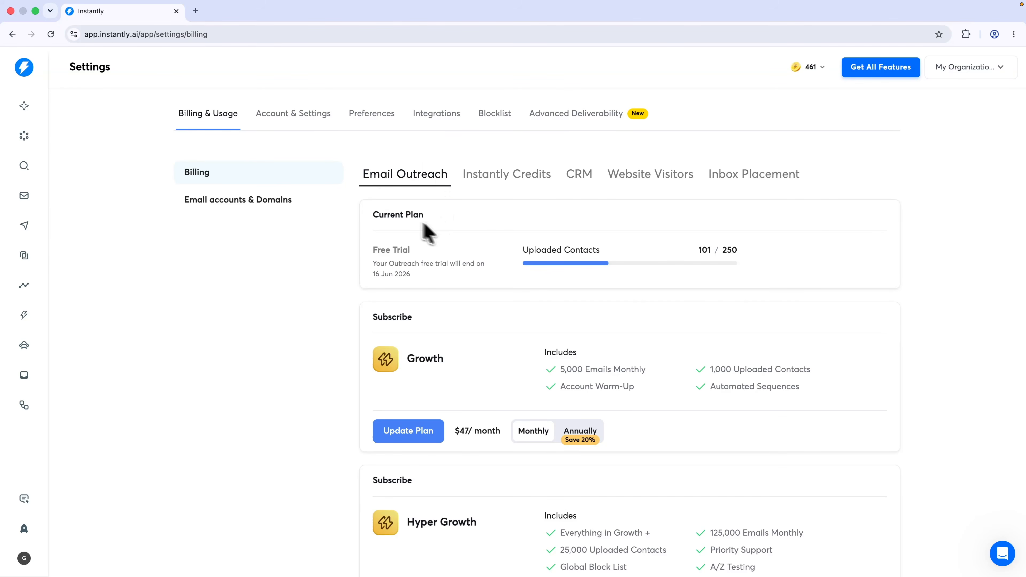
click(504, 178)
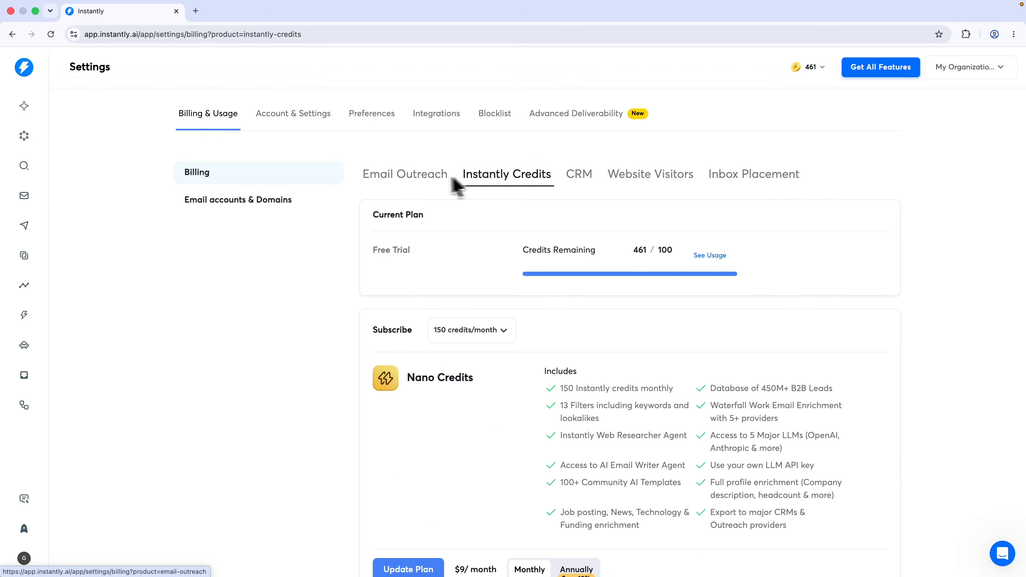
click(576, 182)
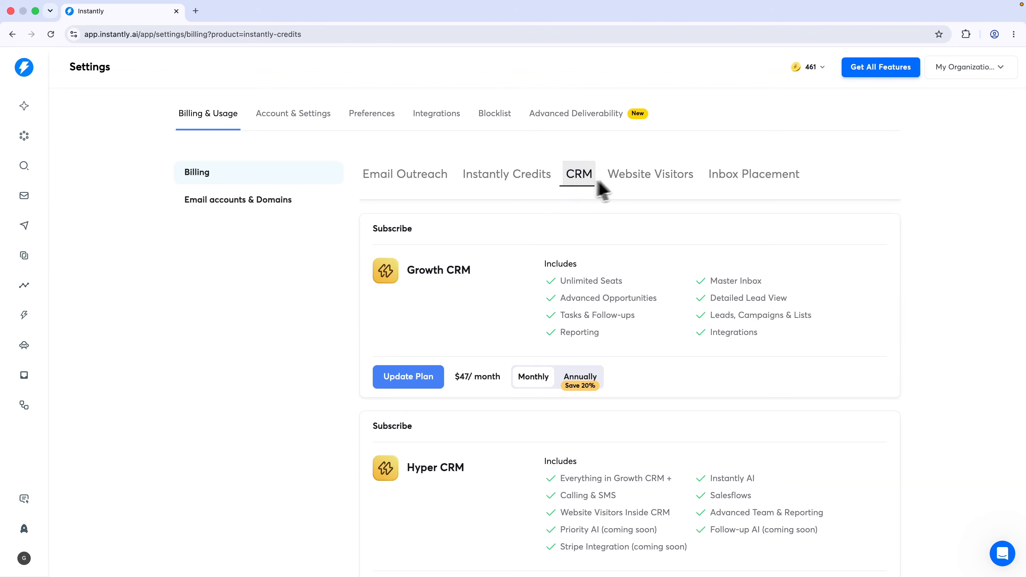
click(640, 178)
click(729, 188)
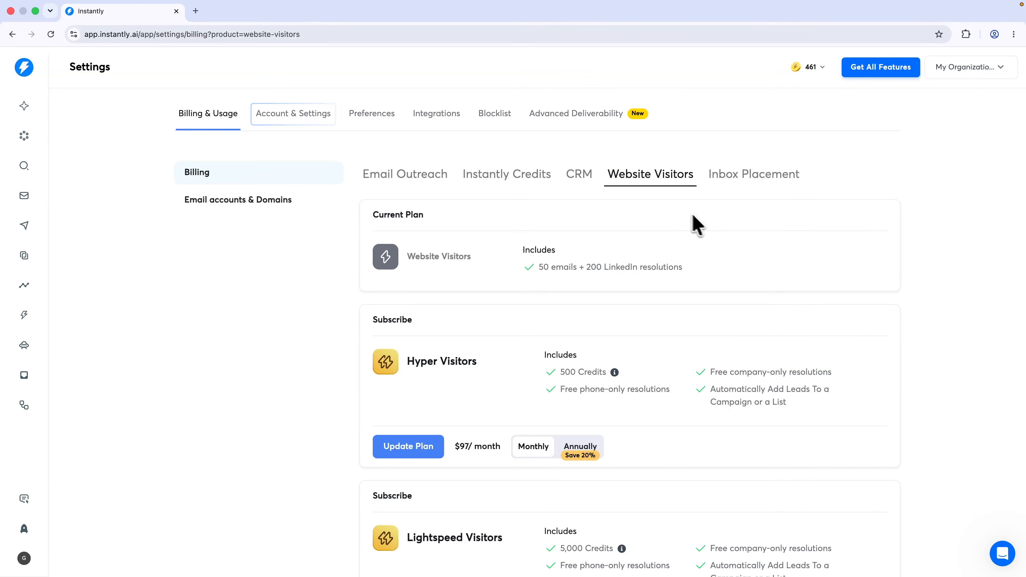
Review Workspace & members roles and Agency client permissions, granting View Campaigns
click(326, 121)
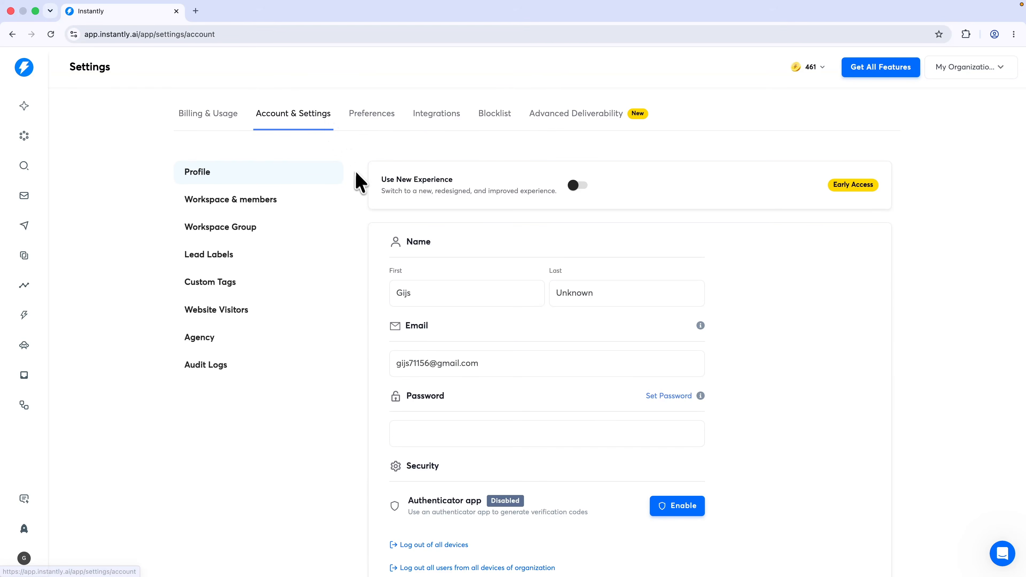
click(275, 199)
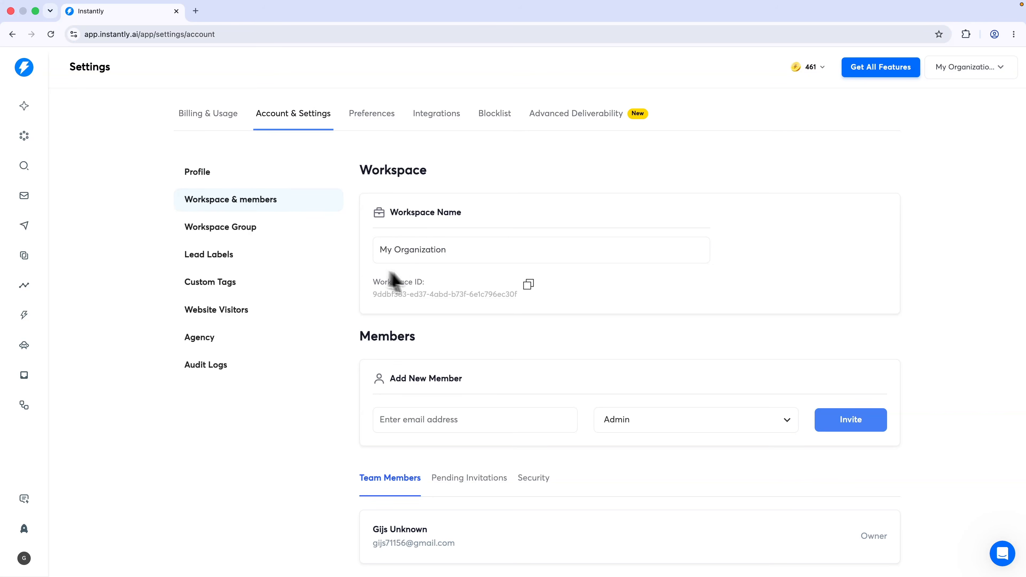
click(649, 432)
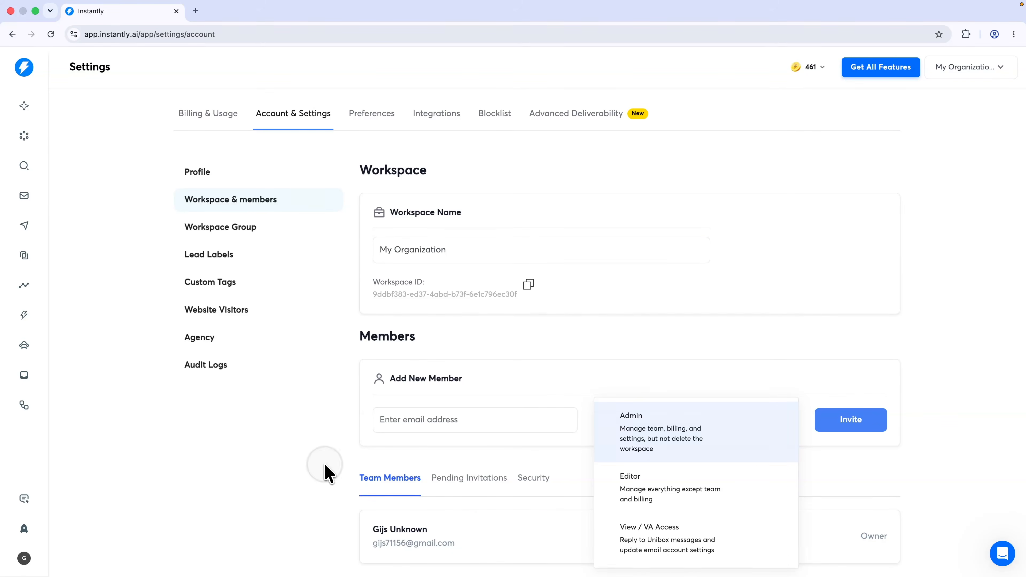
click(209, 341)
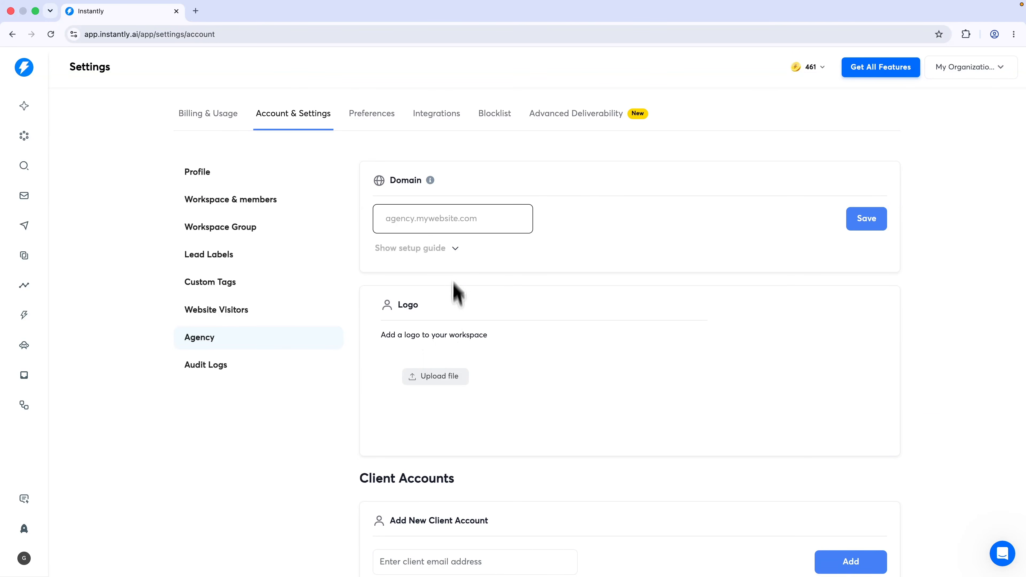
scroll(421, 472, down, 3)
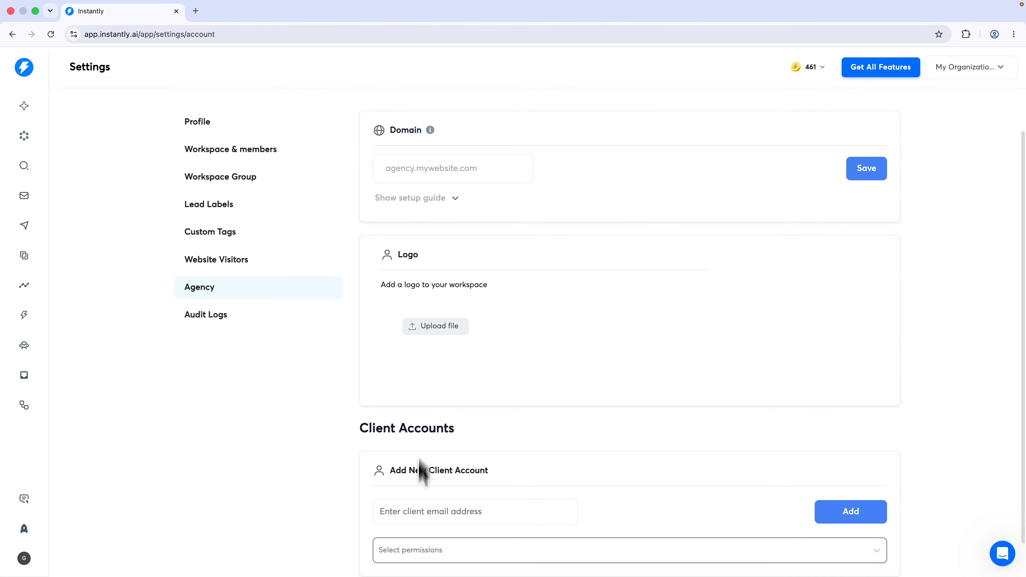
click(442, 513)
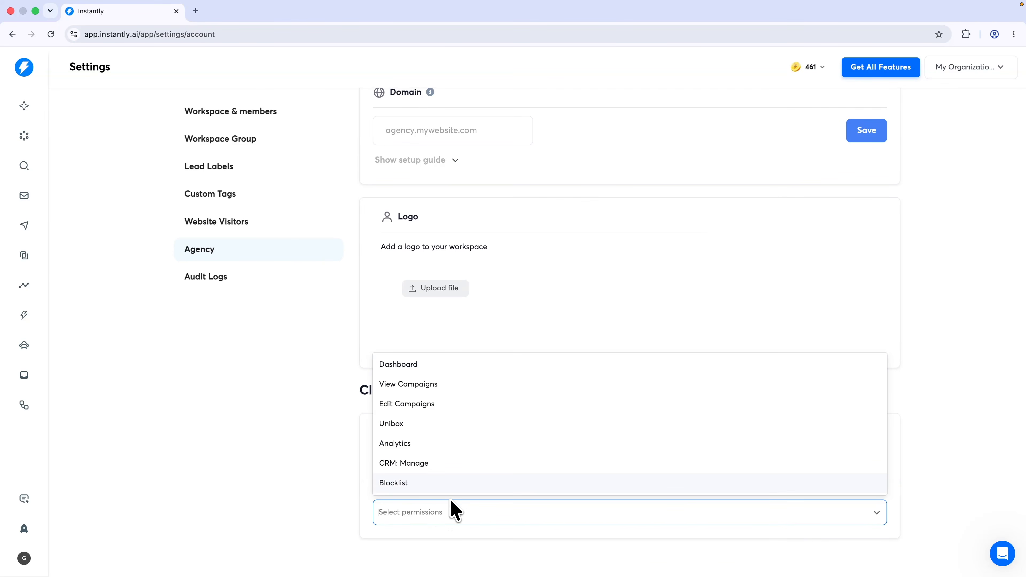
click(444, 386)
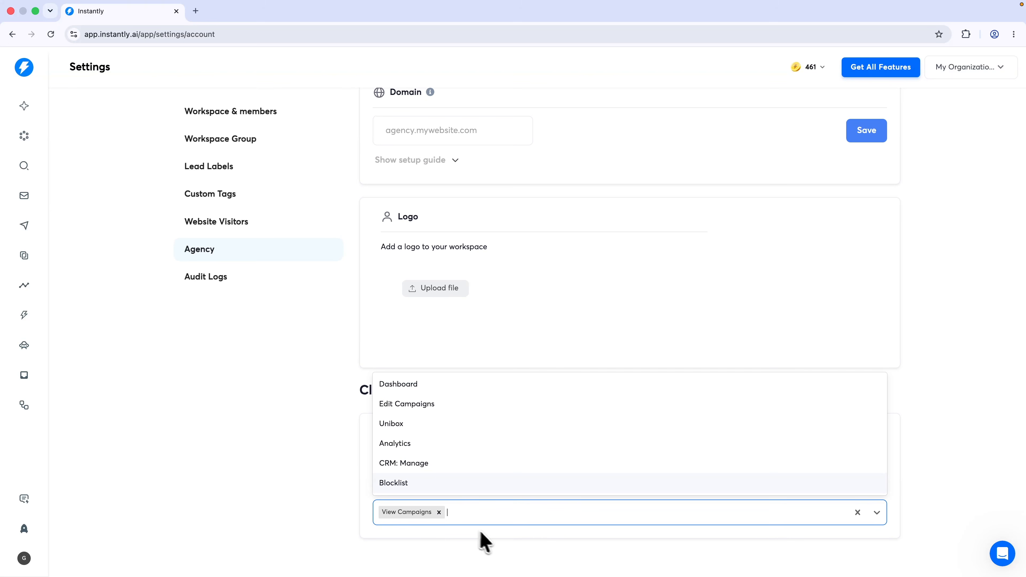
click(315, 451)
scroll(355, 473, up, 3)
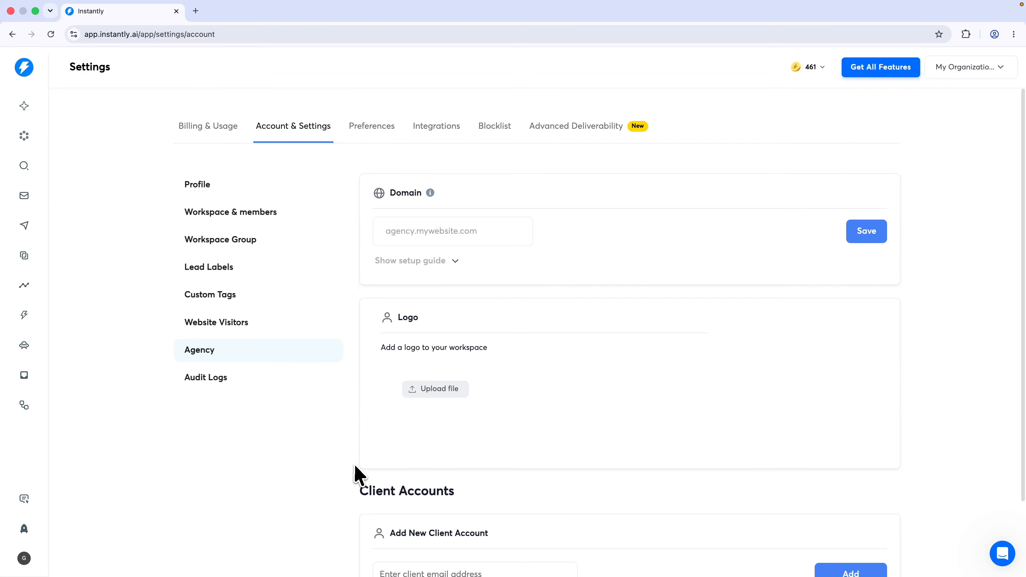
Open Integrations and view the Webhooks and API Keys pages
click(432, 117)
scroll(529, 247, down, 10)
scroll(533, 251, down, 20)
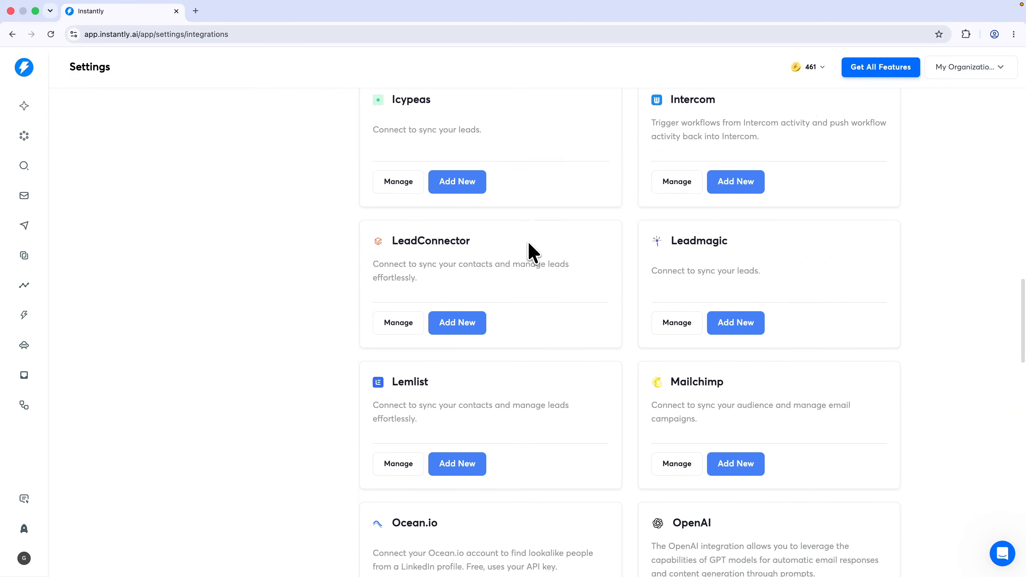
scroll(529, 254, up, 20)
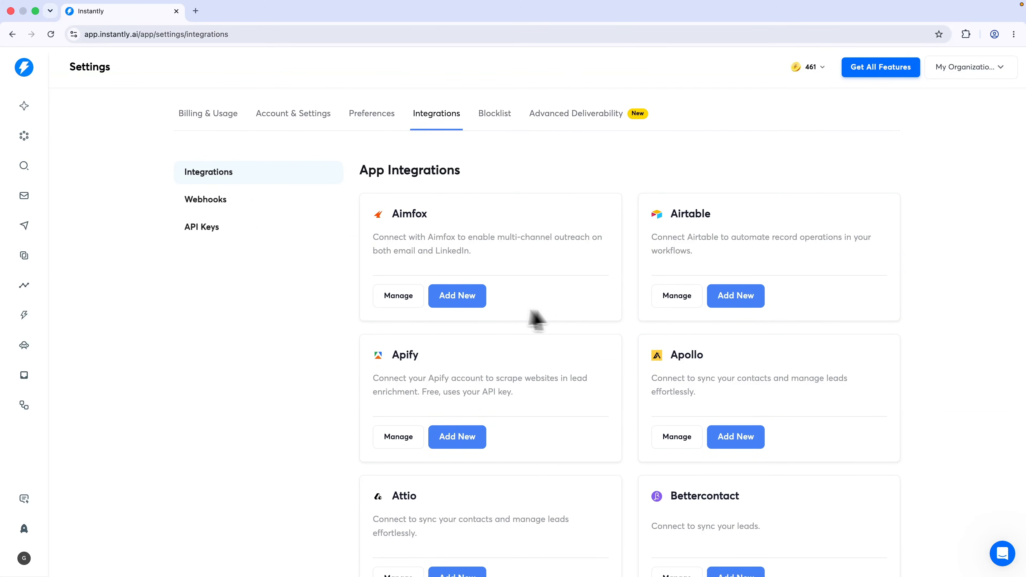
click(256, 207)
click(212, 234)
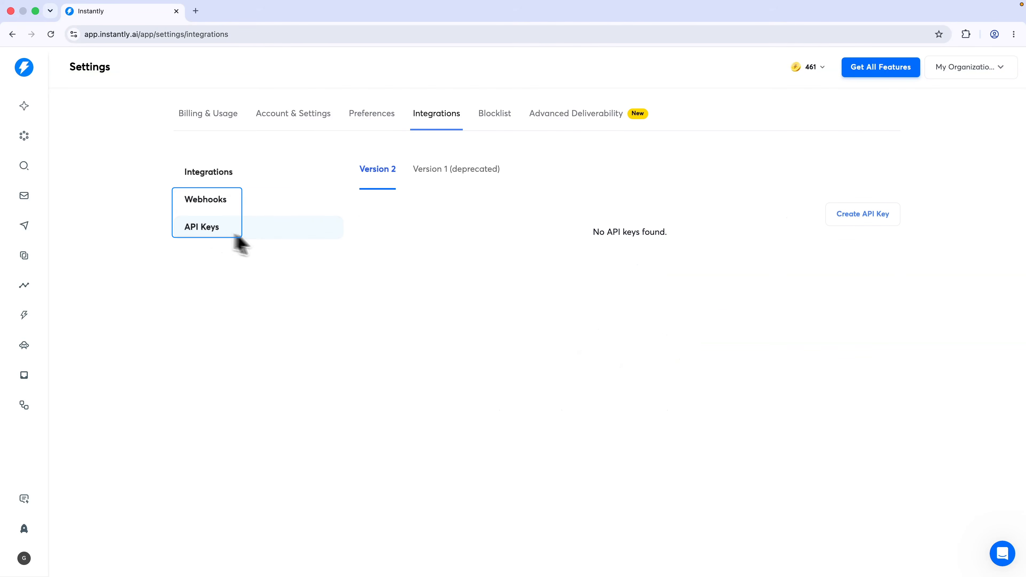